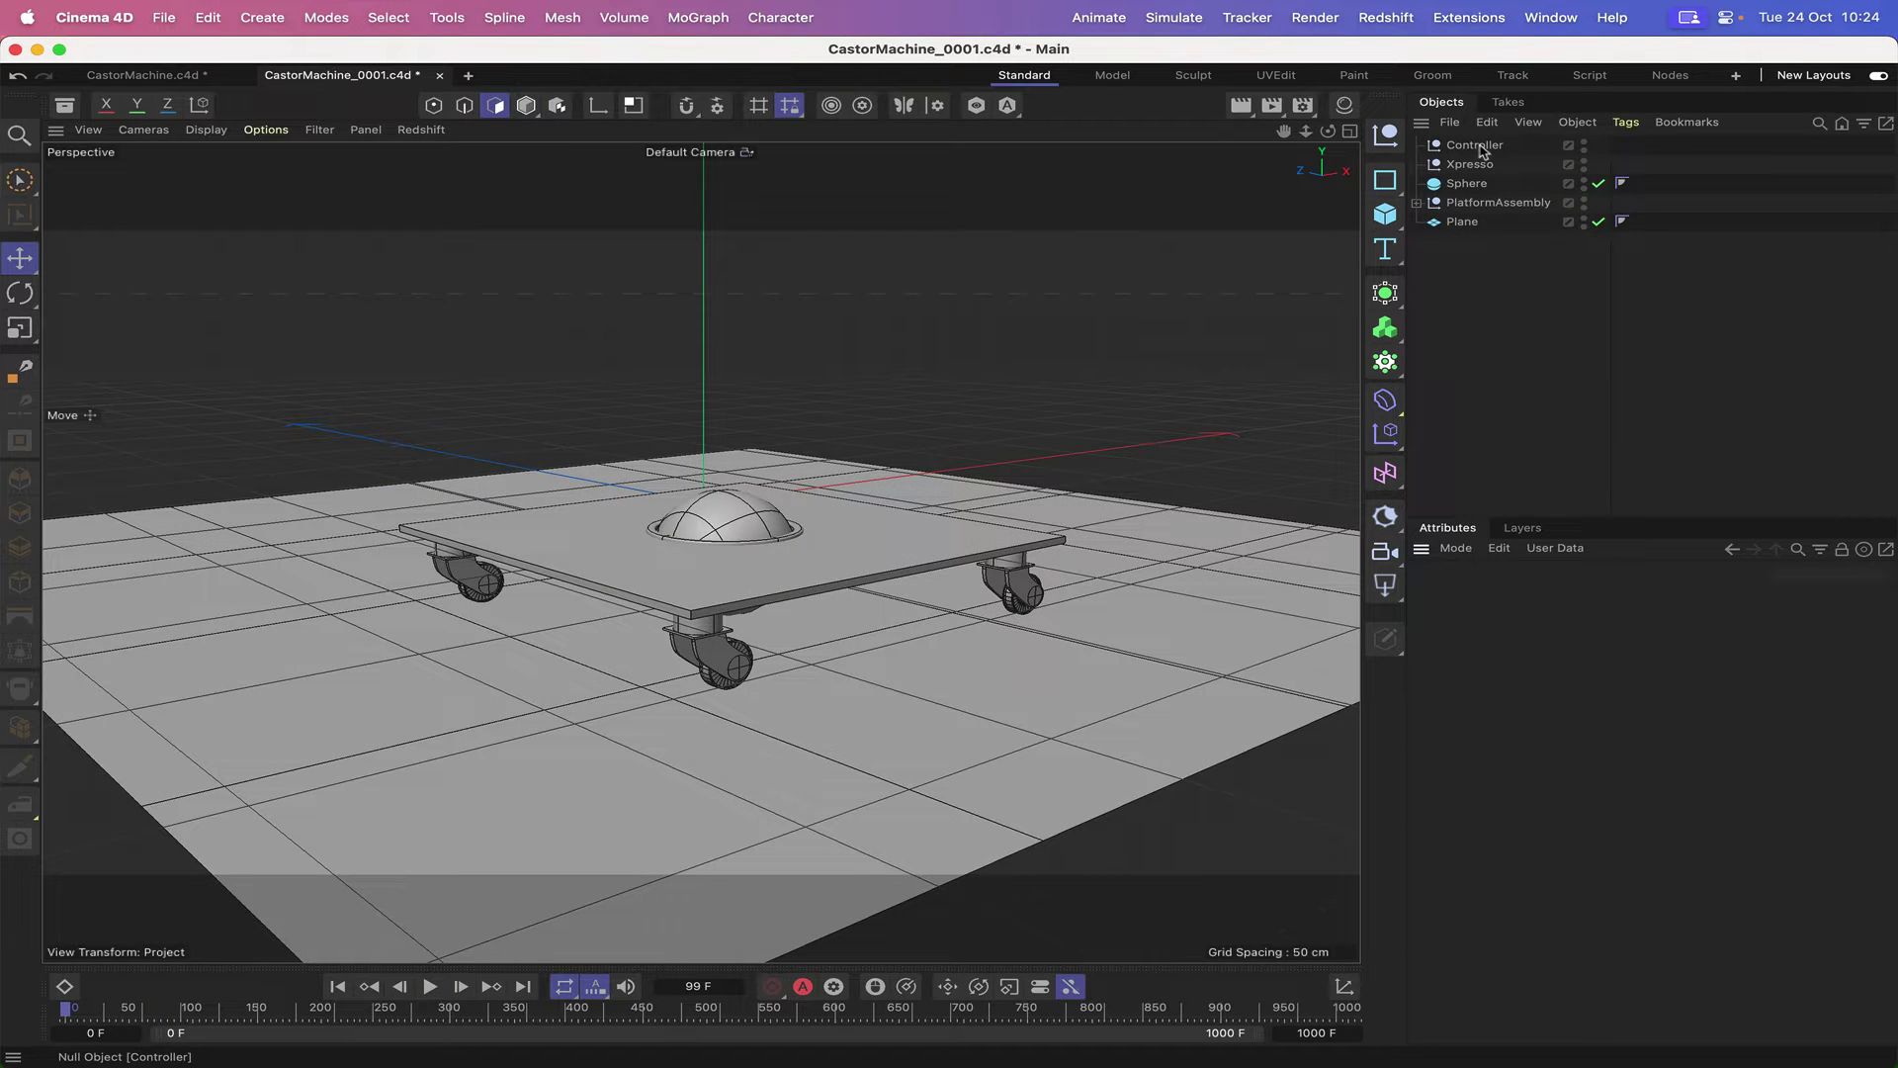
# - Add a Vibrate tag to the Controller null
pyautogui.click(1475, 147)
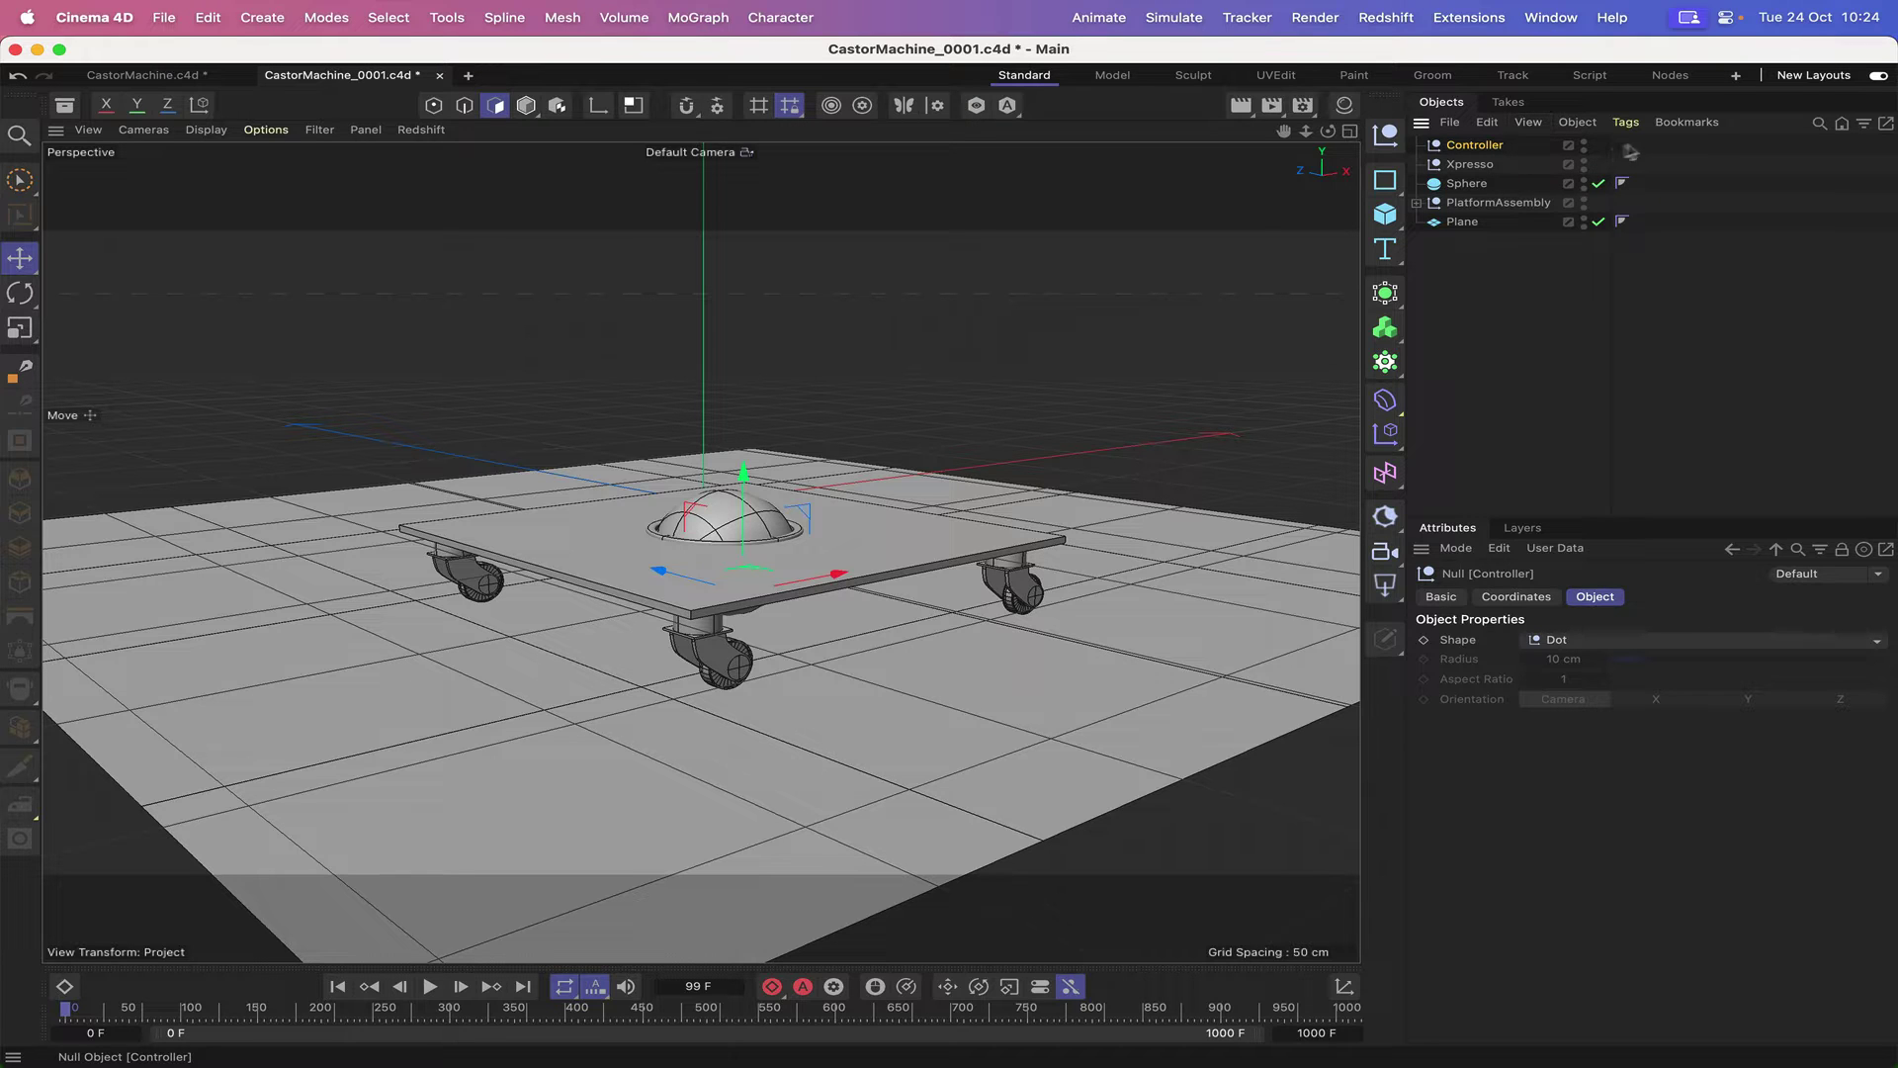
pyautogui.click(1627, 122)
pyautogui.moveTo(1681, 156)
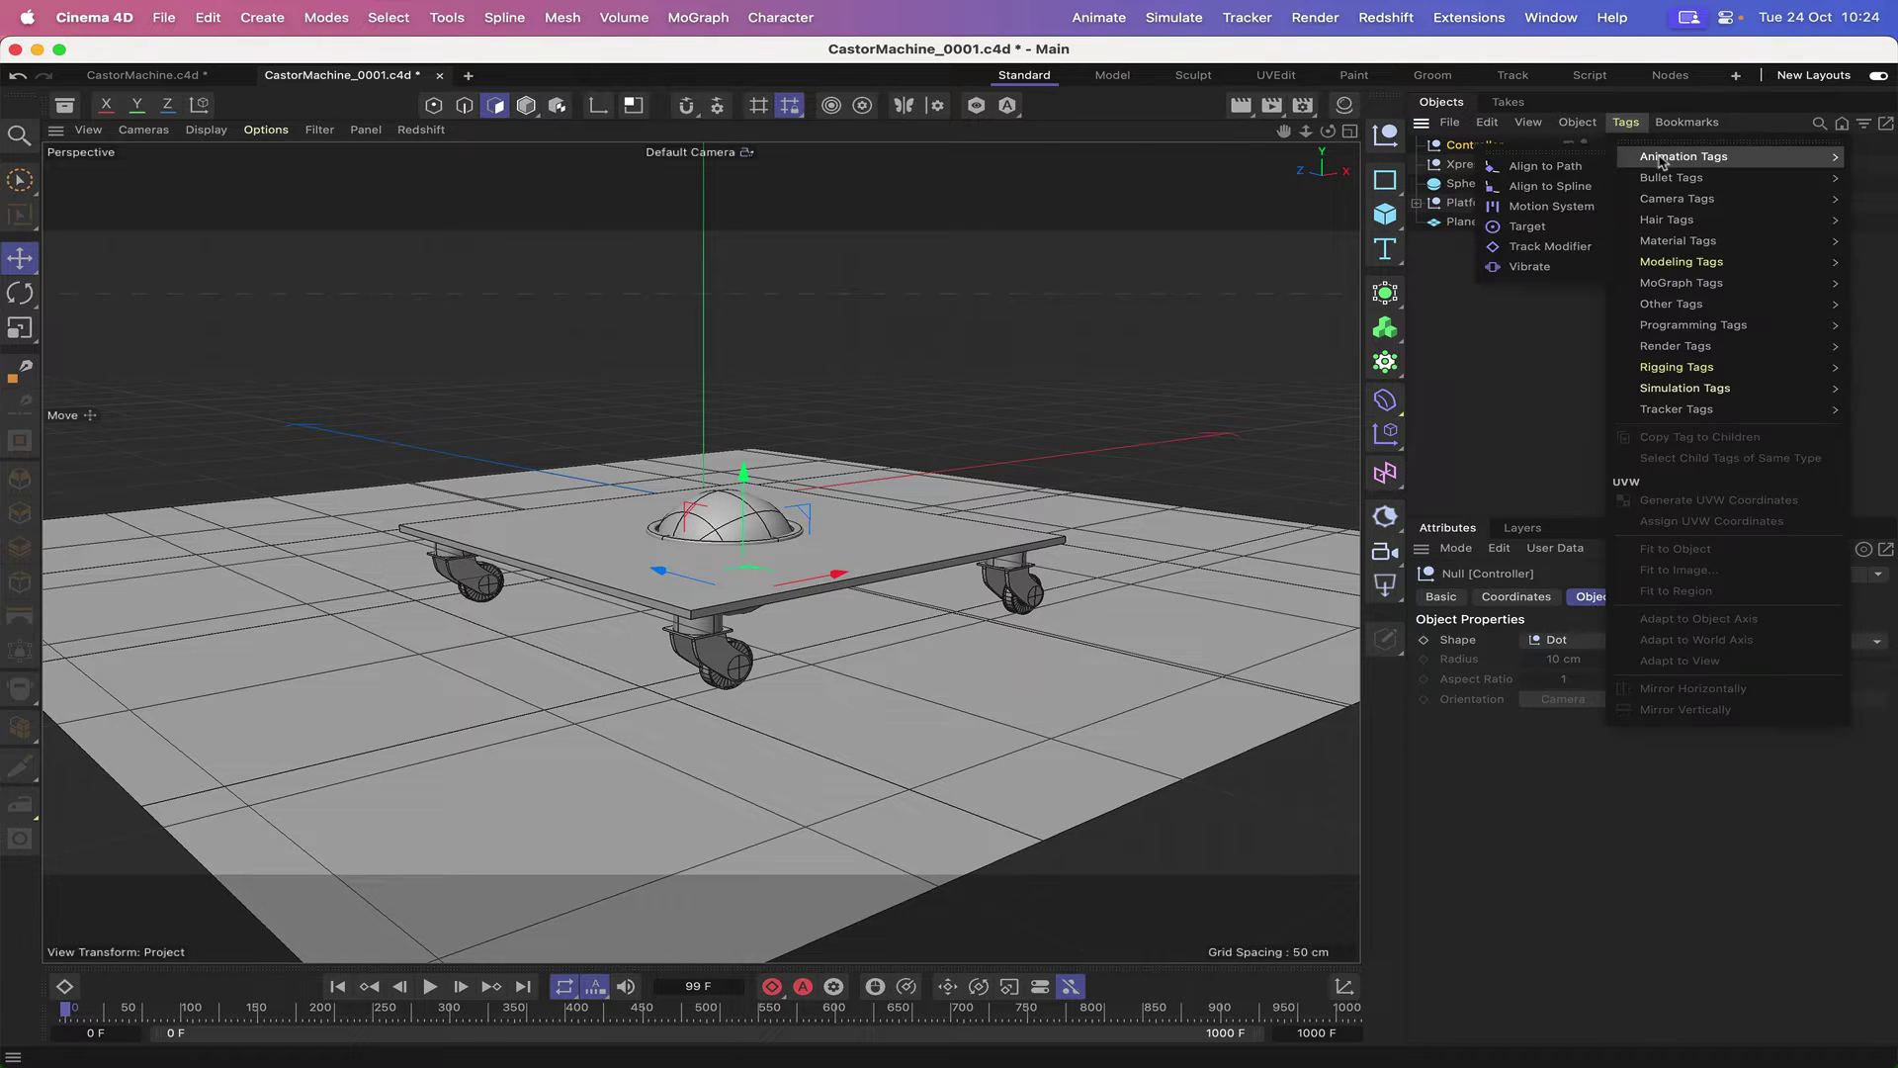
pyautogui.click(1535, 267)
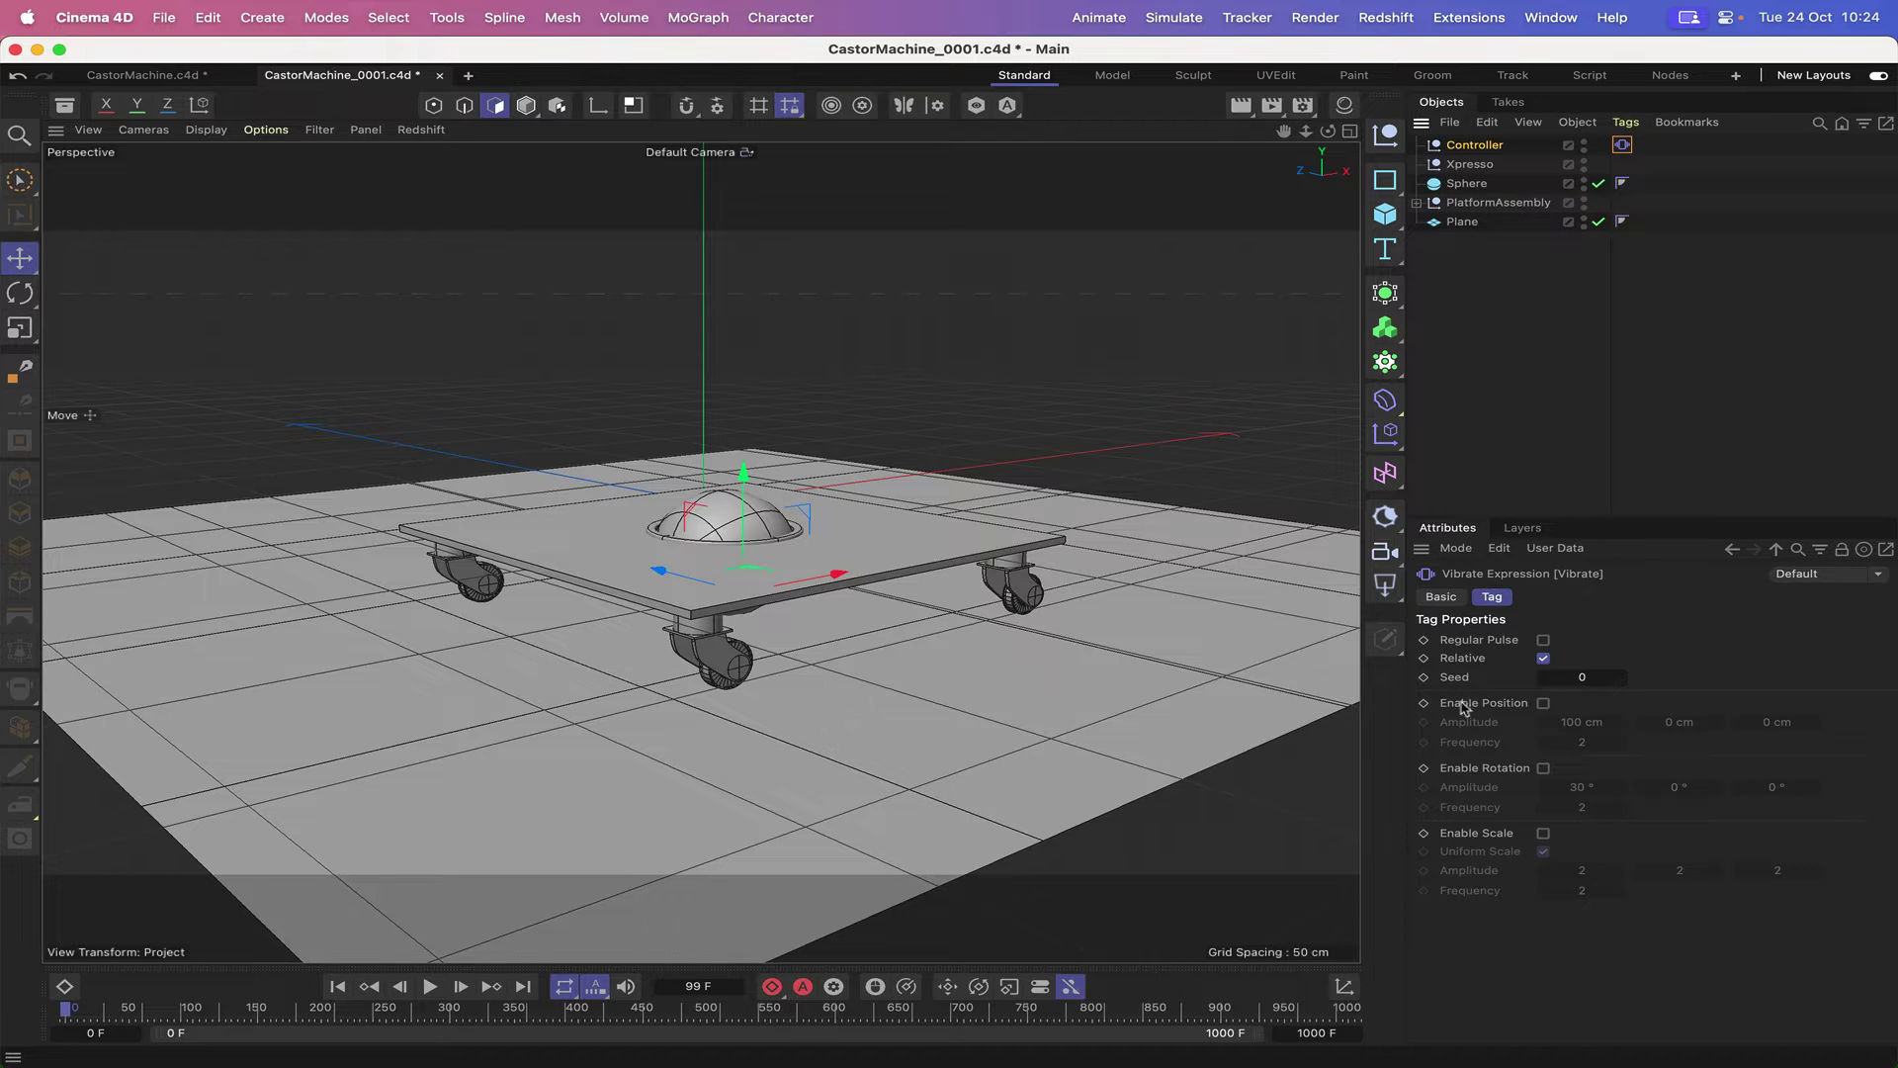
# - Enable position vibration with amplitude 150, 0, 150 cm and frequency 0.5, and play the animation to preview it
pyautogui.click(1545, 704)
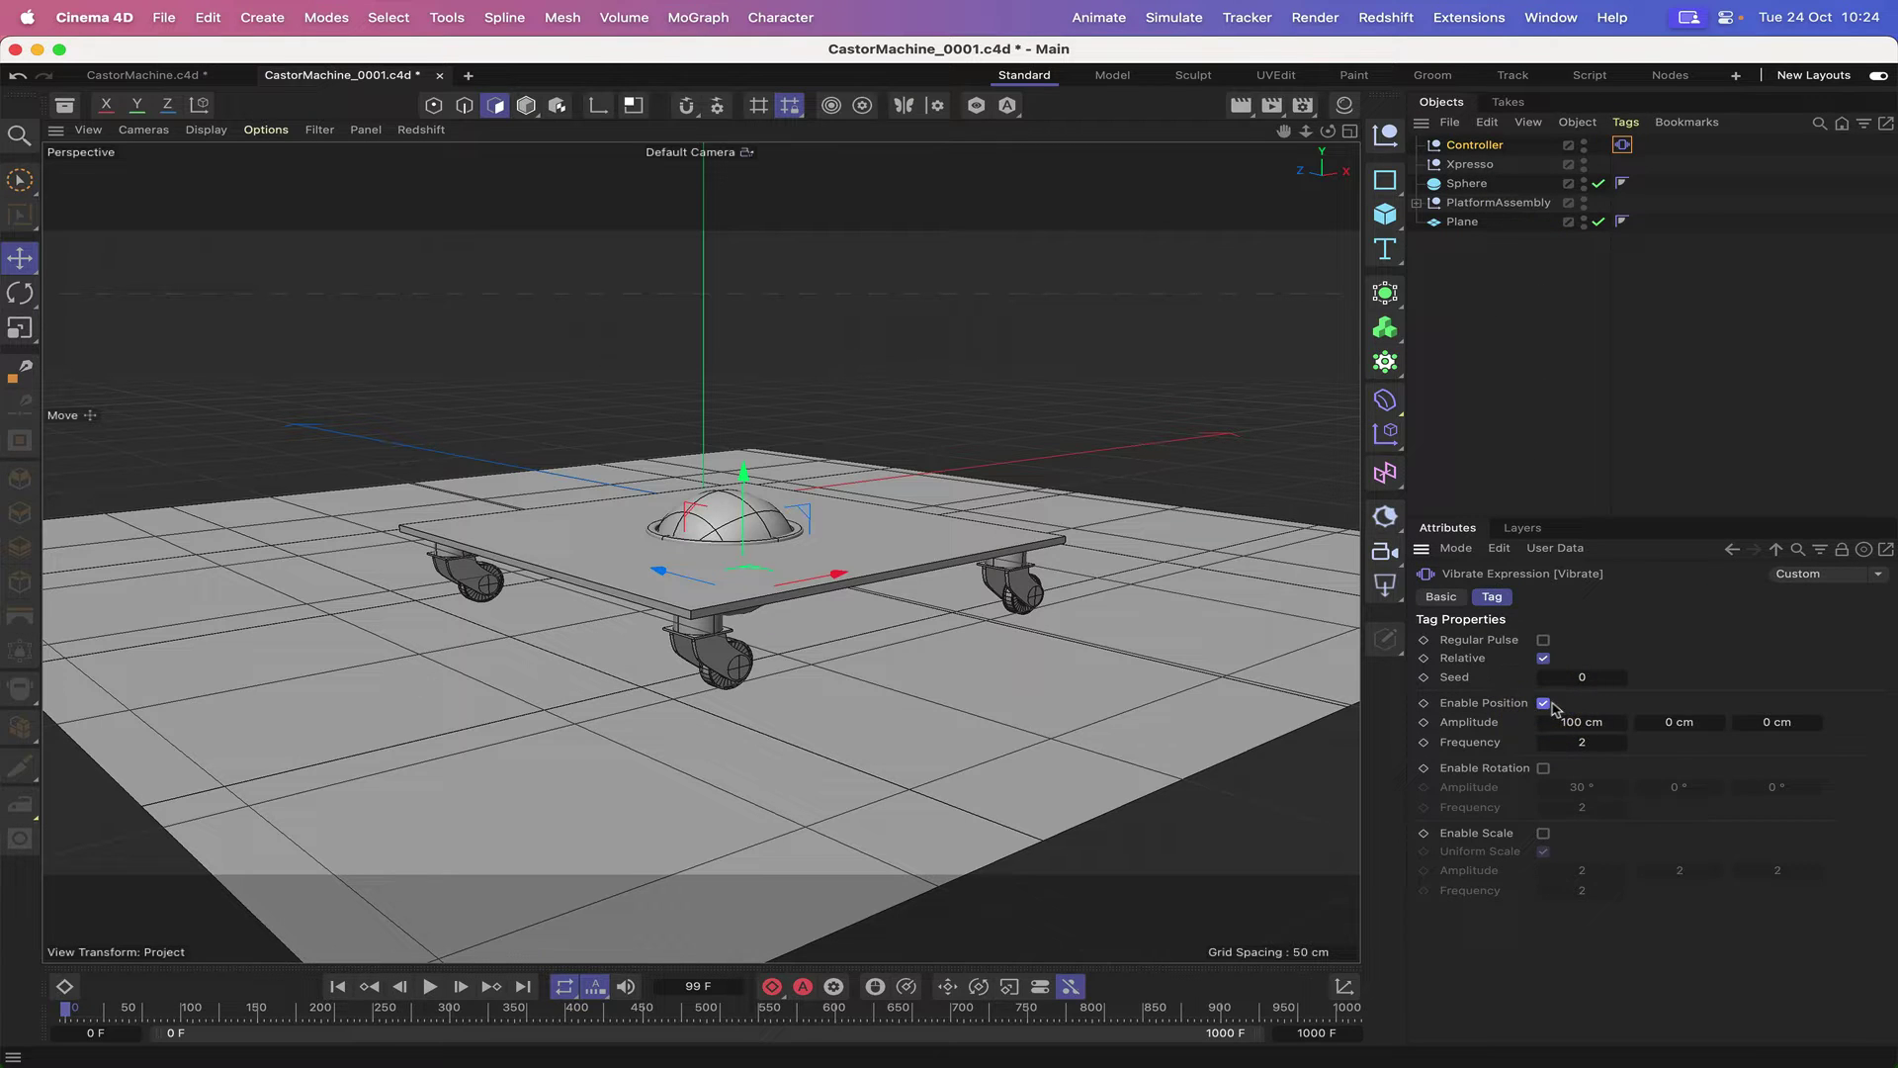
pyautogui.click(1570, 721)
pyautogui.click(1779, 720)
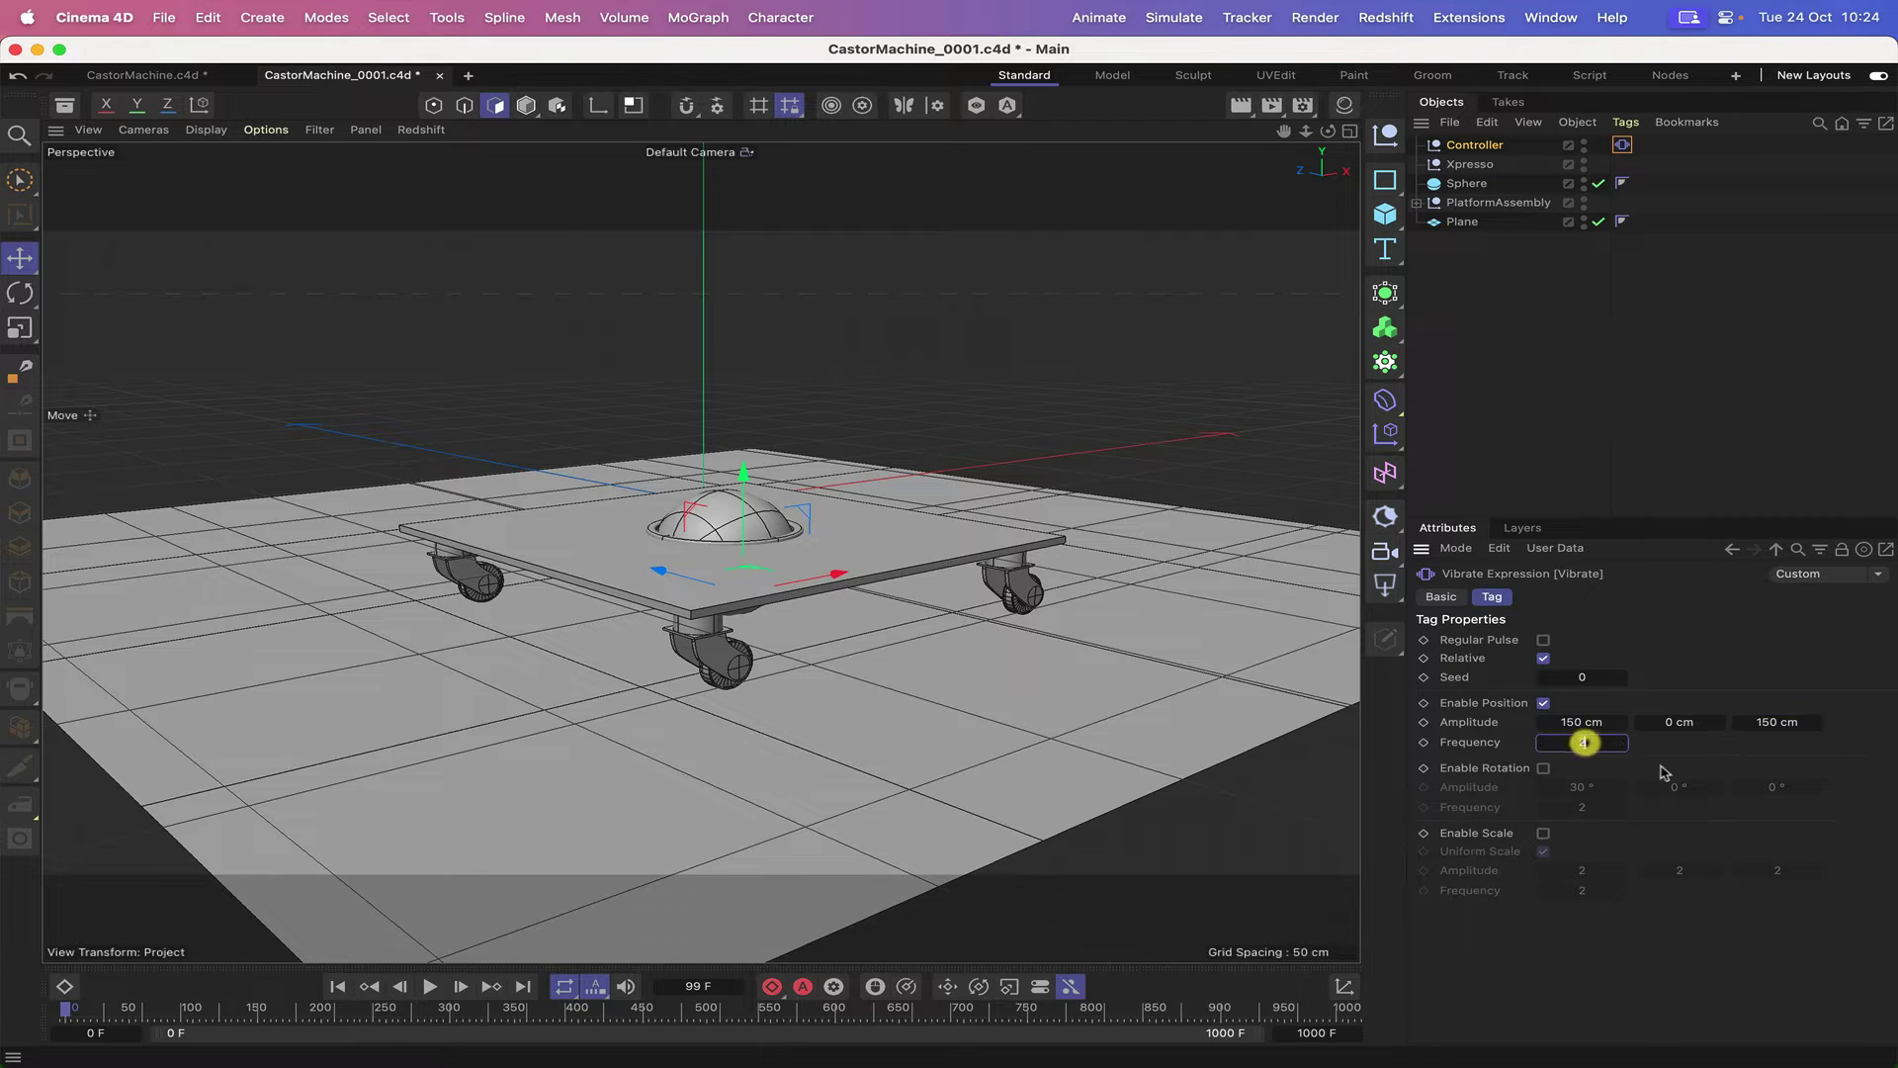
pyautogui.write('2')
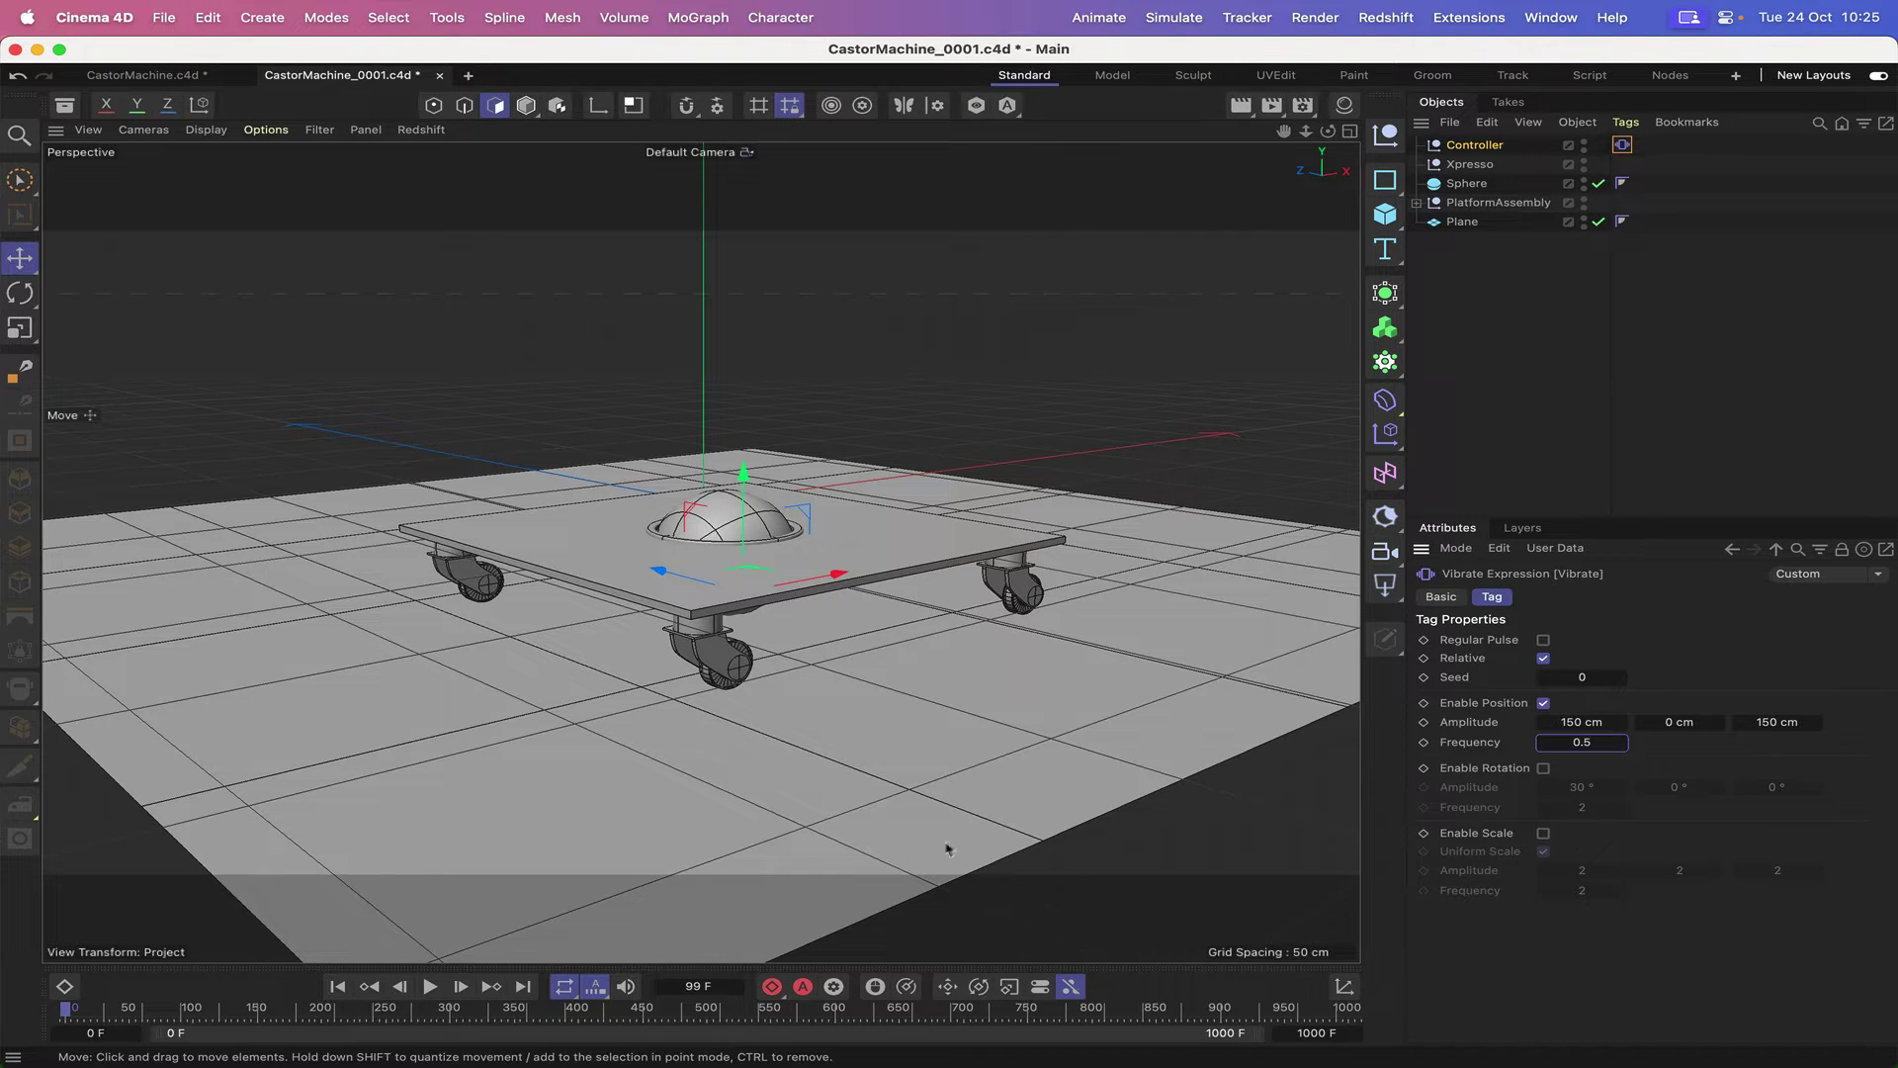
pyautogui.click(429, 987)
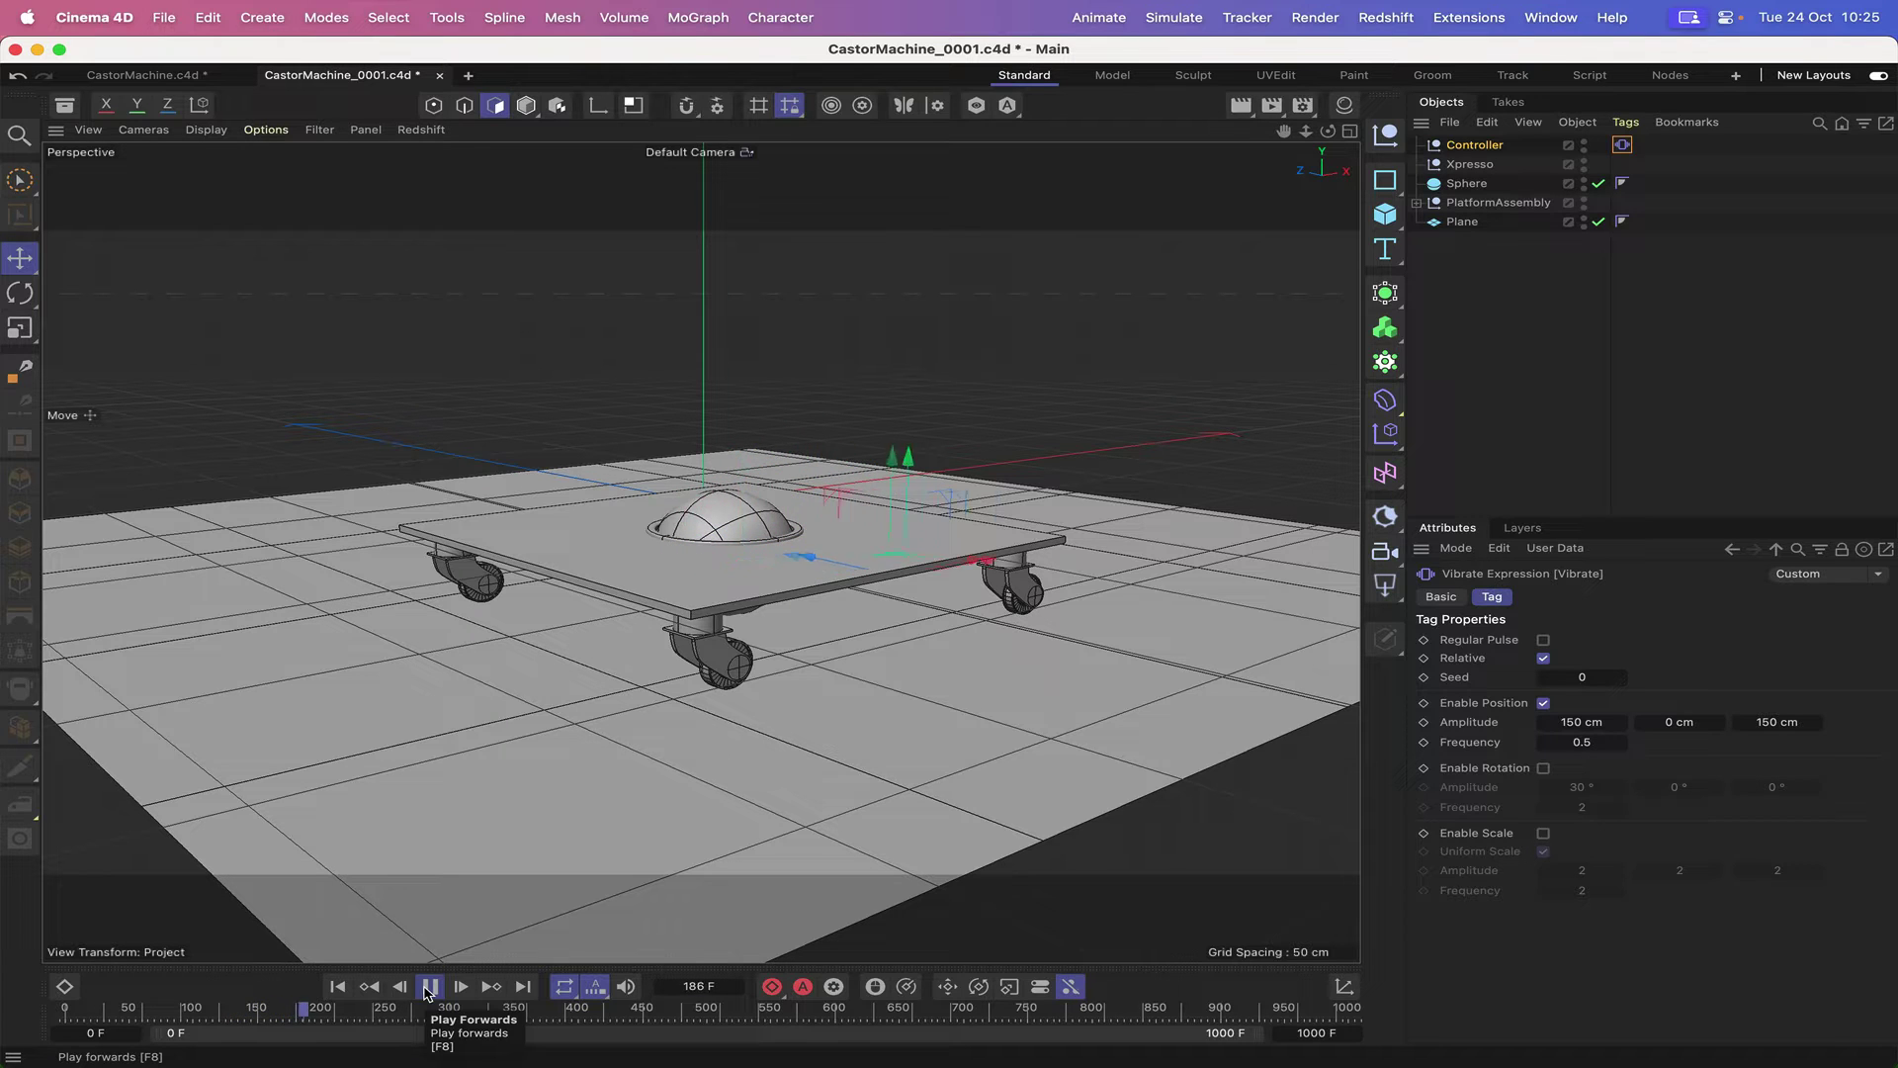
pyautogui.click(428, 987)
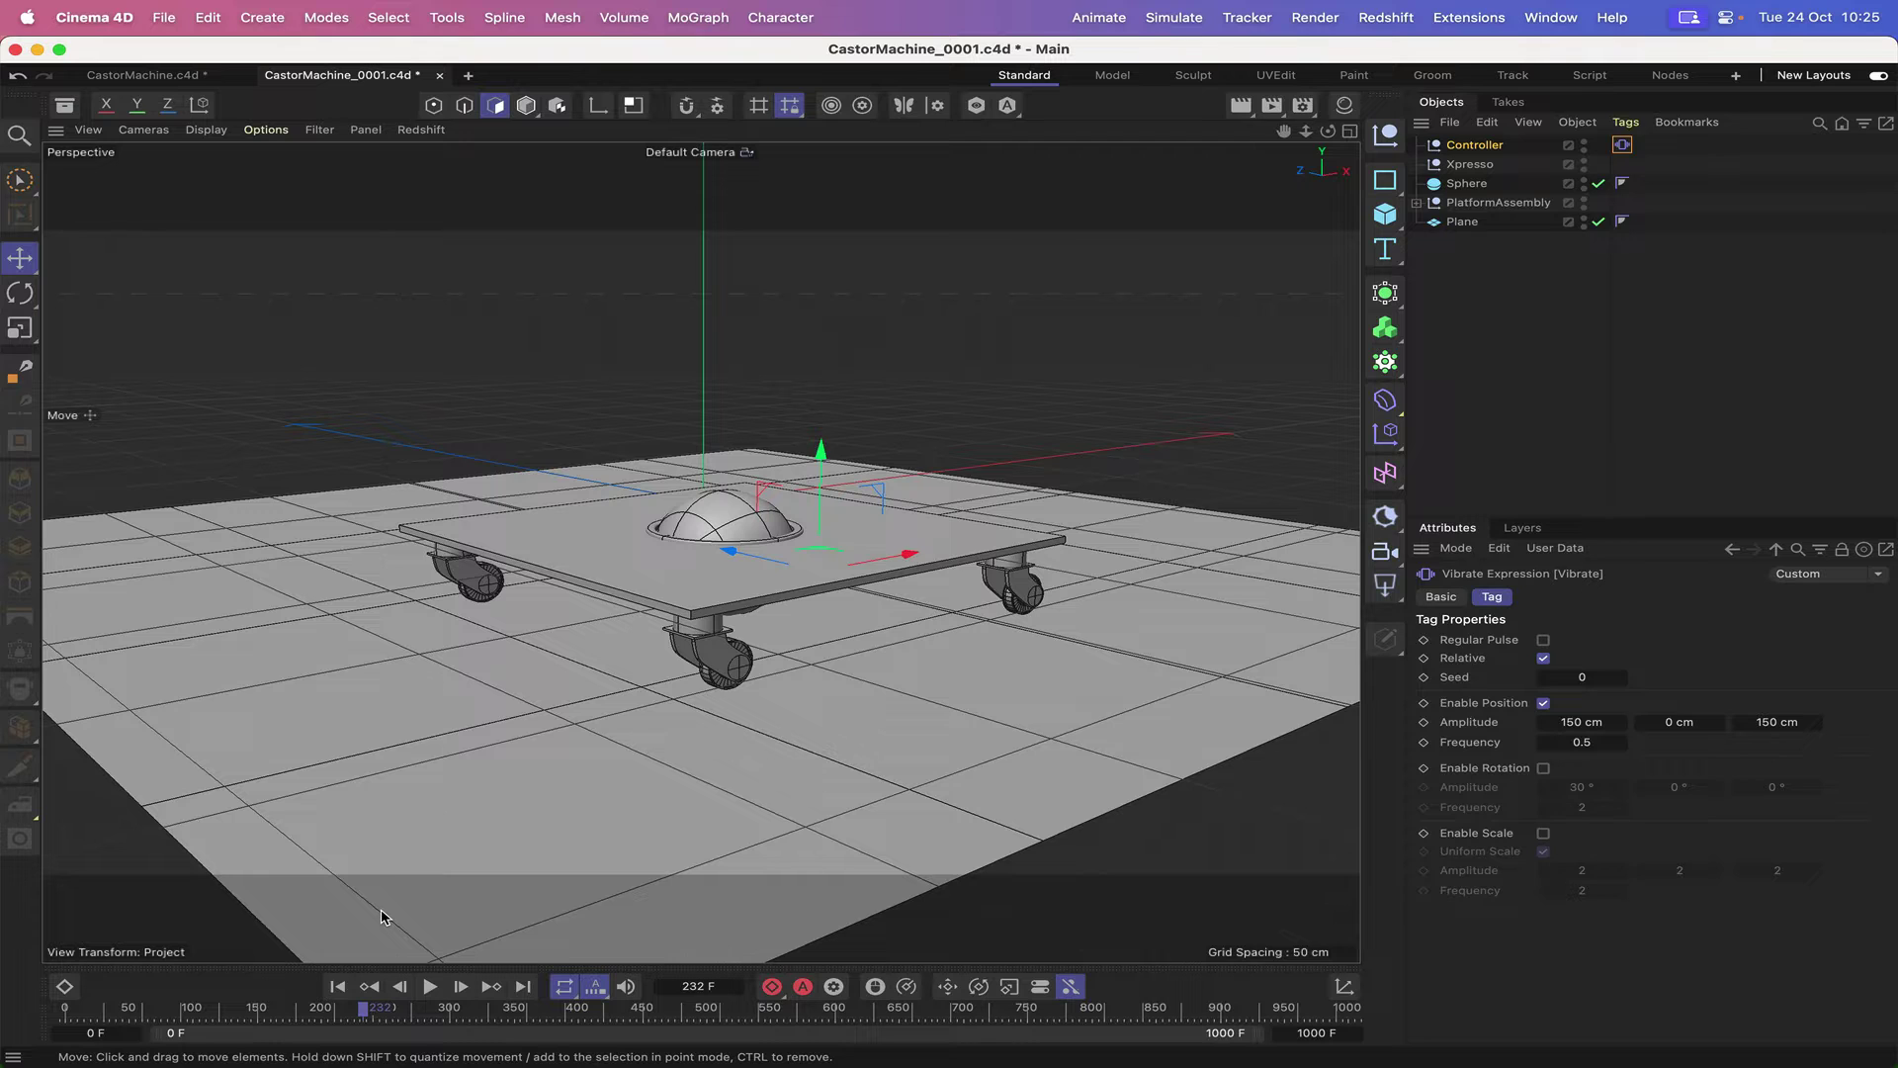
# - Try raising the Controller null along Y in the Right view, and undo the move
pyautogui.press('F3')
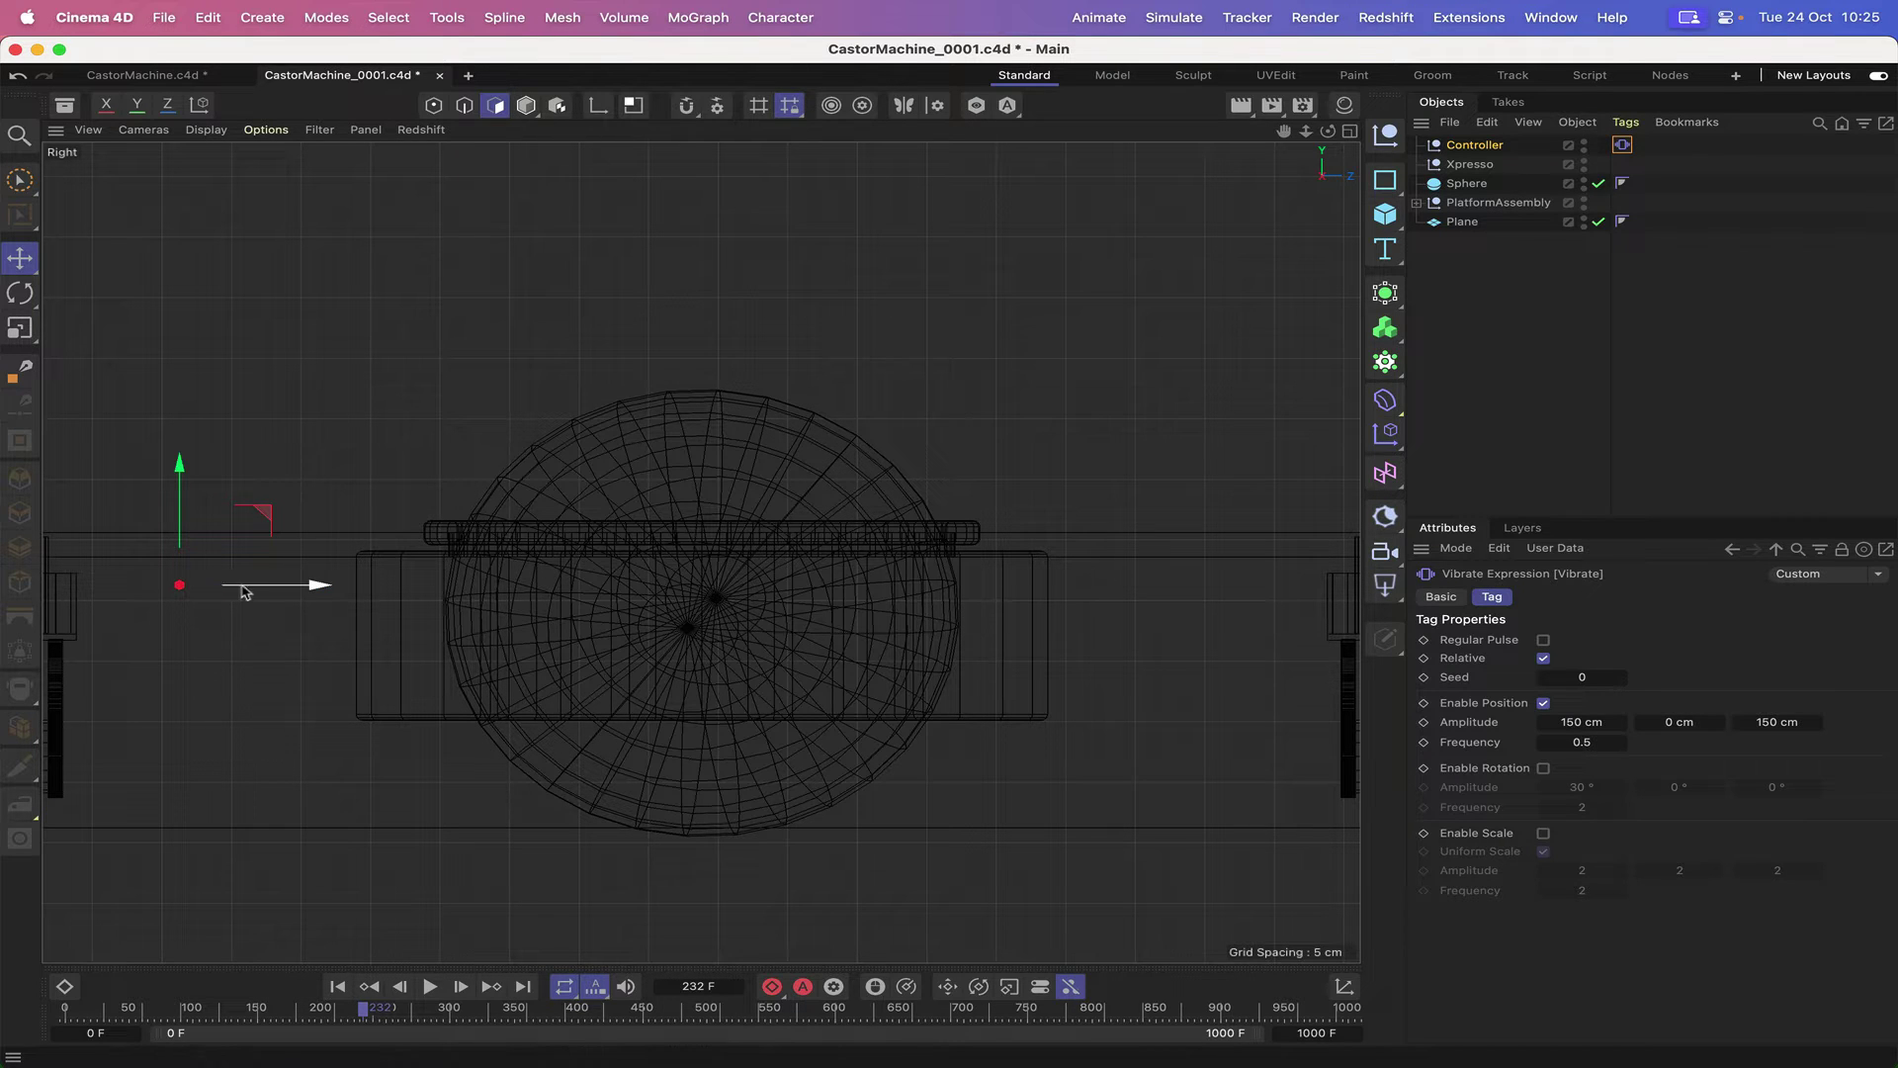
pyautogui.moveTo(184, 493); pyautogui.dragTo(200, 388)
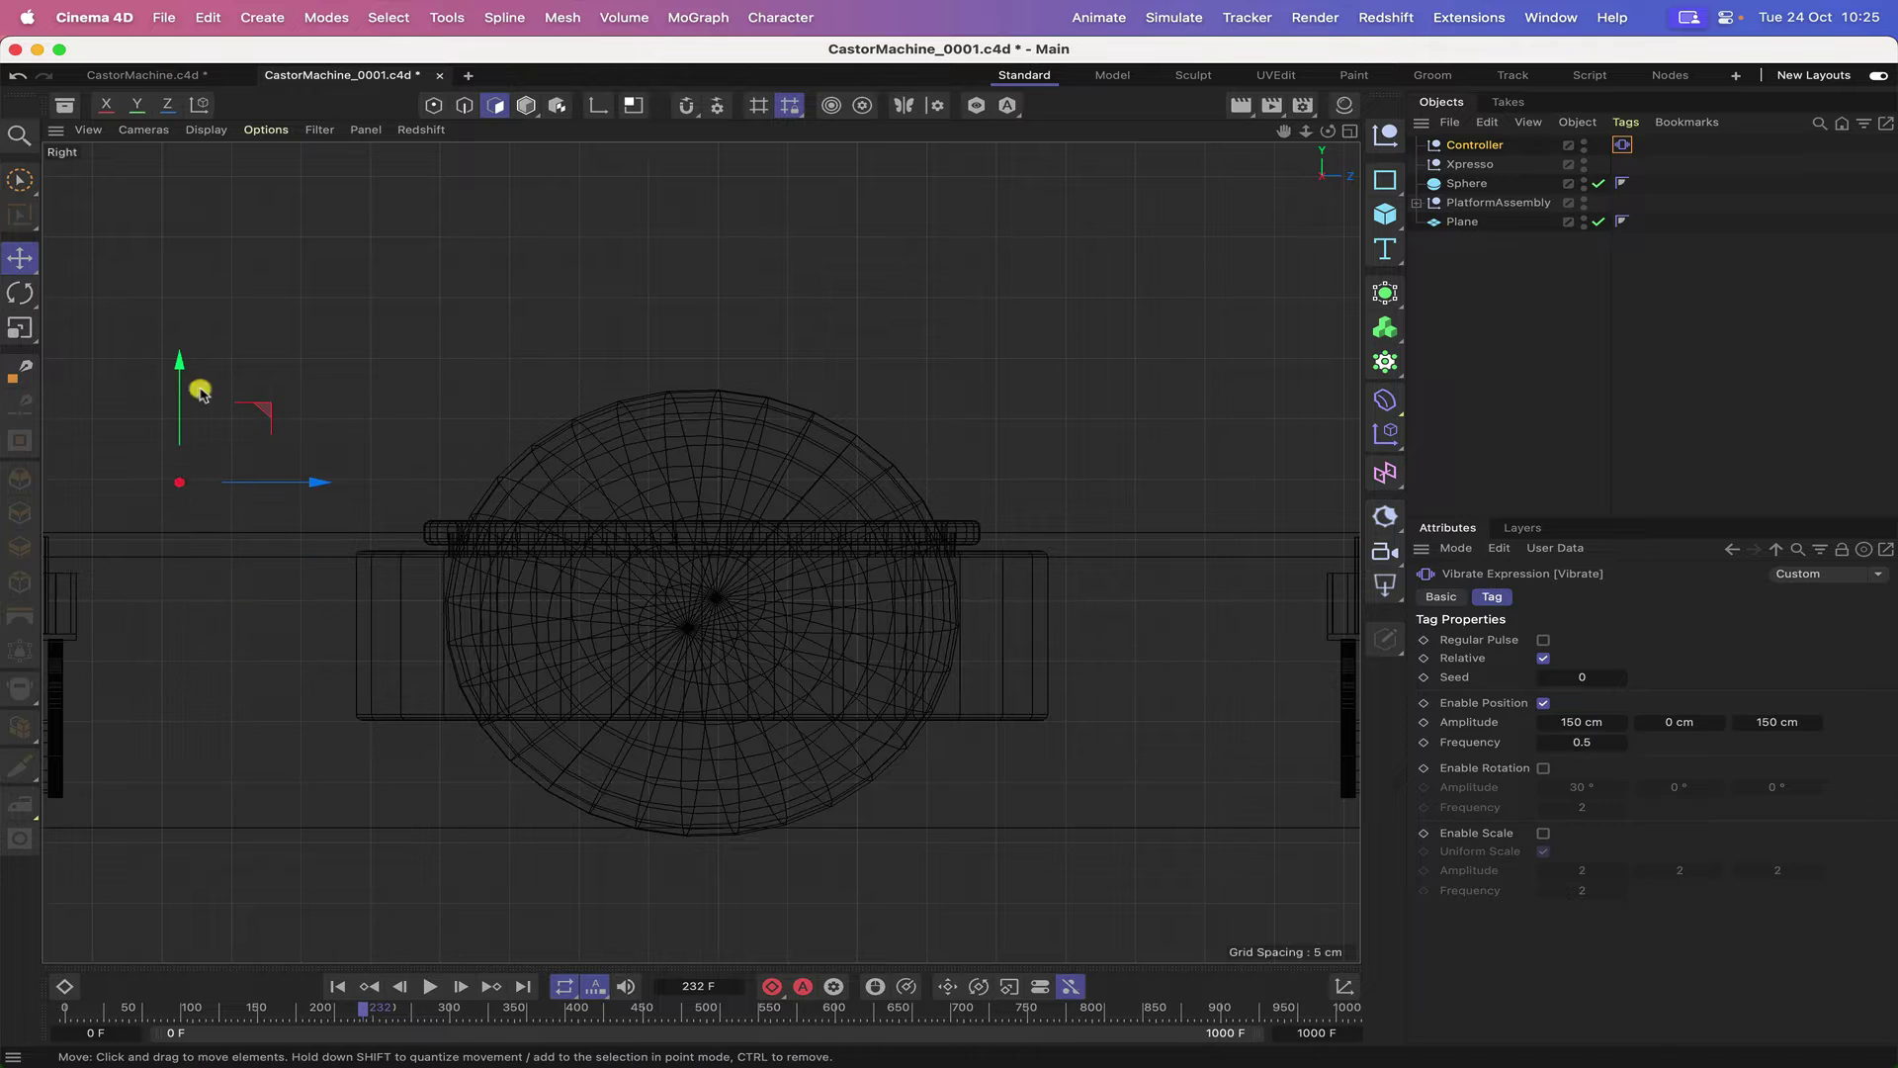
pyautogui.press('super+z')
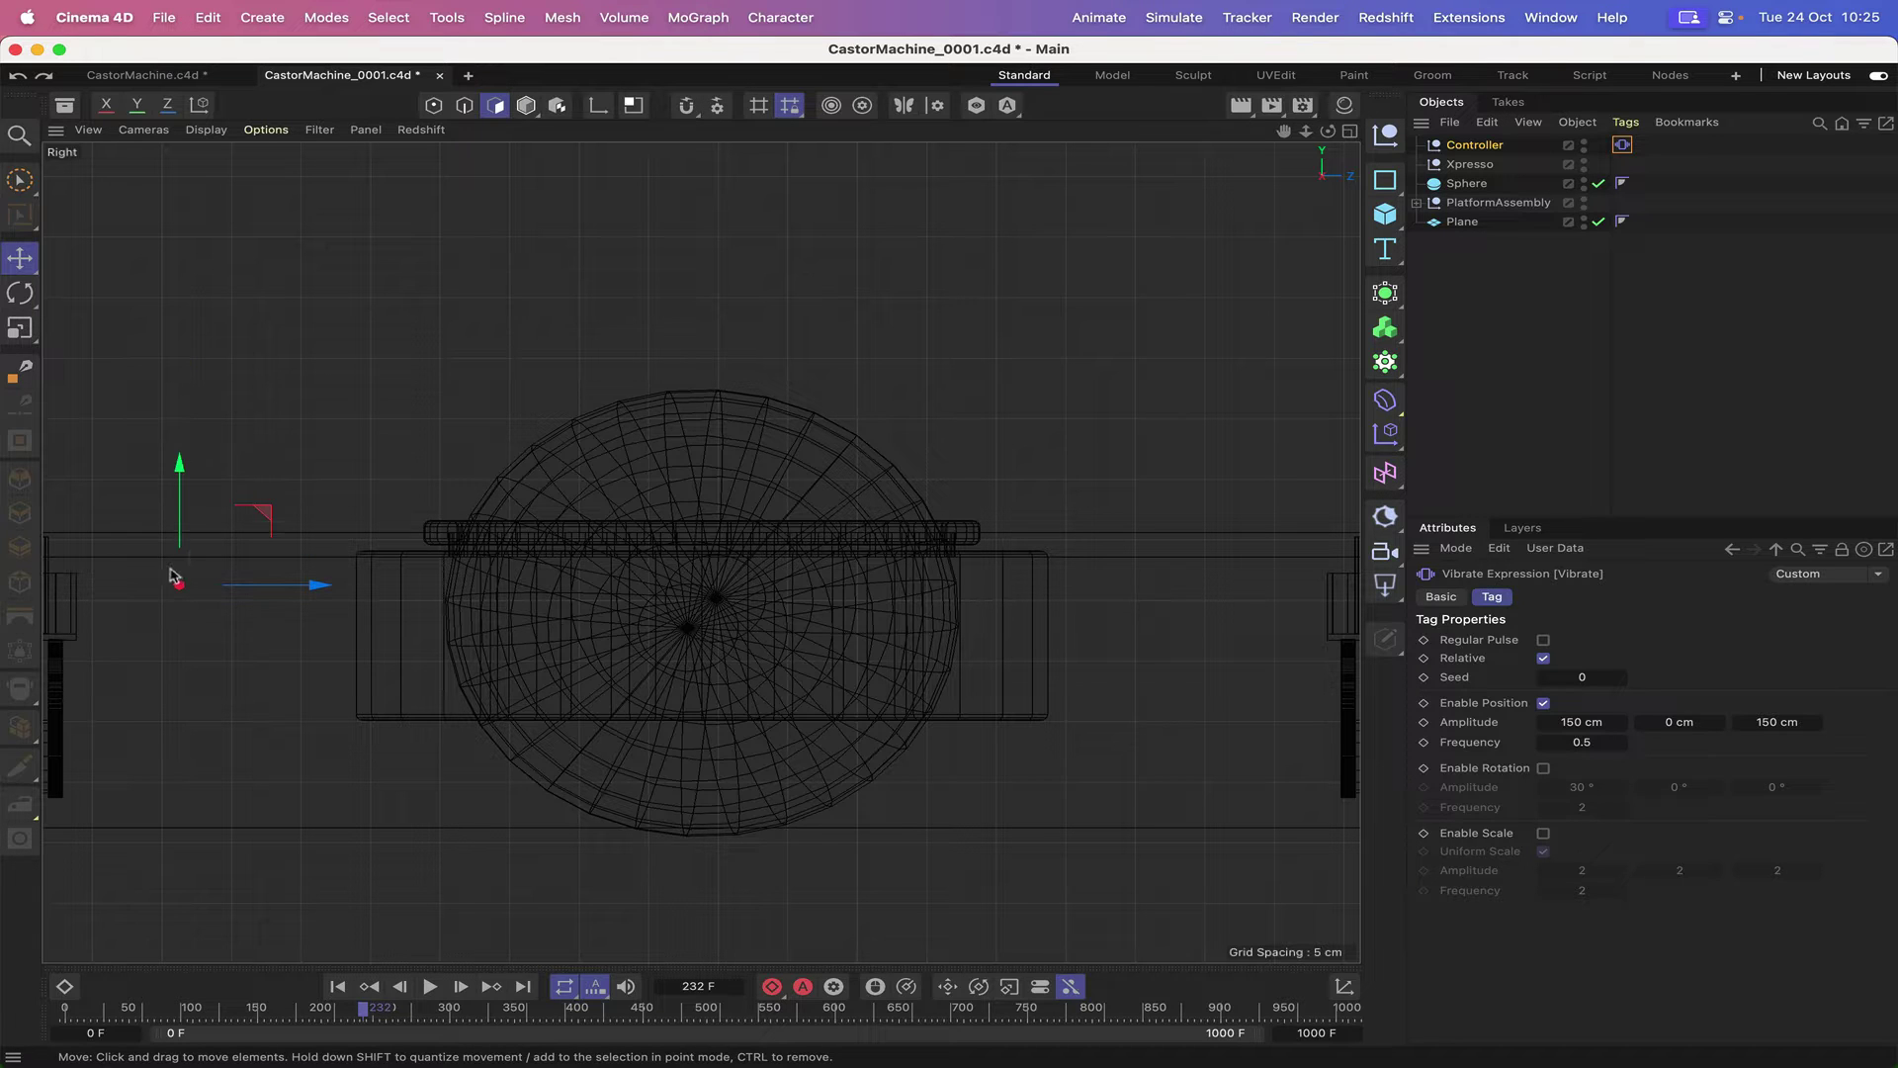
pyautogui.press('F1')
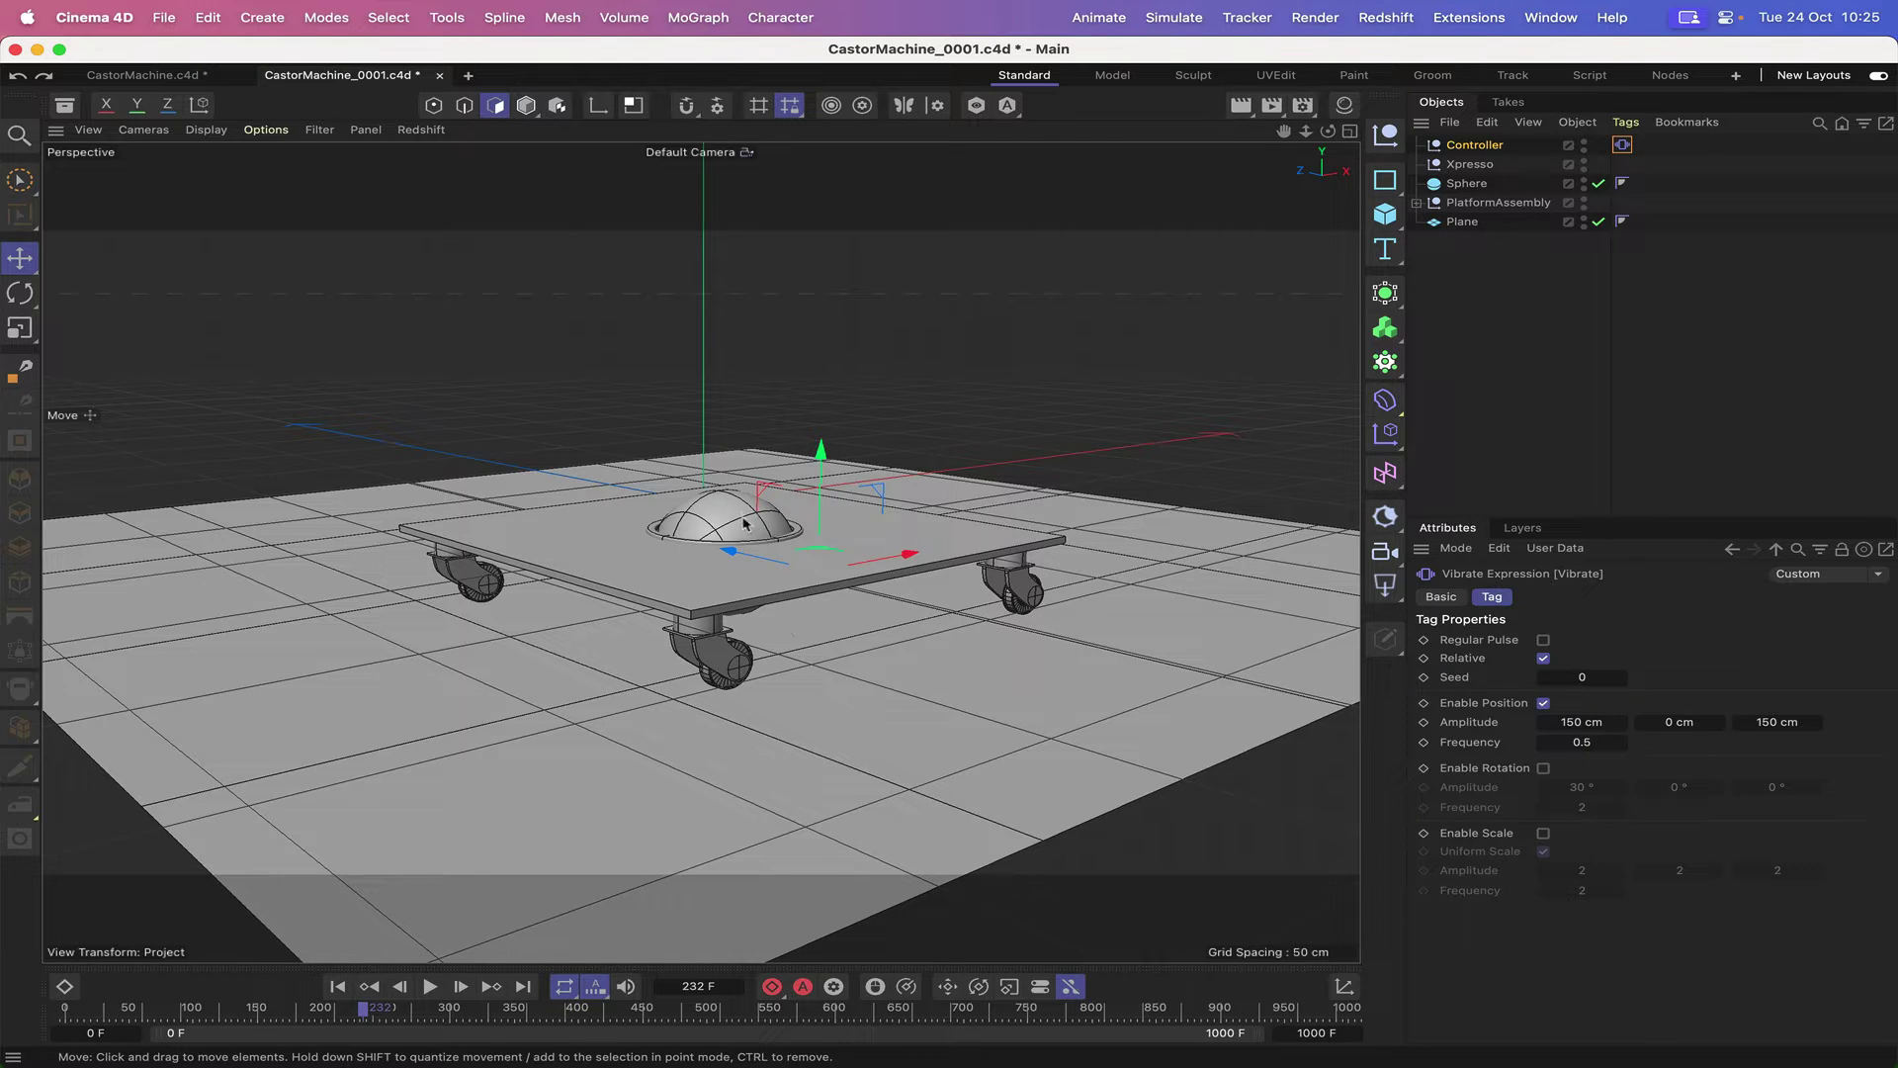
# - Add a Bullet Collider Body tag to the Plane
pyautogui.click(1463, 222)
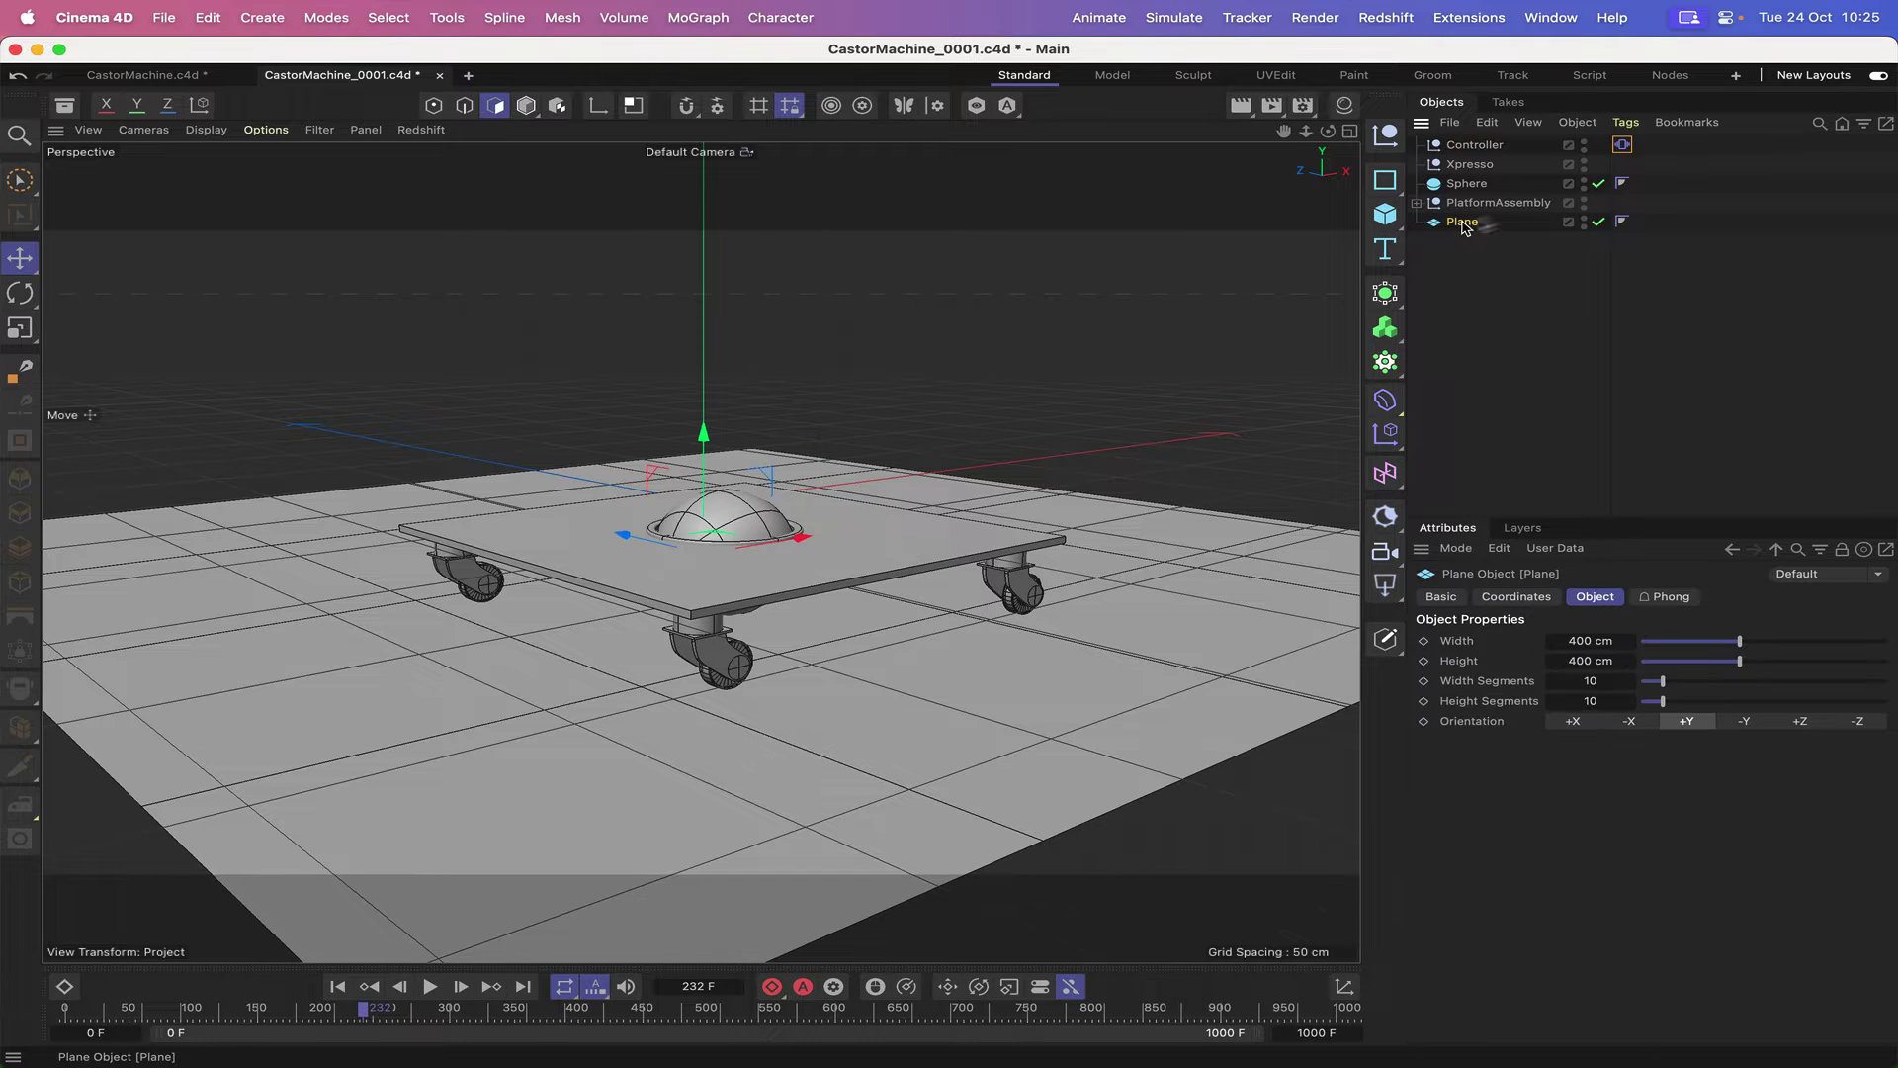
pyautogui.click(1626, 122)
pyautogui.click(1626, 123)
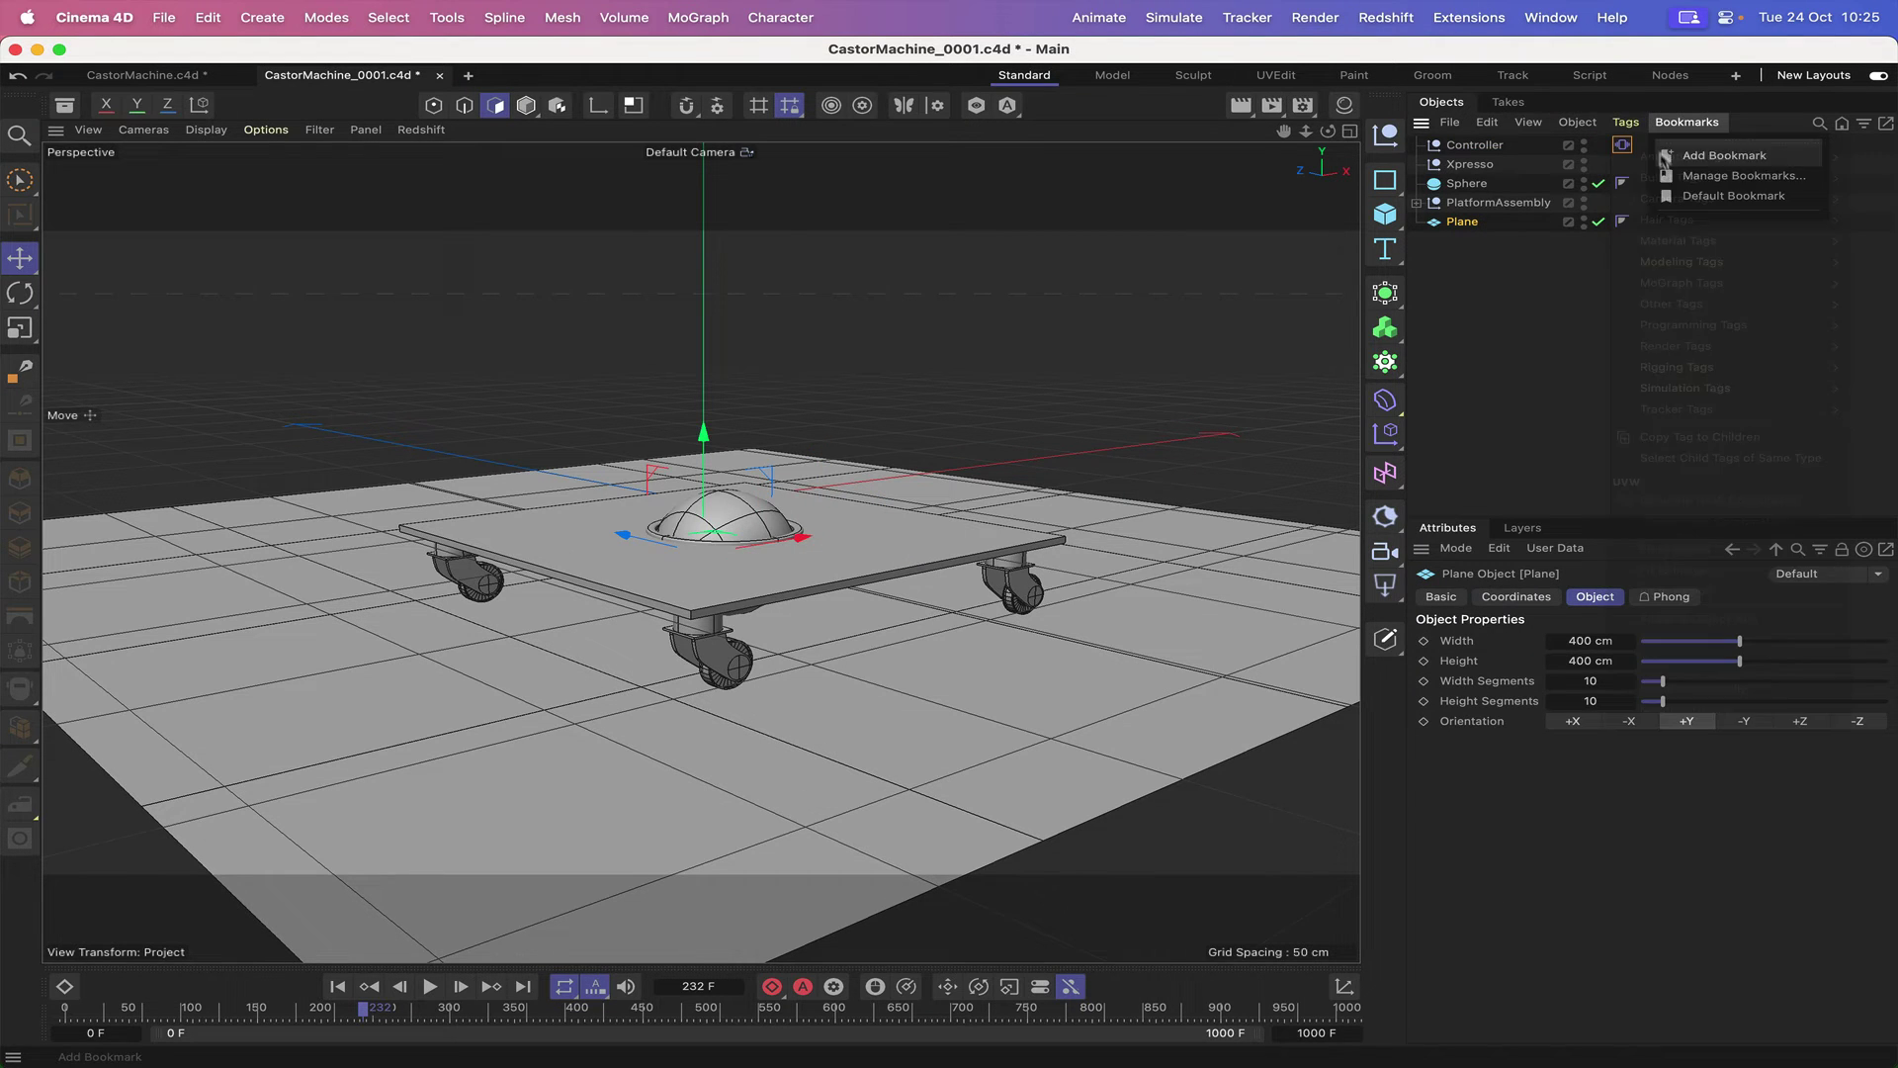
pyautogui.click(1625, 123)
pyautogui.moveTo(1648, 180)
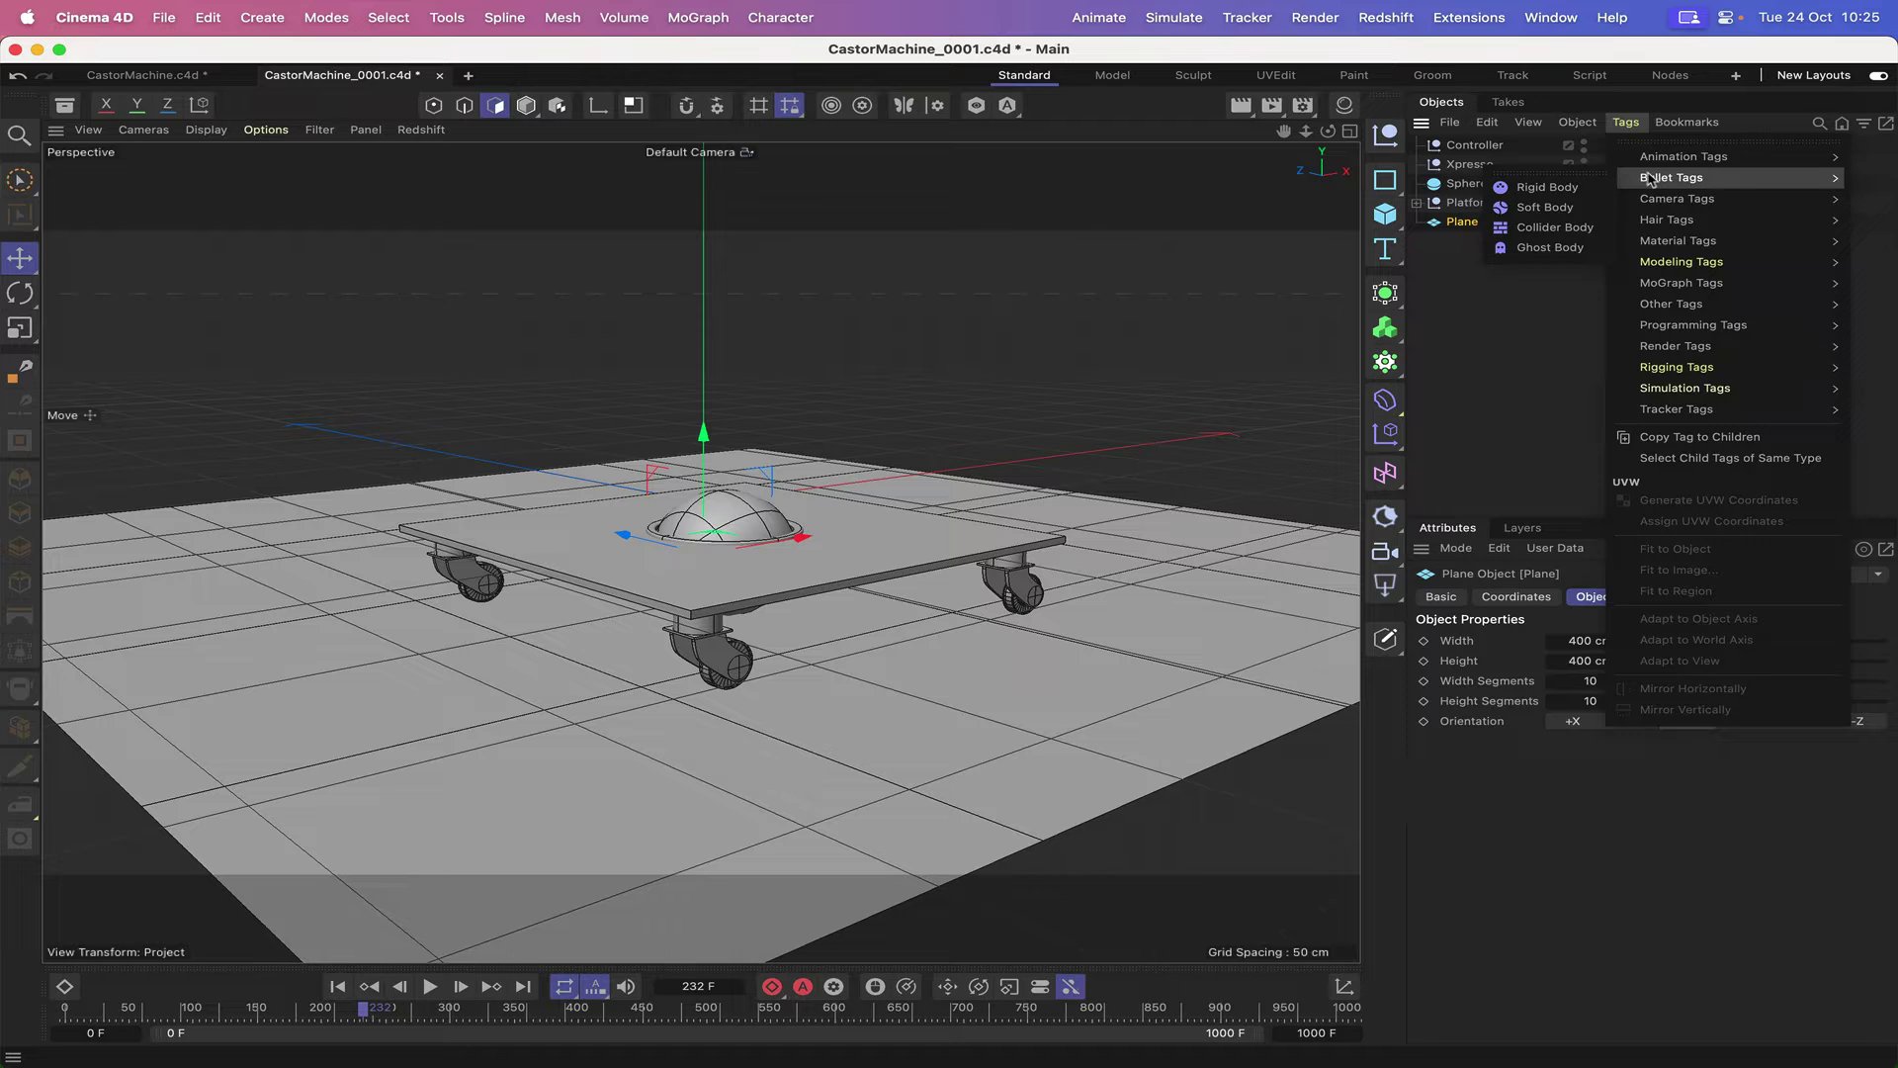
pyautogui.click(1550, 229)
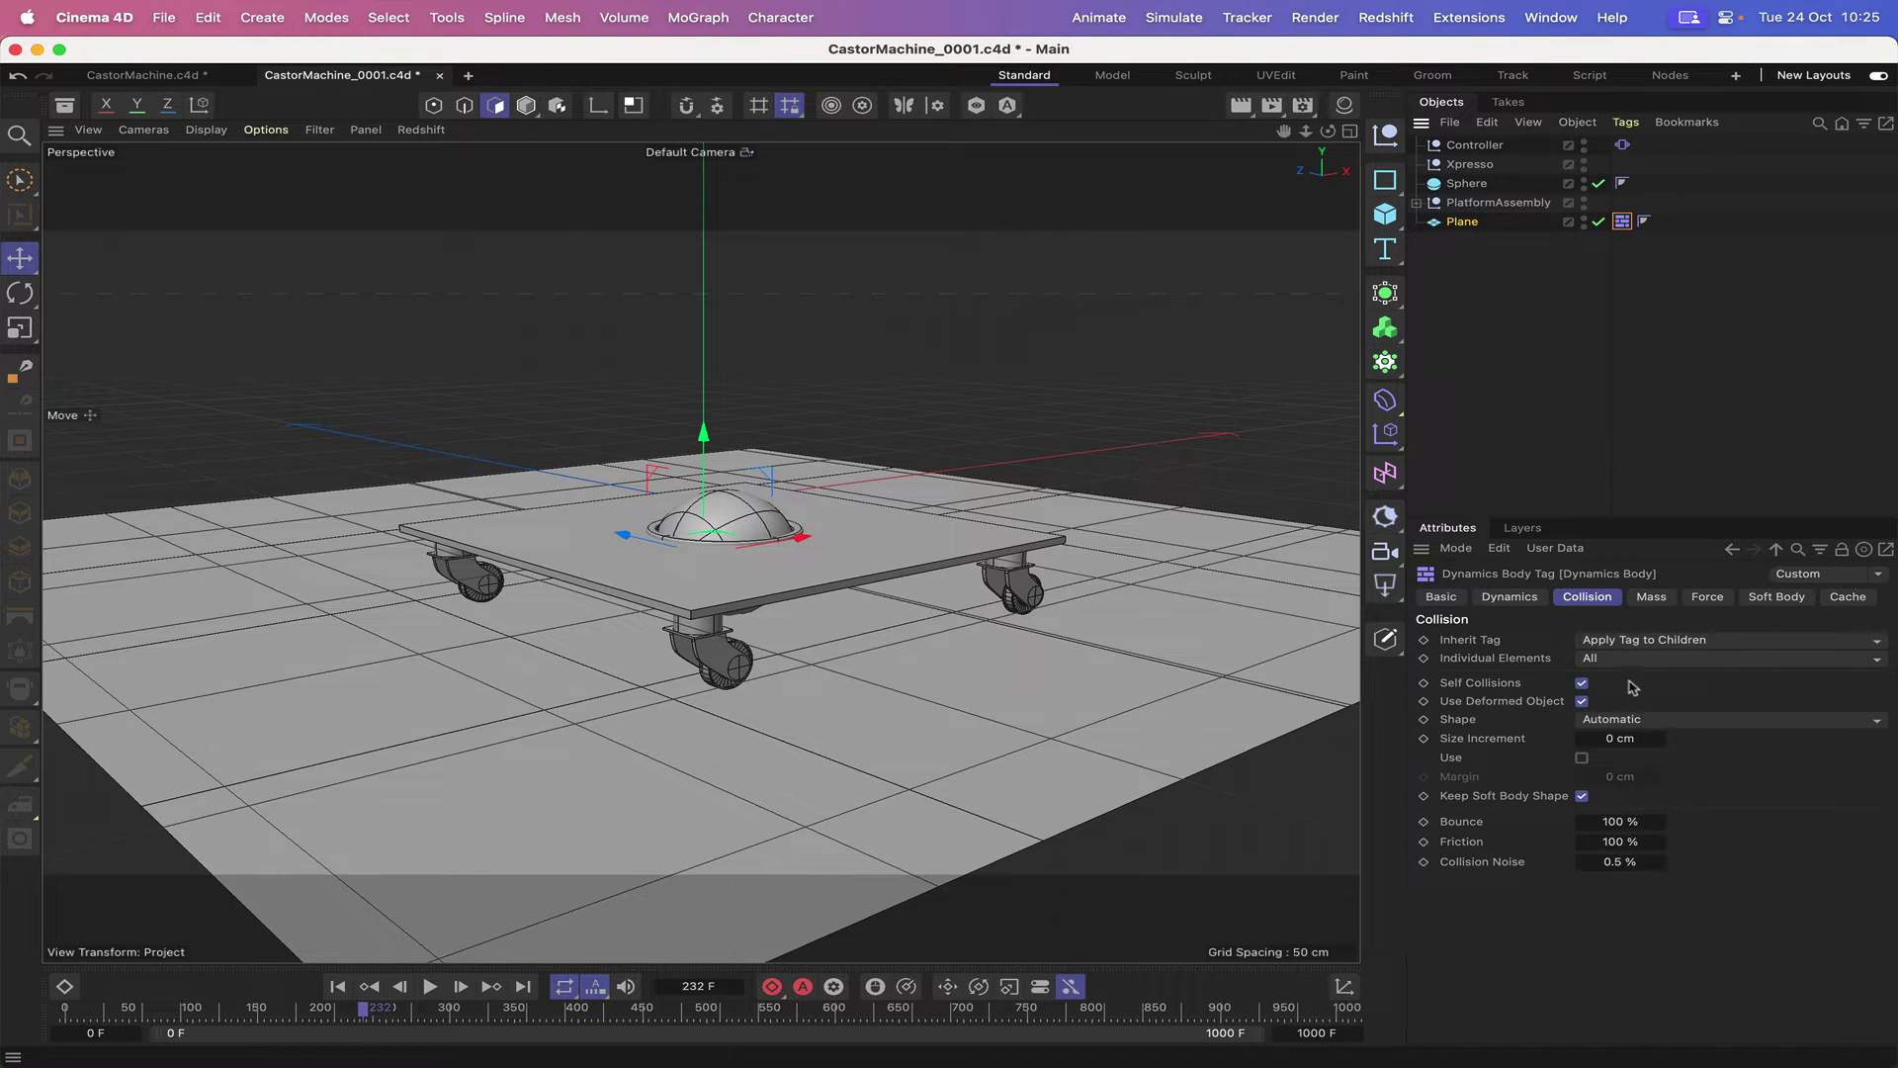
# - Set the Plane's collision options to Inherit Tag None, Individual Elements Off and Shape Static Mesh
pyautogui.click(1634, 643)
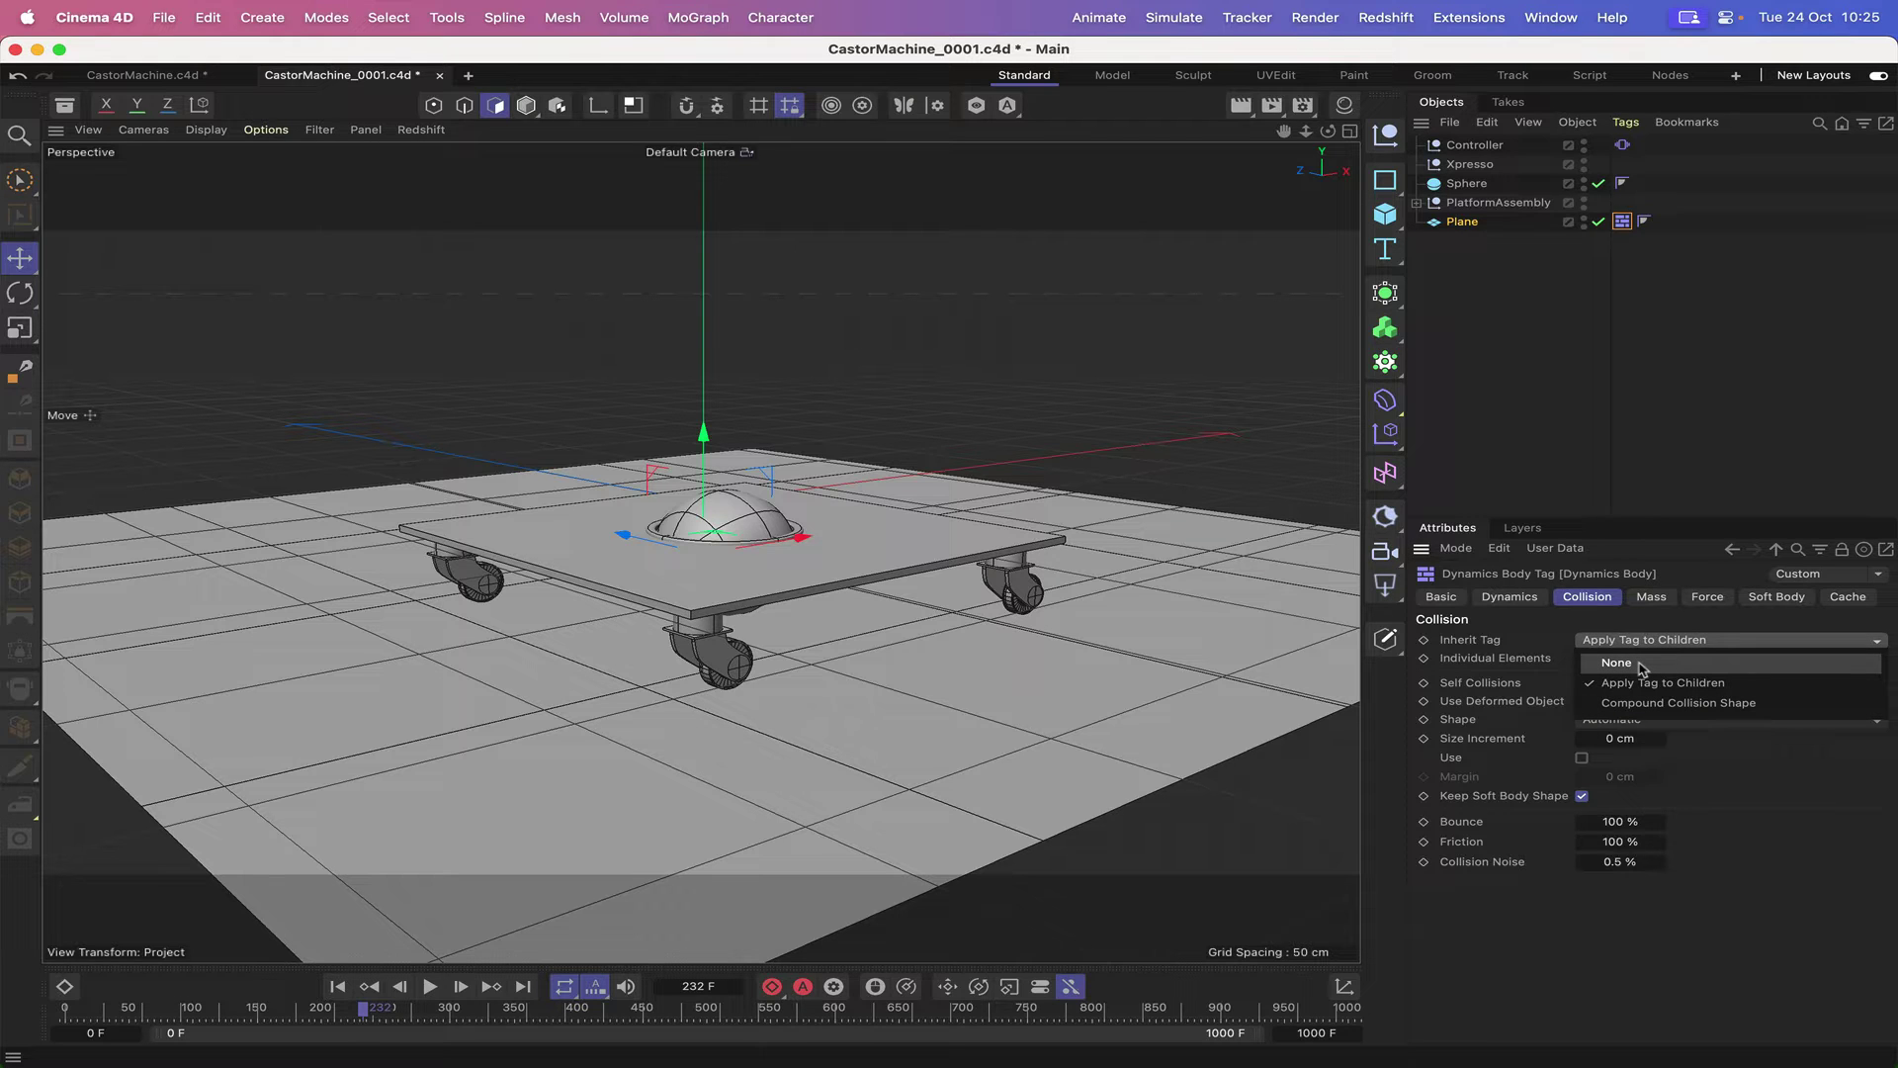
pyautogui.click(1641, 669)
pyautogui.click(1633, 659)
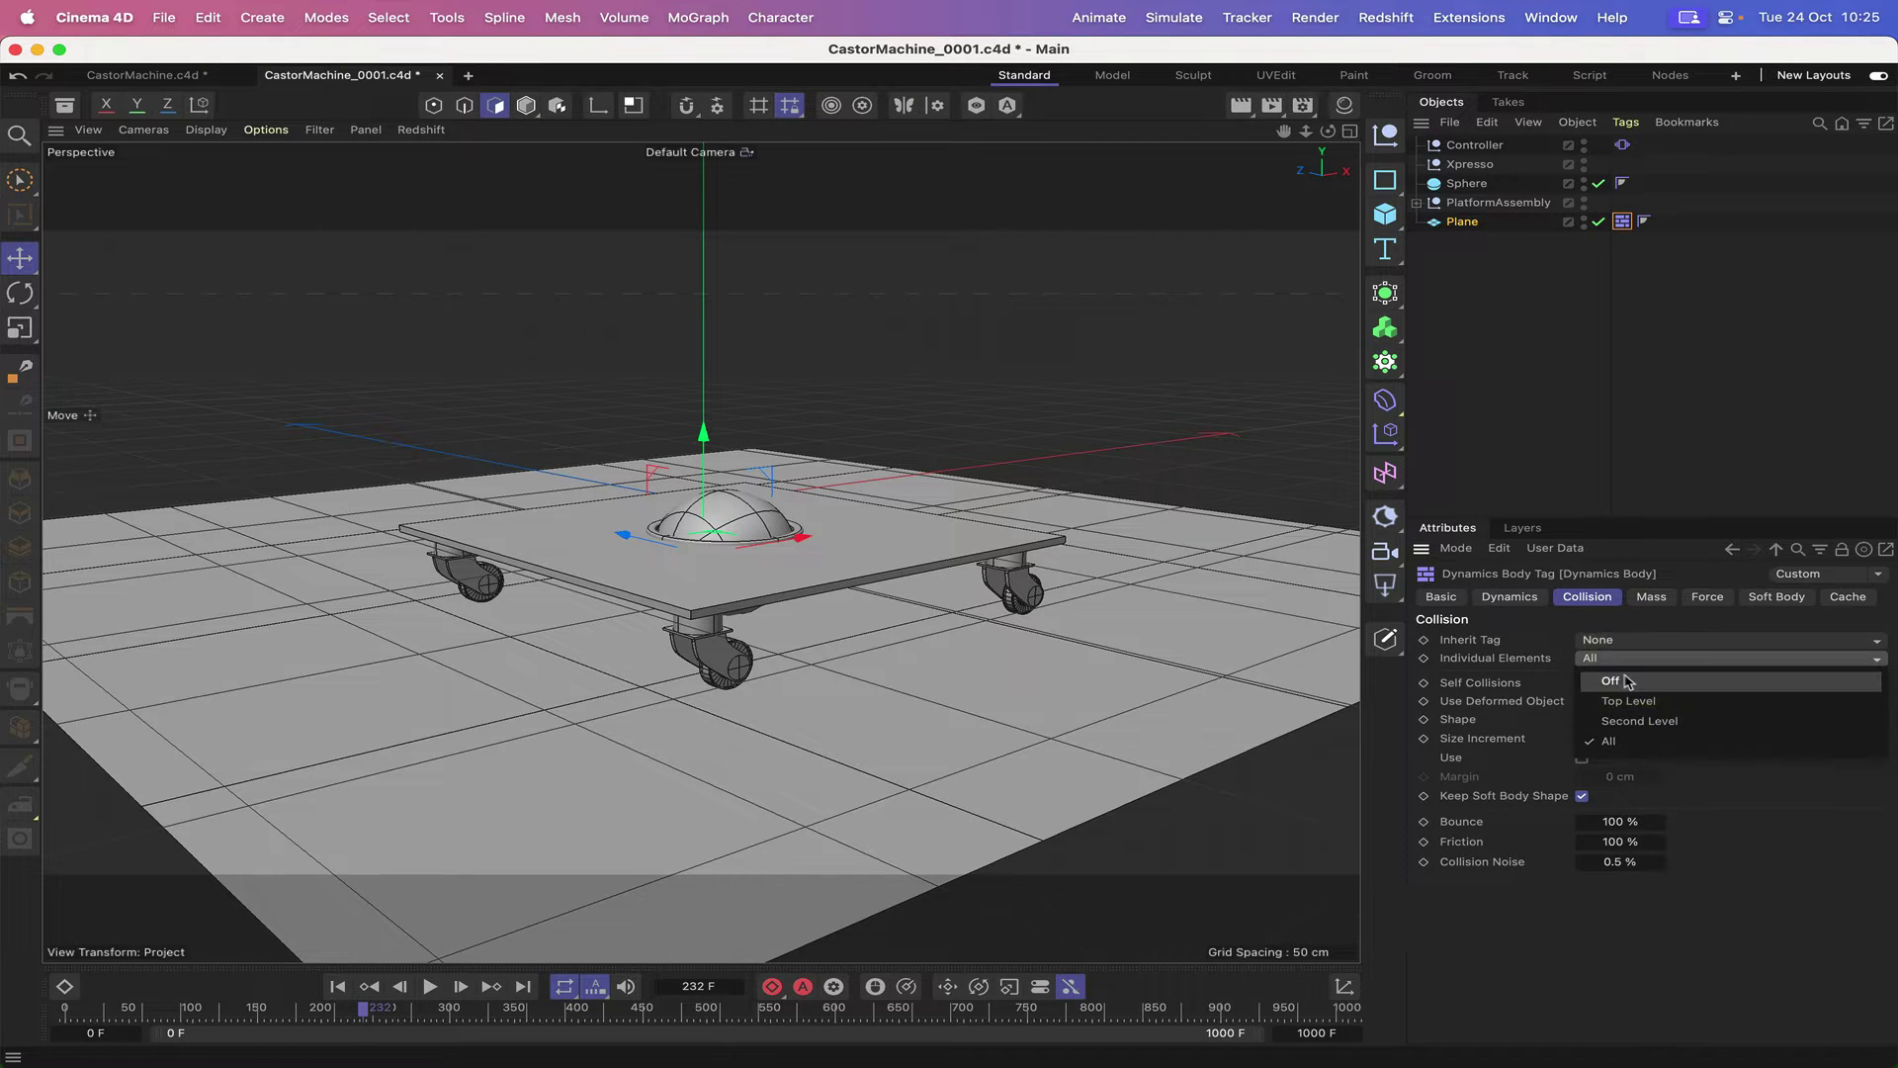
pyautogui.click(1627, 682)
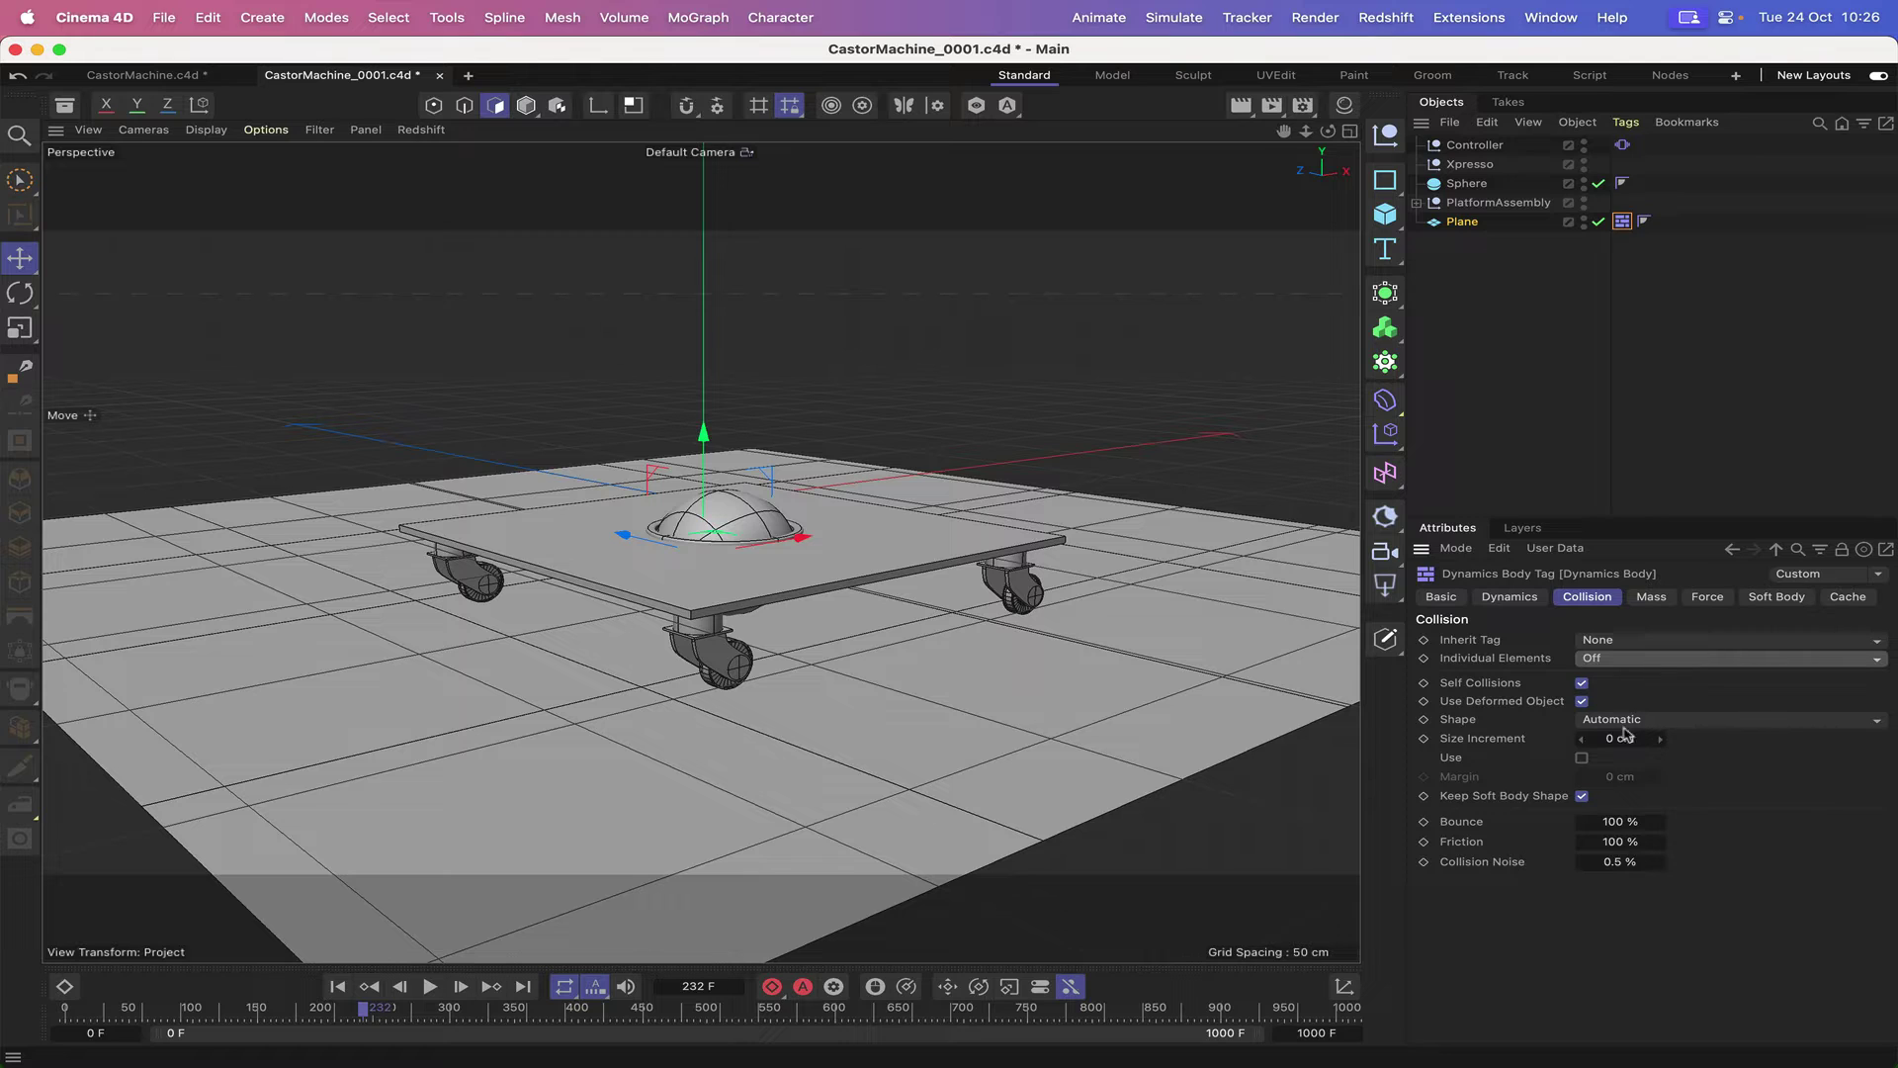
pyautogui.click(1614, 723)
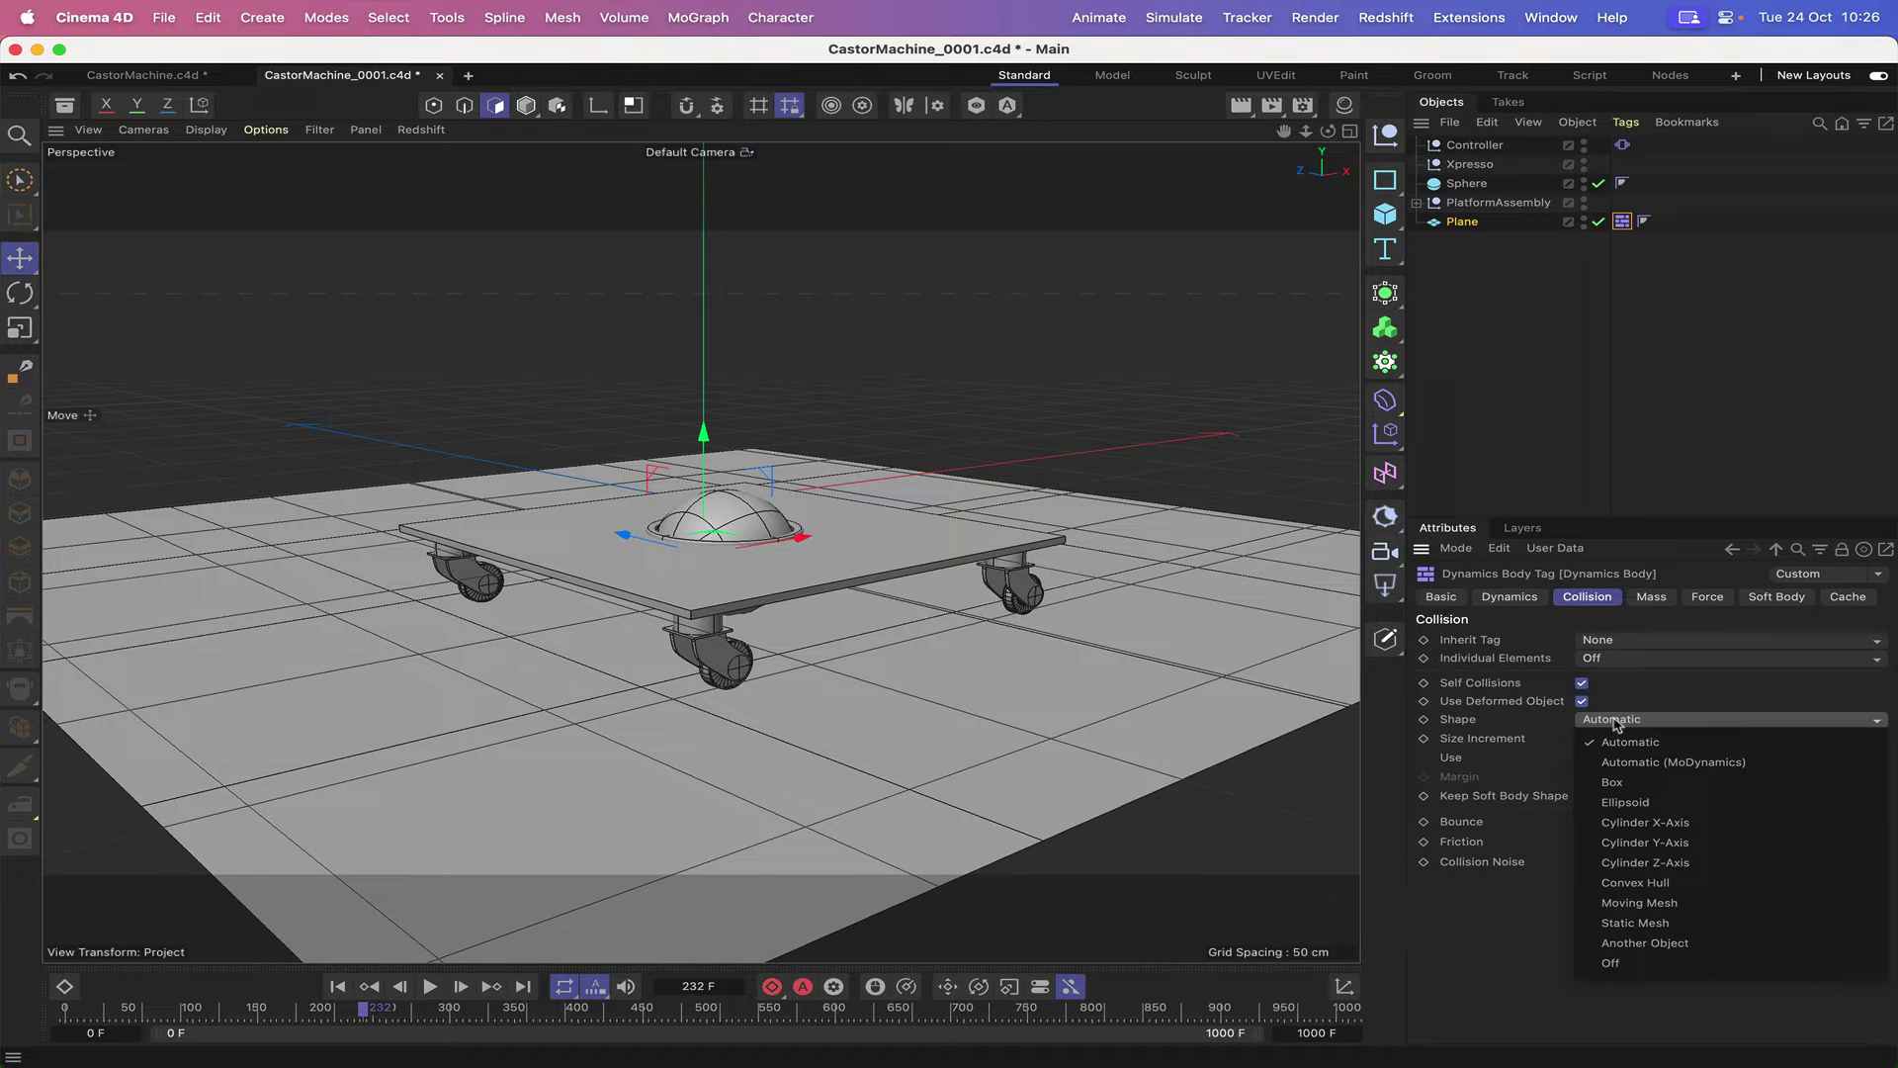
pyautogui.click(1651, 926)
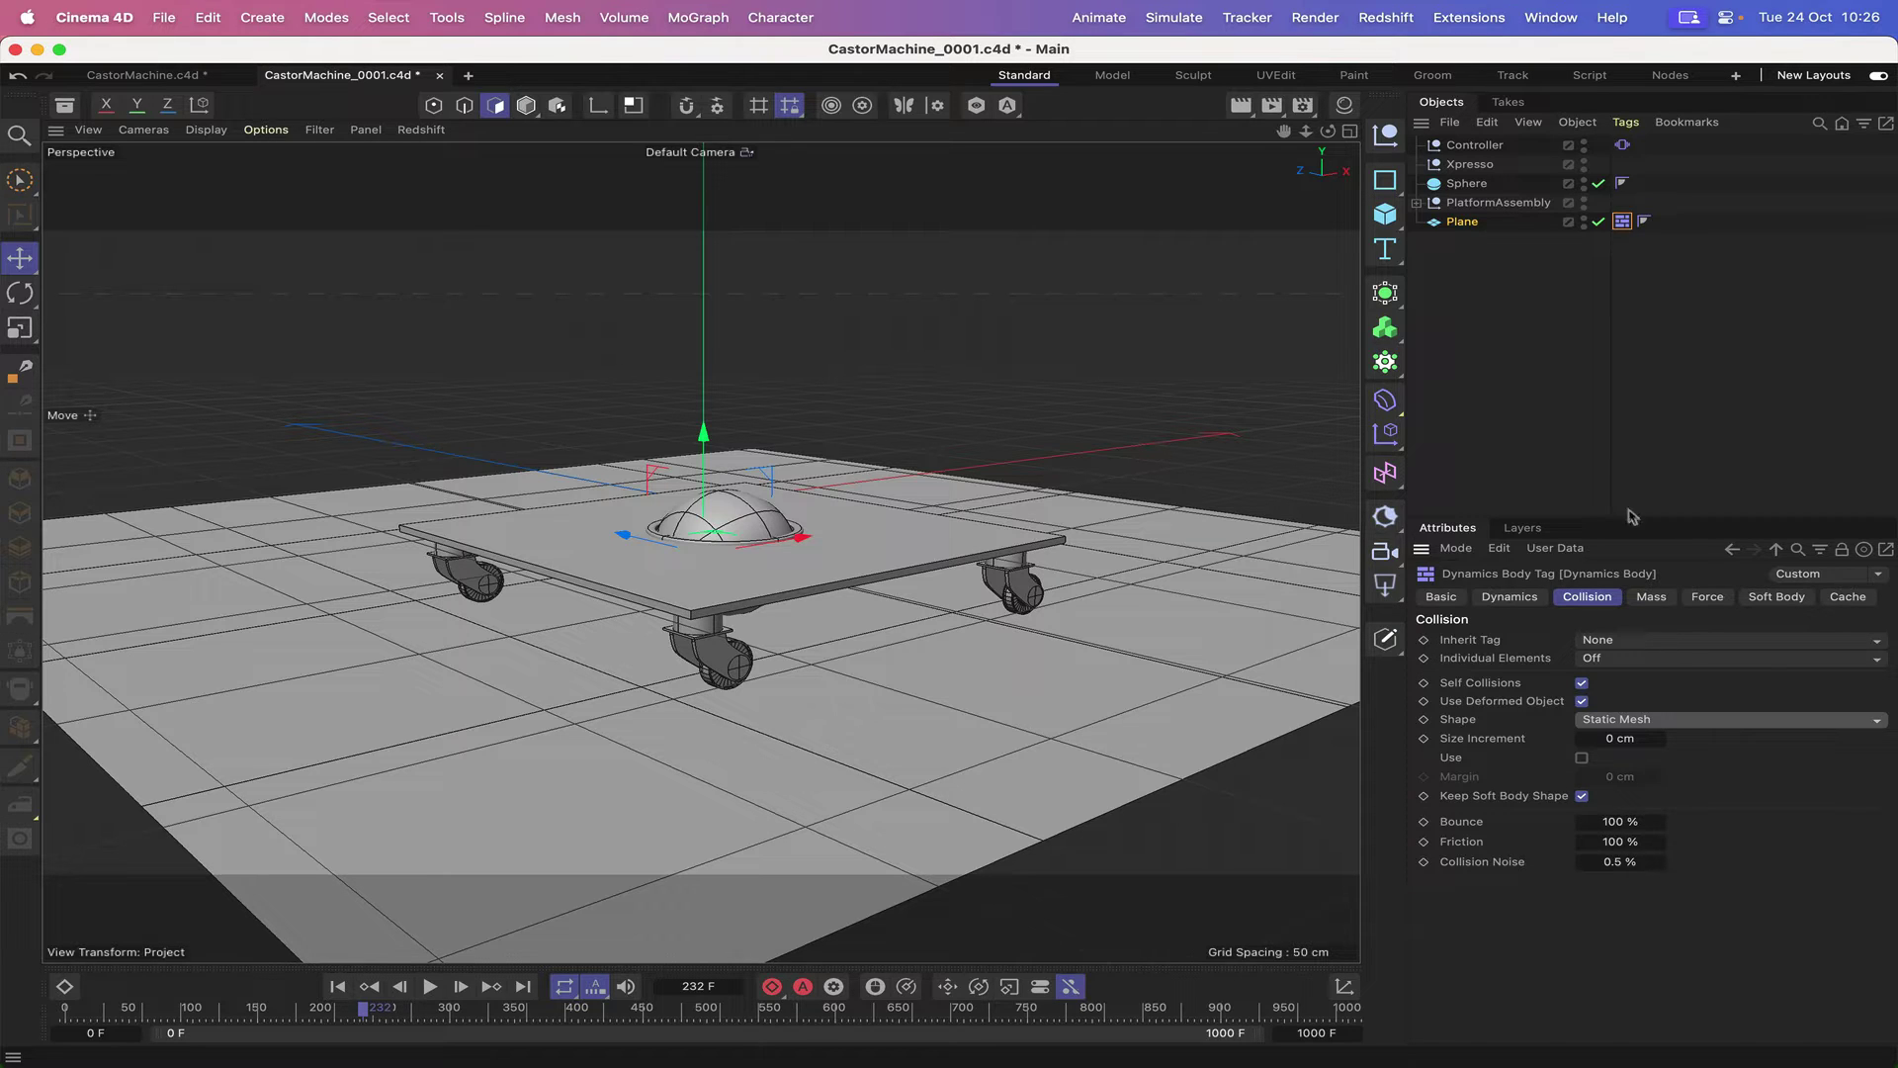
# - Add a Bullet Rigid Body tag to the Sphere
pyautogui.click(1464, 187)
pyautogui.click(1626, 121)
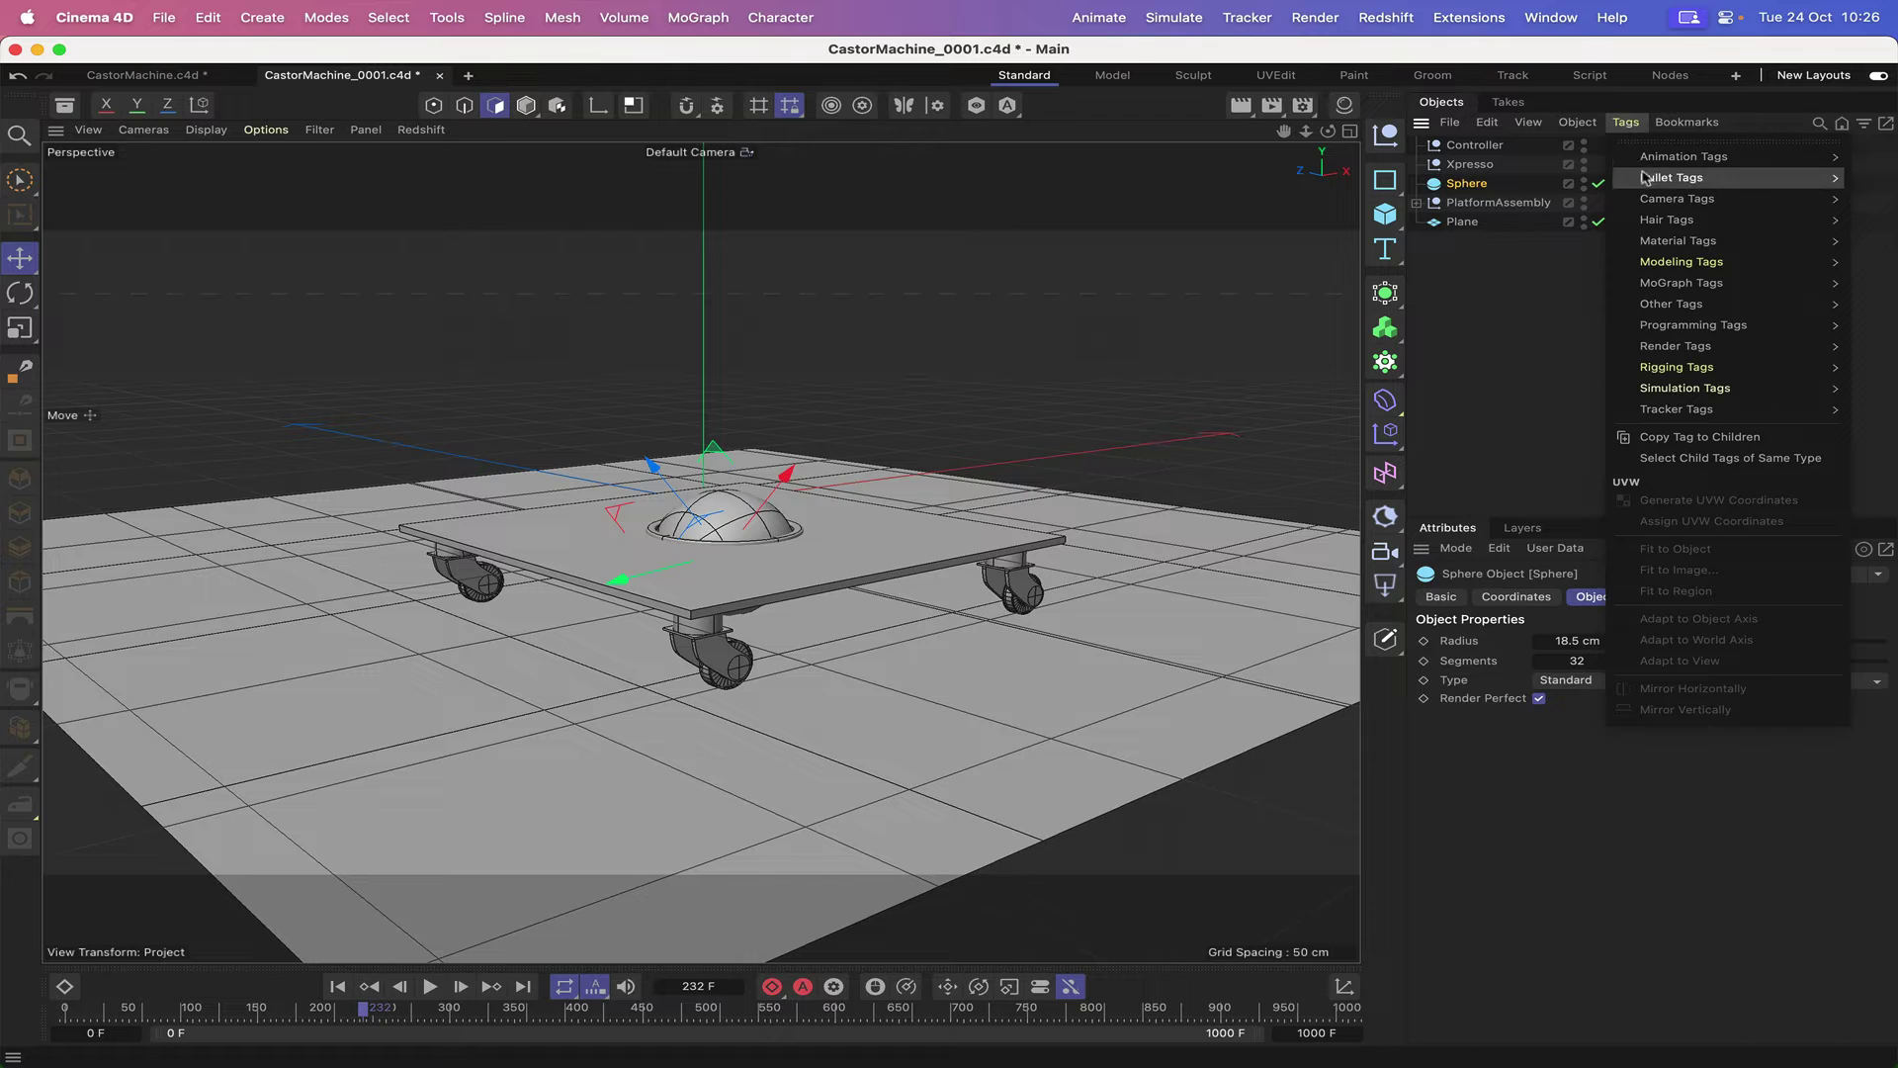
pyautogui.moveTo(1645, 179)
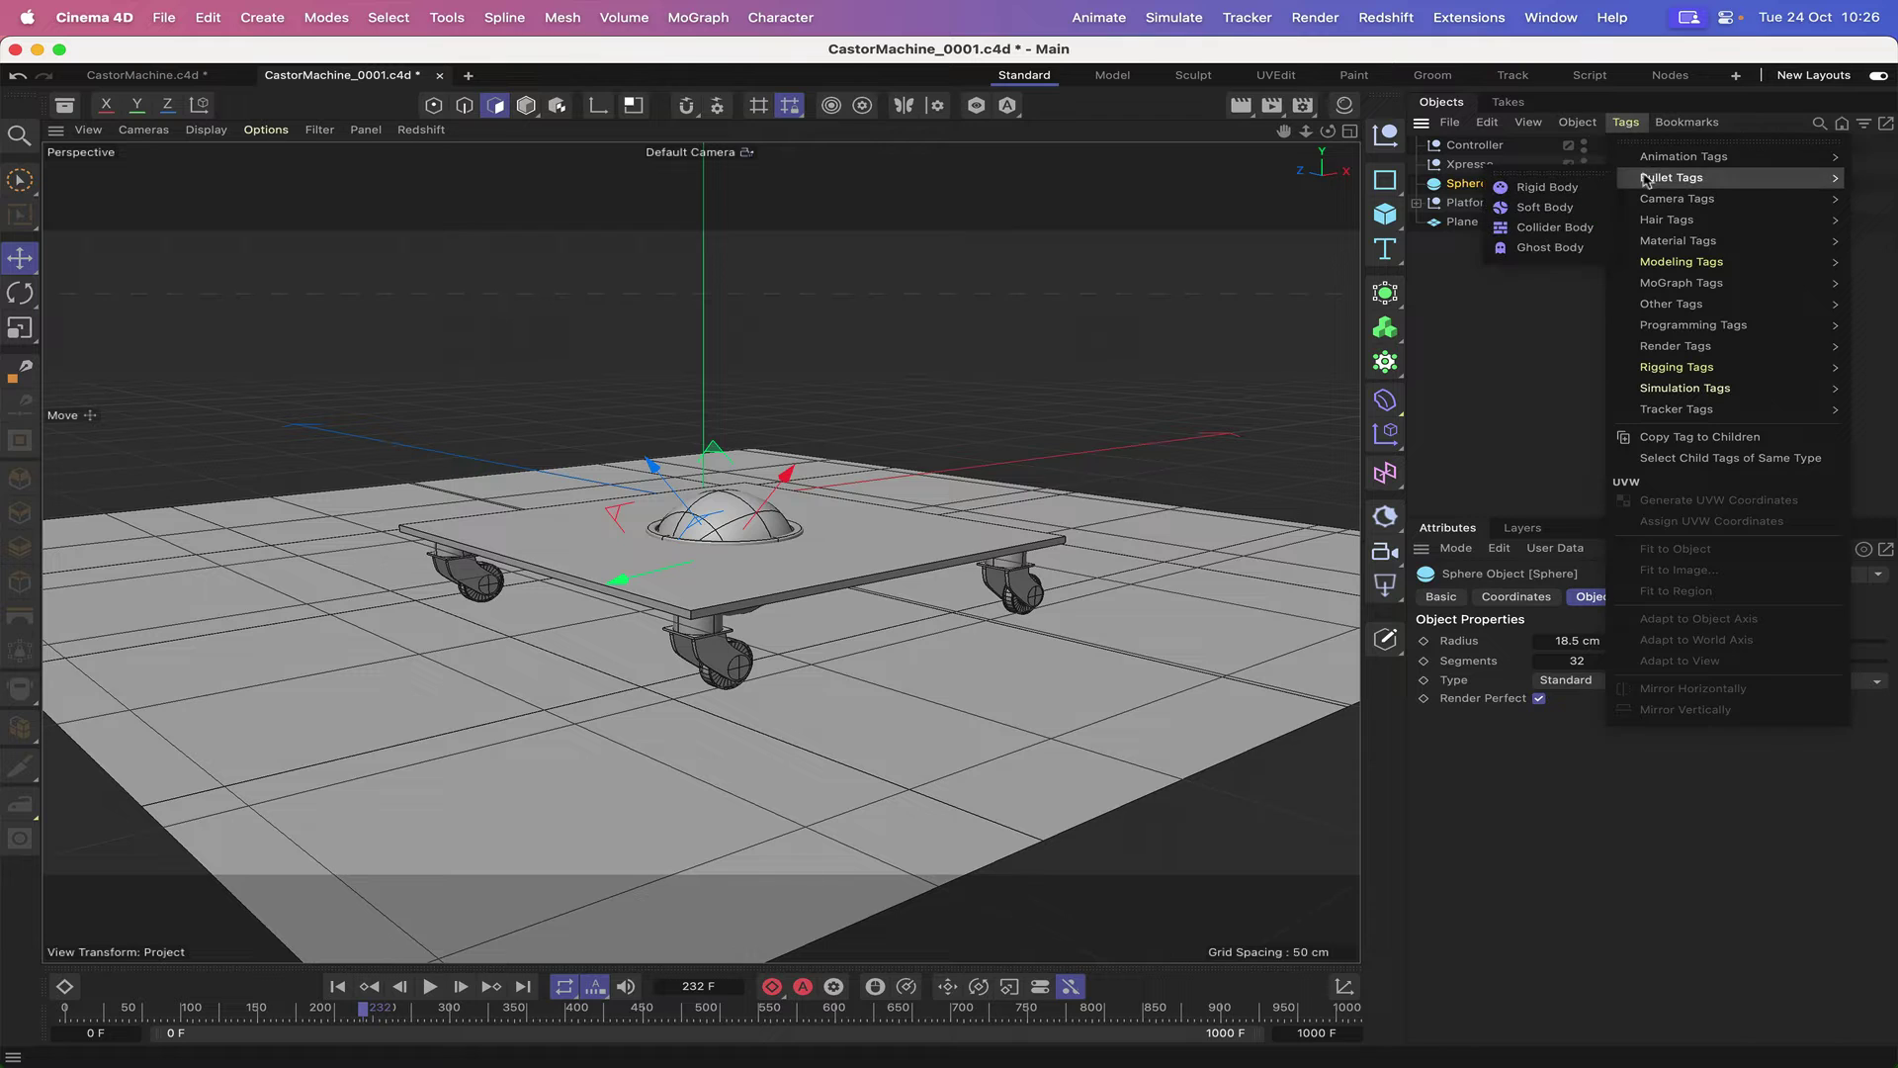
pyautogui.click(1549, 188)
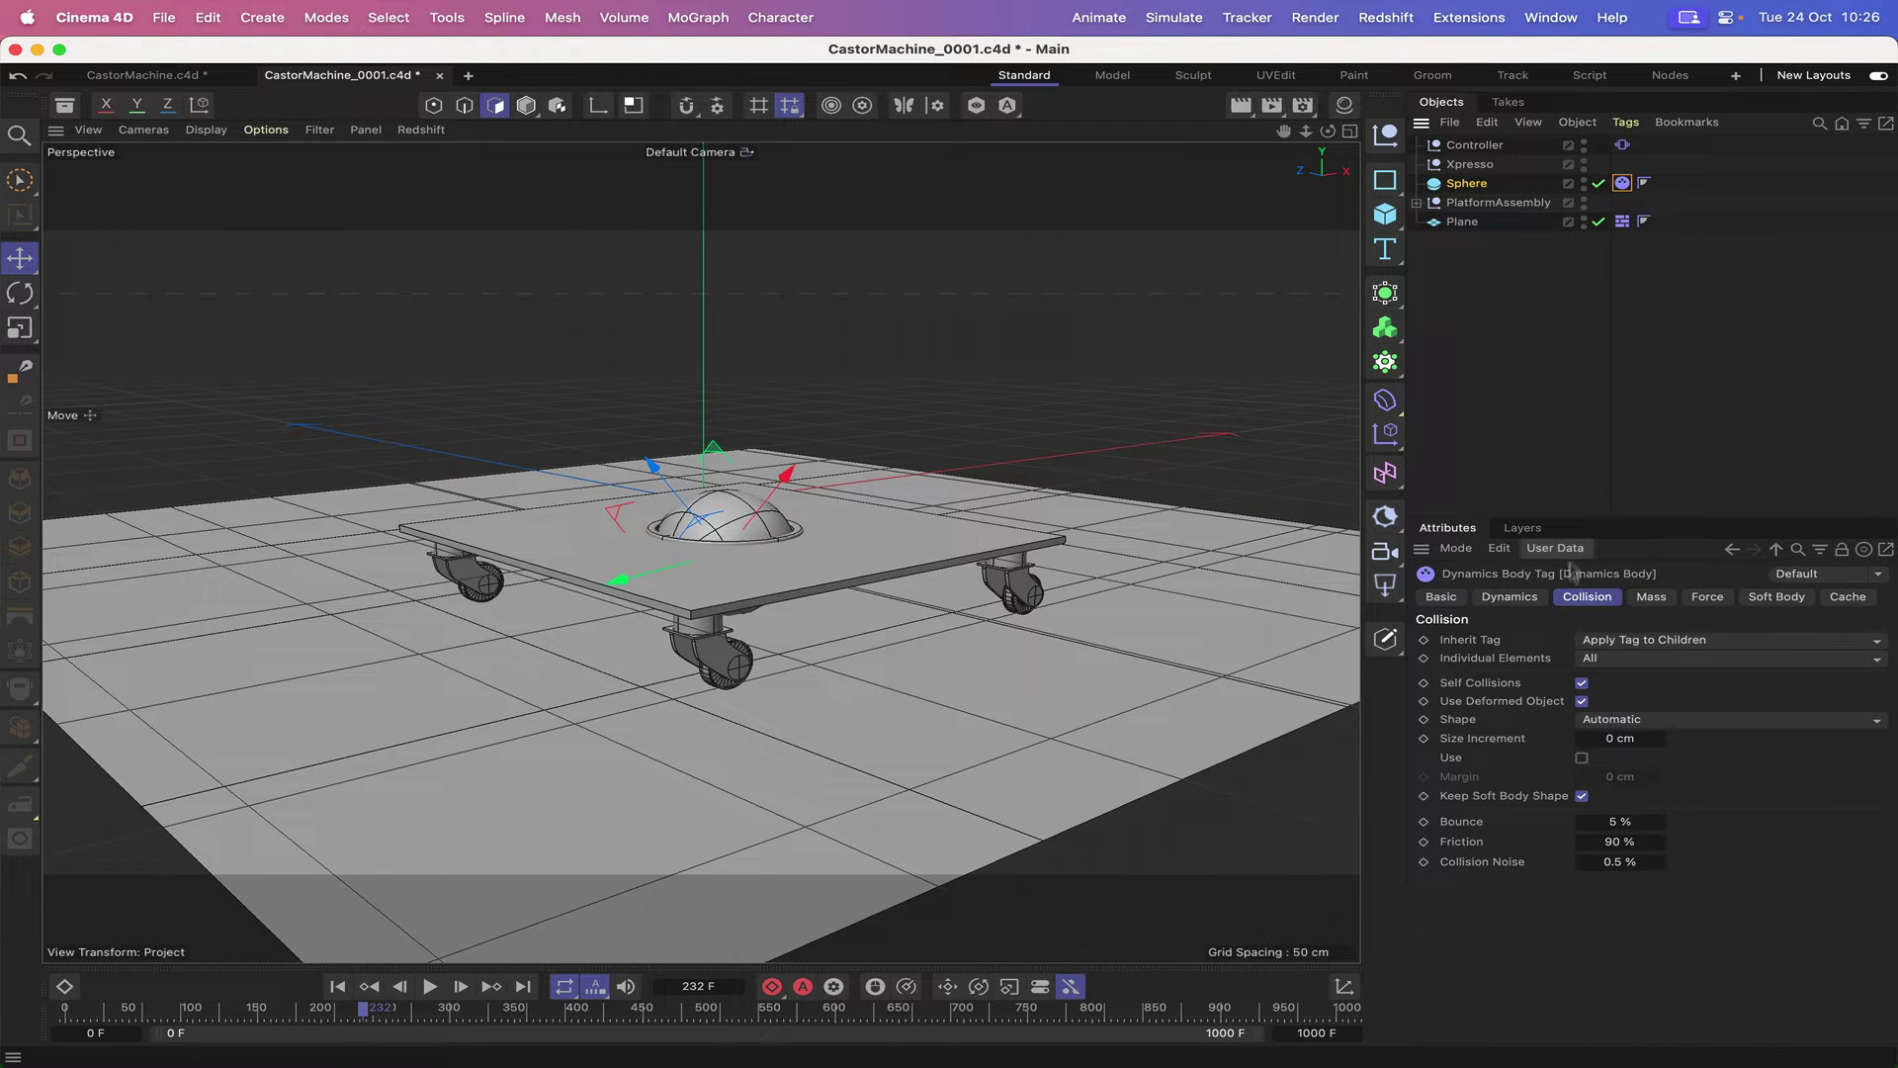
# - Set the Sphere's collision options to Inherit Tag None, Individual Elements Off and Shape Convex Hull
pyautogui.click(1616, 645)
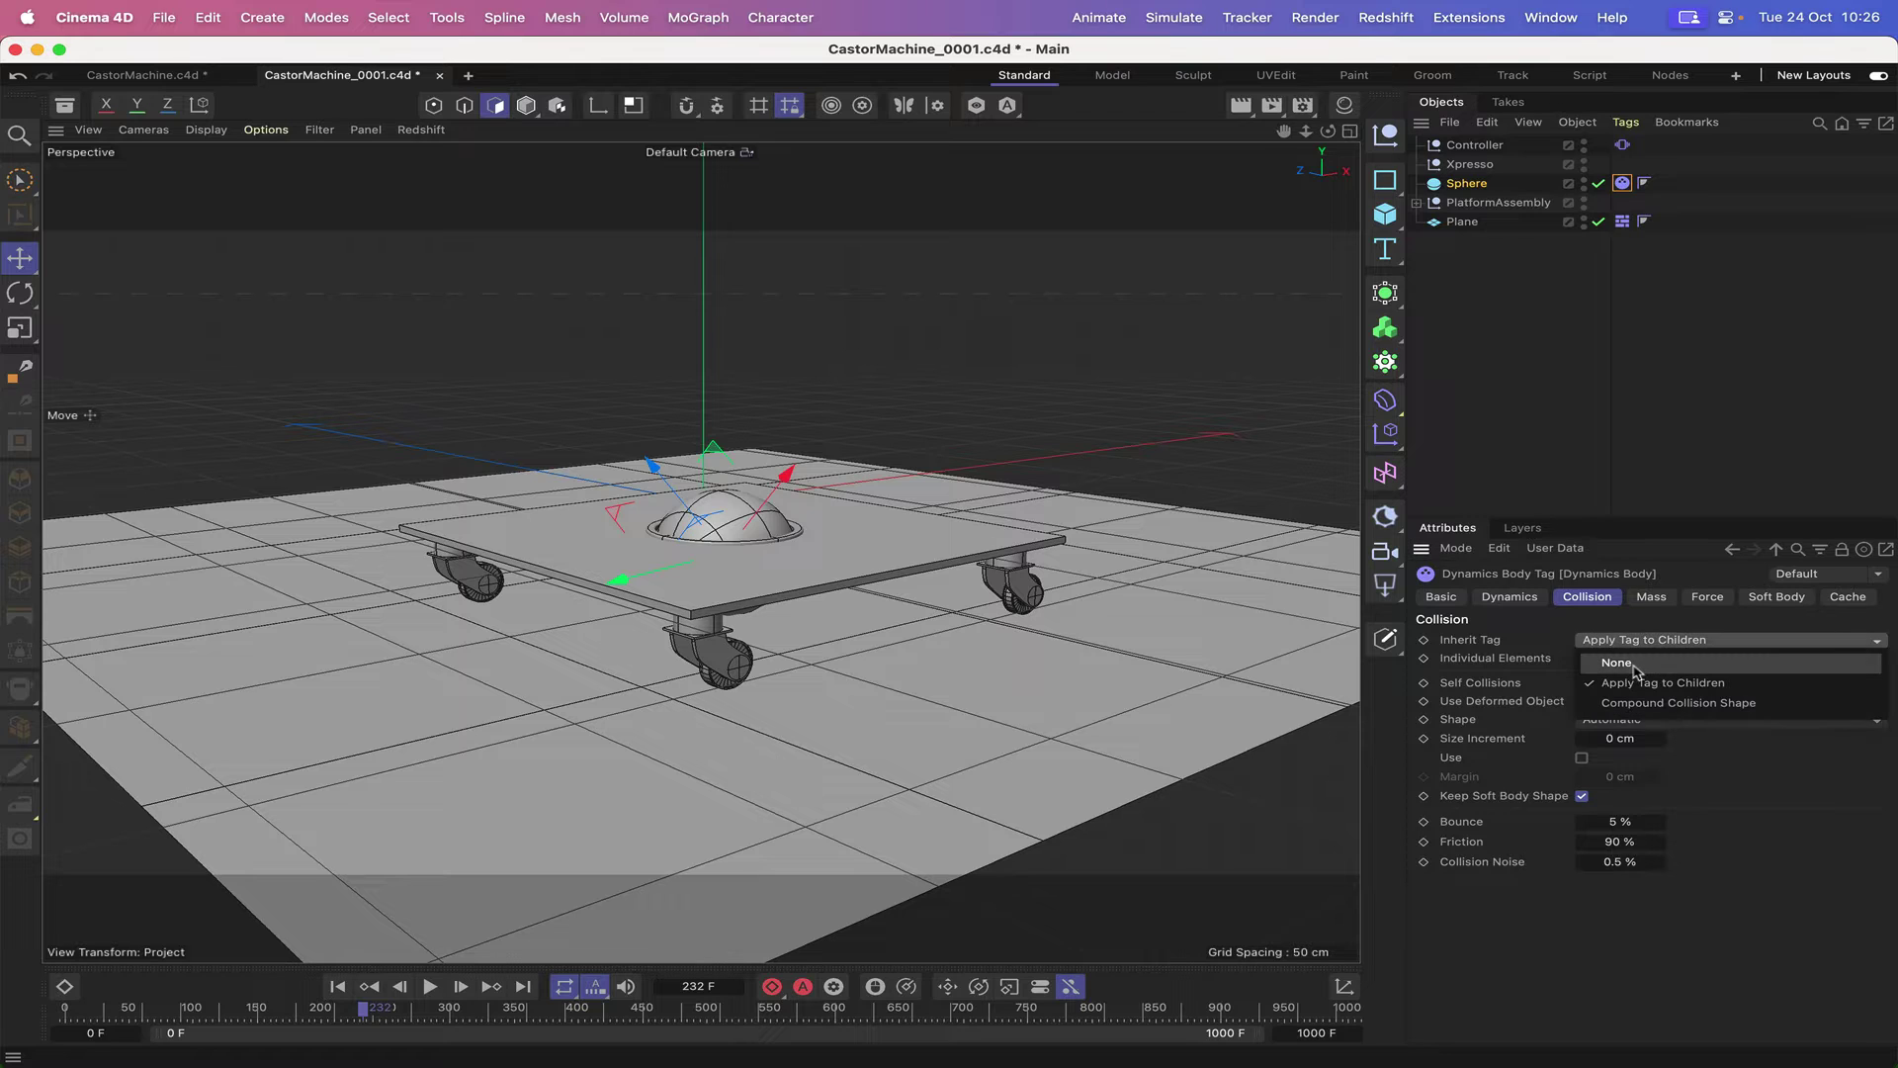
pyautogui.click(1633, 666)
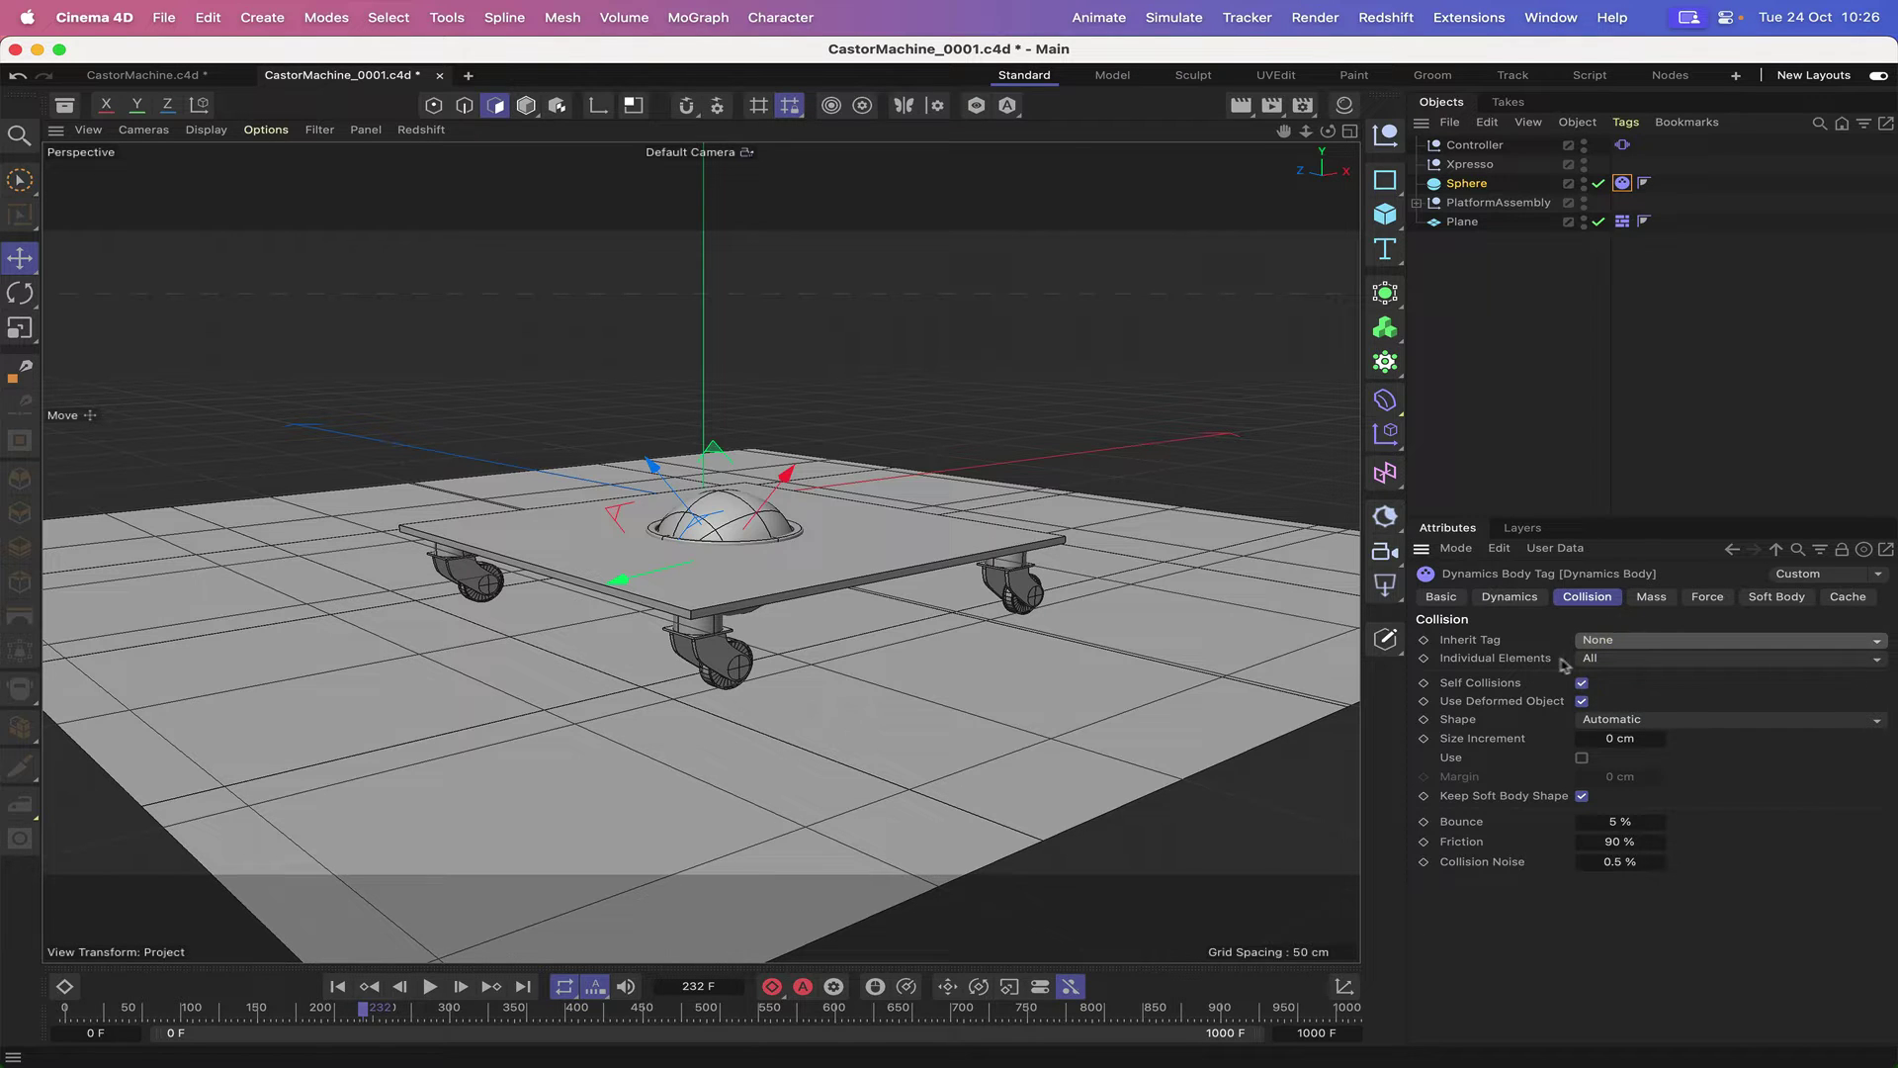
pyautogui.click(1607, 660)
pyautogui.click(1629, 678)
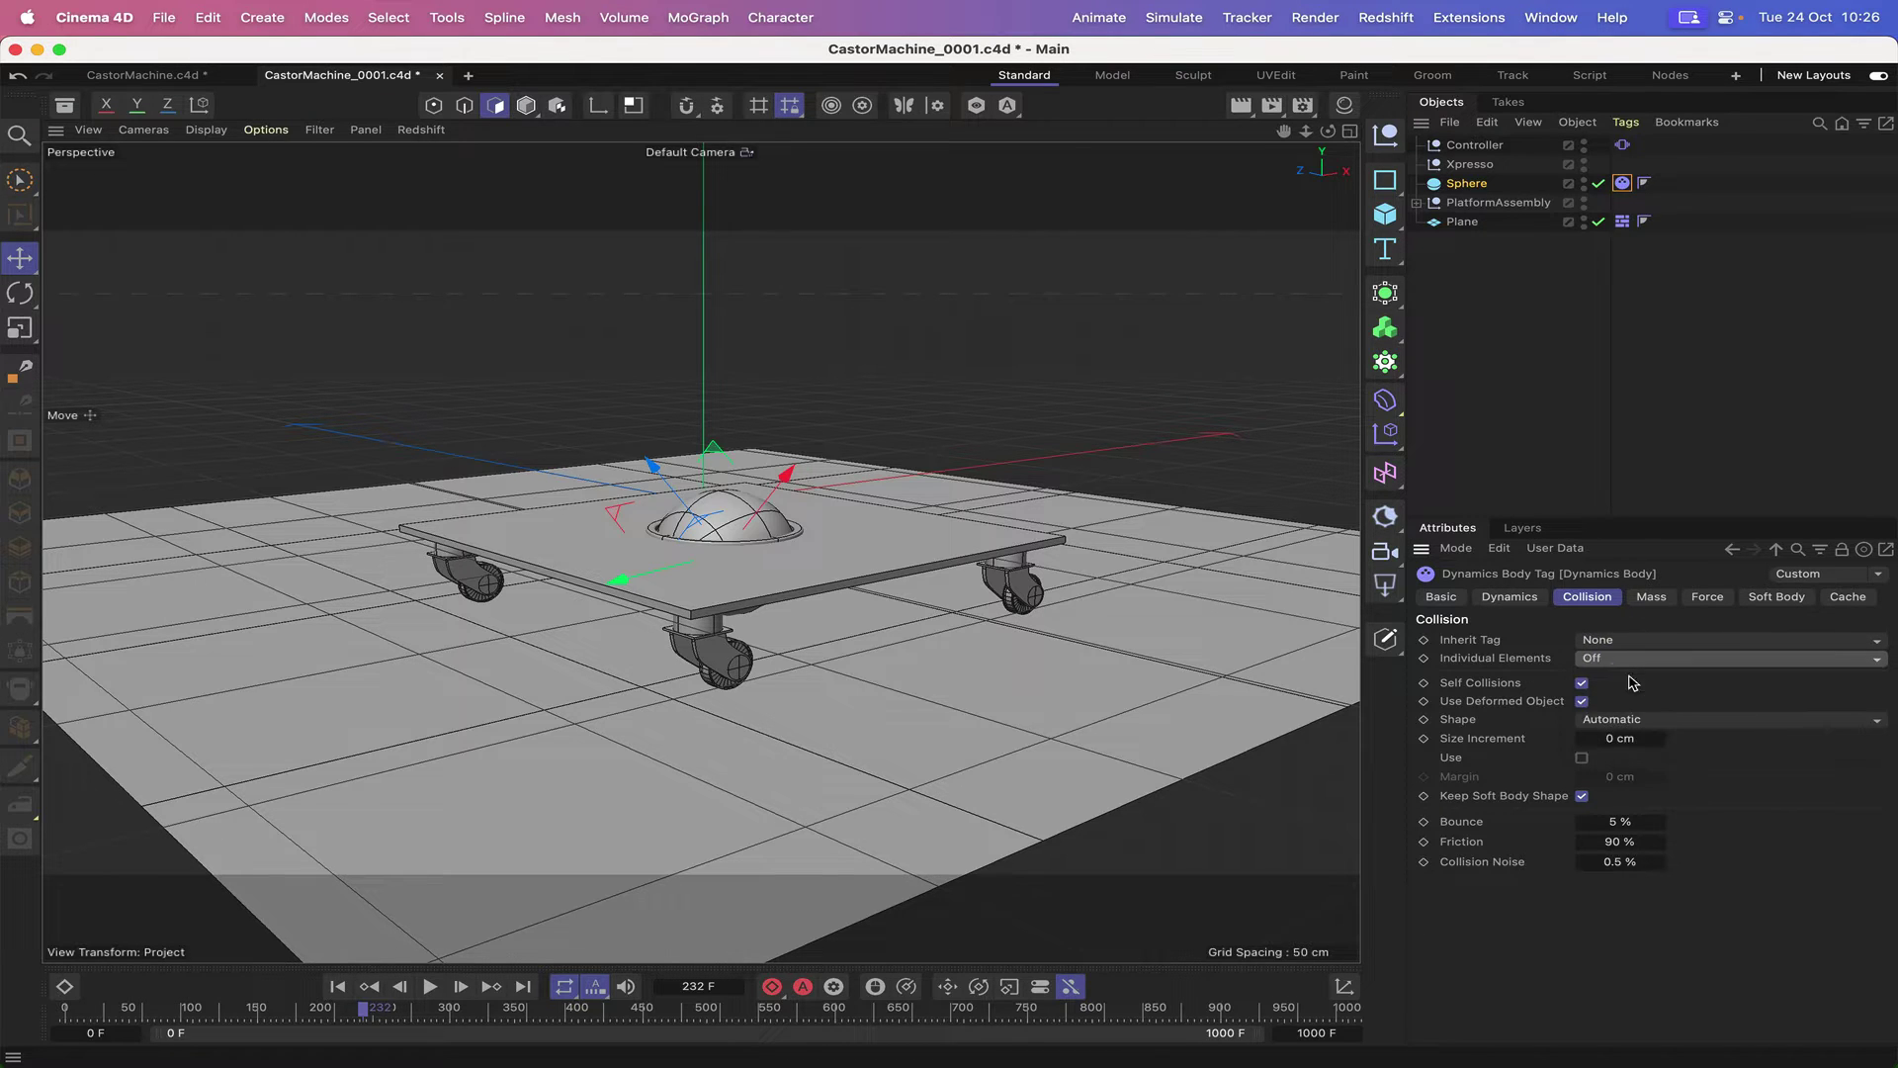
pyautogui.click(1647, 721)
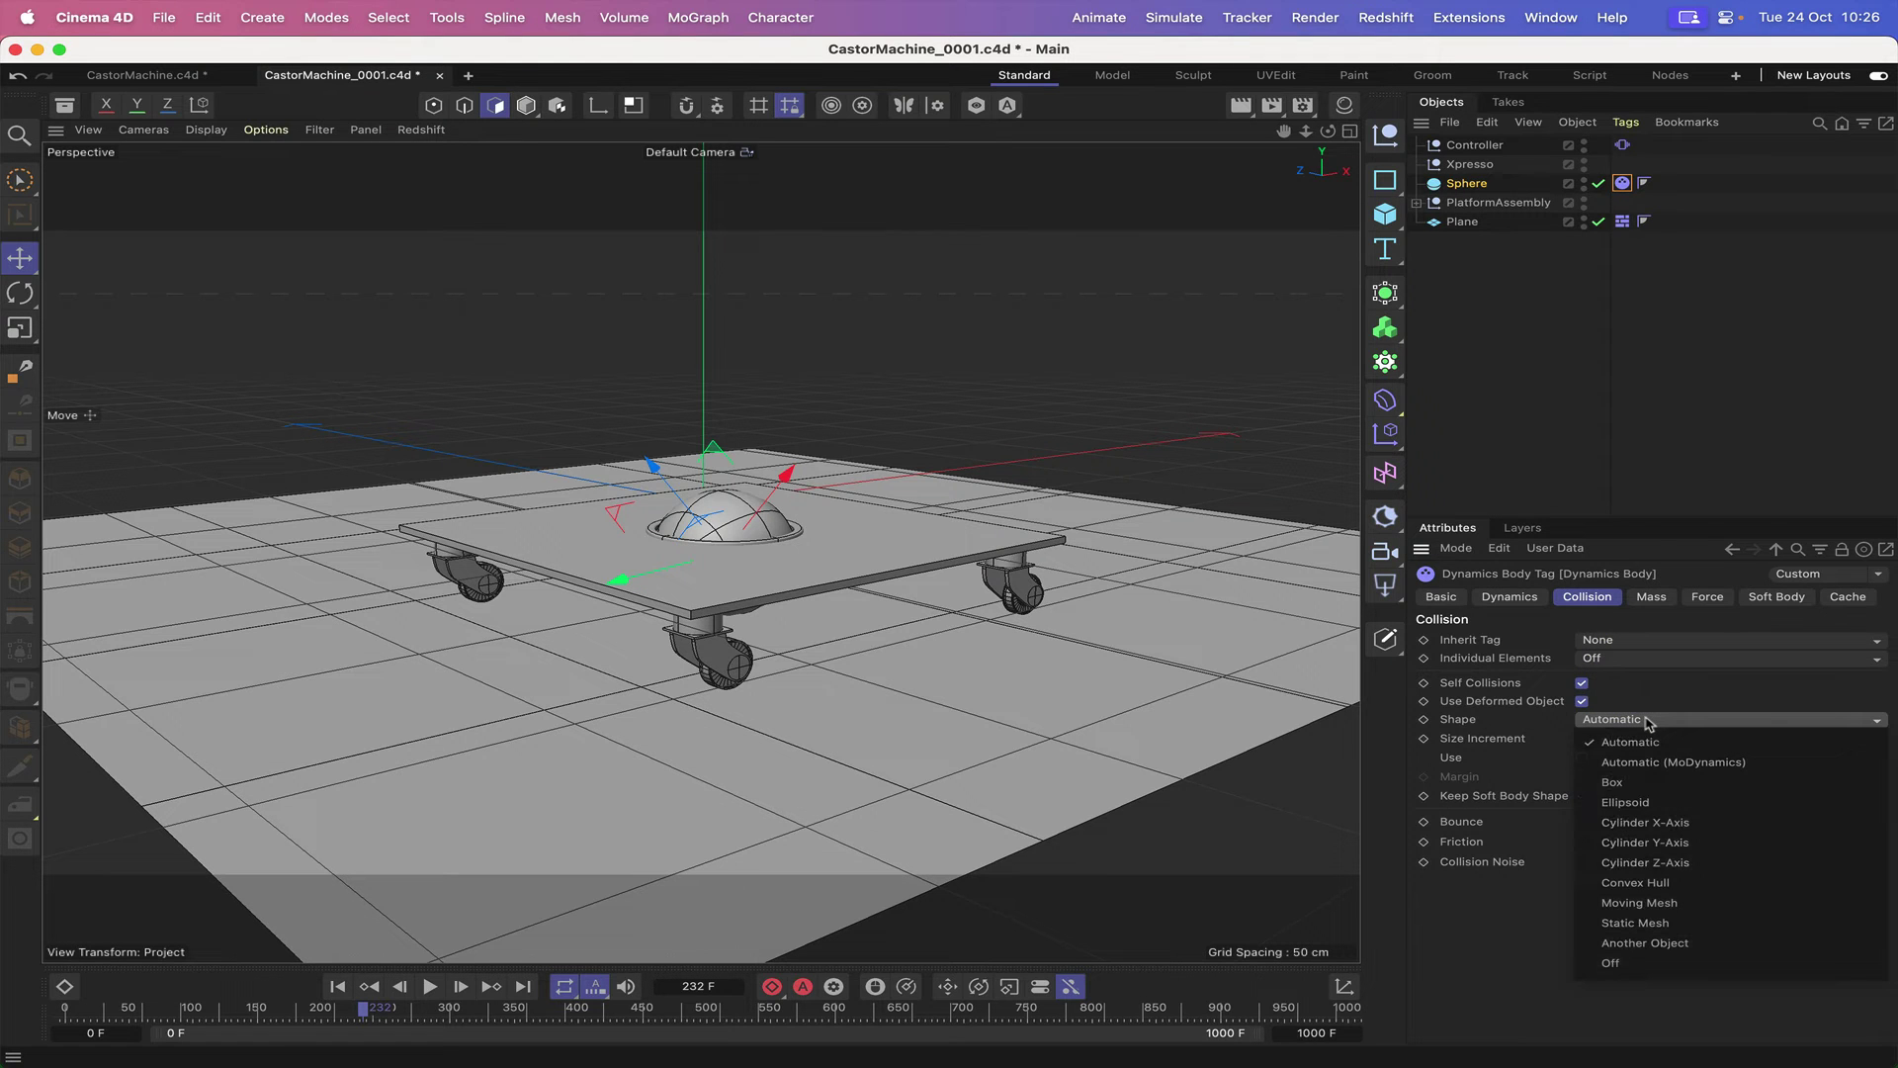
pyautogui.click(1639, 883)
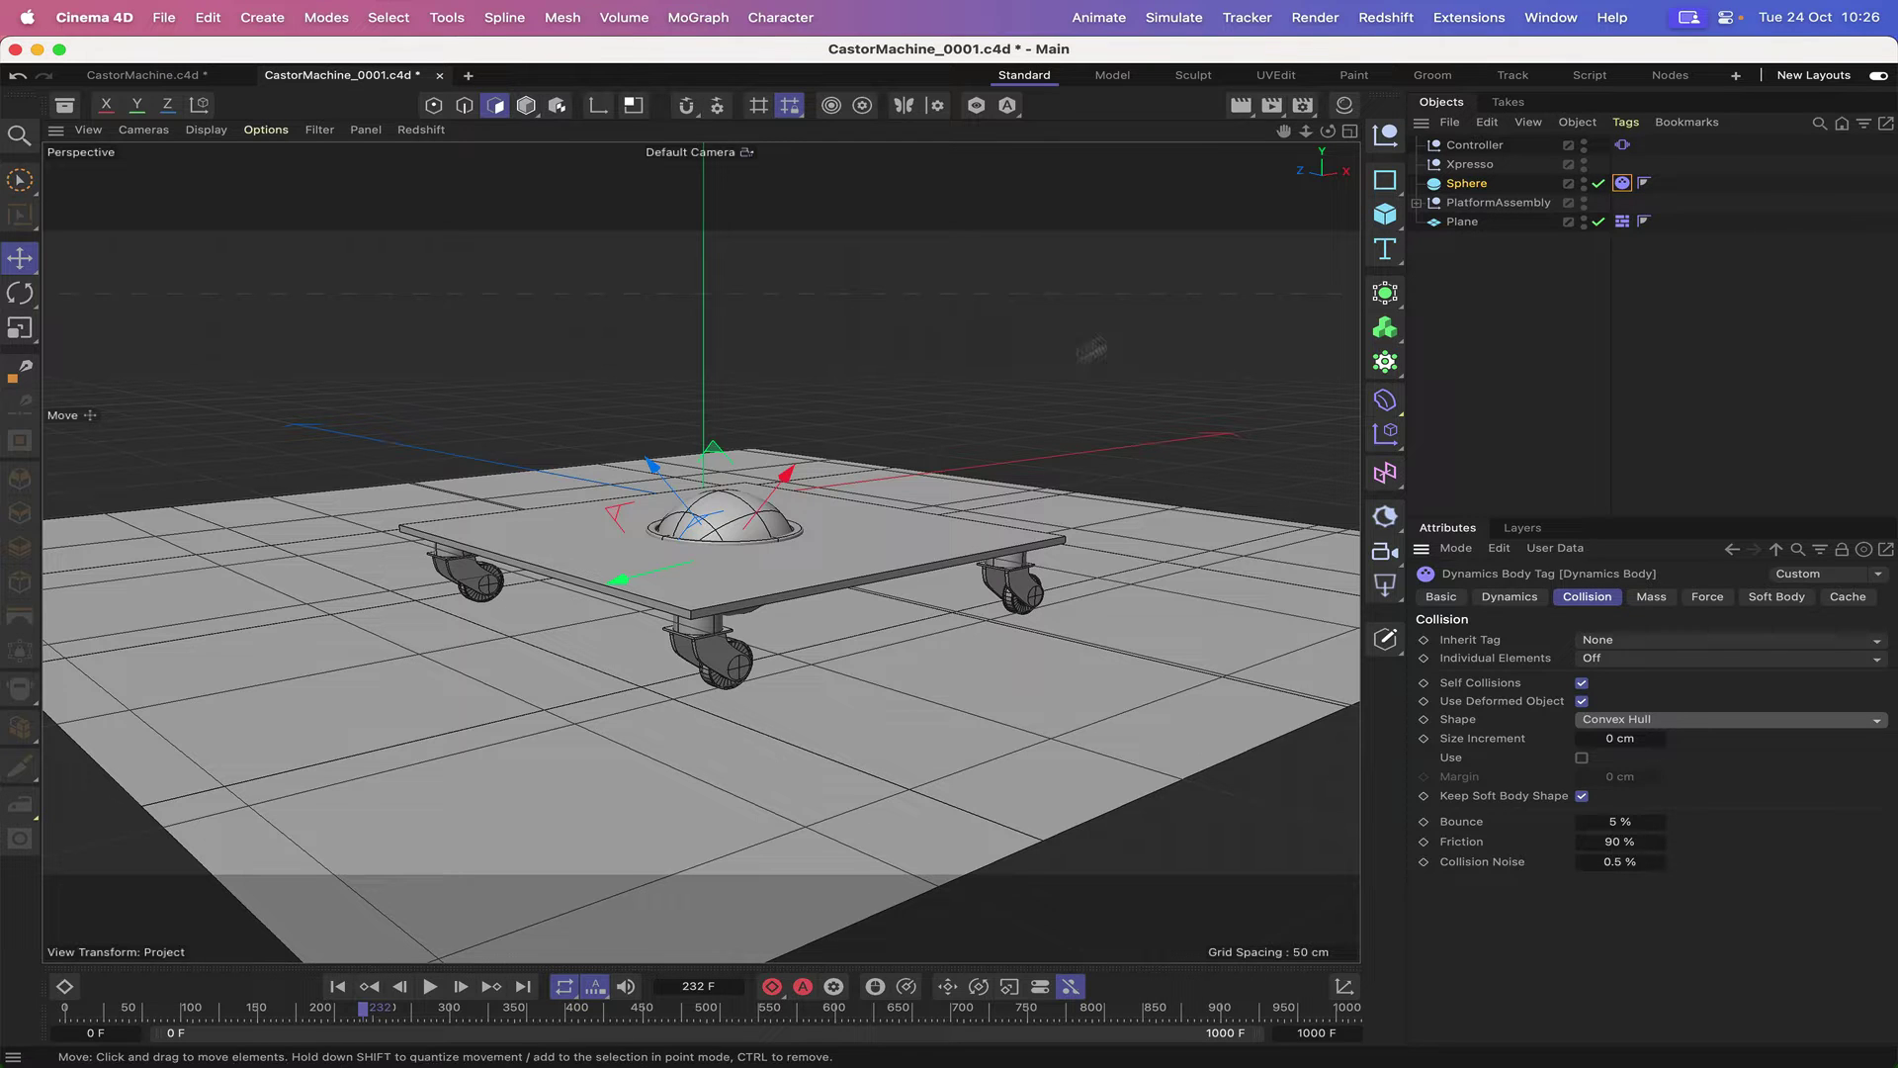
# - Add an XPresso tag to the Xpresso null and move the XPresso Editor clear of the object list
pyautogui.click(1473, 166)
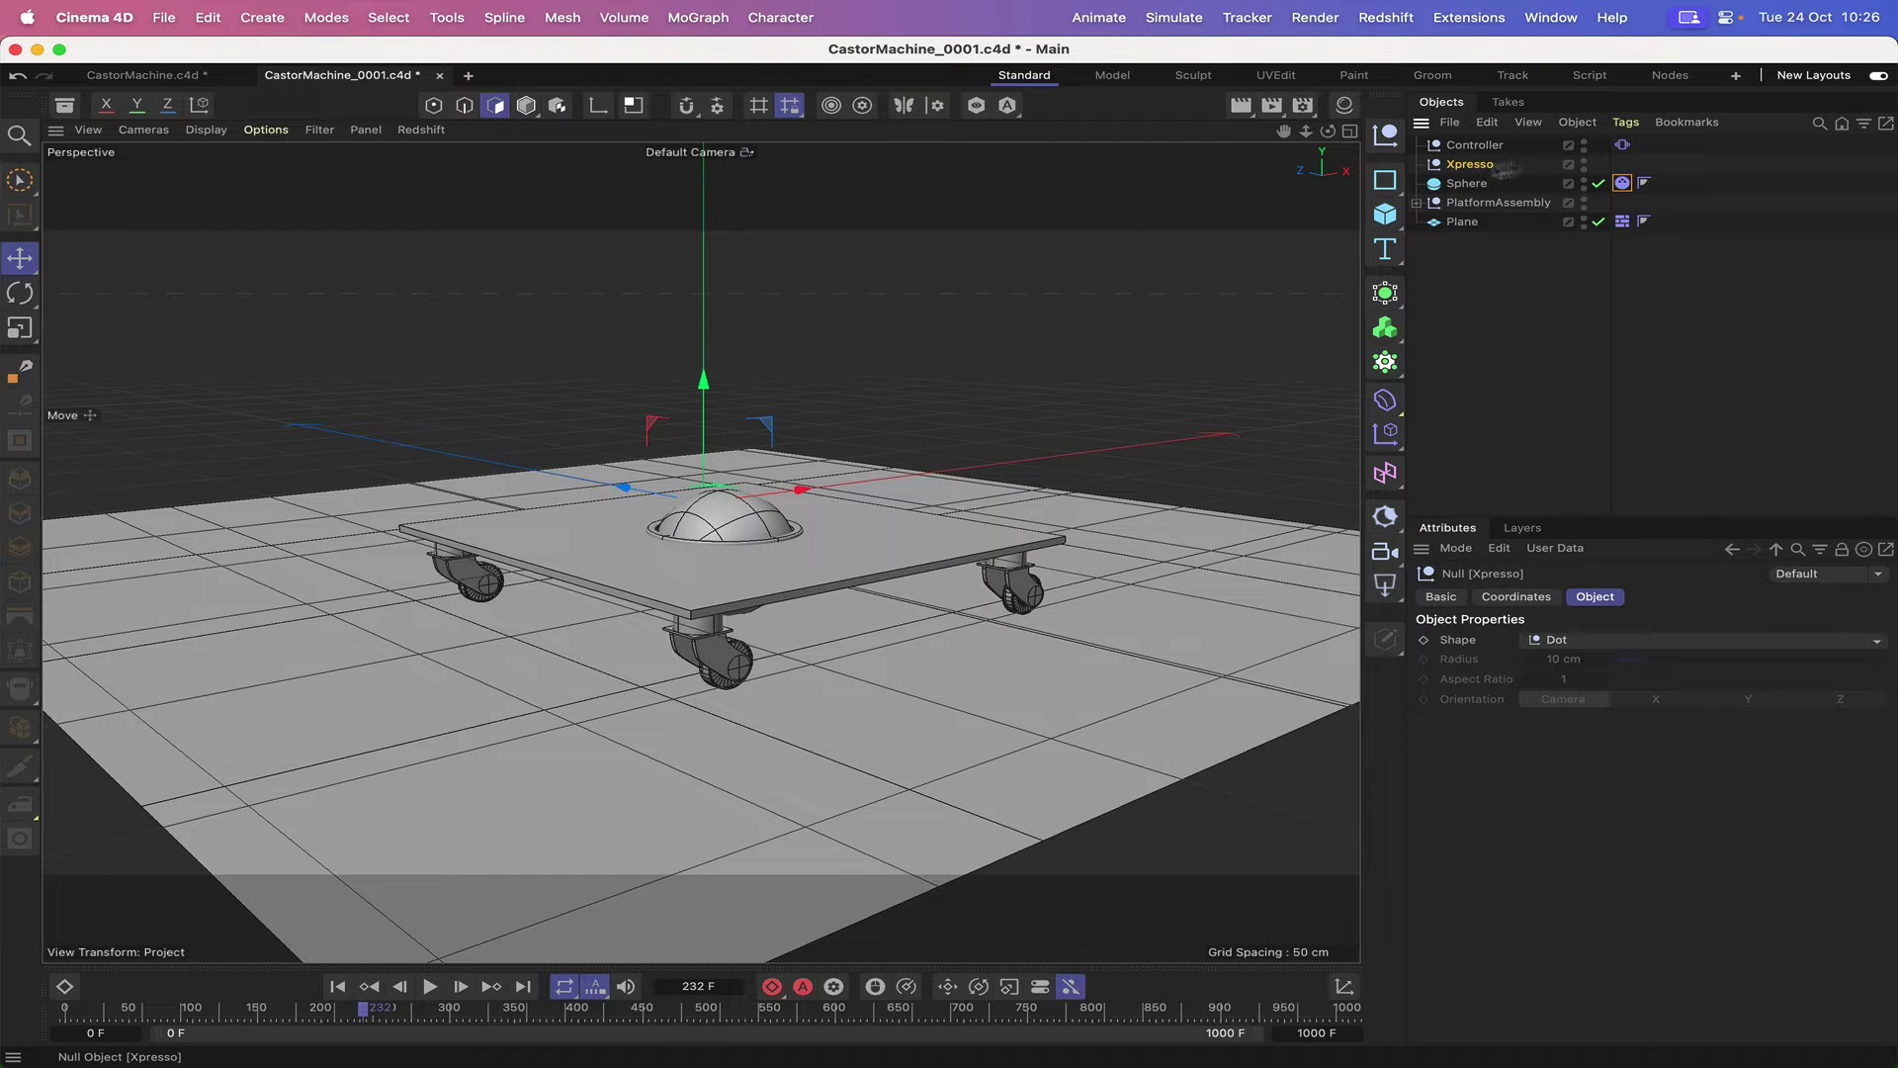
pyautogui.click(1626, 122)
pyautogui.moveTo(1687, 332)
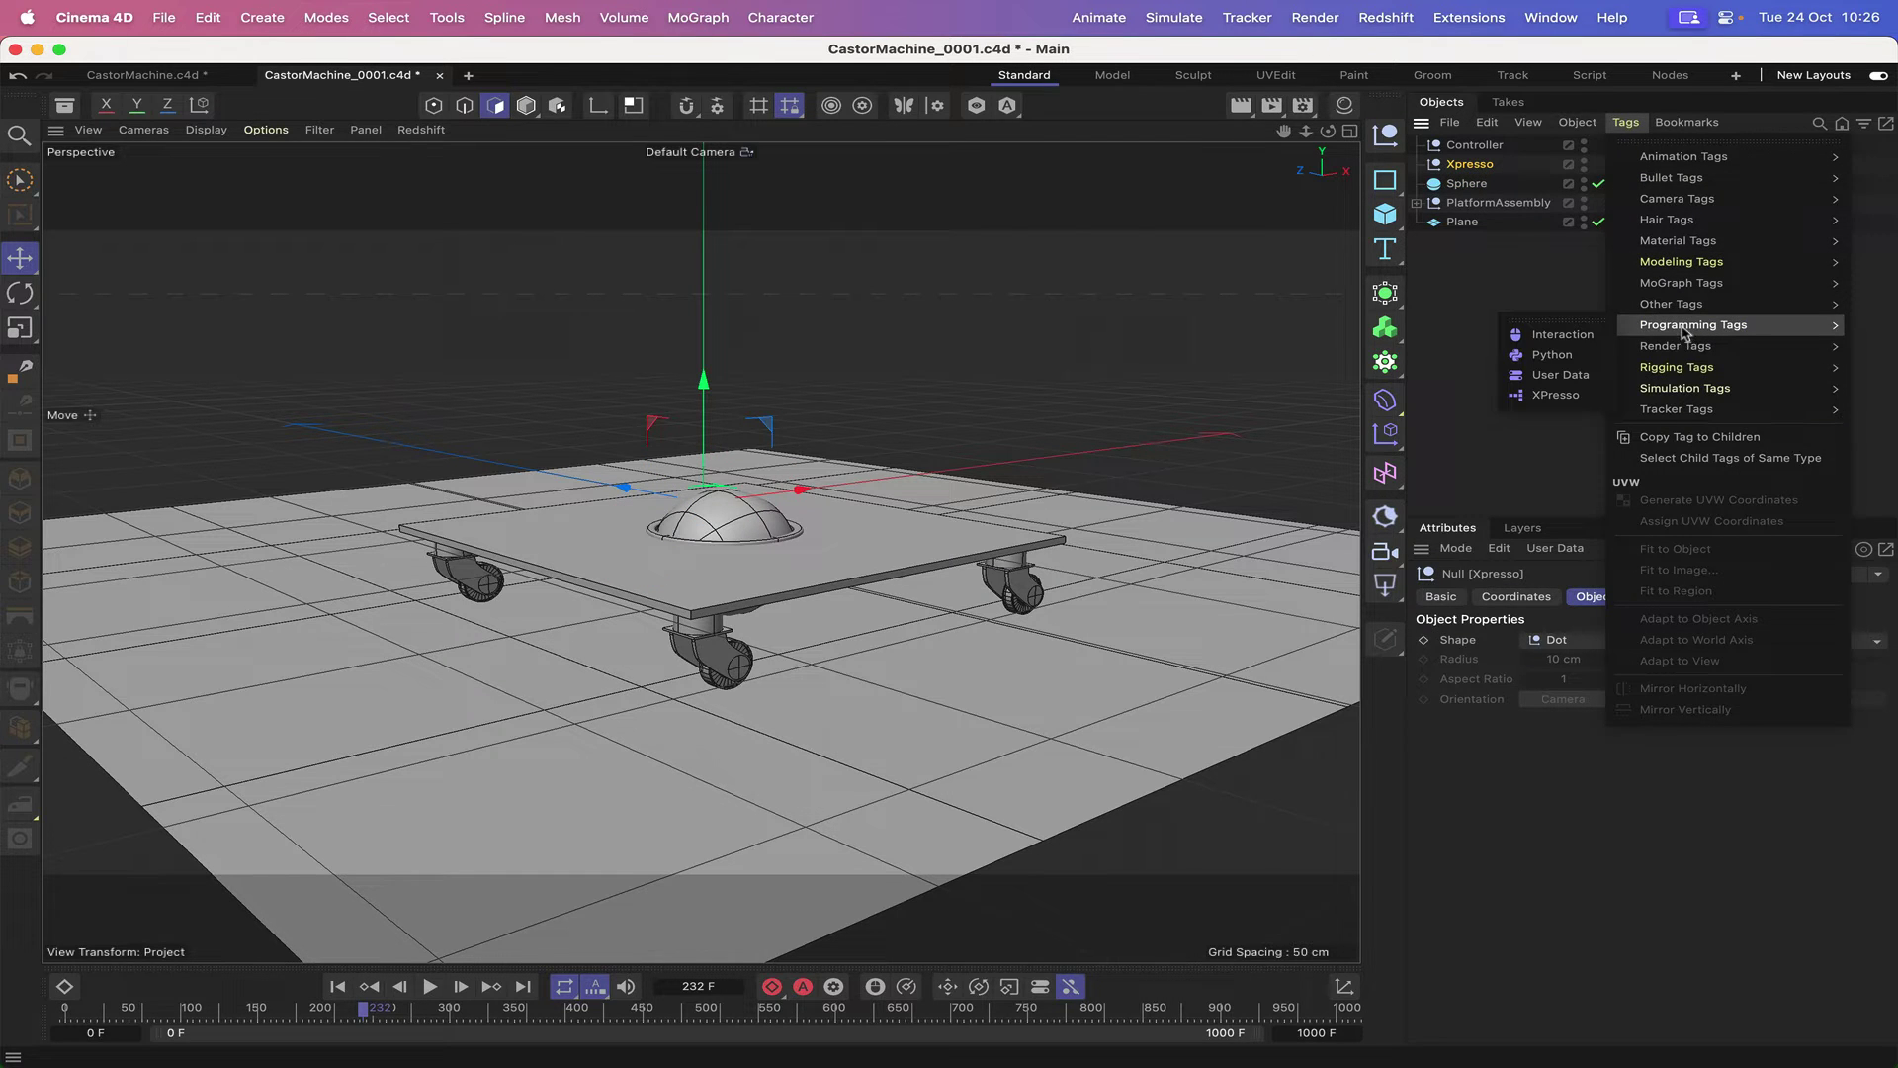
pyautogui.click(1556, 395)
pyautogui.click(1566, 378)
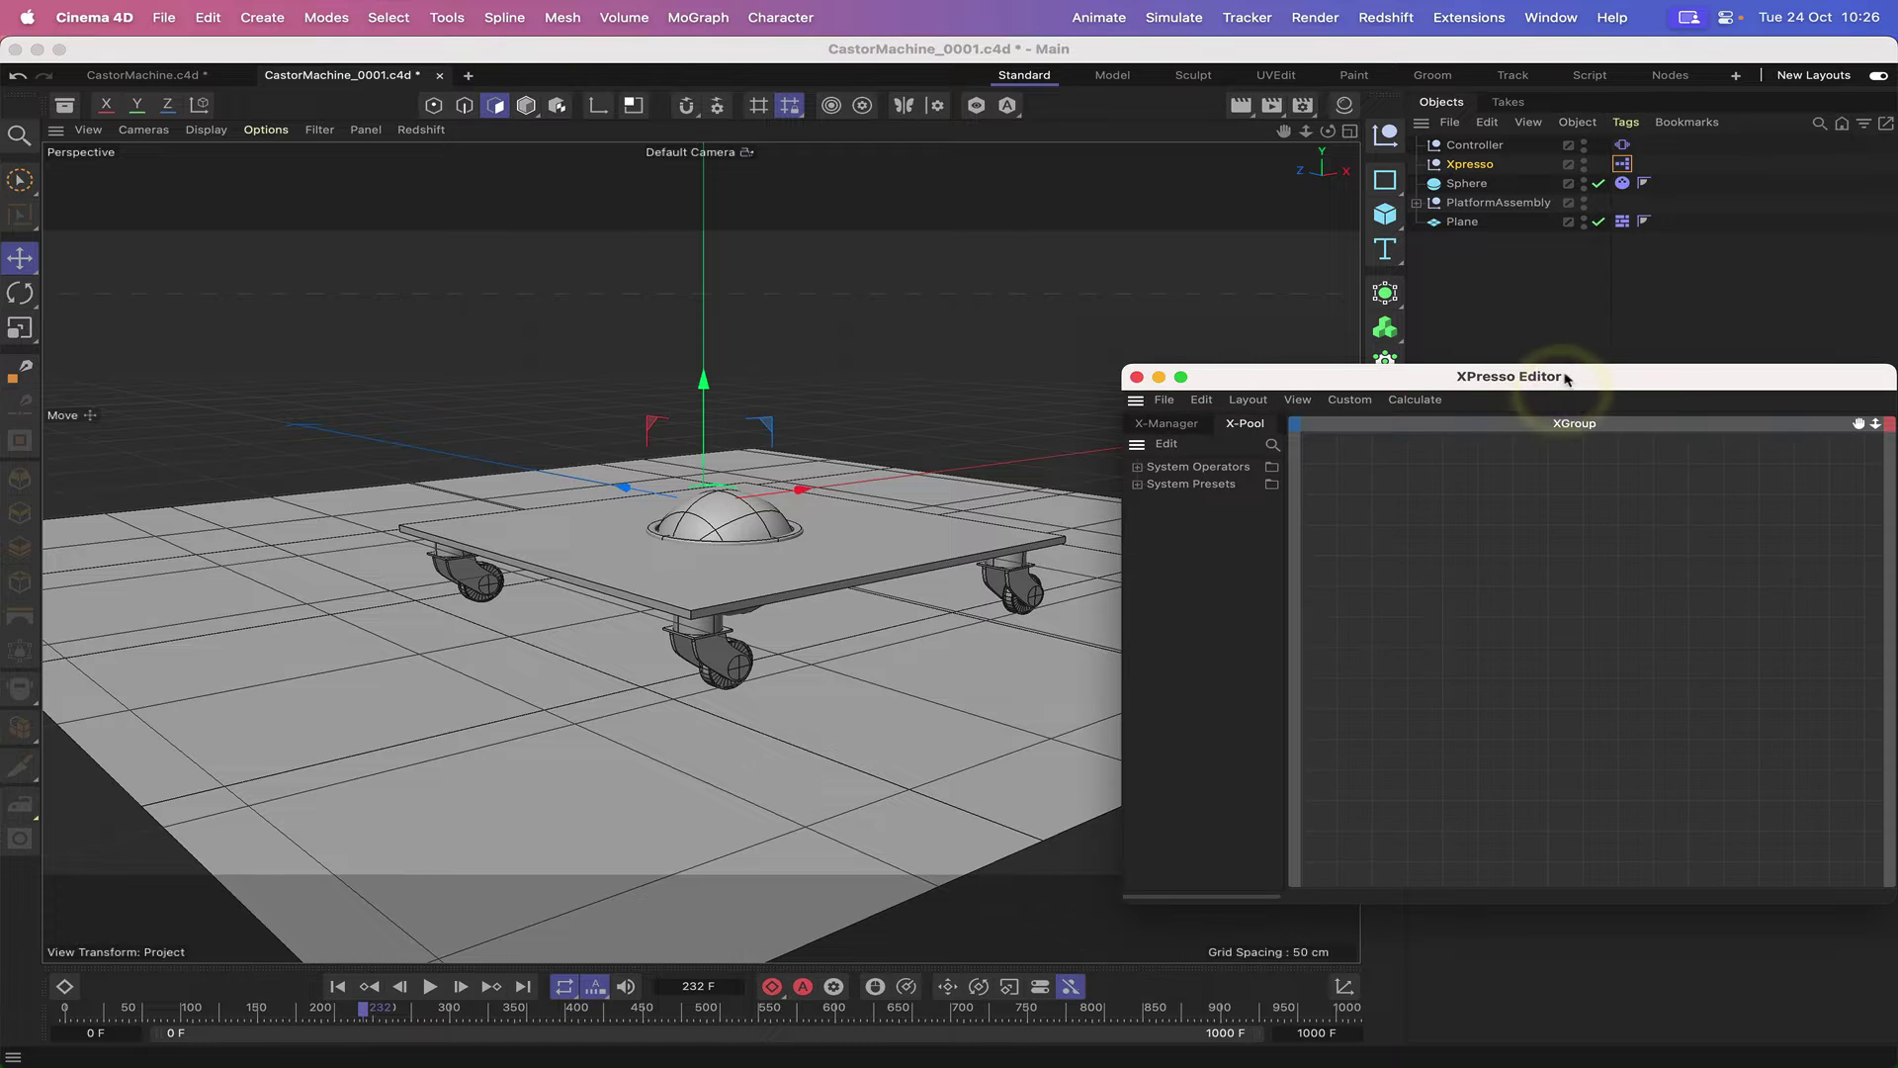
pyautogui.moveTo(1566, 378); pyautogui.dragTo(684, 51)
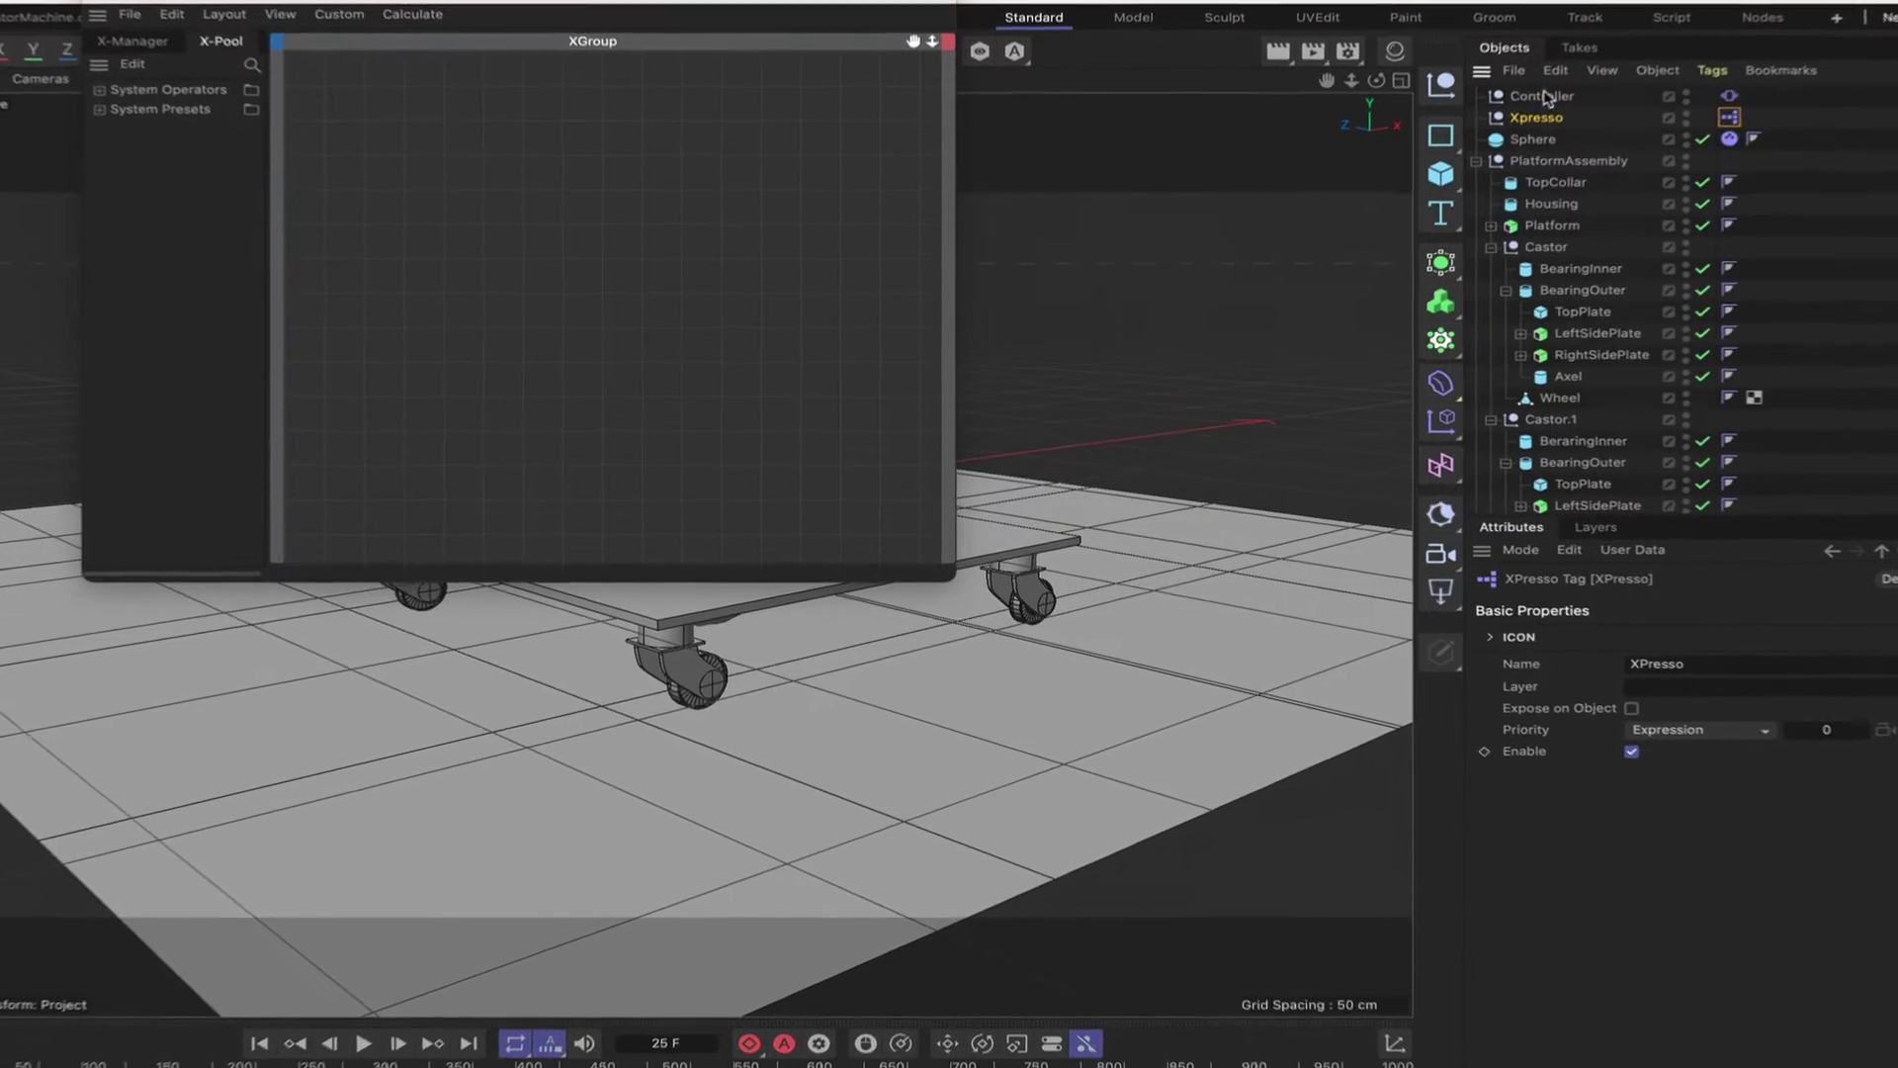
# - Add the Controller null to the XPresso graph as a node and give it a Transform Position X output
pyautogui.moveTo(1480, 146); pyautogui.dragTo(802, 232)
pyautogui.moveTo(338, 161); pyautogui.dragTo(334, 156)
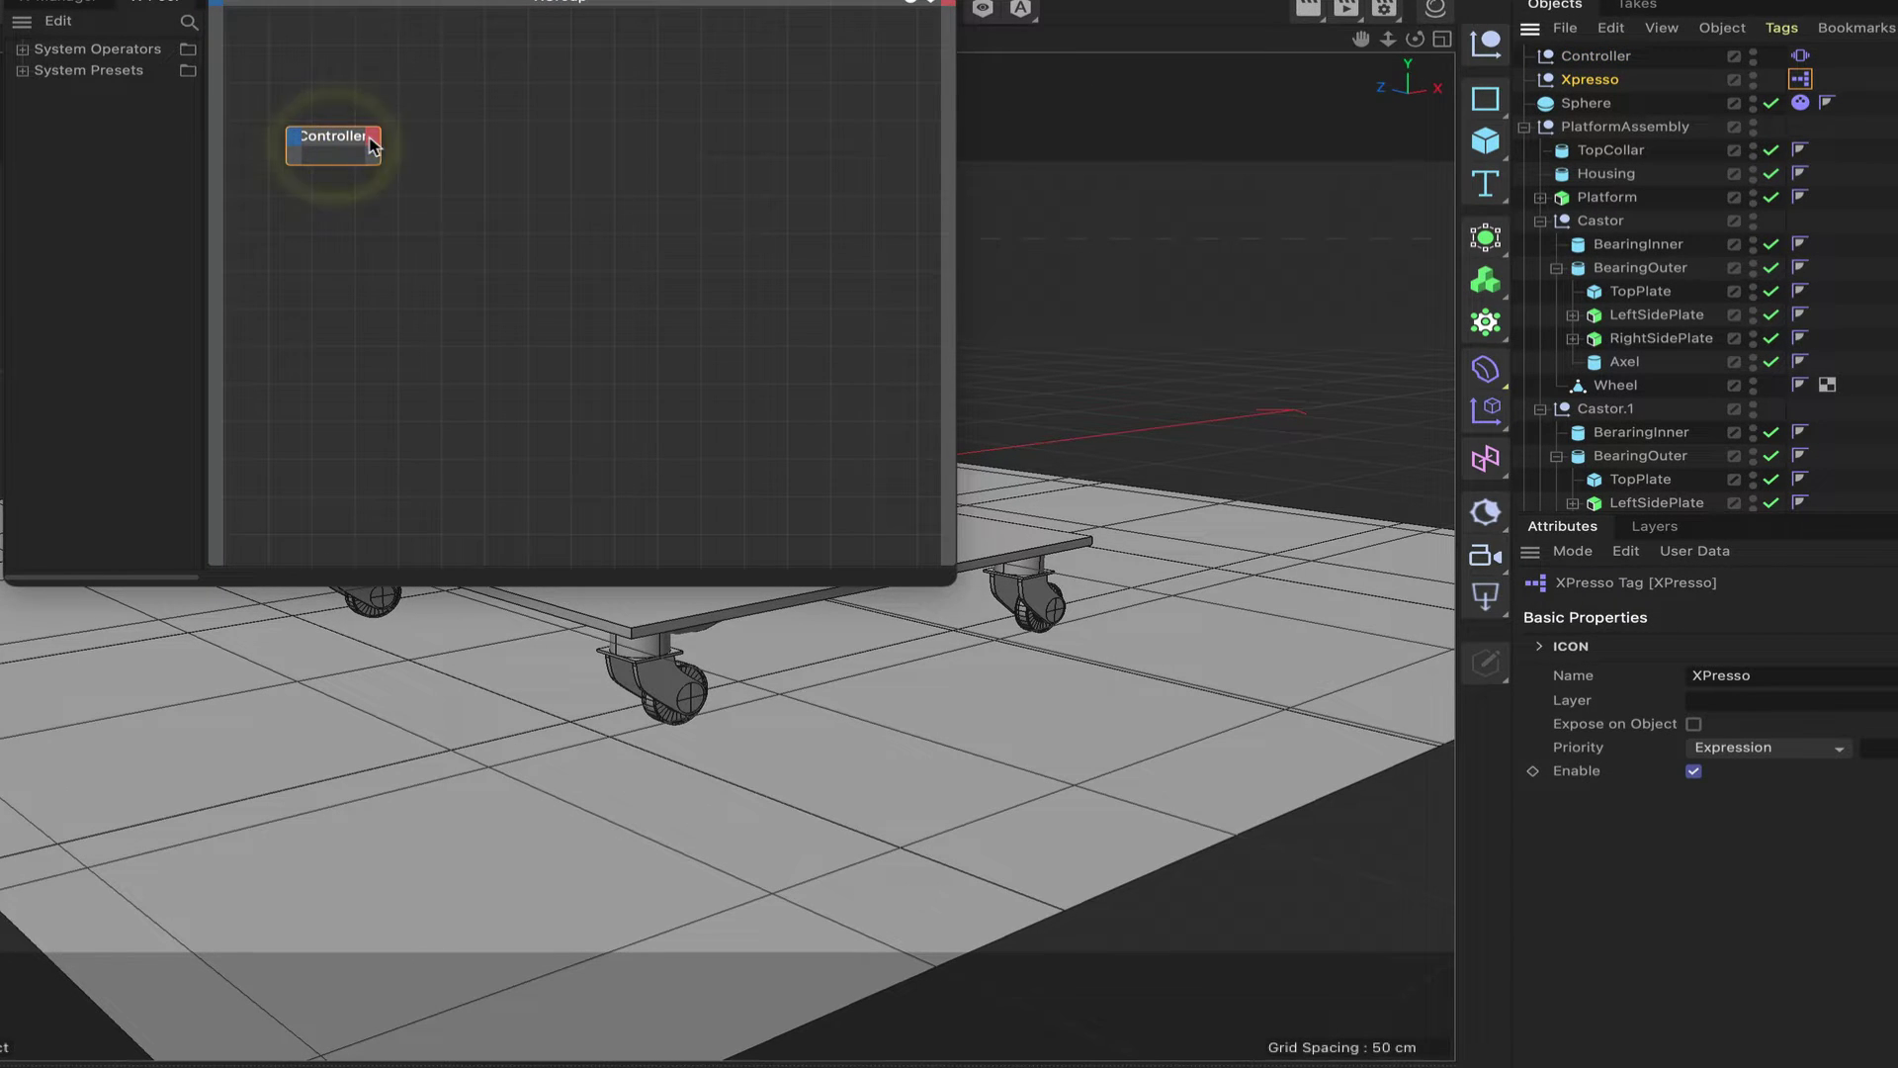
pyautogui.click(374, 136)
pyautogui.moveTo(395, 215)
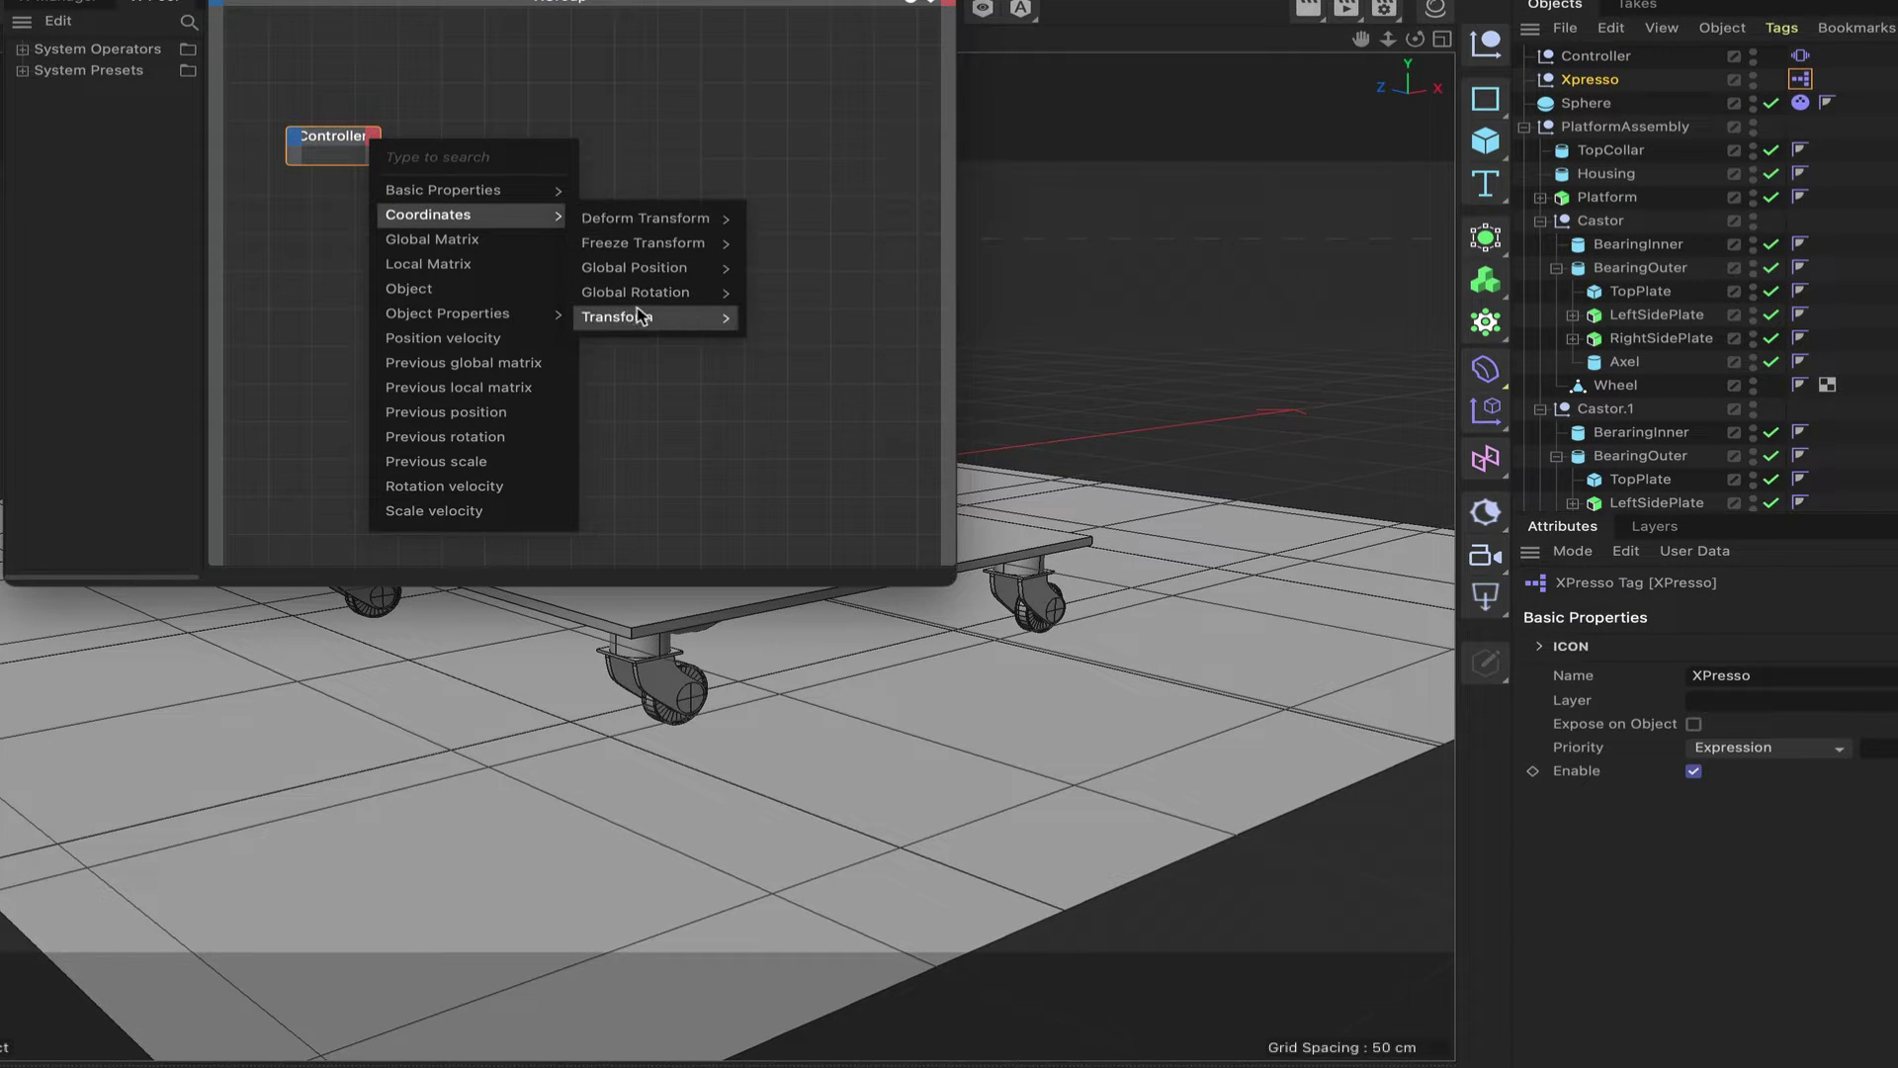
pyautogui.moveTo(642, 316)
pyautogui.moveTo(830, 320)
pyautogui.click(989, 348)
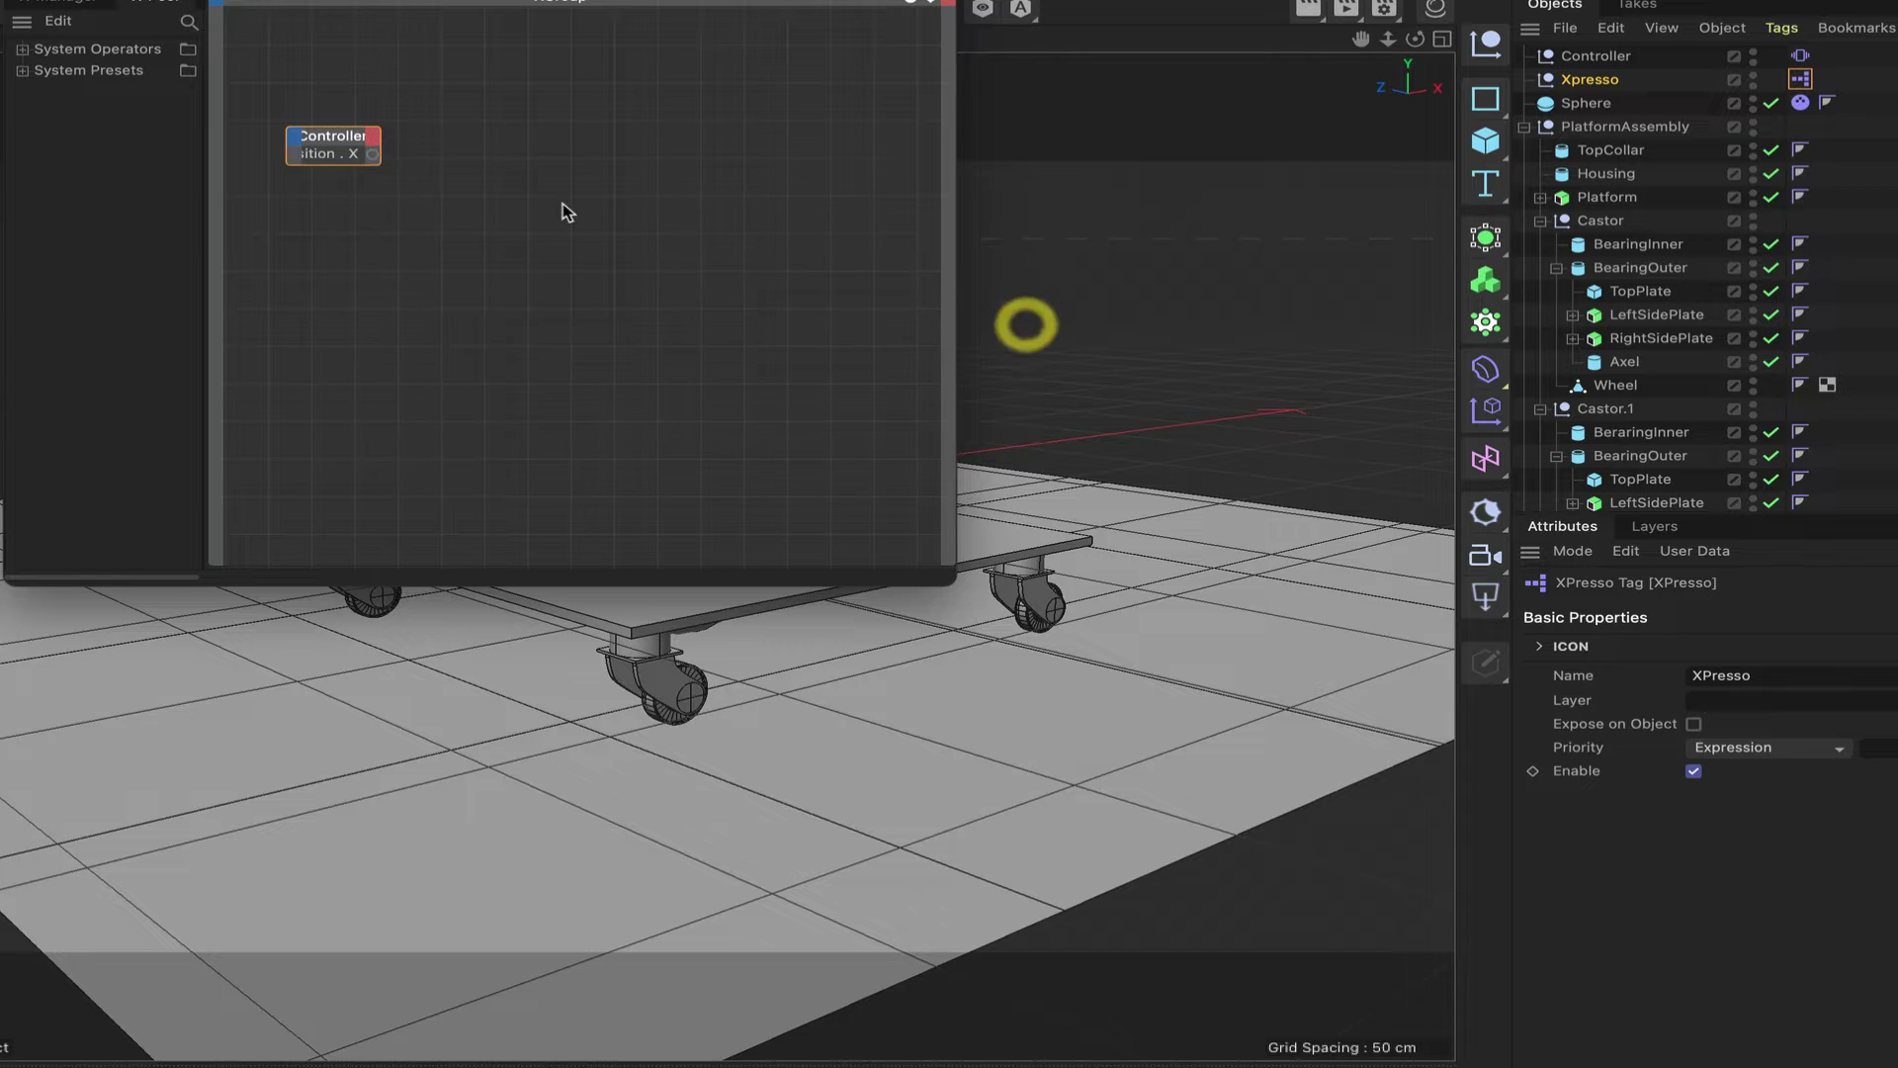
# - Add a Transform Position Z output to the Controller node and expand the node to fit its ports
pyautogui.click(374, 136)
pyautogui.moveTo(435, 207)
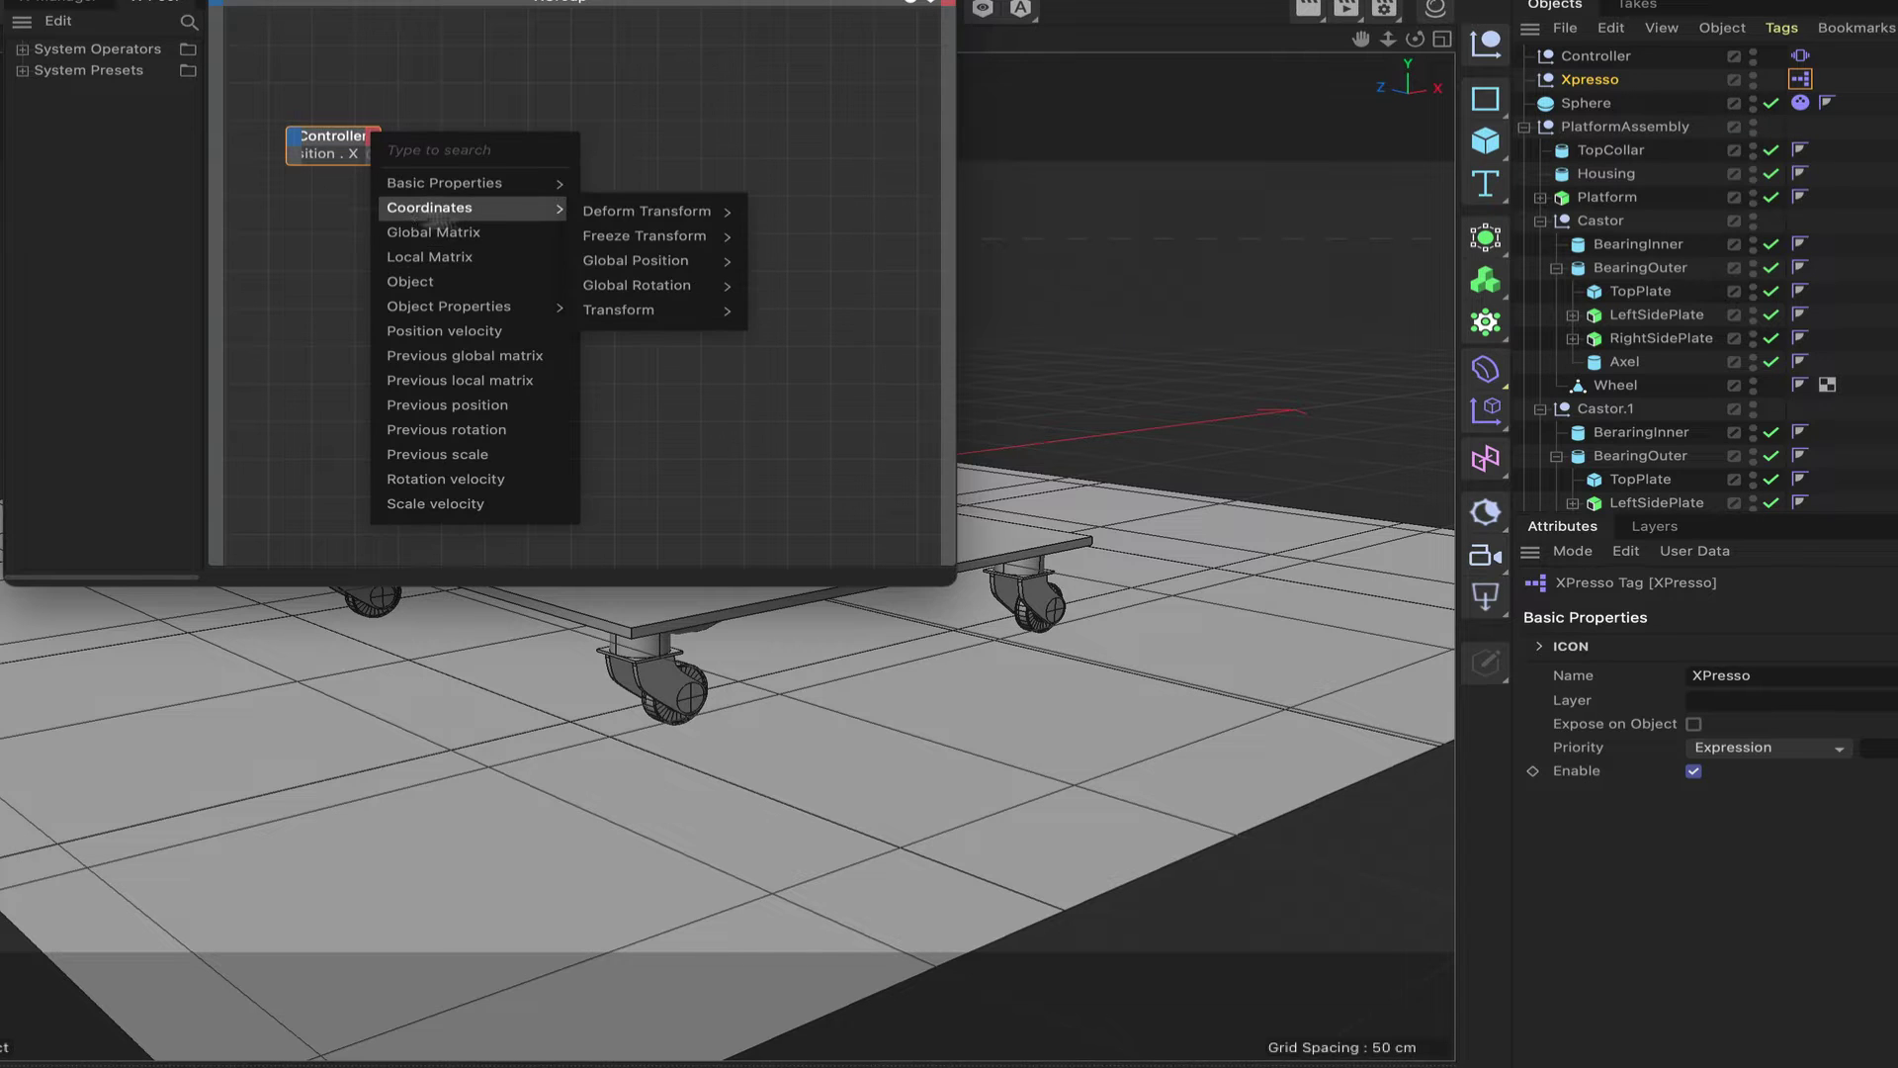
pyautogui.moveTo(633, 314)
pyautogui.moveTo(806, 309)
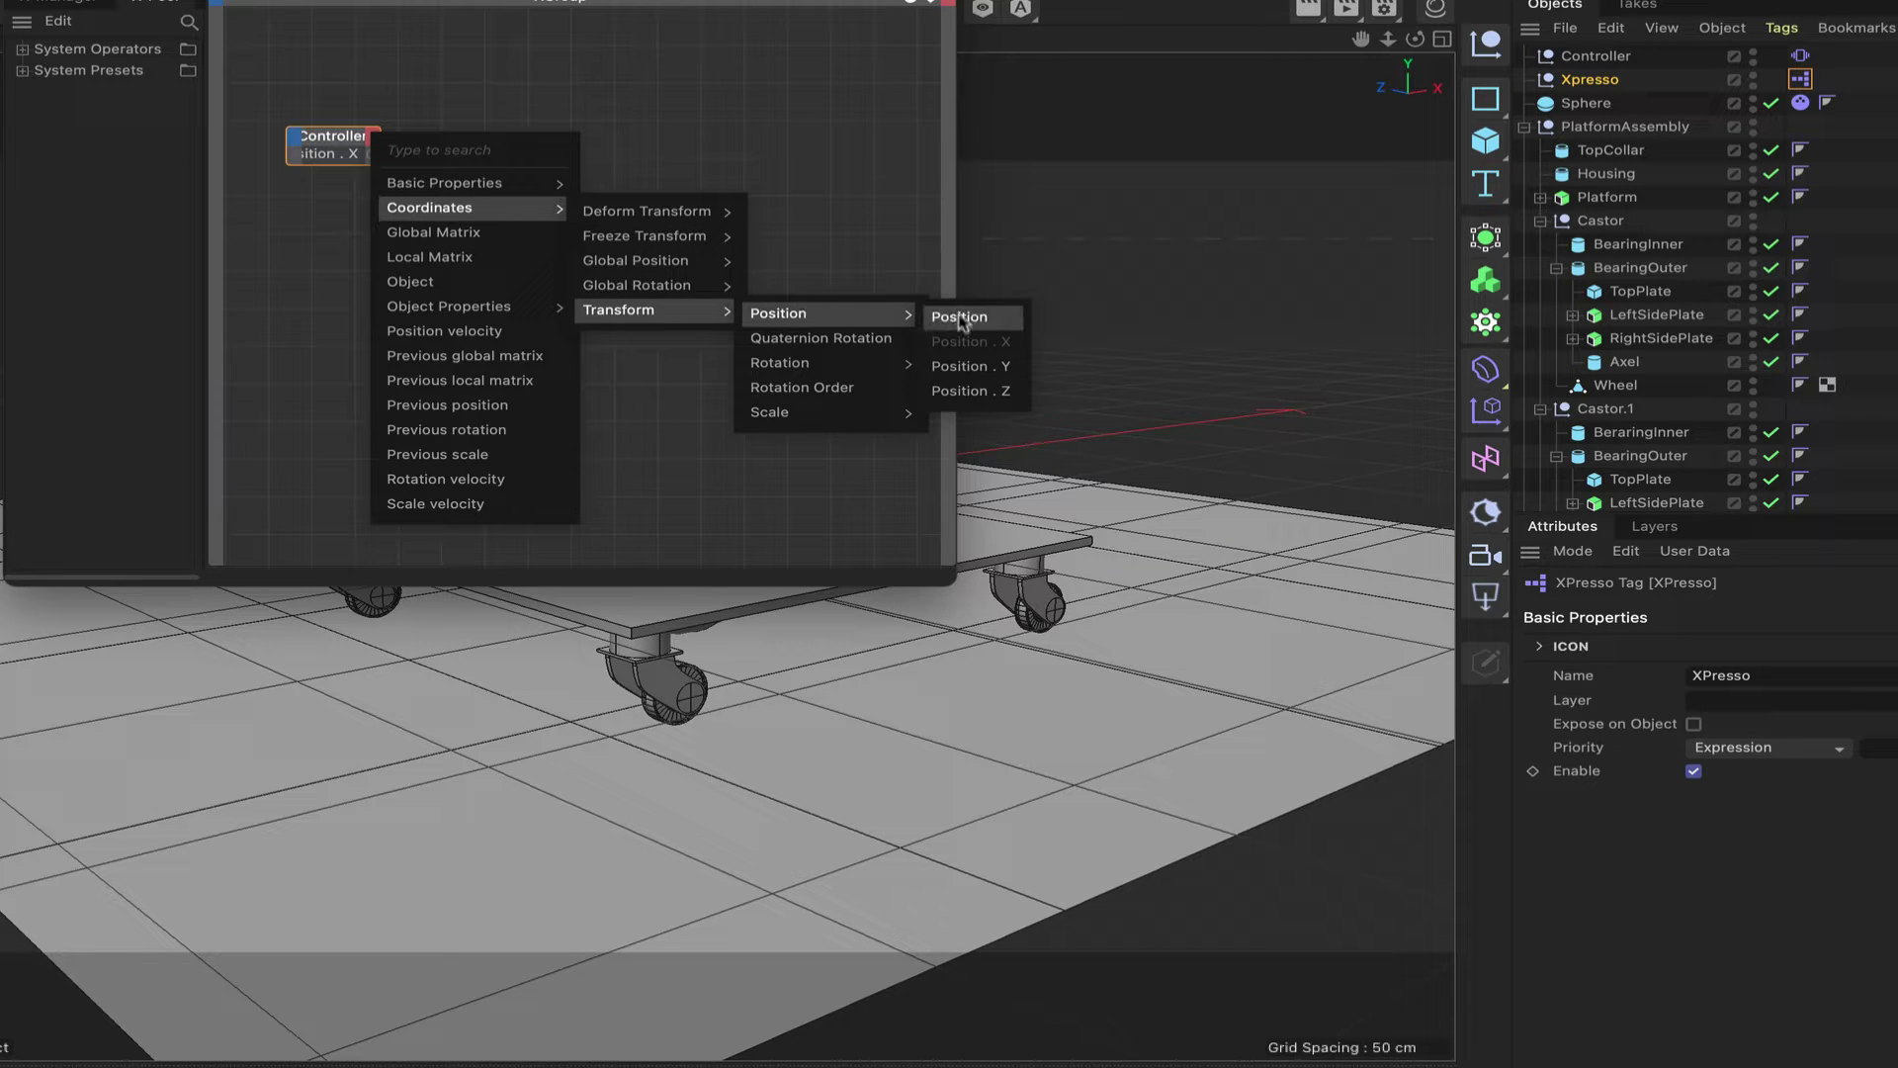
pyautogui.click(971, 391)
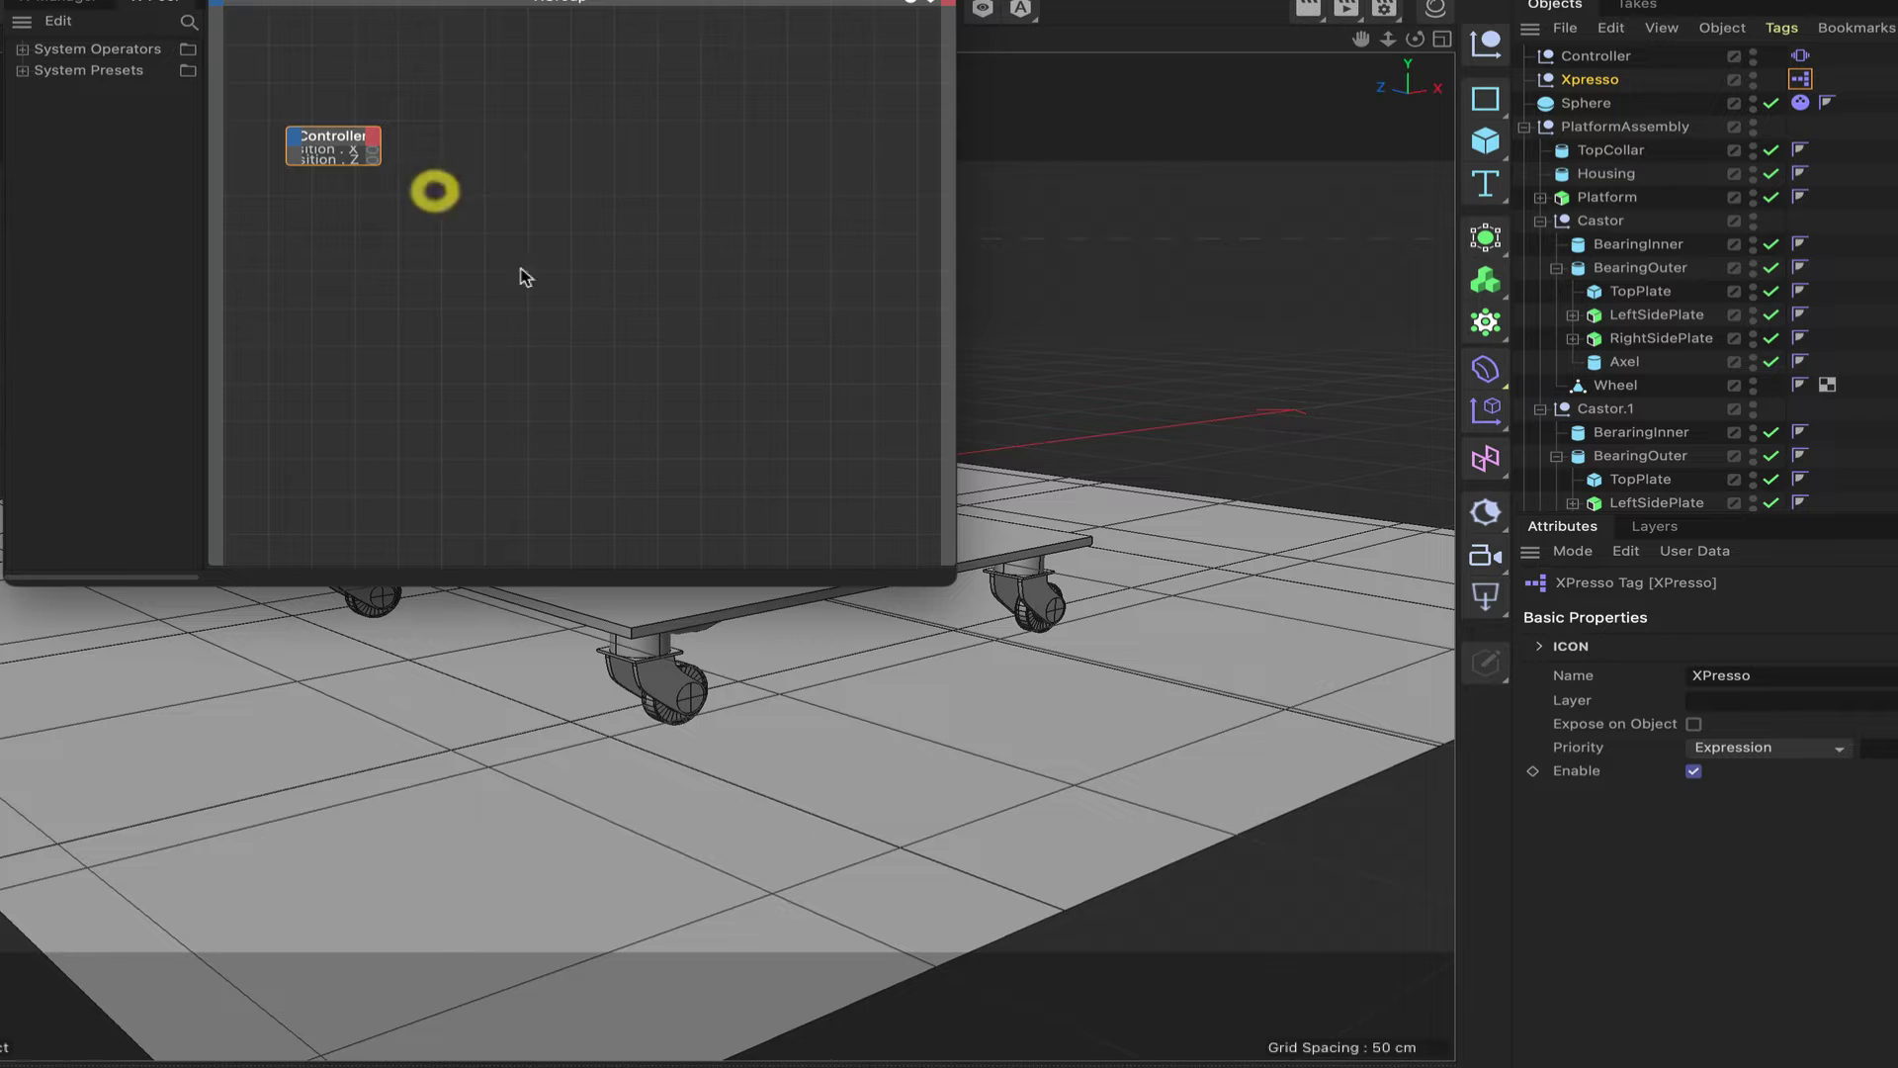
pyautogui.click(348, 141)
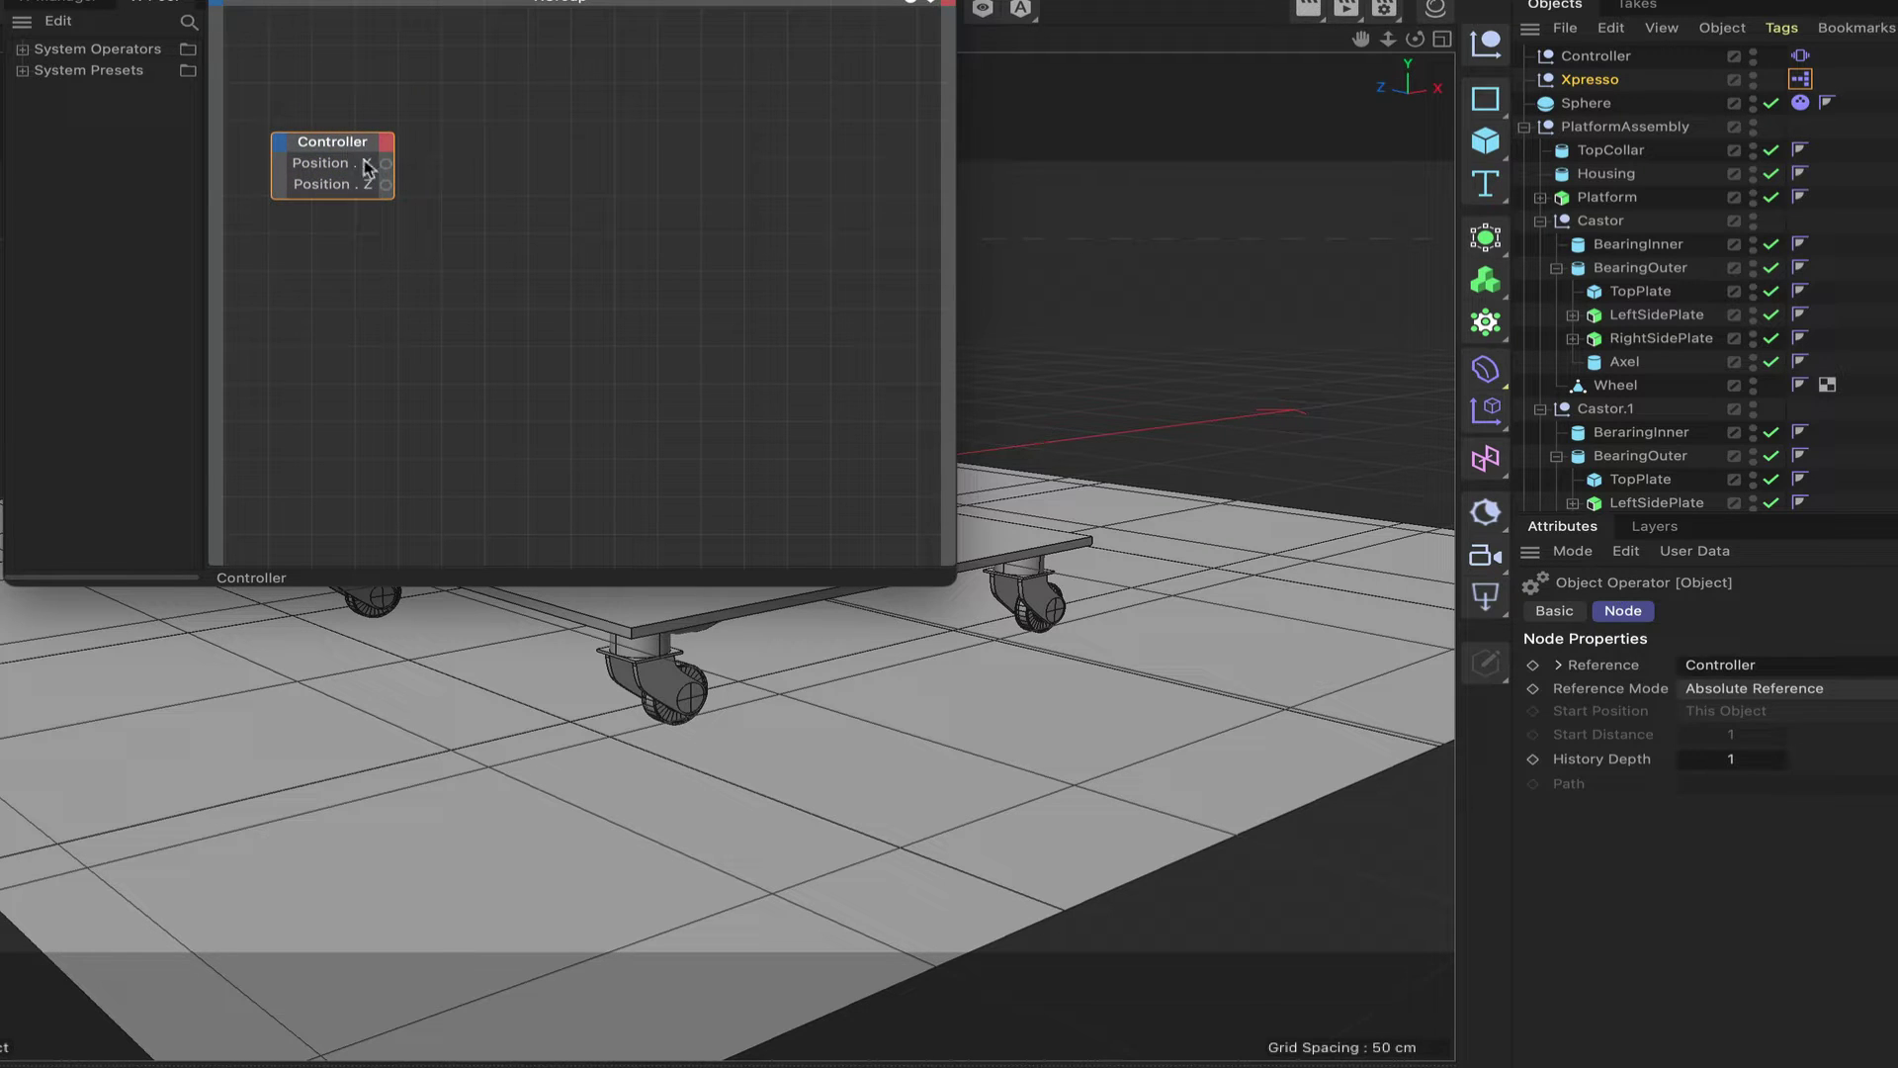
# - Add the Sphere to the XPresso graph beside the Controller node and give it a Transform Position X input
pyautogui.click(1596, 103)
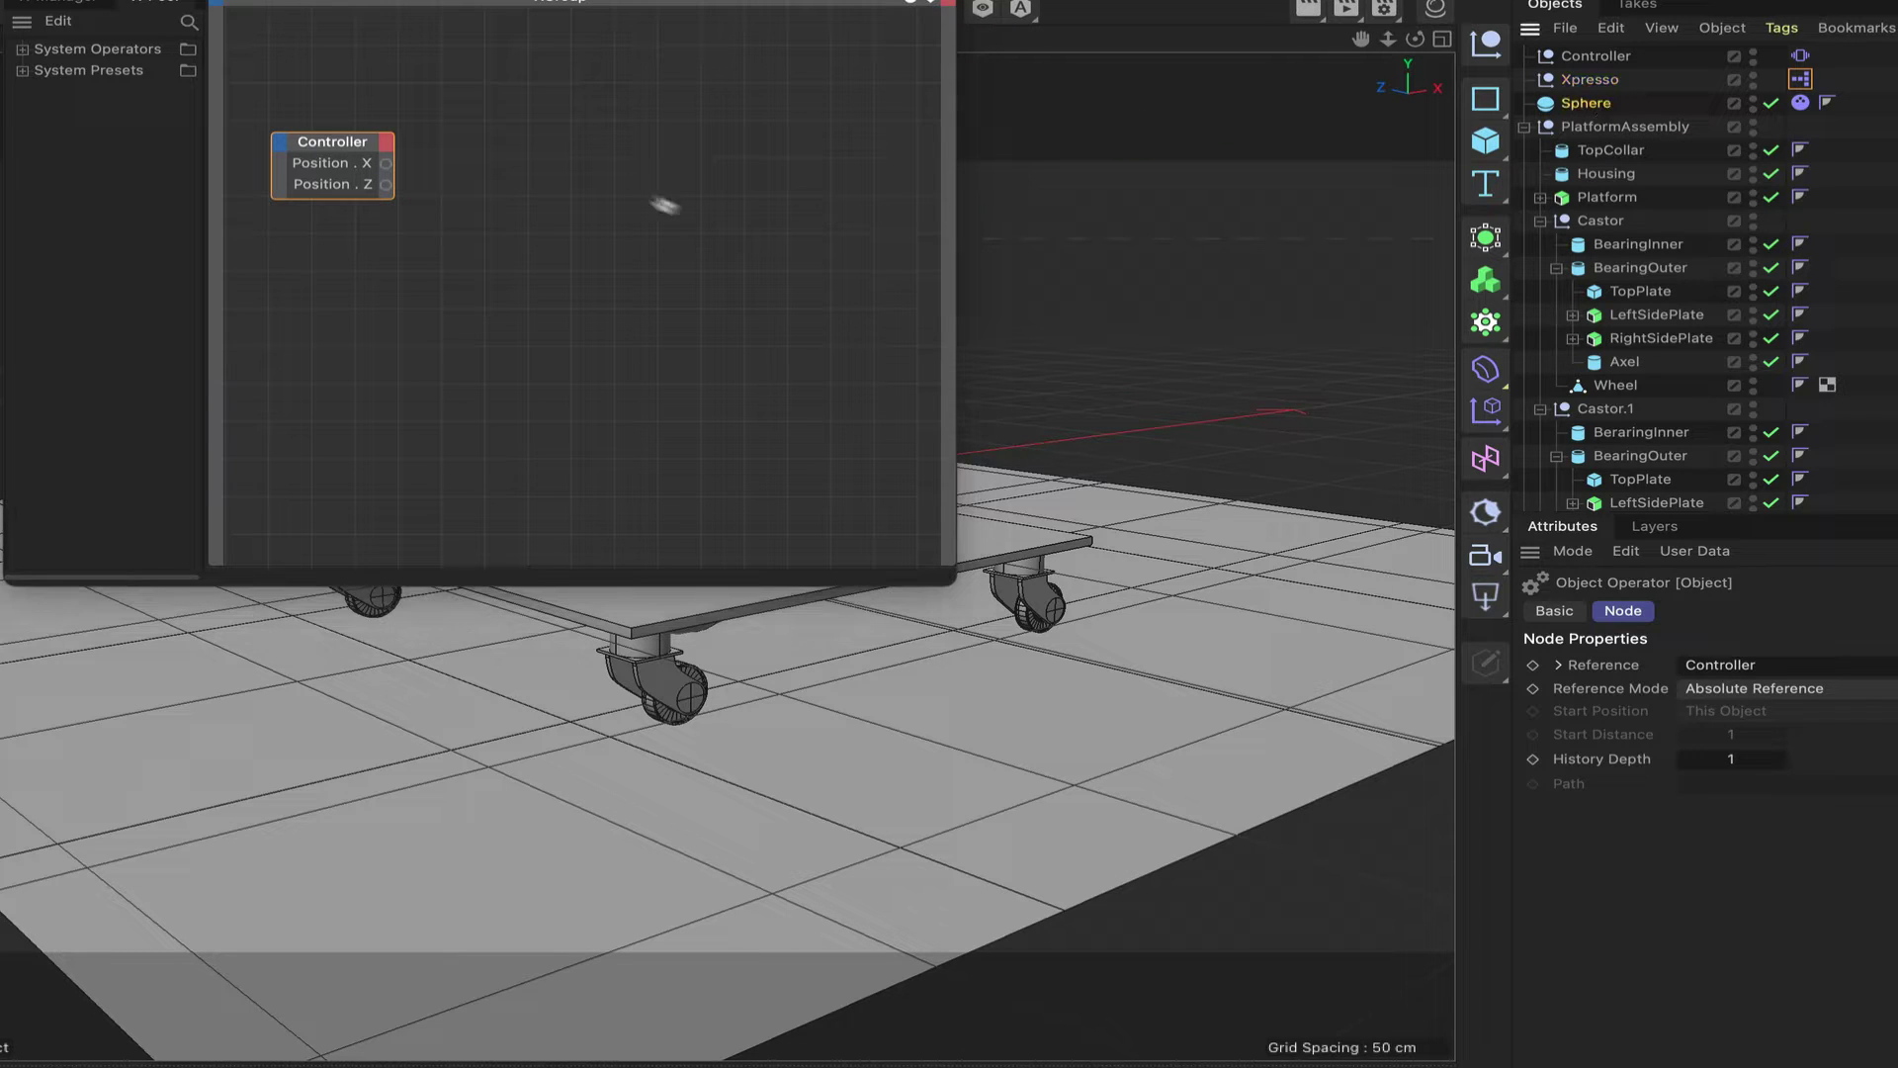
pyautogui.moveTo(584, 171); pyautogui.dragTo(564, 164)
pyautogui.click(558, 156)
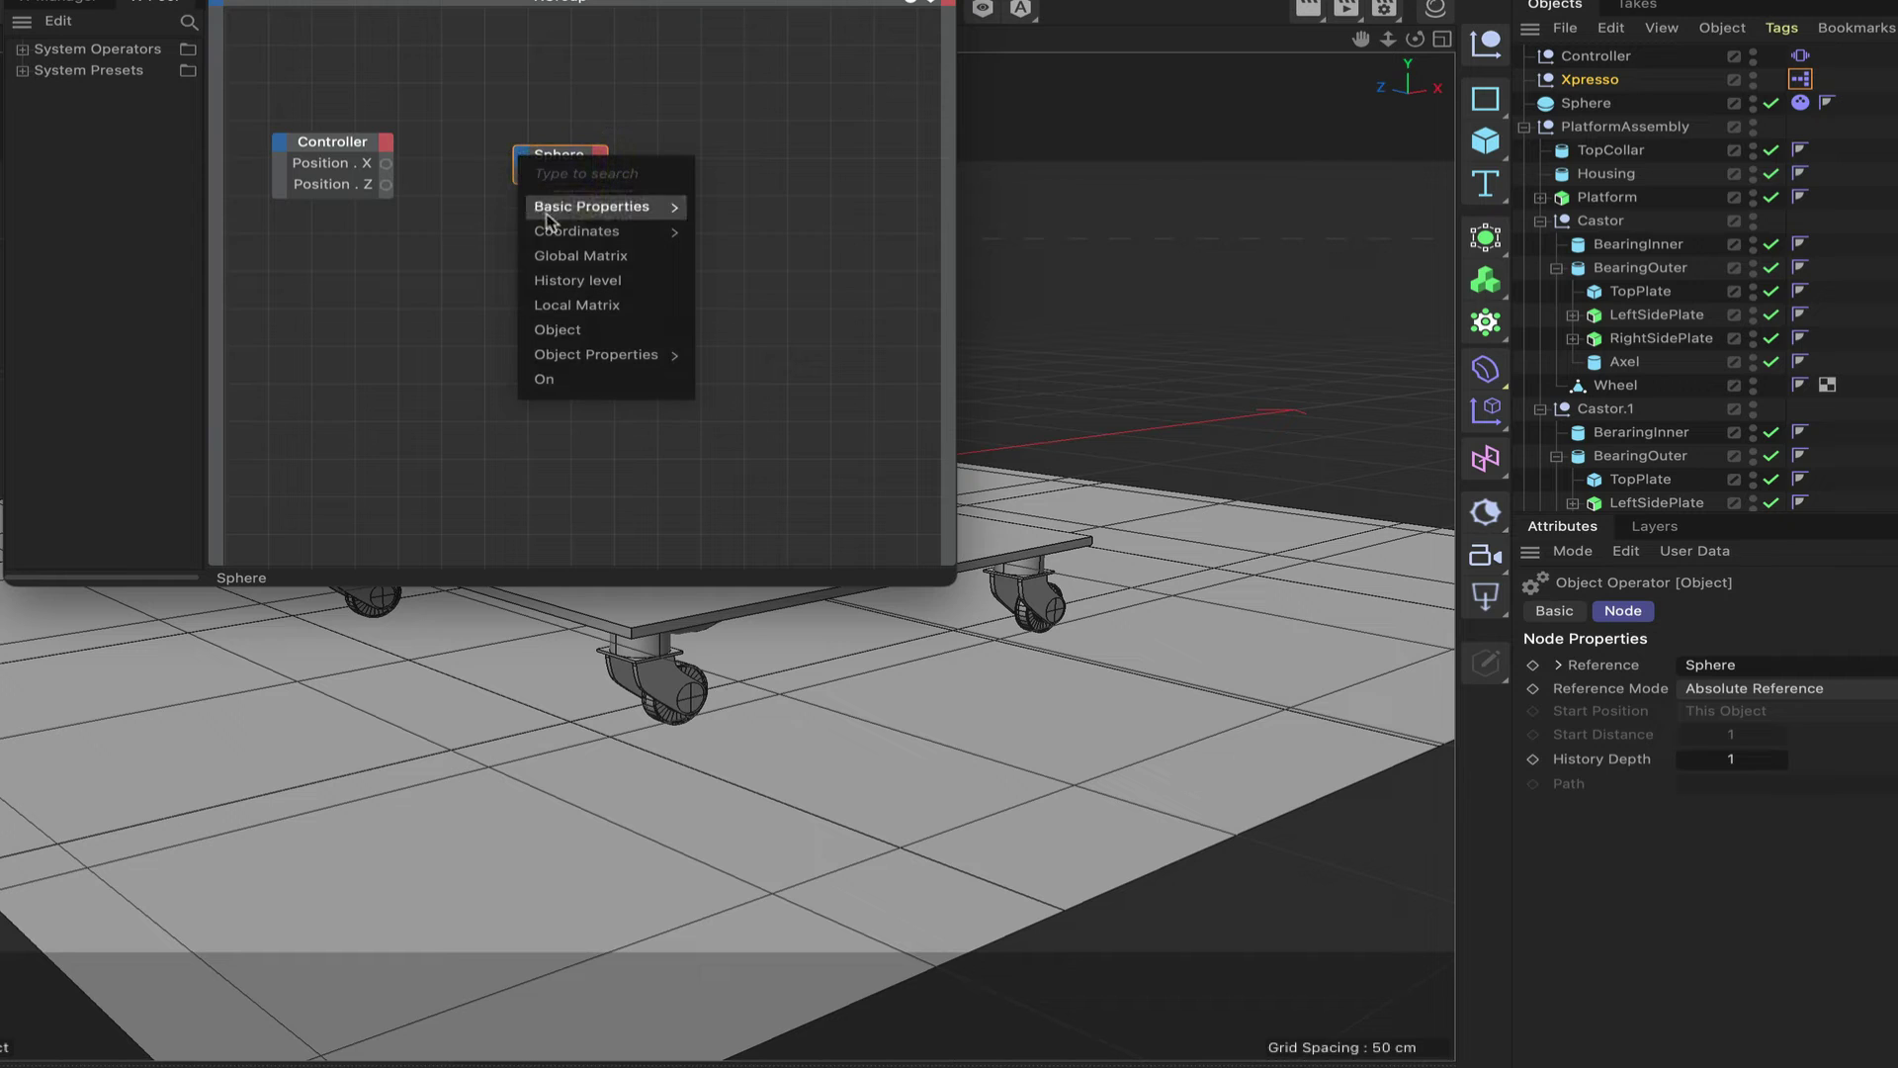
pyautogui.moveTo(551, 232)
pyautogui.moveTo(791, 334)
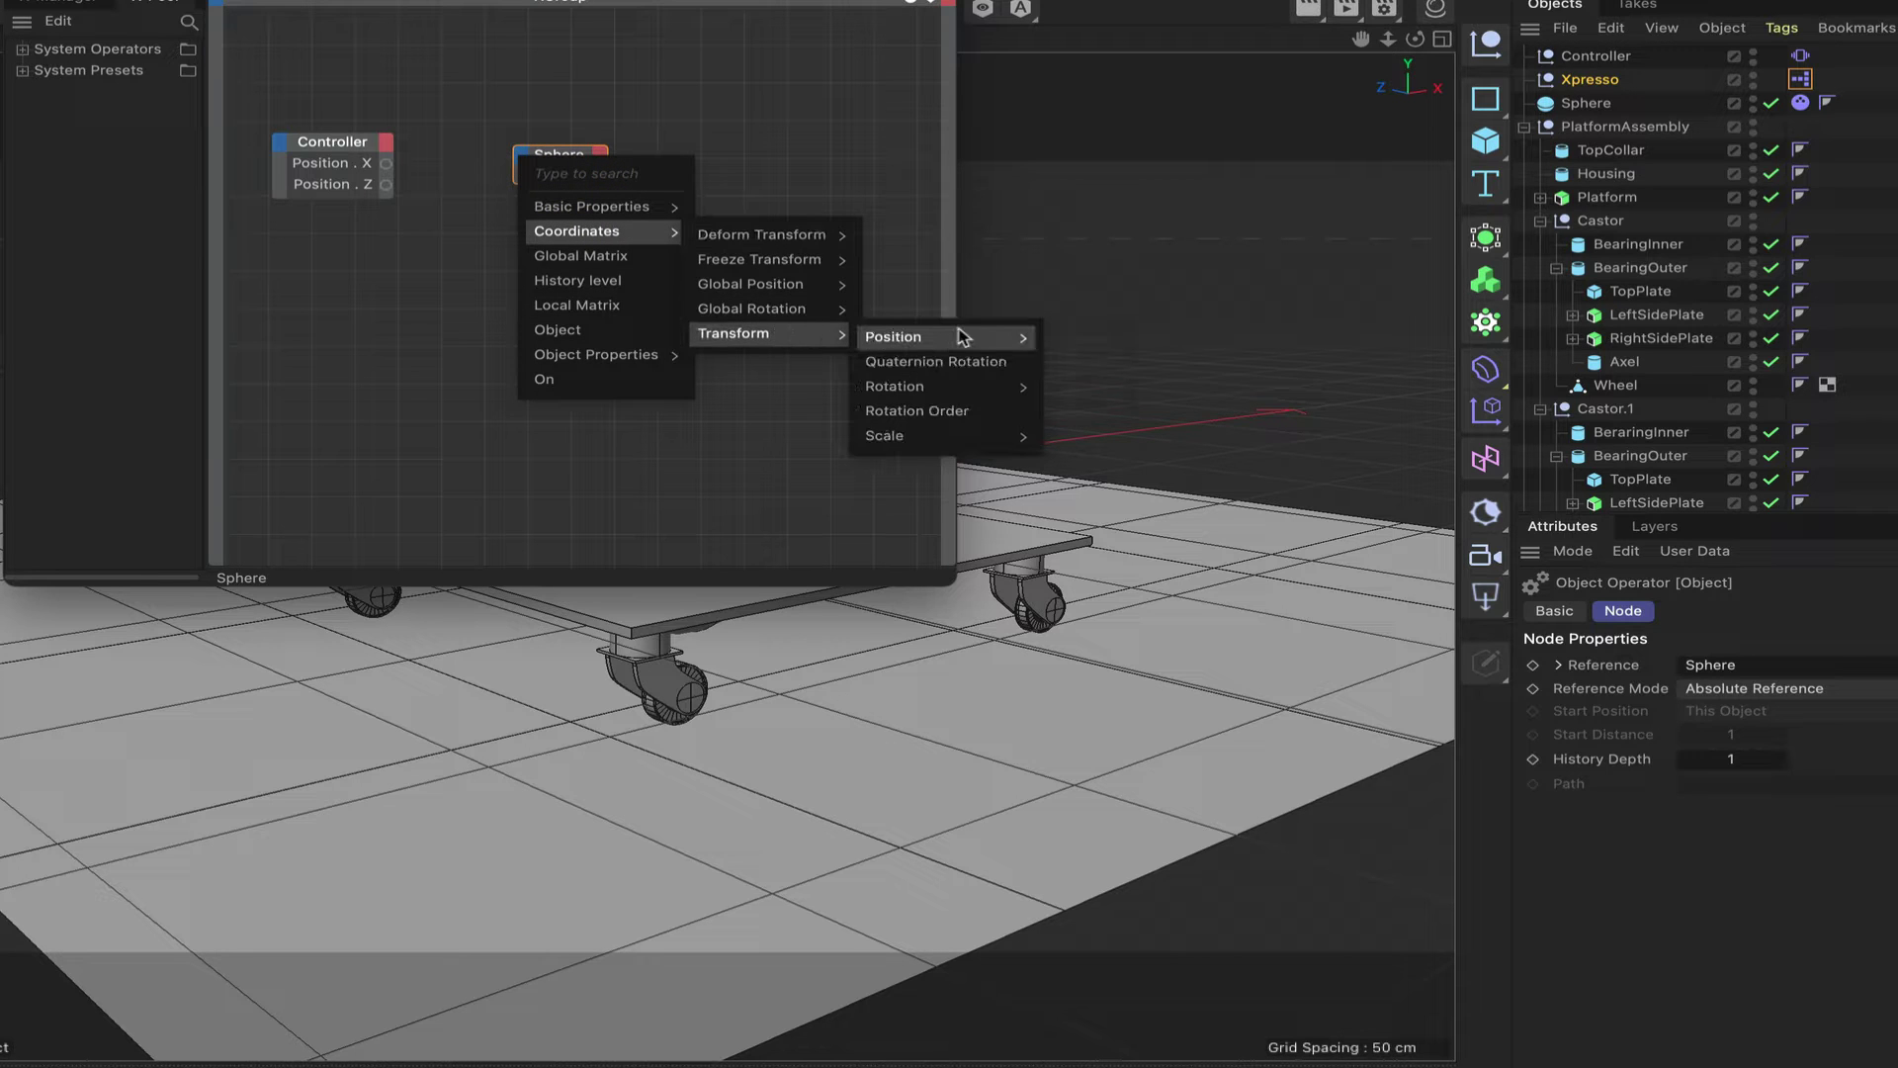
pyautogui.moveTo(954, 337)
pyautogui.click(1087, 341)
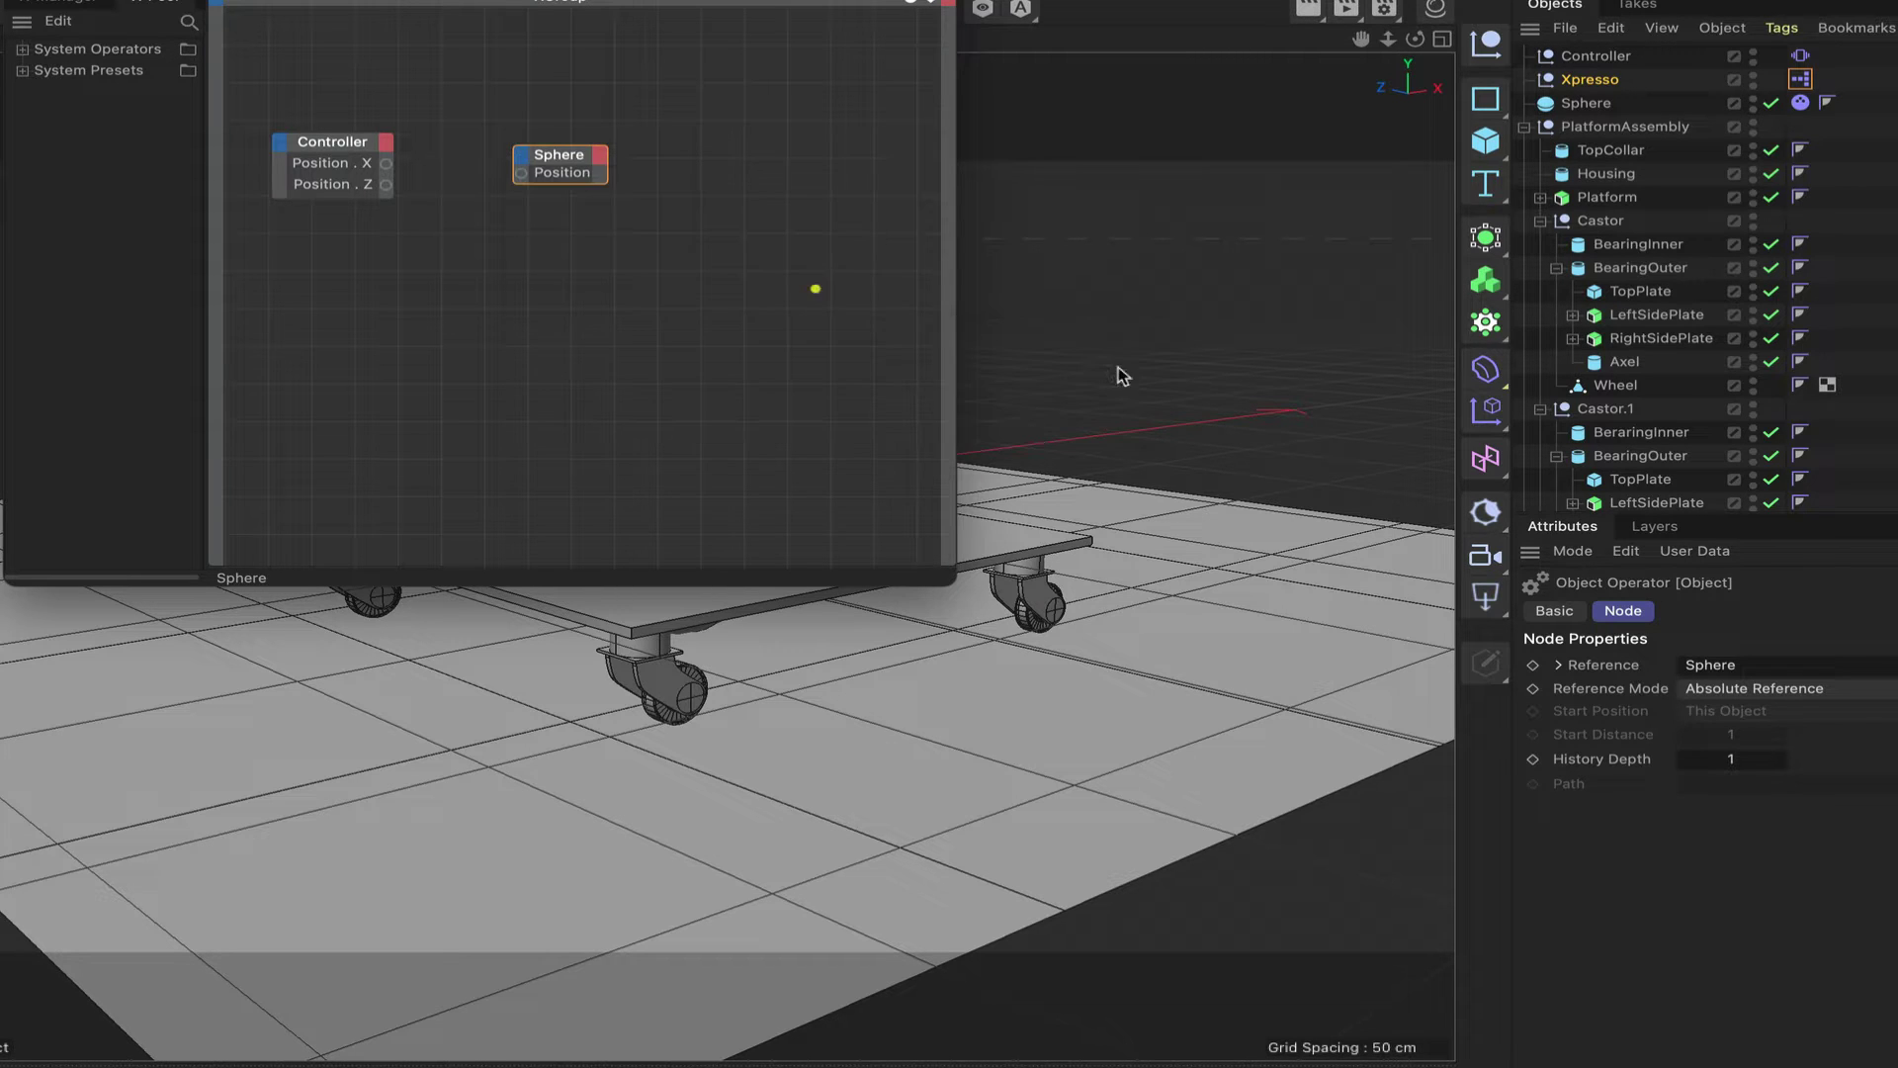
# - Add a Transform Position Z input to the Sphere node and expand the node to fit its ports
pyautogui.click(537, 180)
pyautogui.moveTo(579, 227)
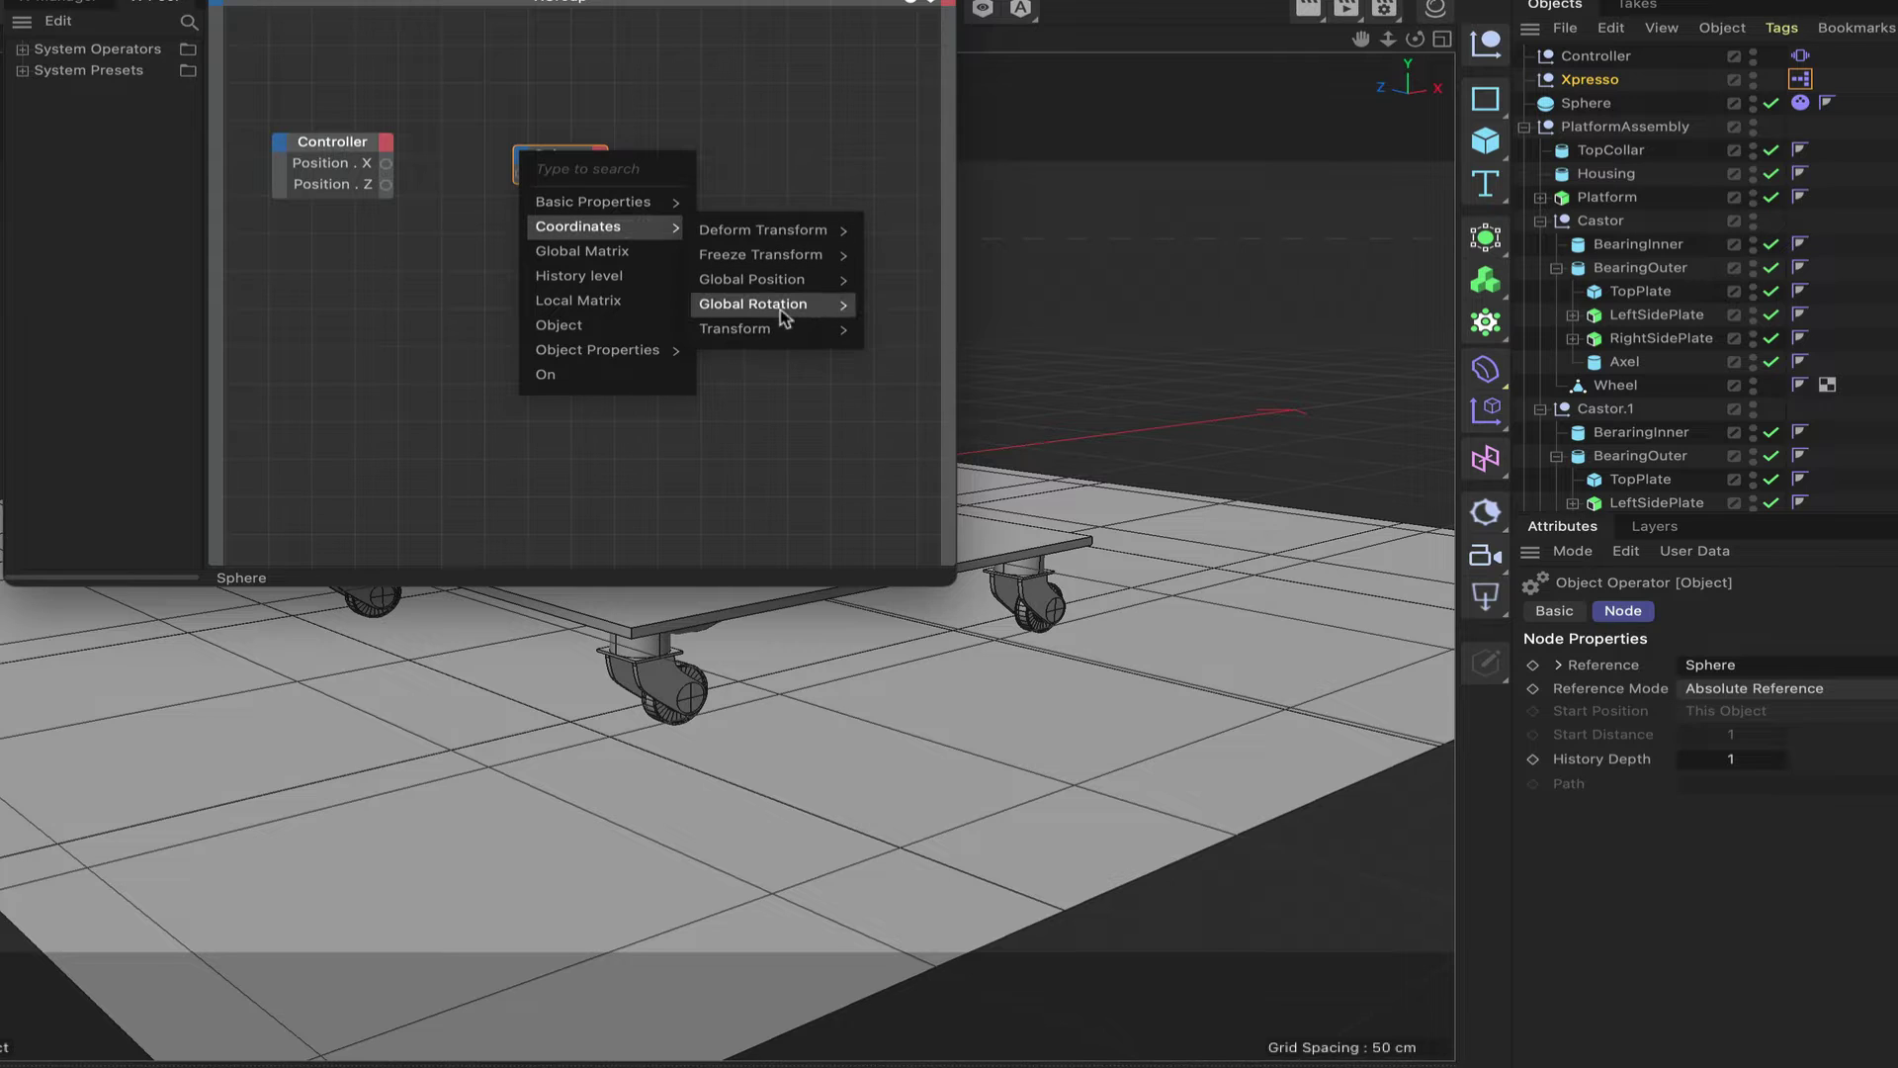
pyautogui.moveTo(791, 334)
pyautogui.moveTo(907, 337)
pyautogui.click(1086, 410)
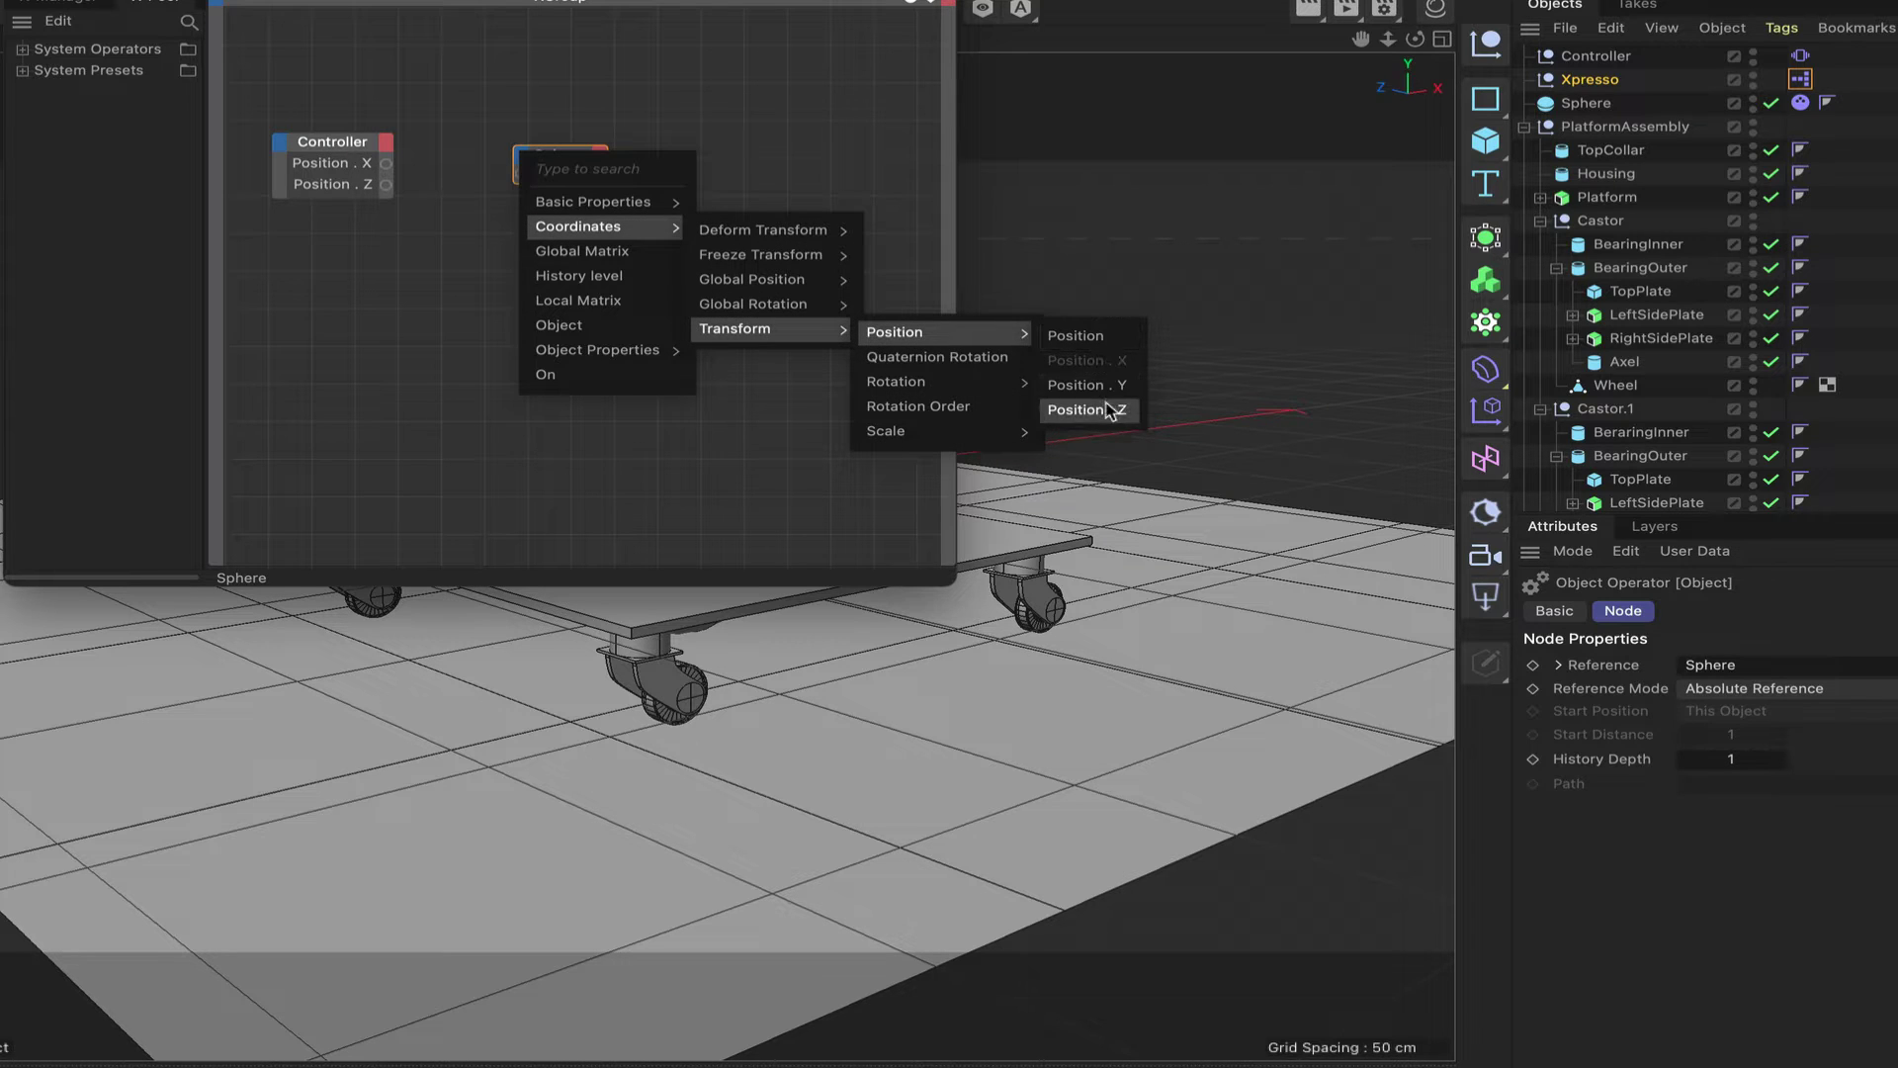
pyautogui.click(621, 192)
pyautogui.click(570, 157)
# - Connect the Controller node's Position X and Position Z outputs to the Sphere's matching inputs, and close the XPresso Editor
pyautogui.moveTo(570, 156); pyautogui.dragTo(521, 162)
pyautogui.moveTo(386, 183); pyautogui.dragTo(523, 185)
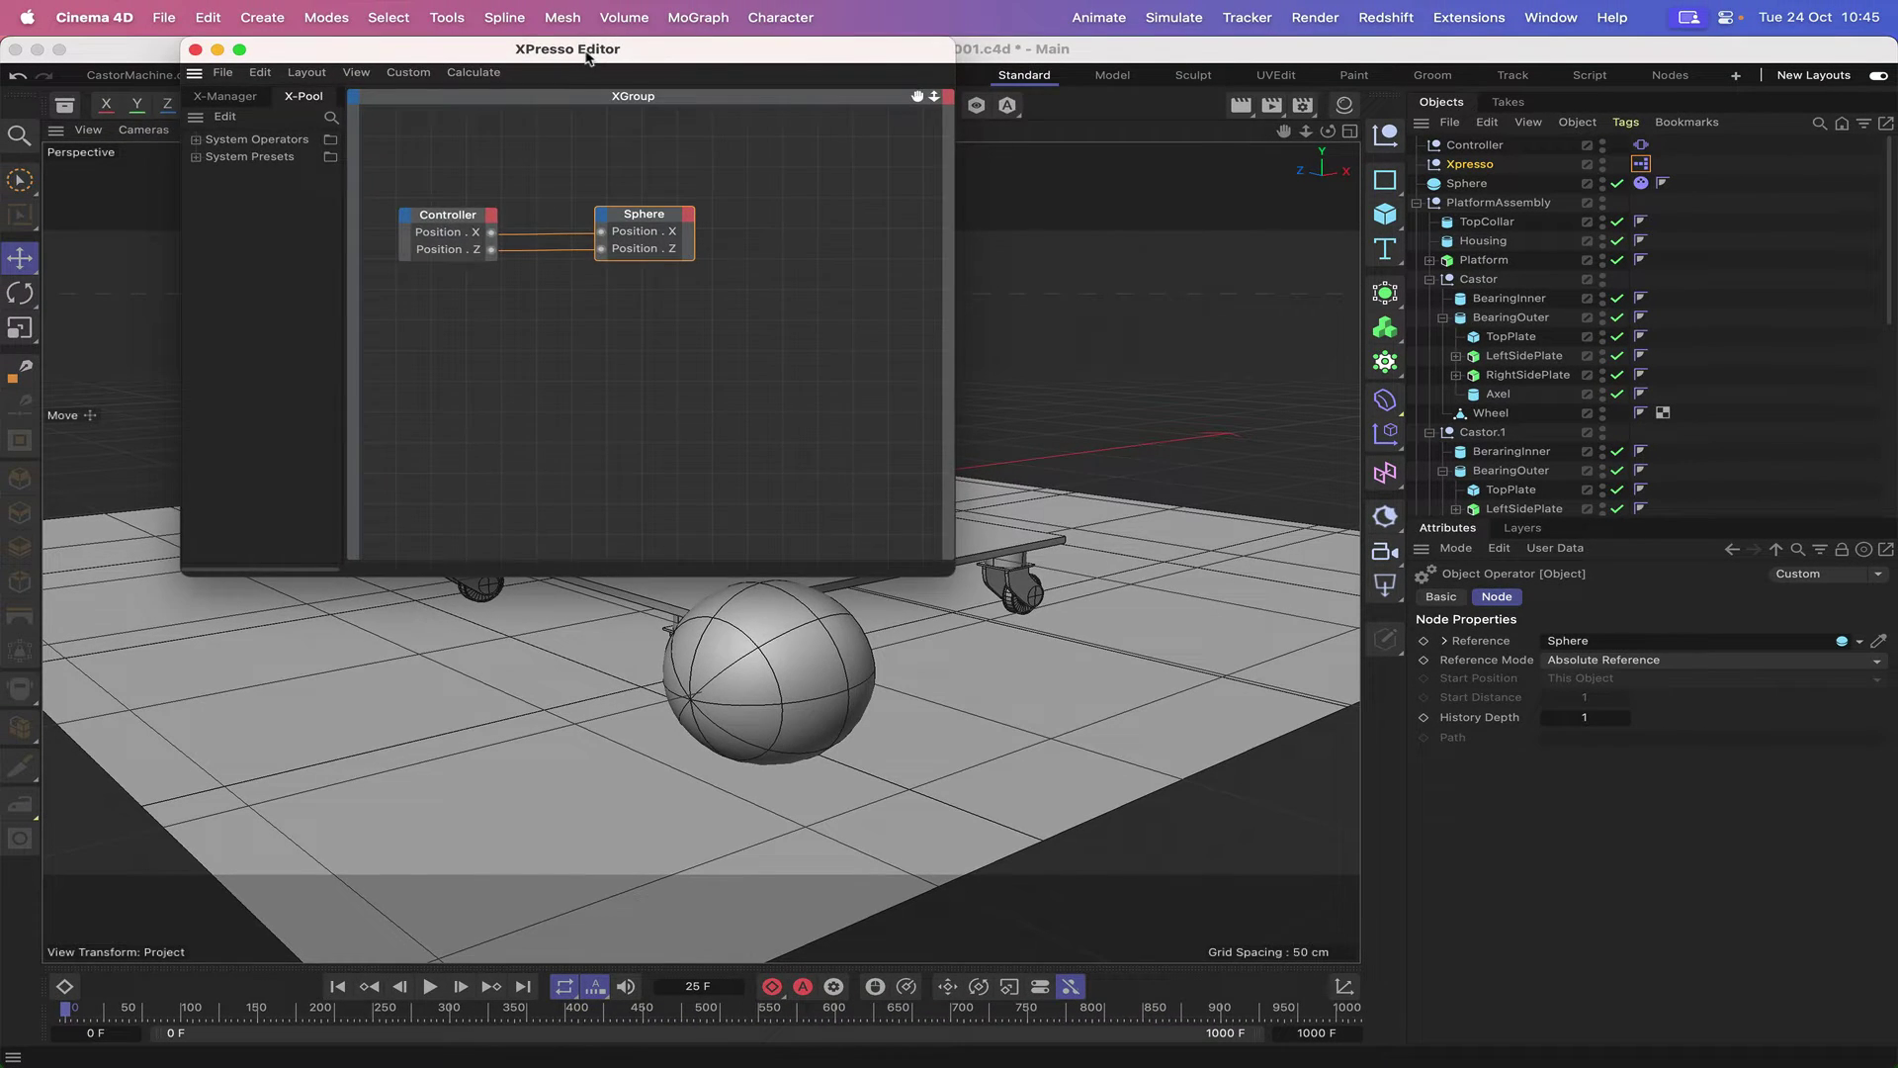
pyautogui.moveTo(587, 56); pyautogui.dragTo(740, 94)
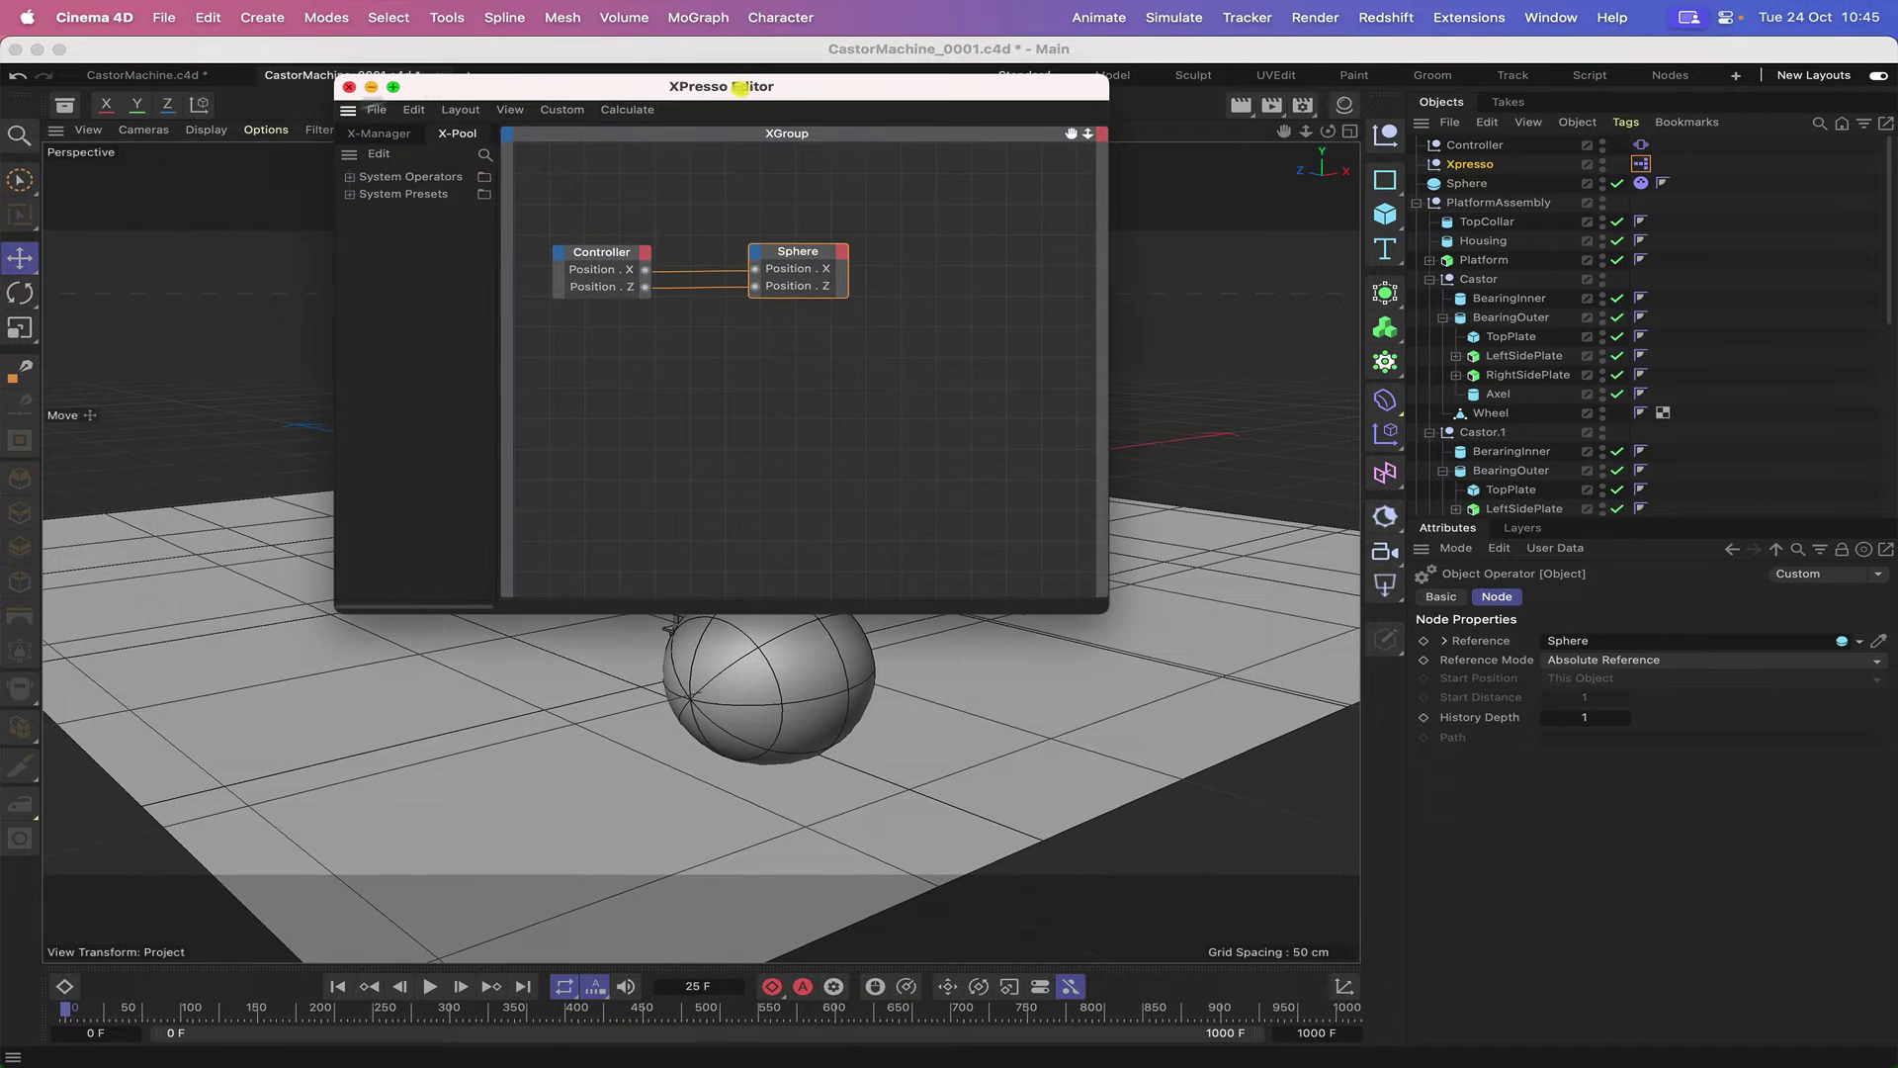
pyautogui.click(349, 87)
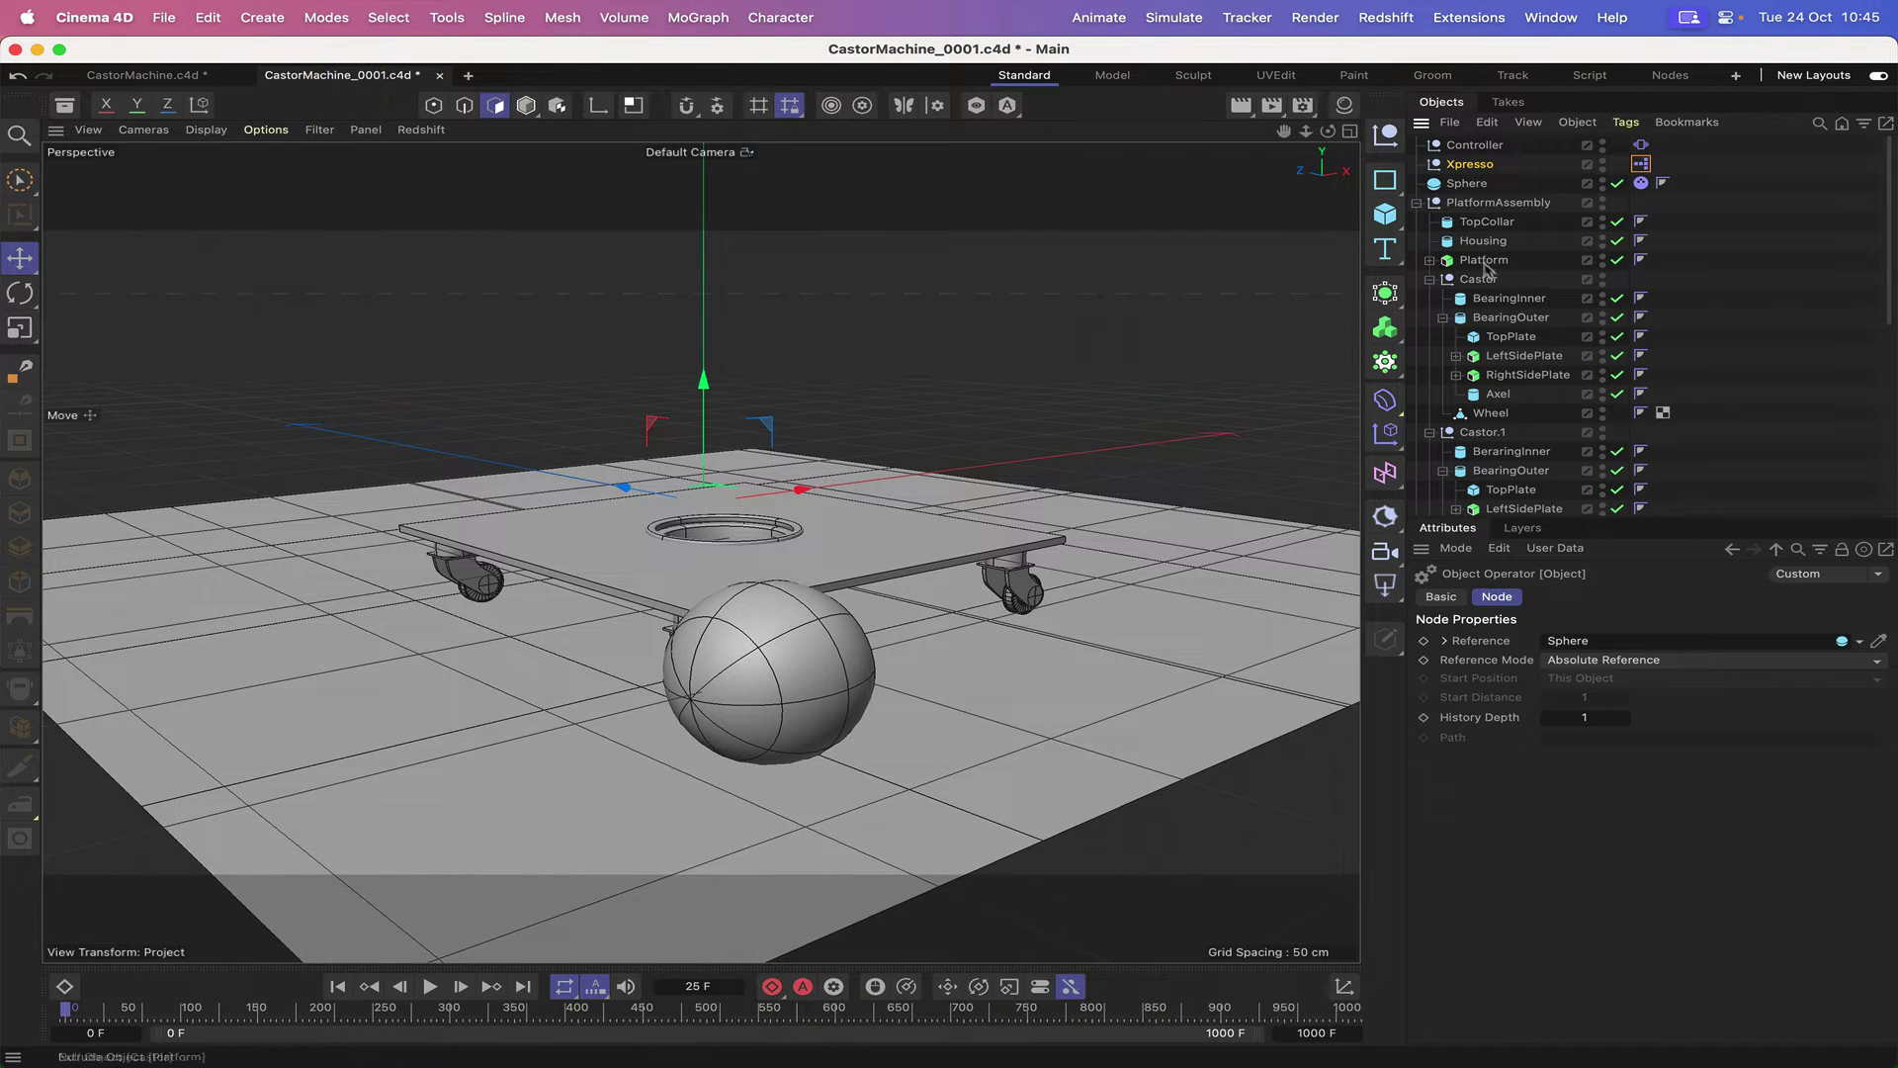
# - Select the Controller null, play the simulation to check how the Sphere follows it, and return to the first frame
pyautogui.click(1474, 145)
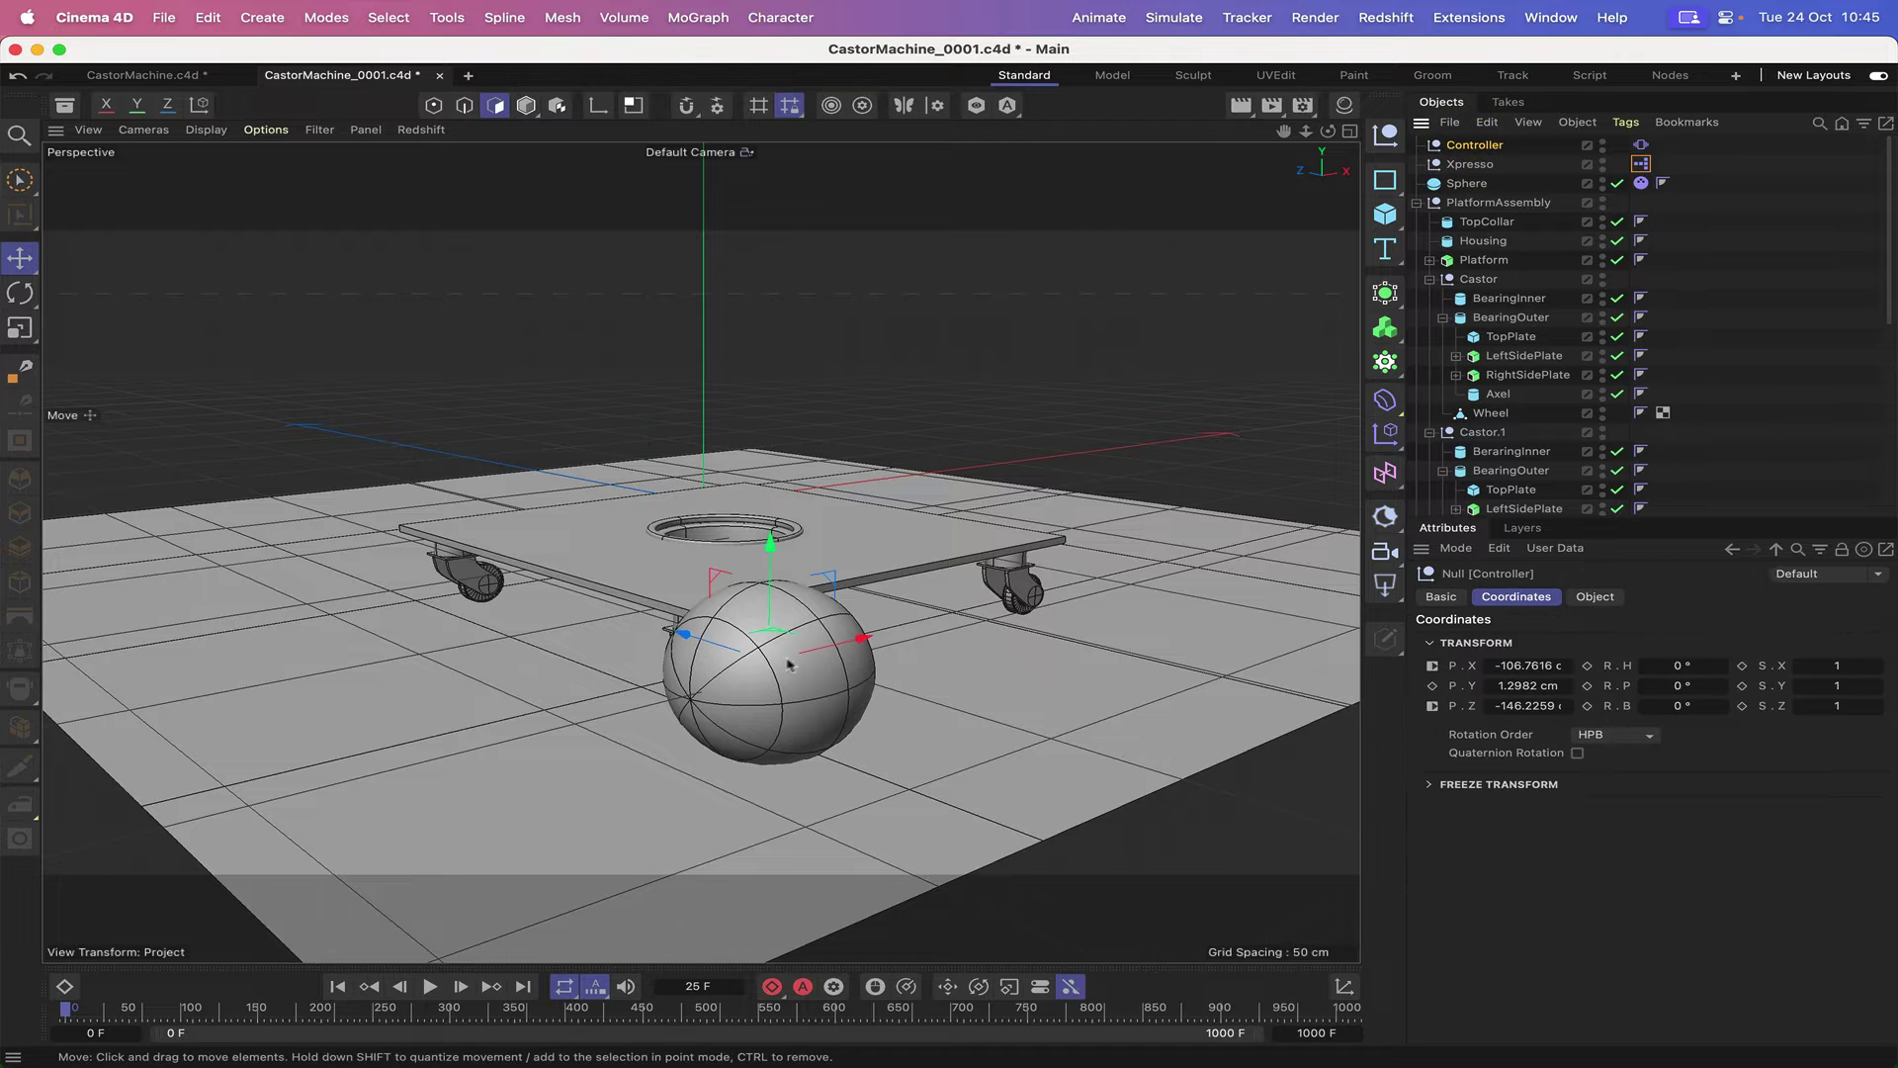
pyautogui.click(430, 987)
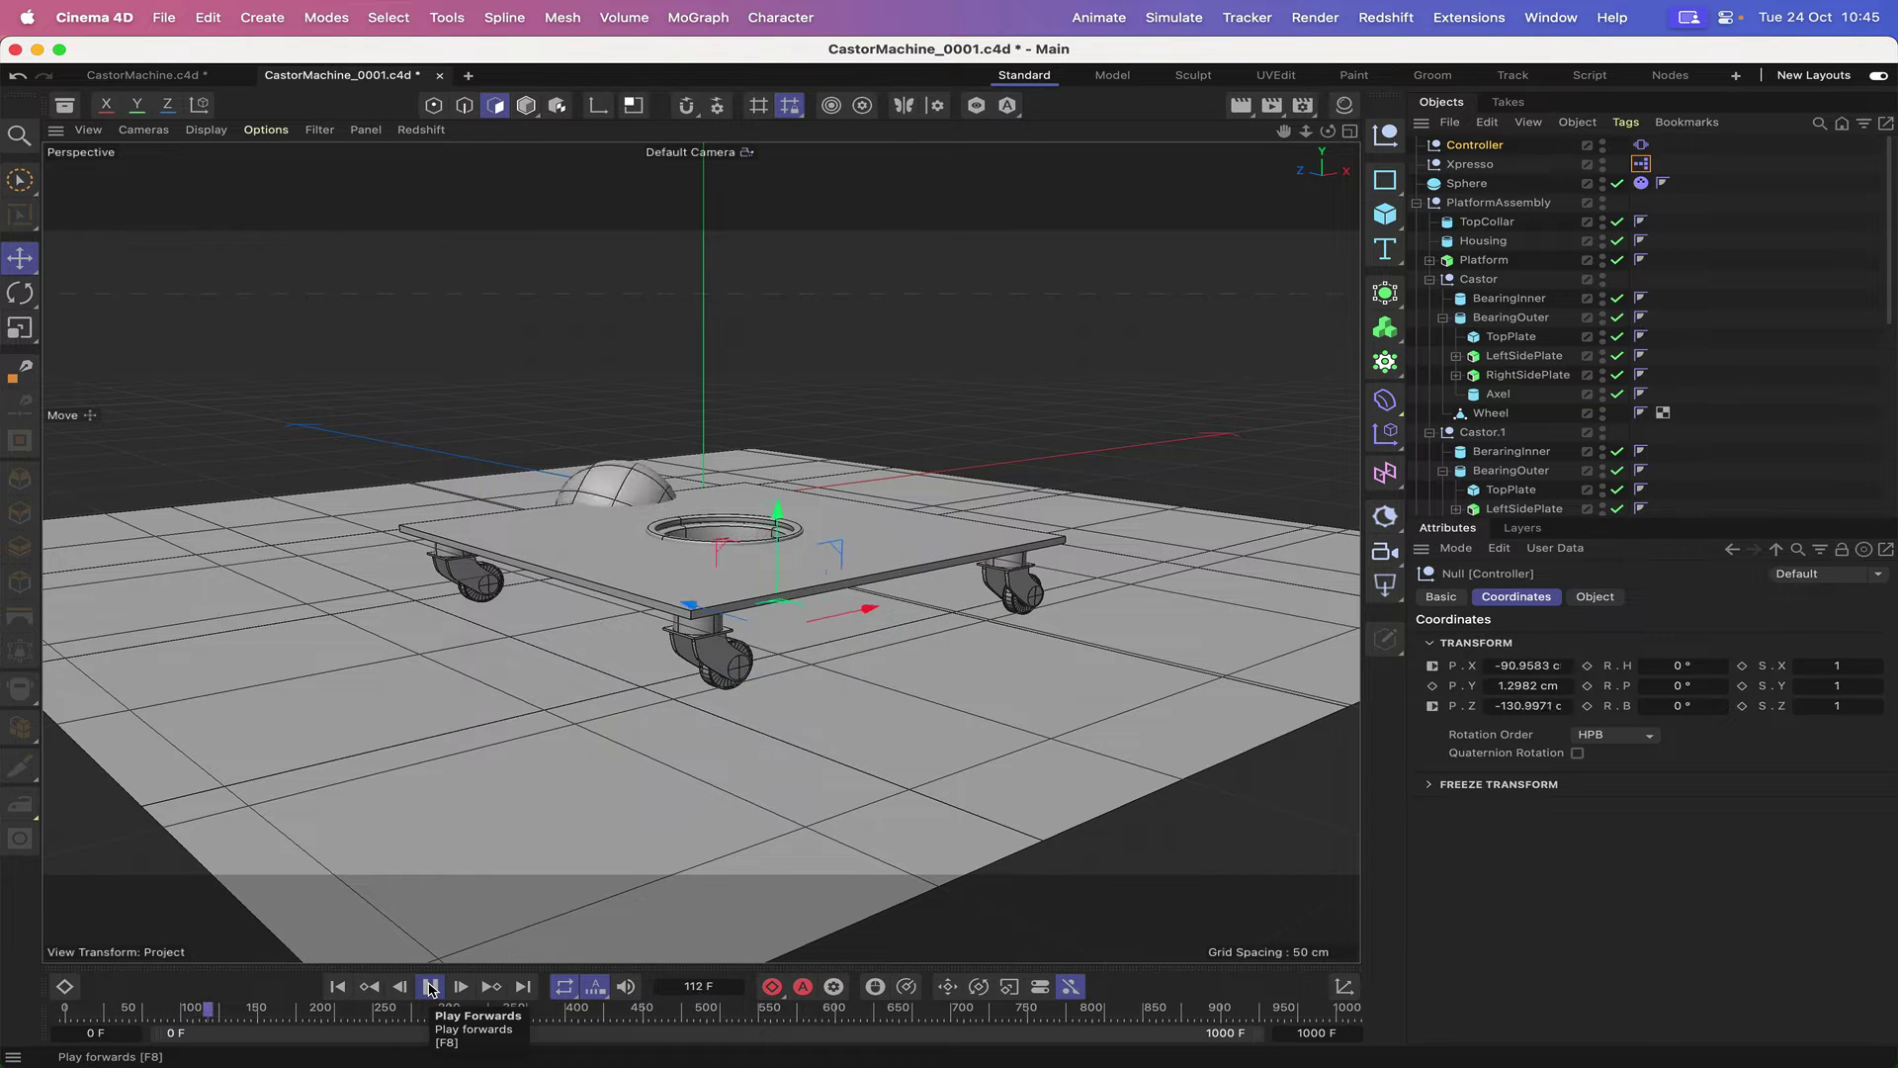
pyautogui.click(339, 988)
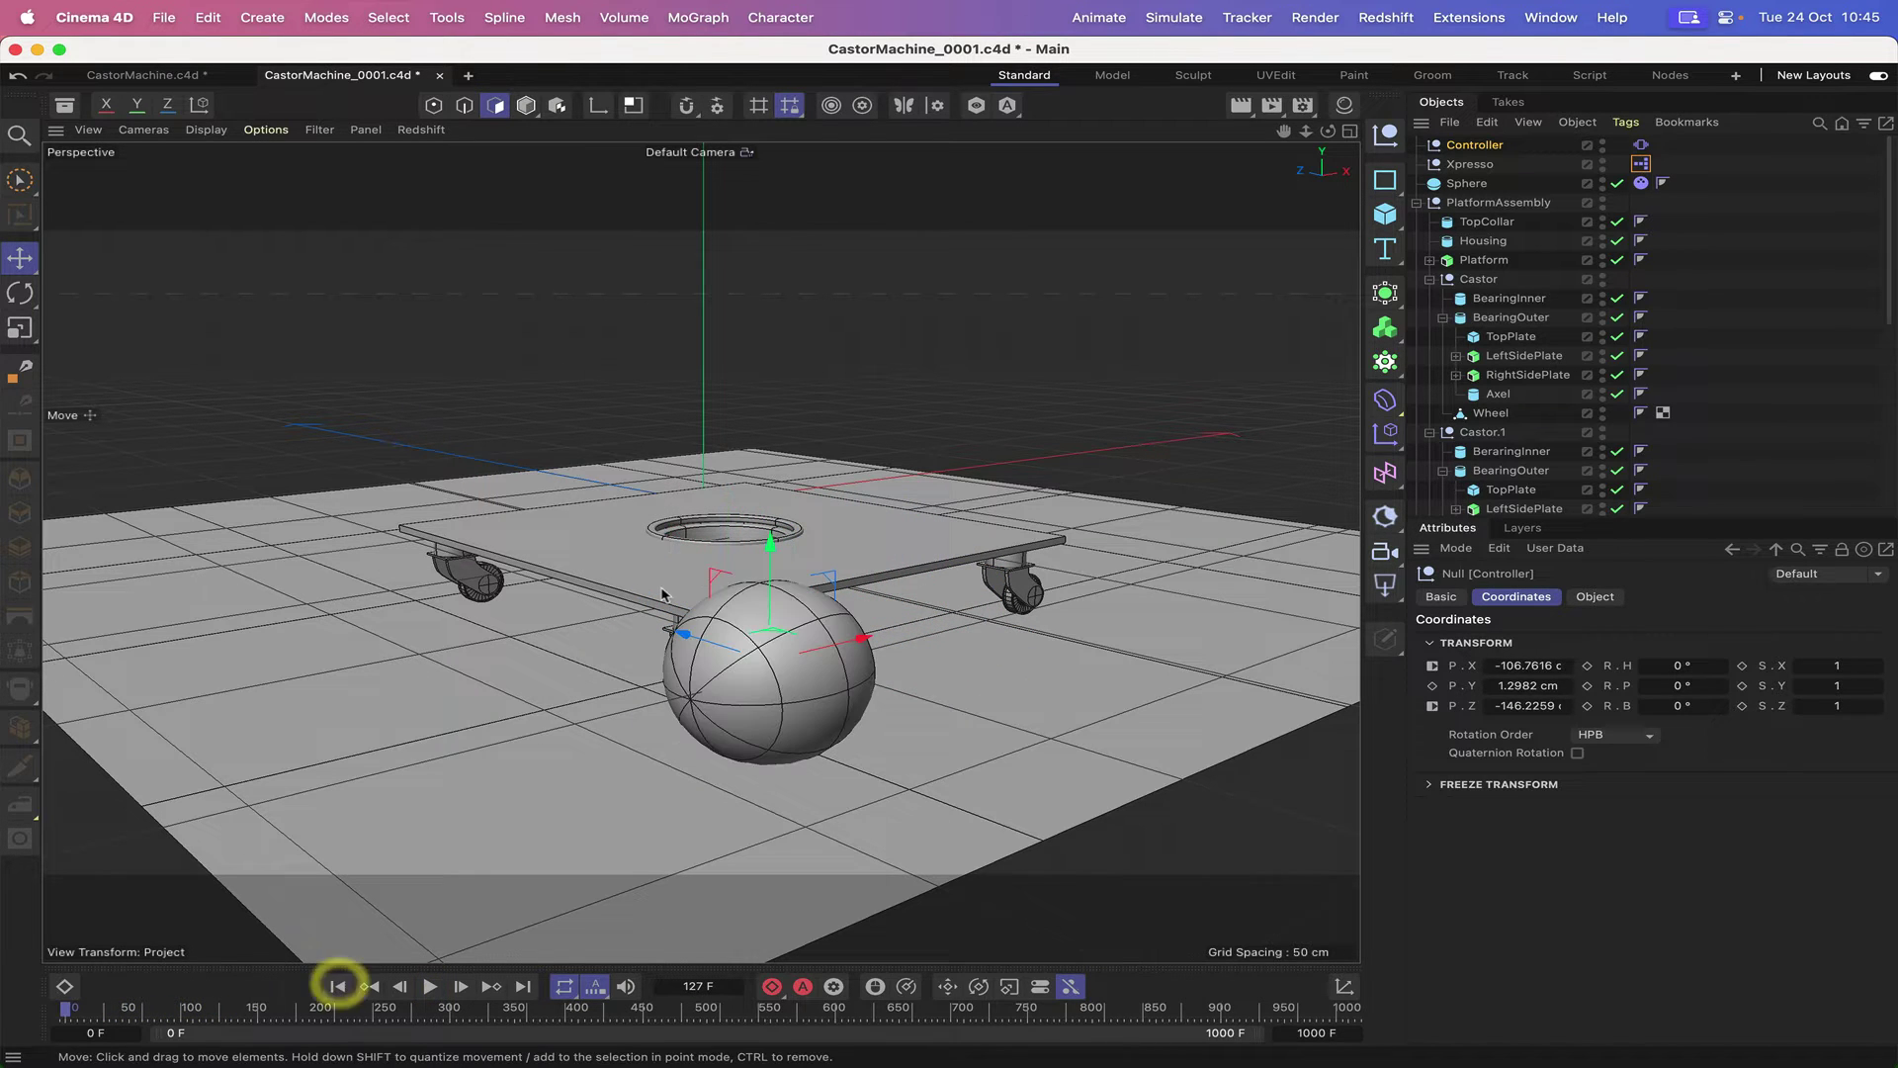
# - Set the Sphere dynamics tag's Follow Position to 100, Follow Rotation to 20 and Angular Damping to 90%
pyautogui.click(1641, 184)
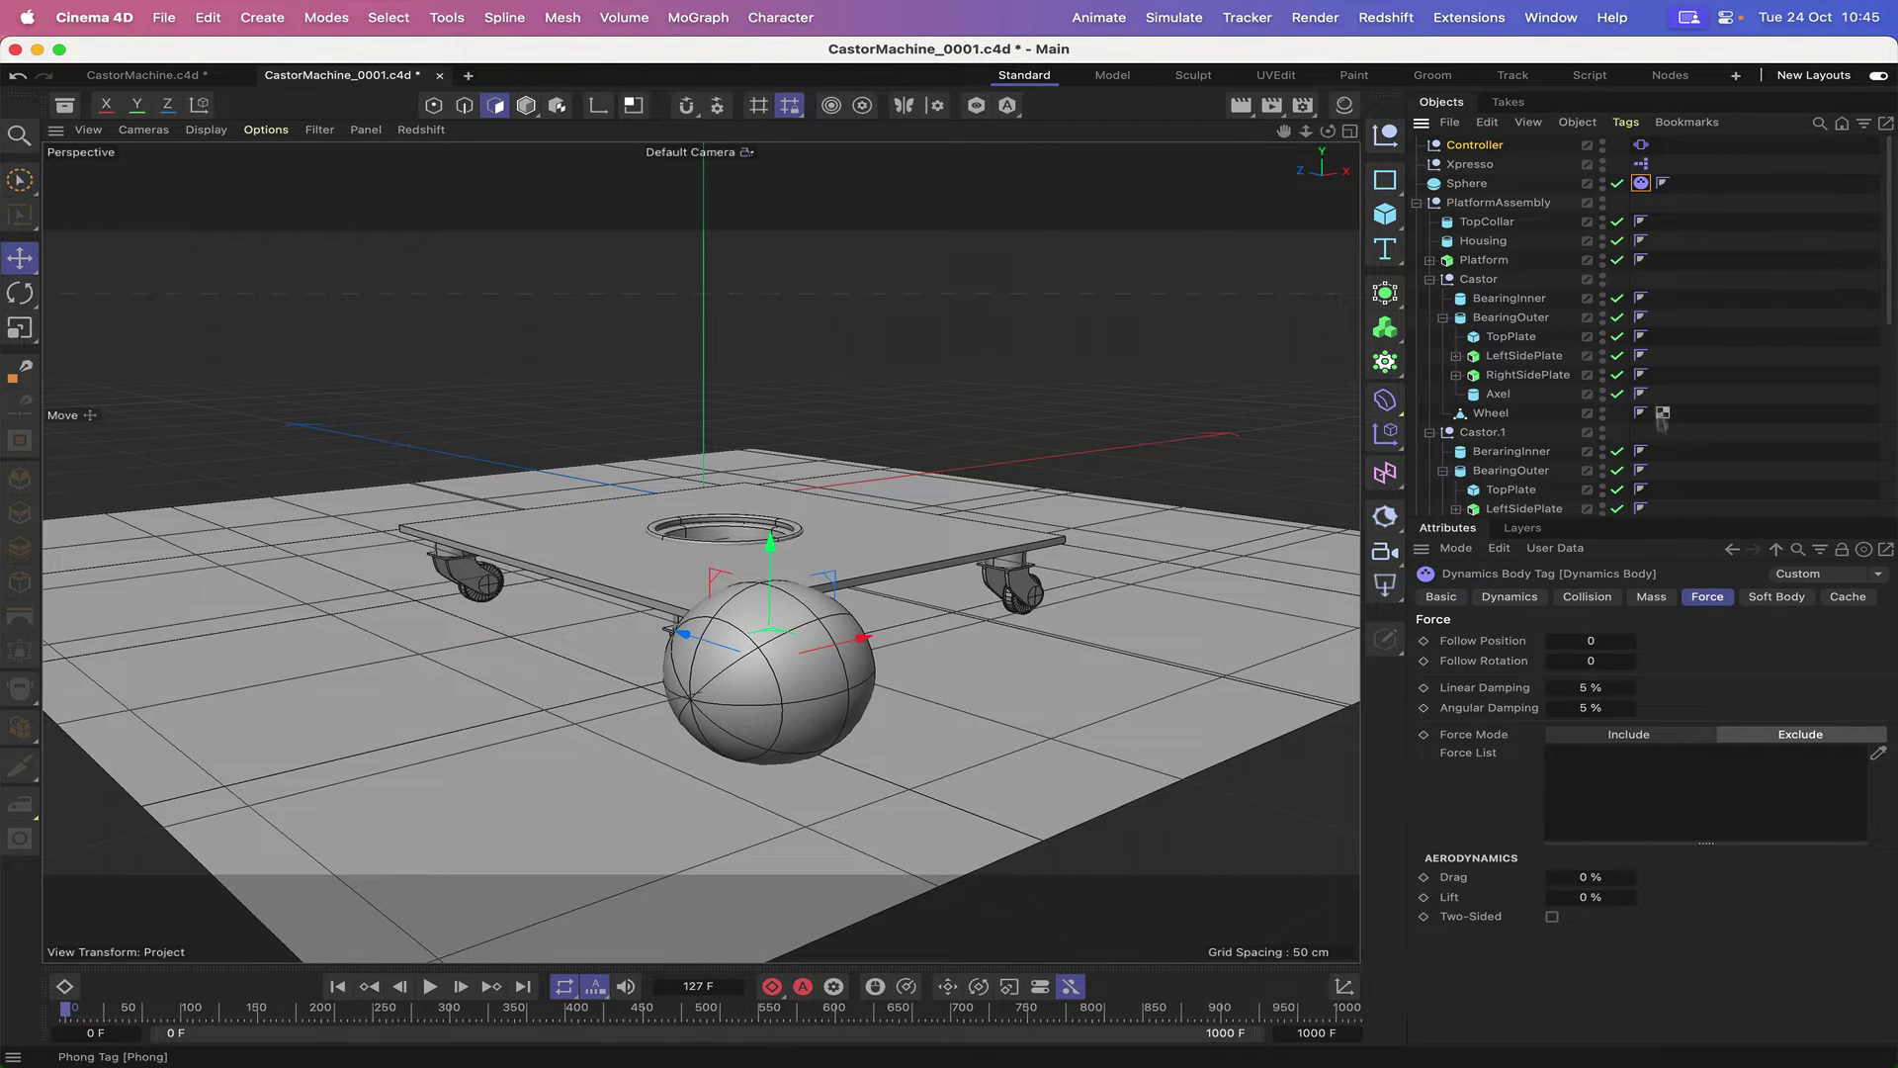
pyautogui.click(1582, 643)
pyautogui.click(1589, 662)
pyautogui.click(1593, 709)
# - Play the simulation from the start to check the Sphere's rolling motion, and return to the first frame
pyautogui.click(337, 986)
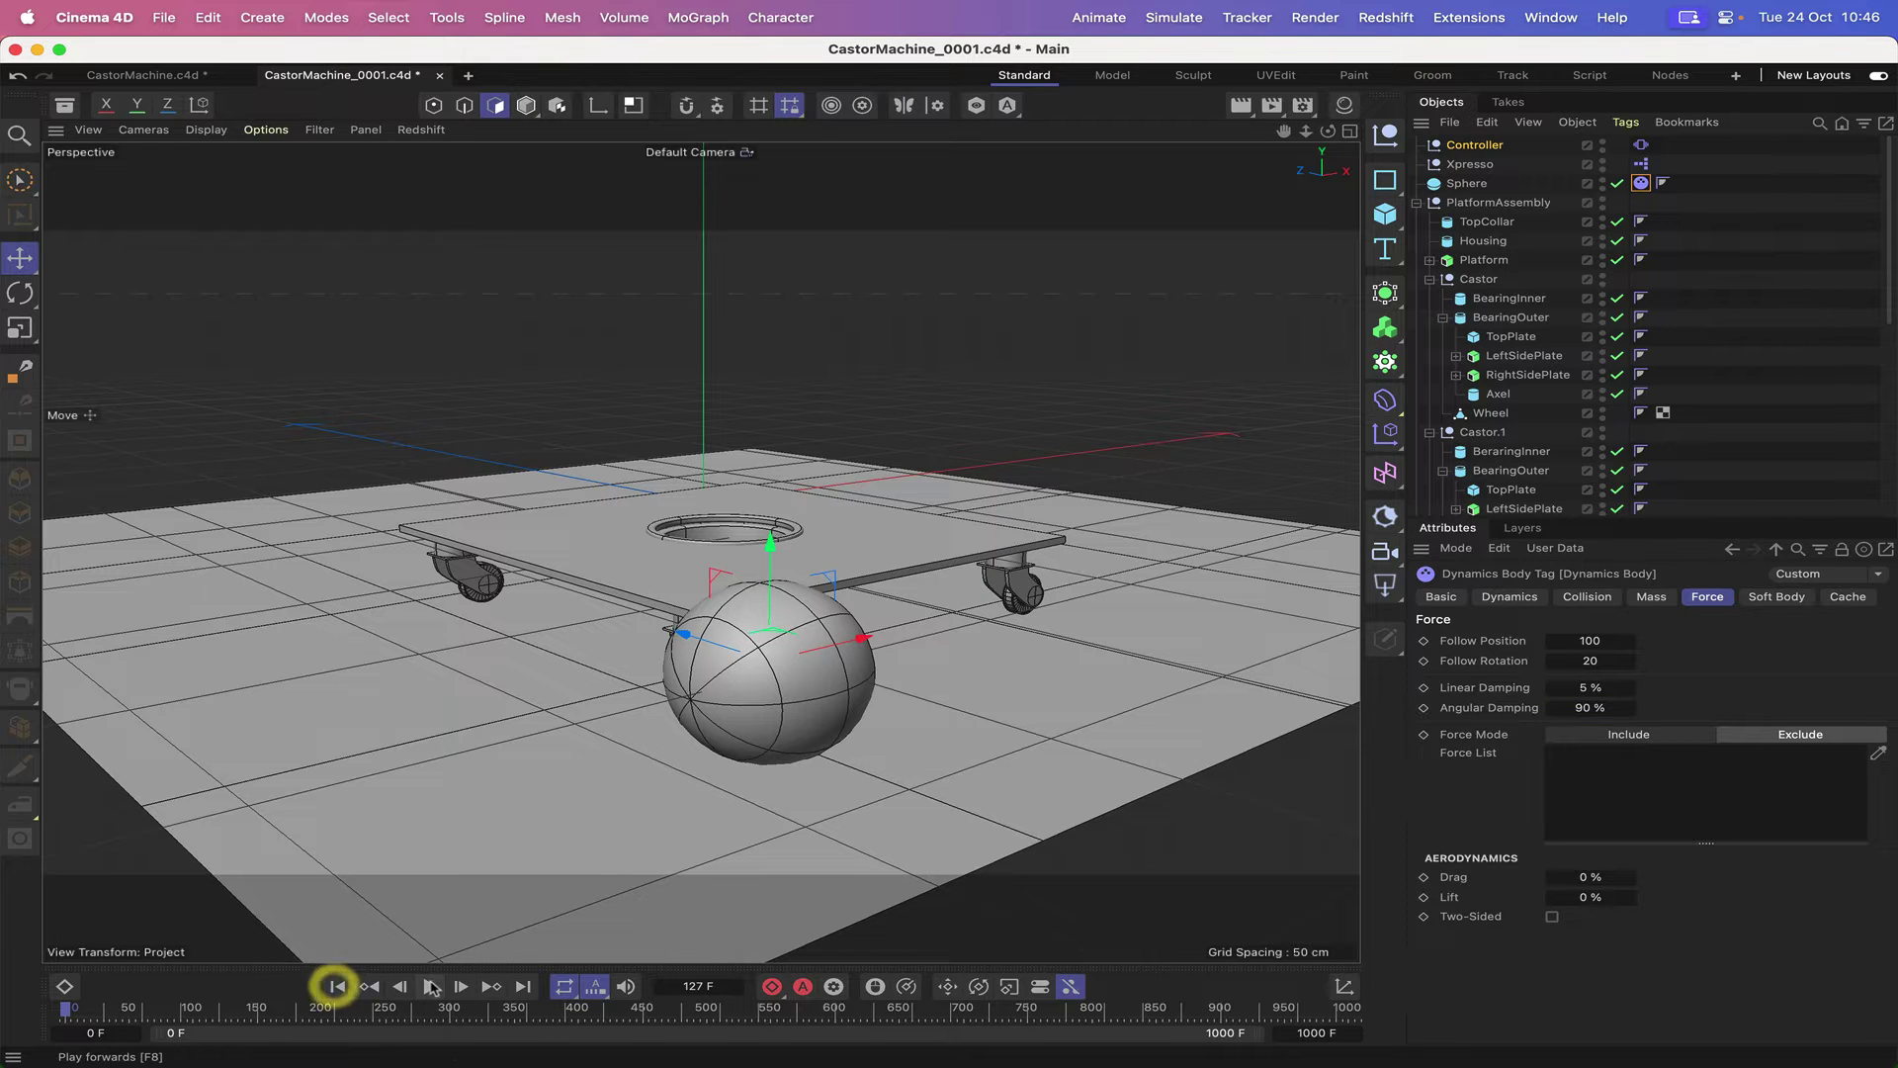
pyautogui.click(428, 988)
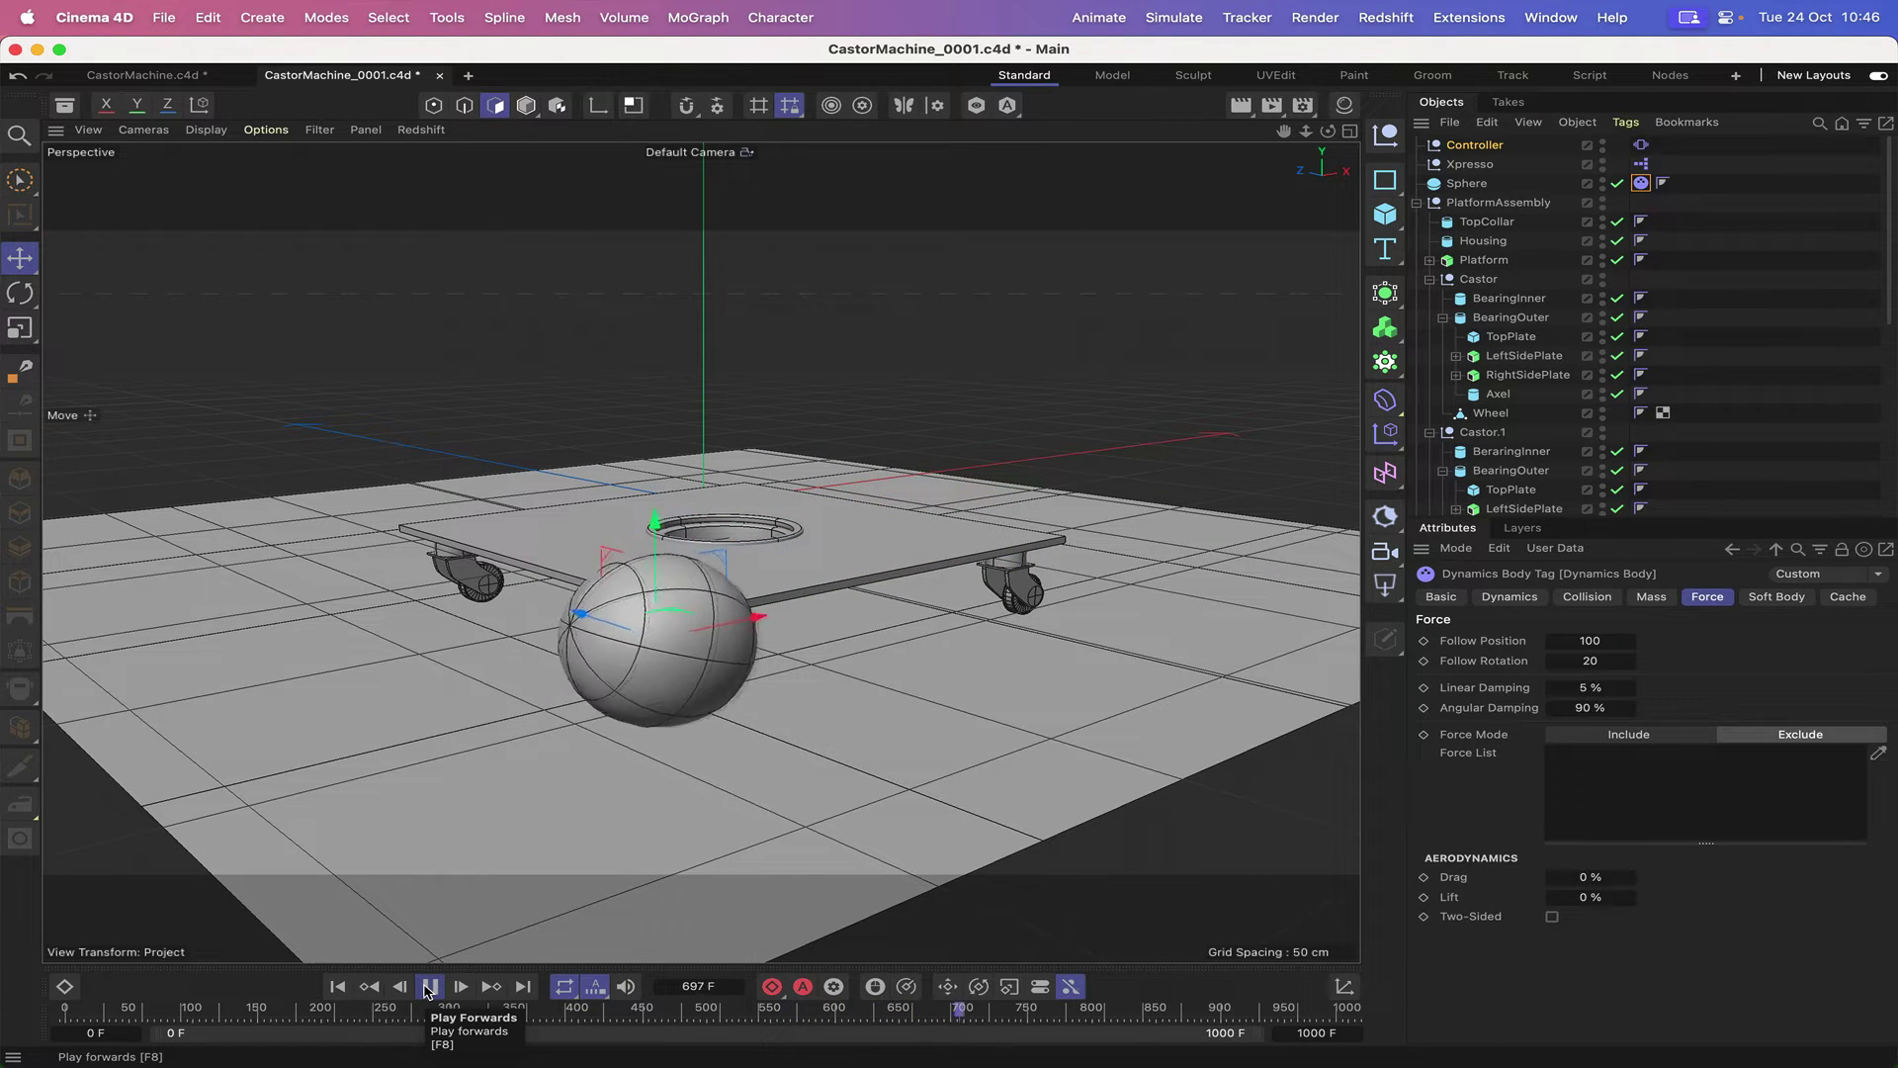
pyautogui.click(429, 987)
pyautogui.click(338, 987)
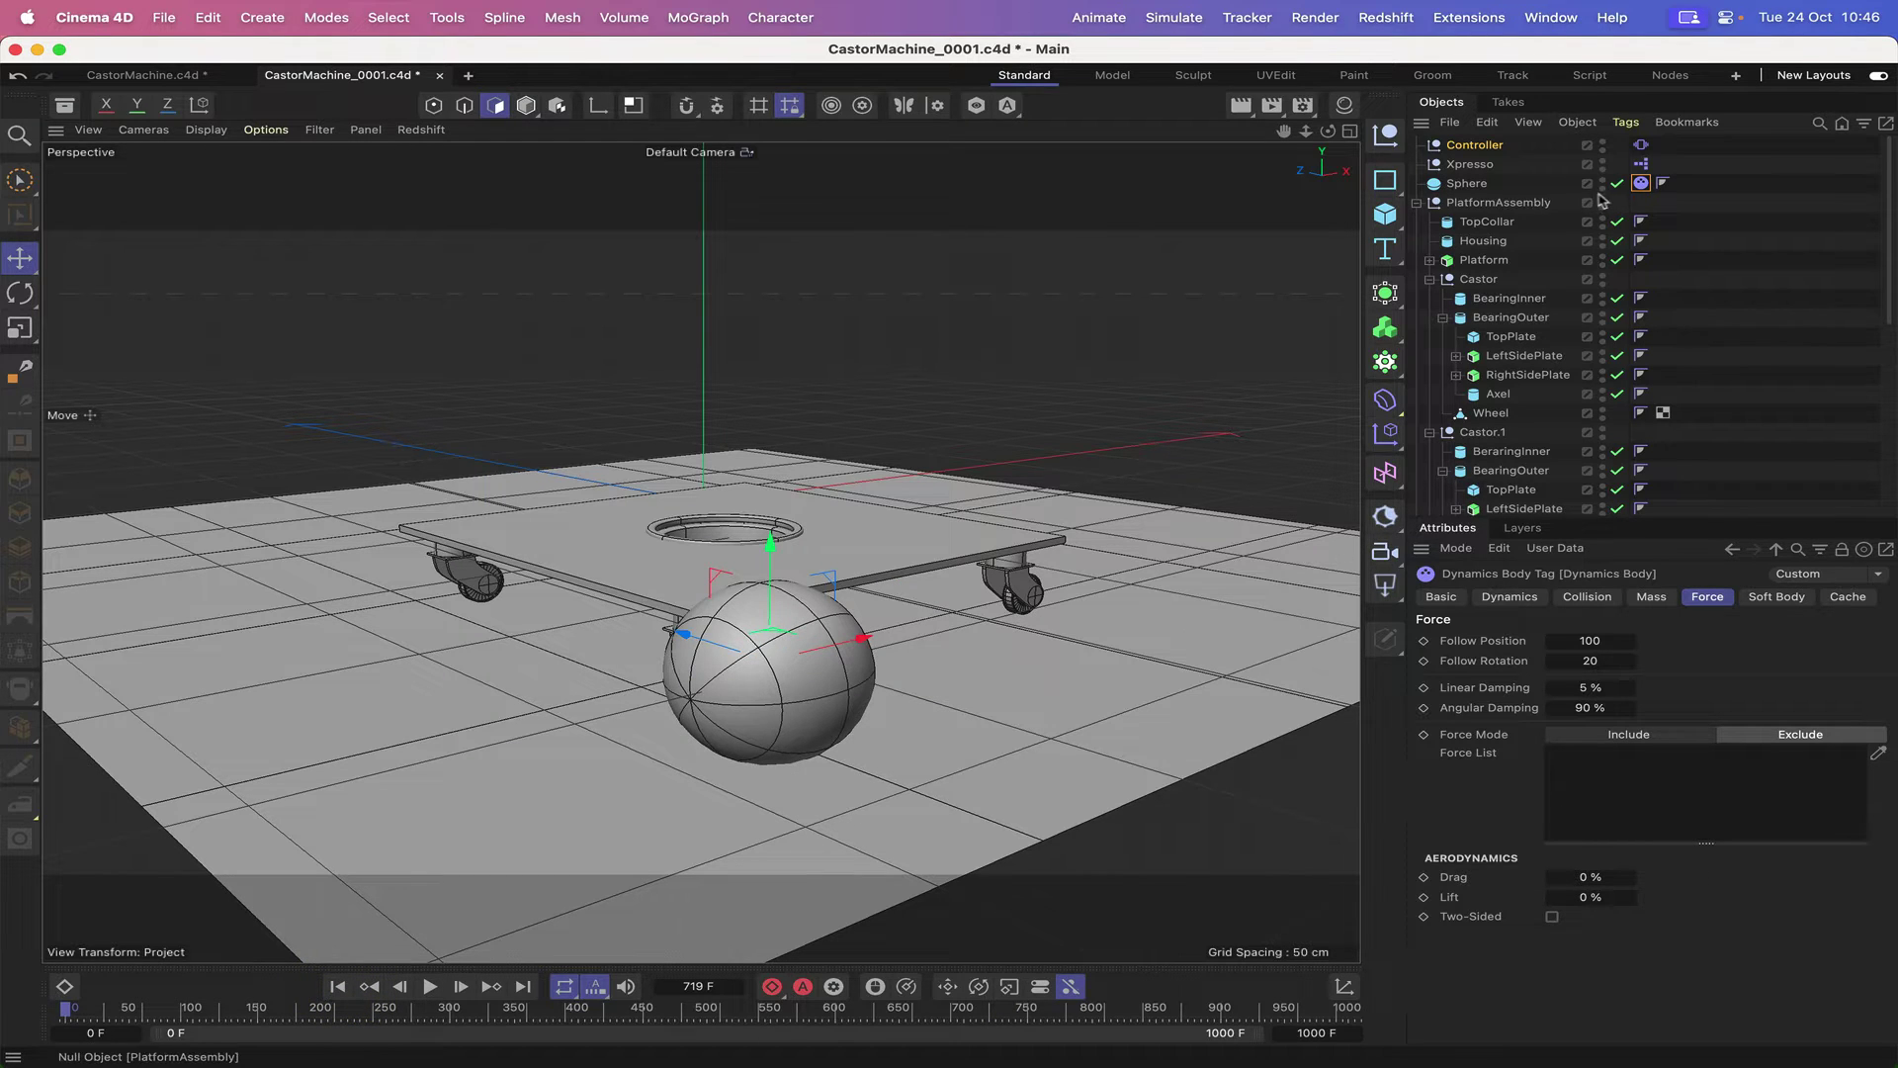
# - Reopen the XPresso graph and add PlatformAssembly as a node beyond the Sphere node
pyautogui.click(1642, 168)
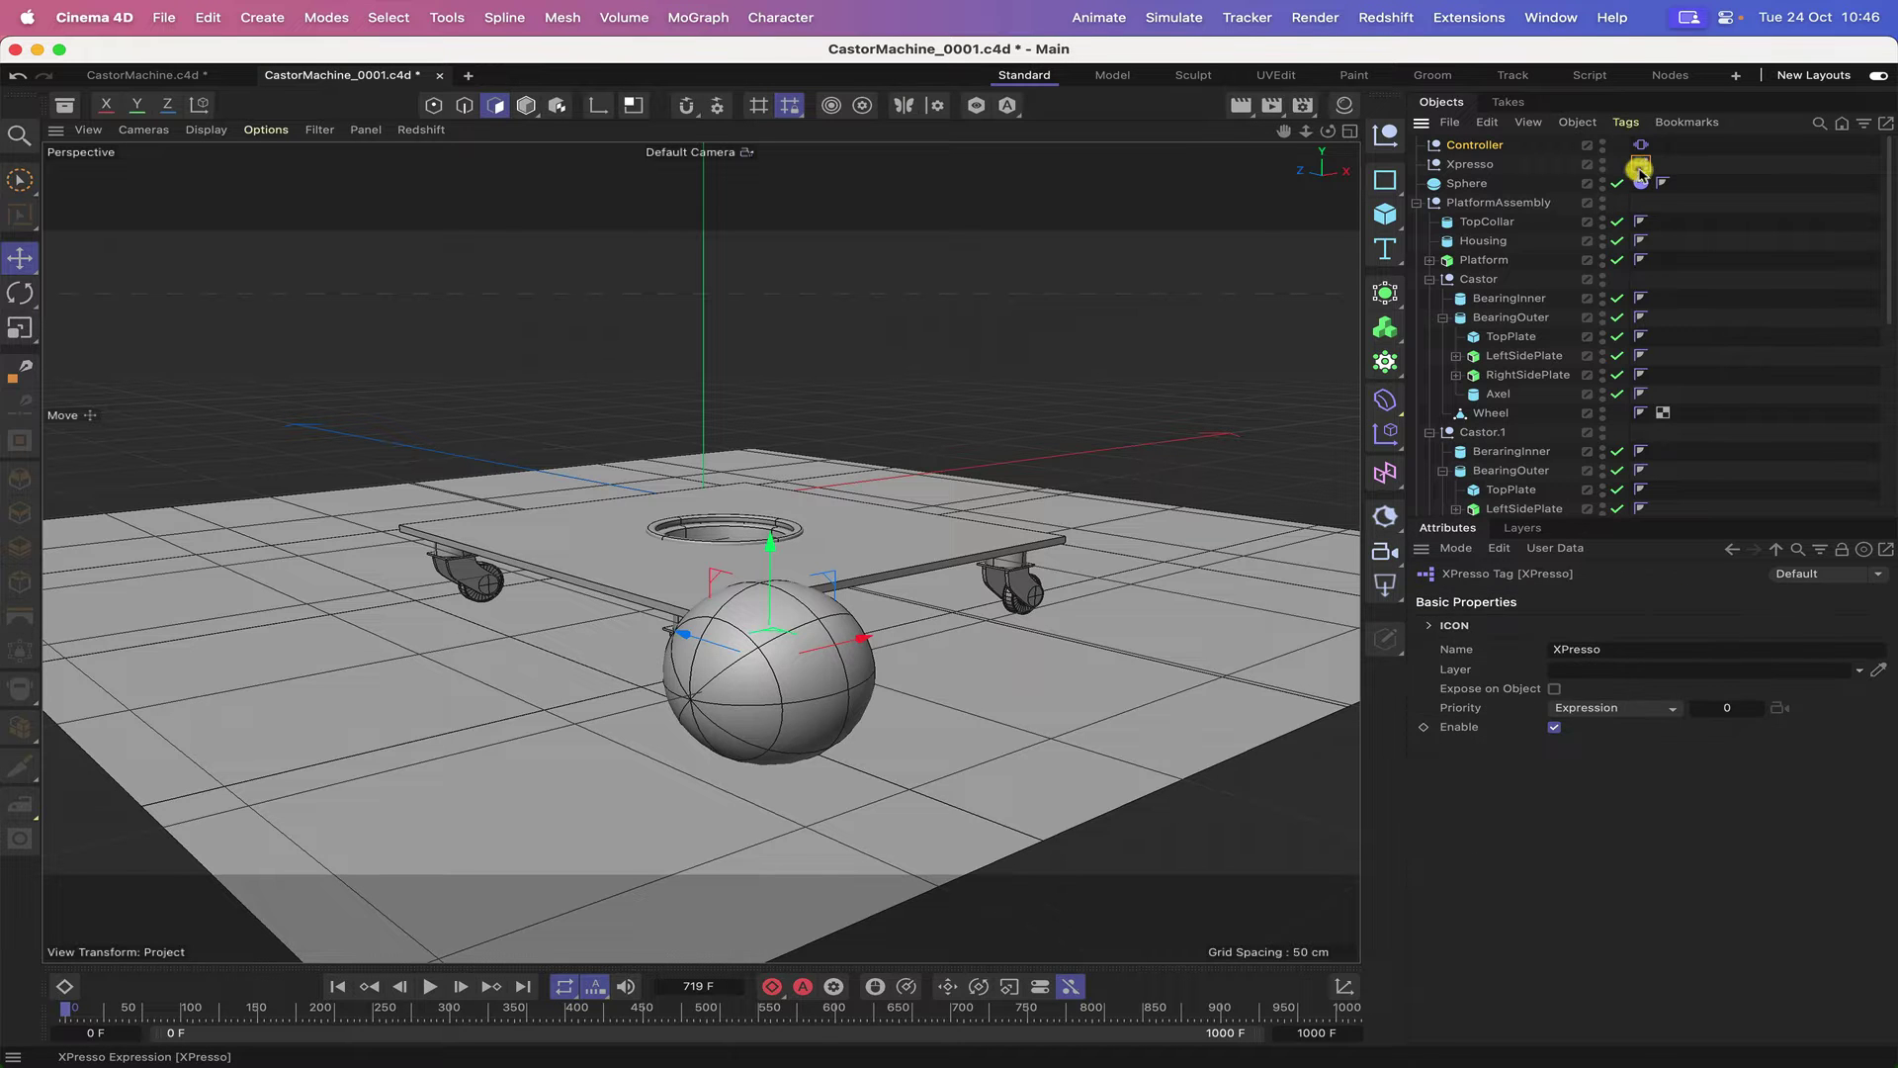
pyautogui.doubleClick(1639, 168)
pyautogui.moveTo(1611, 166); pyautogui.dragTo(648, 96)
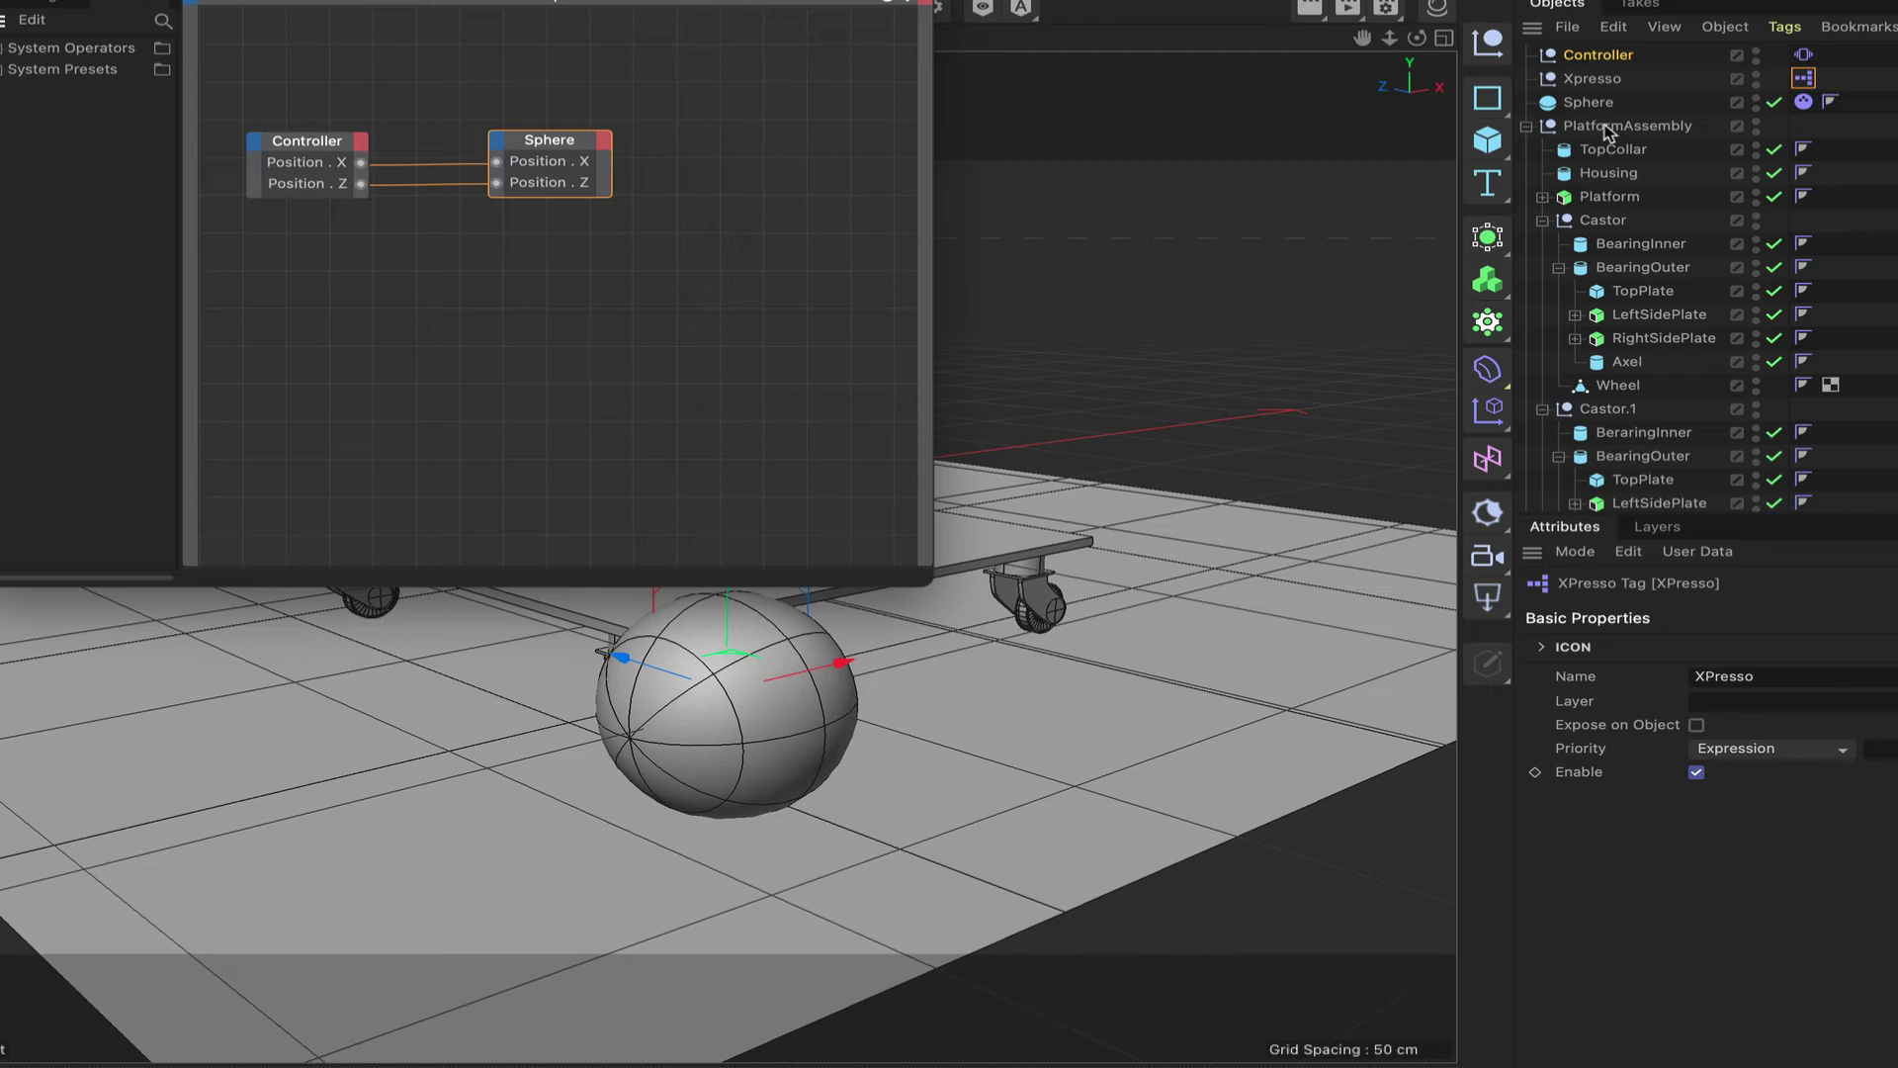
pyautogui.click(1657, 132)
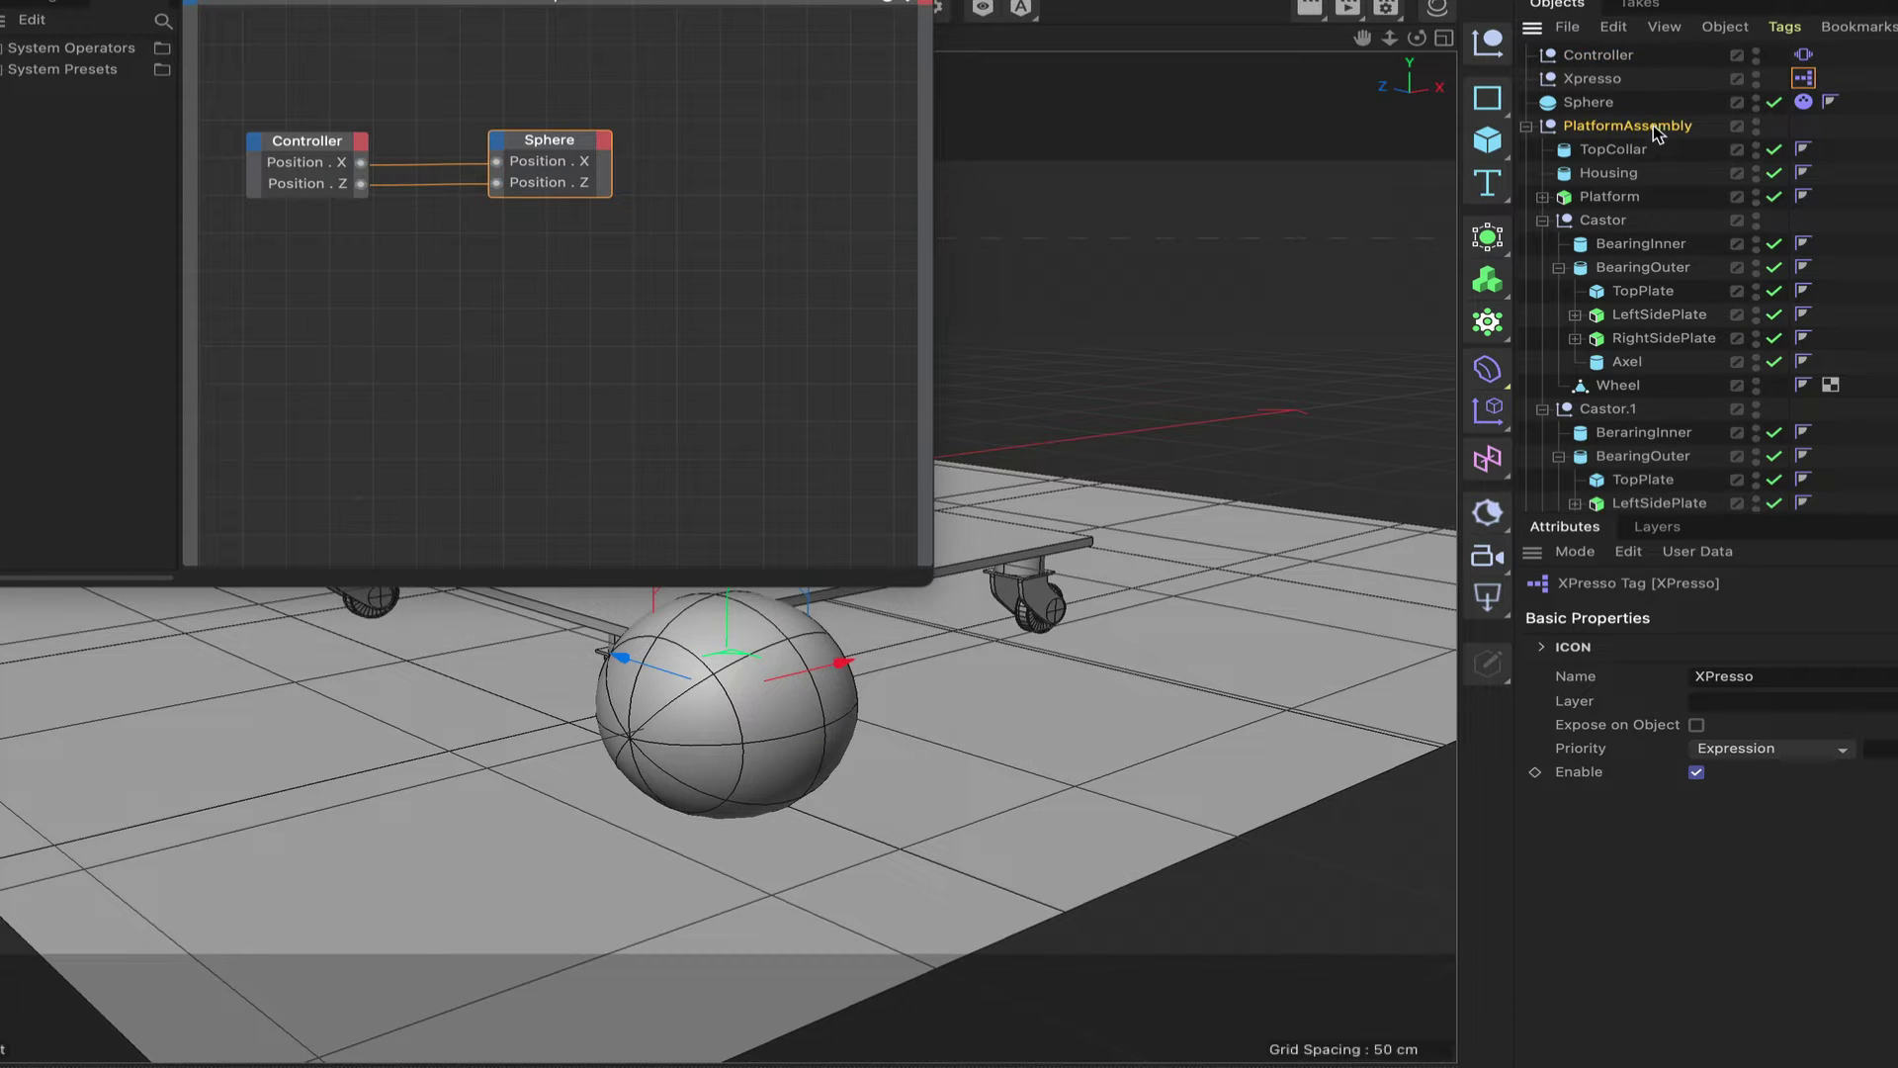
pyautogui.moveTo(769, 173); pyautogui.dragTo(765, 163)
pyautogui.doubleClick(767, 158)
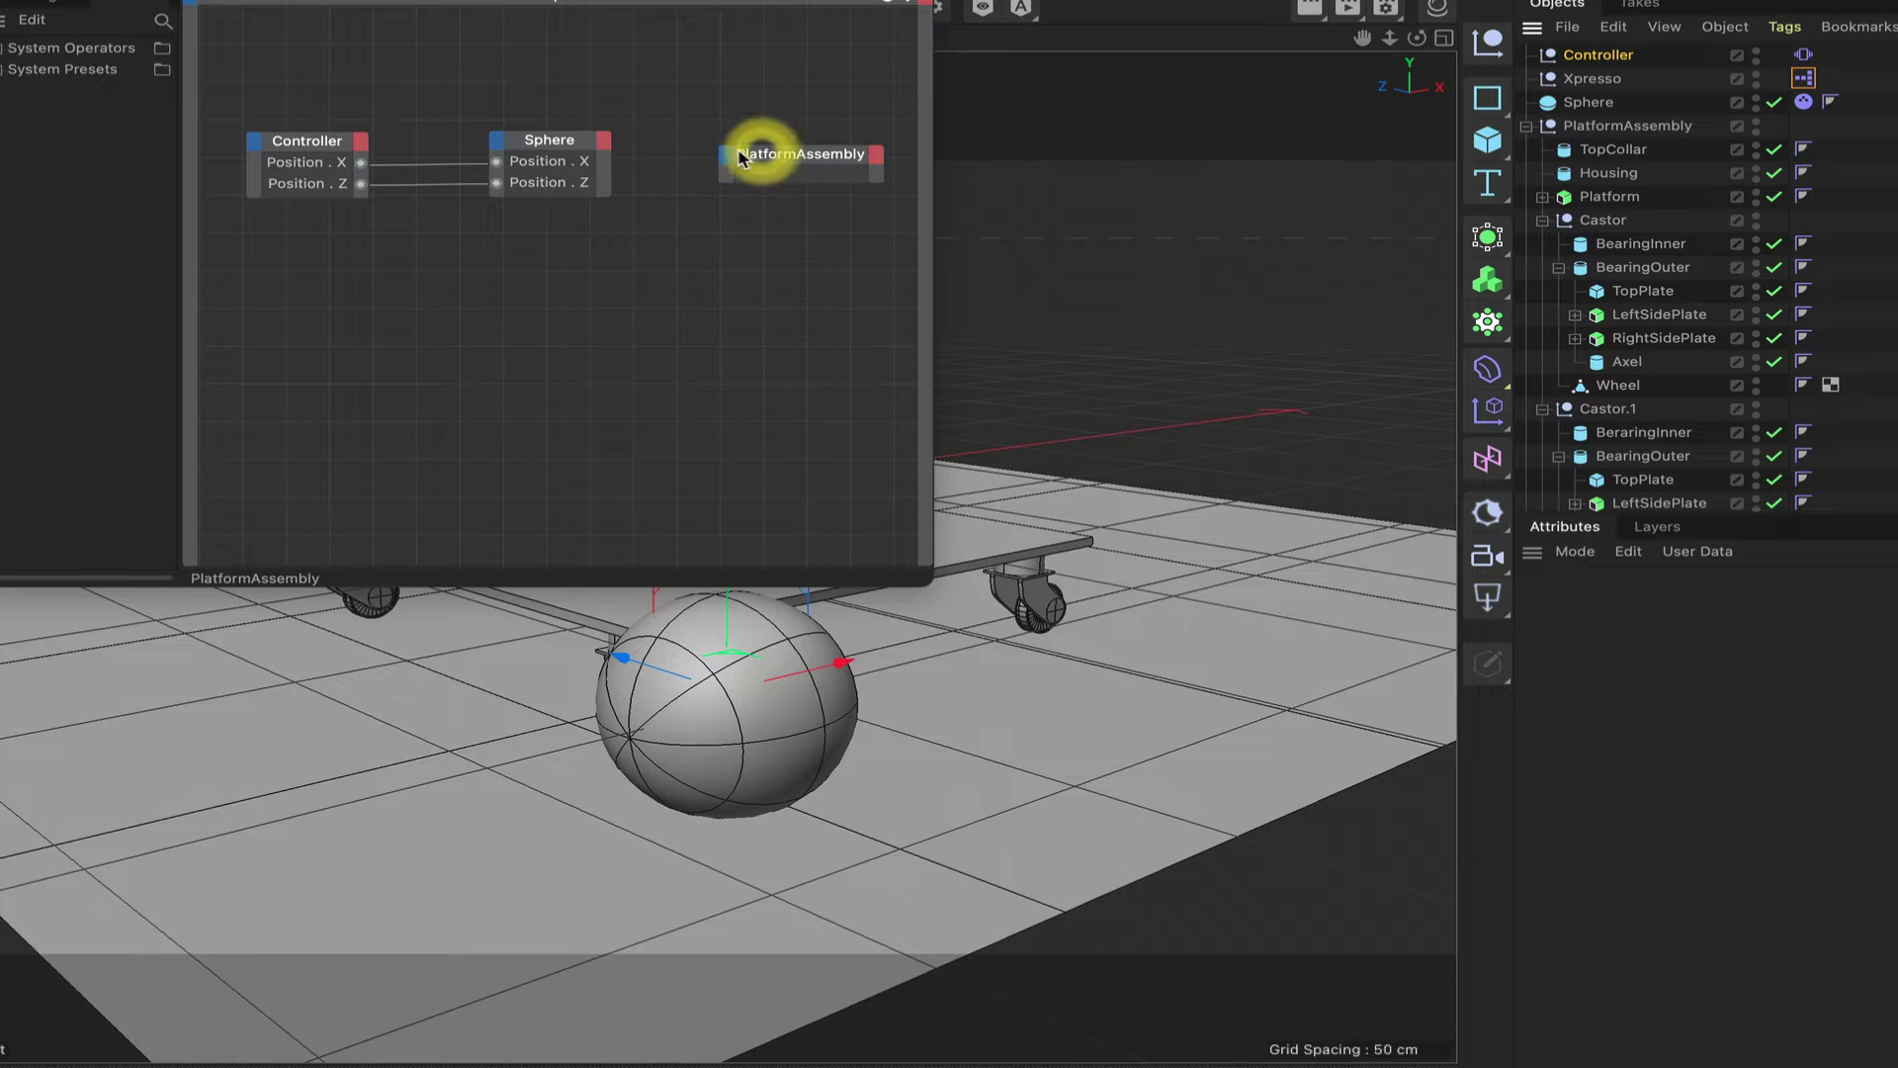
pyautogui.moveTo(765, 154); pyautogui.dragTo(804, 150)
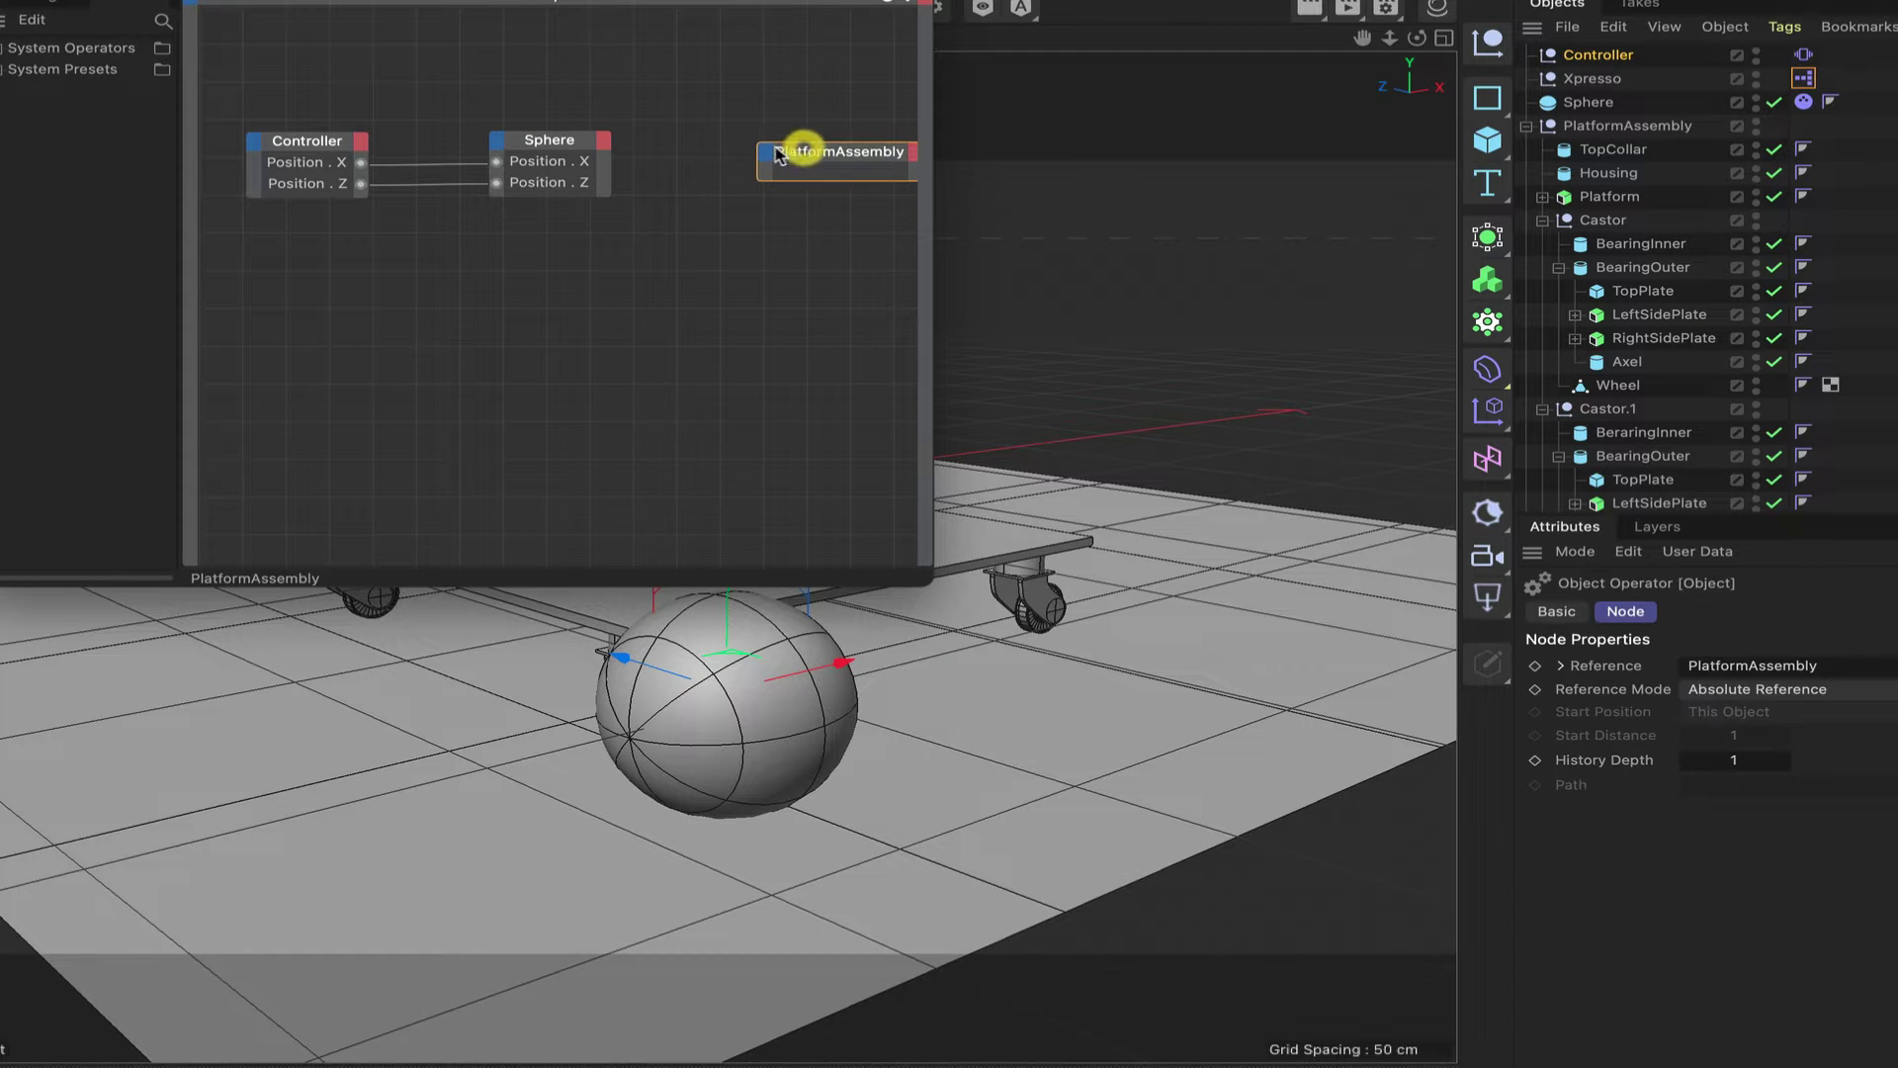
# - Add a Transform Position X input to the PlatformAssembly node
pyautogui.click(767, 152)
pyautogui.moveTo(818, 230)
pyautogui.moveTo(1051, 331)
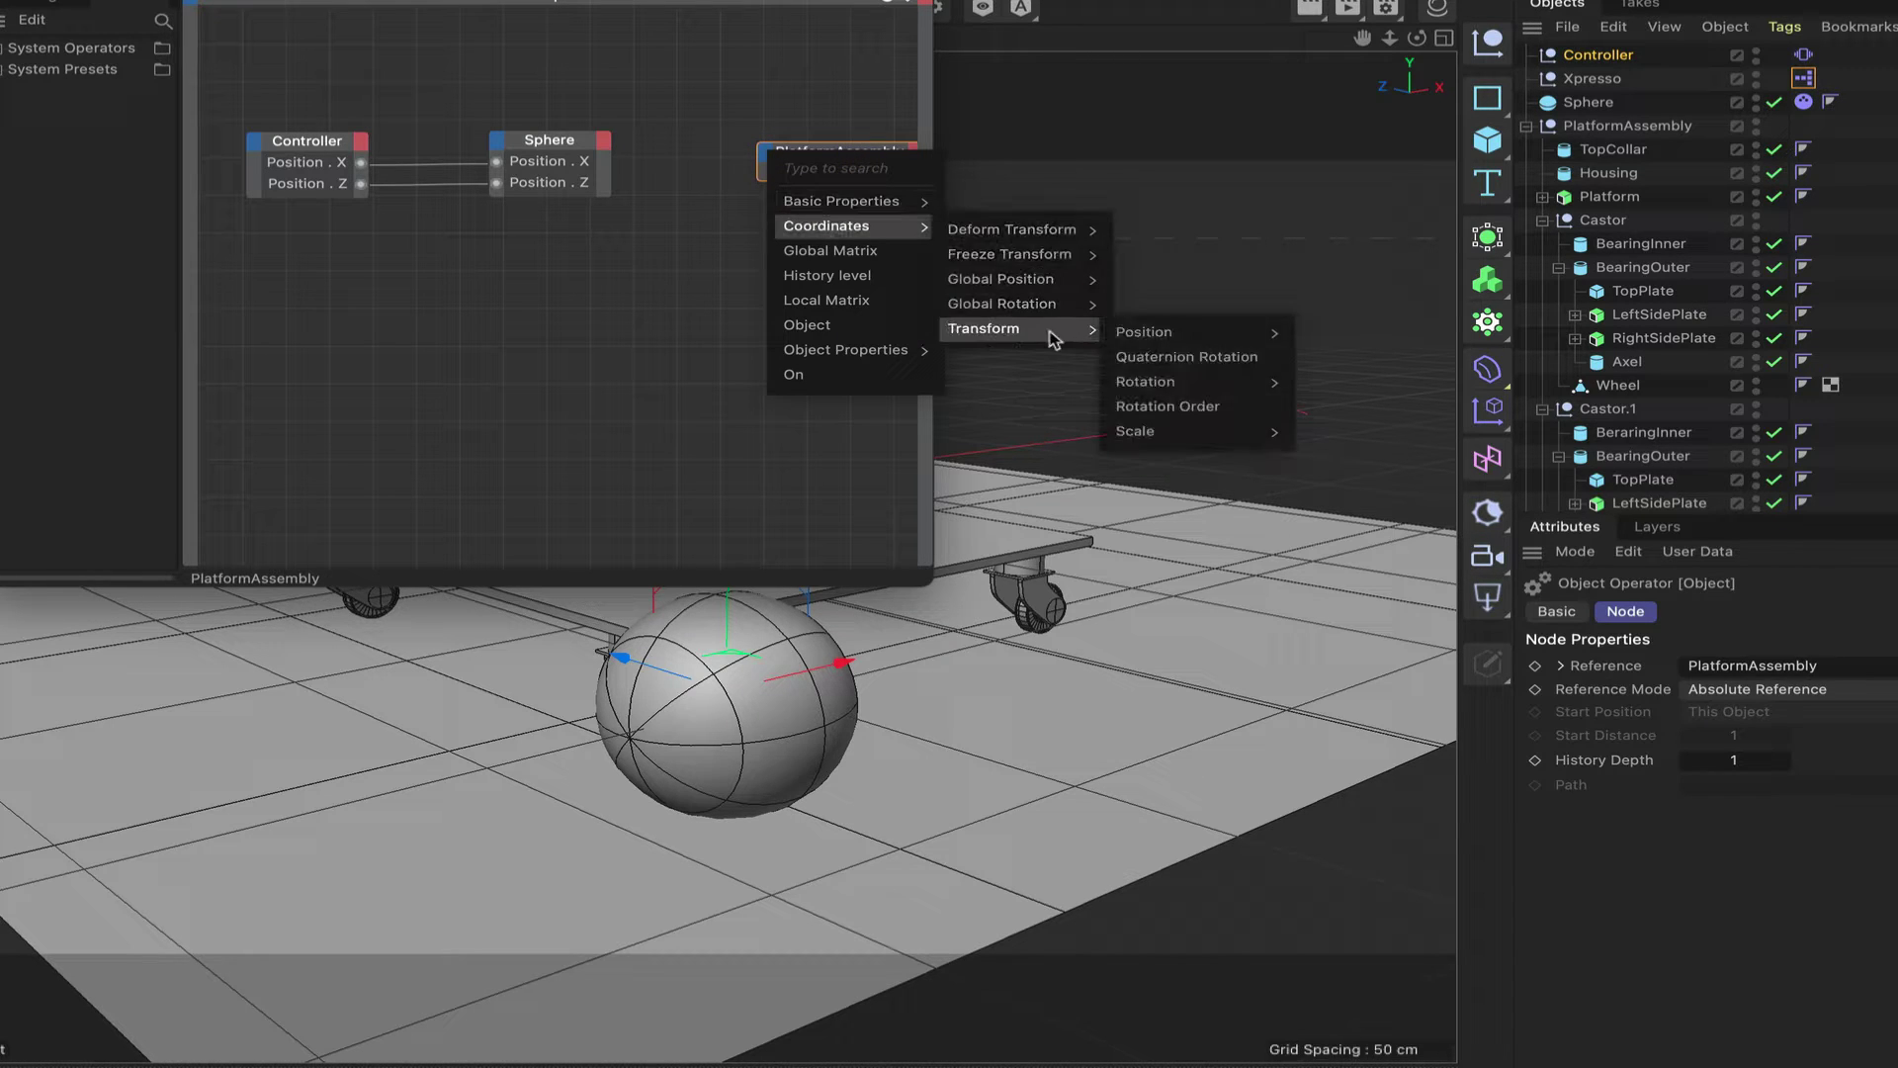
pyautogui.click(1221, 326)
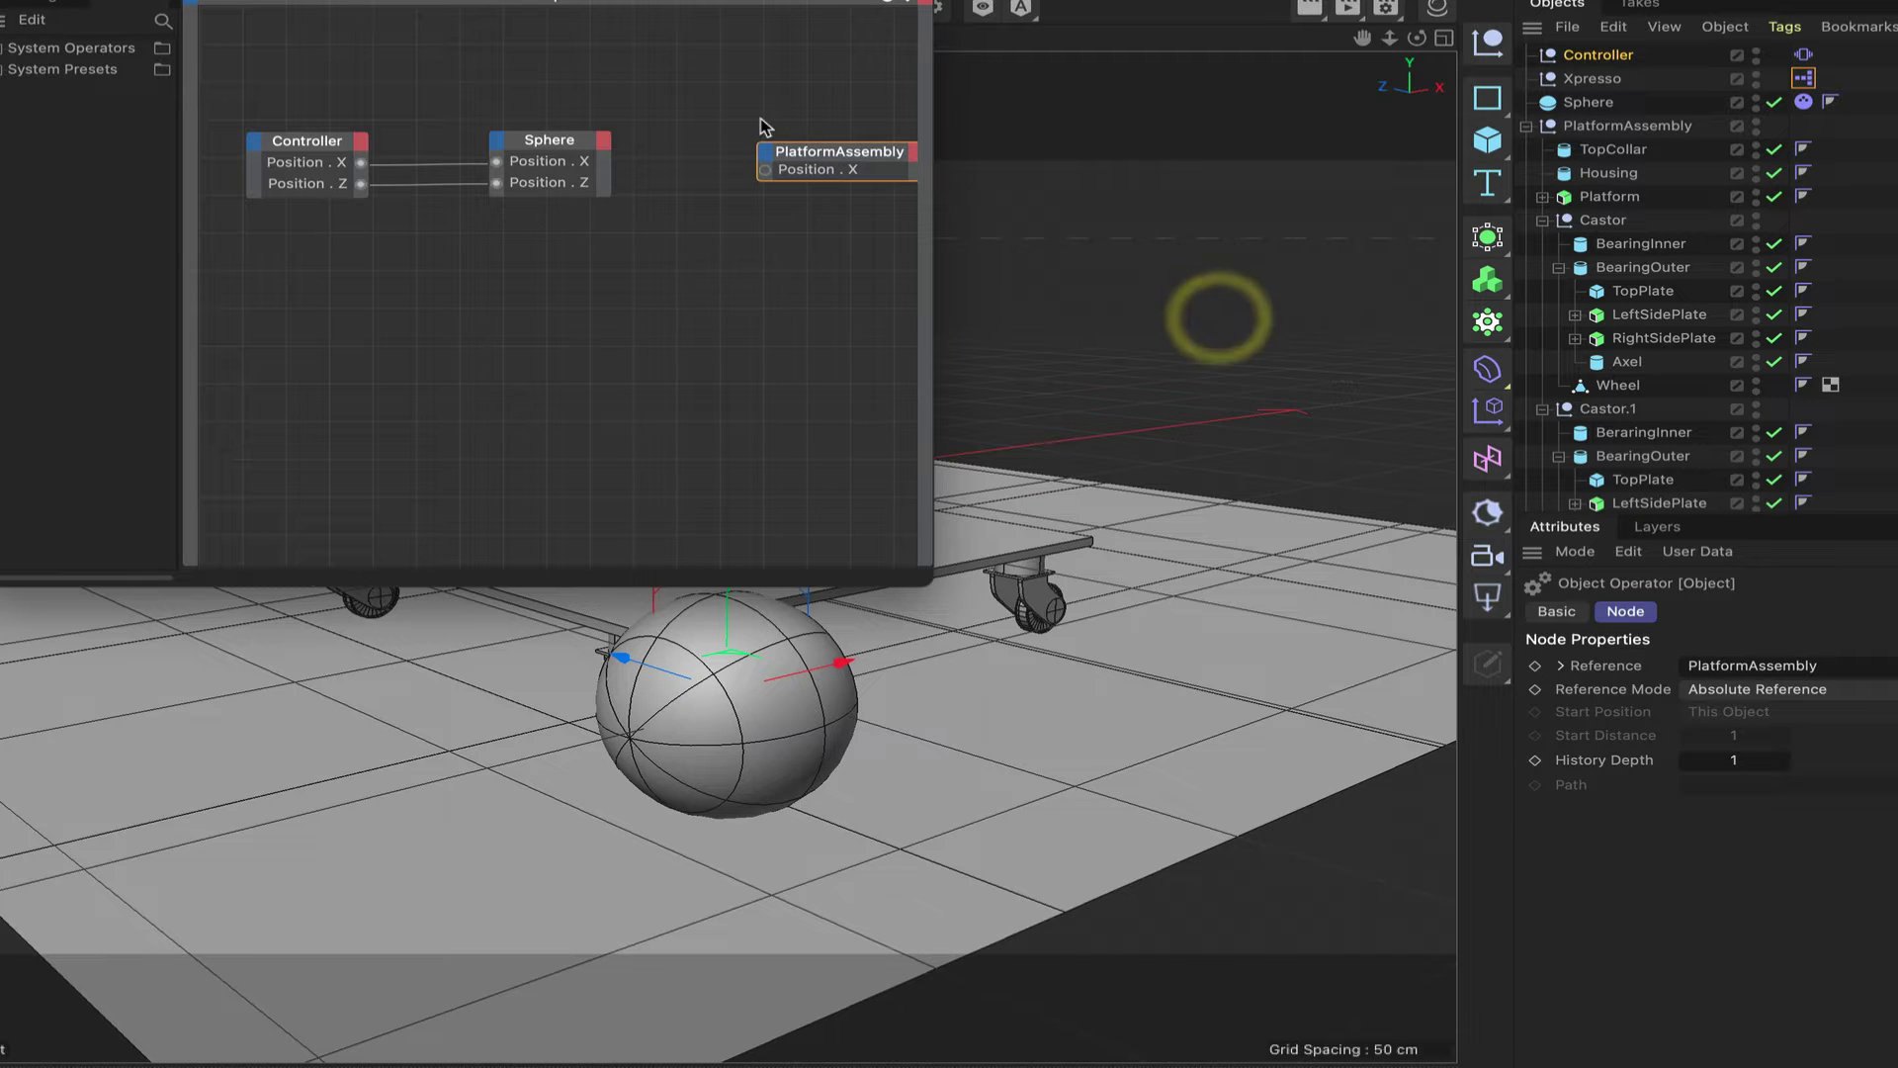
# - Add a Transform Position Z input to the PlatformAssembly node and expand the node to fit its ports
pyautogui.click(769, 159)
pyautogui.moveTo(820, 229)
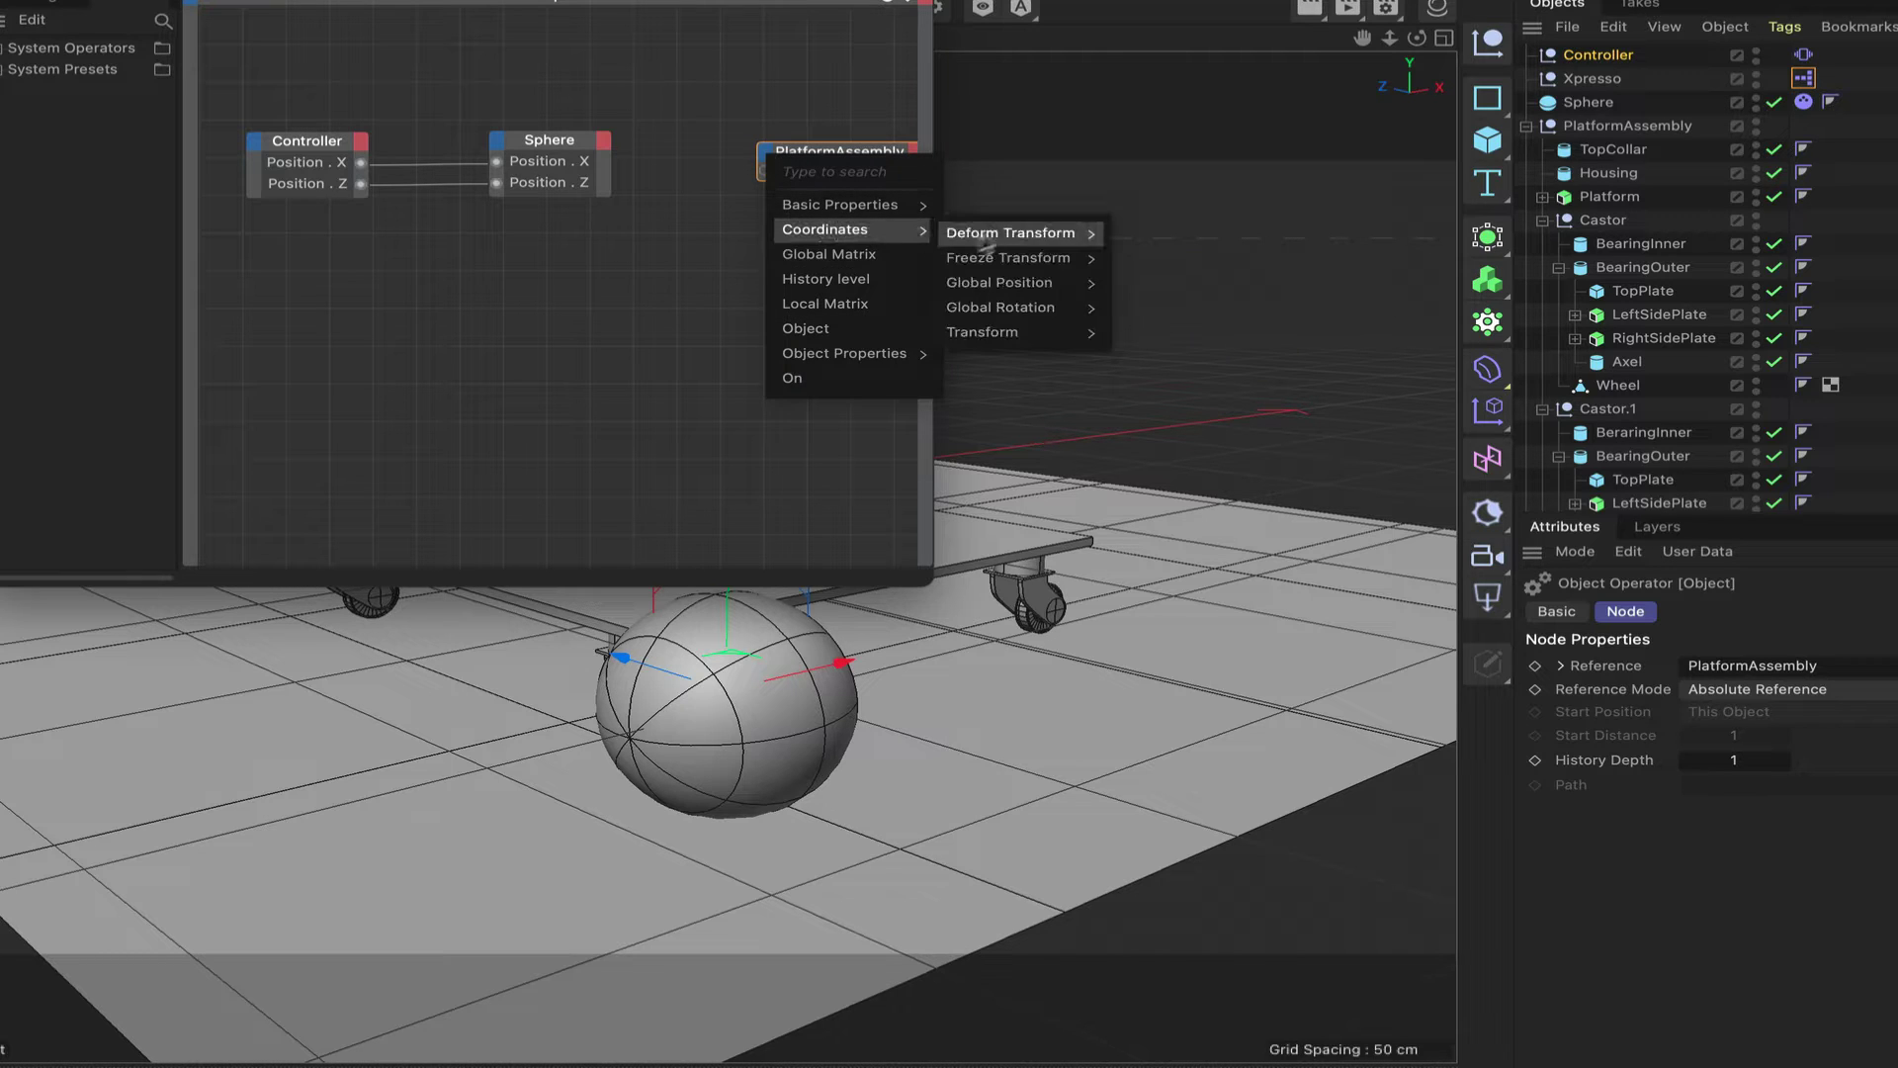
pyautogui.moveTo(1028, 332)
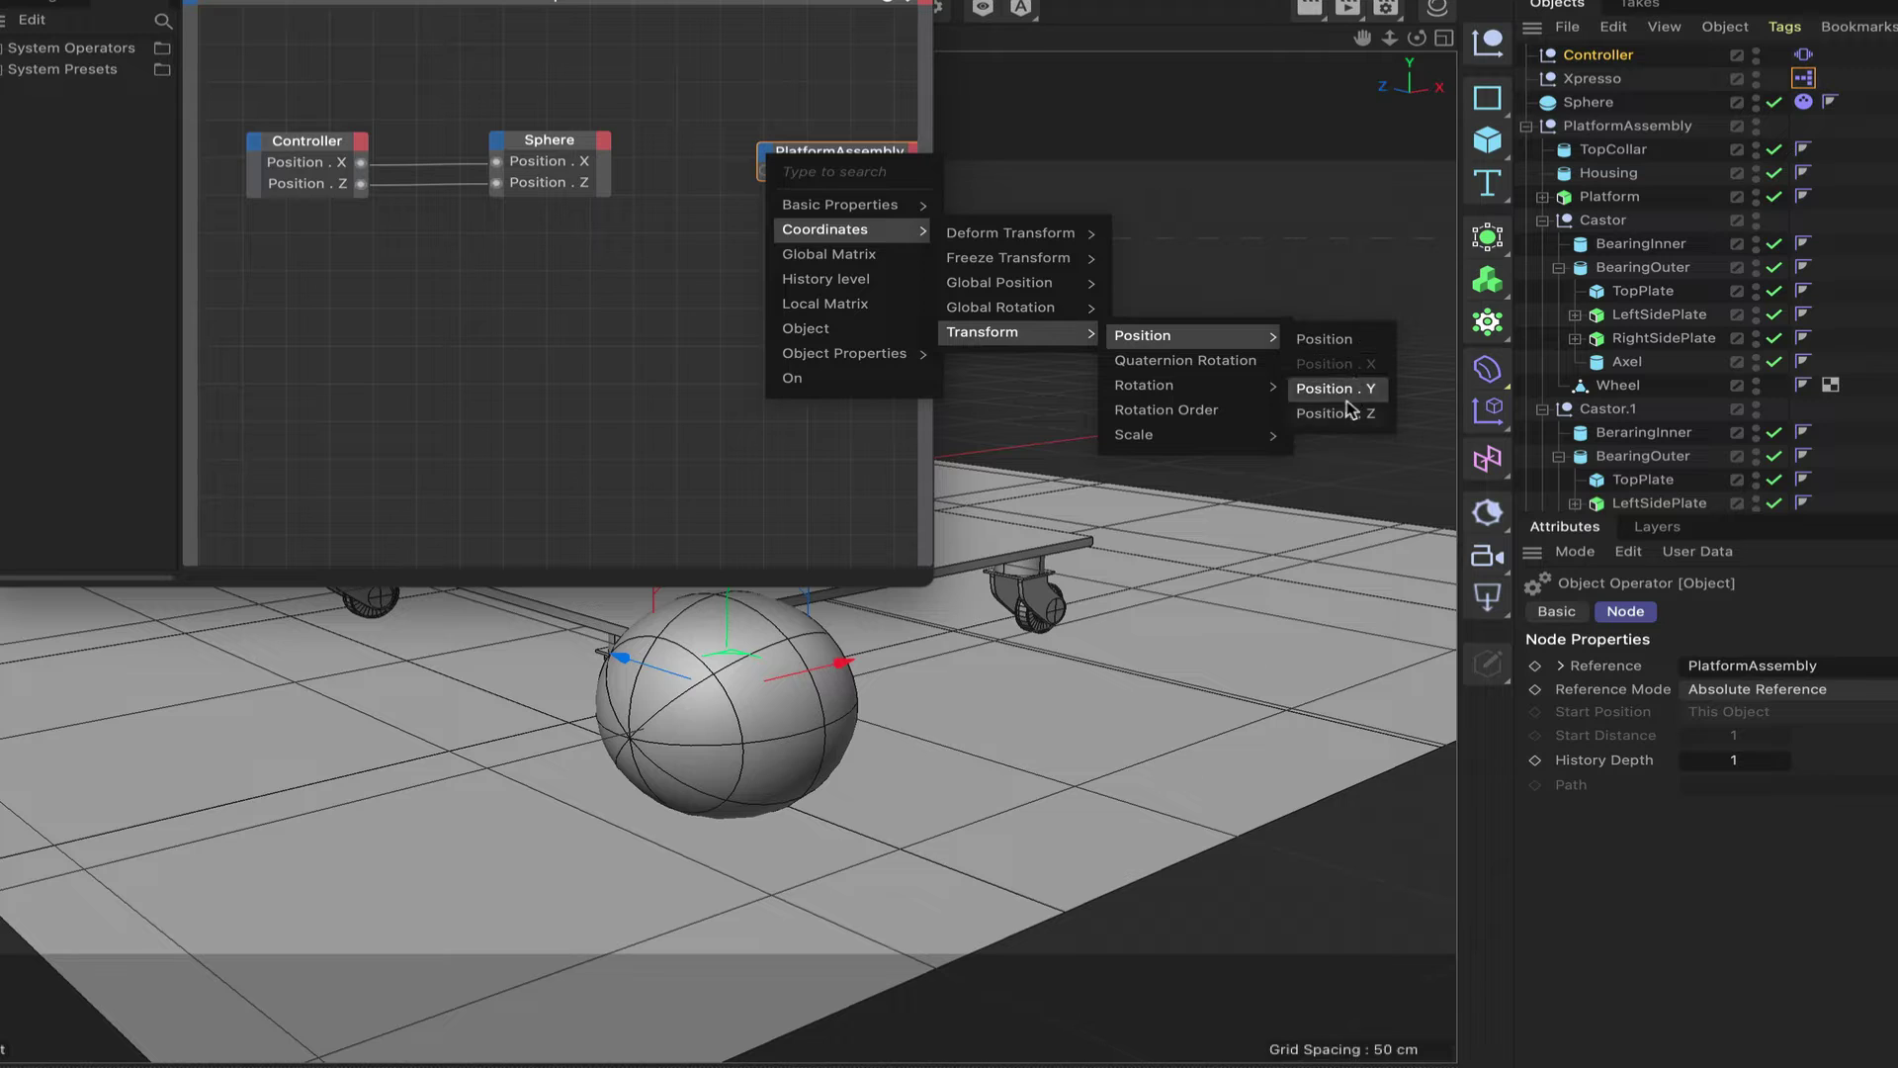
pyautogui.click(1330, 401)
pyautogui.moveTo(870, 154); pyautogui.dragTo(892, 145)
# - Move the Sphere node closer to the Controller node and add a Transform Position X output to it
pyautogui.moveTo(568, 145); pyautogui.dragTo(526, 148)
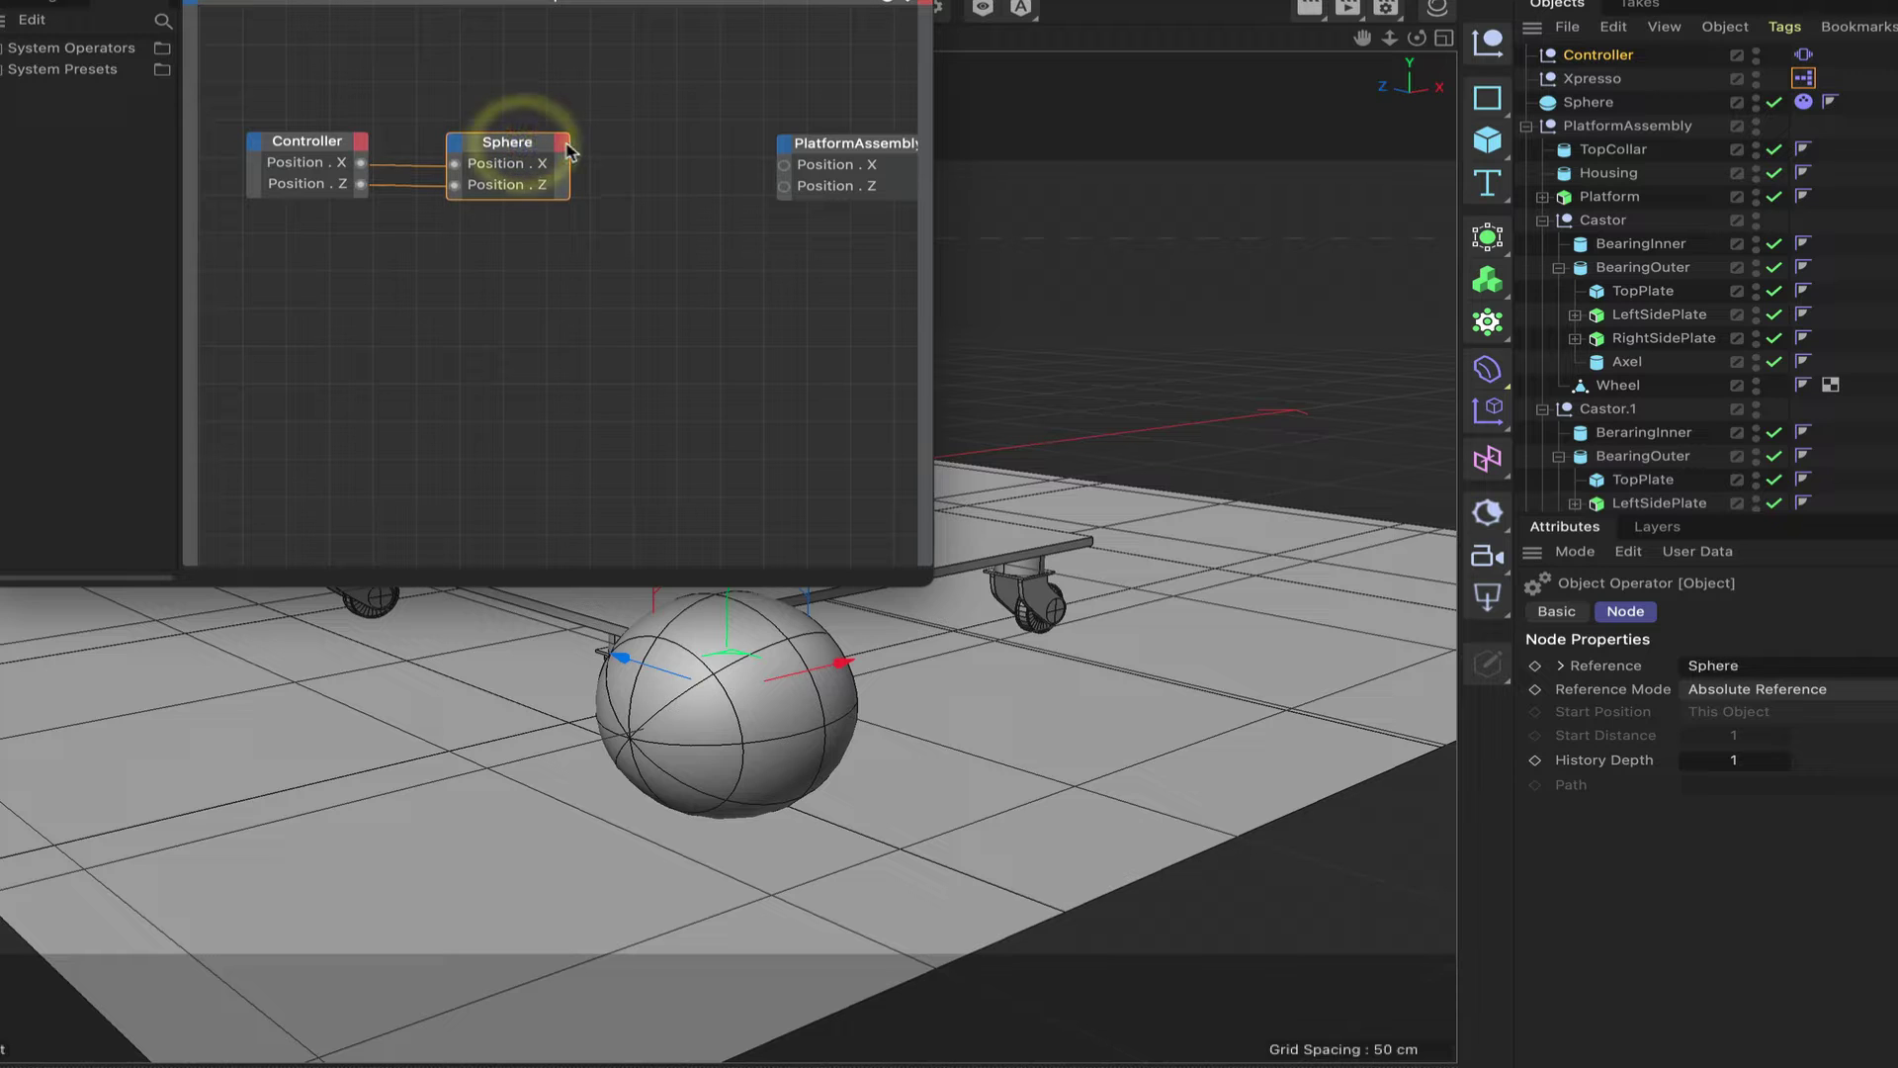
pyautogui.click(563, 143)
pyautogui.moveTo(624, 221)
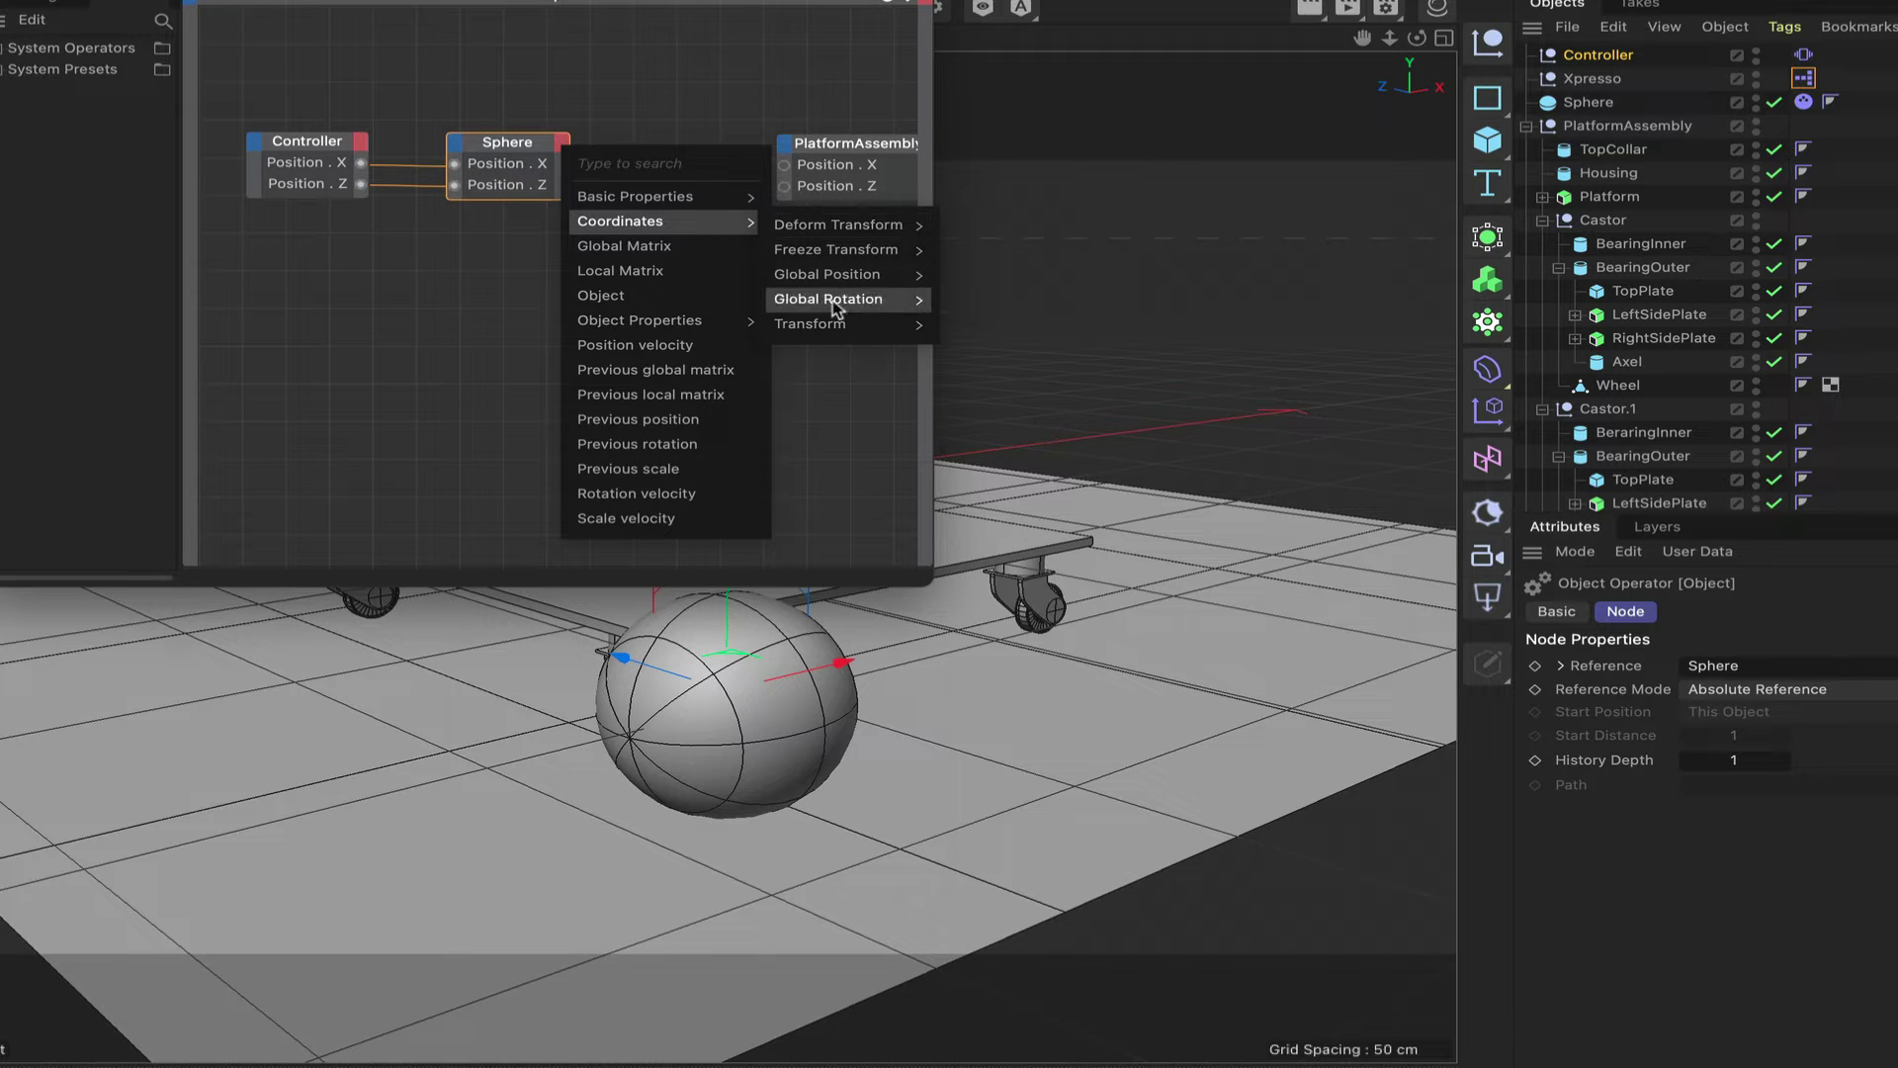
pyautogui.moveTo(850, 323)
pyautogui.moveTo(1023, 336)
pyautogui.click(1167, 356)
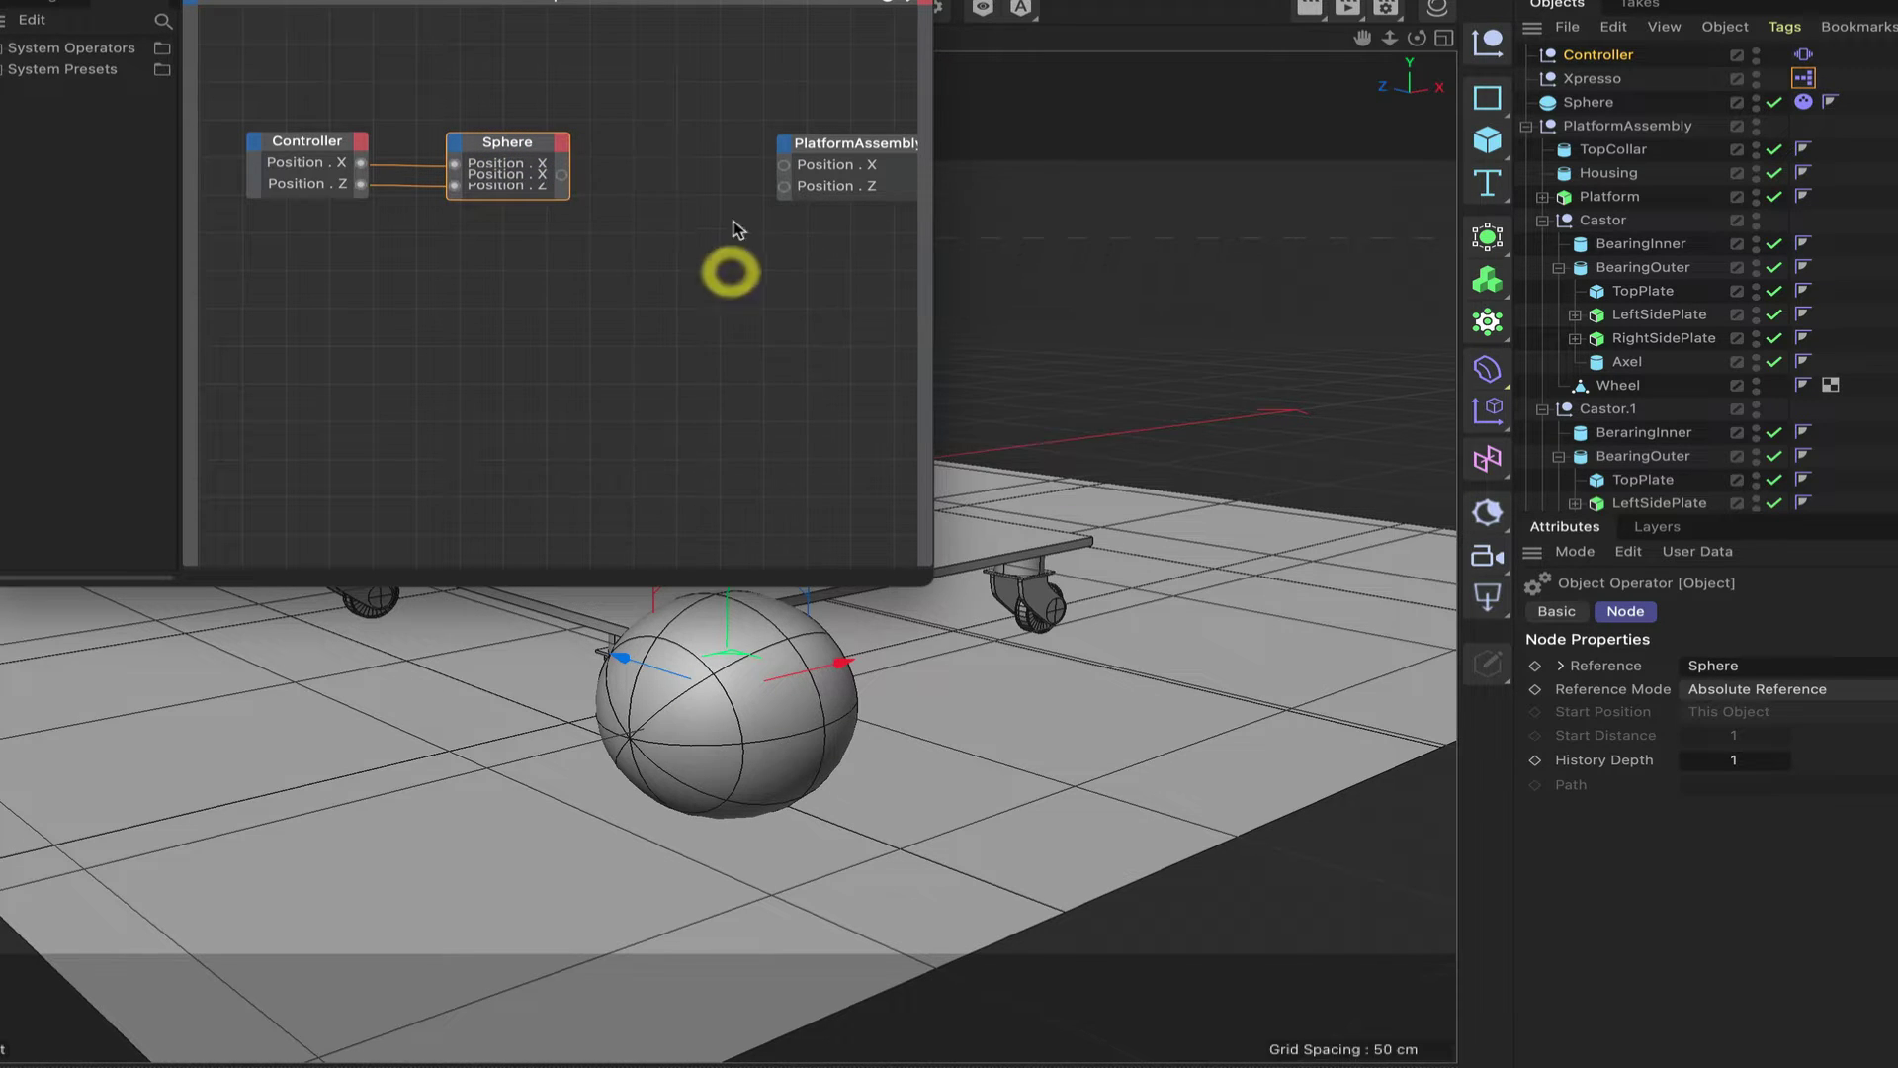
# - Add a Transform Position Z output to the Sphere node and expand the node to fit its ports
pyautogui.click(560, 145)
pyautogui.moveTo(615, 220)
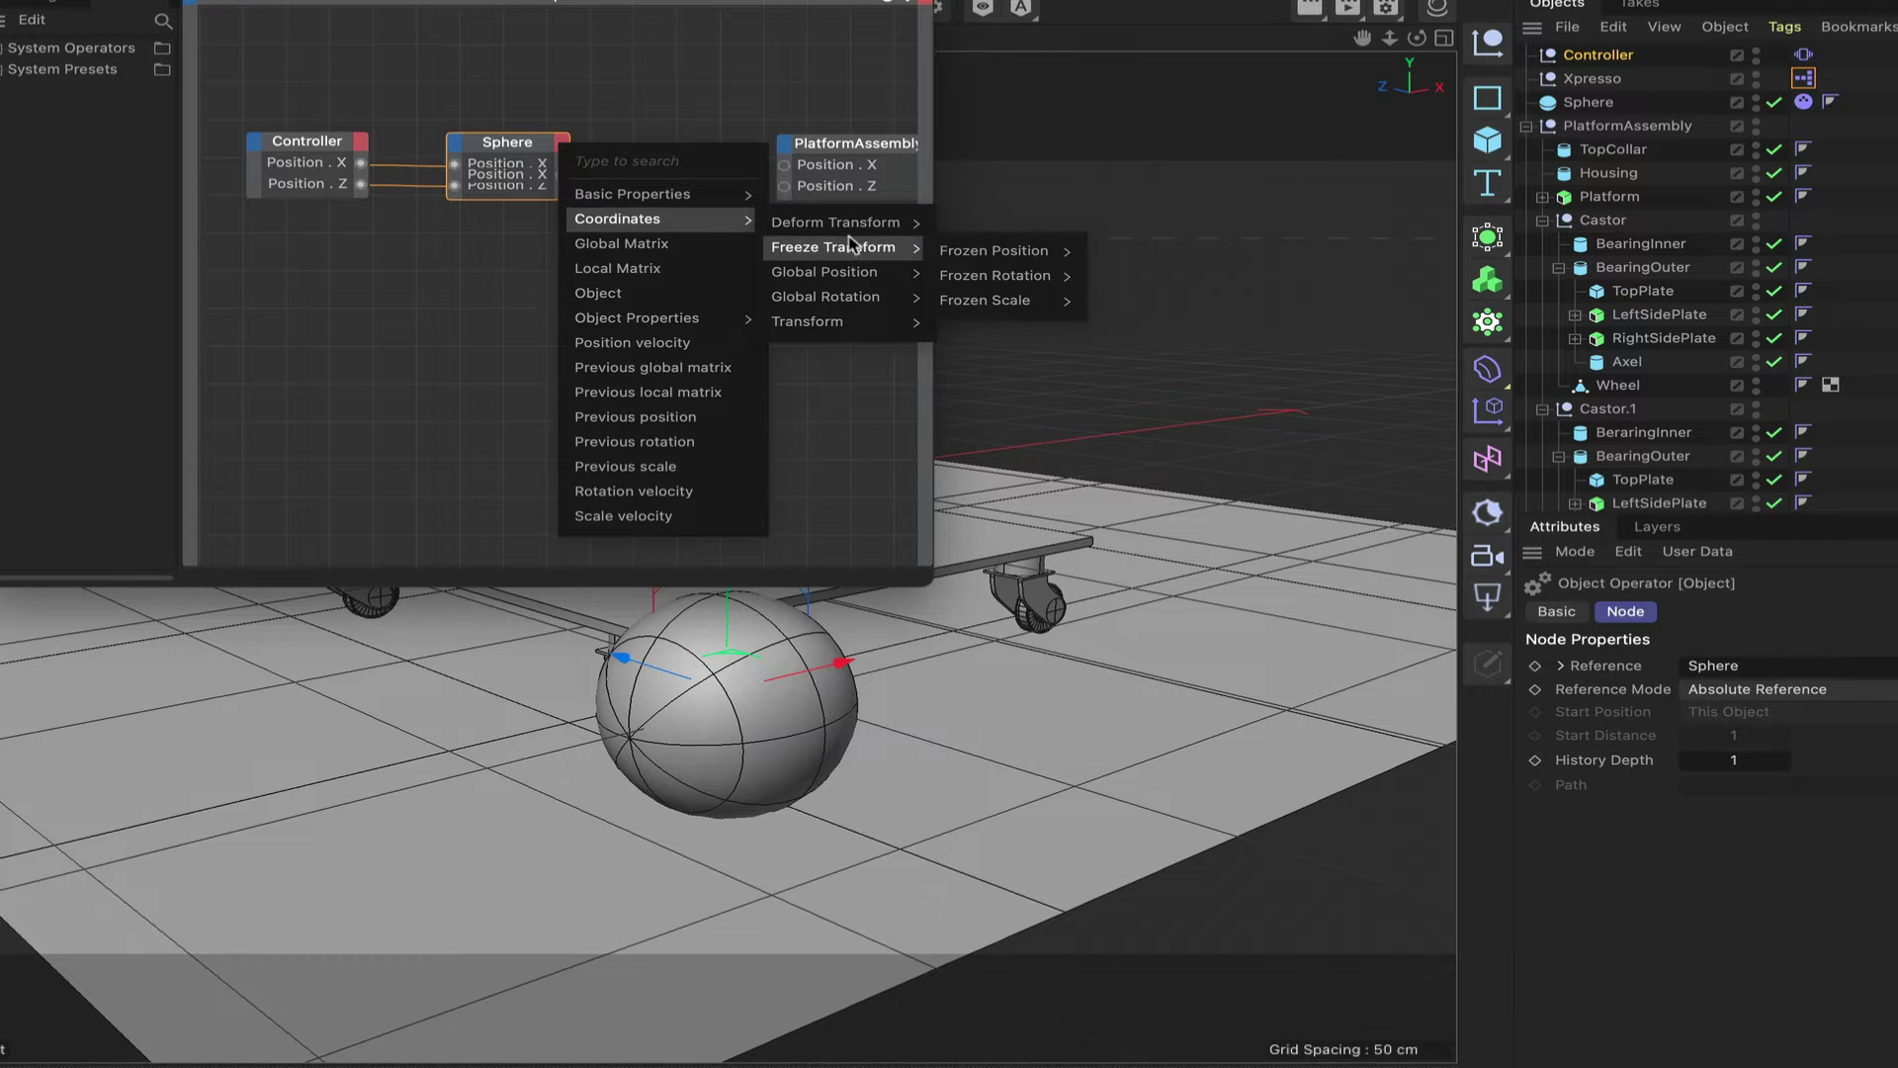
pyautogui.moveTo(859, 323)
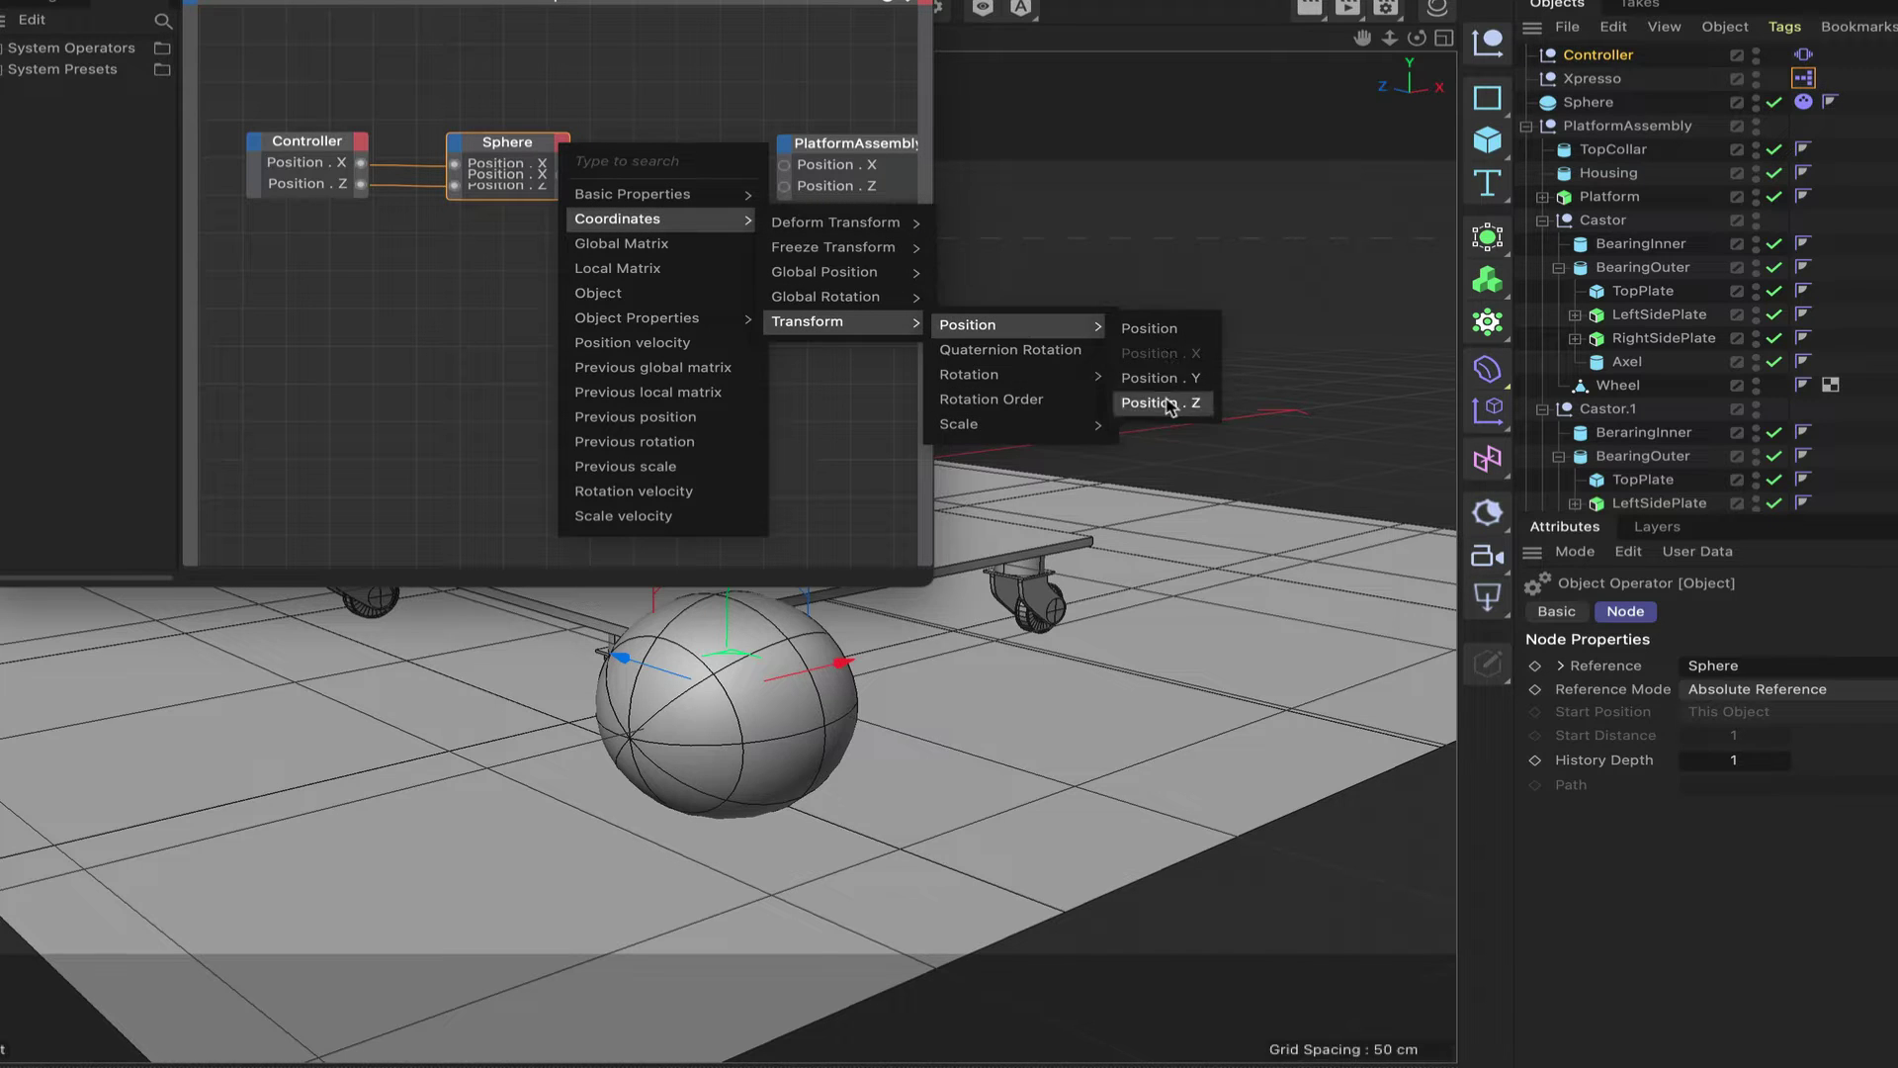
pyautogui.click(1167, 402)
pyautogui.click(767, 233)
pyautogui.click(533, 148)
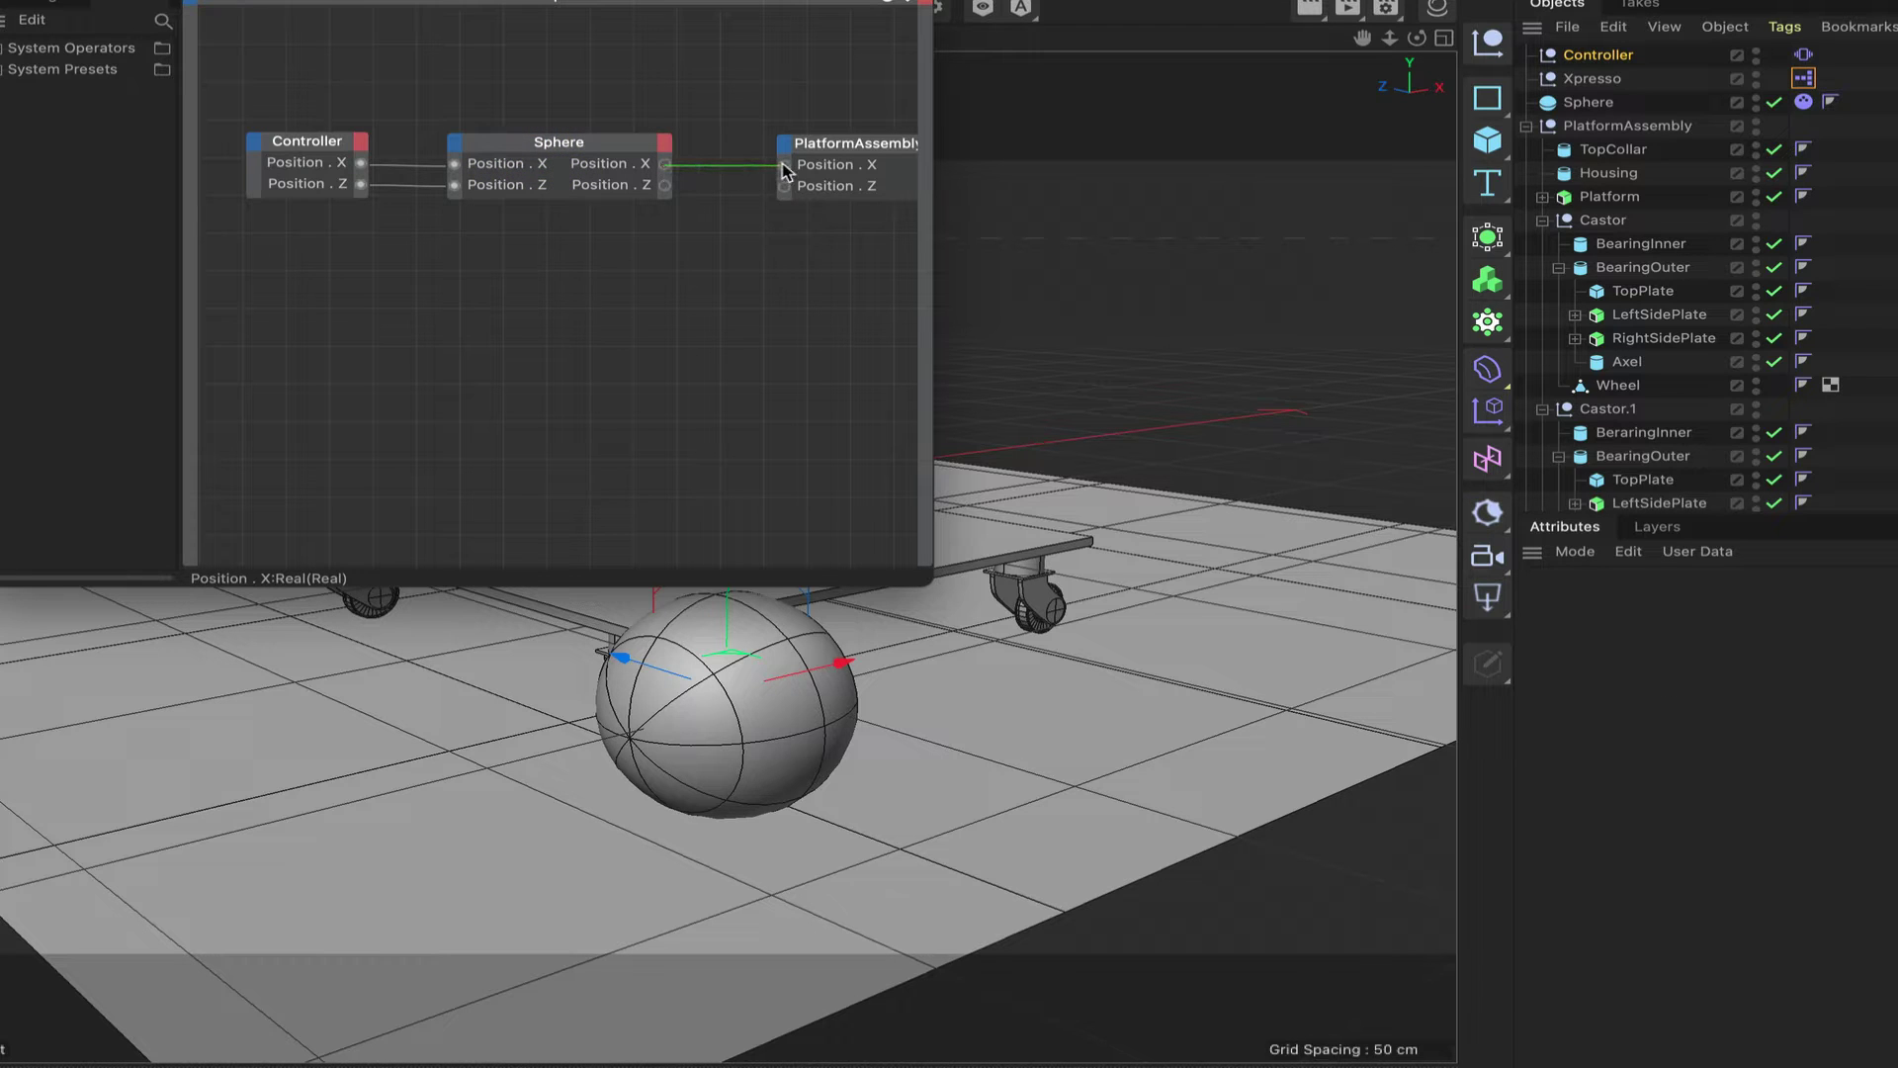
# - Connect the Sphere node's Position X and Z outputs to the matching PlatformAssembly inputs and close the XPresso editor
pyautogui.moveTo(785, 170); pyautogui.dragTo(778, 167)
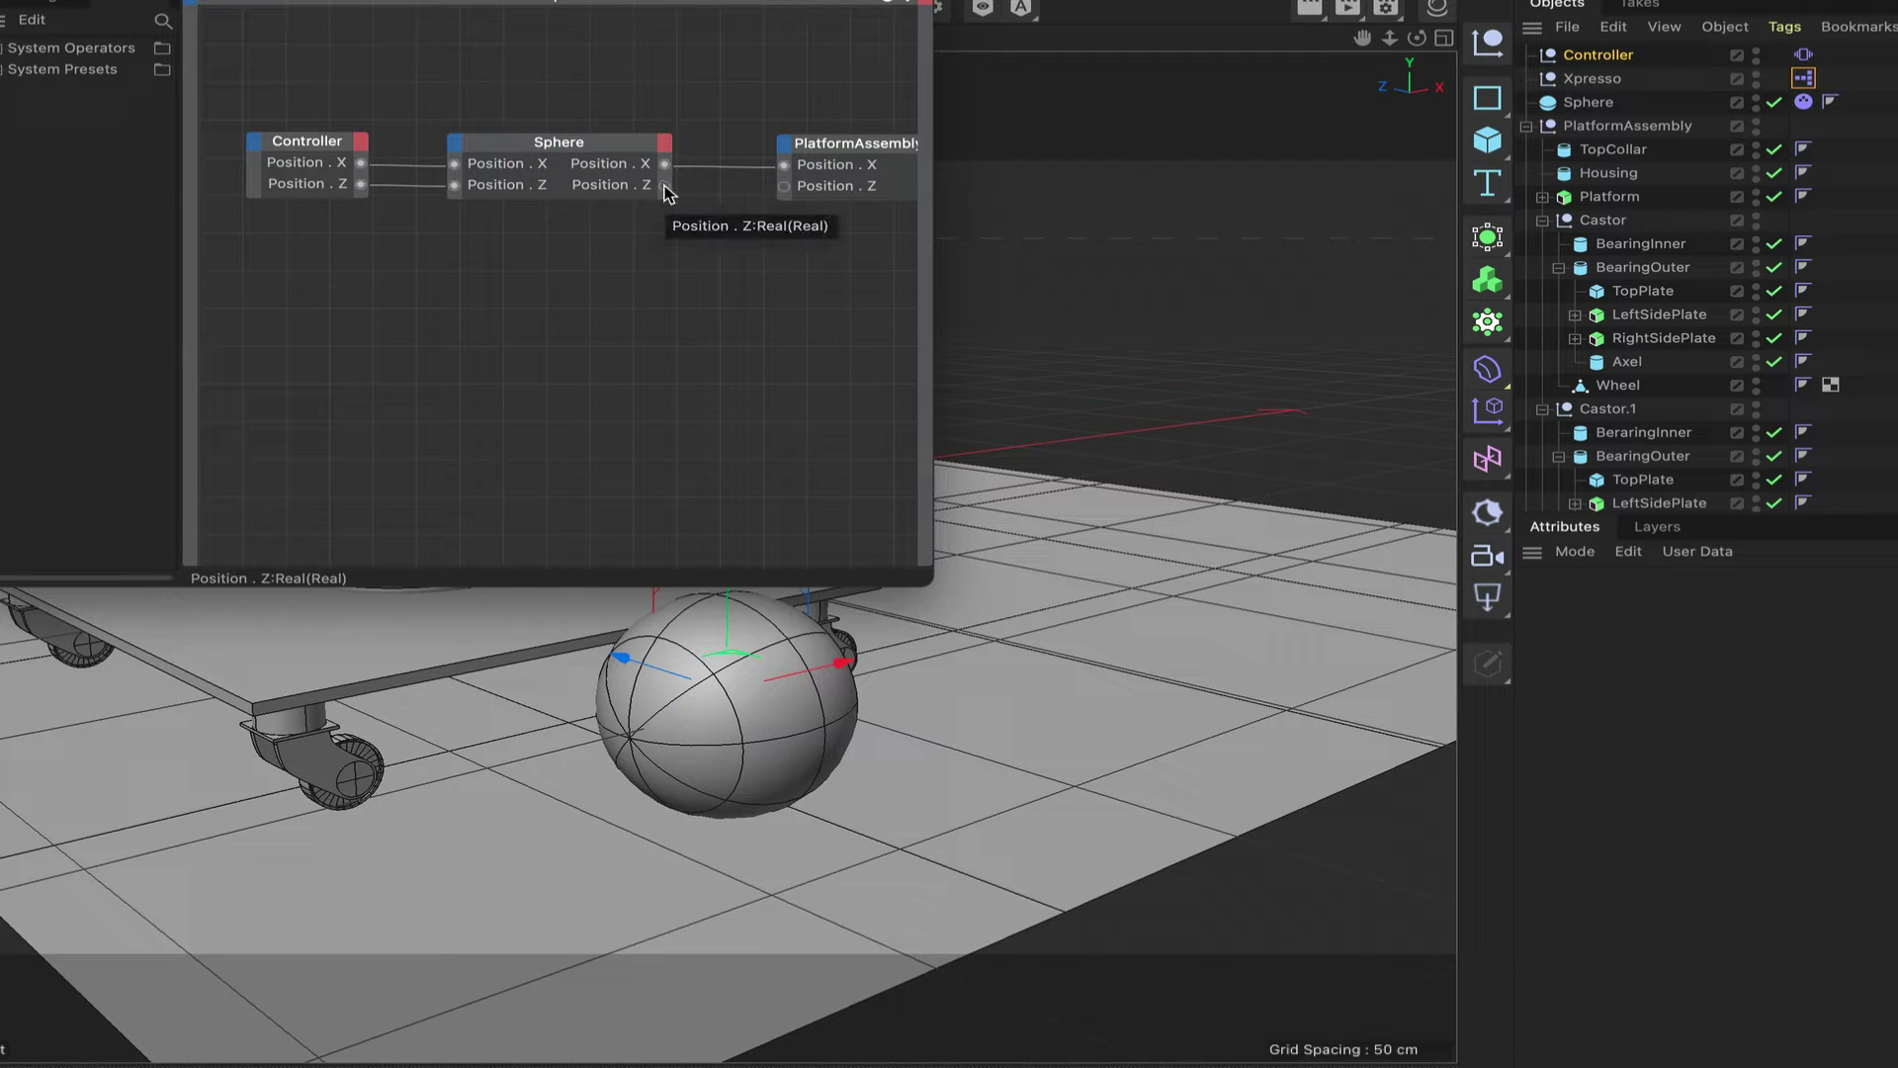
pyautogui.moveTo(790, 193); pyautogui.dragTo(784, 186)
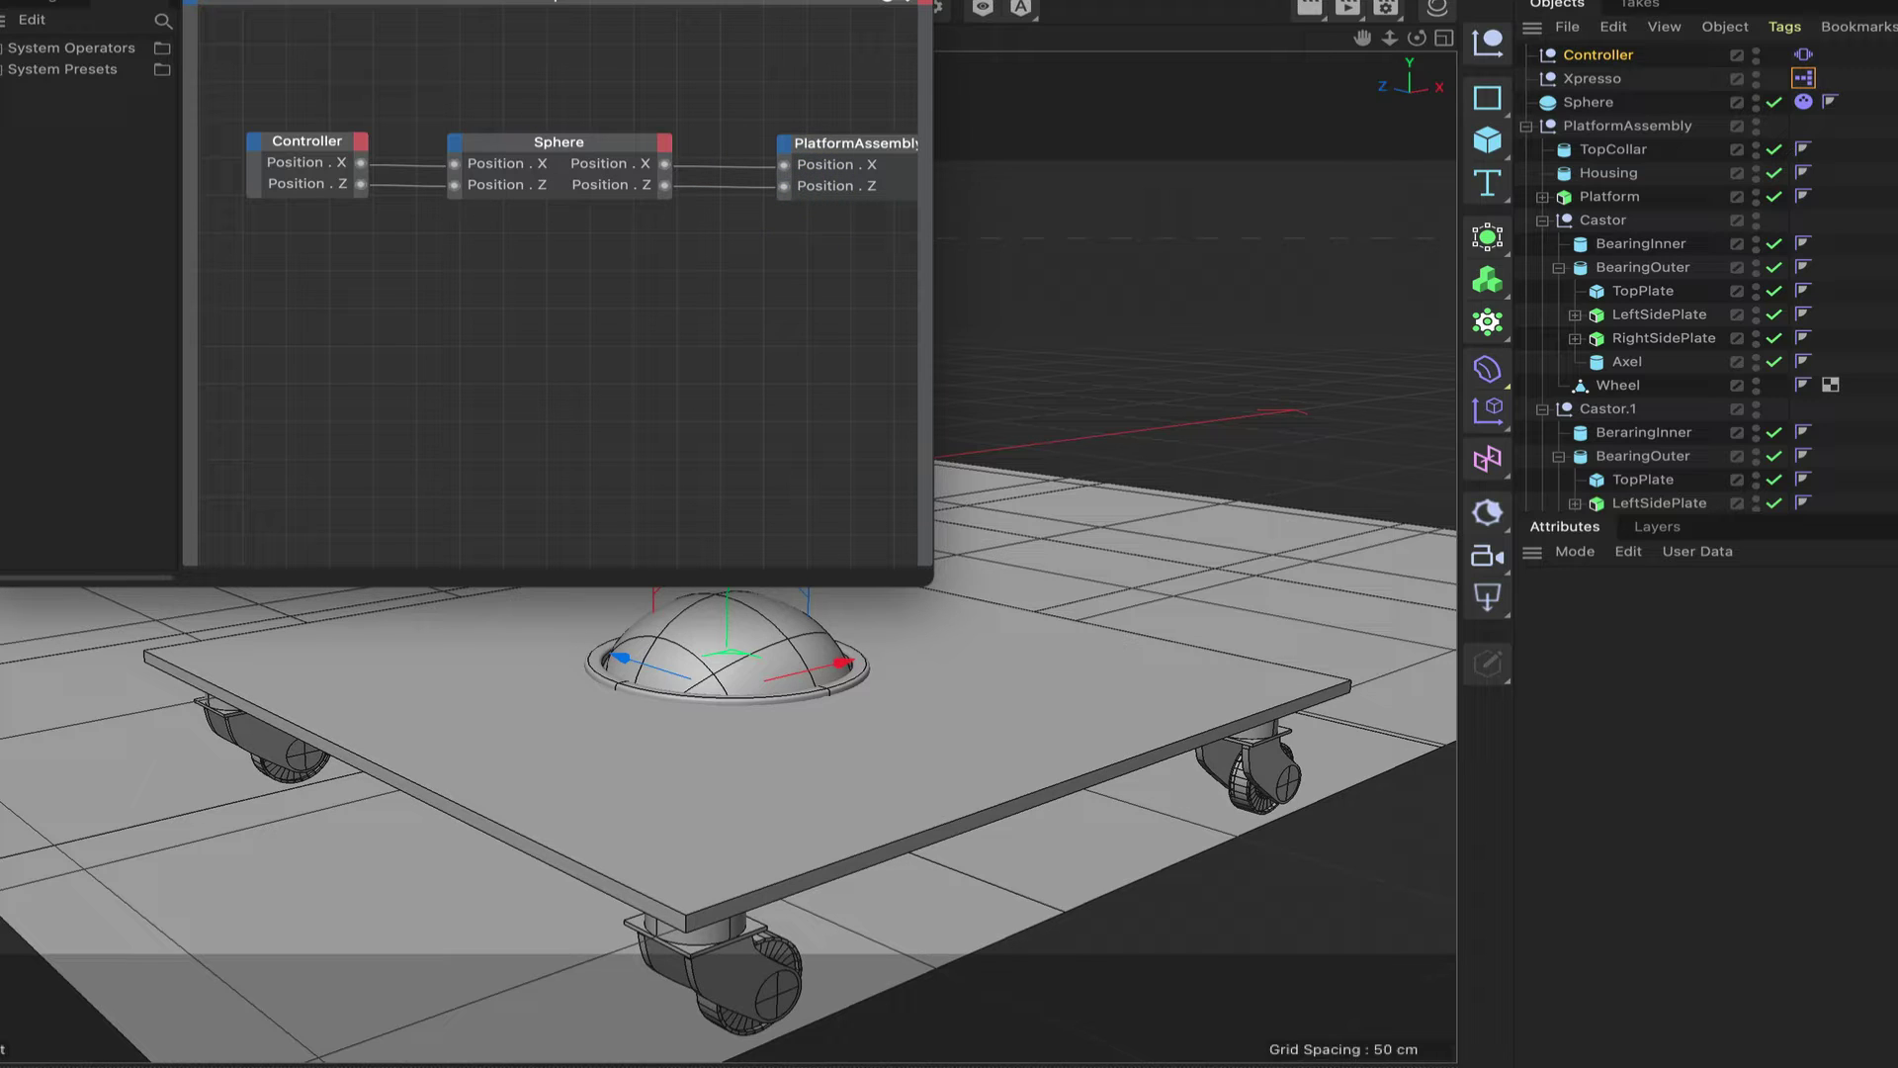
pyautogui.click(128, 15)
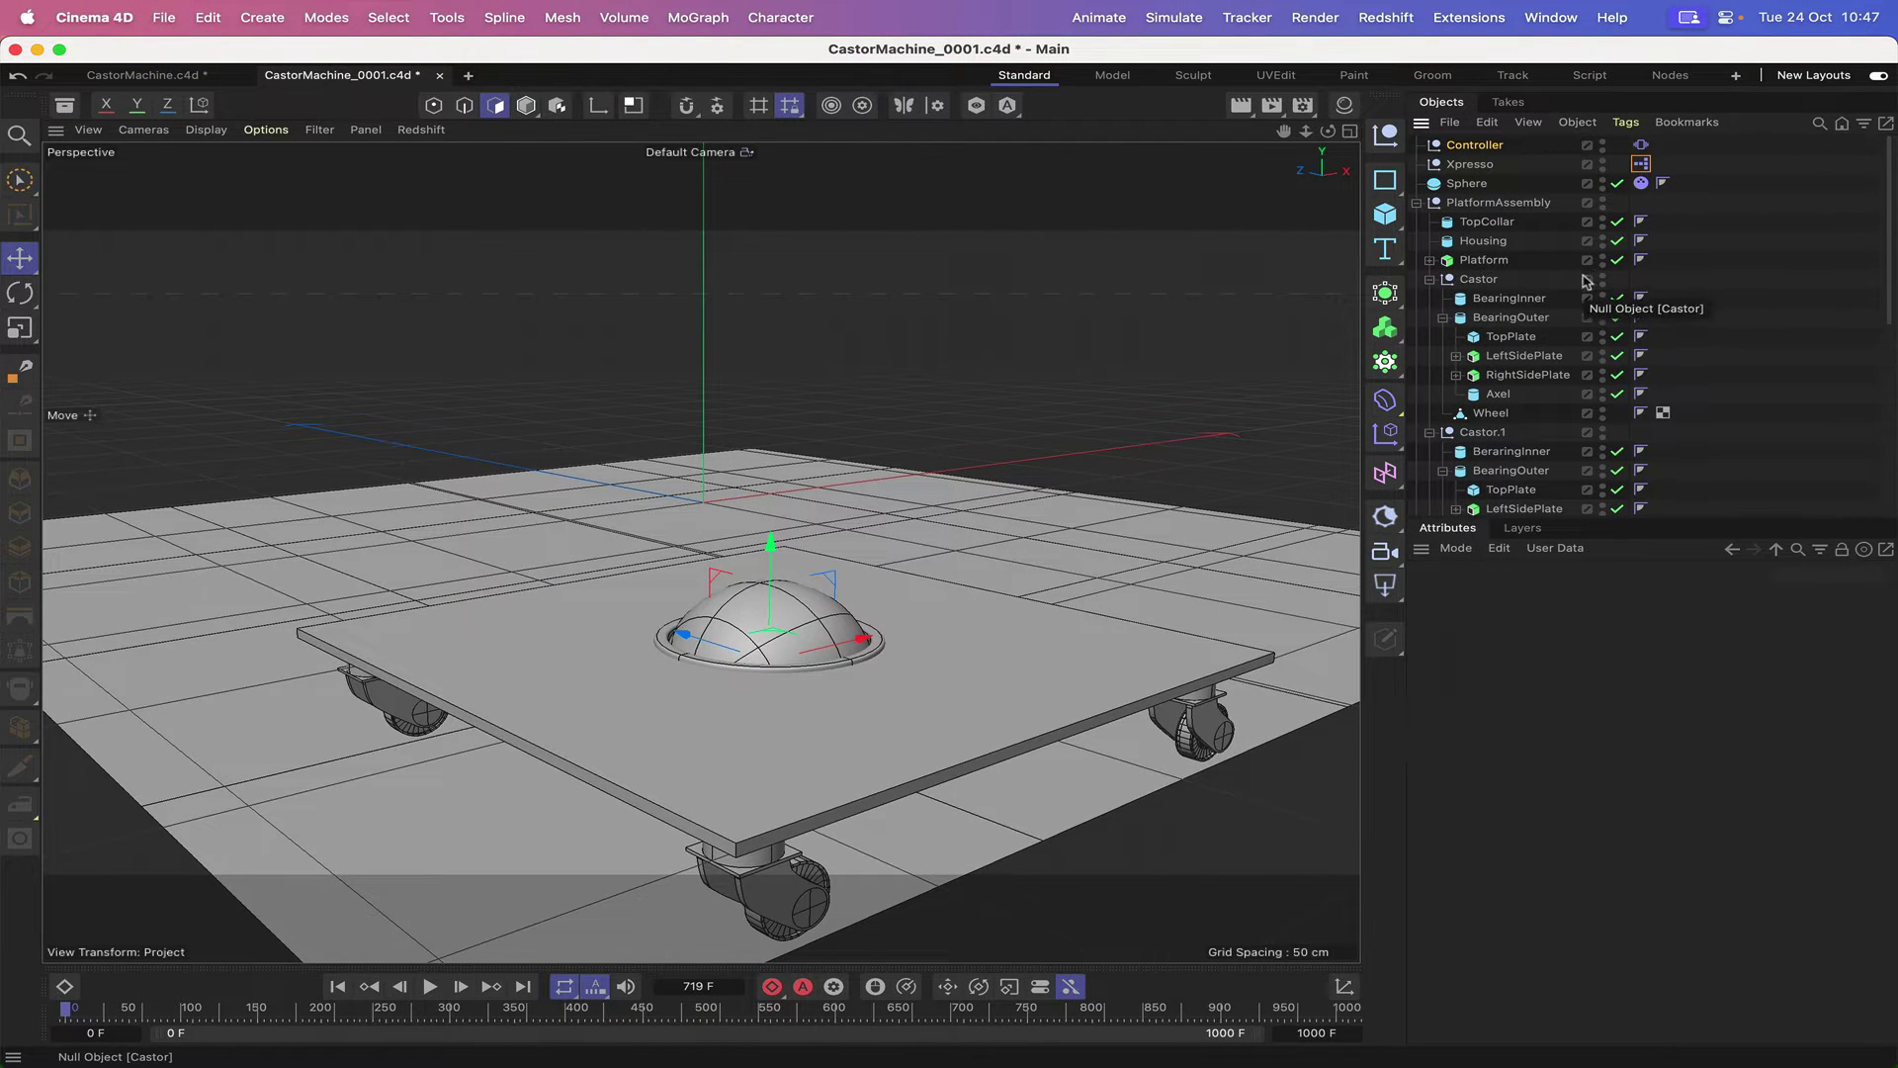
# - Hide PlatformAssembly in viewport and renderer, force only its Platform visible in the viewport, and play the animation to check the motion
pyautogui.click(1603, 203)
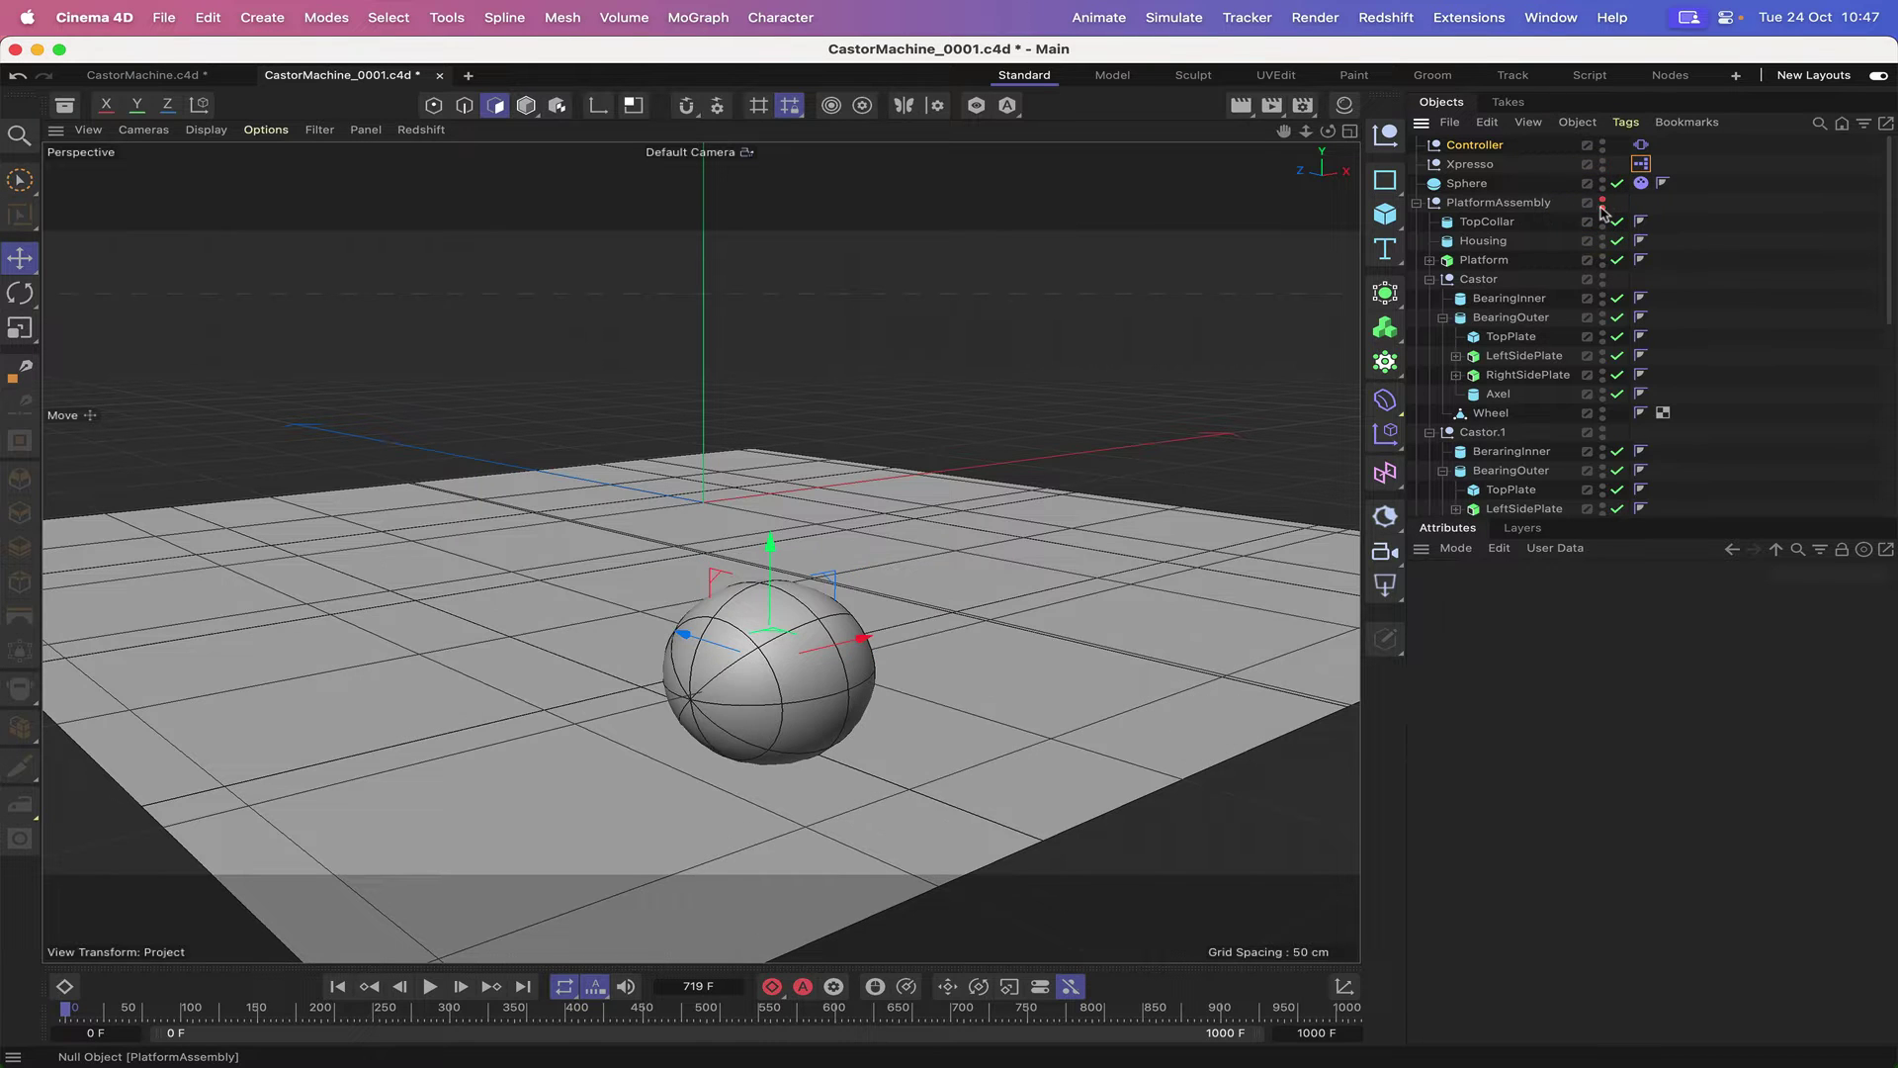
pyautogui.click(1603, 206)
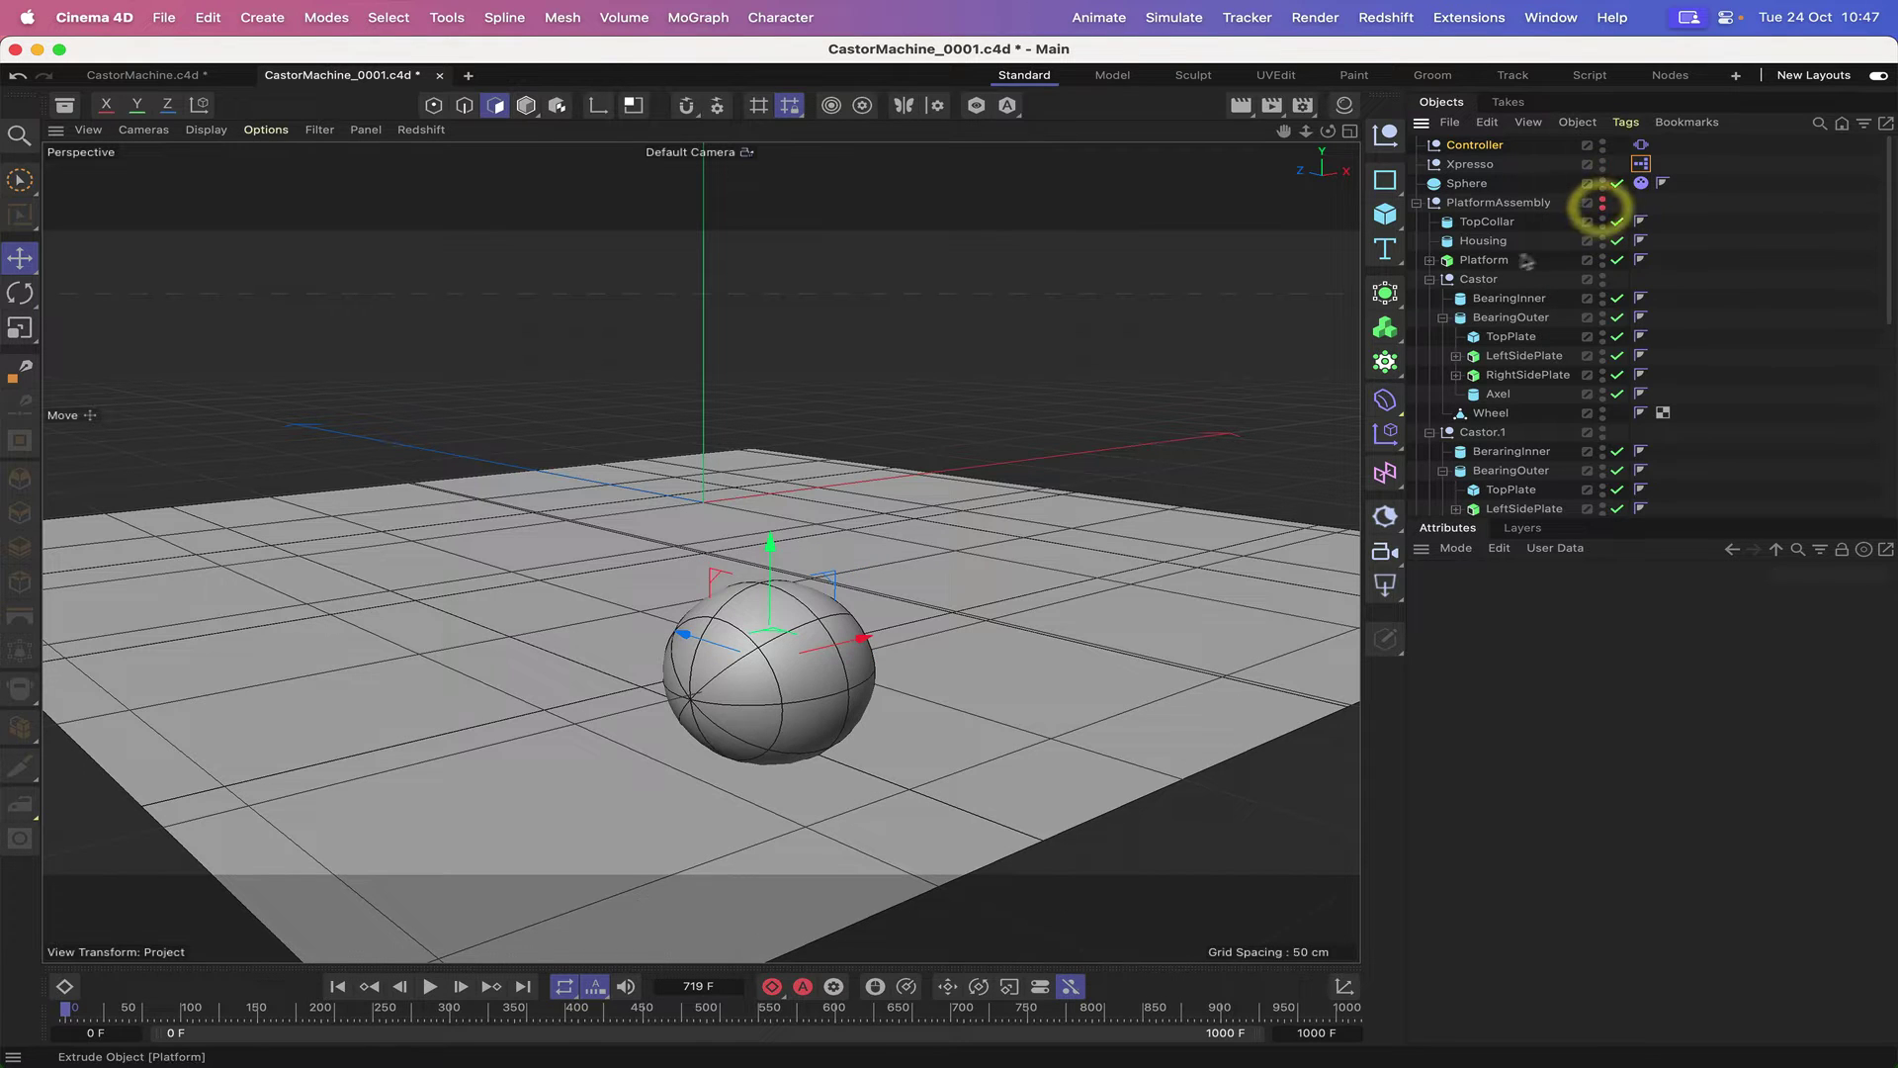
pyautogui.click(1603, 256)
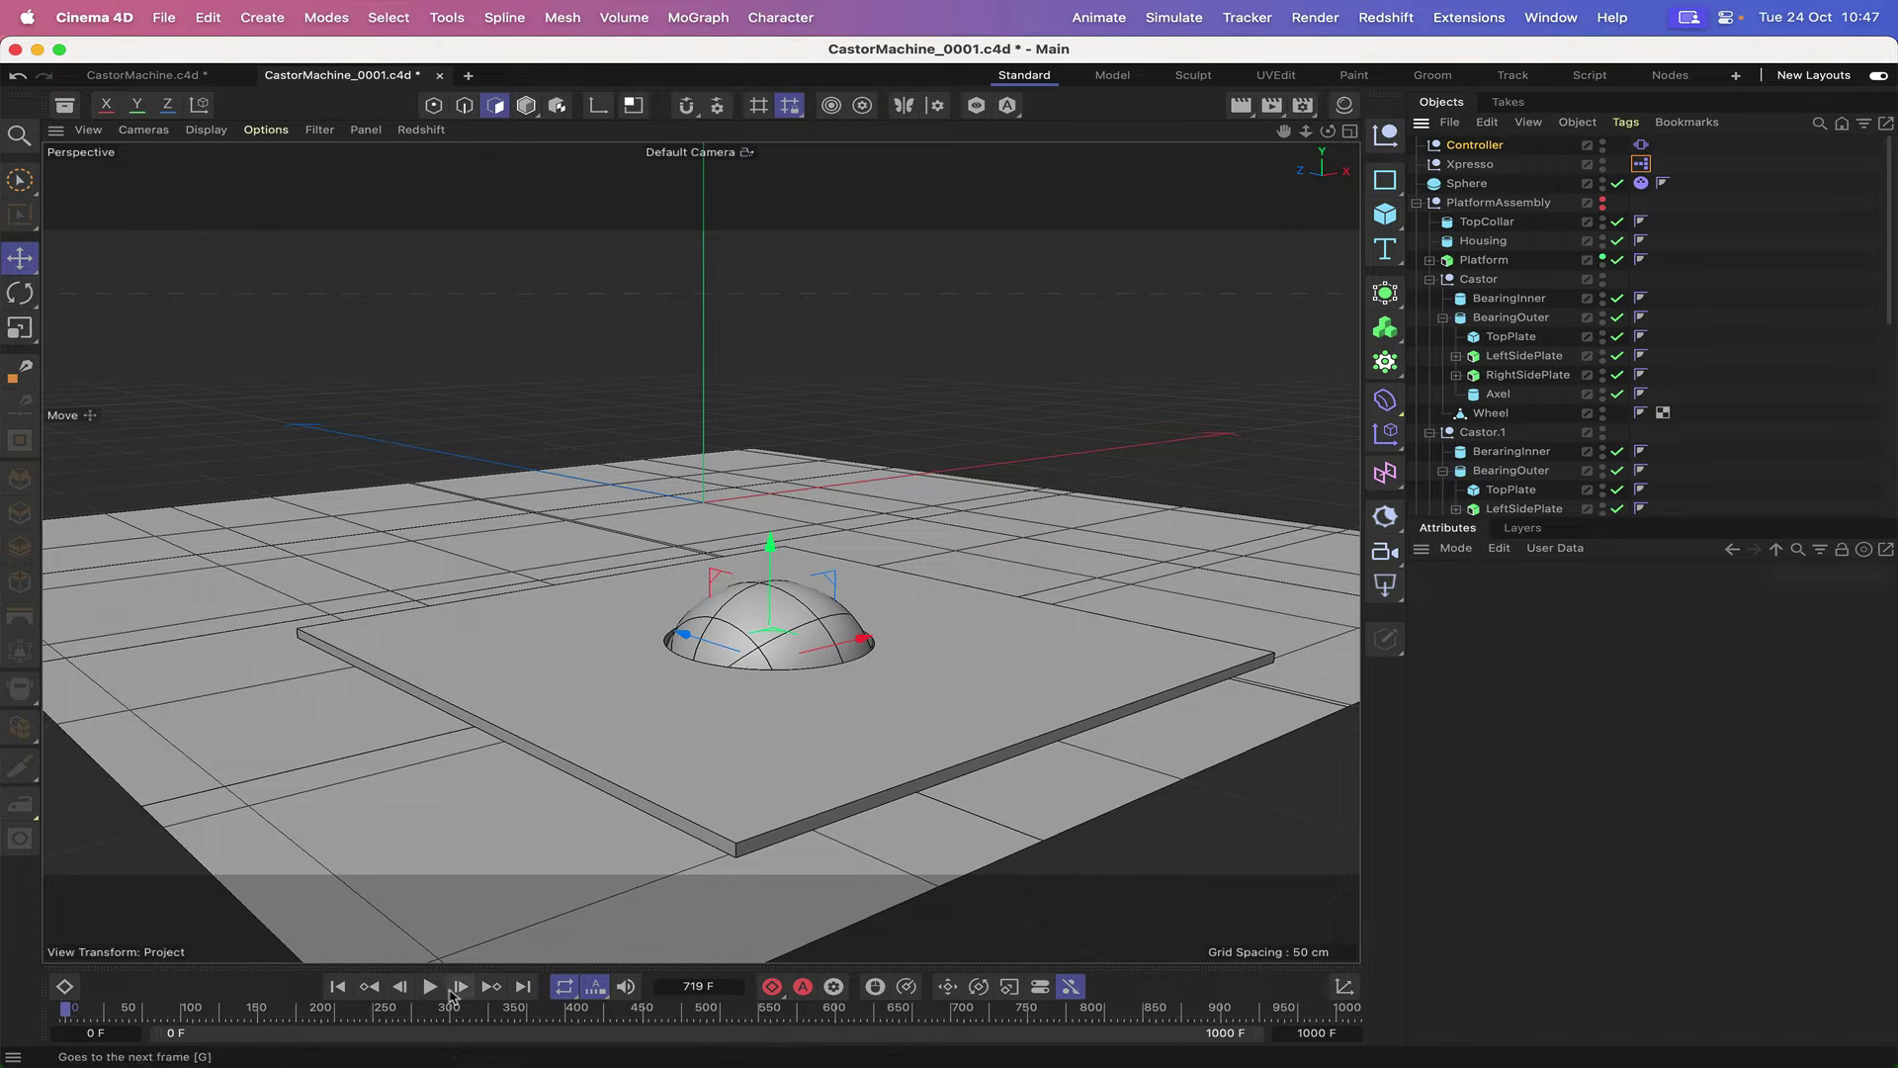
pyautogui.click(431, 986)
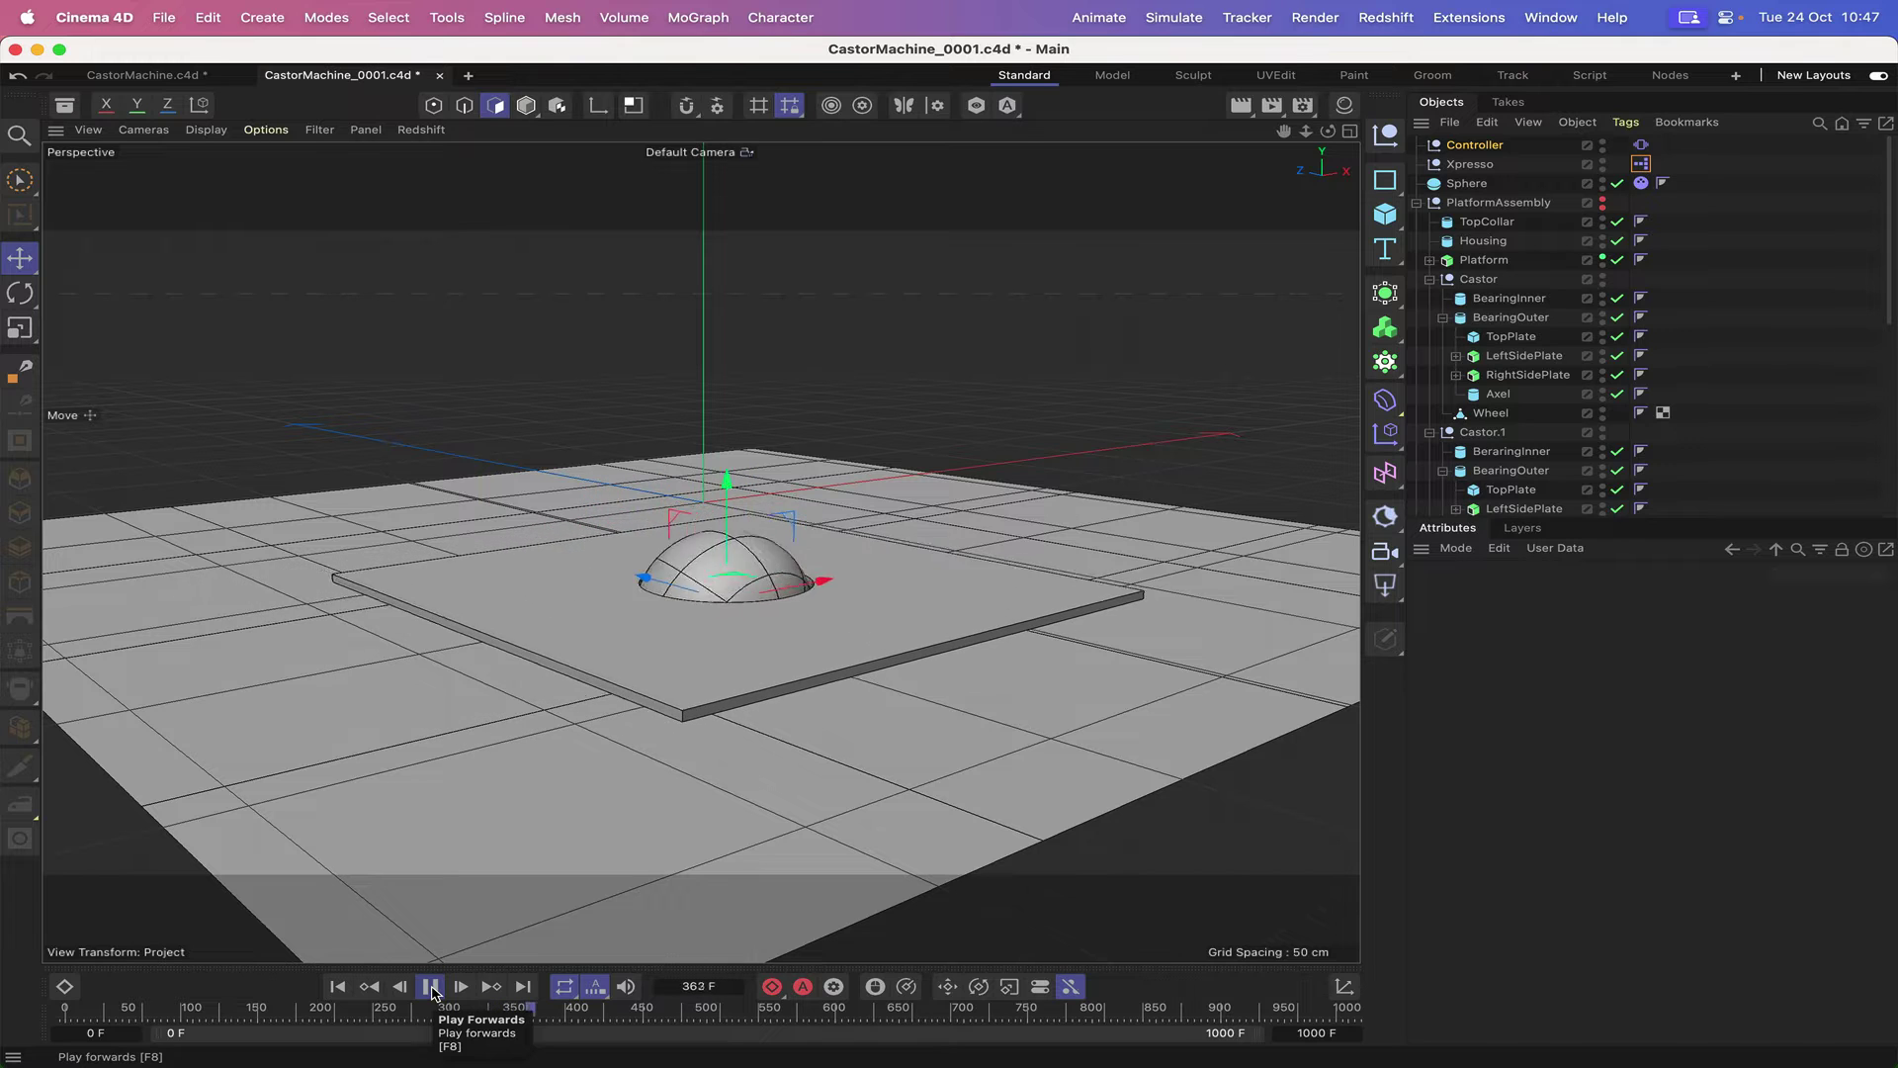
pyautogui.click(432, 987)
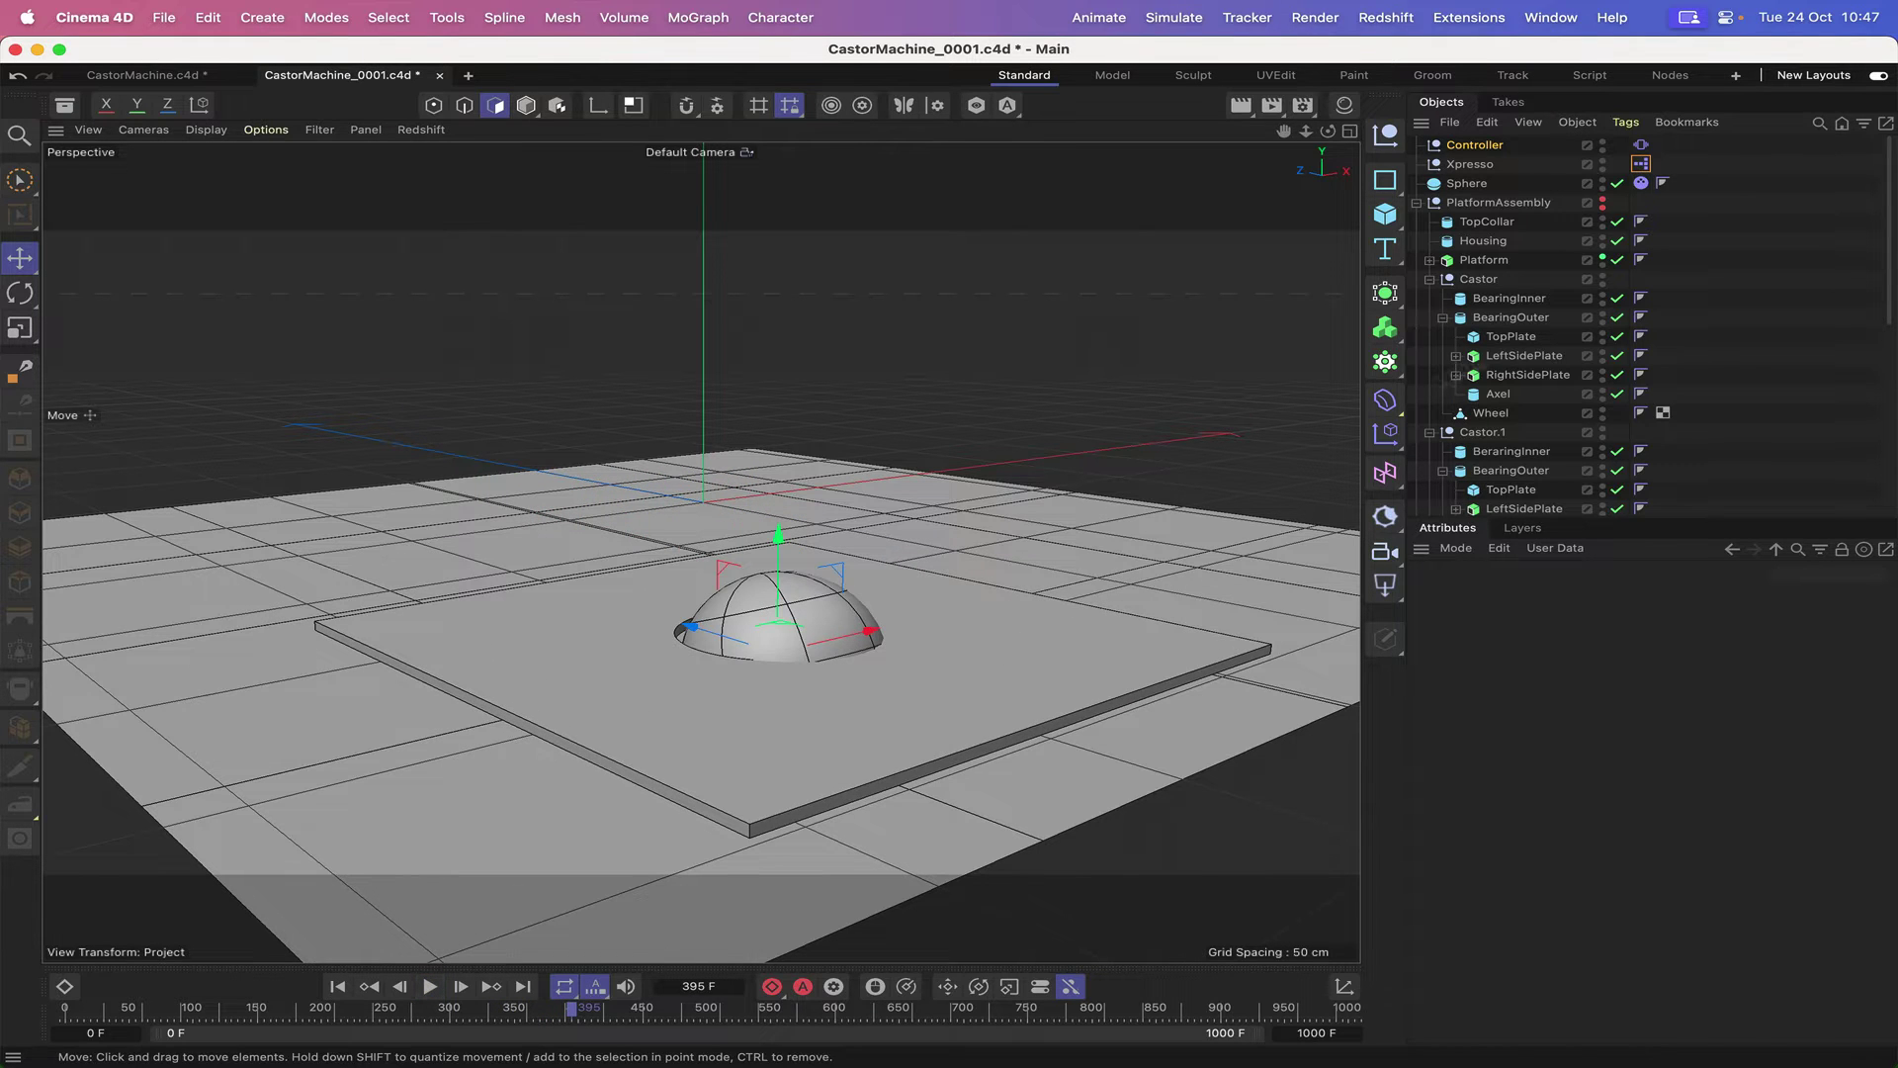
# - Set the Sphere dynamics tag's Follow Position and Follow Rotation to 0 and Angular Damping to 5%, and test playback from the start
pyautogui.click(1642, 184)
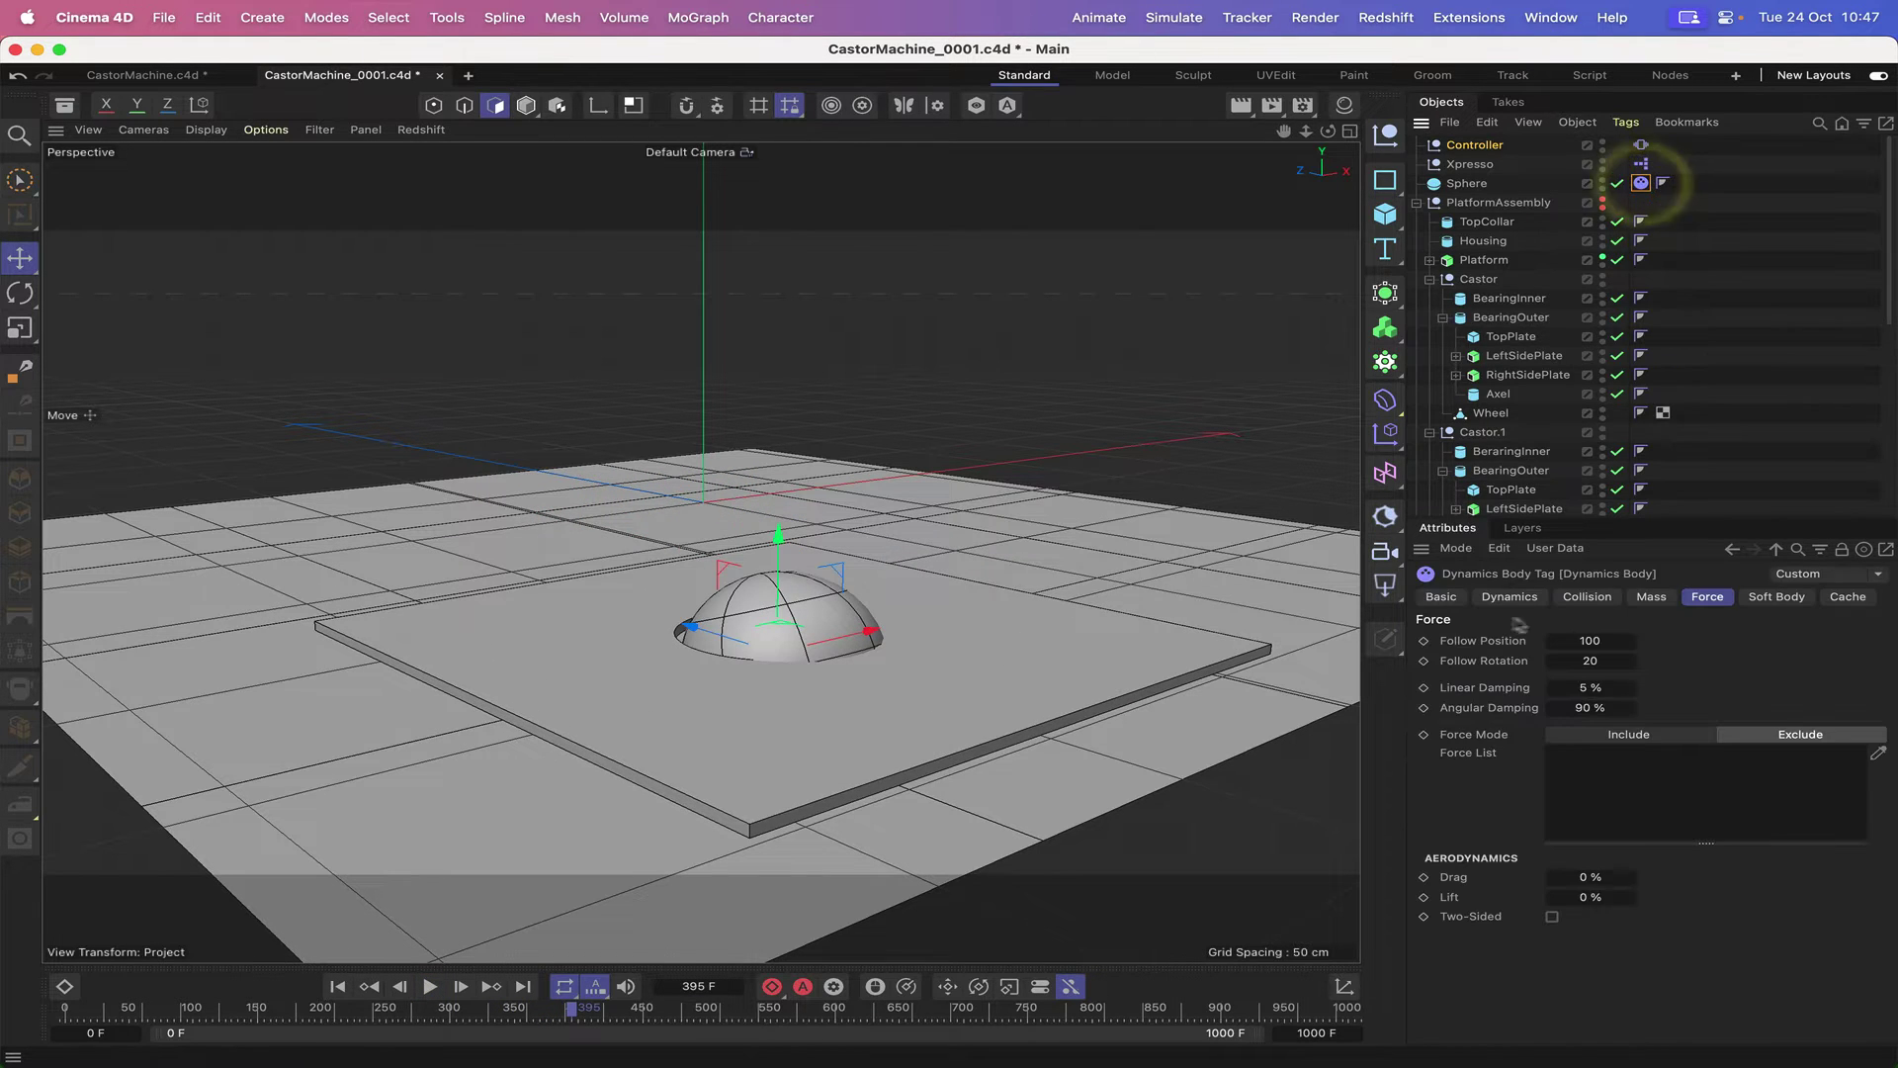
pyautogui.doubleClick(1578, 641)
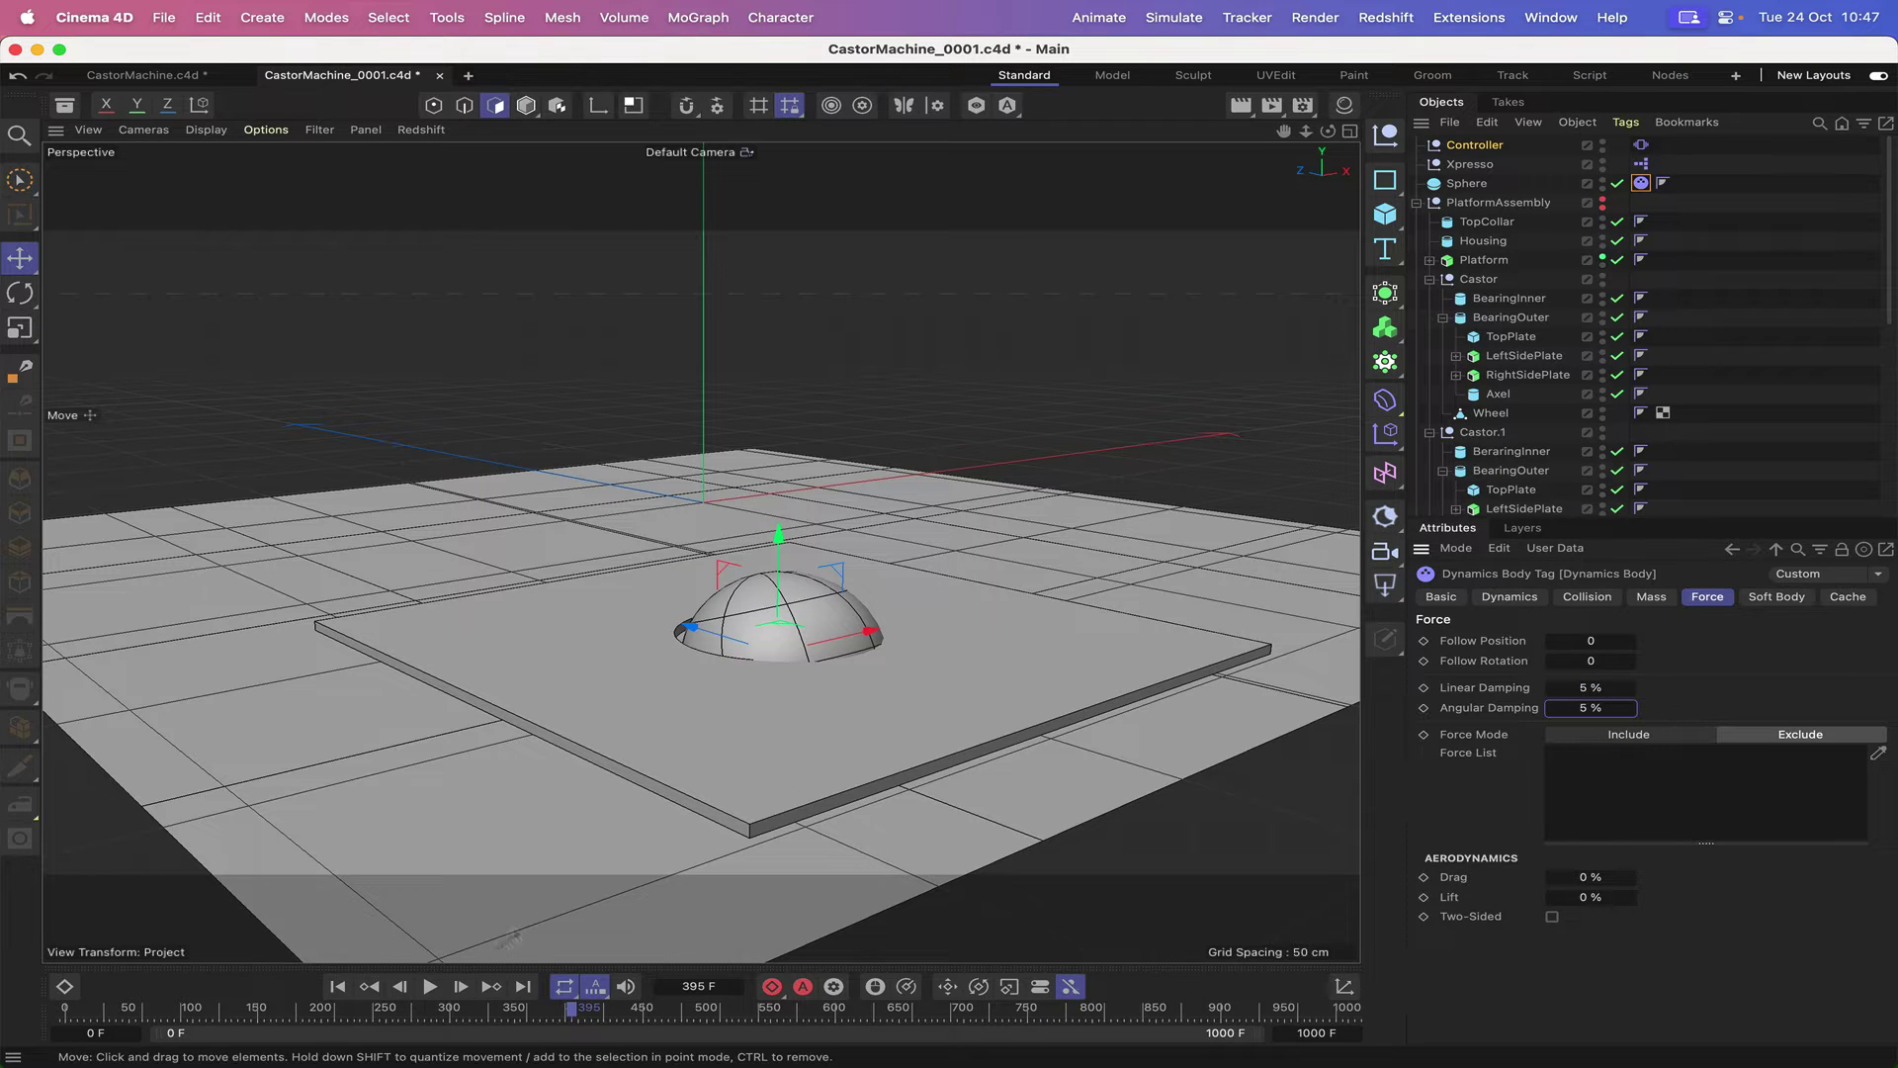
pyautogui.click(337, 986)
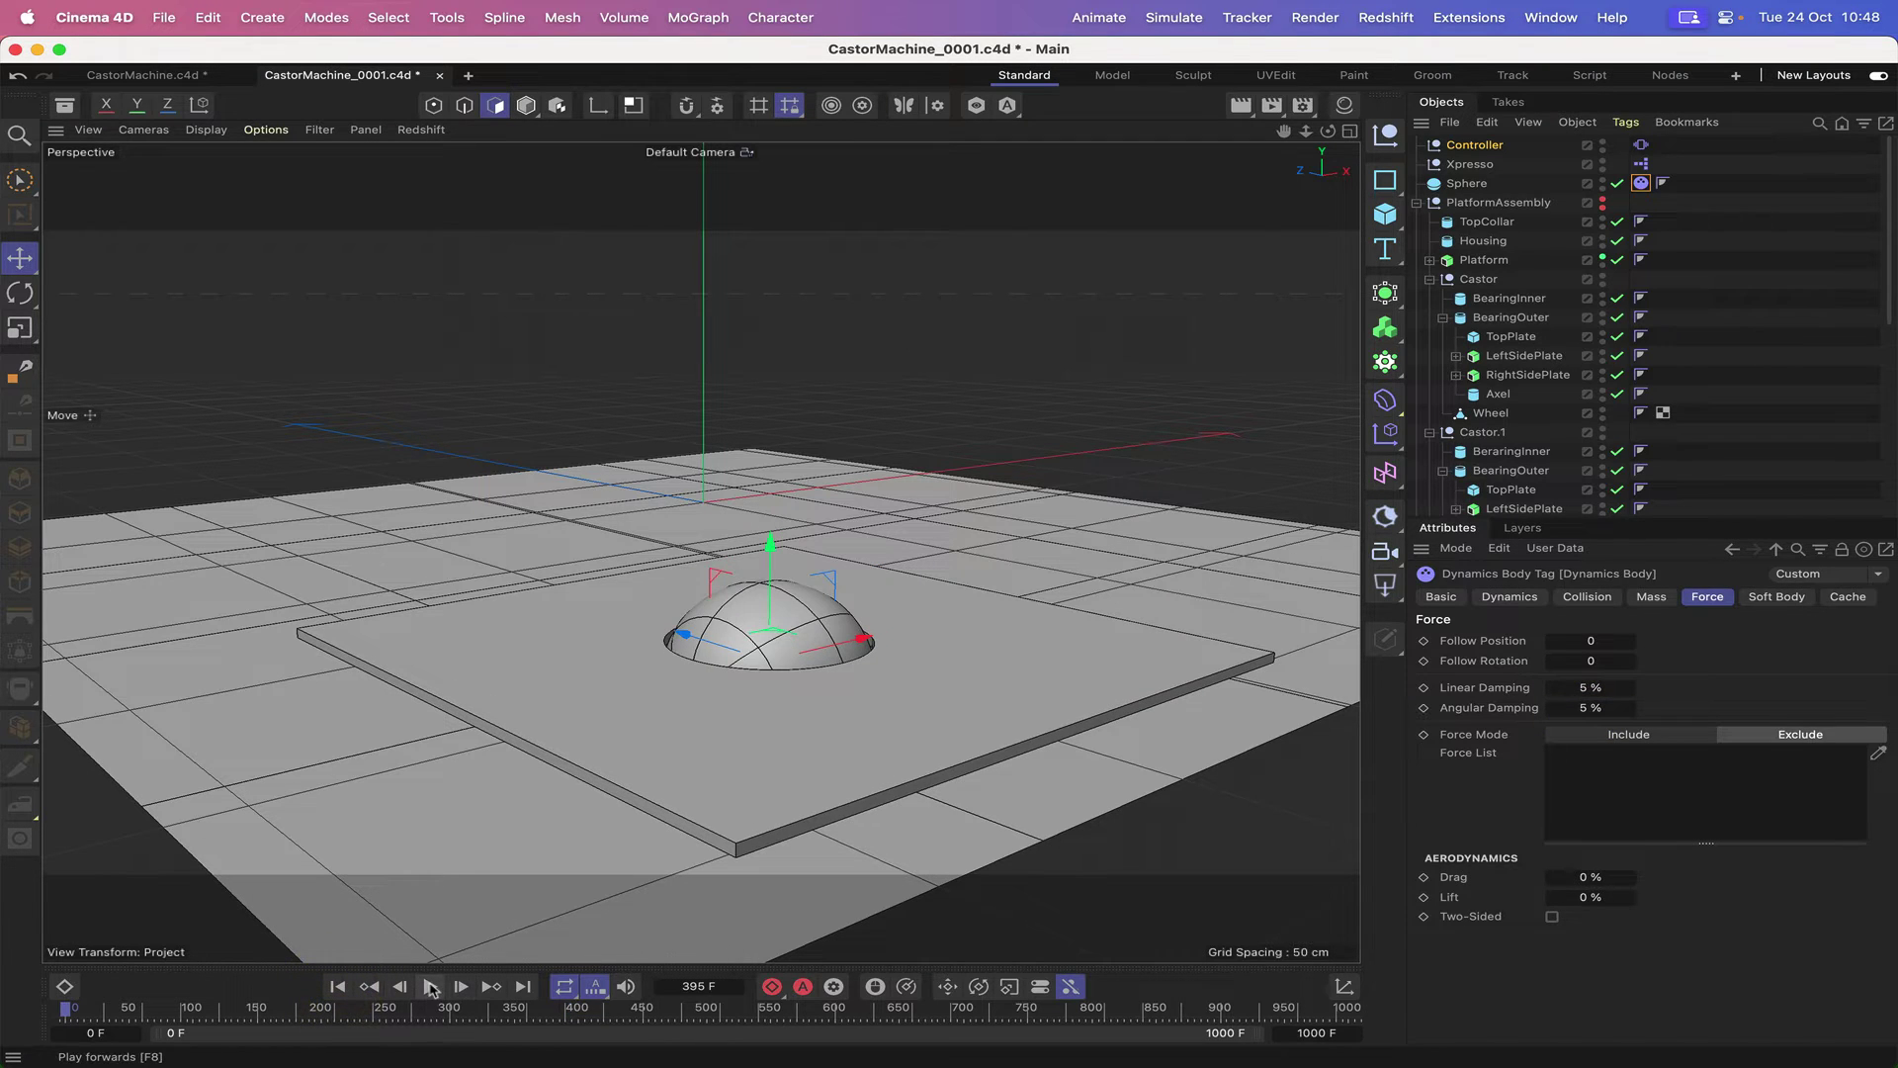
pyautogui.click(431, 986)
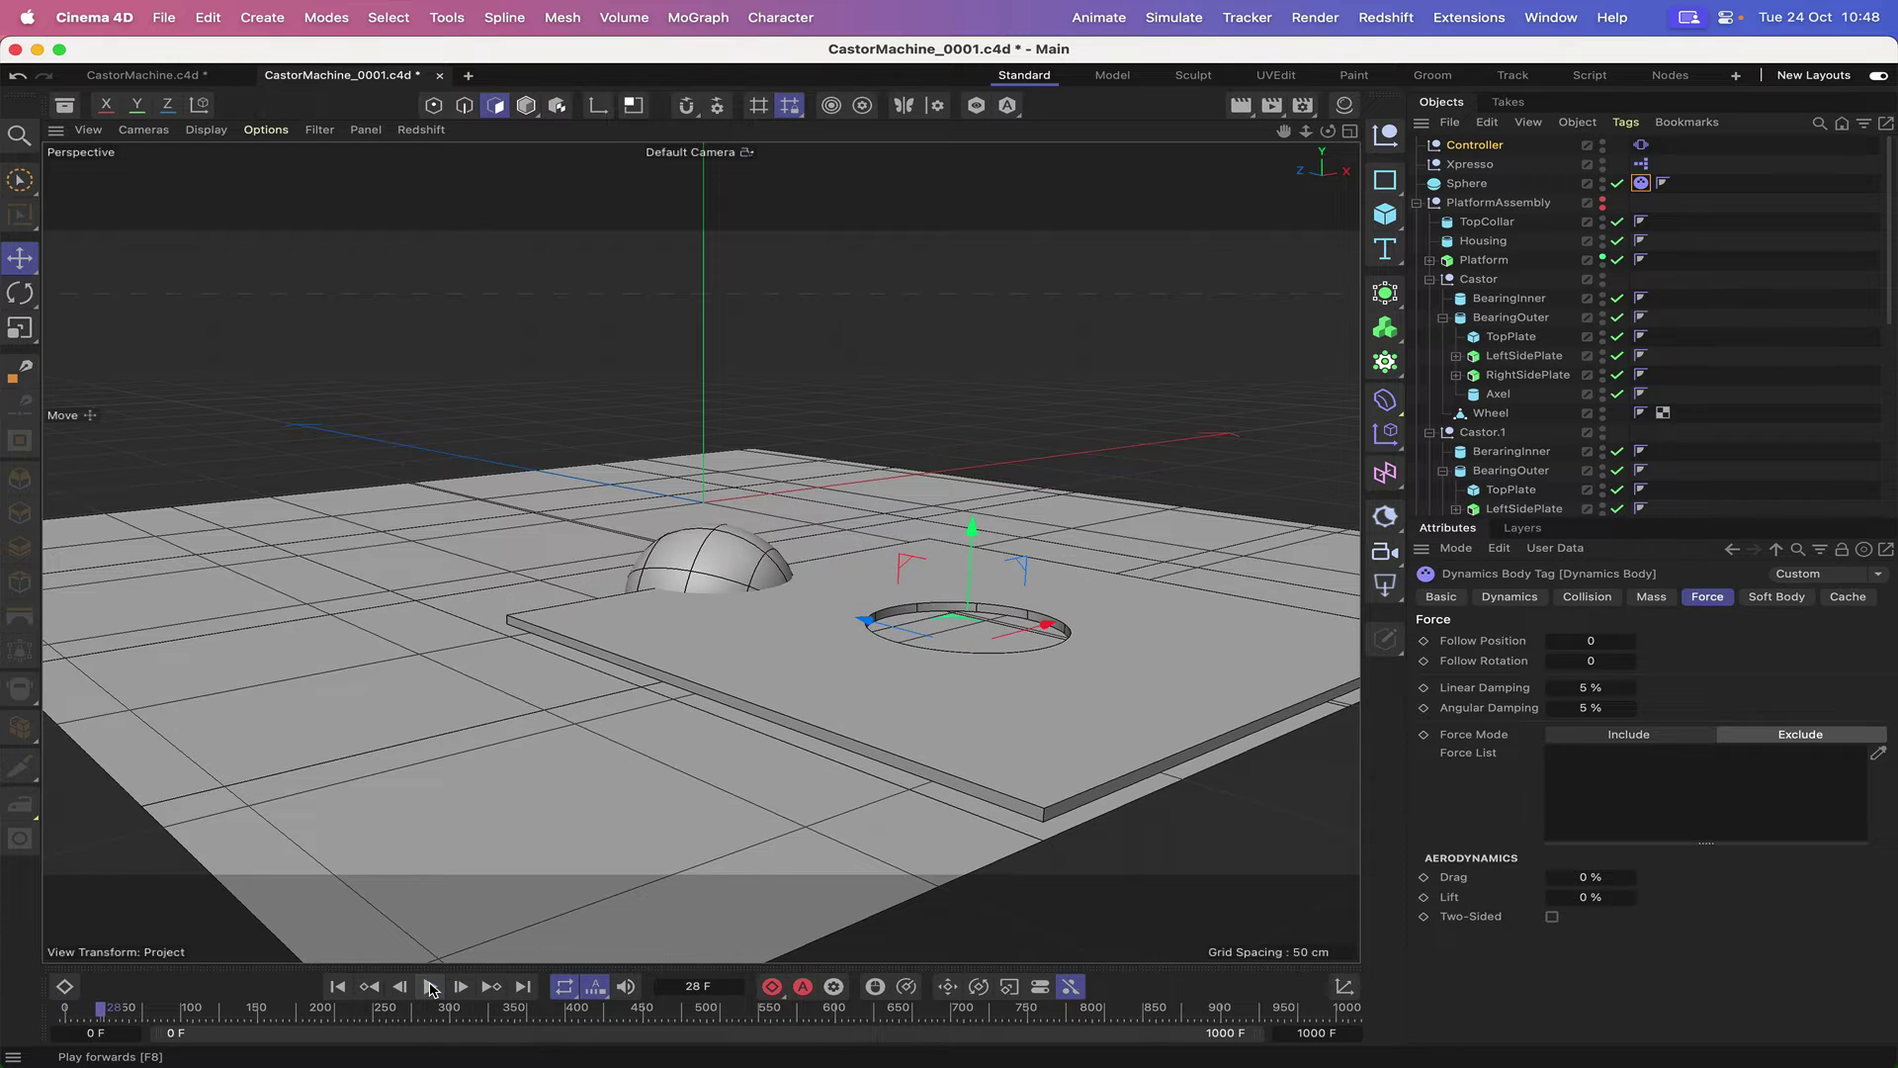
pyautogui.click(337, 986)
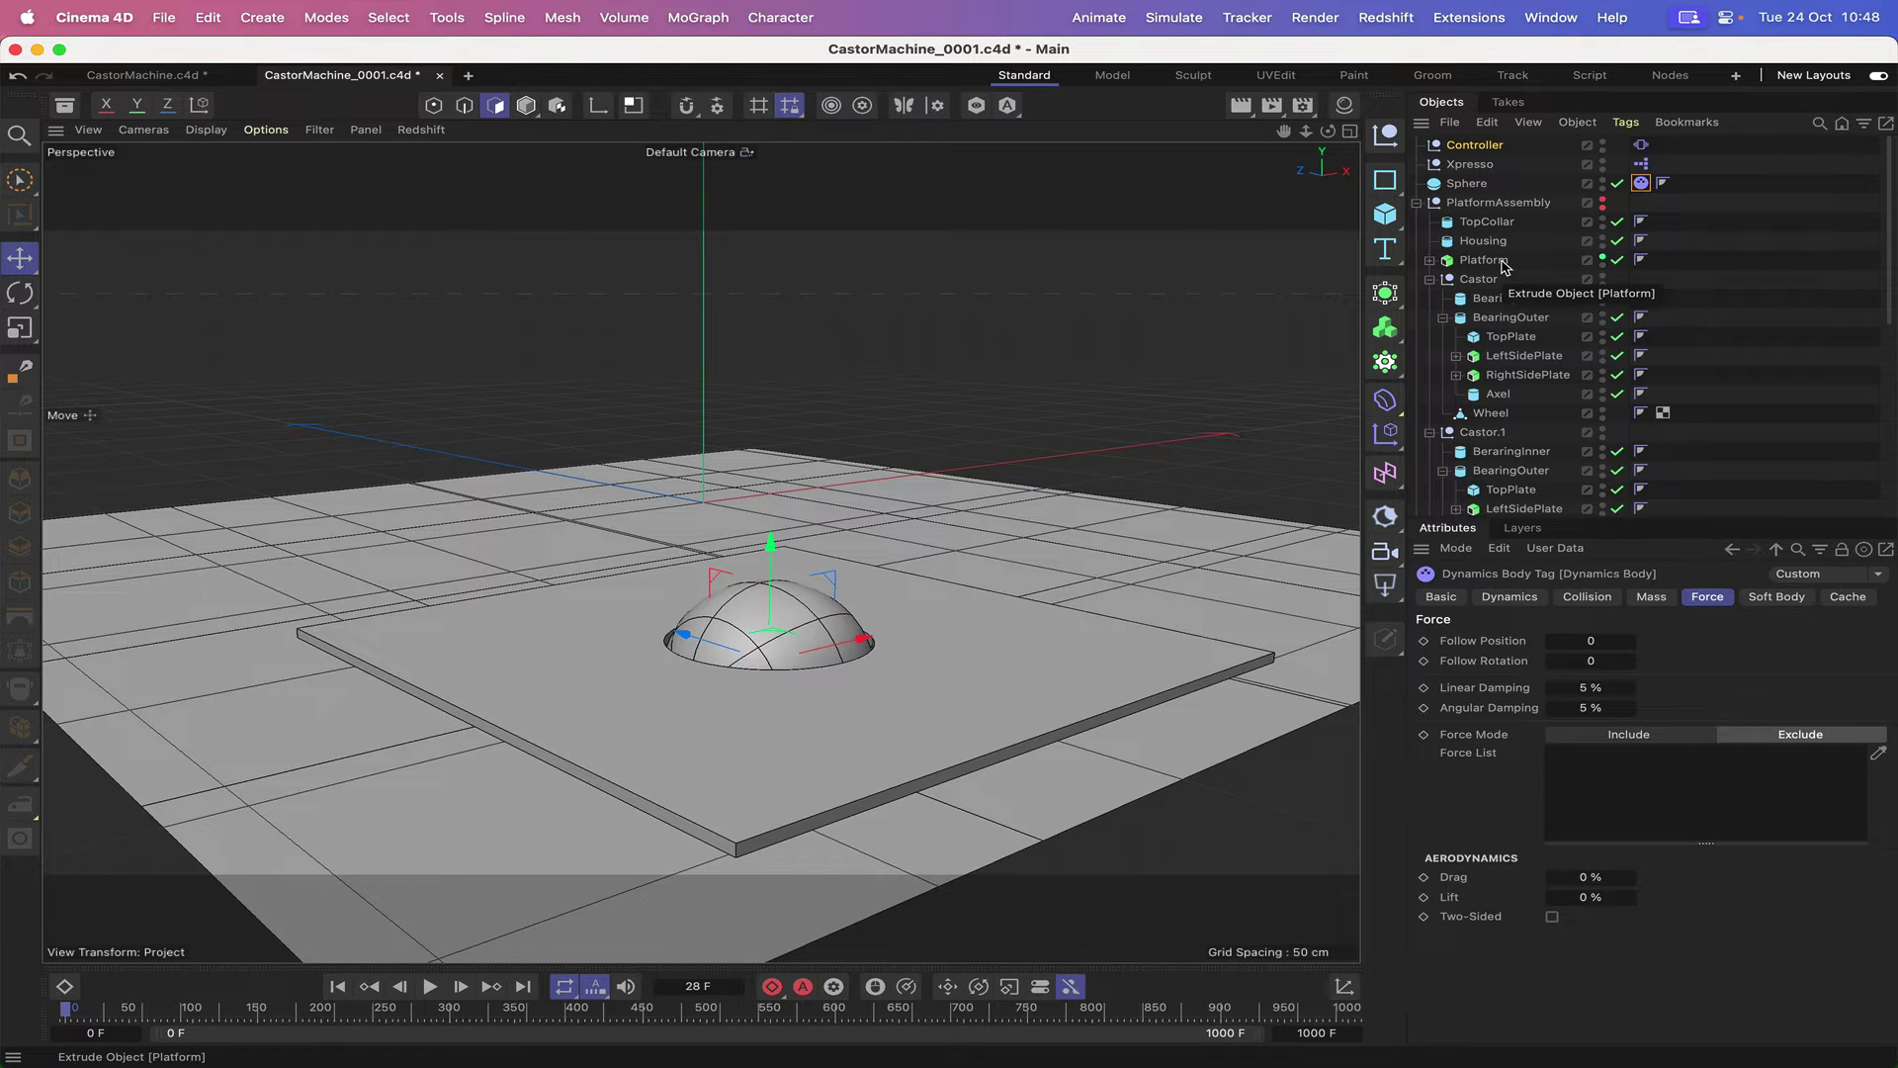
# - Create a Bullet Collider Body tag and move it from the Controller to the Platform object
pyautogui.click(1626, 122)
pyautogui.moveTo(1642, 178)
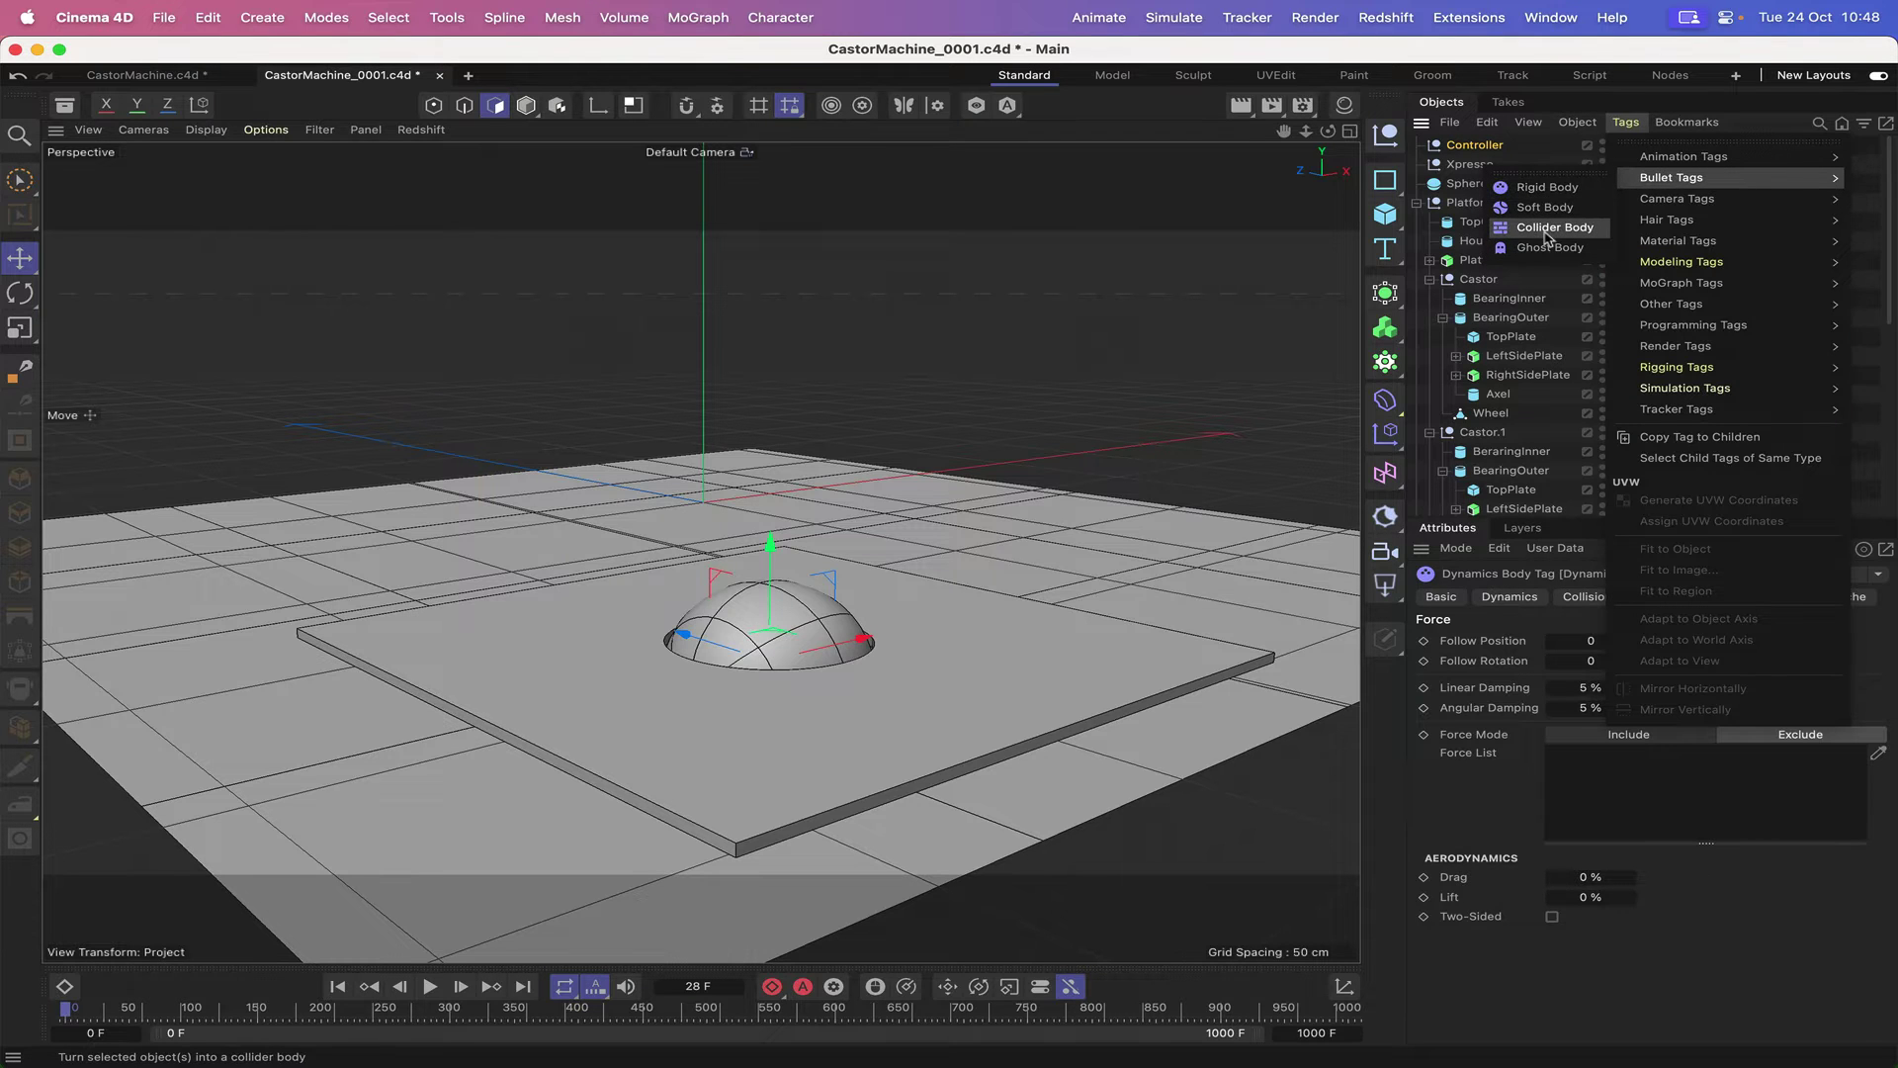
pyautogui.click(1547, 236)
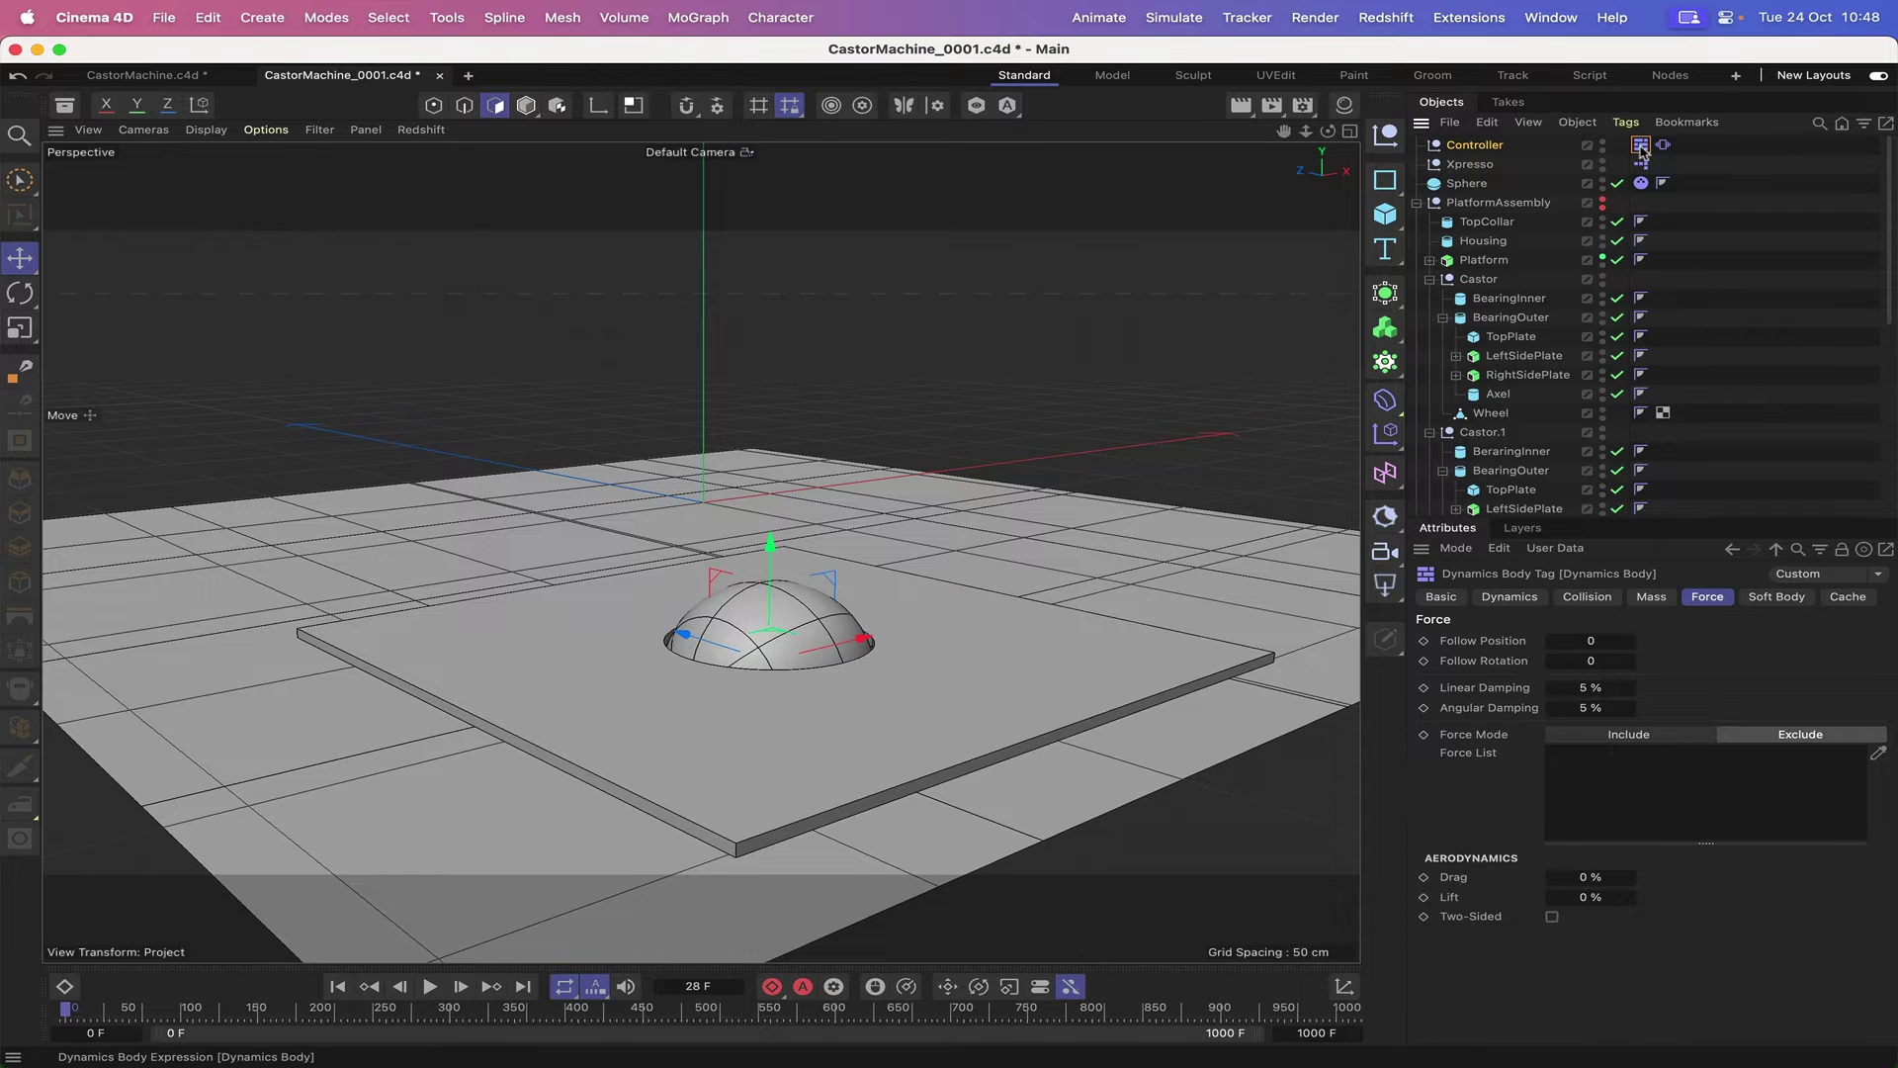
pyautogui.moveTo(1641, 149)
pyautogui.mouseDown()
pyautogui.moveTo(1675, 208)
pyautogui.moveTo(1651, 260)
pyautogui.mouseUp()
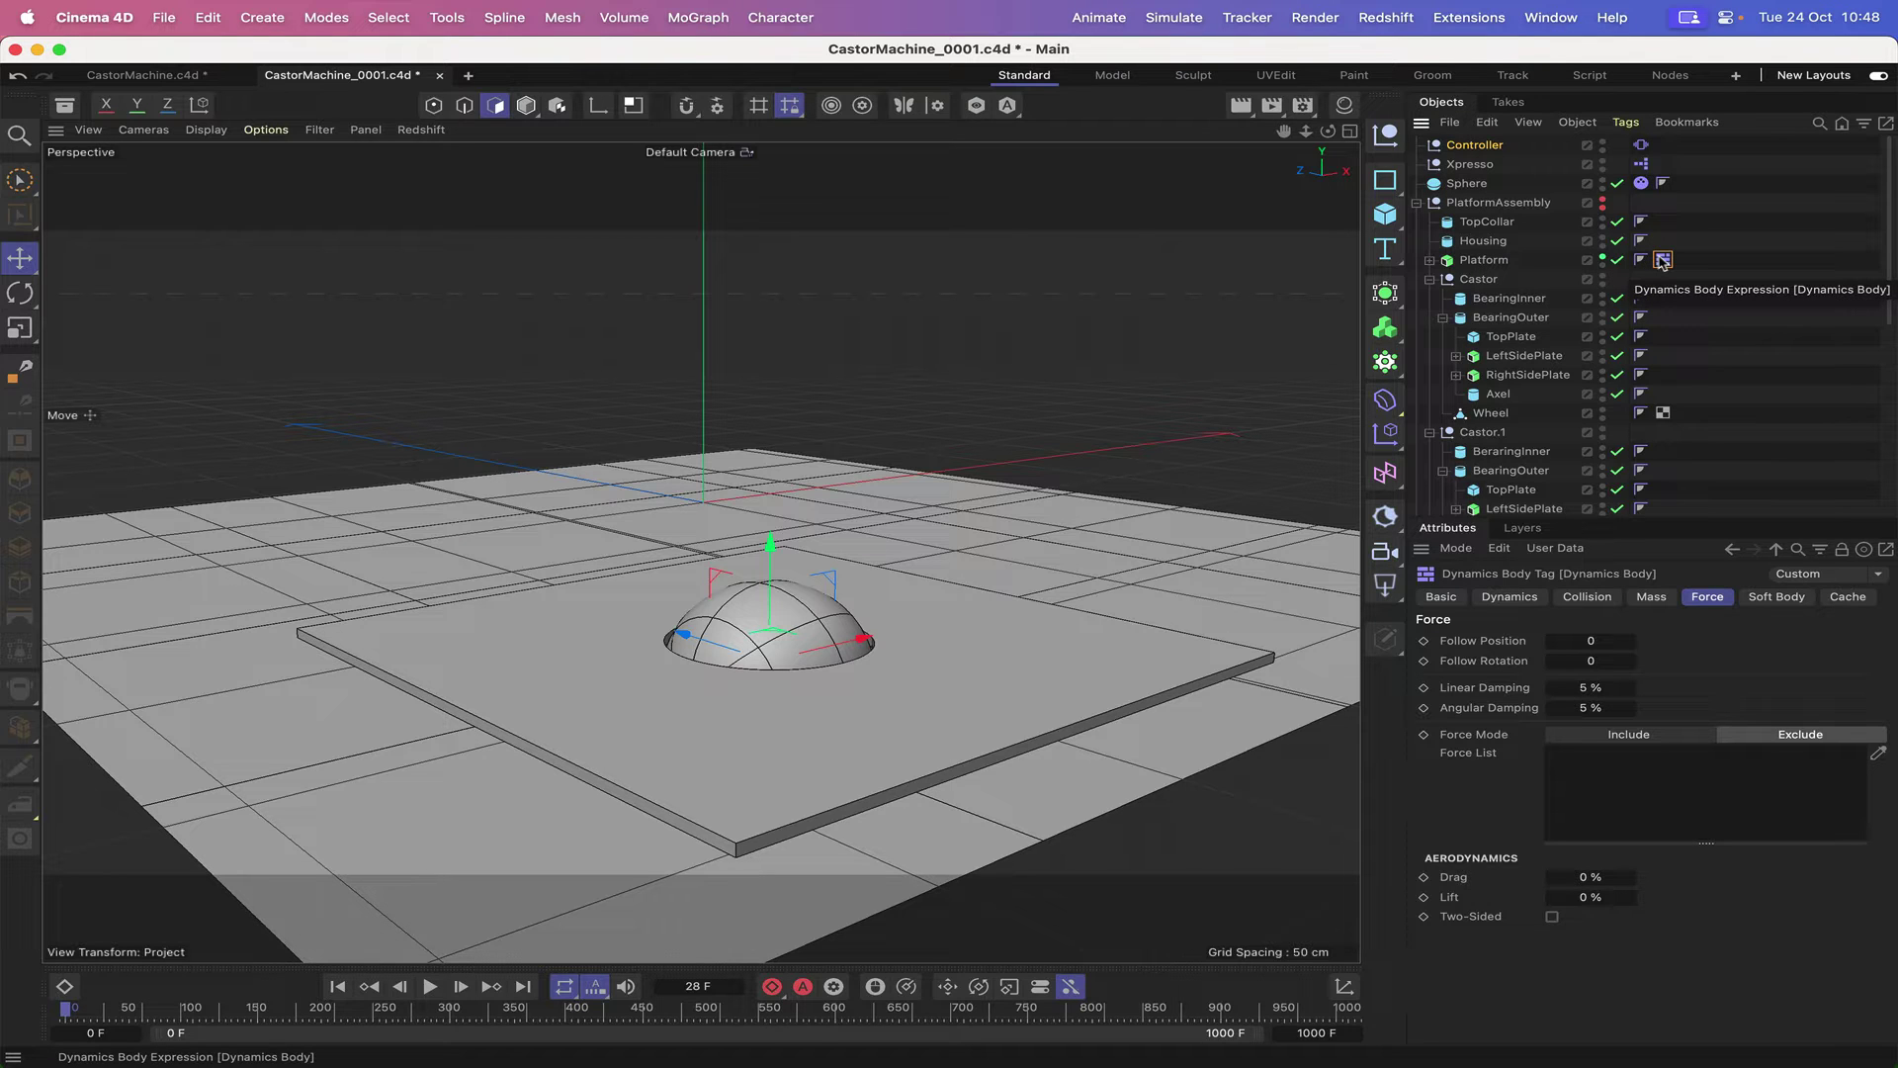
# - Set the Platform collider's Inherit Tag to None, Individual Elements to Off and collision Shape to Moving Mesh
pyautogui.click(1572, 598)
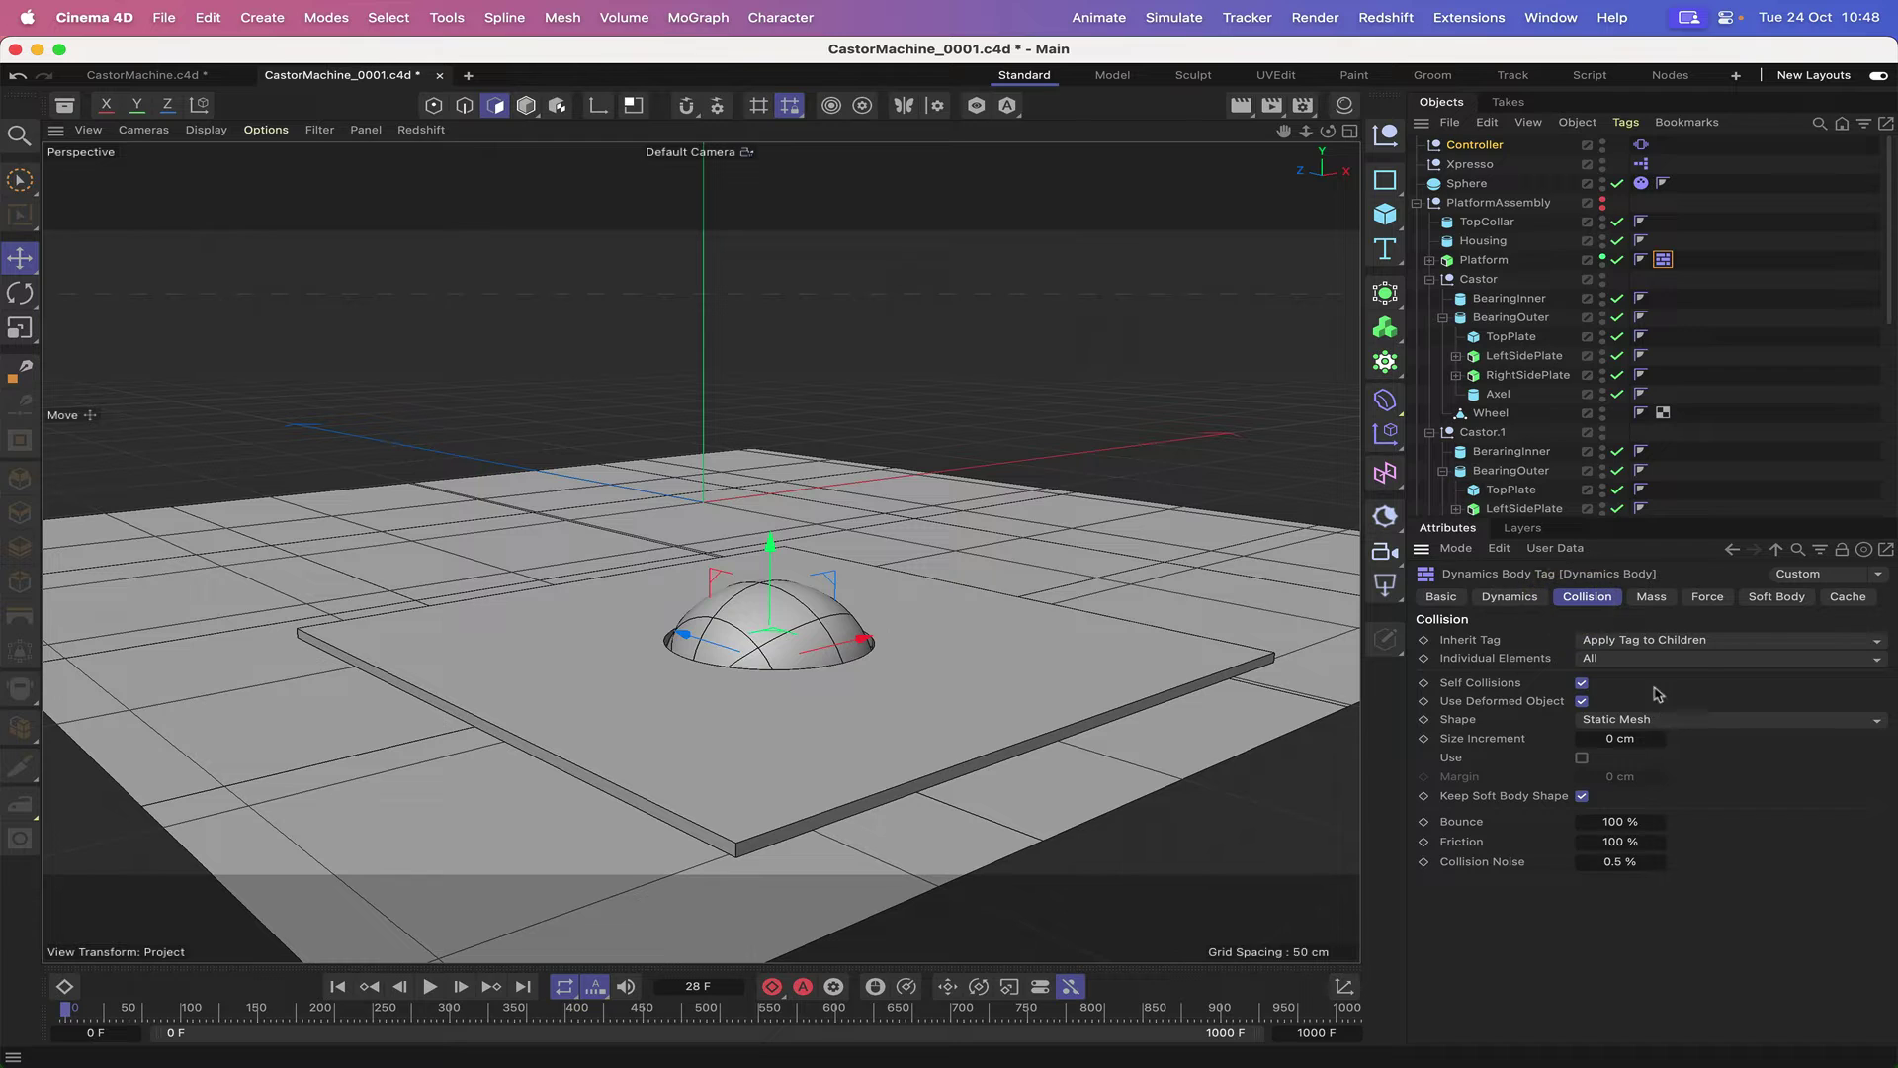
pyautogui.click(1609, 638)
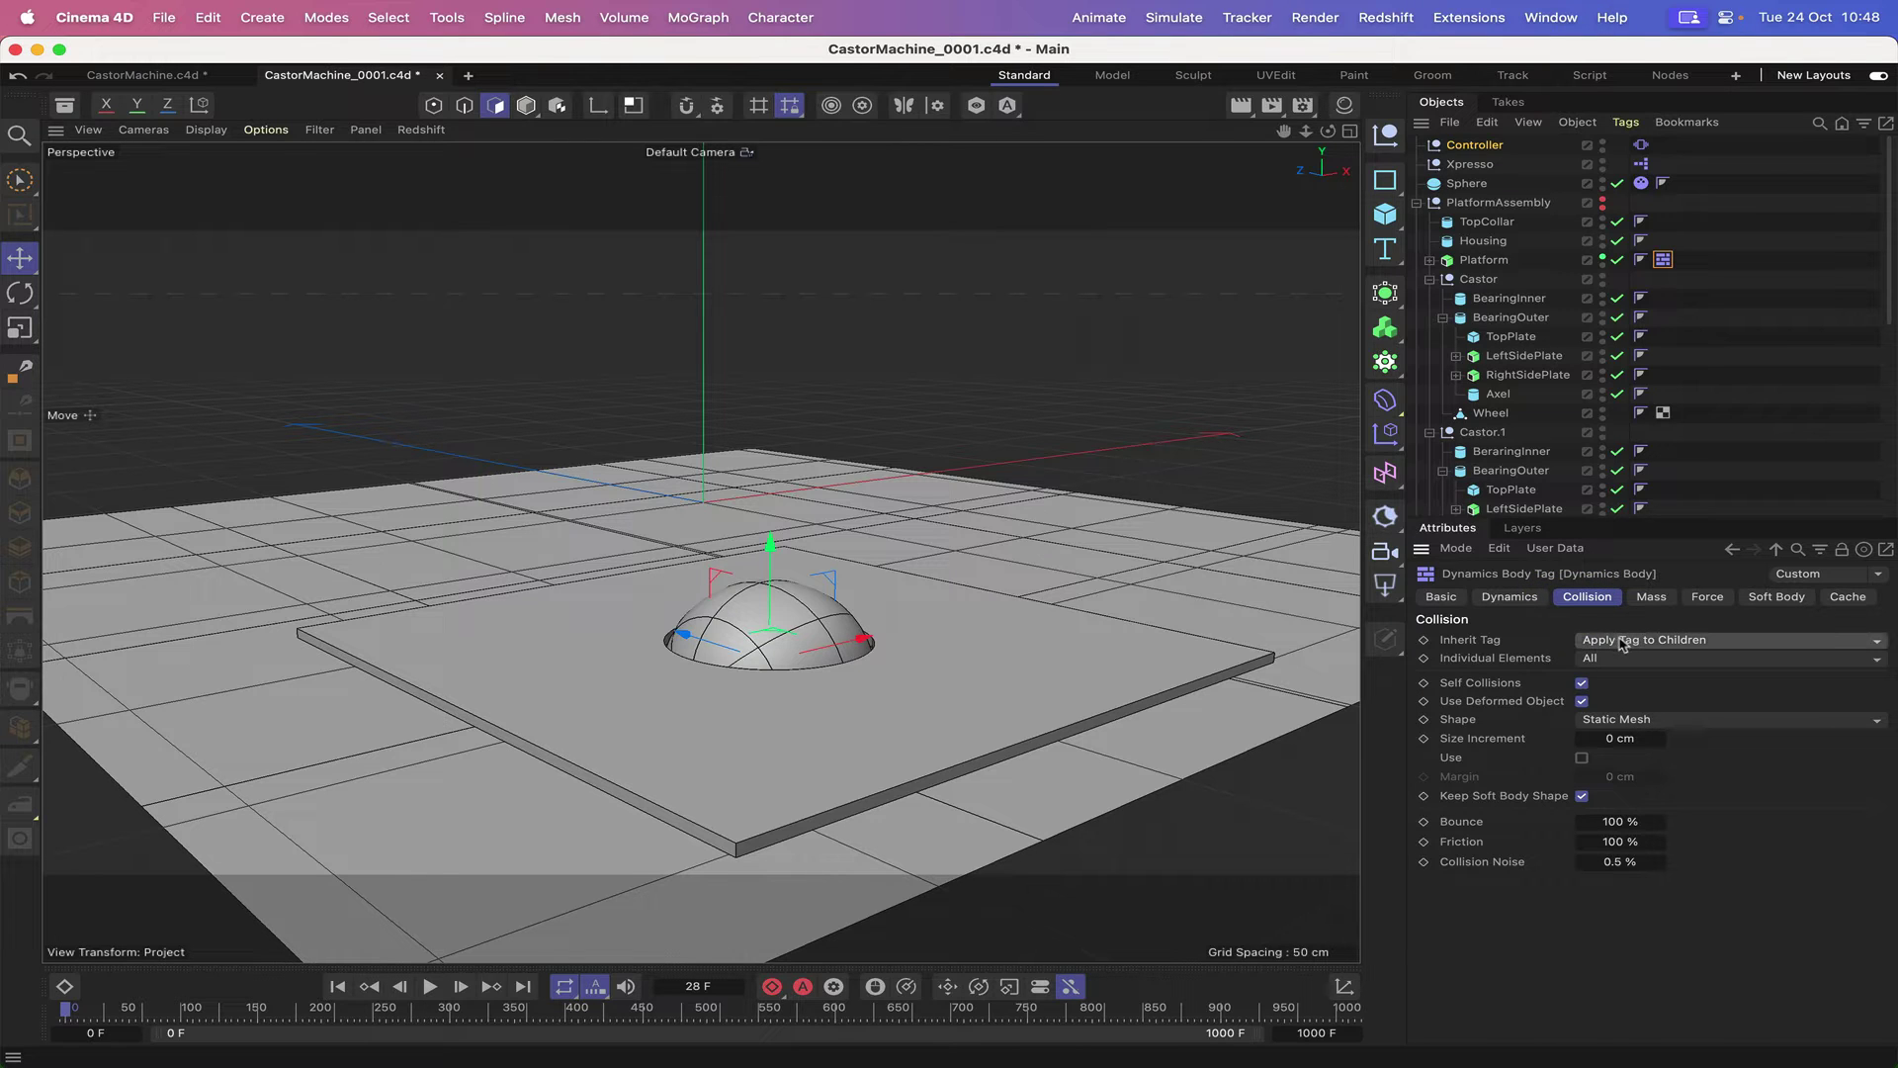
pyautogui.click(1619, 660)
pyautogui.click(1619, 661)
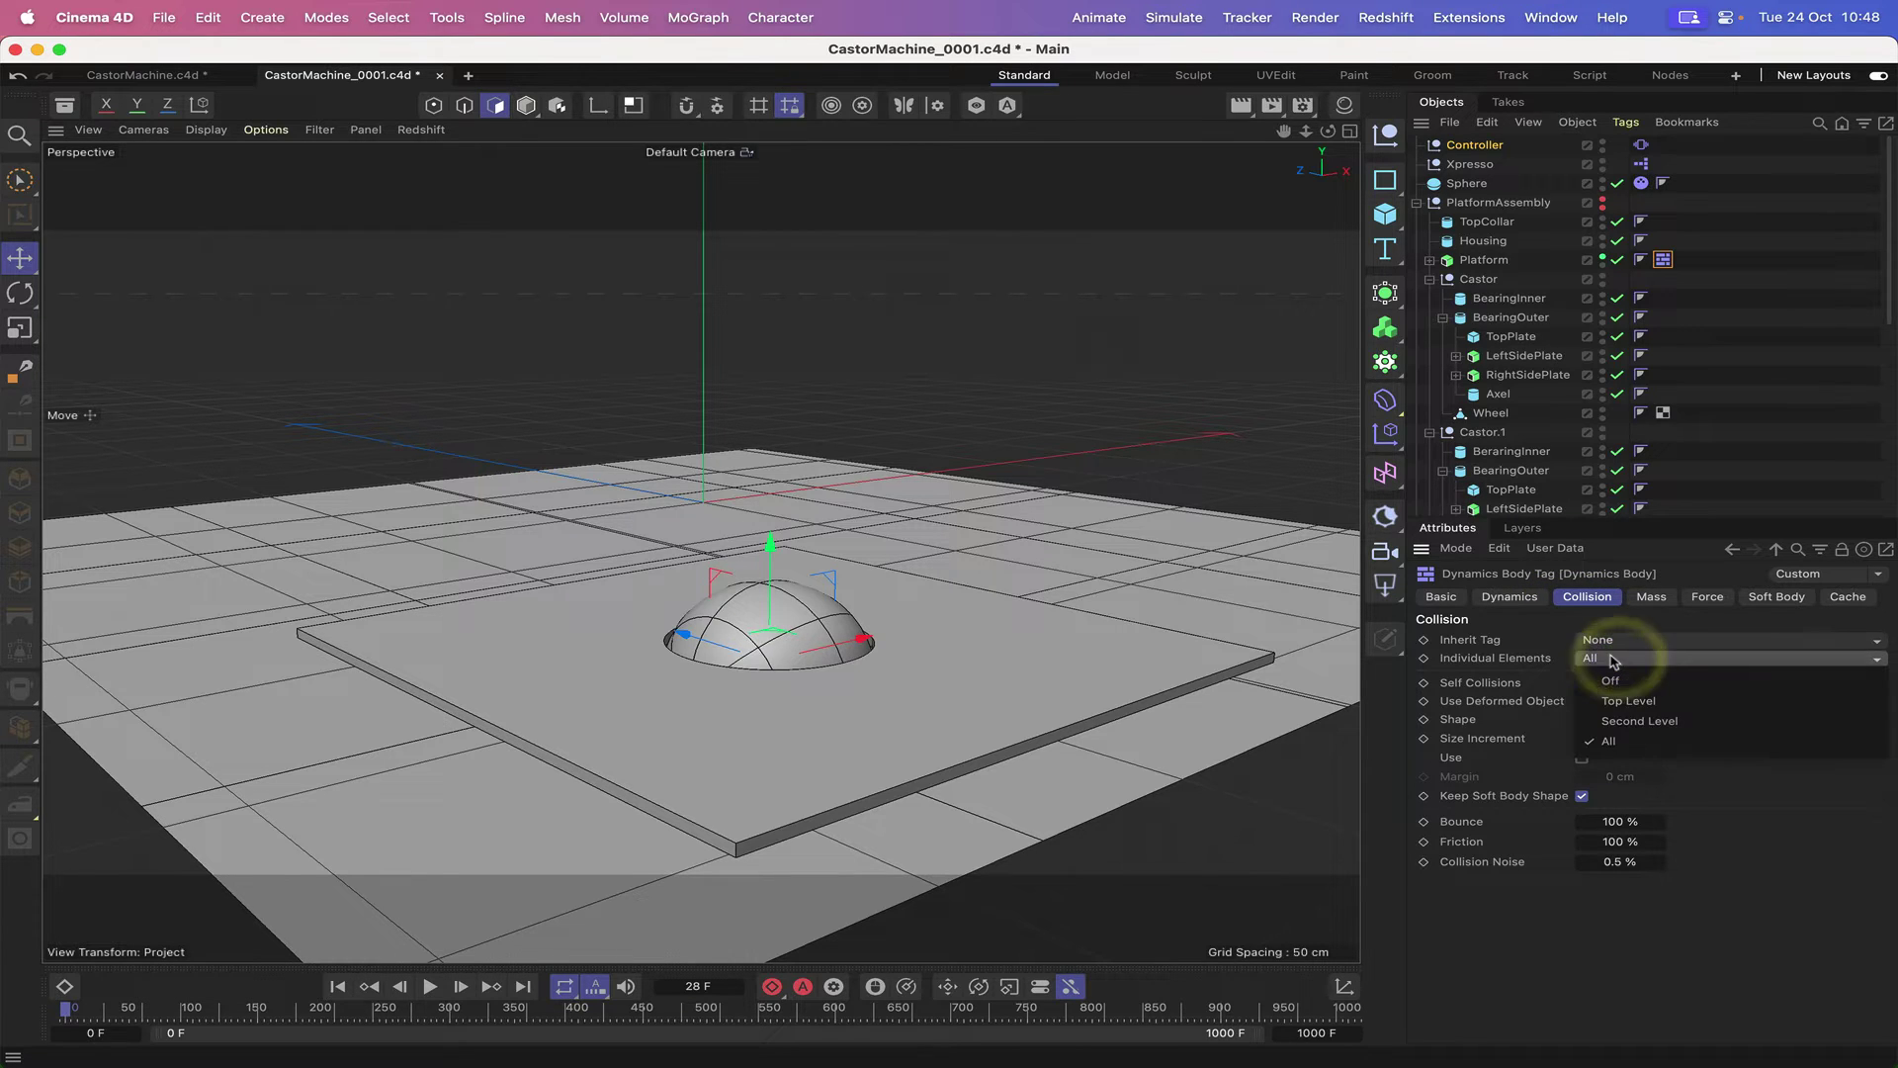
pyautogui.click(1624, 682)
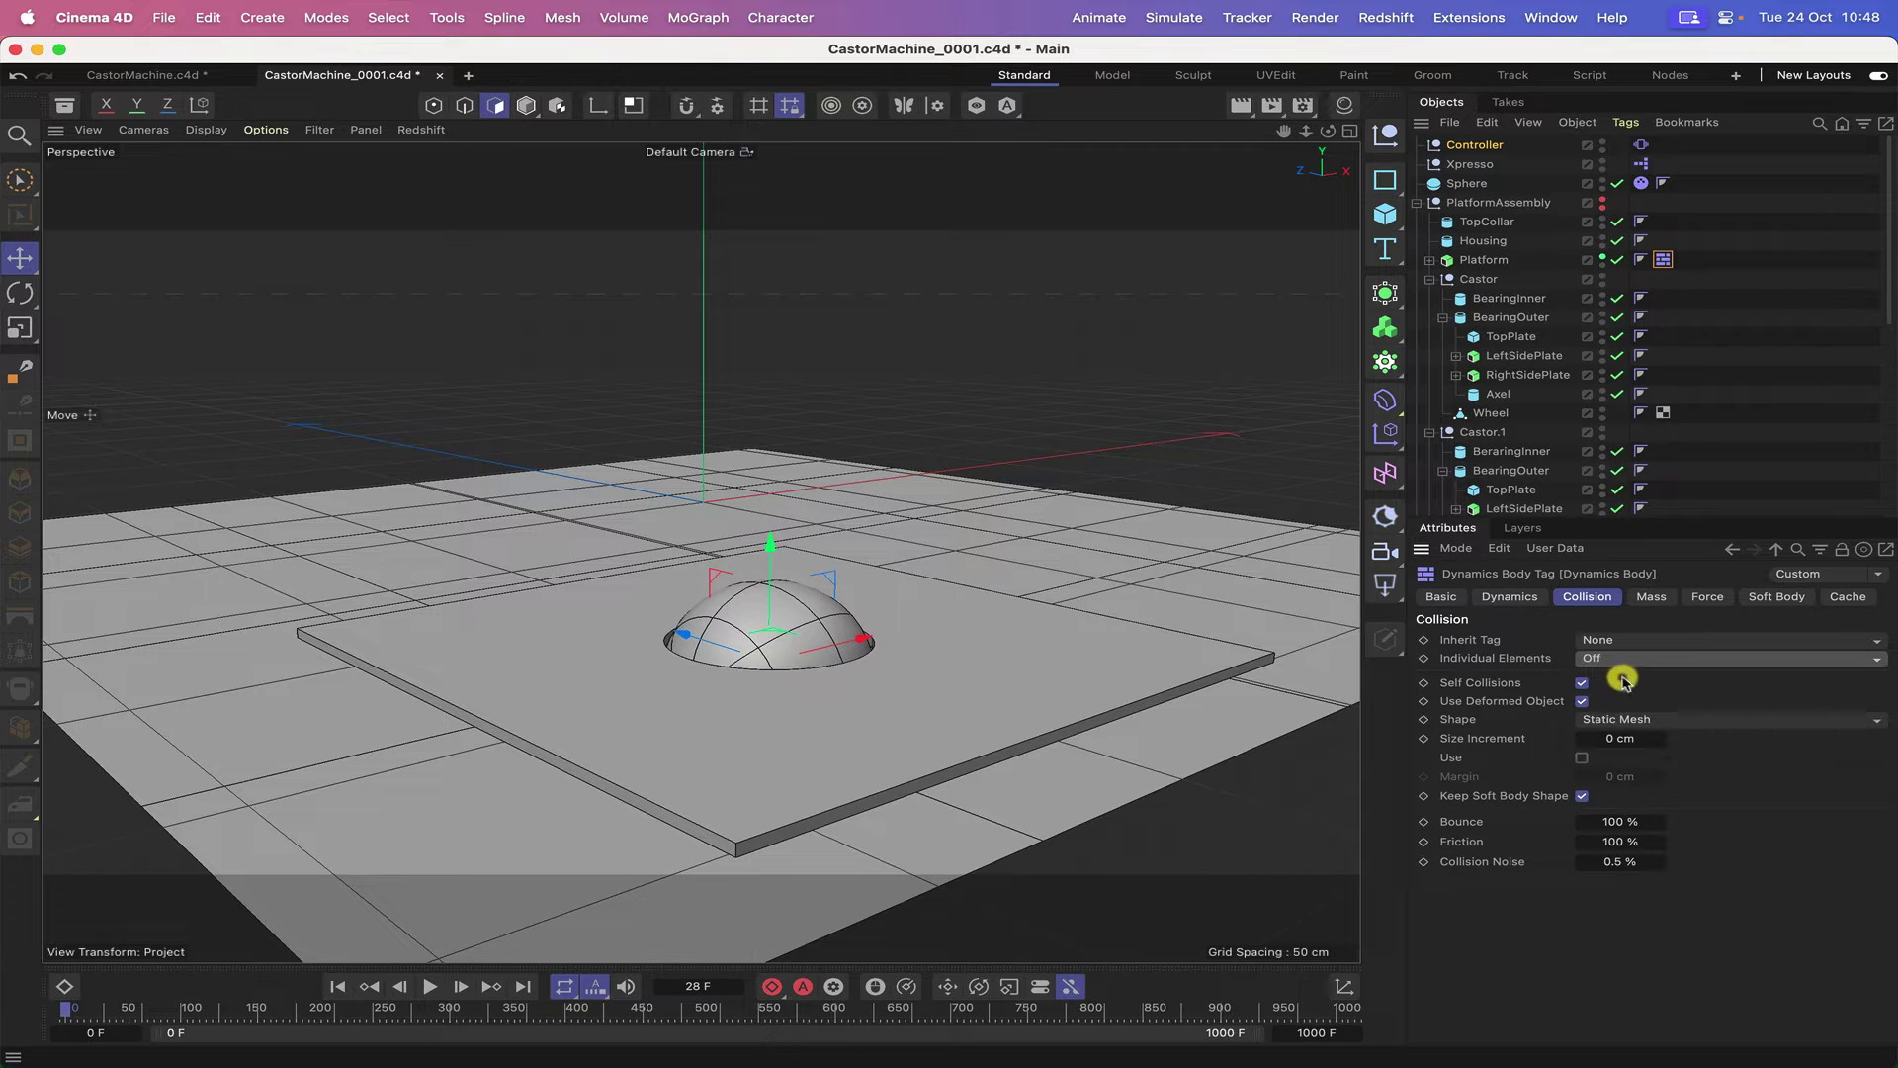
pyautogui.click(1607, 720)
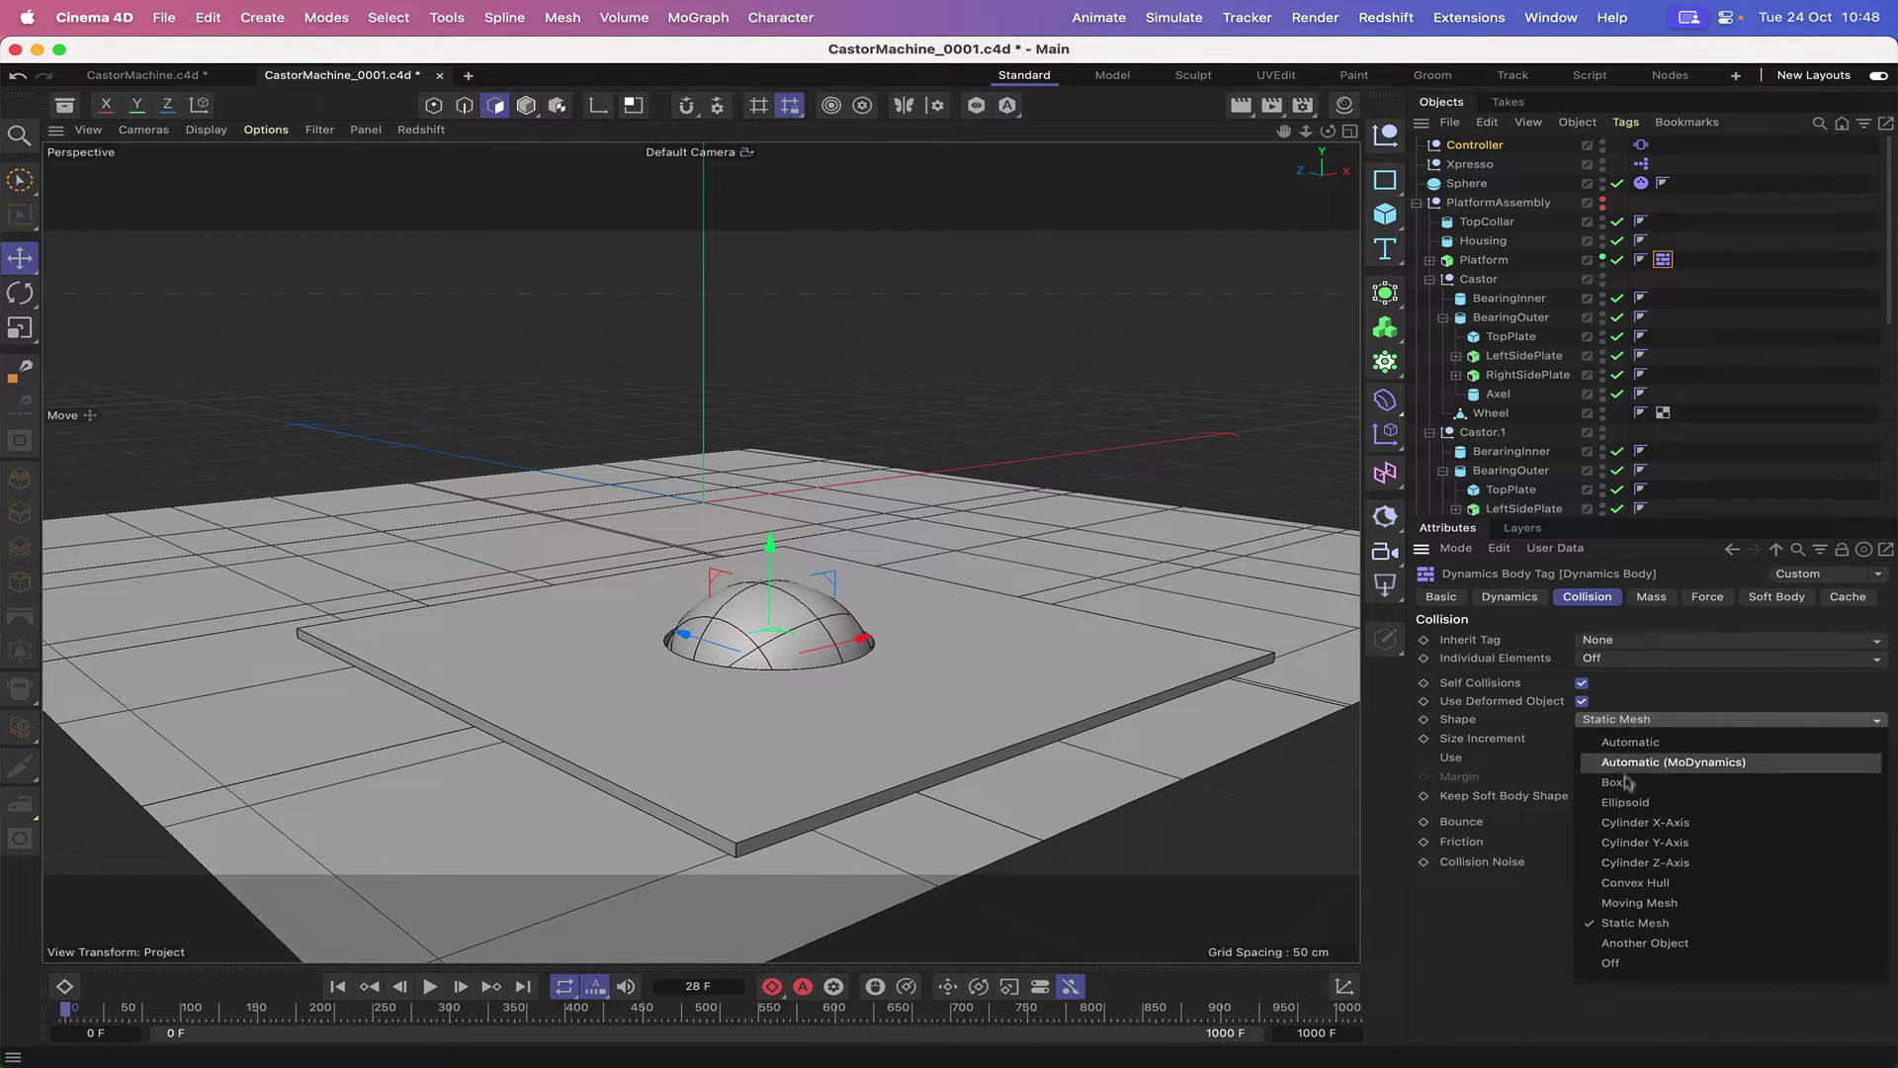
pyautogui.click(1636, 902)
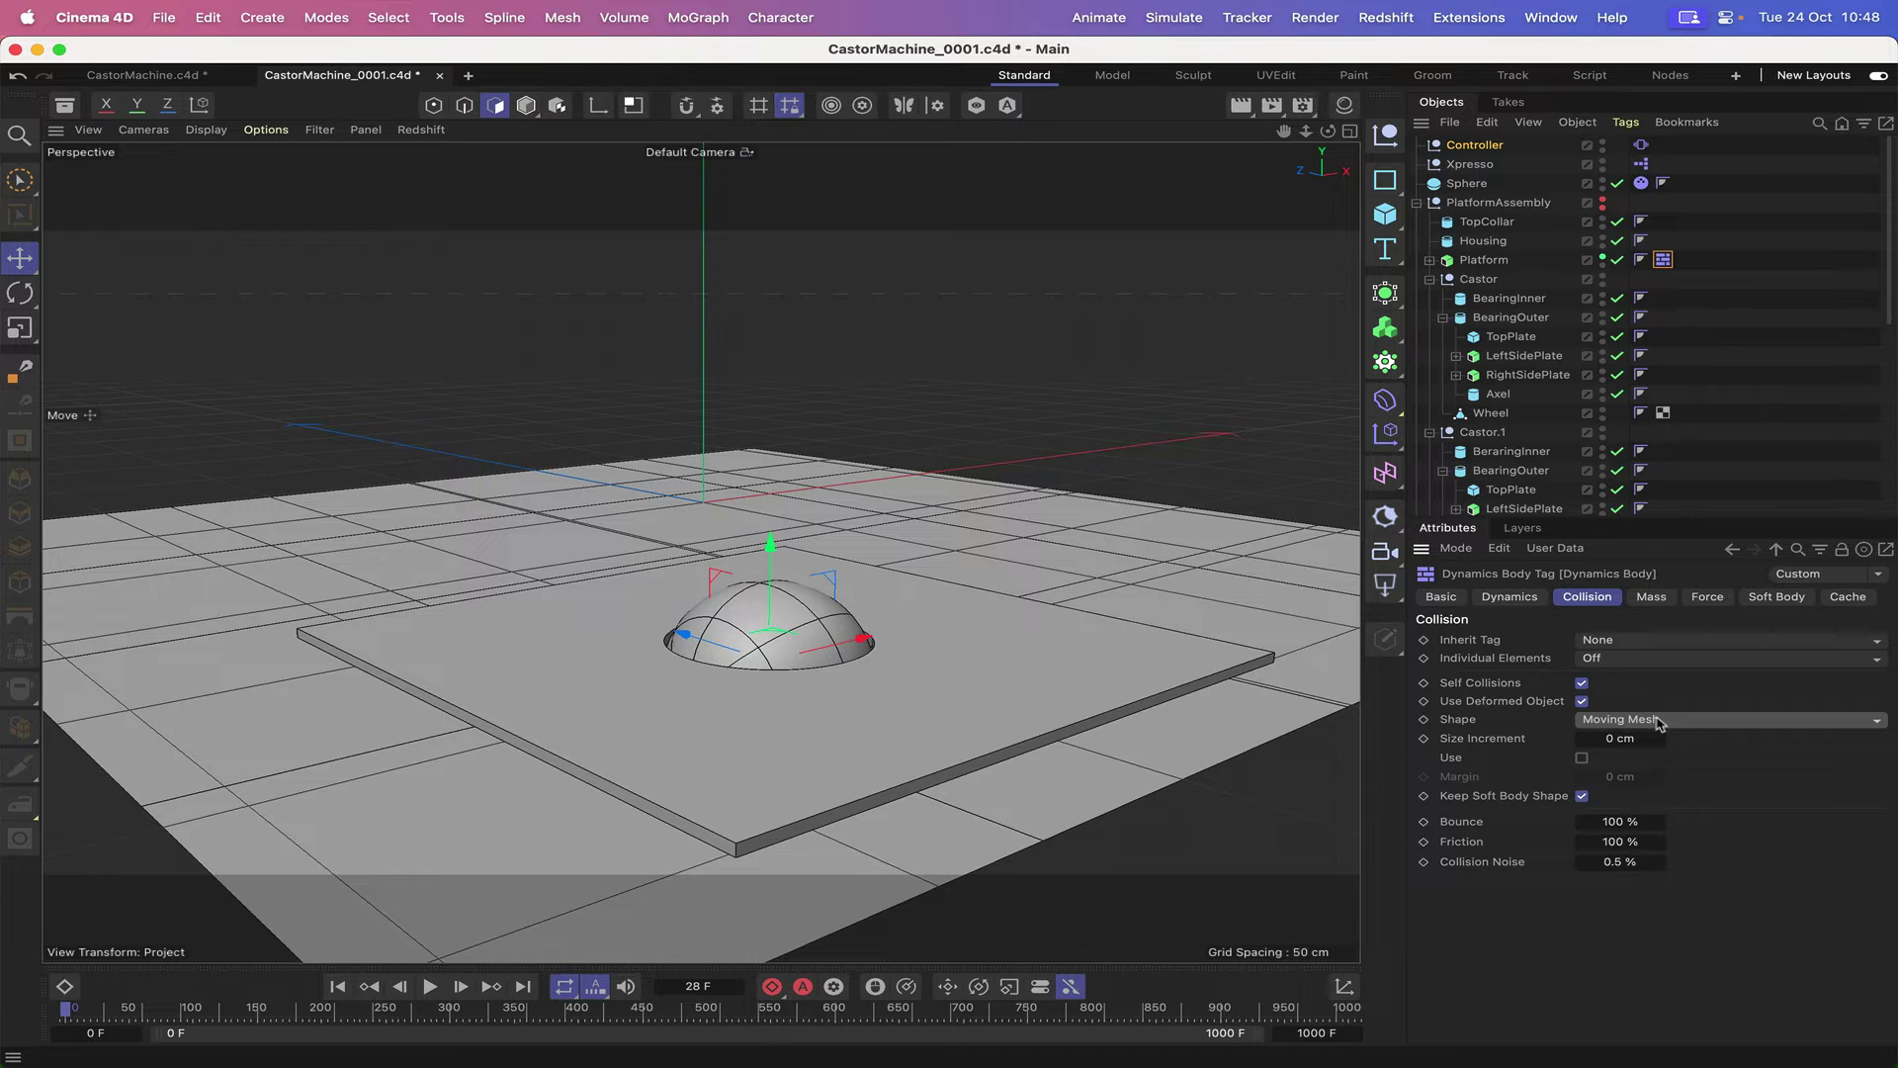
# - Set the Platform collider's Bounce to 0% and Friction to 5%
pyautogui.doubleClick(1606, 828)
pyautogui.write('0')
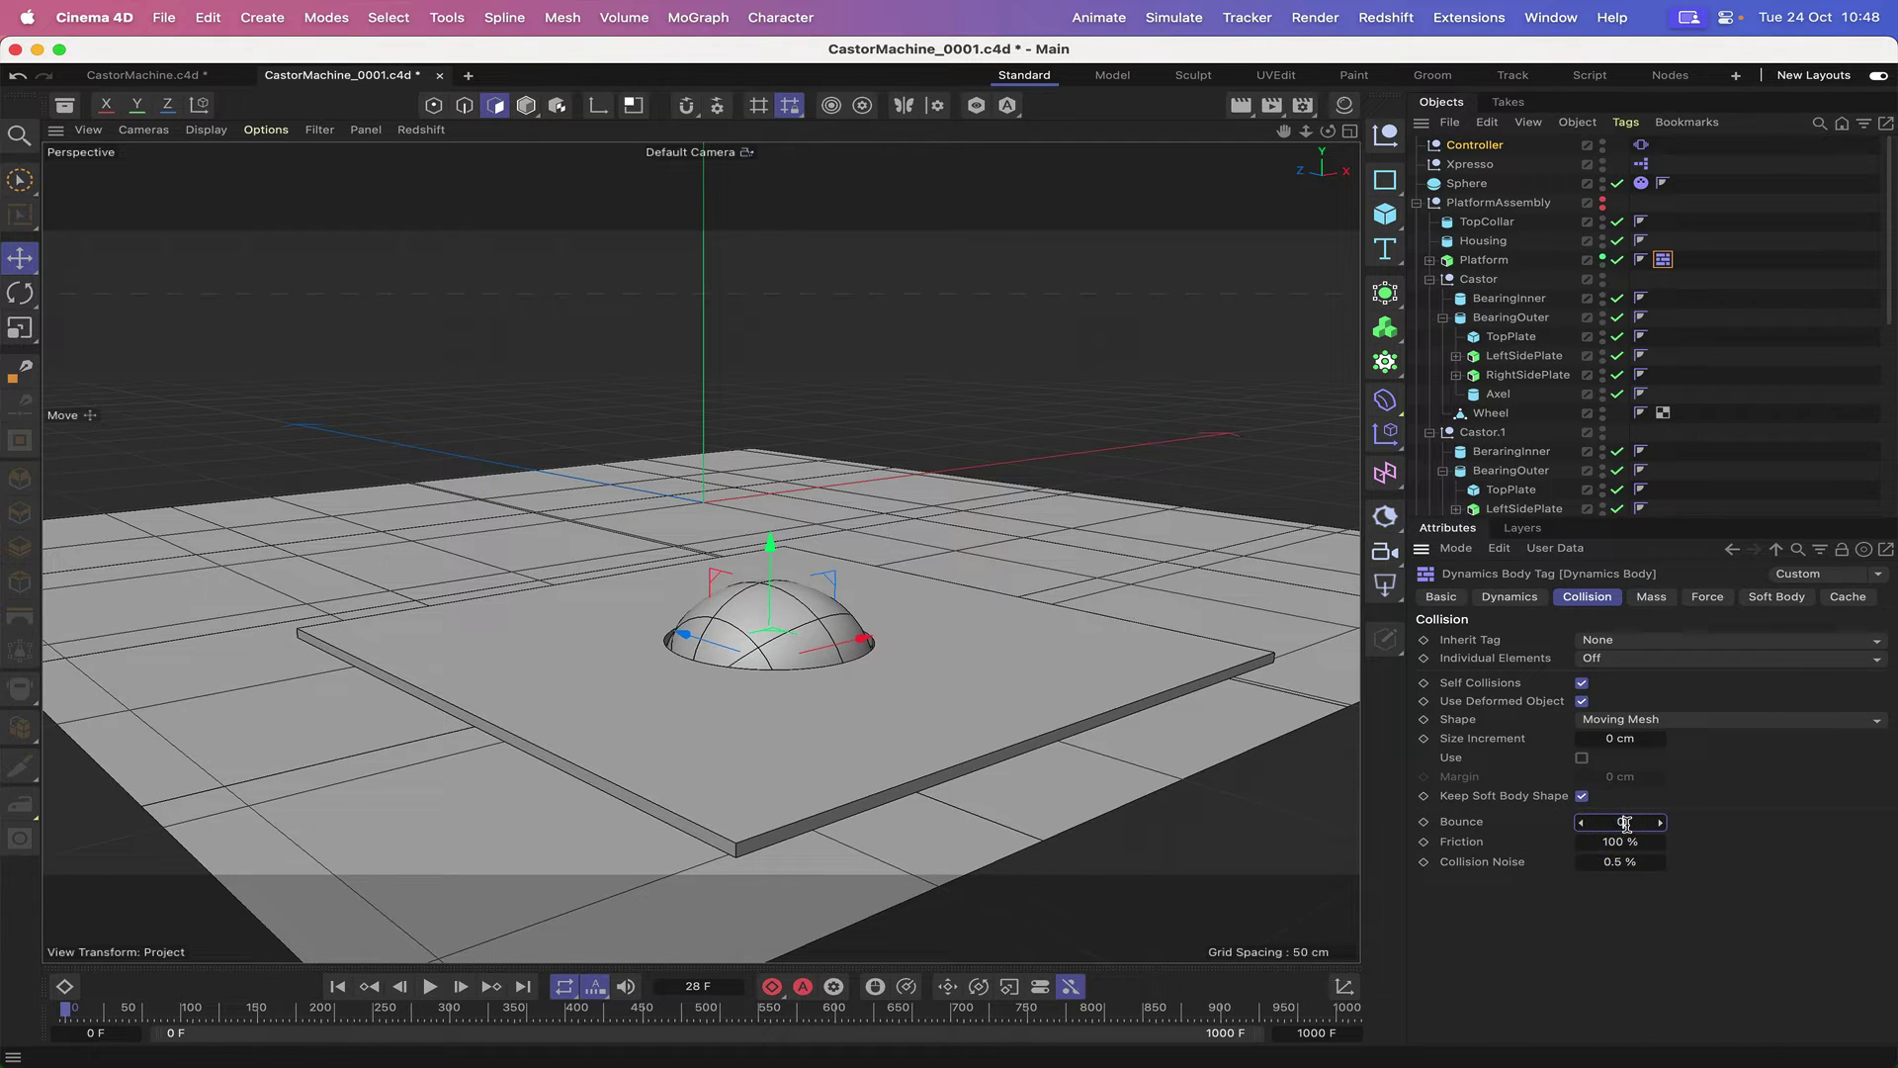
pyautogui.doubleClick(1622, 841)
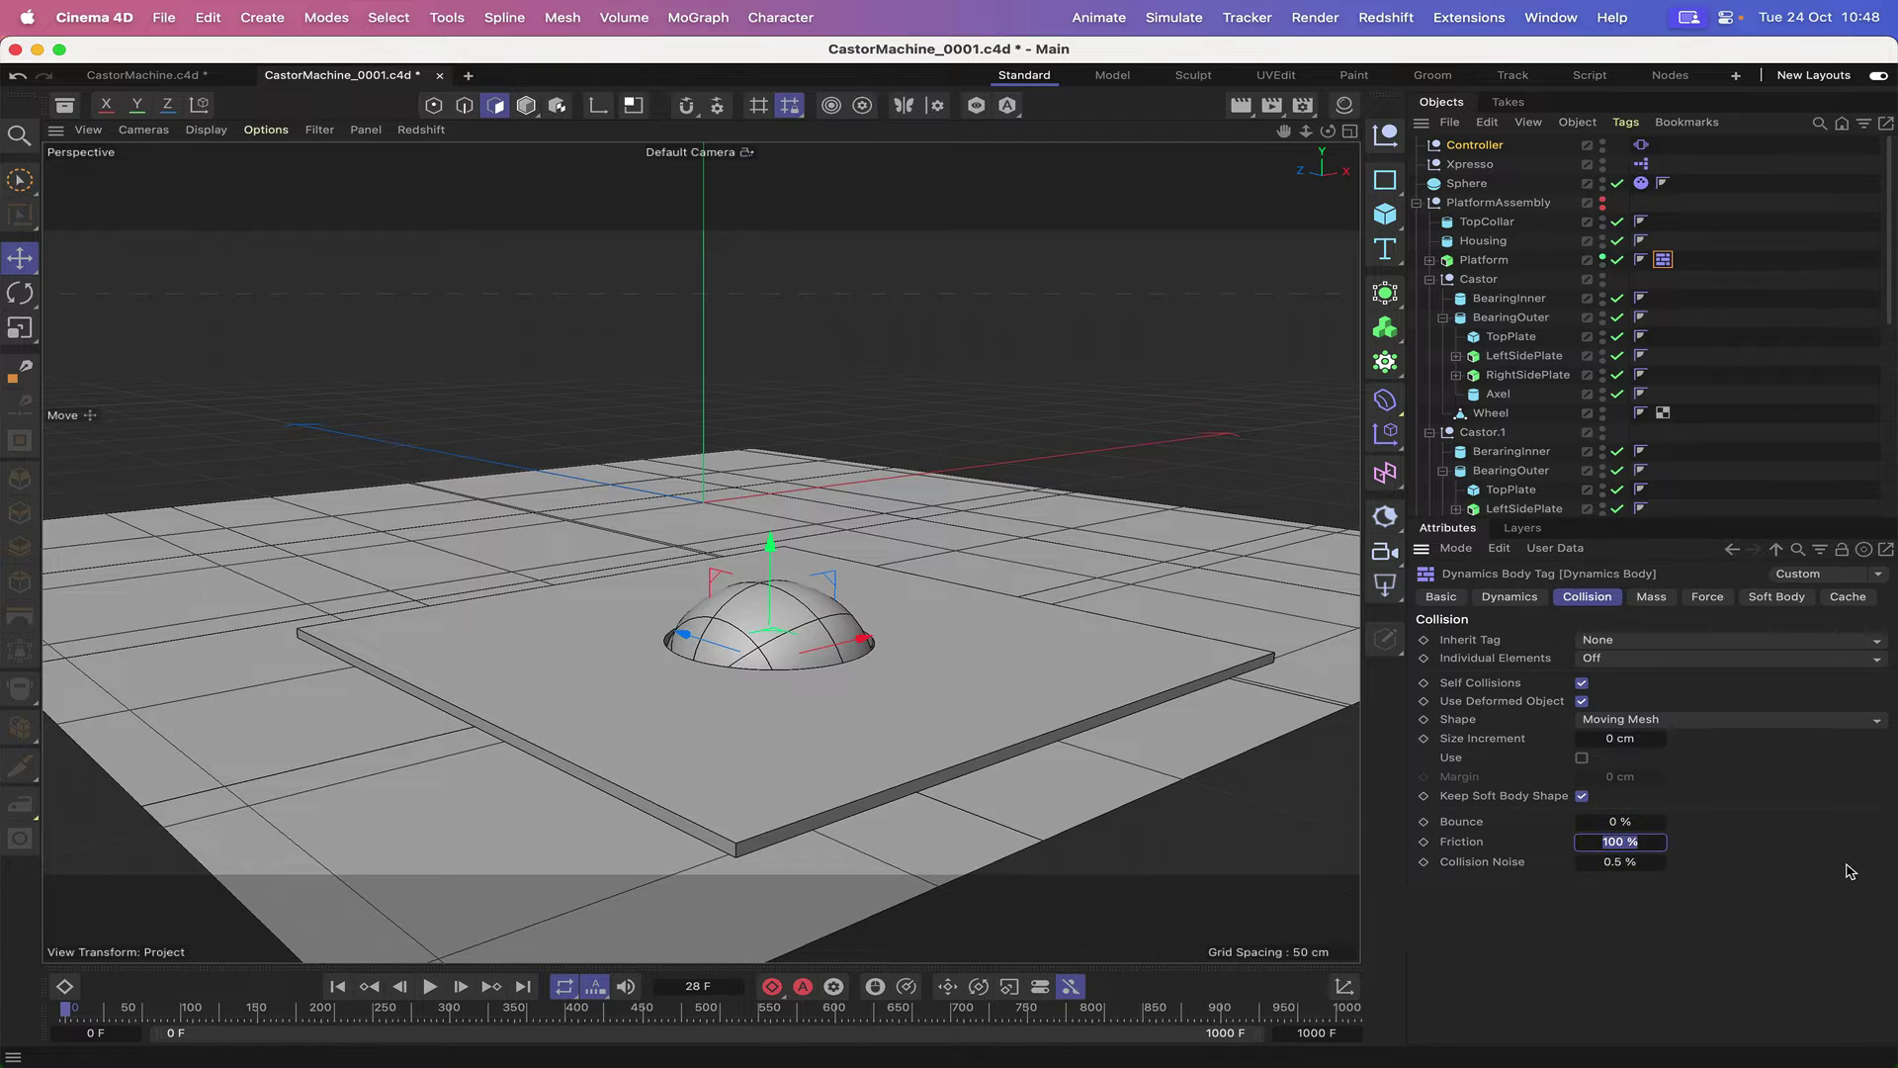
pyautogui.write('5')
# - Play the simulation from the first frame, rewind it, and review the Sphere dynamics tag's Force settings
pyautogui.click(333, 987)
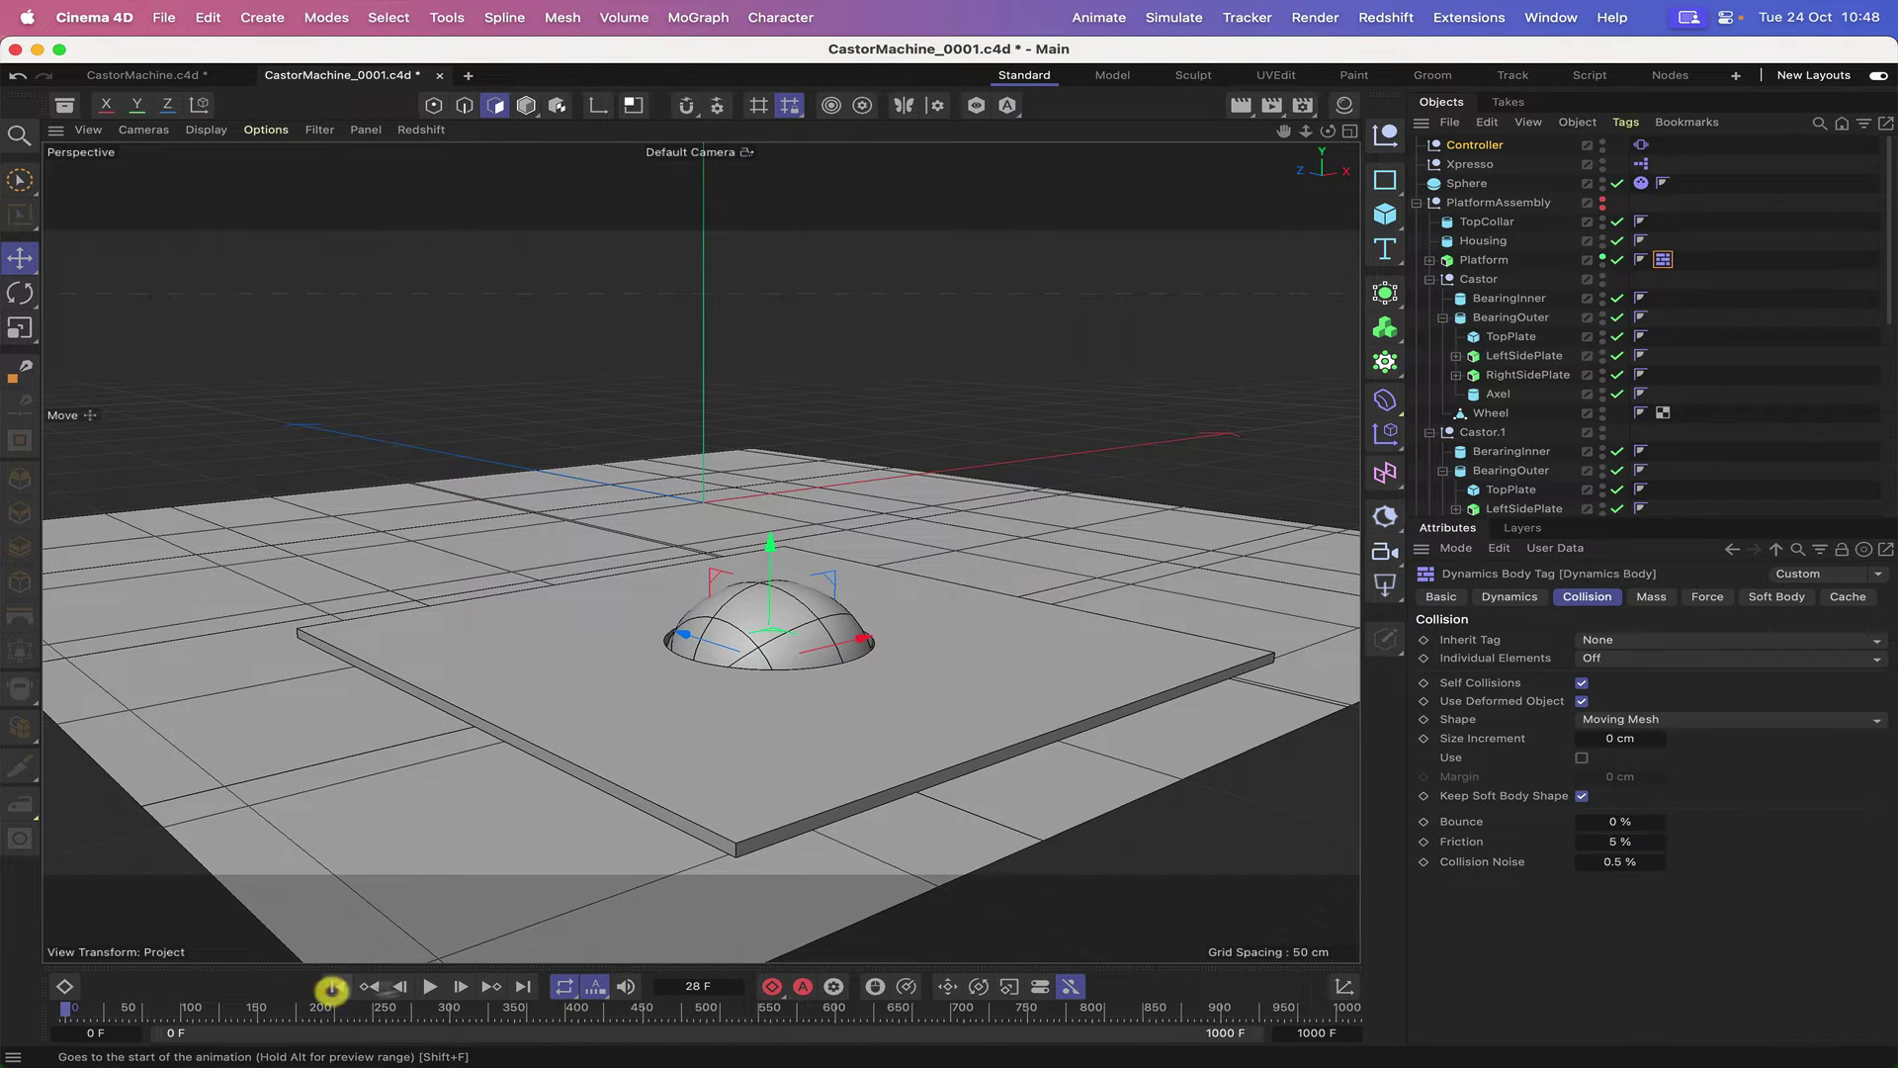
pyautogui.click(430, 987)
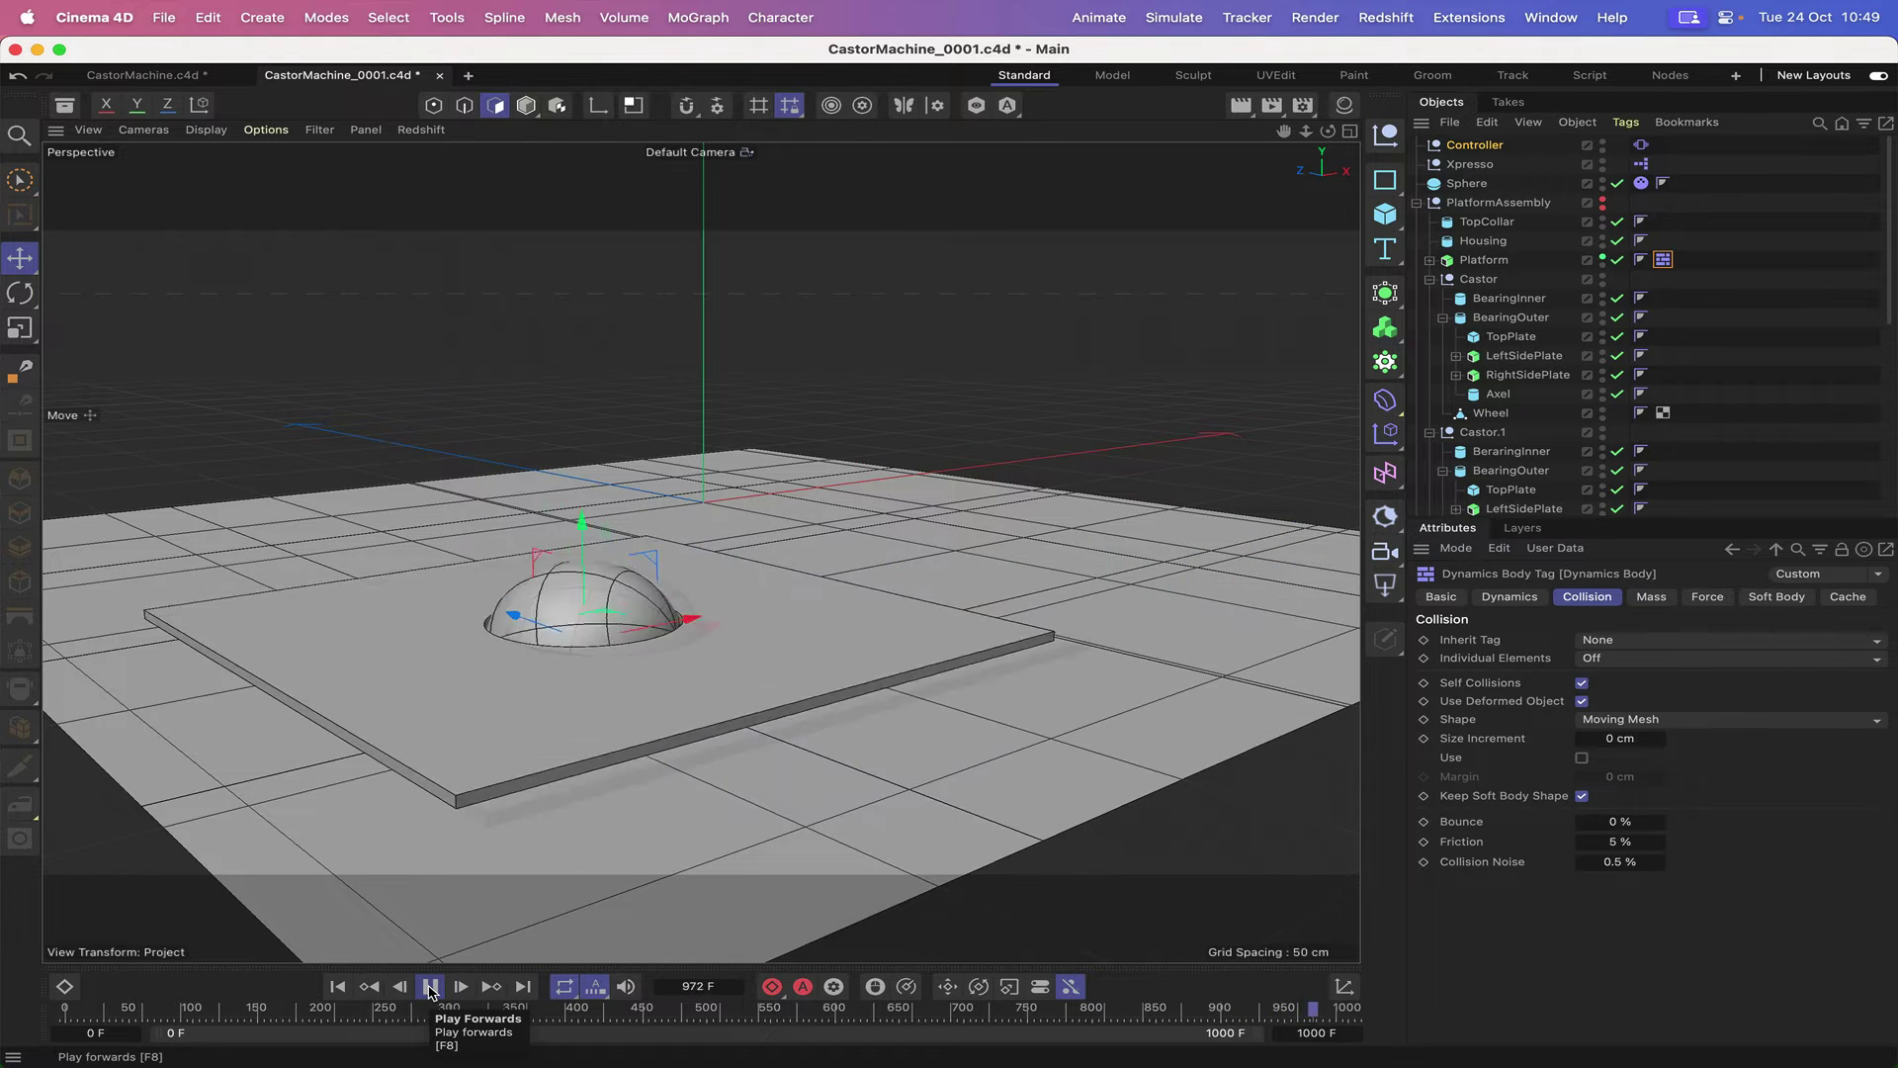
pyautogui.click(430, 988)
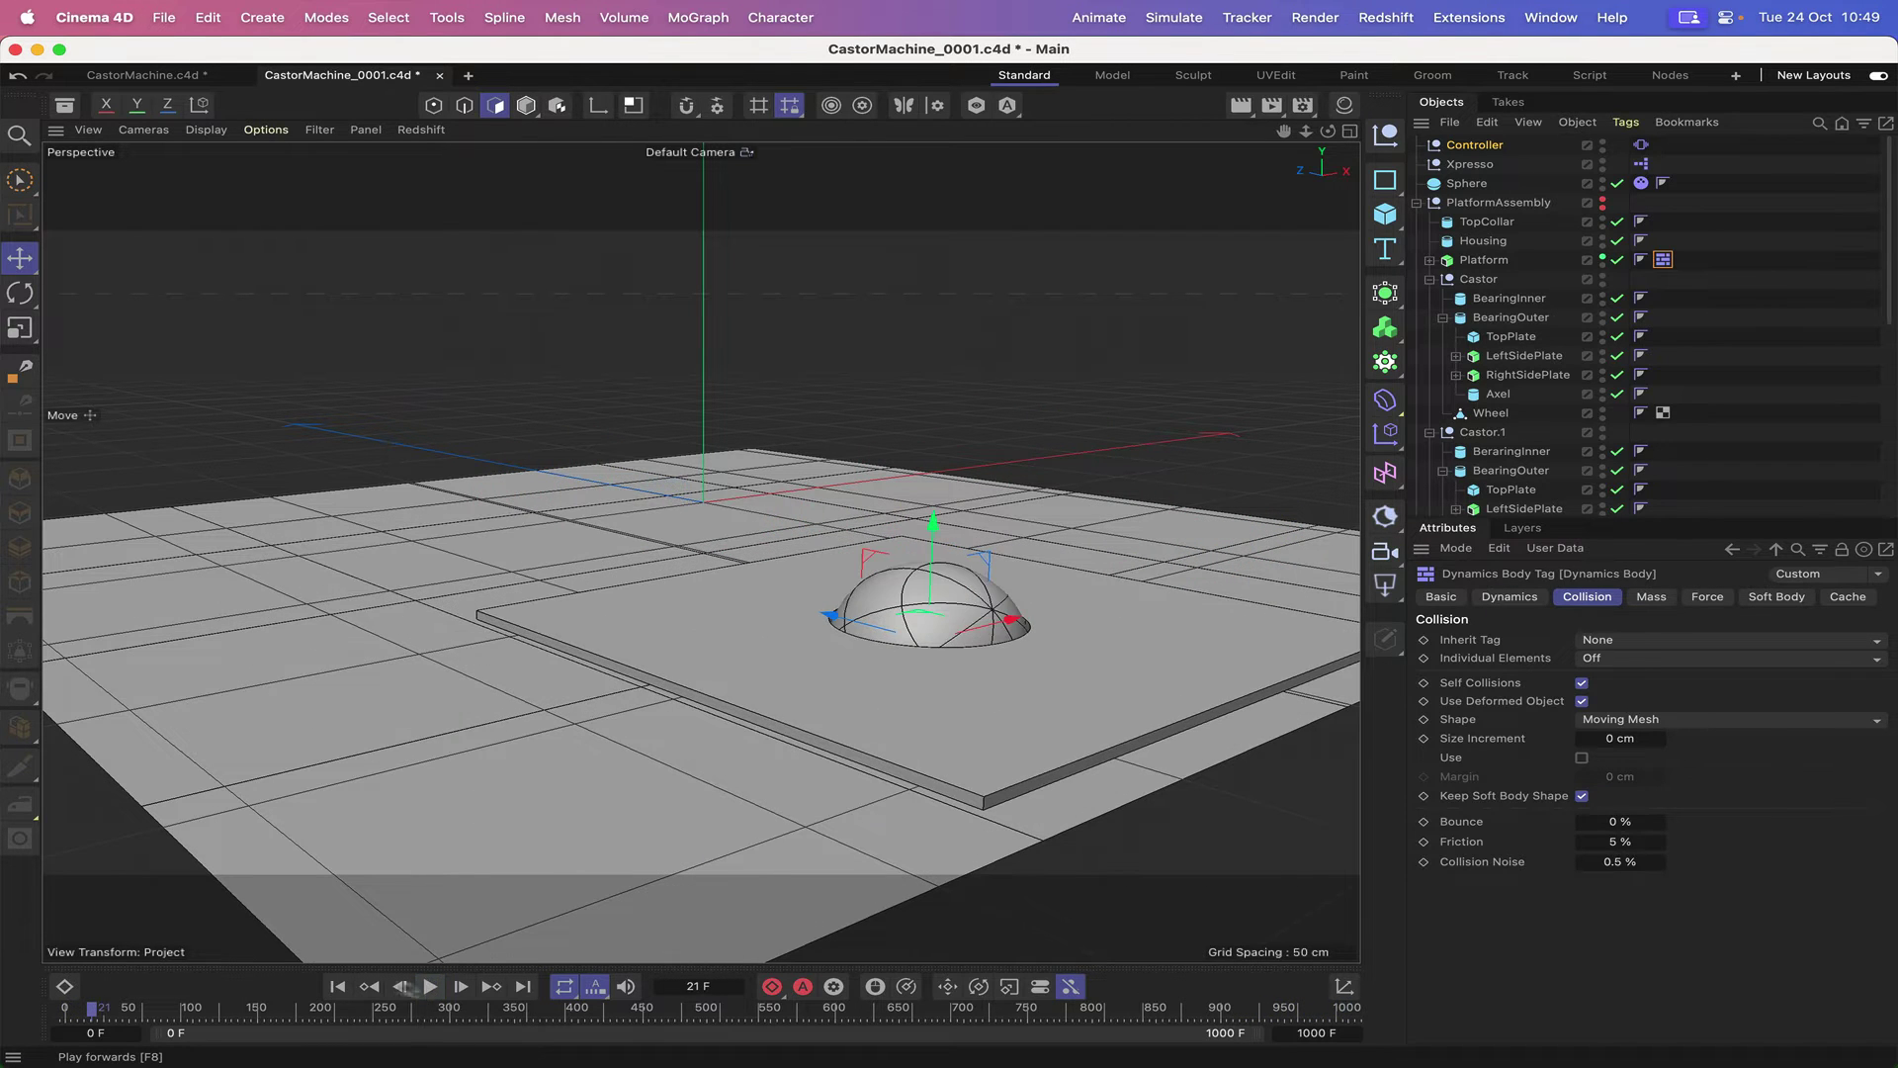
pyautogui.click(333, 988)
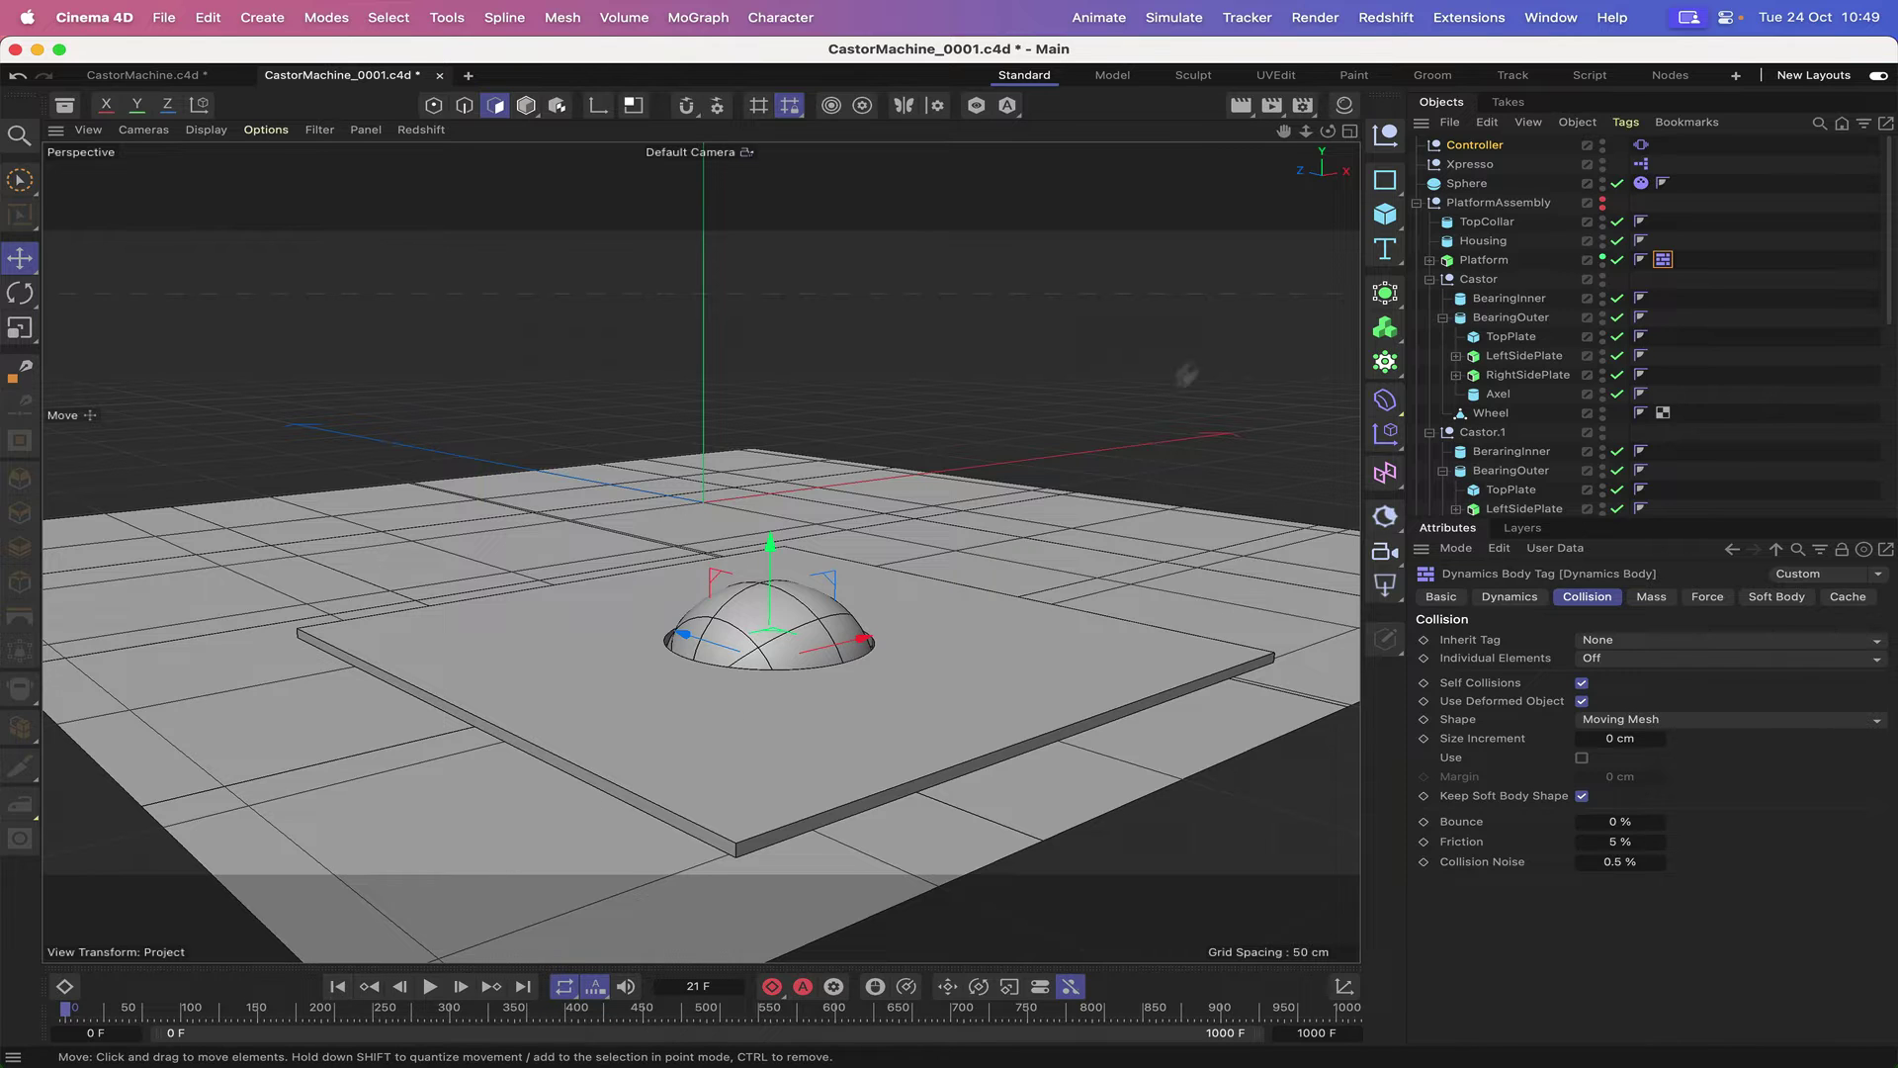
pyautogui.click(1642, 183)
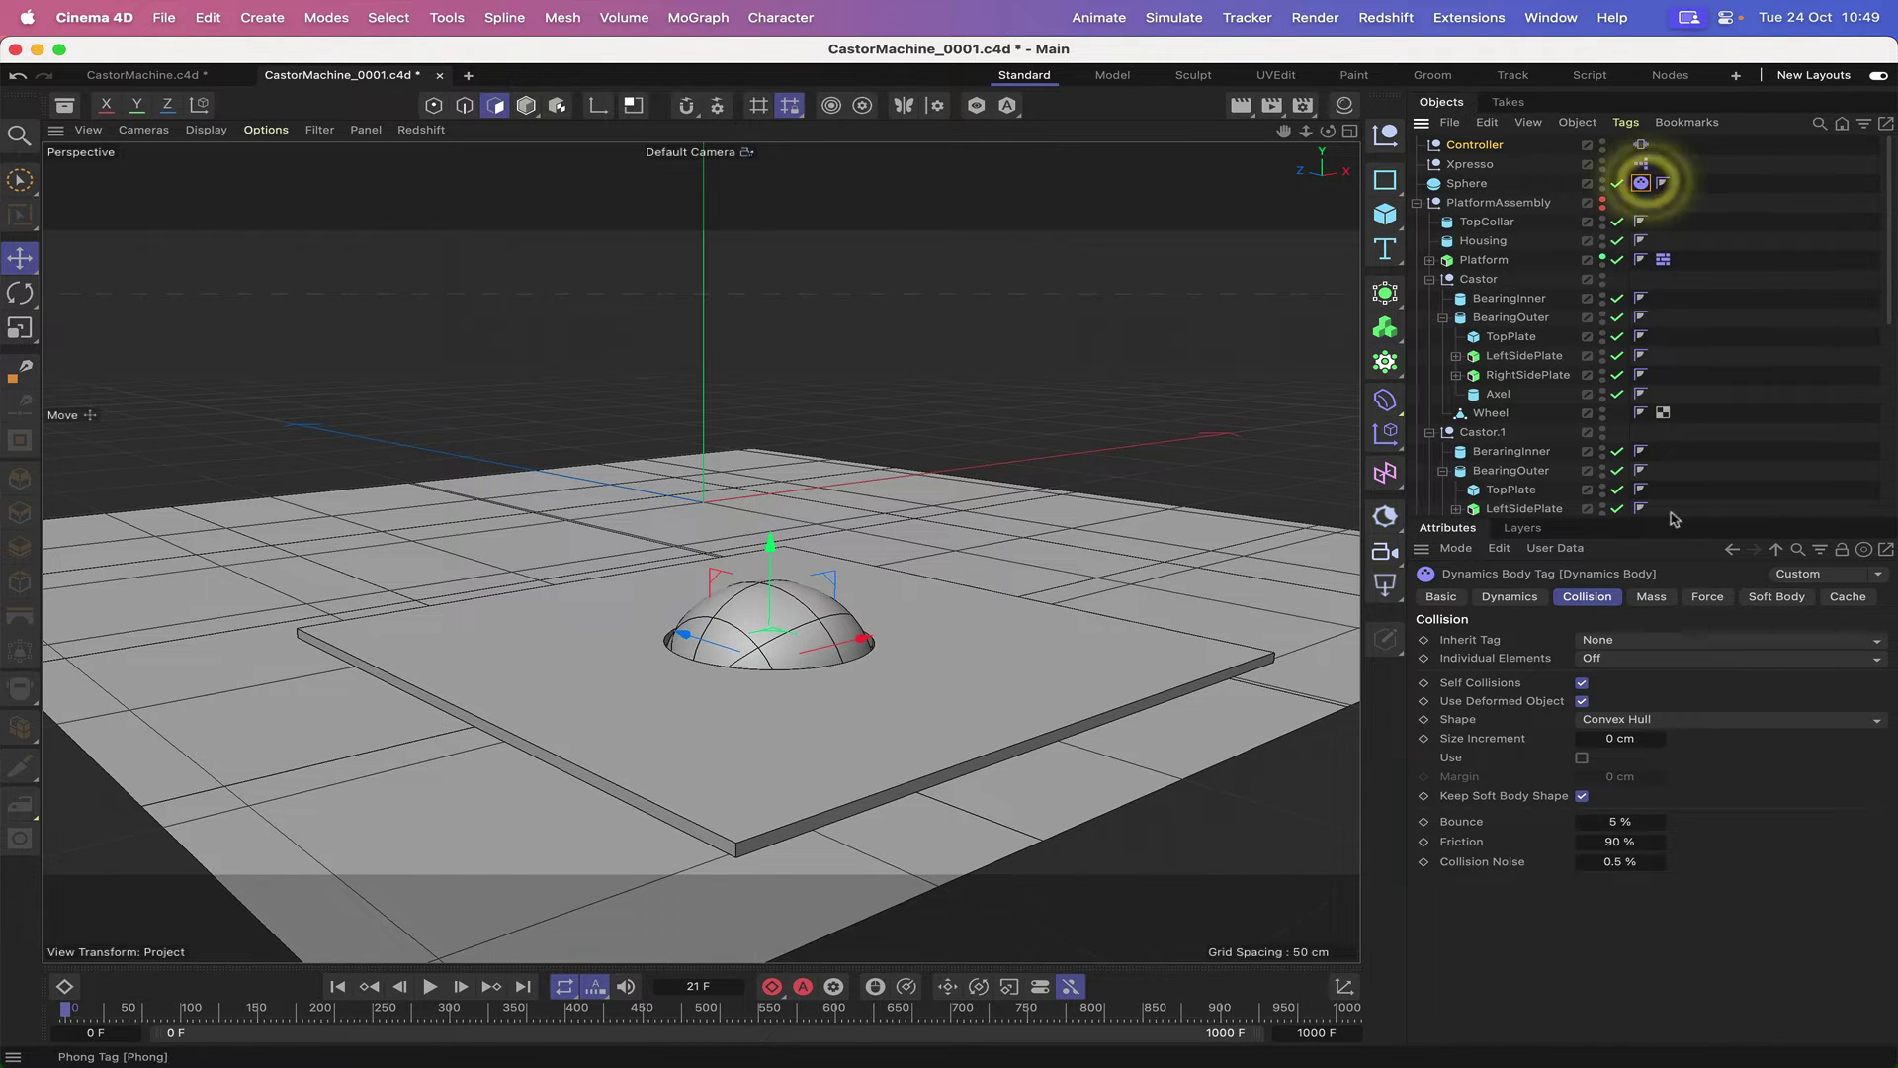
pyautogui.click(1708, 596)
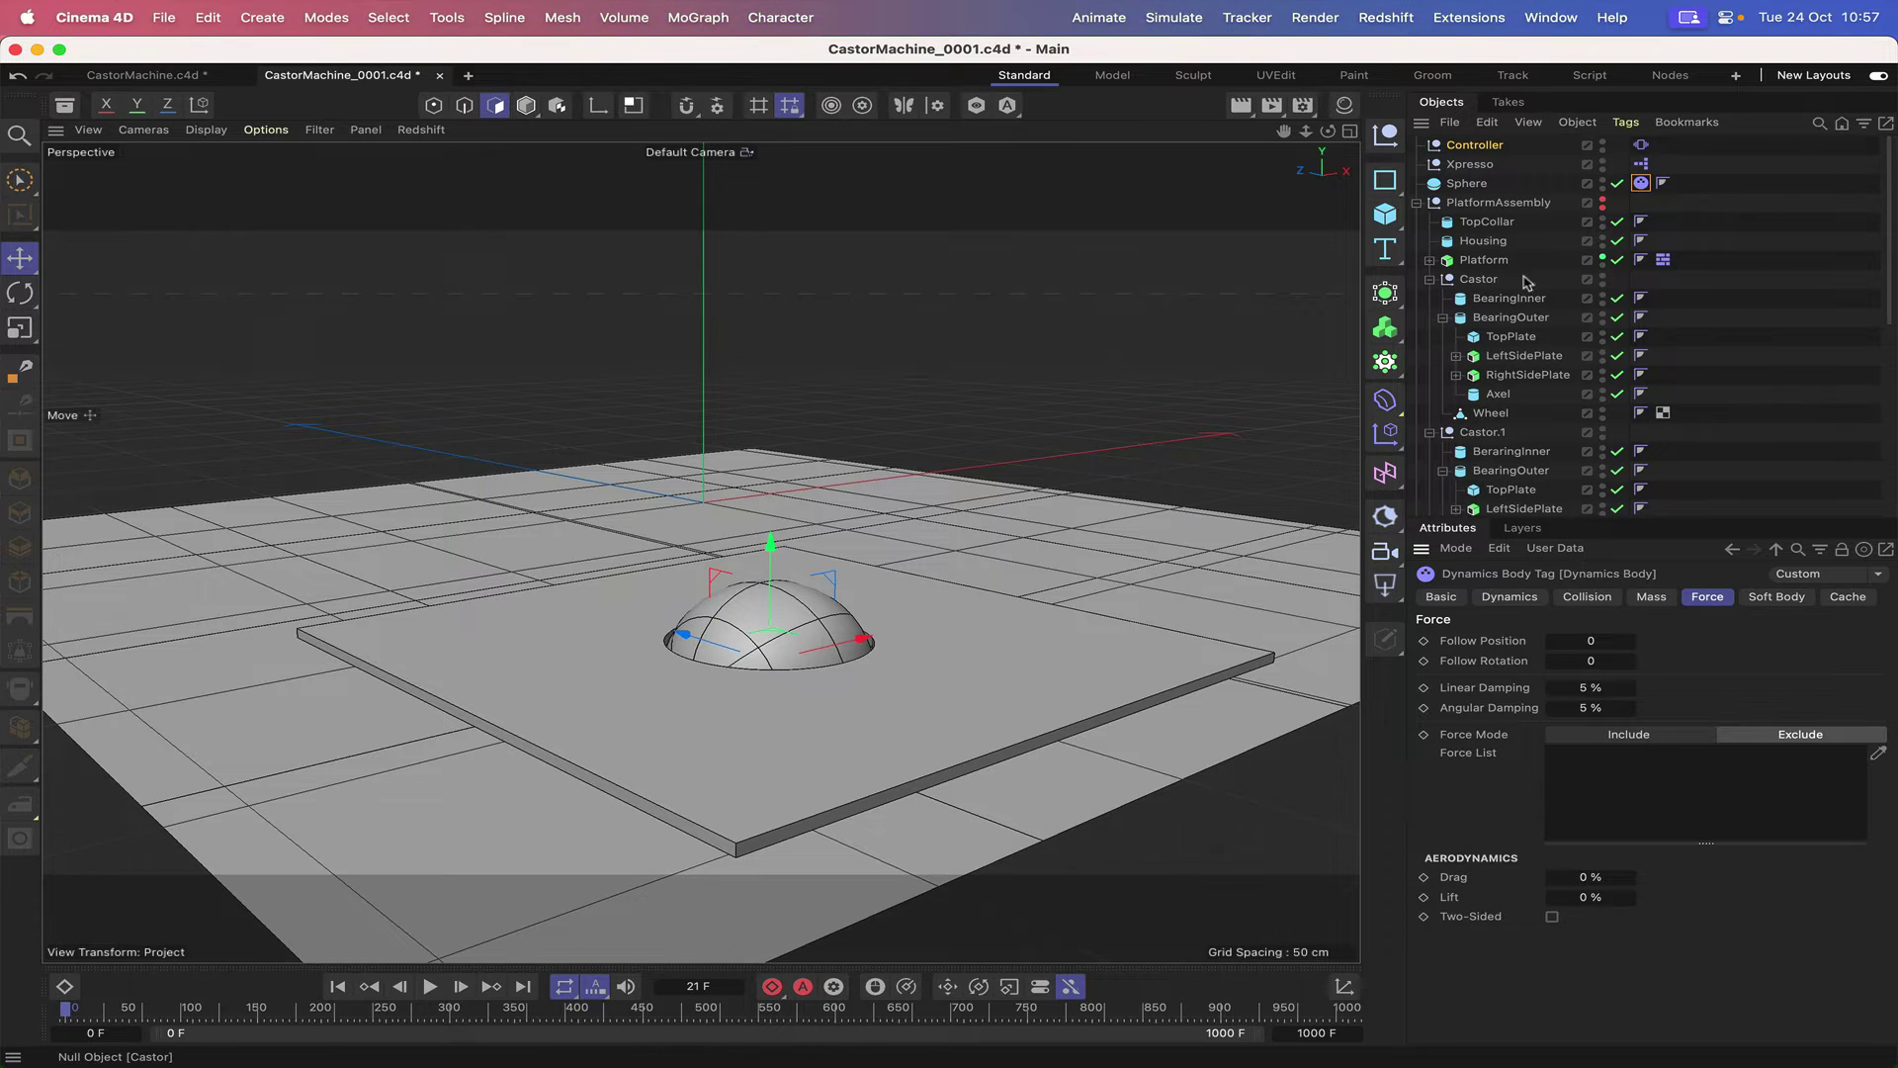
# - Turn on editor visibility for the first Castor group so its parts show beneath the platform
pyautogui.click(1602, 279)
pyautogui.moveTo(1284, 131); pyautogui.dragTo(1031, 49)
pyautogui.moveTo(1328, 130); pyautogui.dragTo(1205, 62)
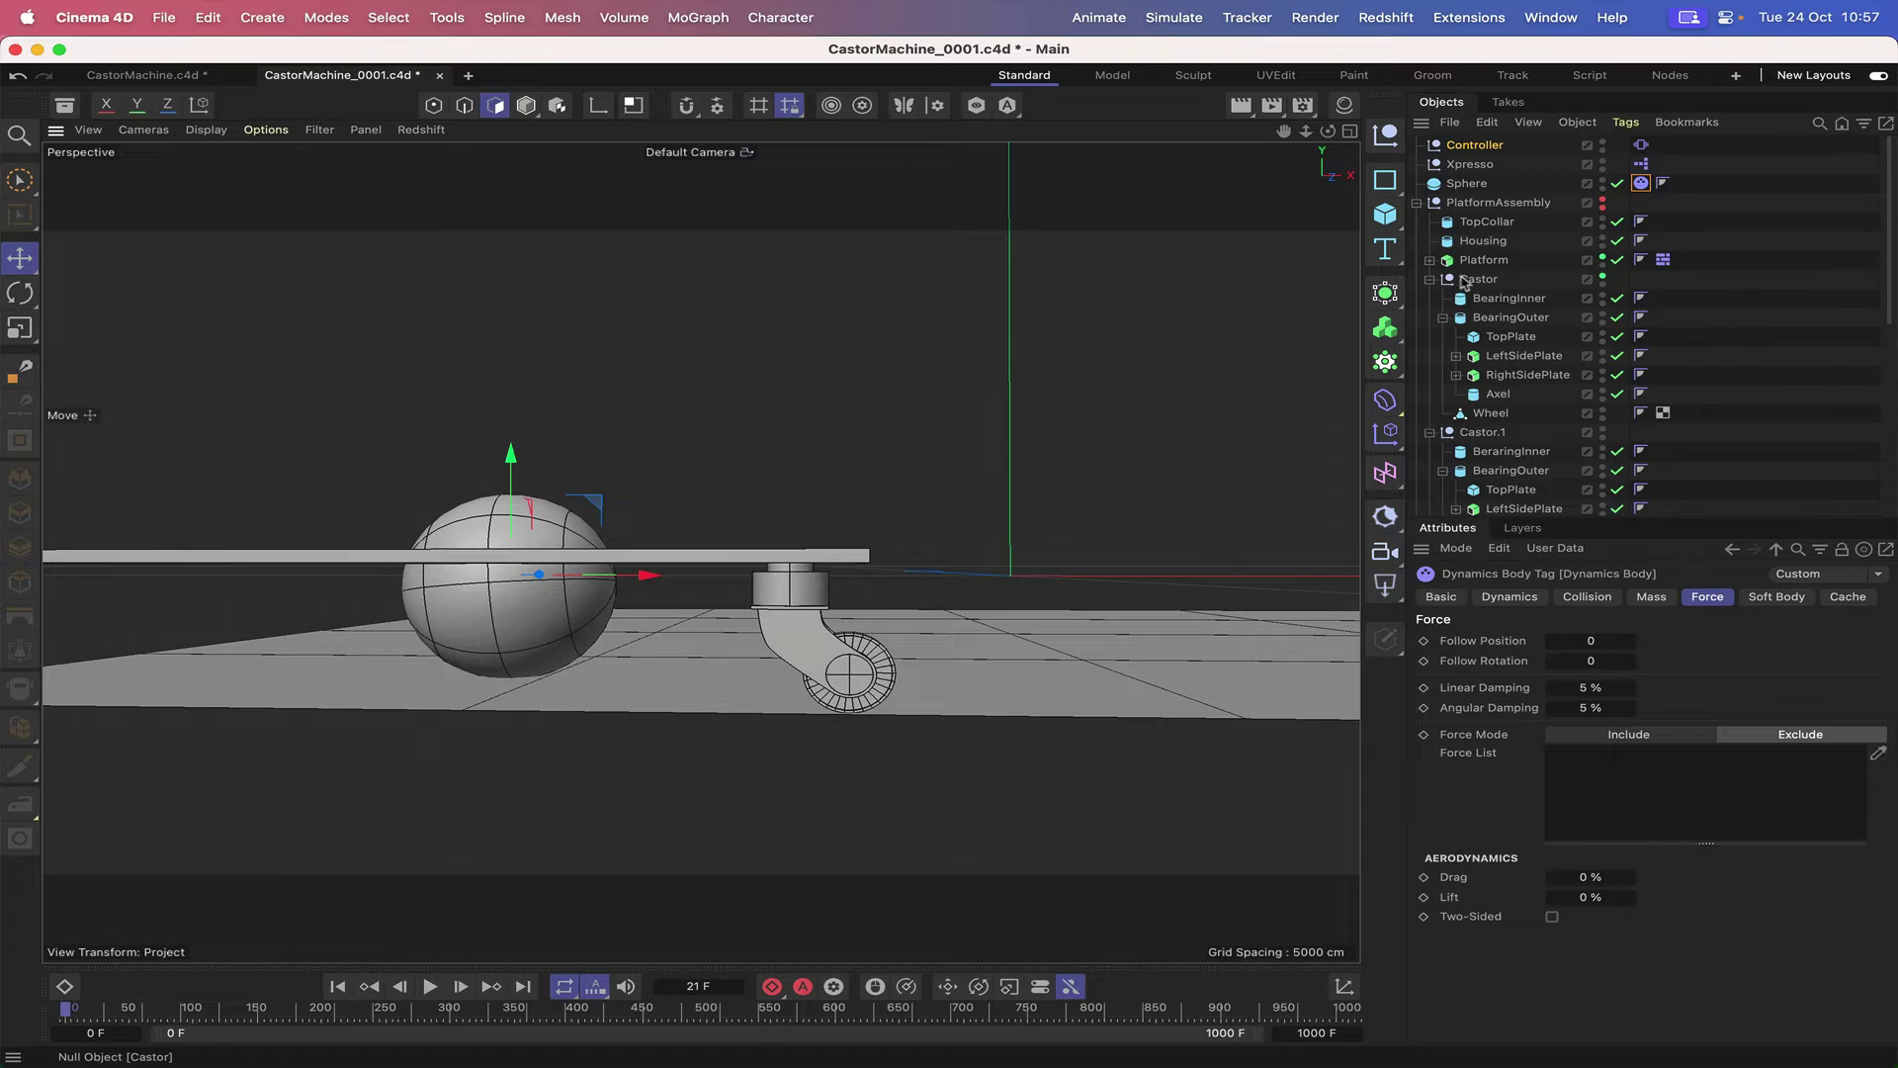
# - Examine the first Castor's parts one by one: BearingInner, BearingOuter, TopPlate, both side plates and Axel
pyautogui.click(1501, 298)
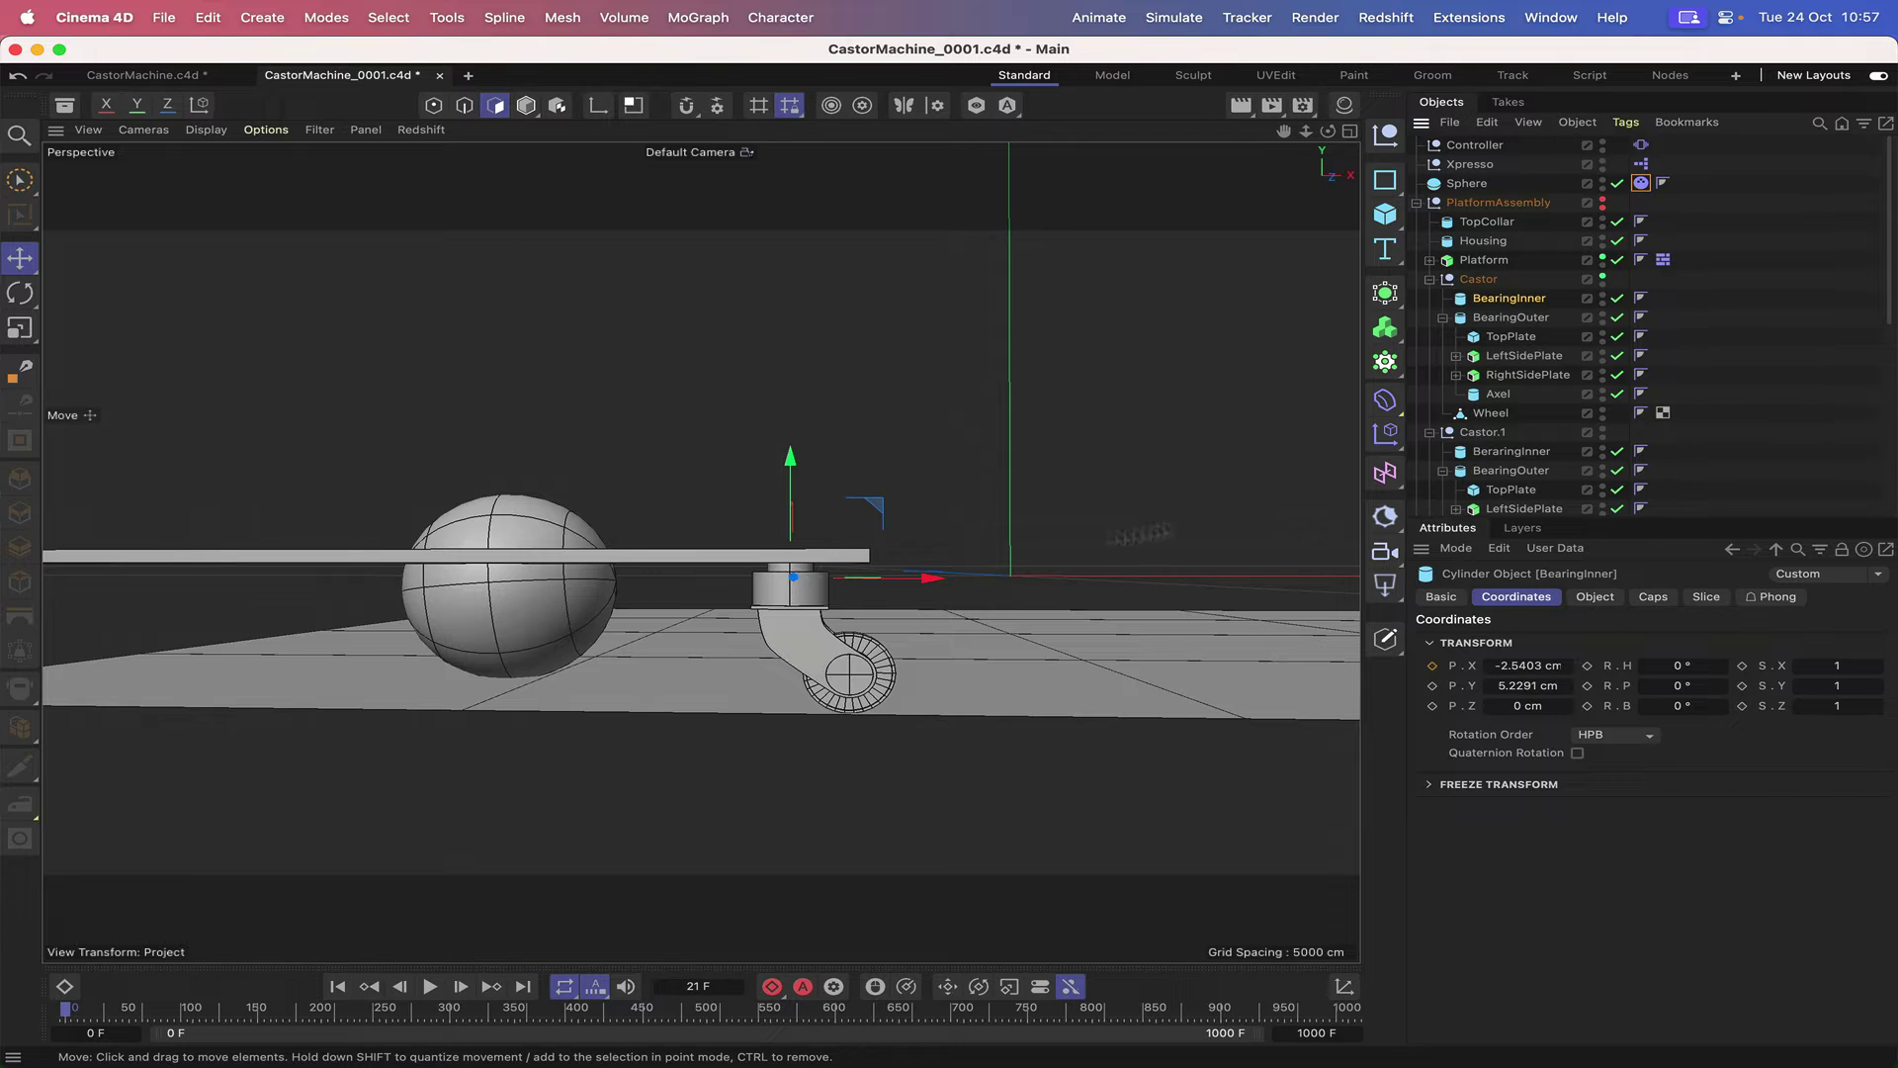
pyautogui.click(1510, 318)
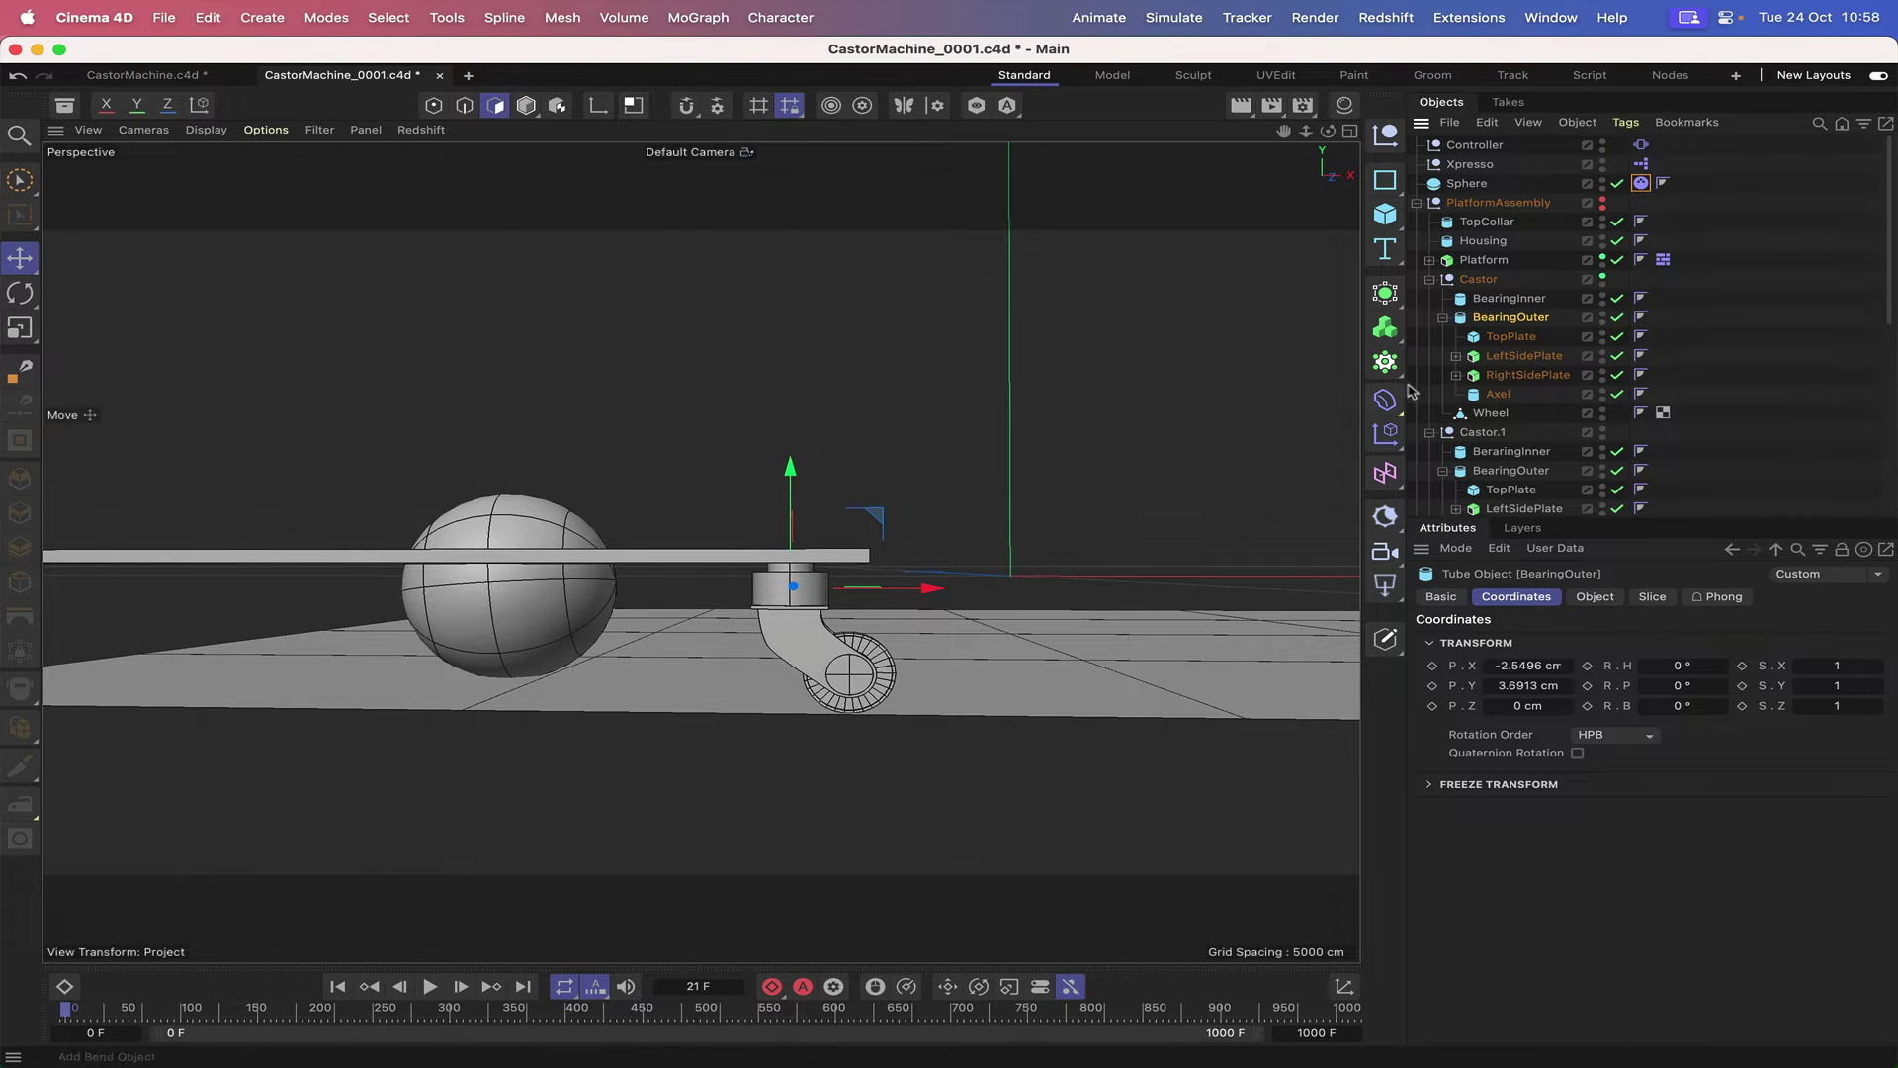
pyautogui.click(1494, 338)
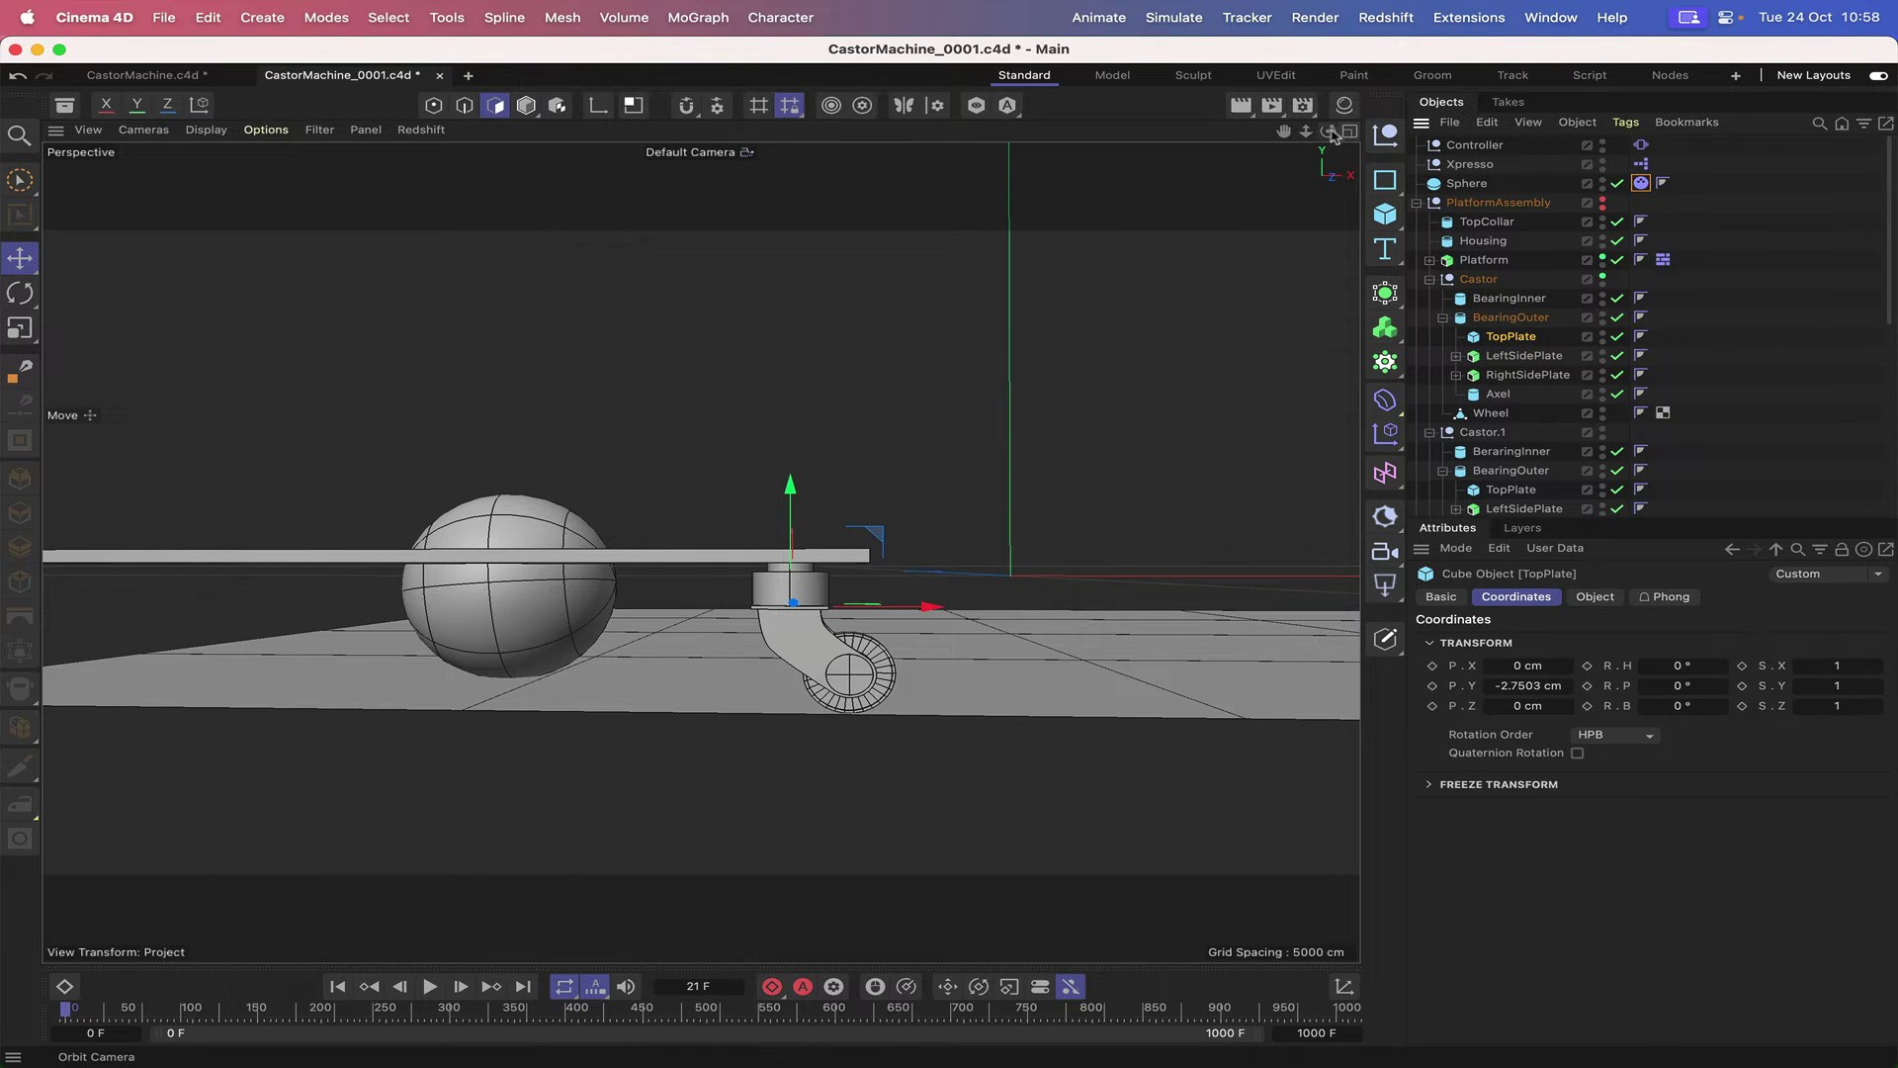
pyautogui.moveTo(1328, 132); pyautogui.dragTo(1329, 193)
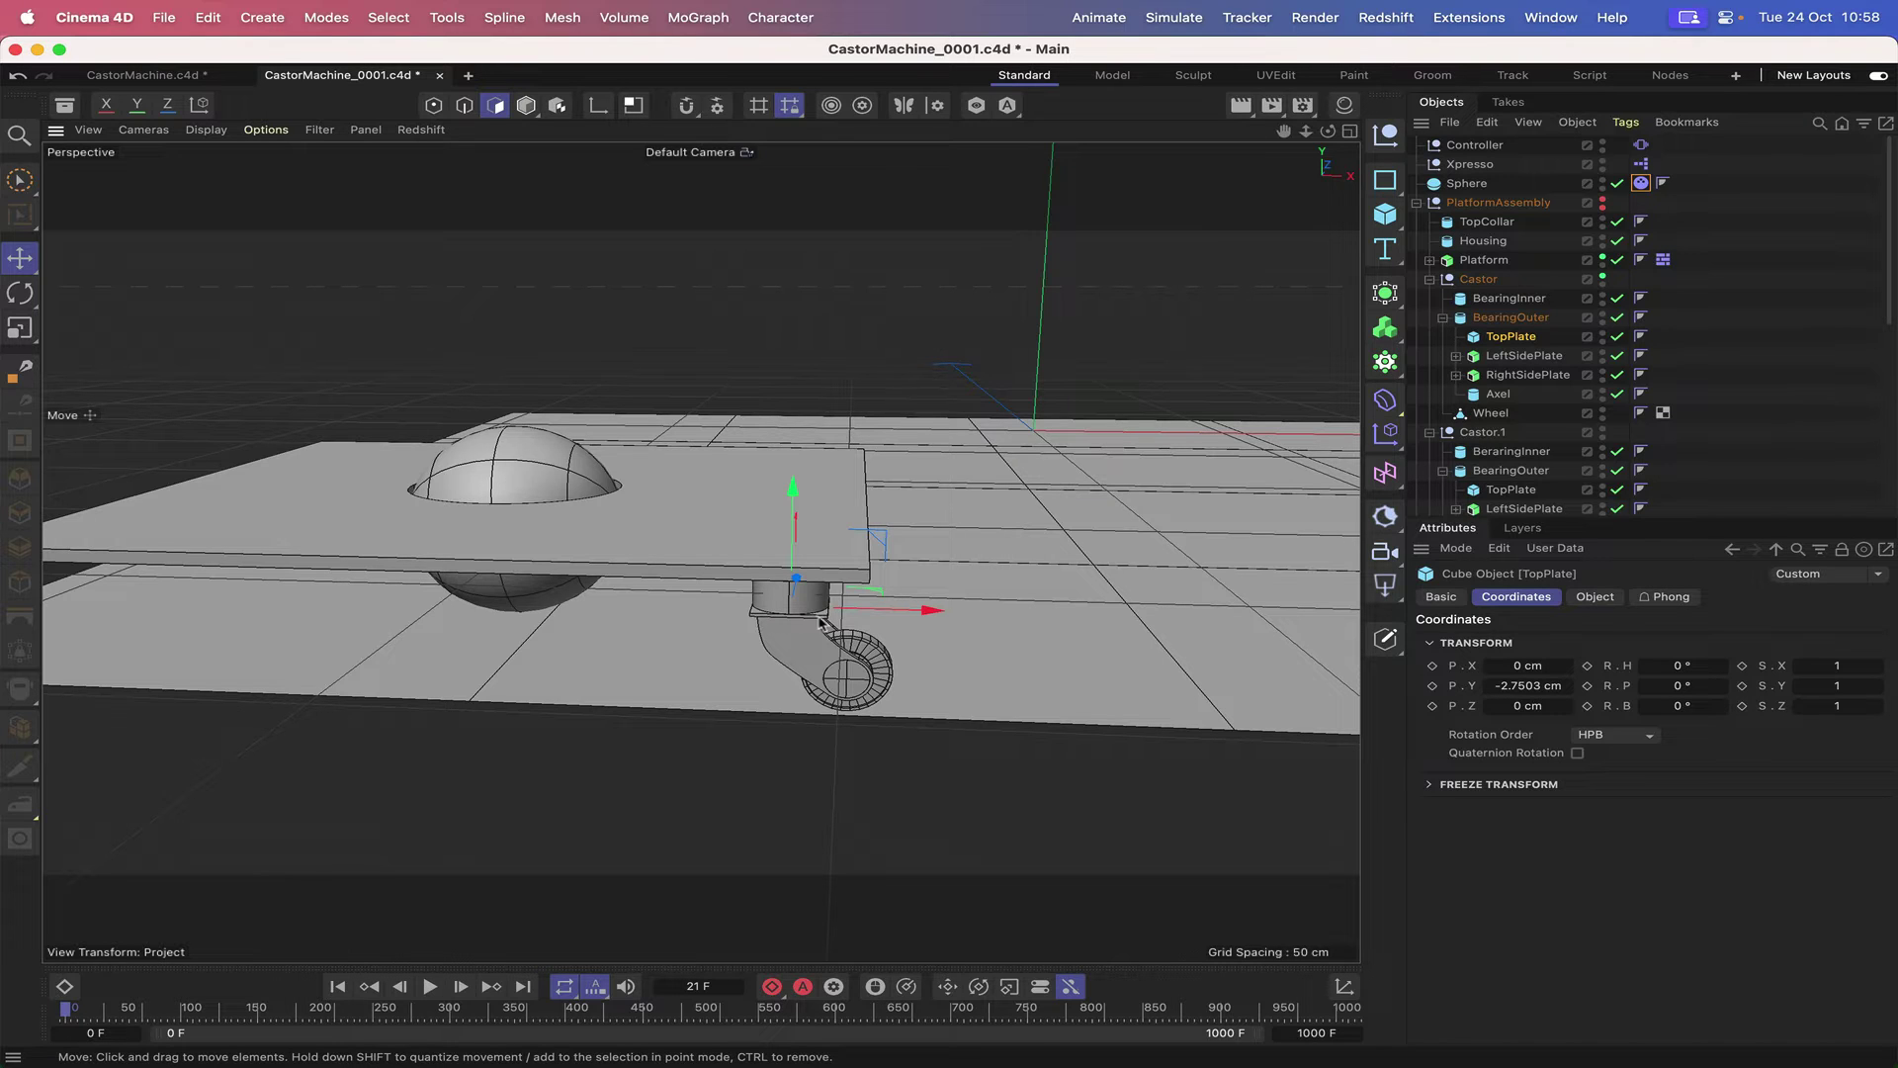
pyautogui.click(1516, 356)
pyautogui.click(1494, 378)
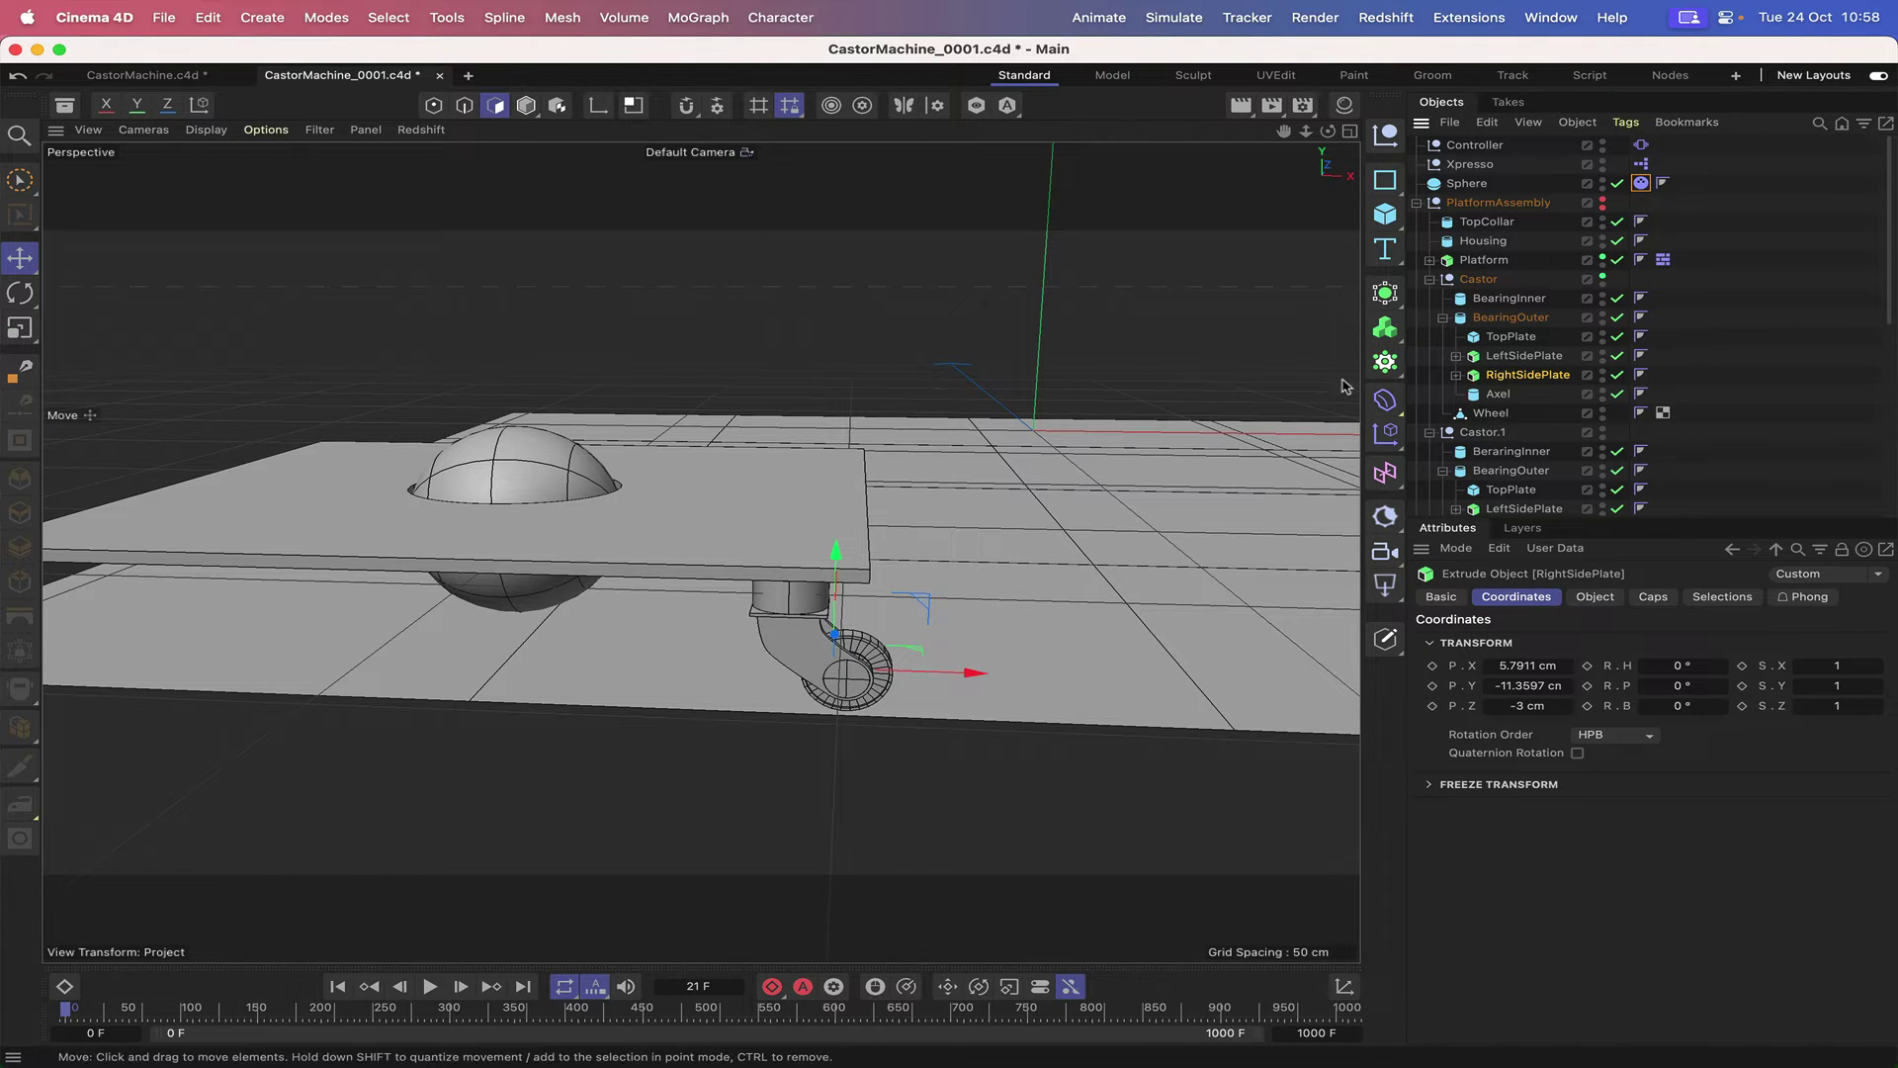
pyautogui.click(1497, 395)
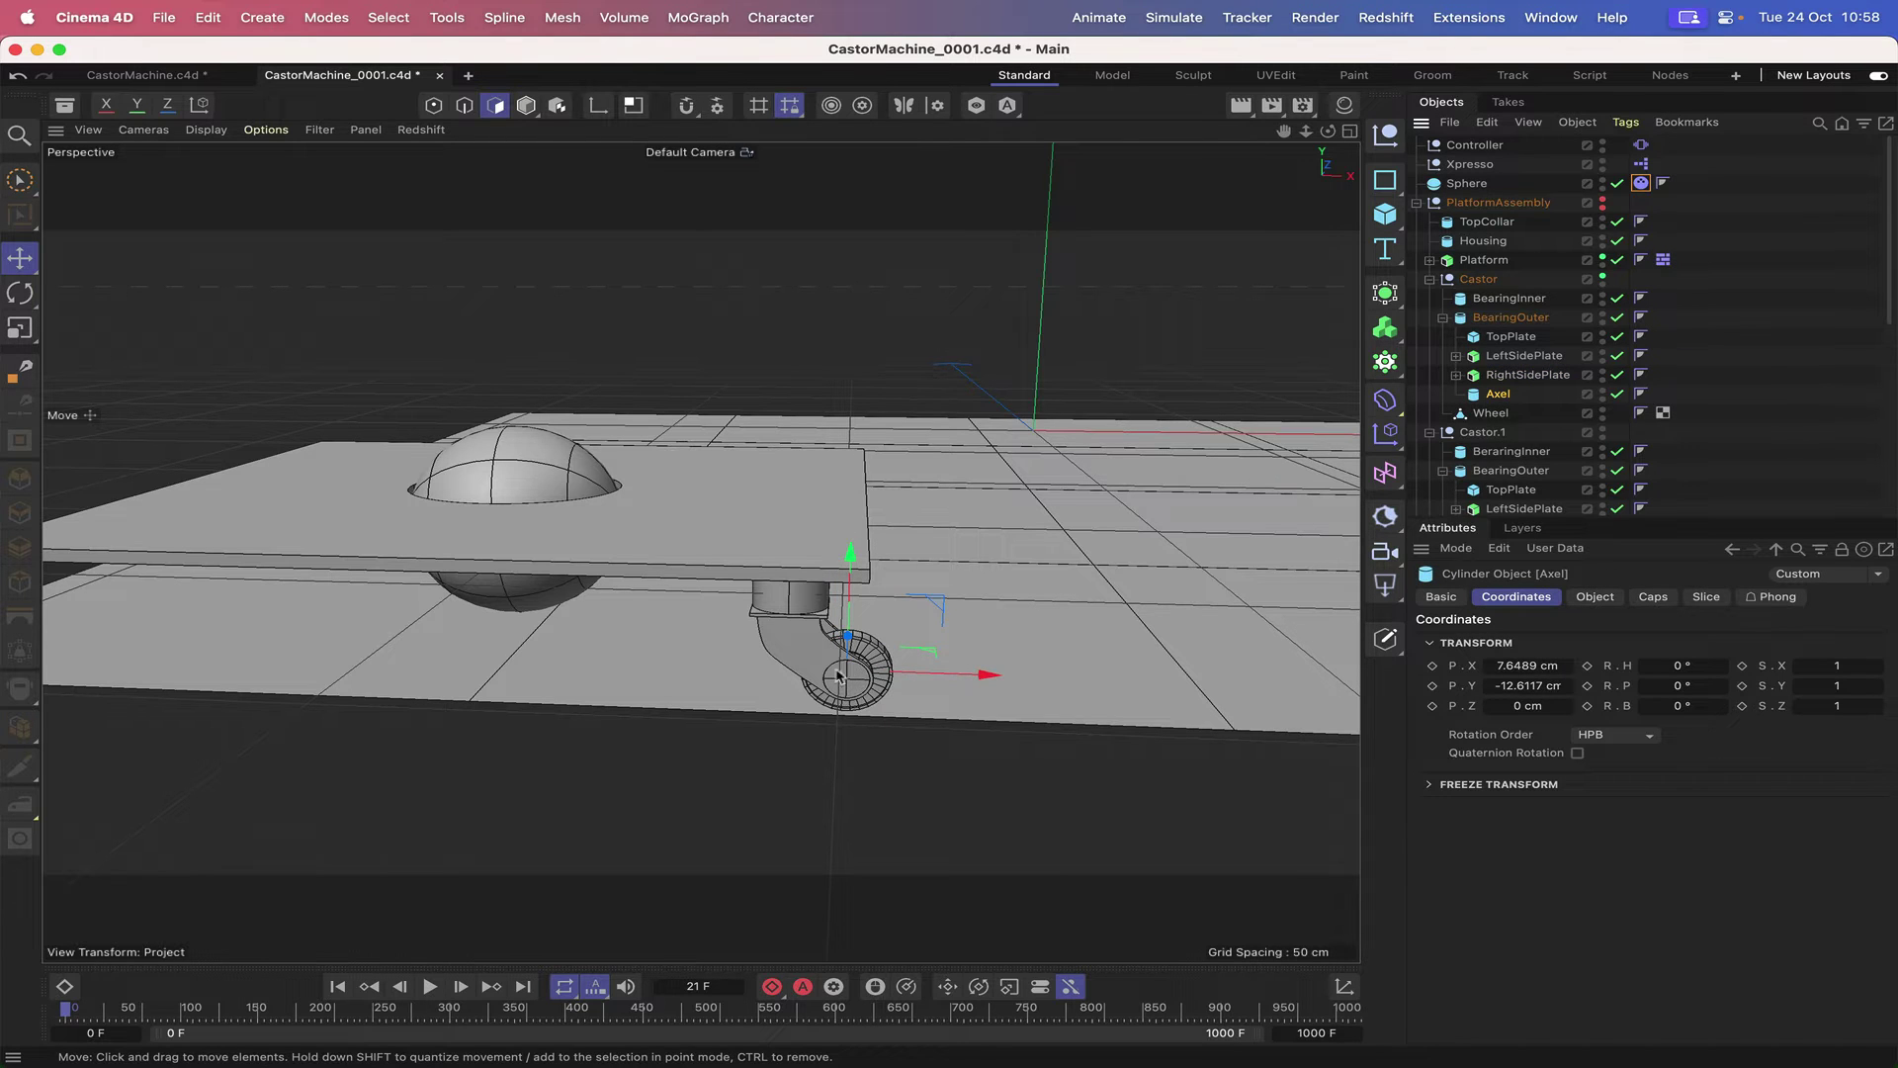
pyautogui.moveTo(1328, 131); pyautogui.dragTo(1176, 103)
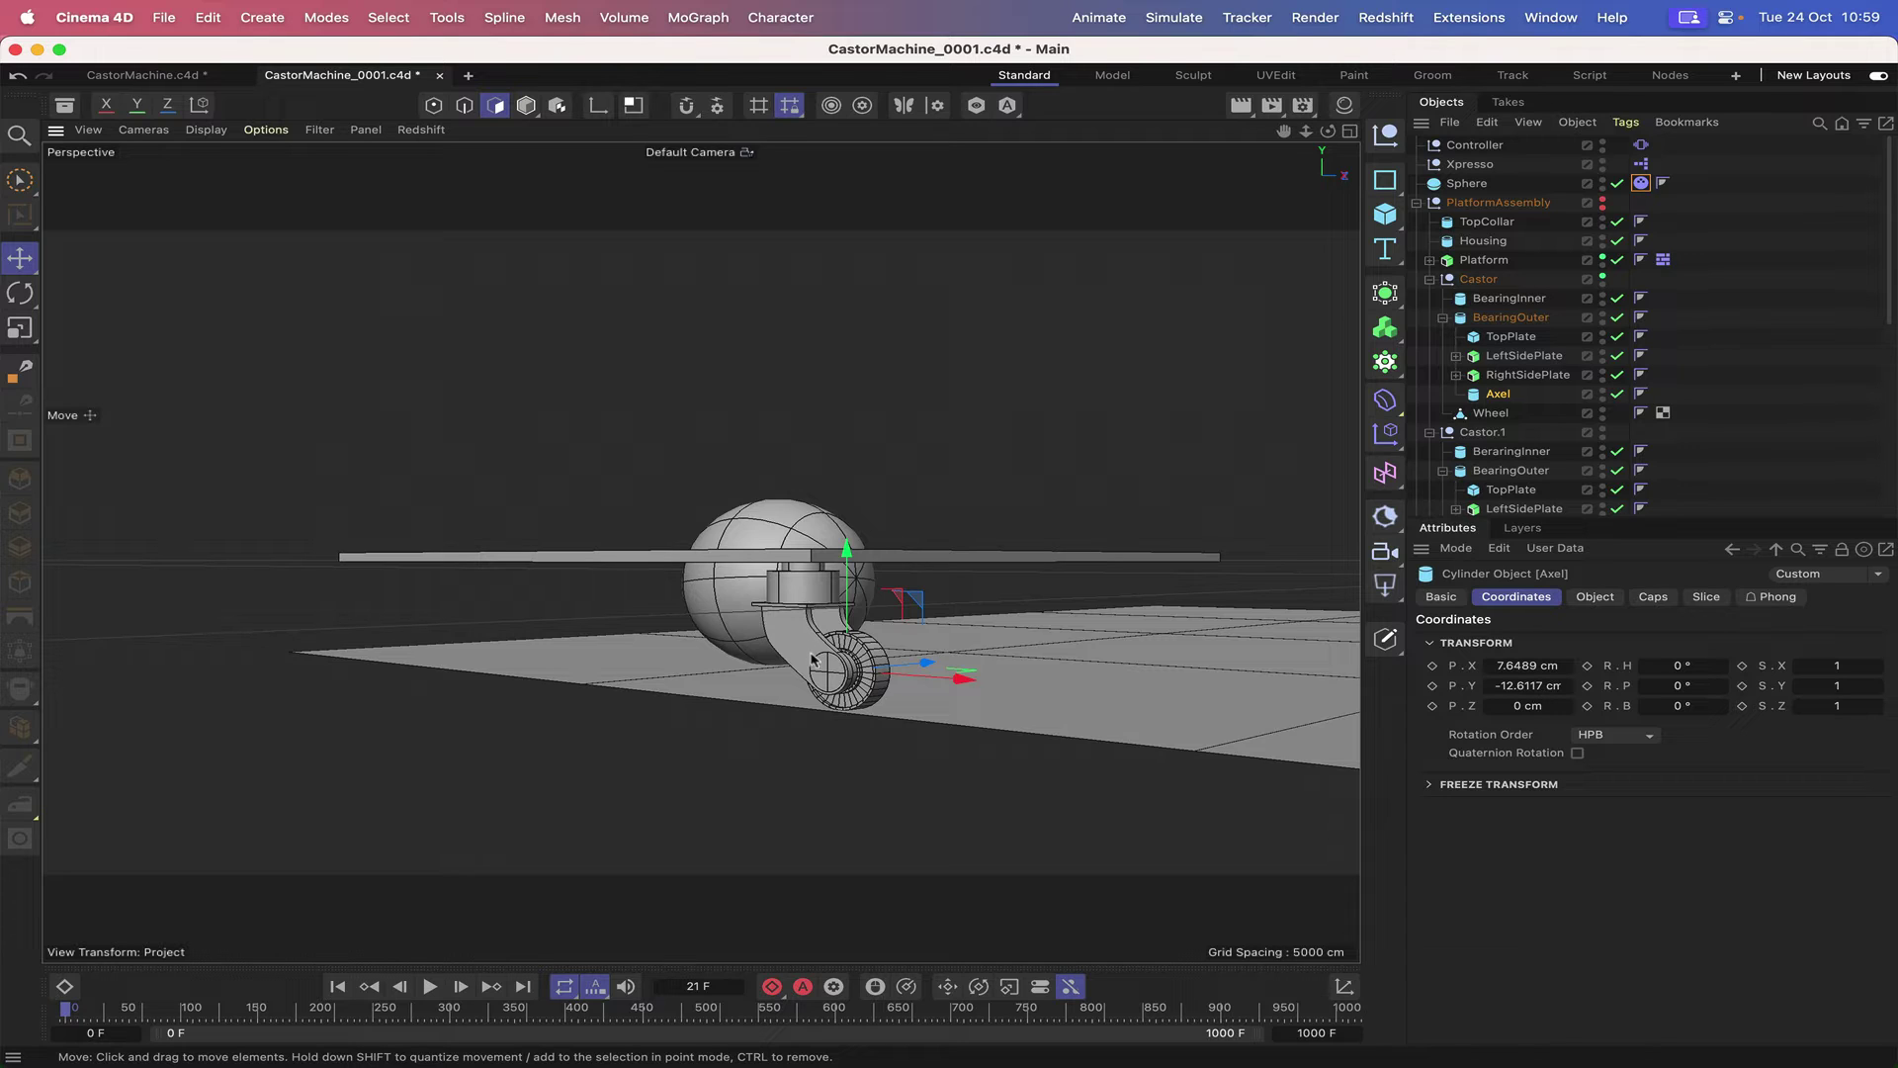
# - Select the first Castor's Wheel, switch to Model mode, and check the BearingOuter hierarchy
pyautogui.click(1485, 414)
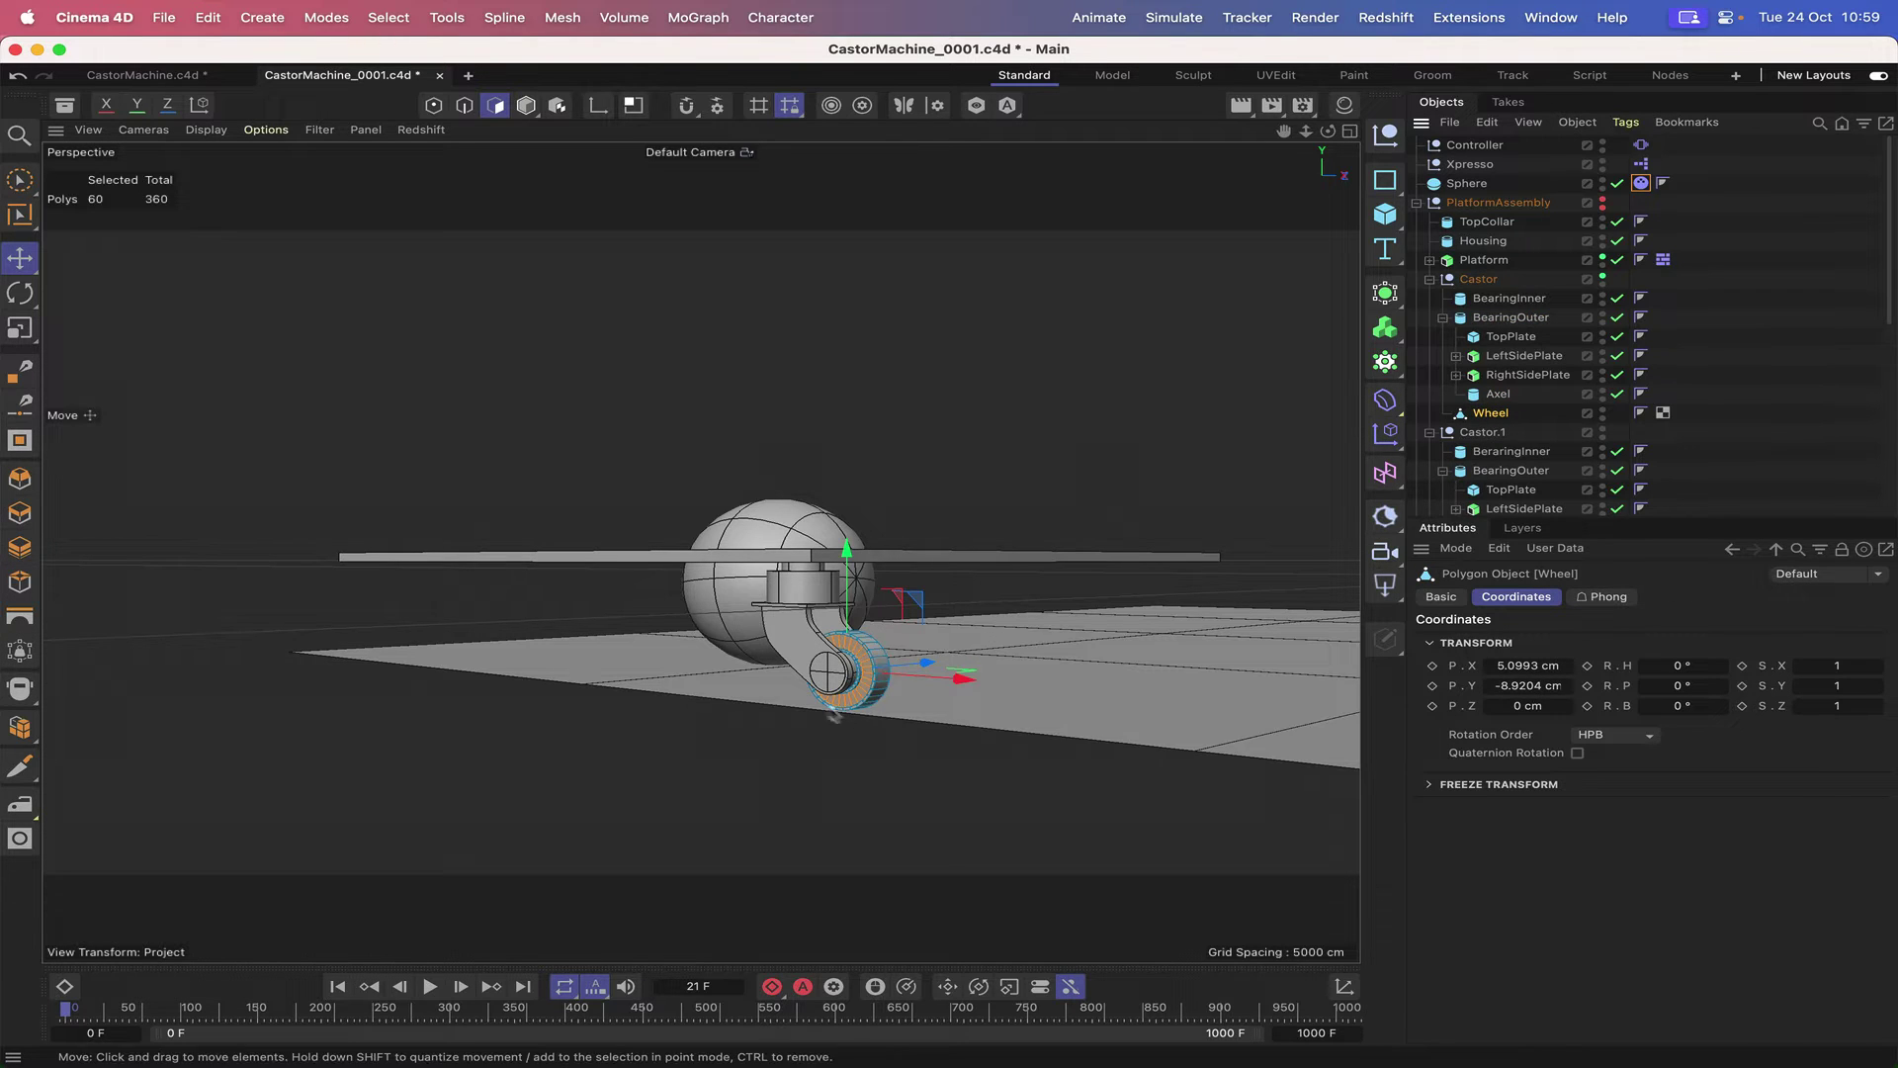
pyautogui.click(526, 105)
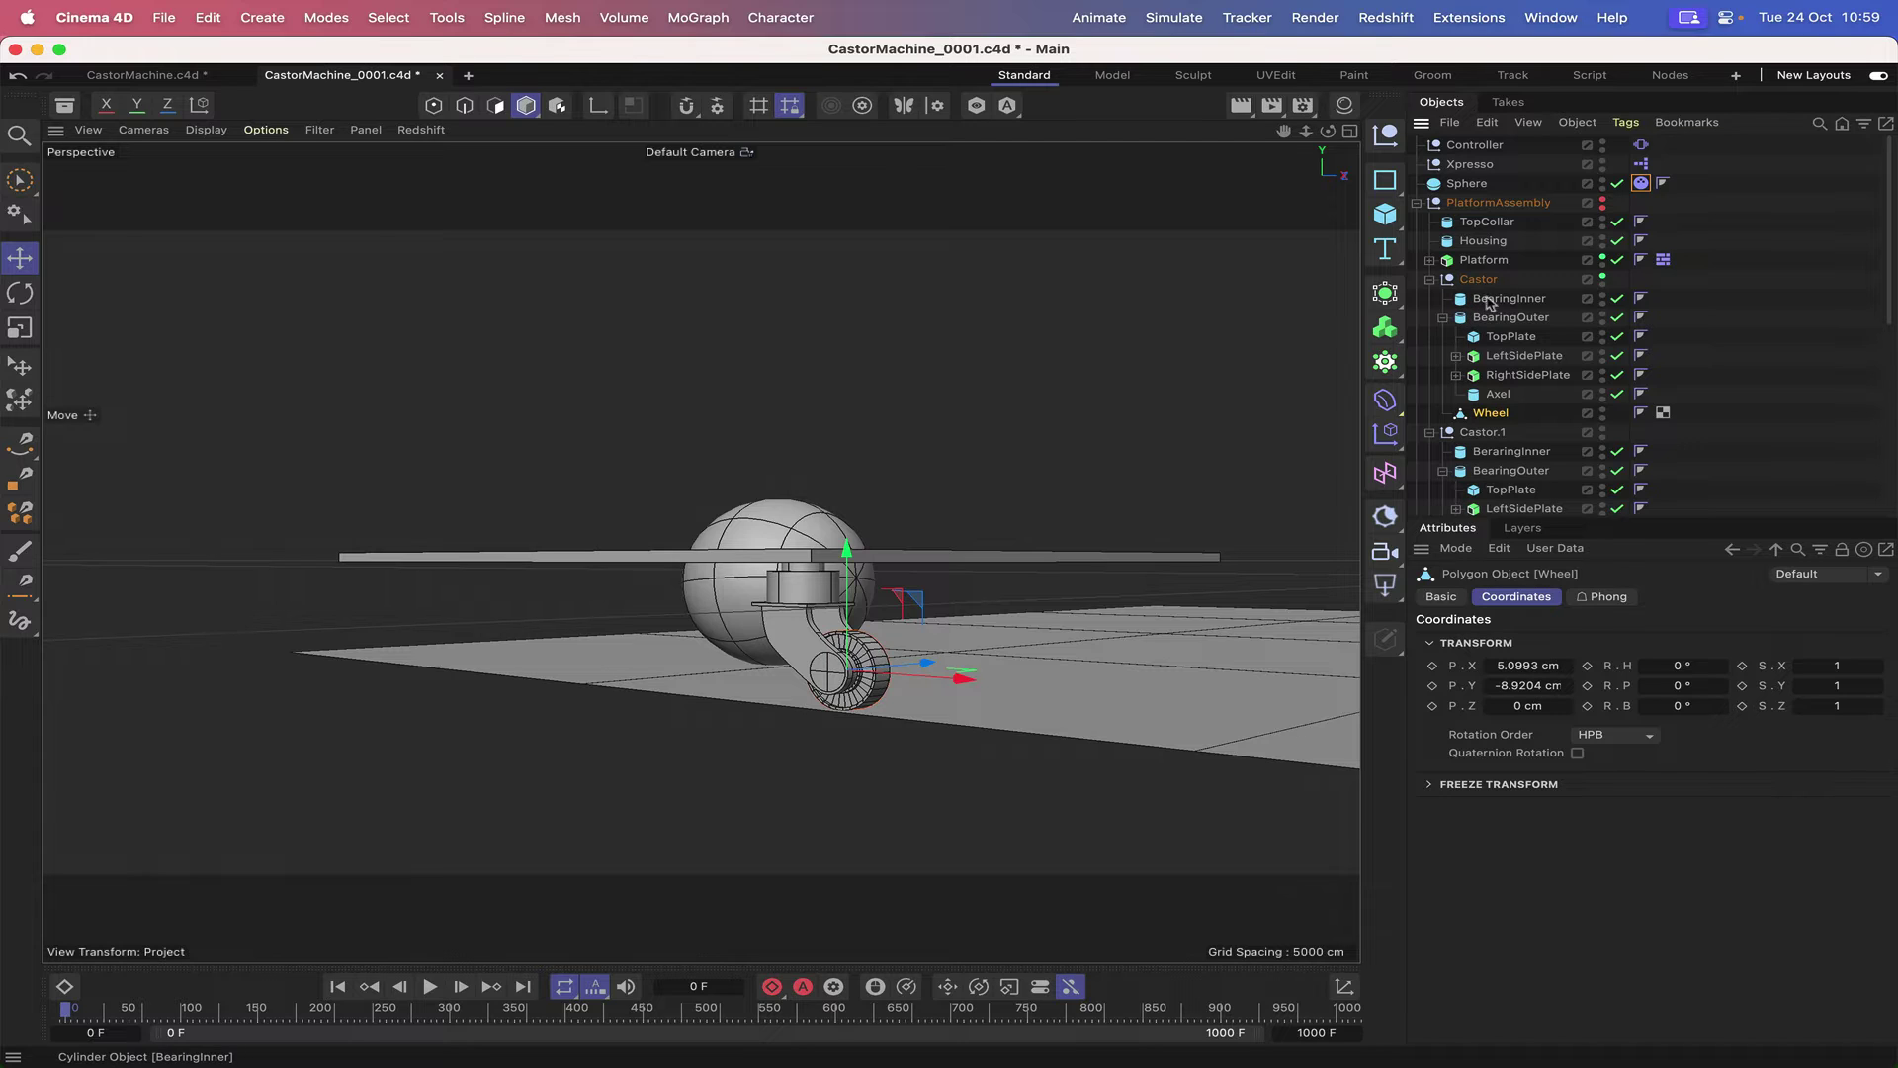
pyautogui.click(1442, 317)
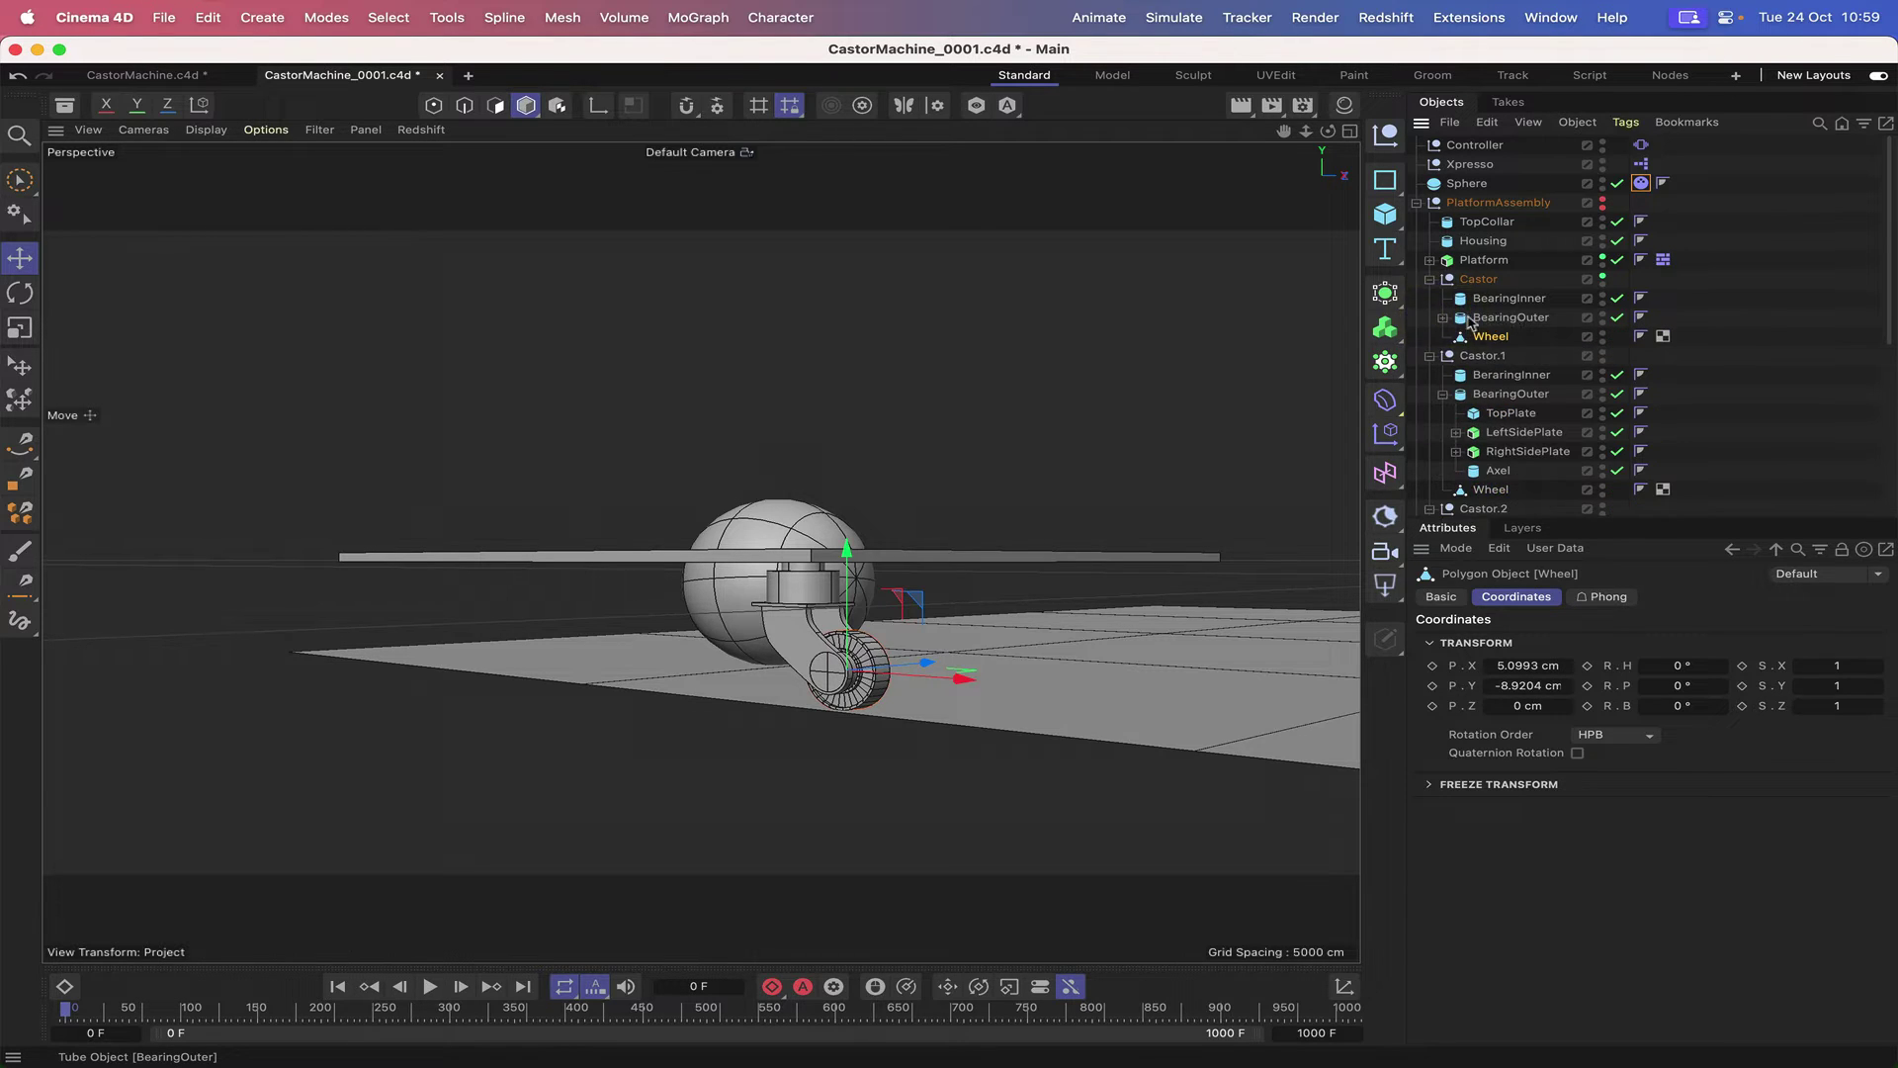
pyautogui.click(1444, 319)
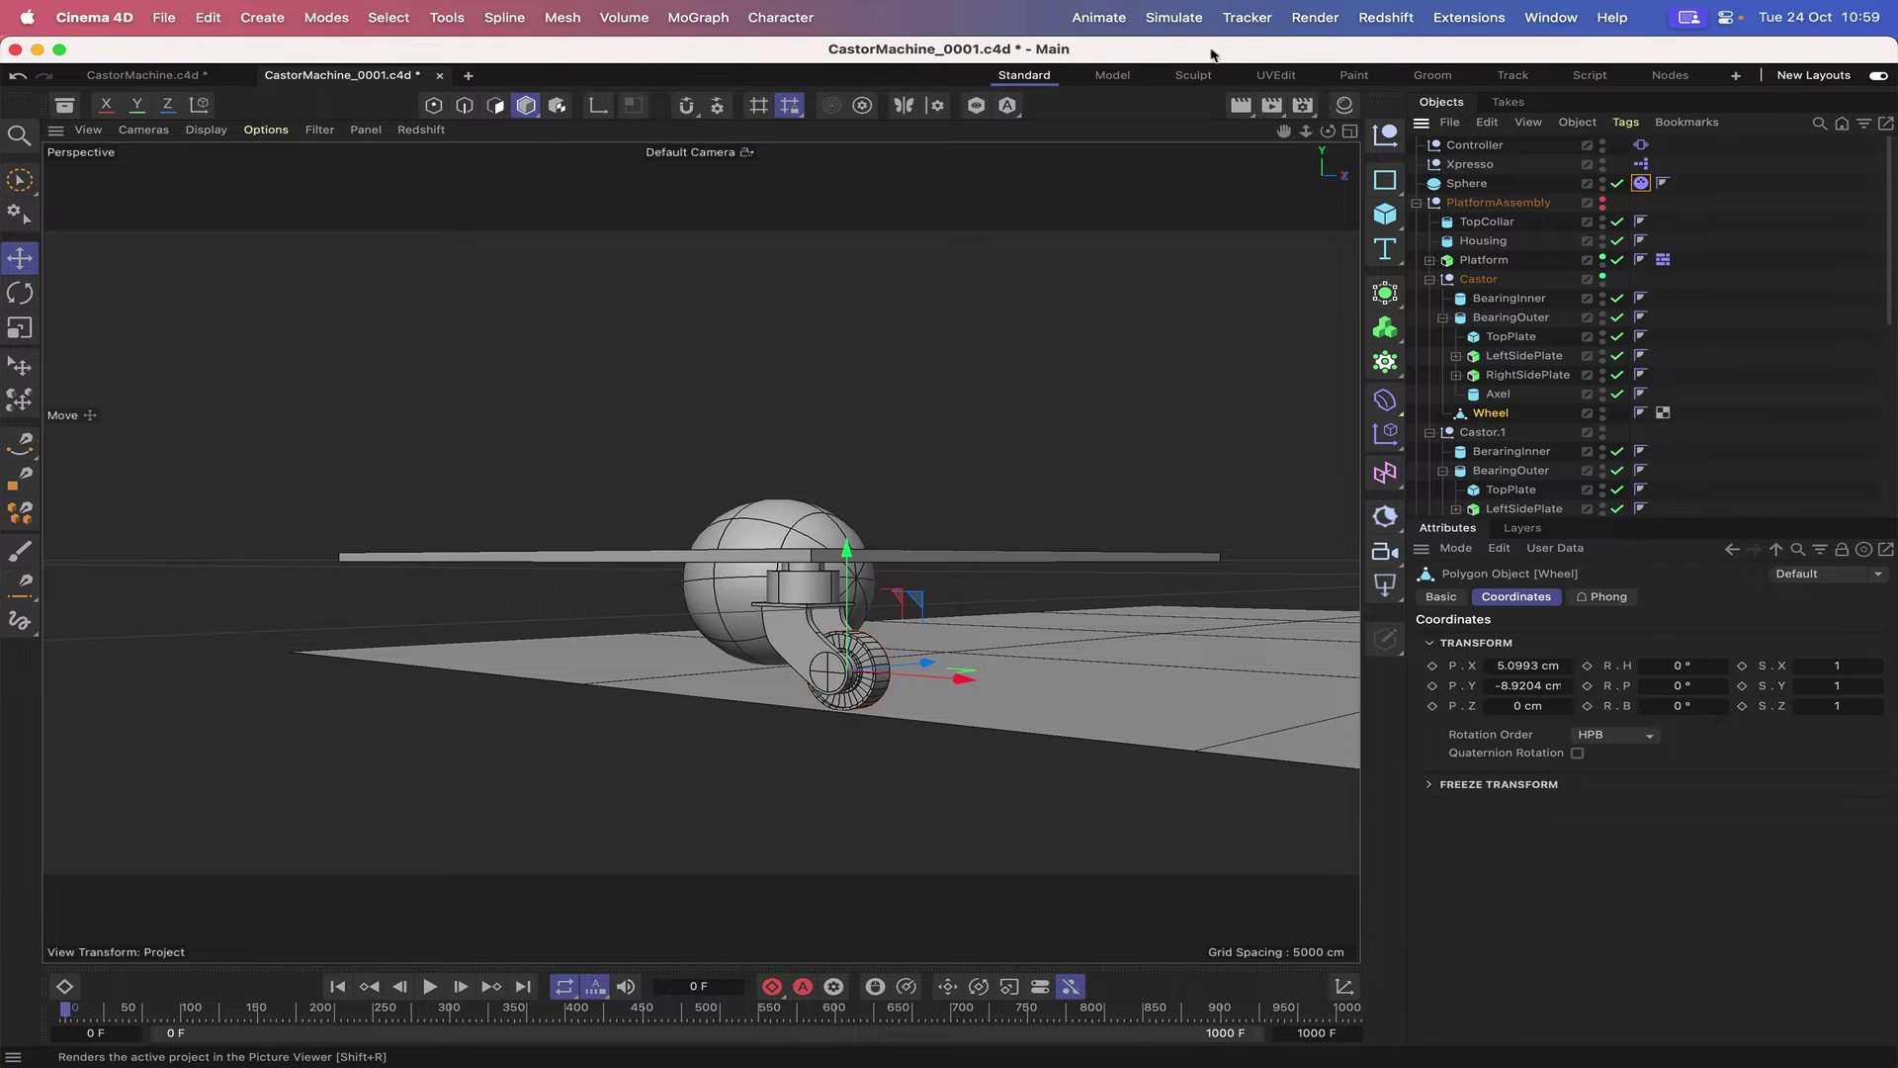
# - Create a Bullet Connector and place it between BearingInner and BearingOuter in the first Castor group
pyautogui.click(1171, 19)
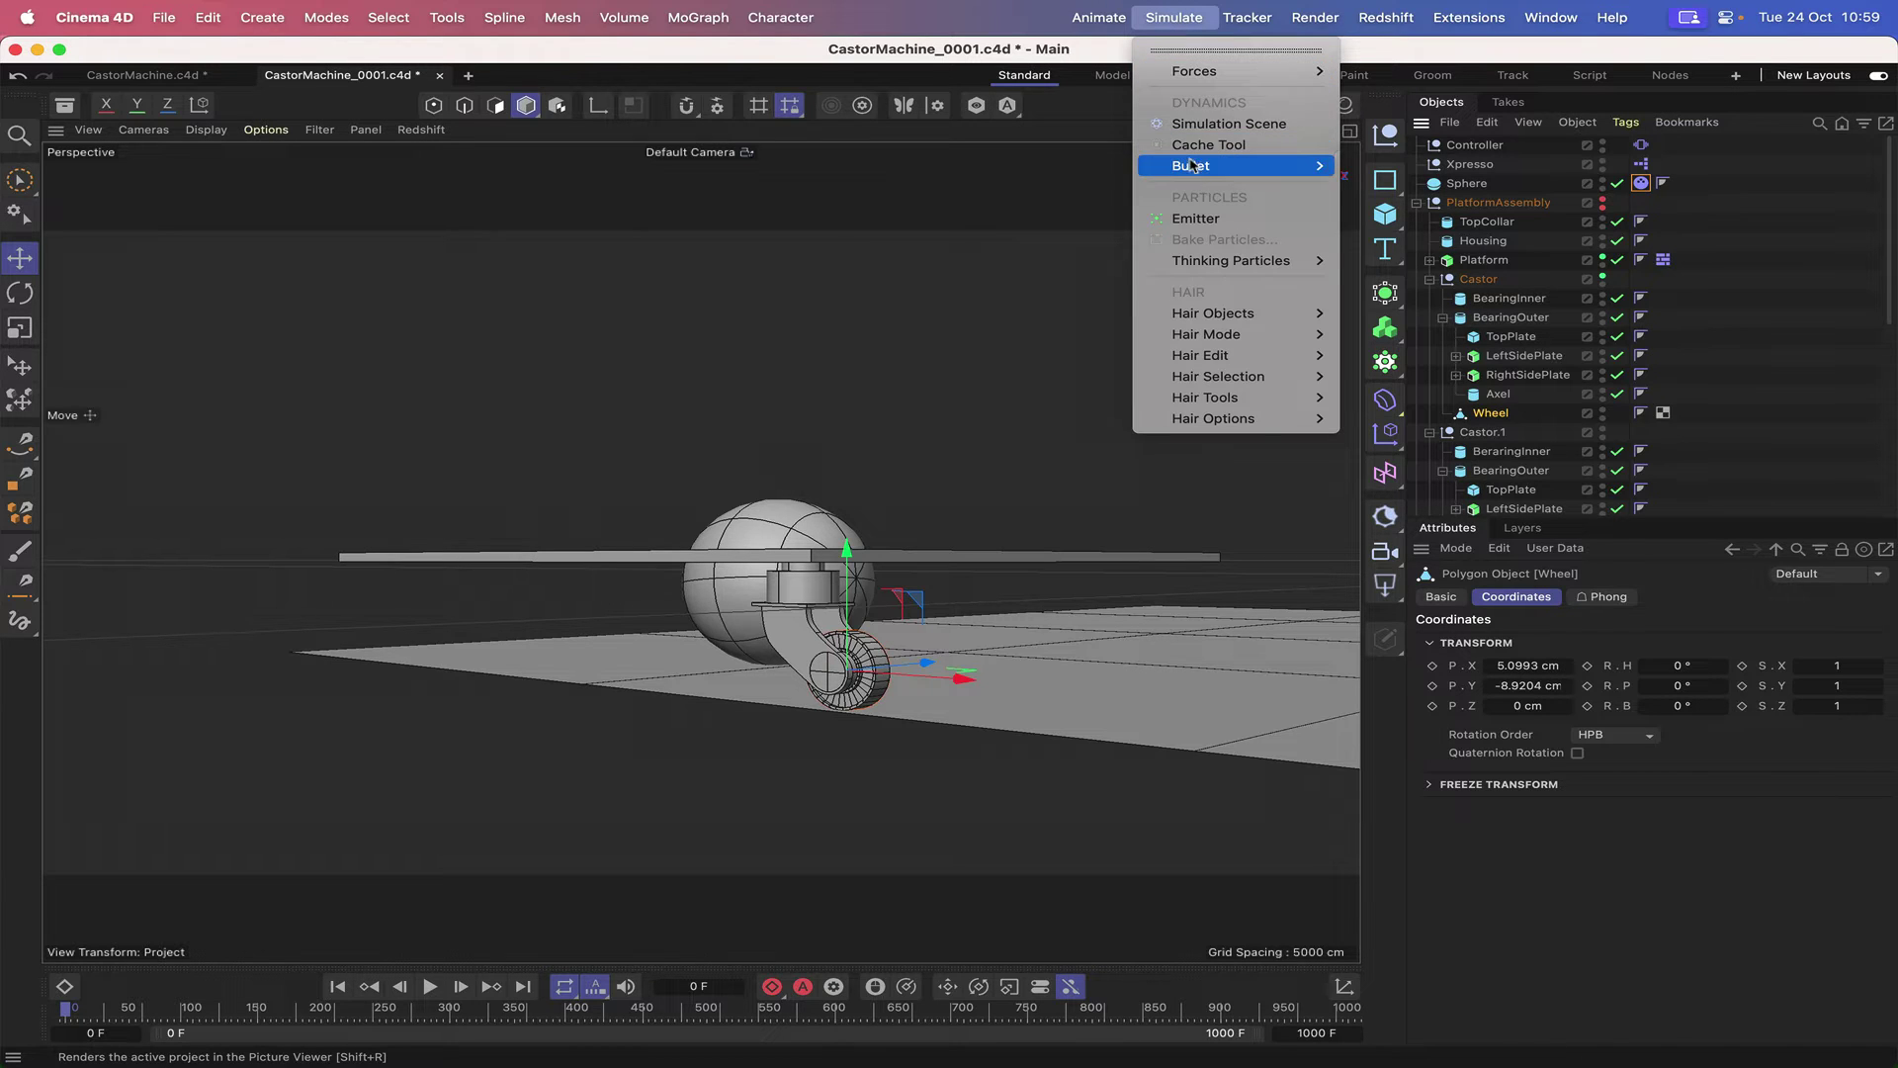
pyautogui.moveTo(1191, 166)
pyautogui.click(1406, 185)
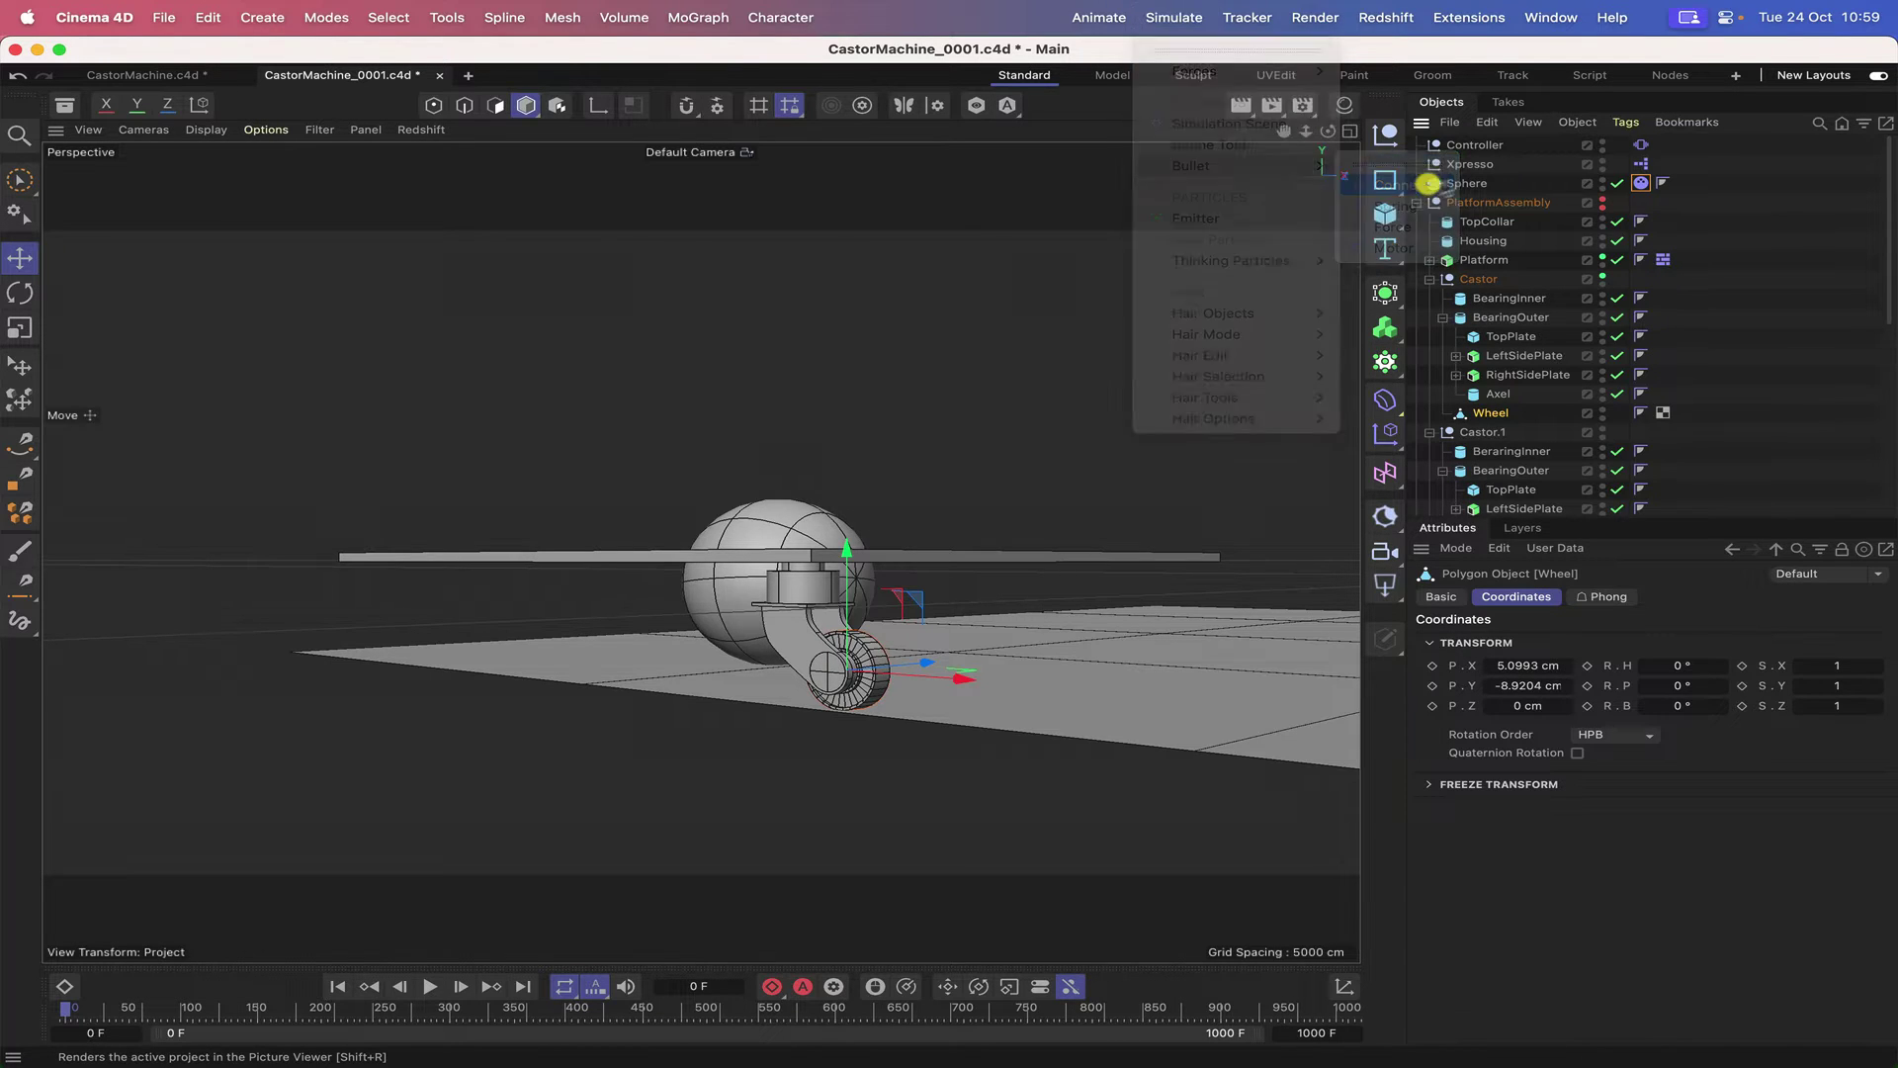
pyautogui.moveTo(1493, 142); pyautogui.dragTo(1493, 326)
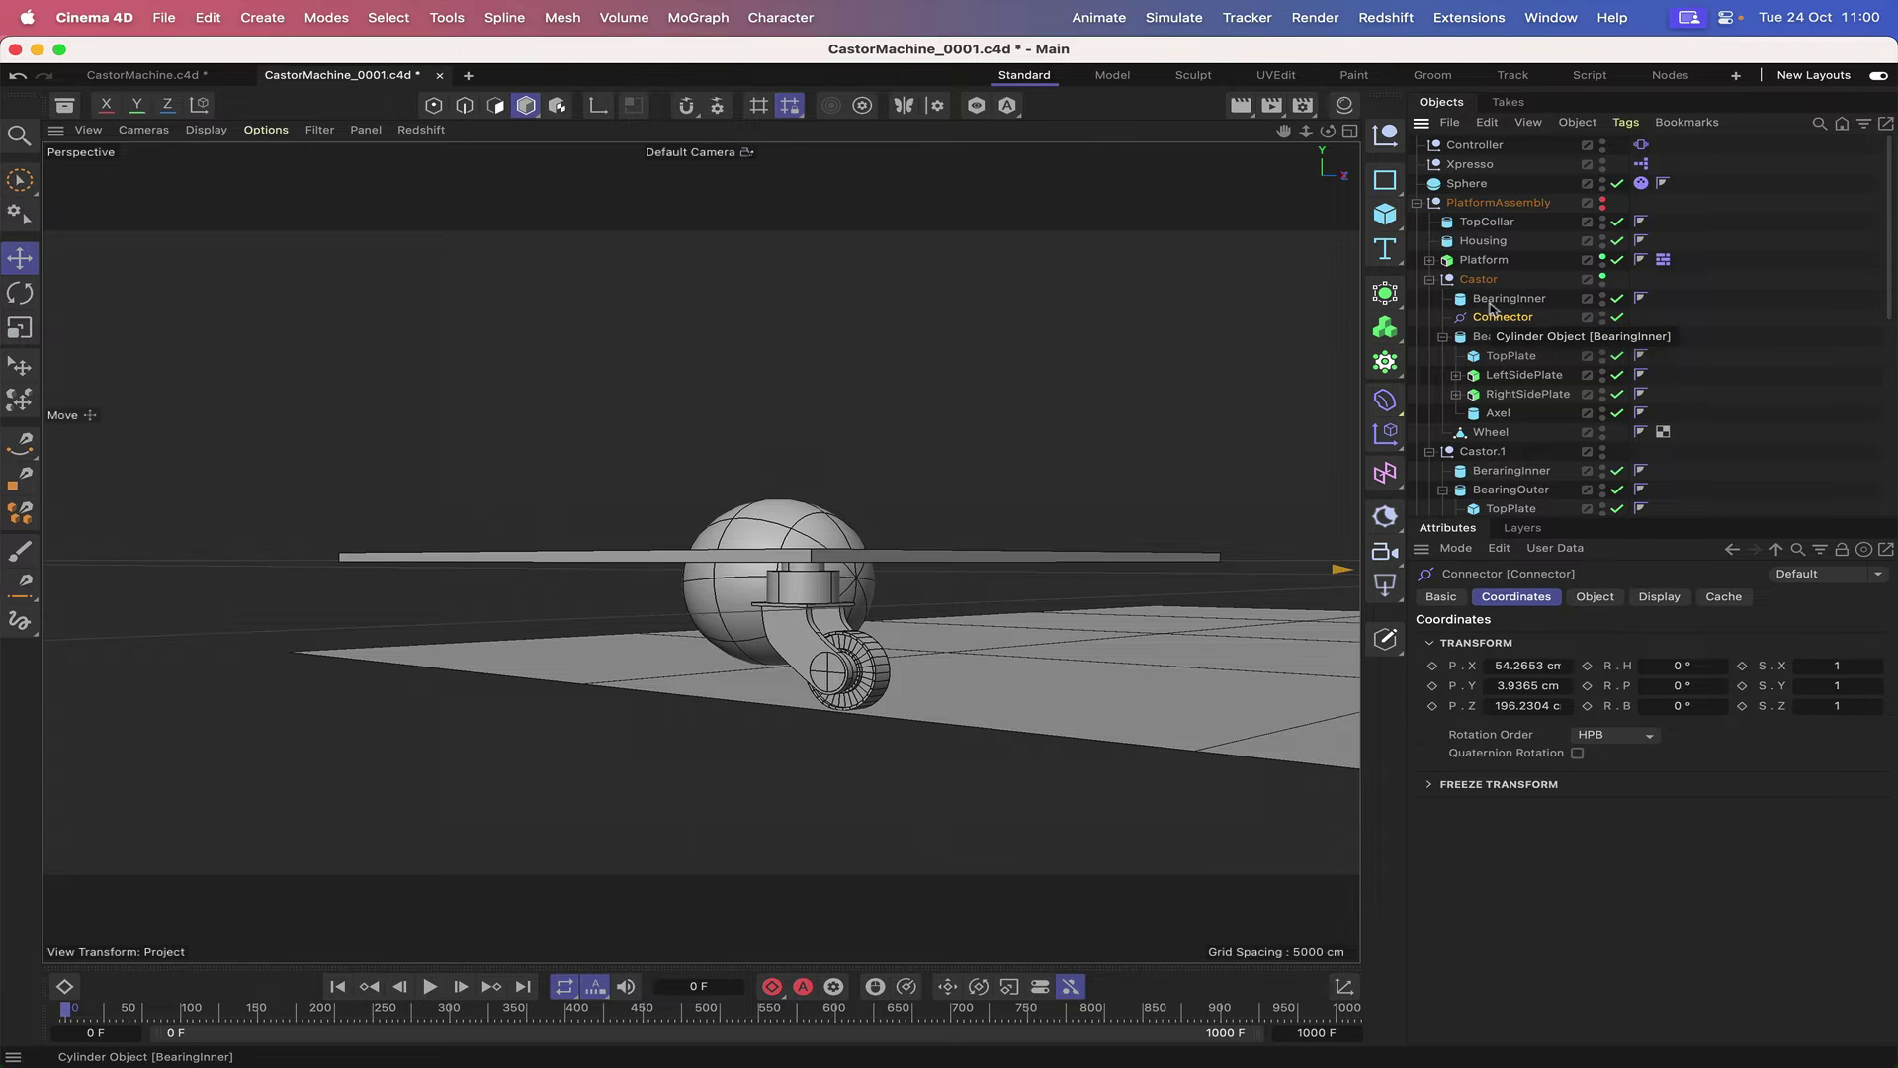
# - Assign BearingInner as the hinge Connector's Object A and BearingOuter as its Object B
pyautogui.click(1596, 596)
pyautogui.moveTo(1495, 299); pyautogui.dragTo(1630, 660)
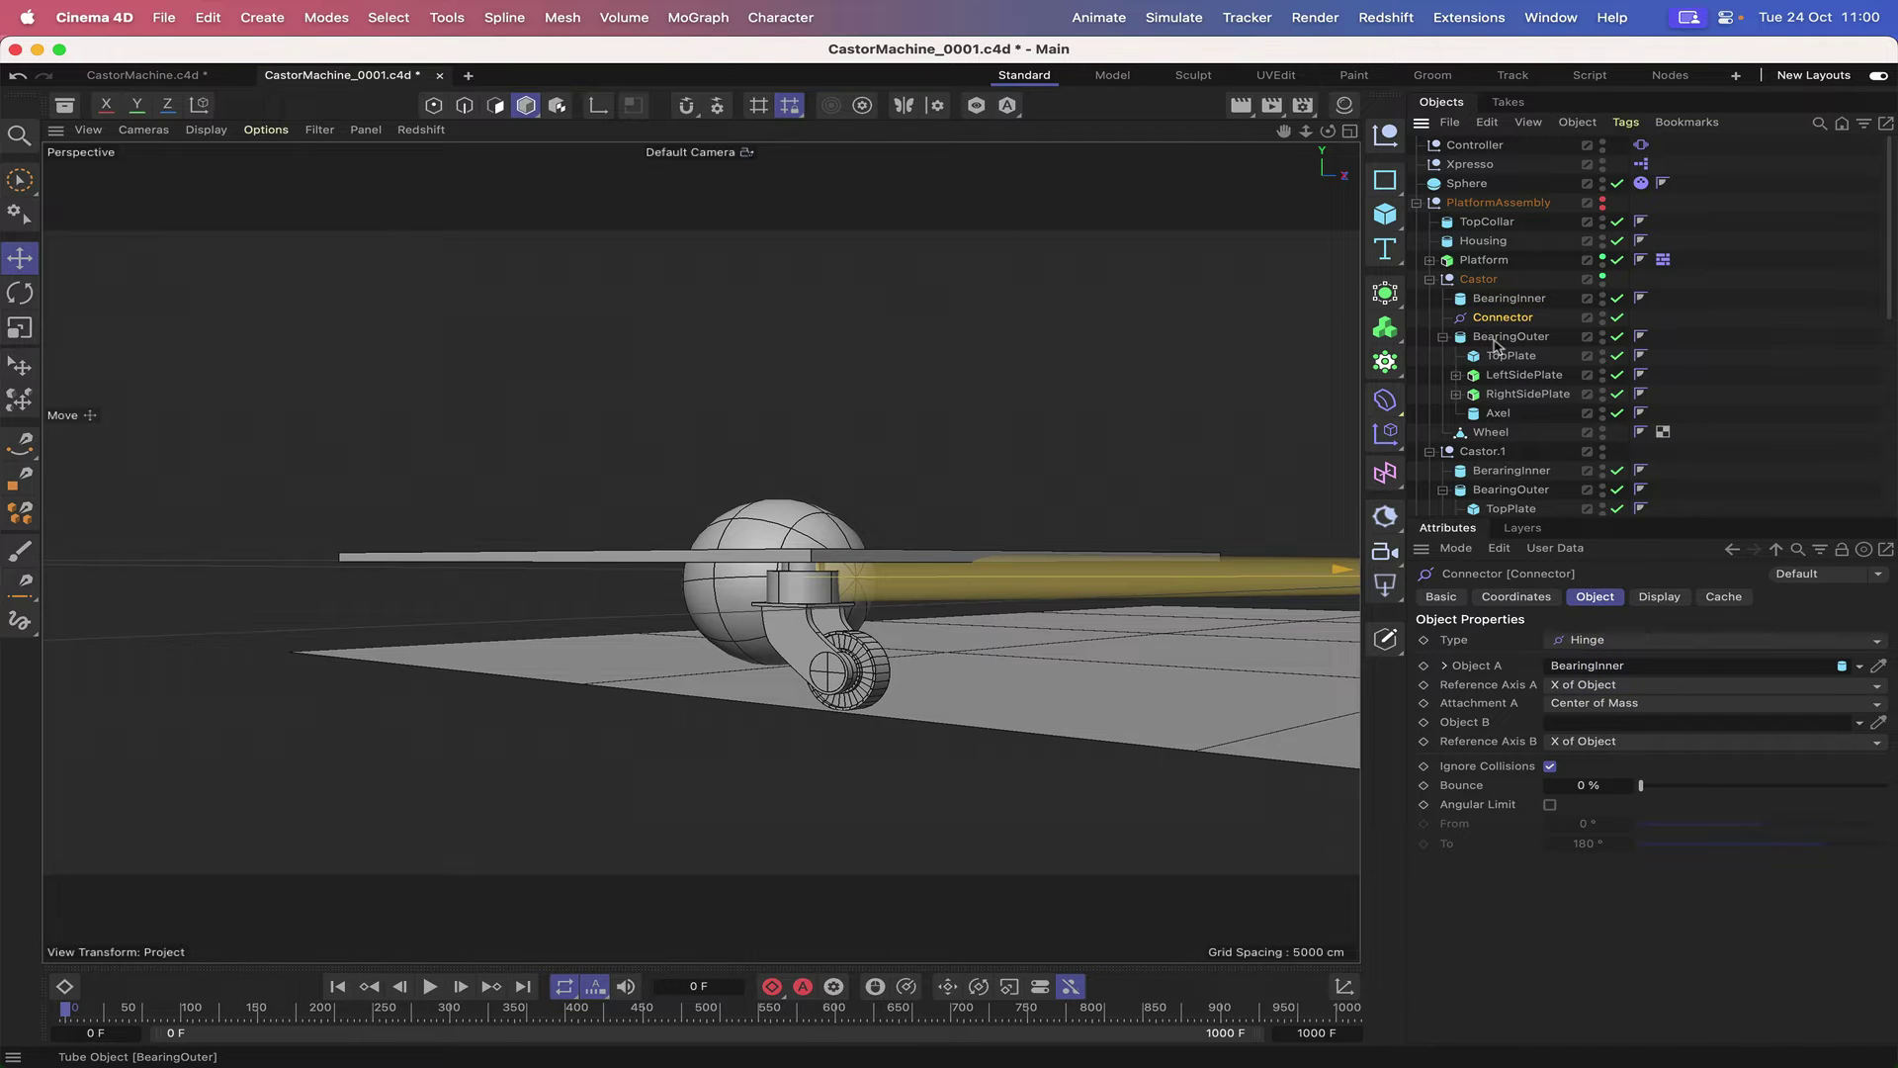
pyautogui.moveTo(1496, 346); pyautogui.dragTo(1592, 722)
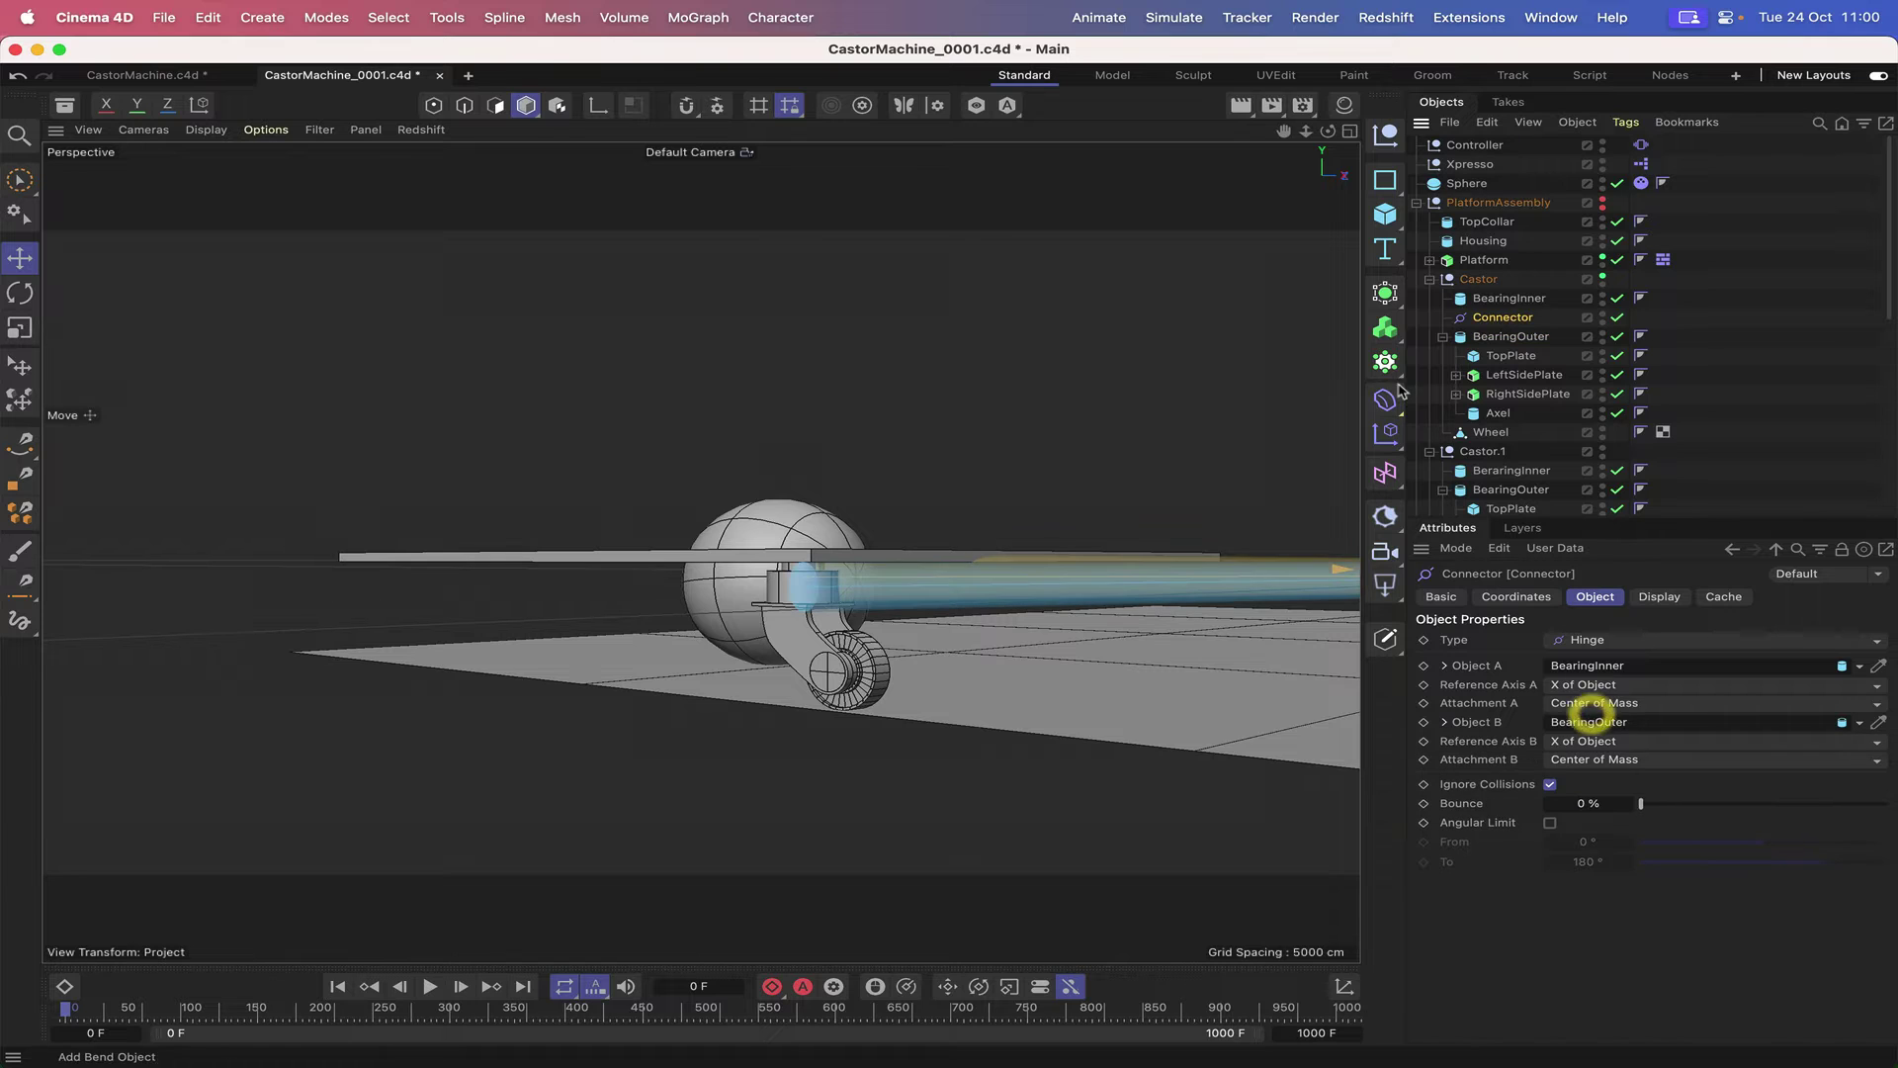
pyautogui.moveTo(1328, 130); pyautogui.dragTo(1303, 205)
pyautogui.moveTo(1285, 131); pyautogui.dragTo(829, 99)
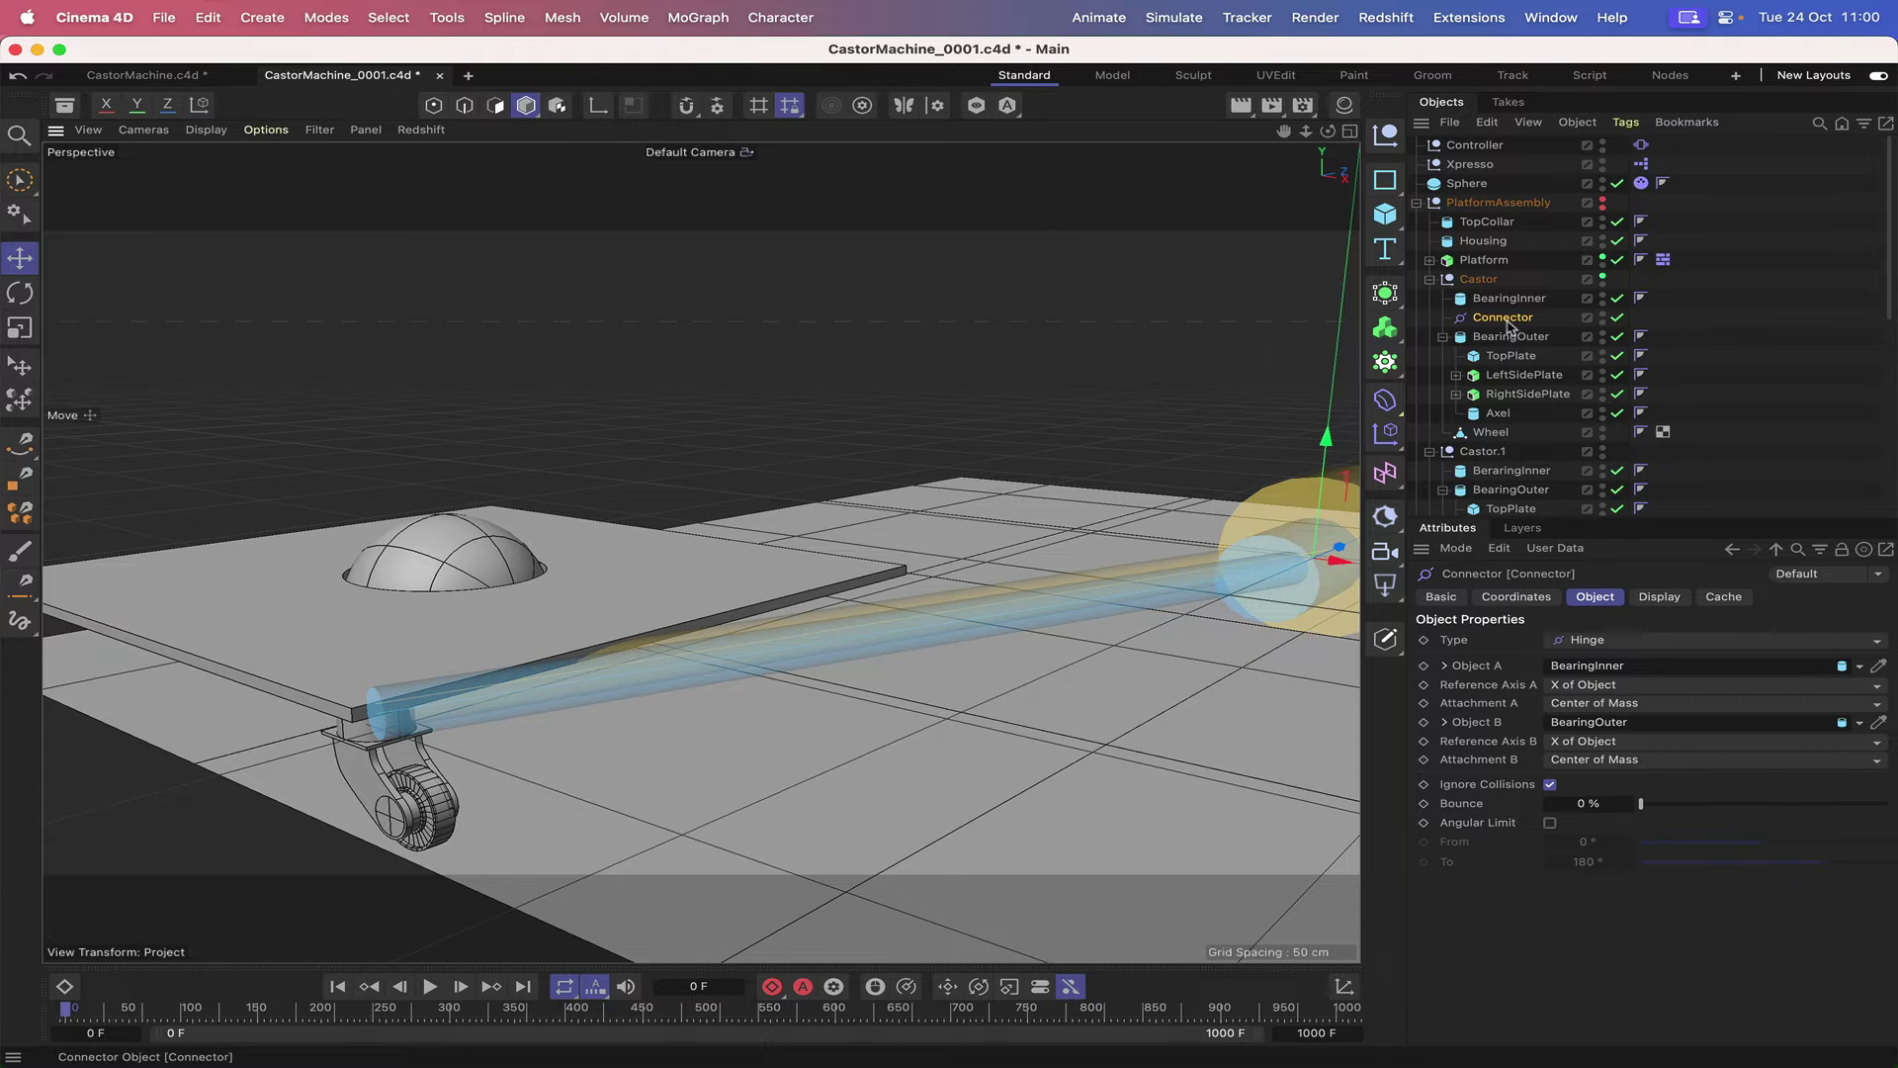
# - Make the Connector a child of BearingInner and set its X, Y and Z position to 0 cm
pyautogui.moveTo(1504, 323)
pyautogui.mouseDown()
pyautogui.moveTo(1506, 346)
pyautogui.moveTo(1505, 297)
pyautogui.mouseUp()
pyautogui.click(1515, 596)
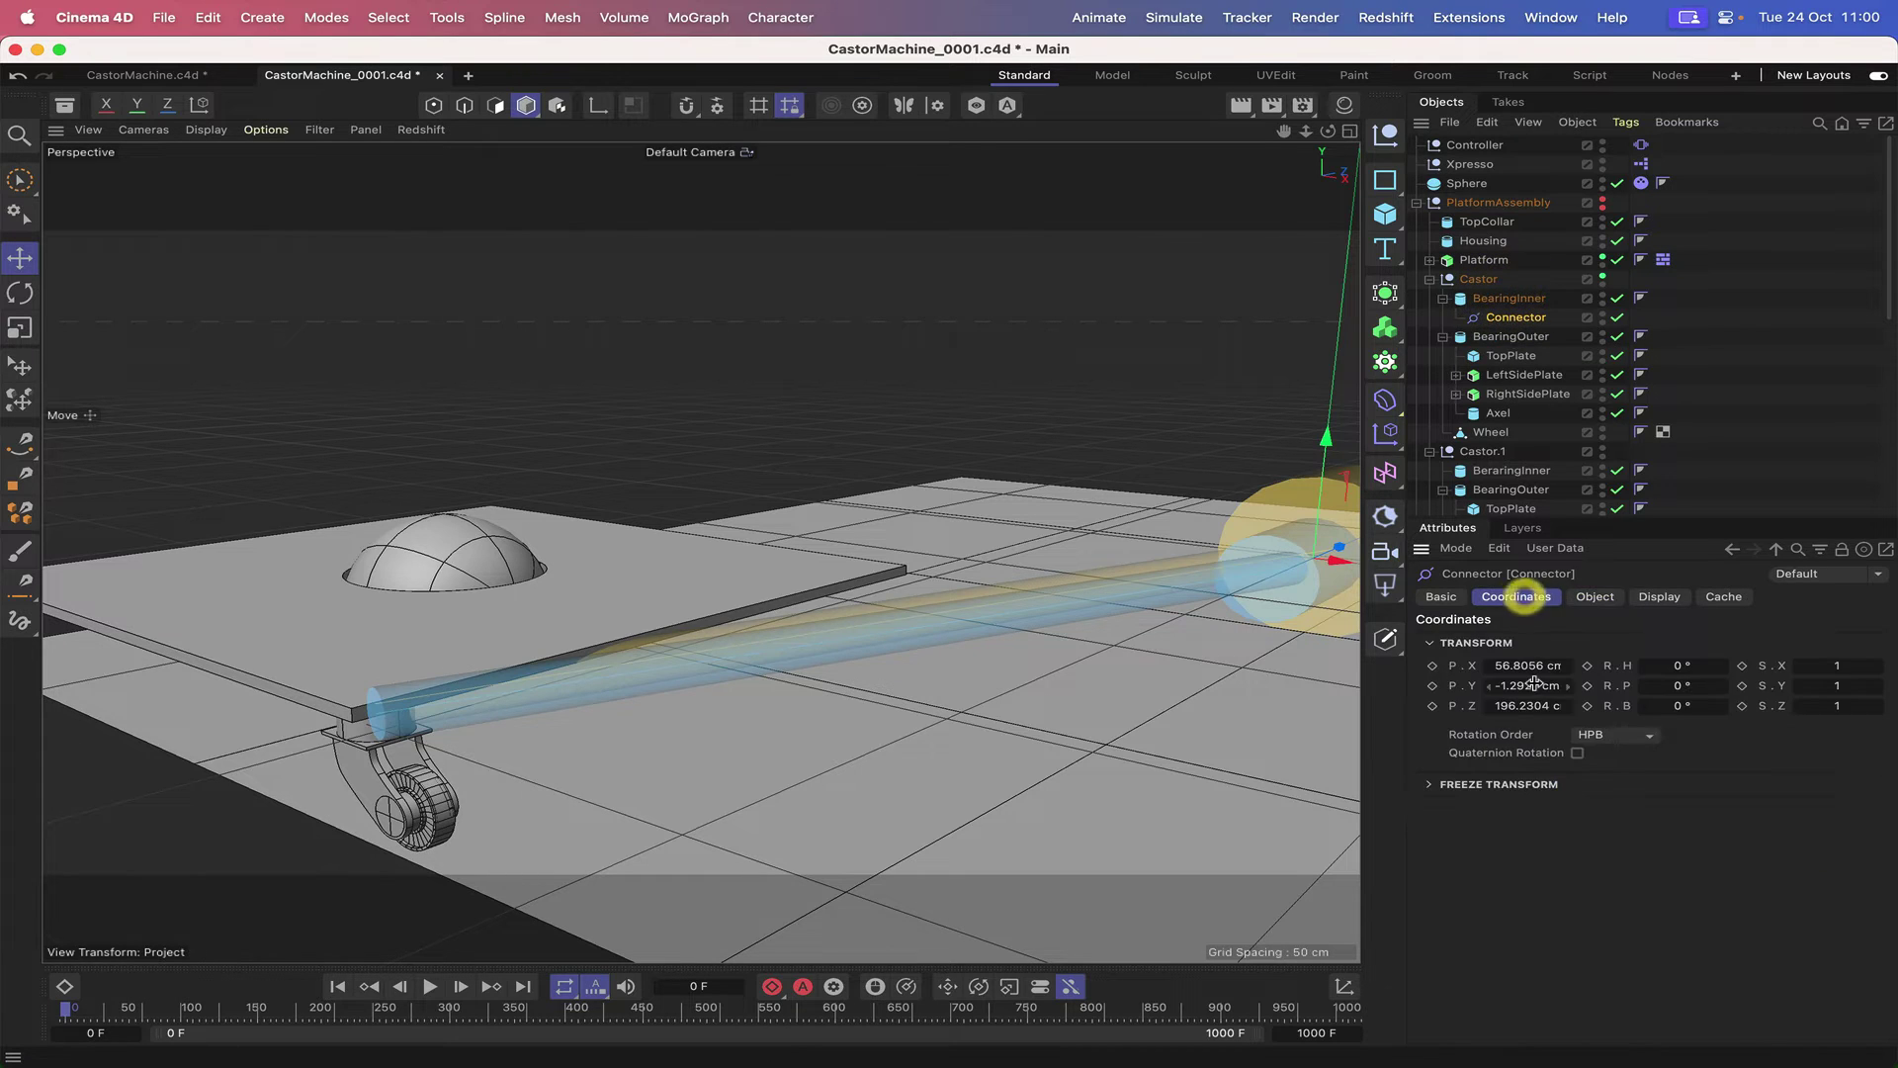
pyautogui.doubleClick(1530, 666)
pyautogui.write('0')
pyautogui.press('Return')
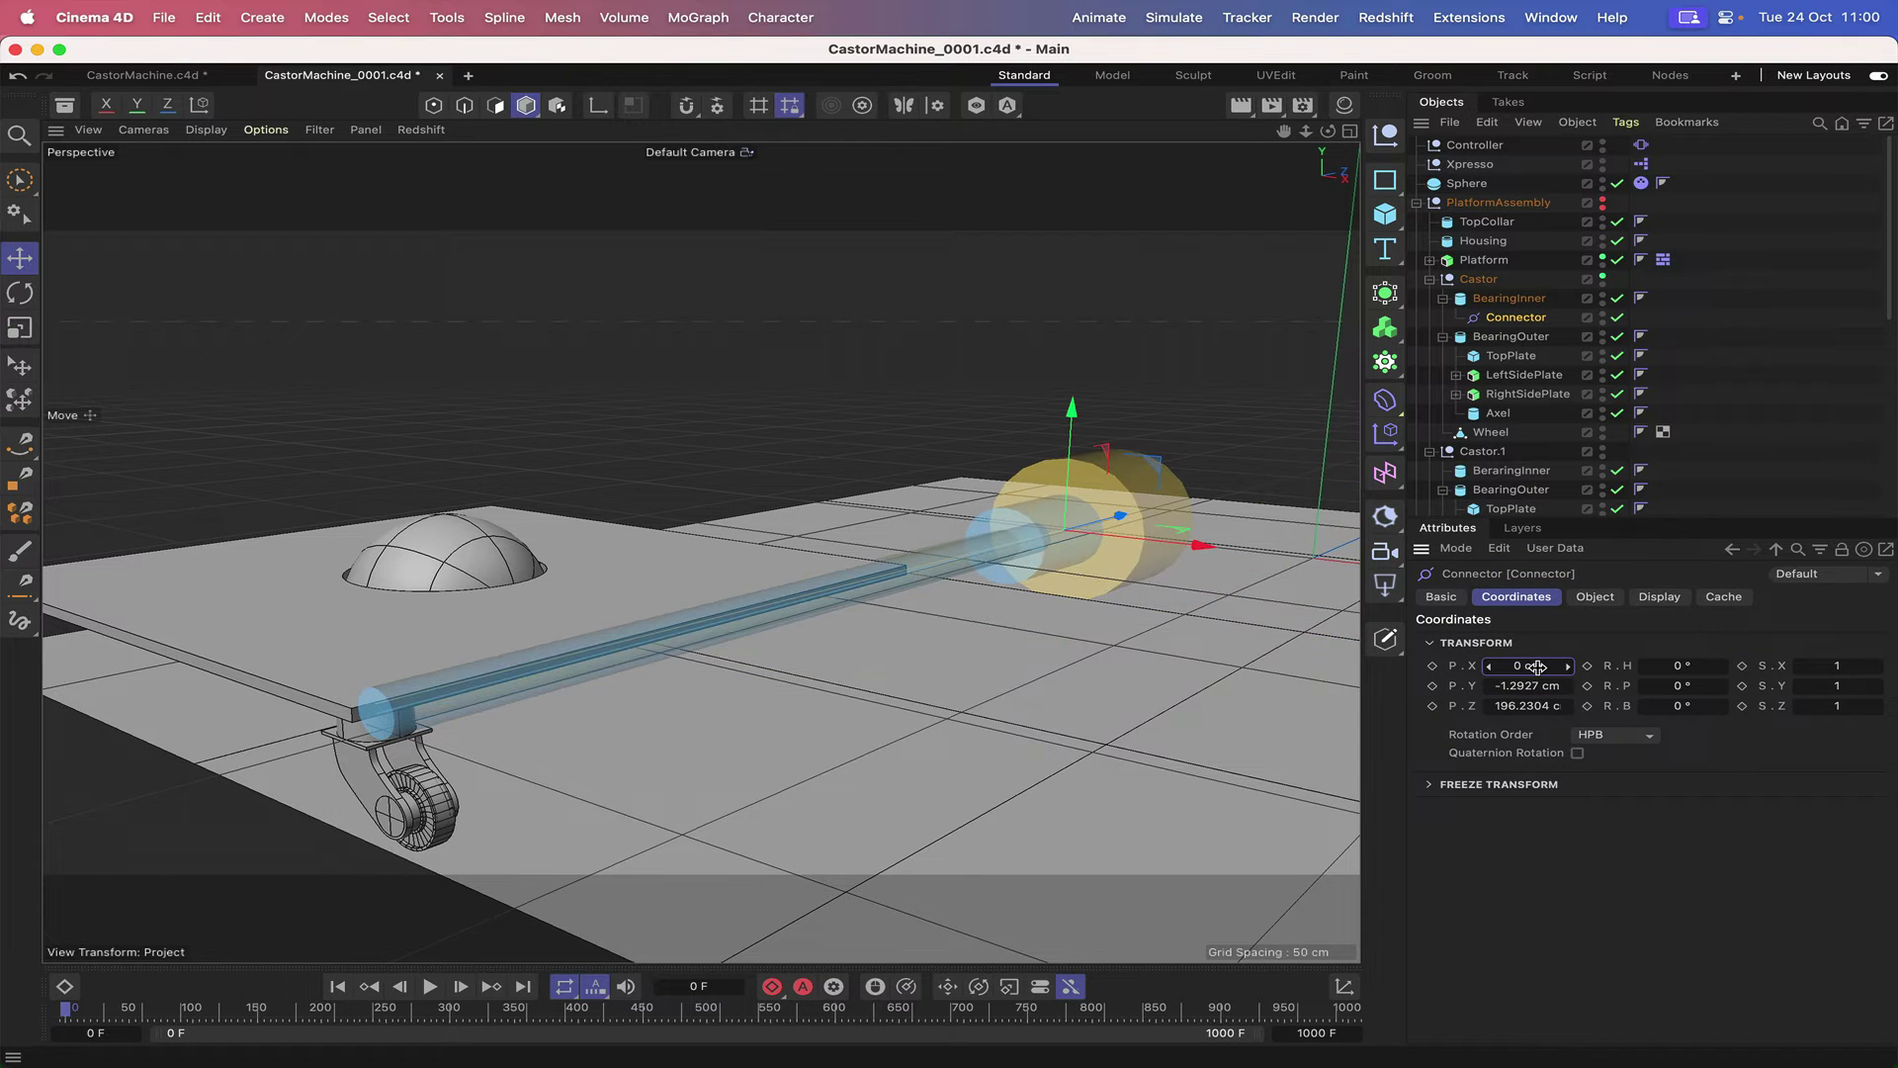
pyautogui.doubleClick(1523, 685)
pyautogui.write('0')
pyautogui.press('Return')
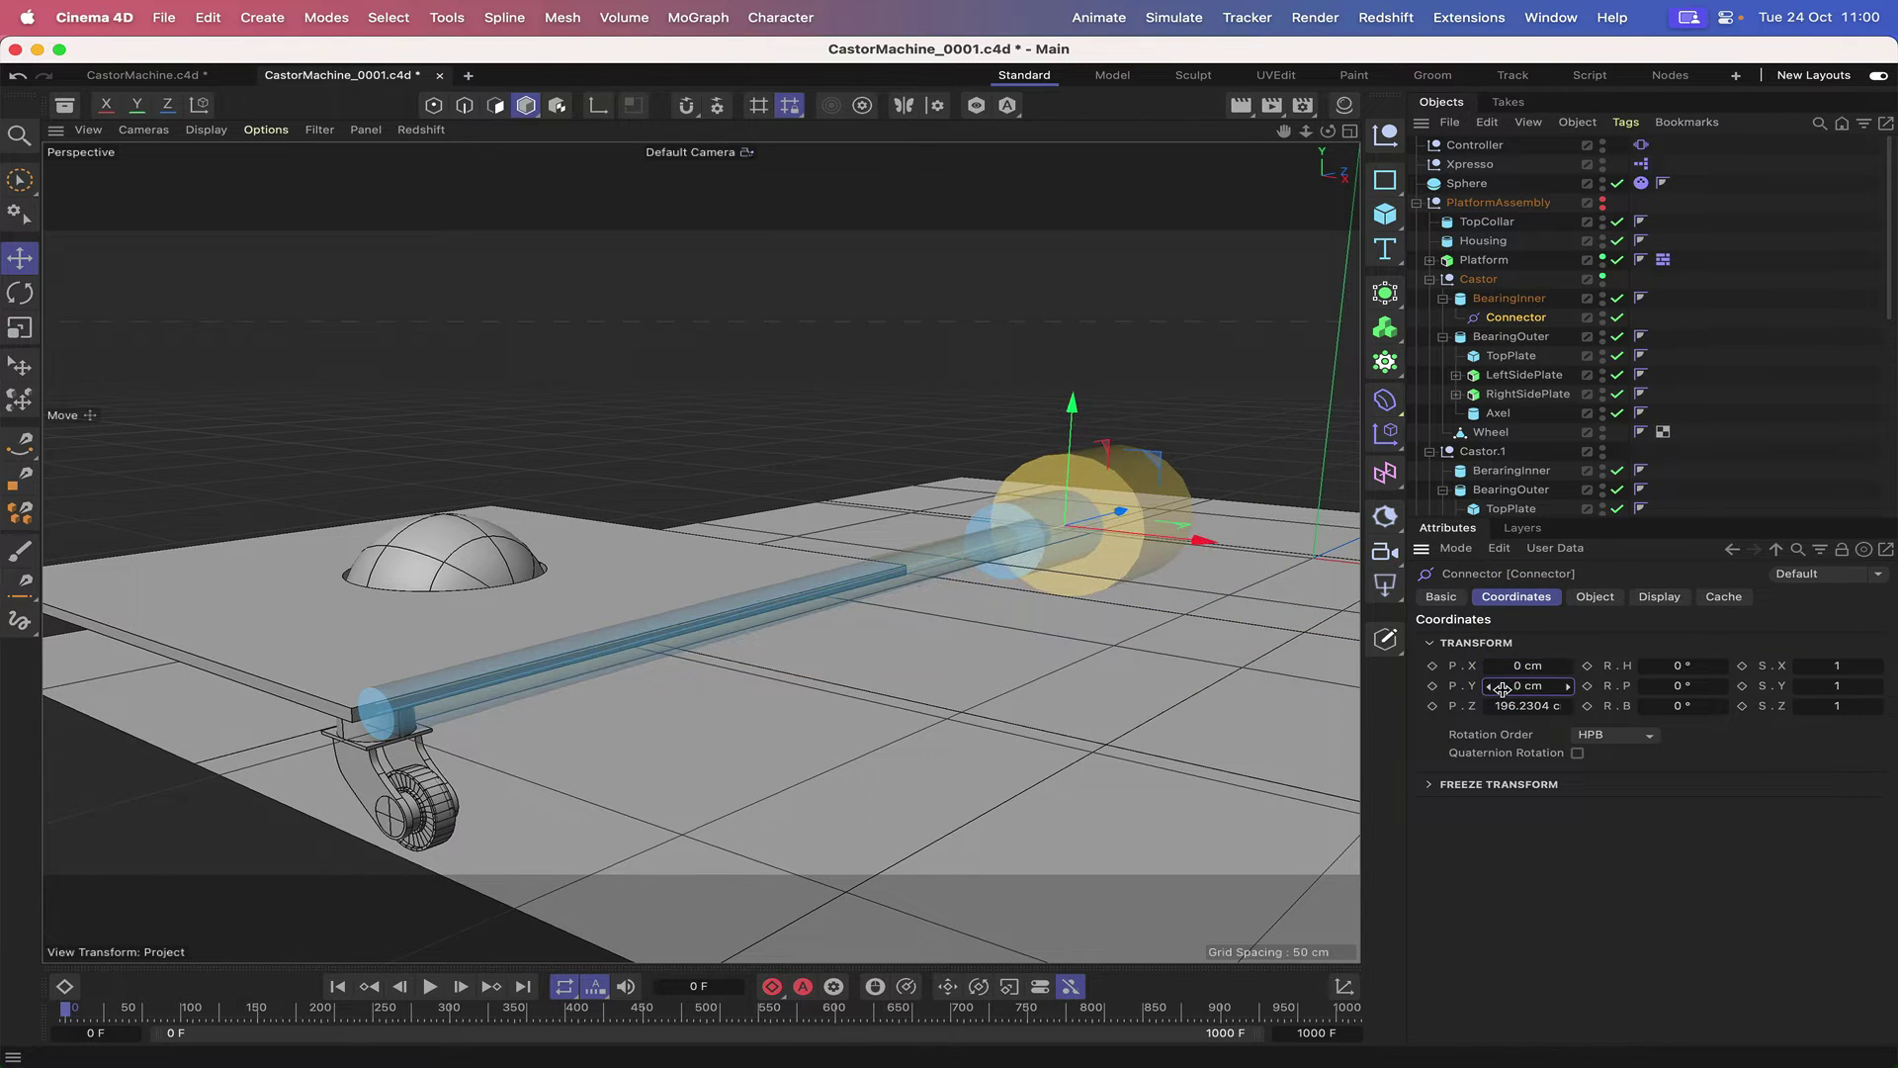
pyautogui.doubleClick(1528, 706)
pyautogui.write('0')
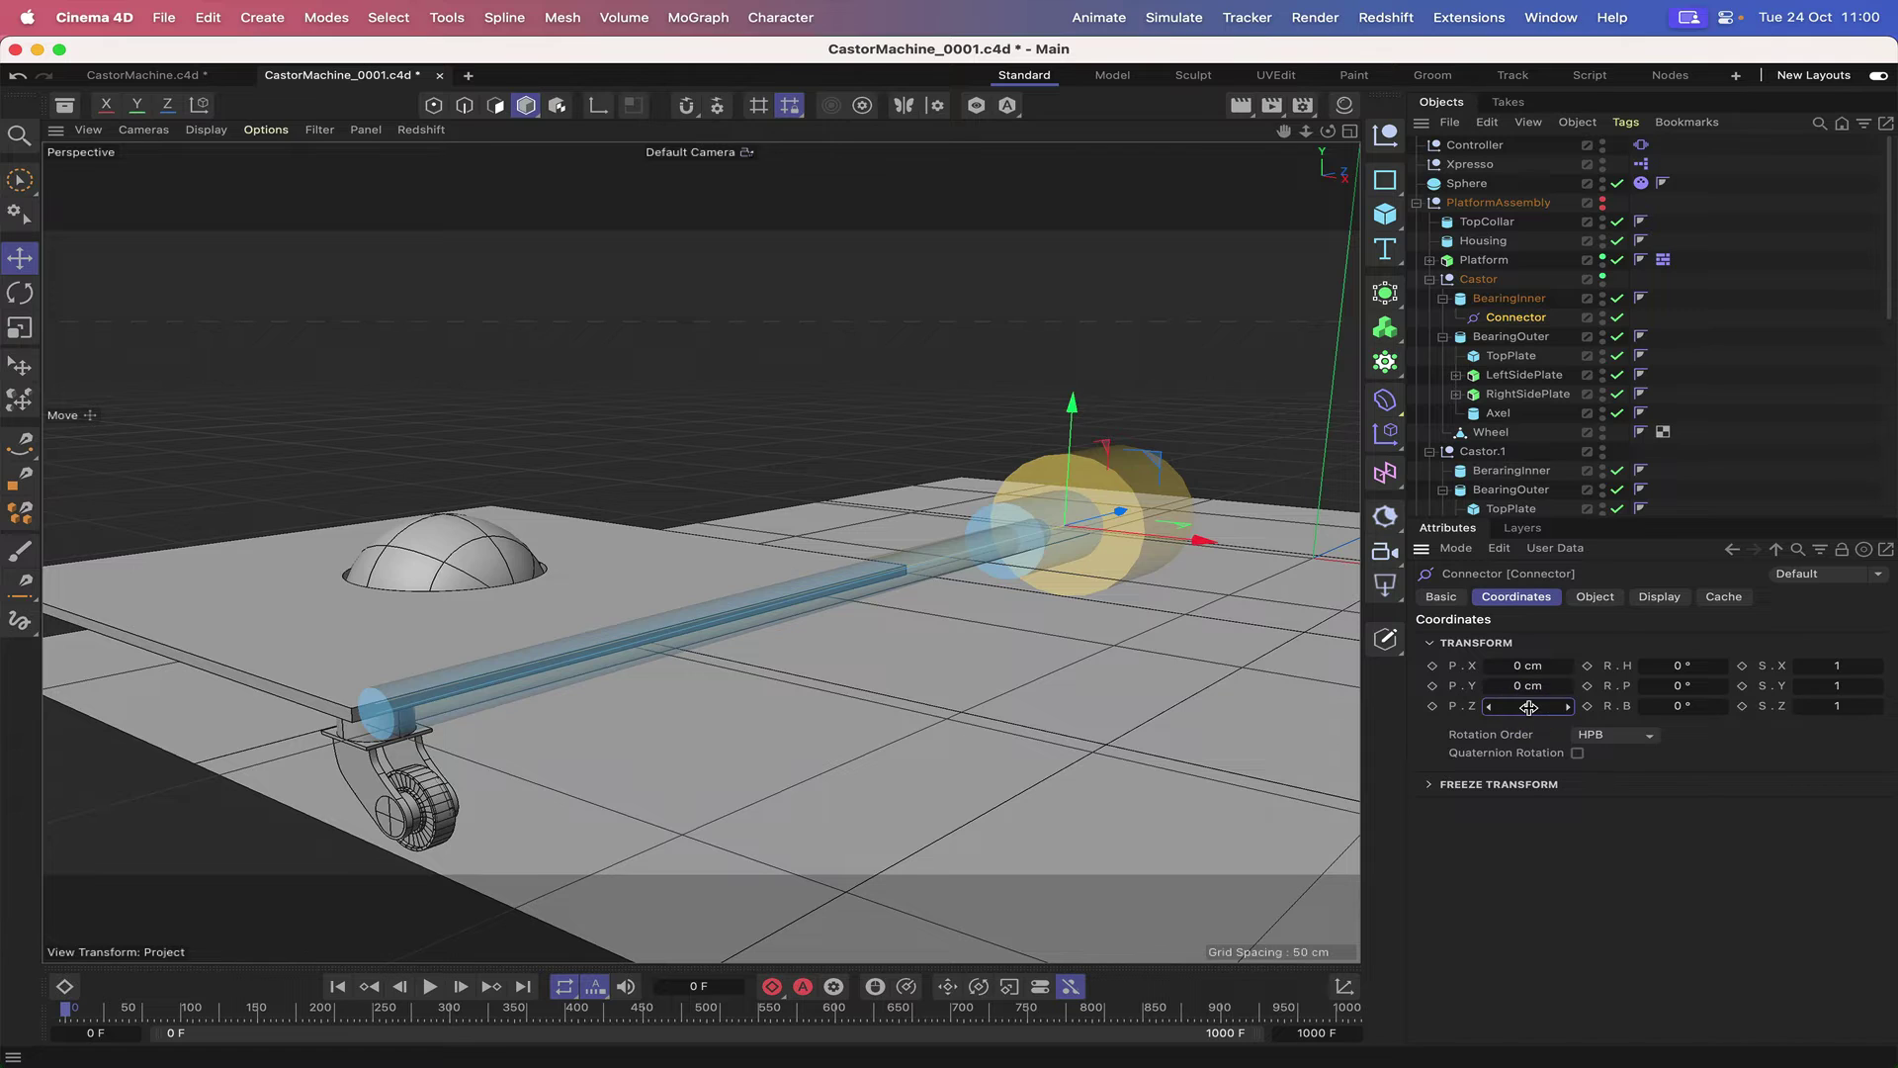
pyautogui.press('Return')
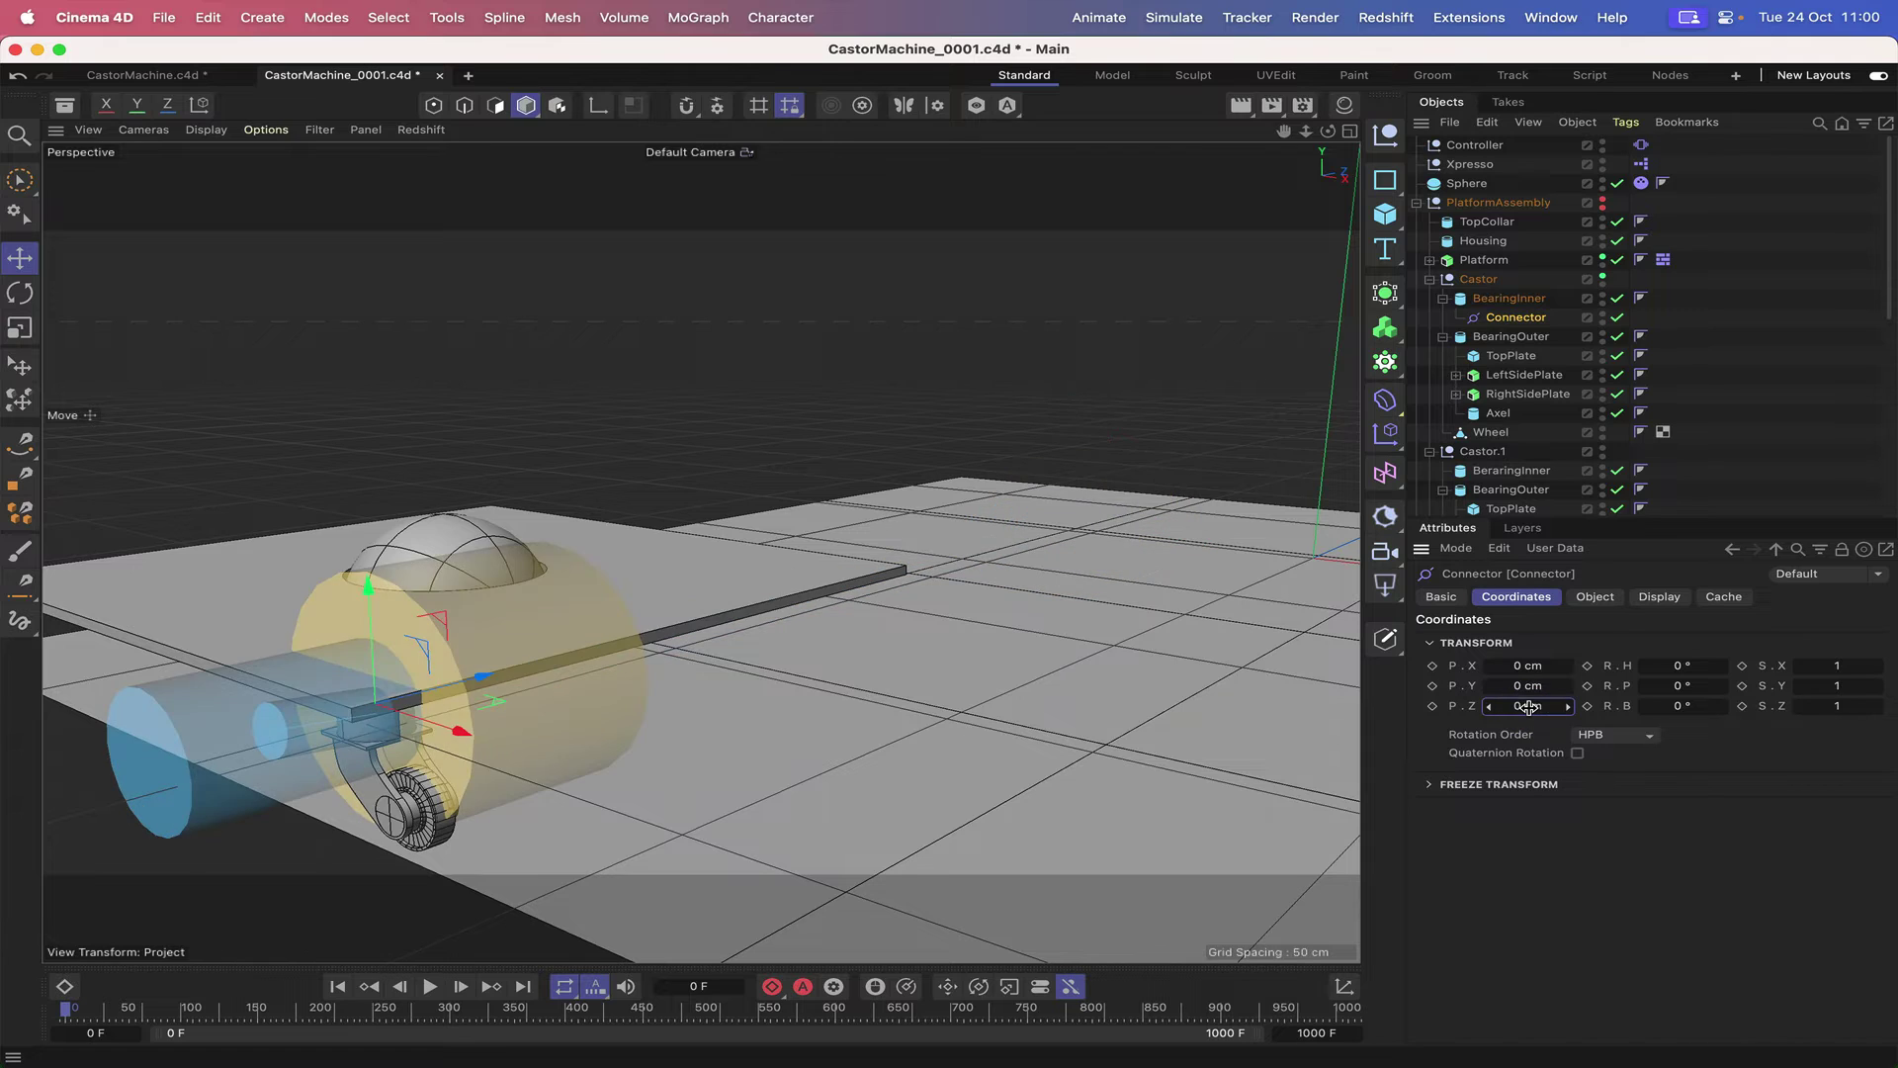
# - Set the bearing Connector's pitch rotation (R.P) to 90° so its hinge axis stands vertical
pyautogui.doubleClick(1682, 685)
pyautogui.write('90')
pyautogui.press('Return')
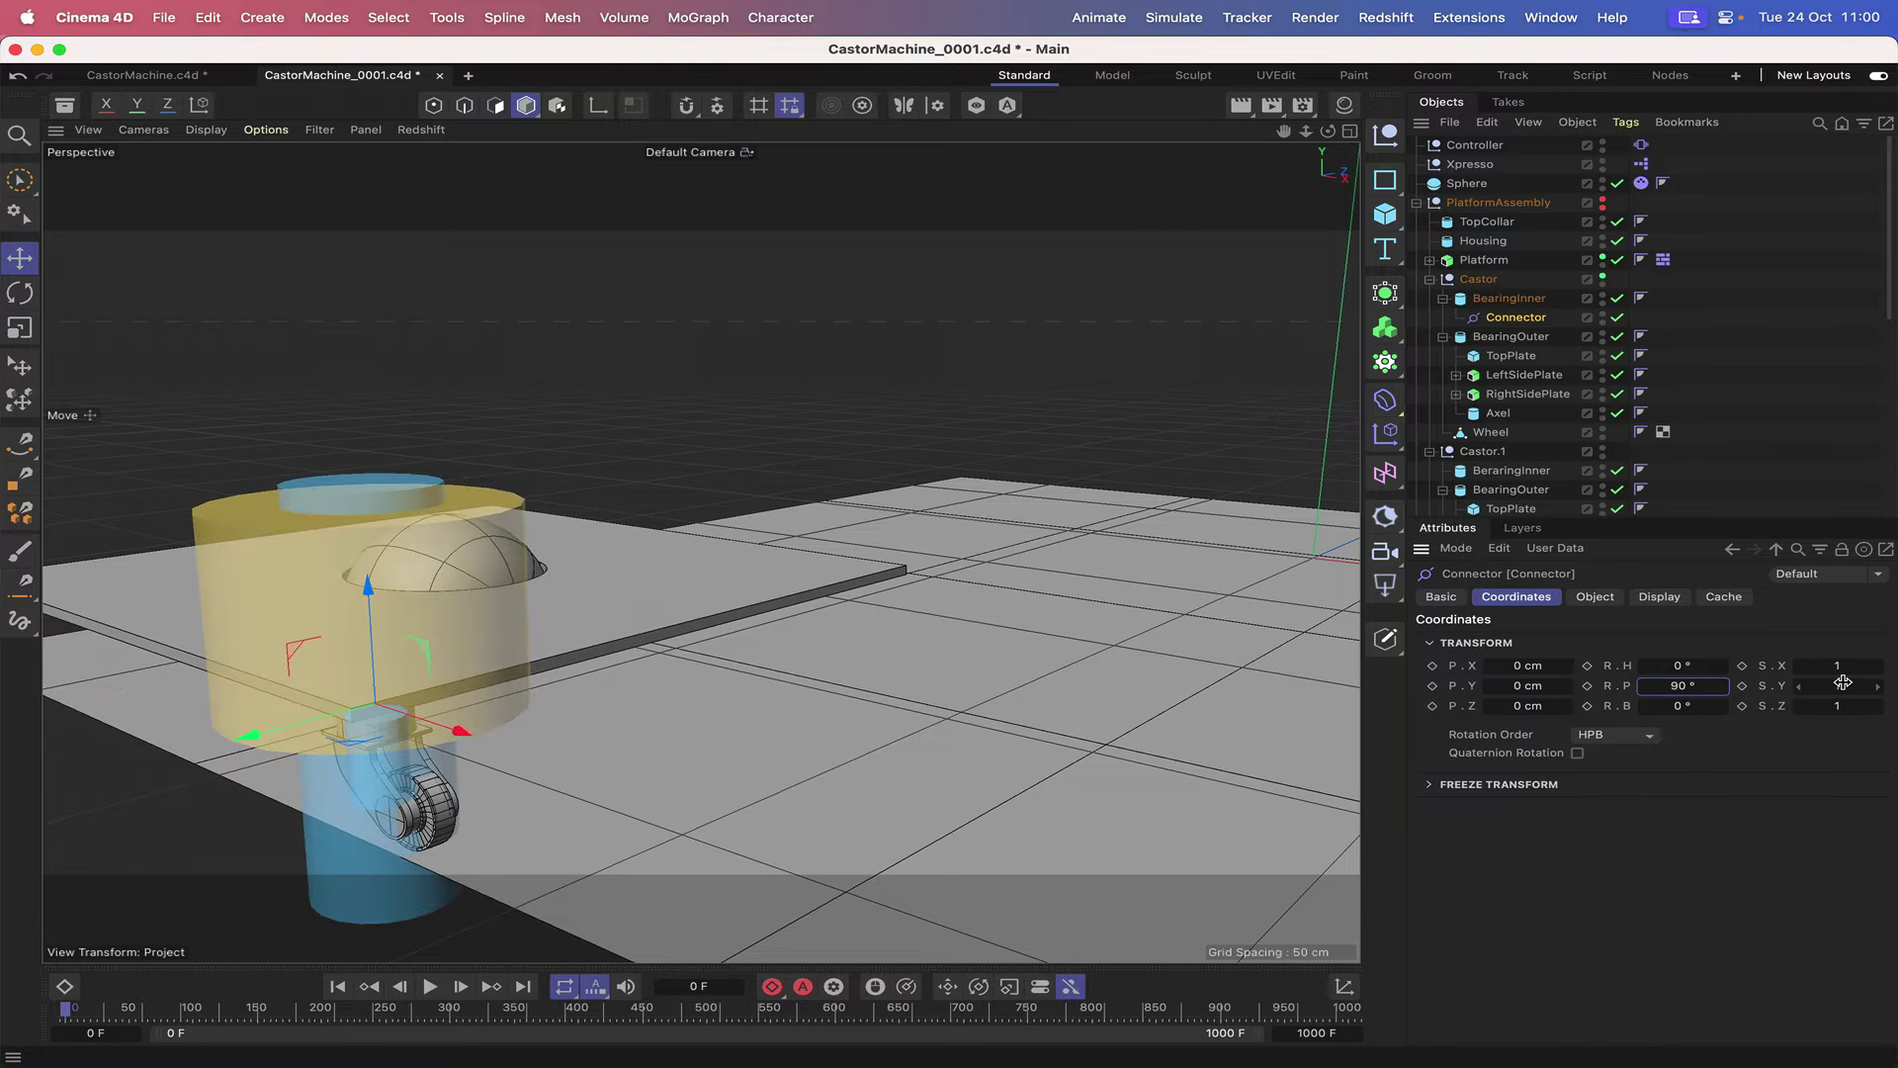
# - Set the bearing Connector's Draw Size to 10 cm and check its placement on the castor
pyautogui.click(1660, 598)
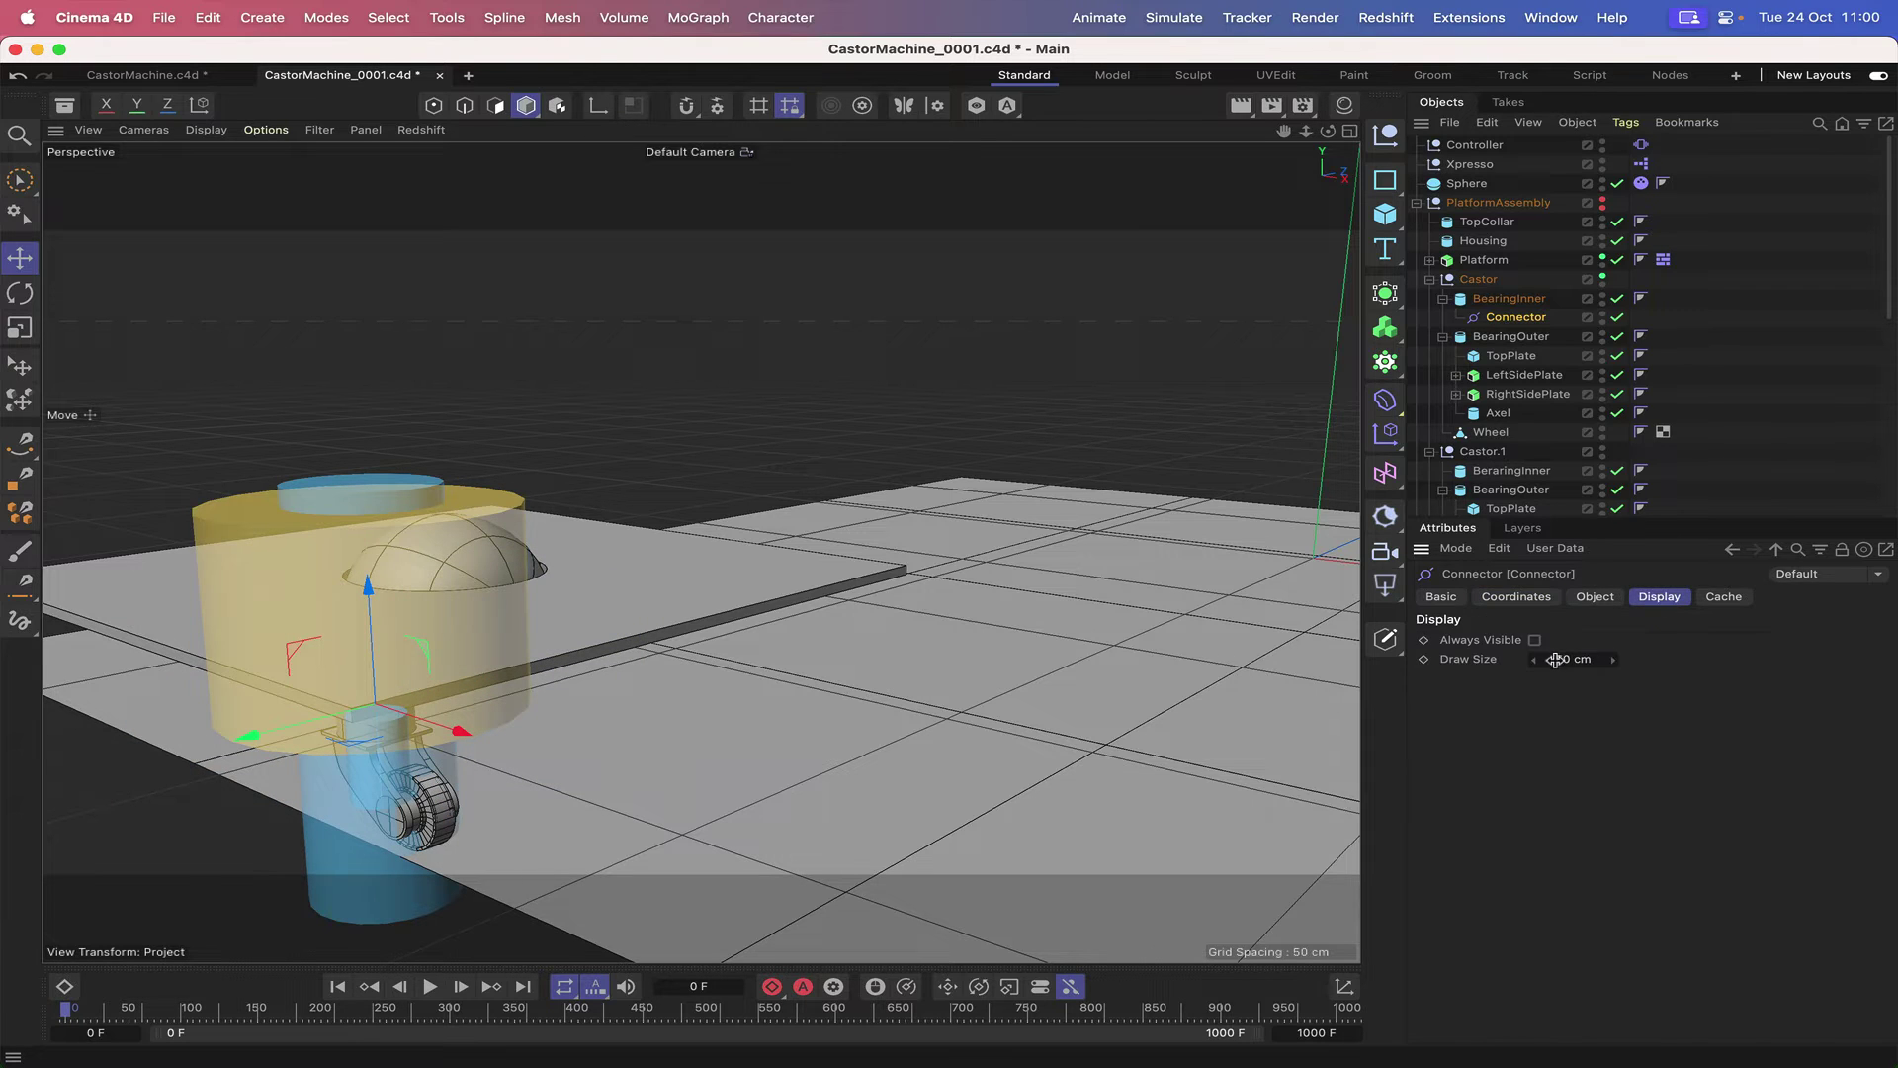
pyautogui.doubleClick(1571, 658)
pyautogui.write('10')
pyautogui.press('Return')
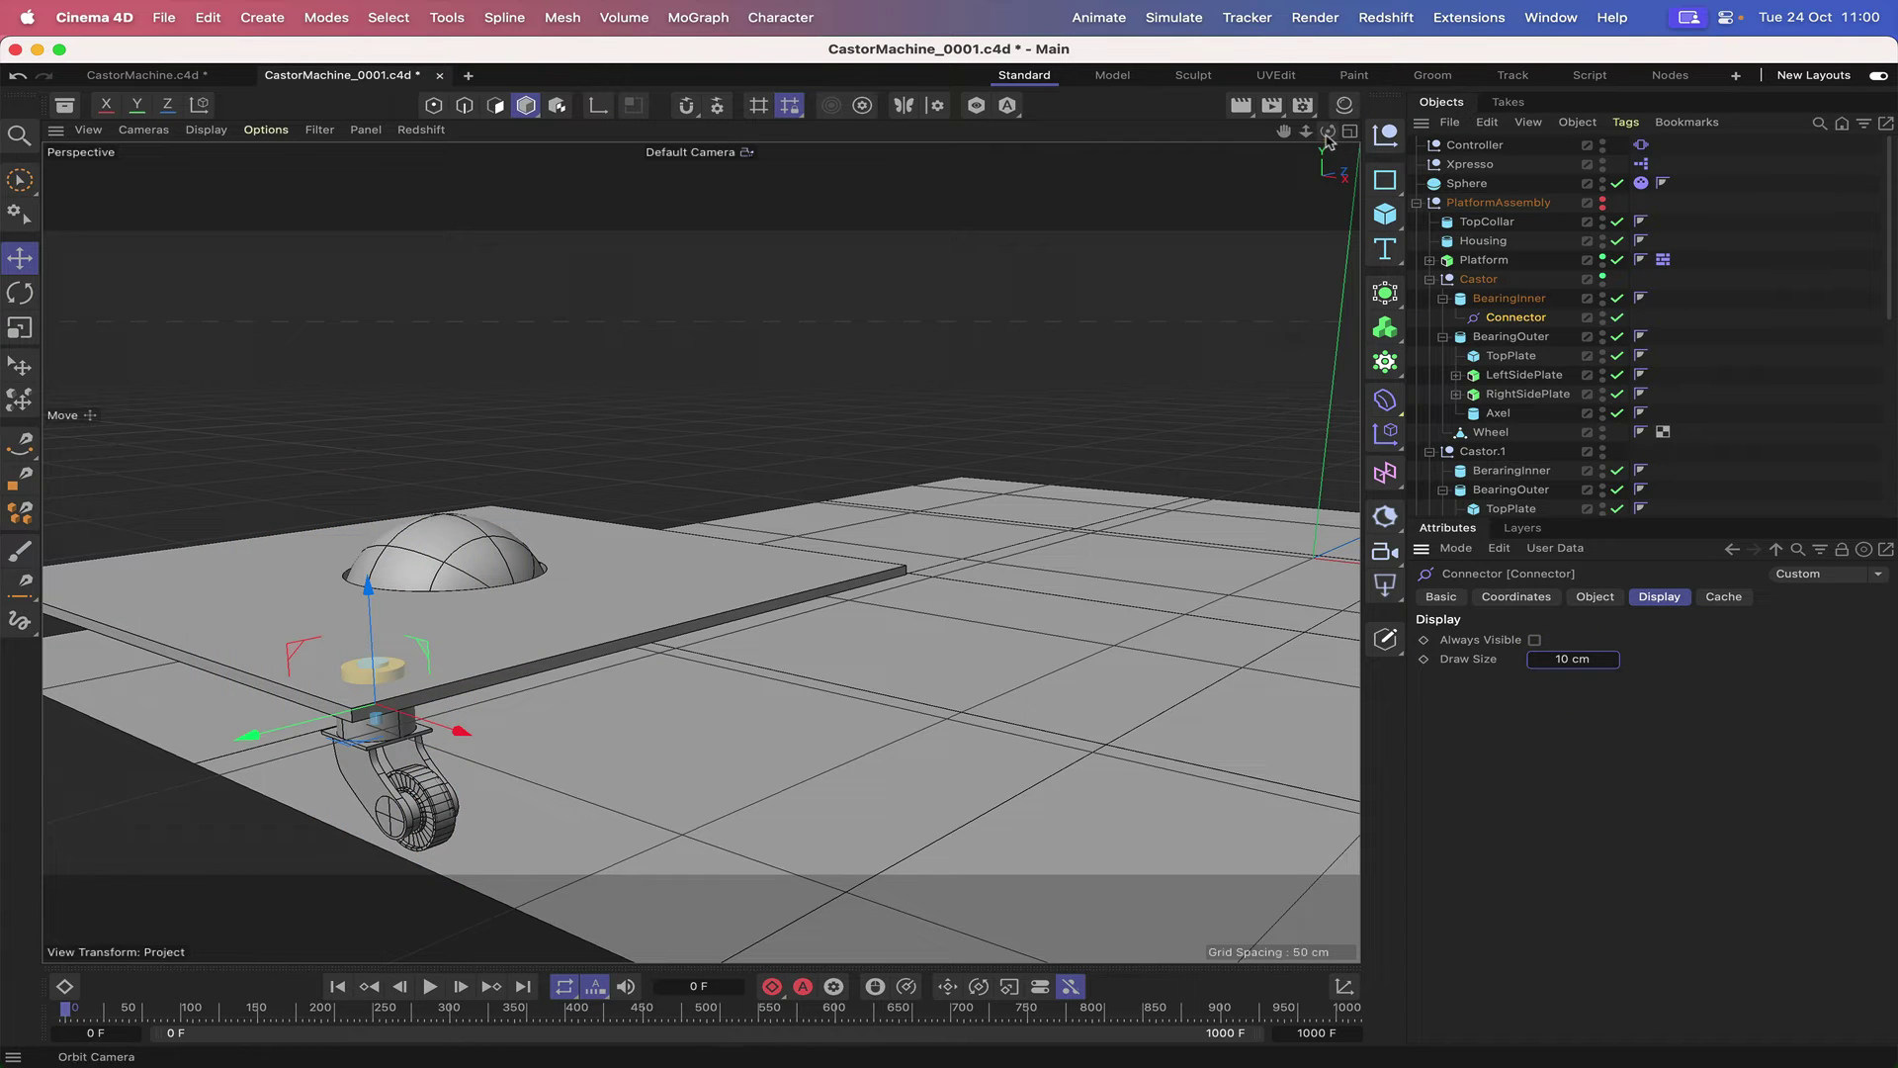
pyautogui.moveTo(1328, 138); pyautogui.dragTo(692, 554)
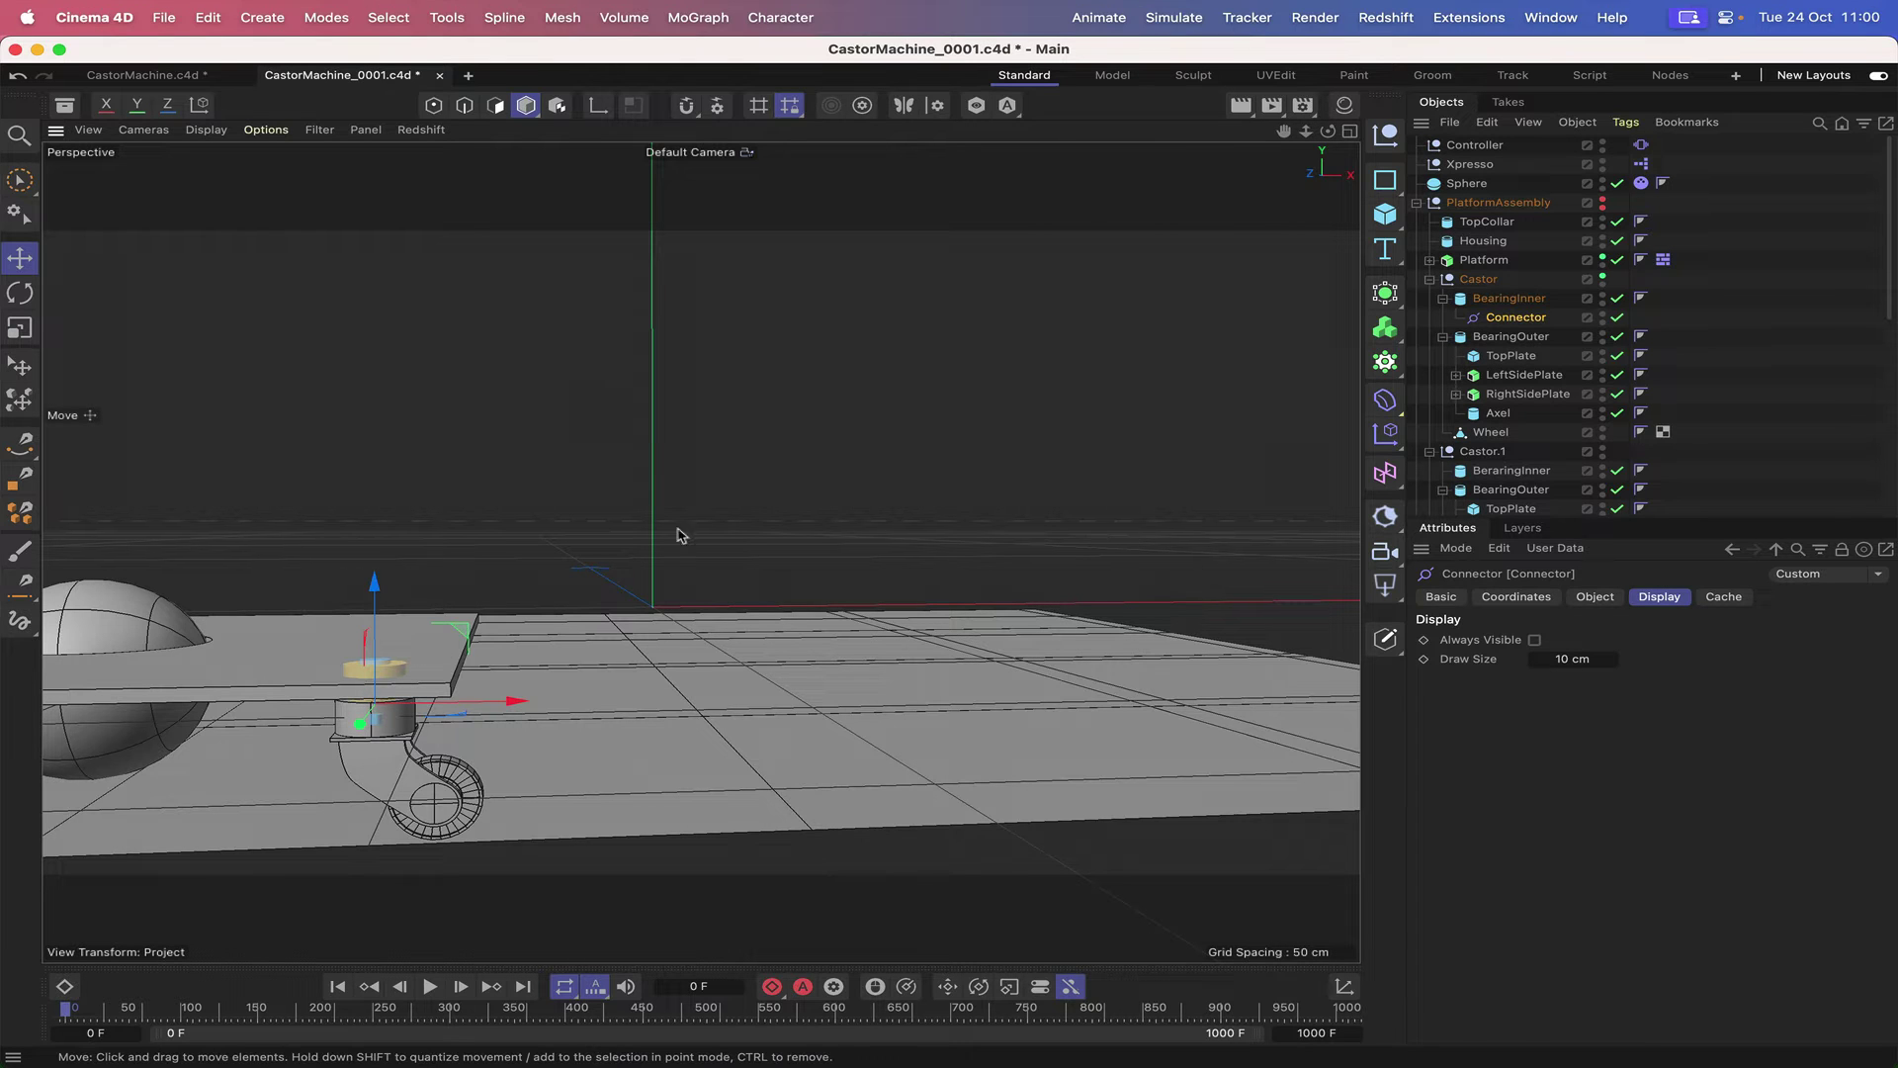
pyautogui.moveTo(1328, 131); pyautogui.dragTo(1137, 257)
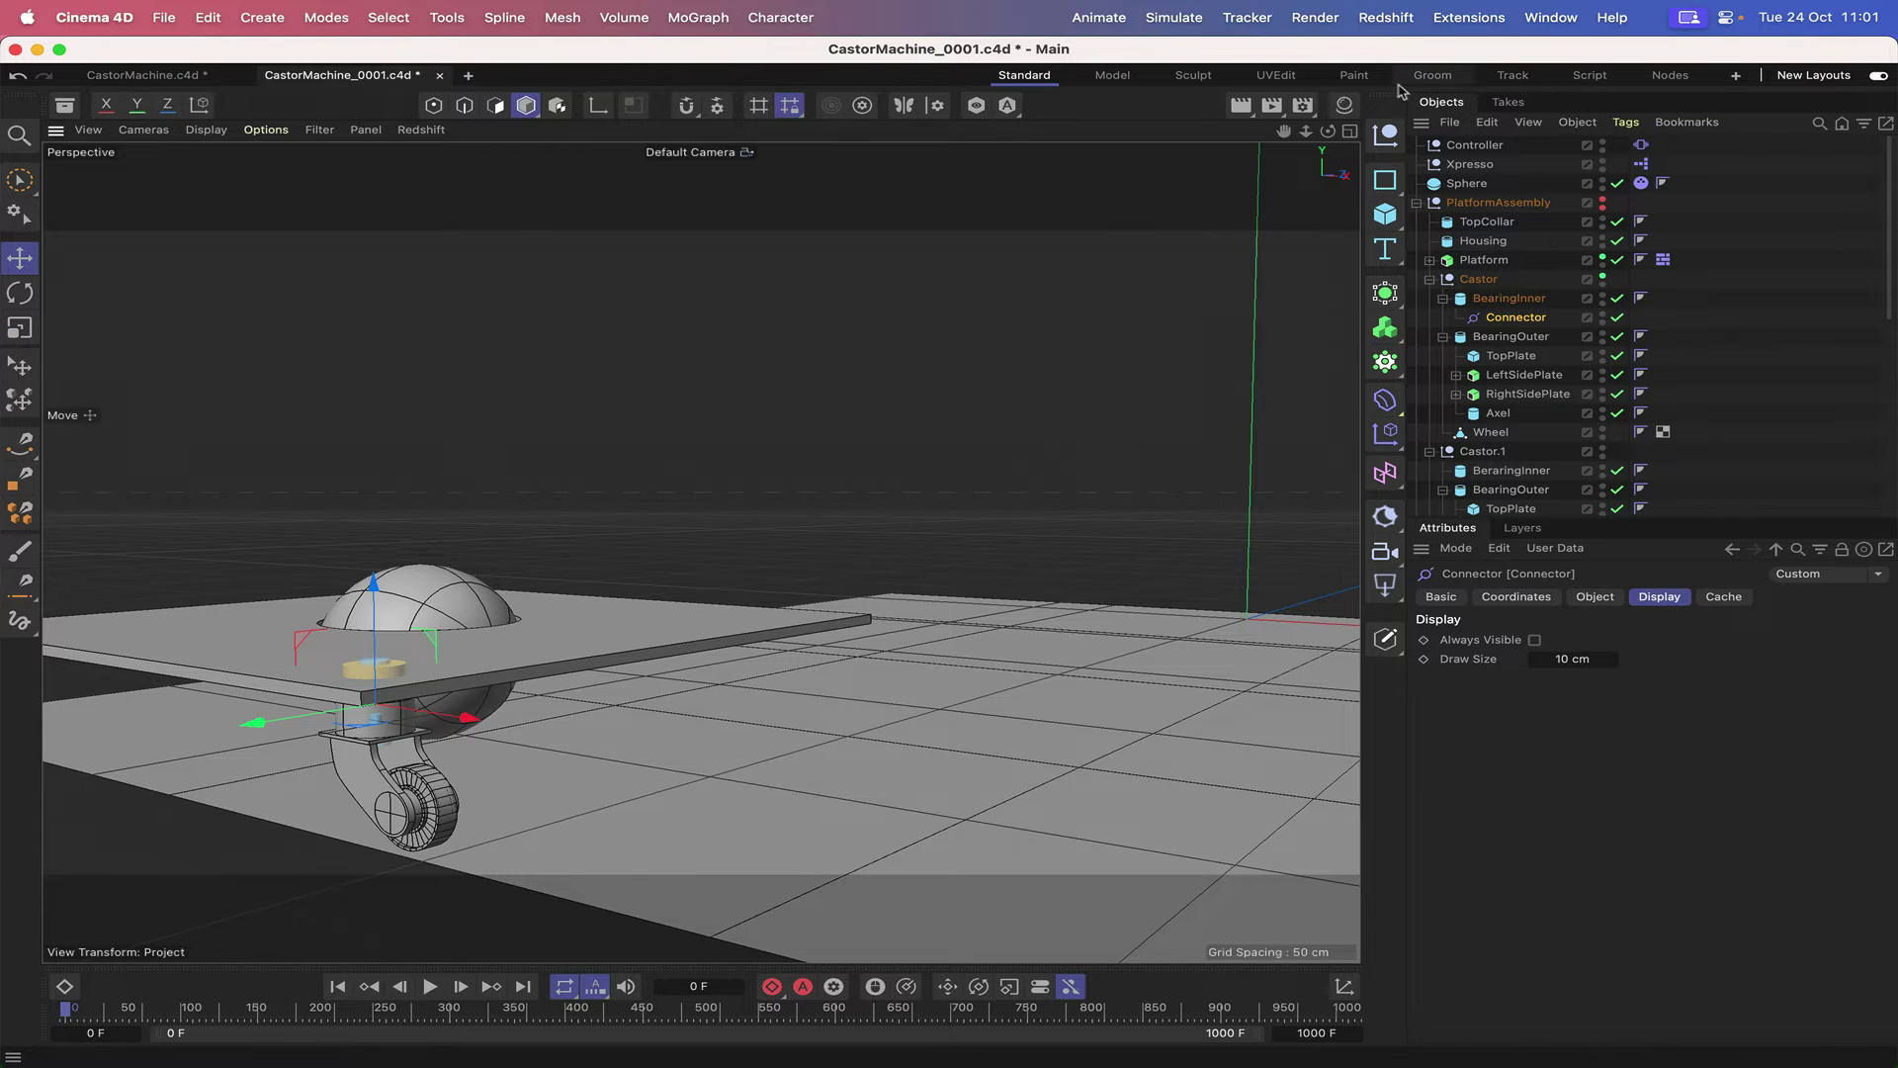
# - Create a second Bullet Connector and place it inside the first Castor's BearingOuter, just above Axel
pyautogui.click(1184, 18)
pyautogui.moveTo(1226, 173)
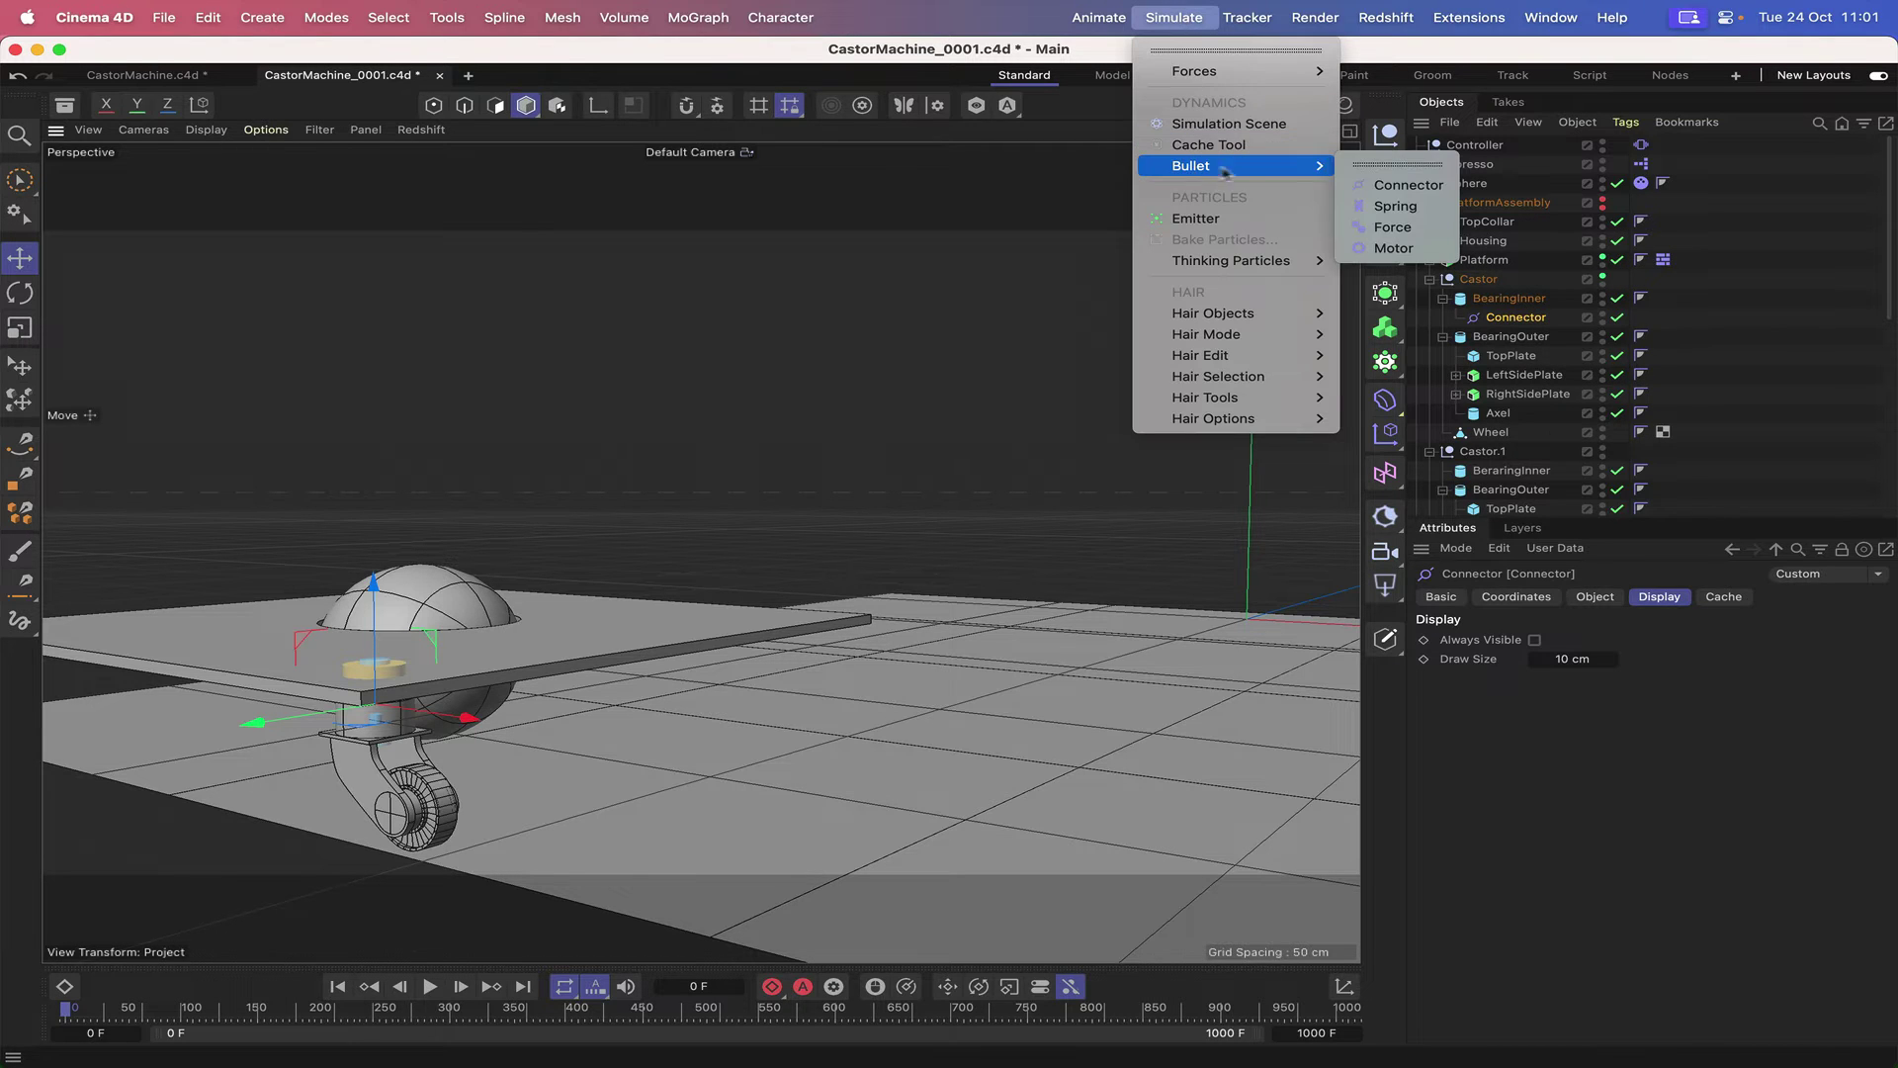
pyautogui.click(1424, 186)
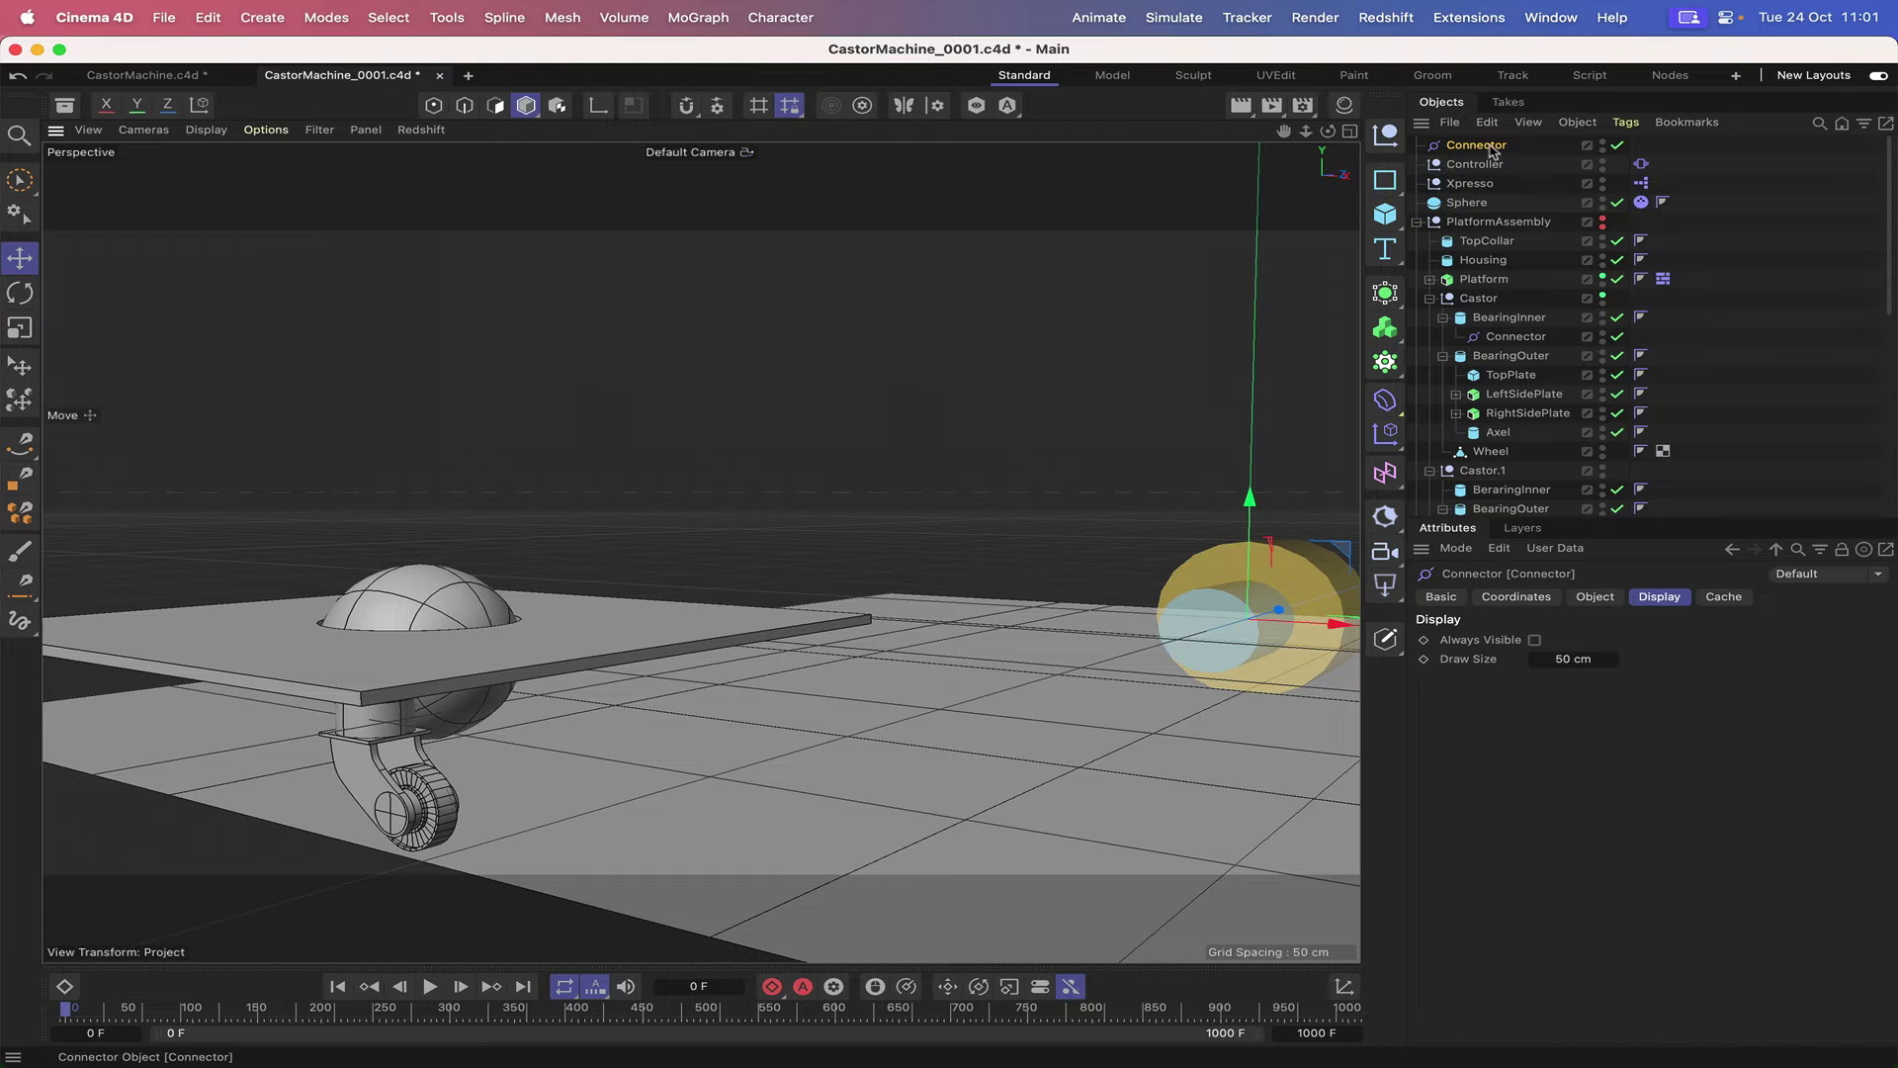
pyautogui.moveTo(1490, 149); pyautogui.dragTo(1488, 415)
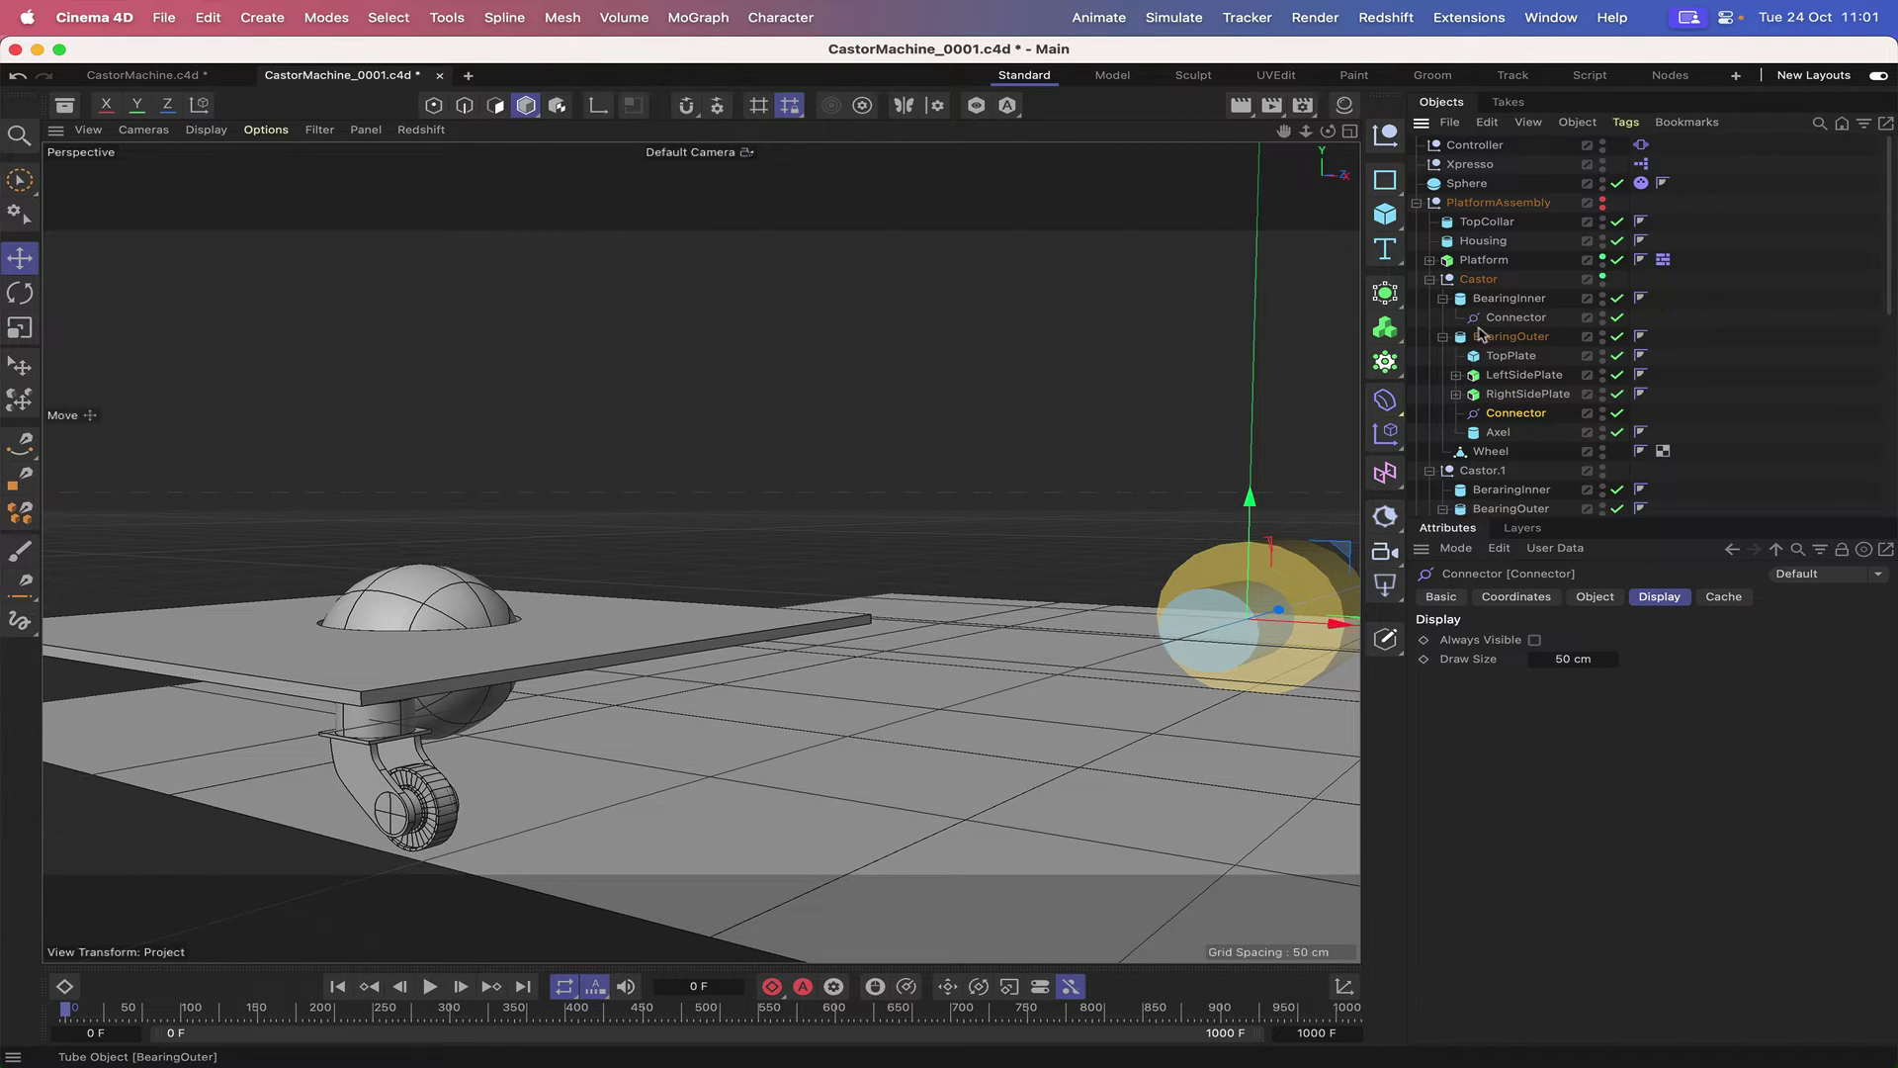
pyautogui.click(1443, 337)
pyautogui.click(1442, 337)
# - Set the second Connector's X position to 0 cm relative to BearingOuter
pyautogui.click(1516, 596)
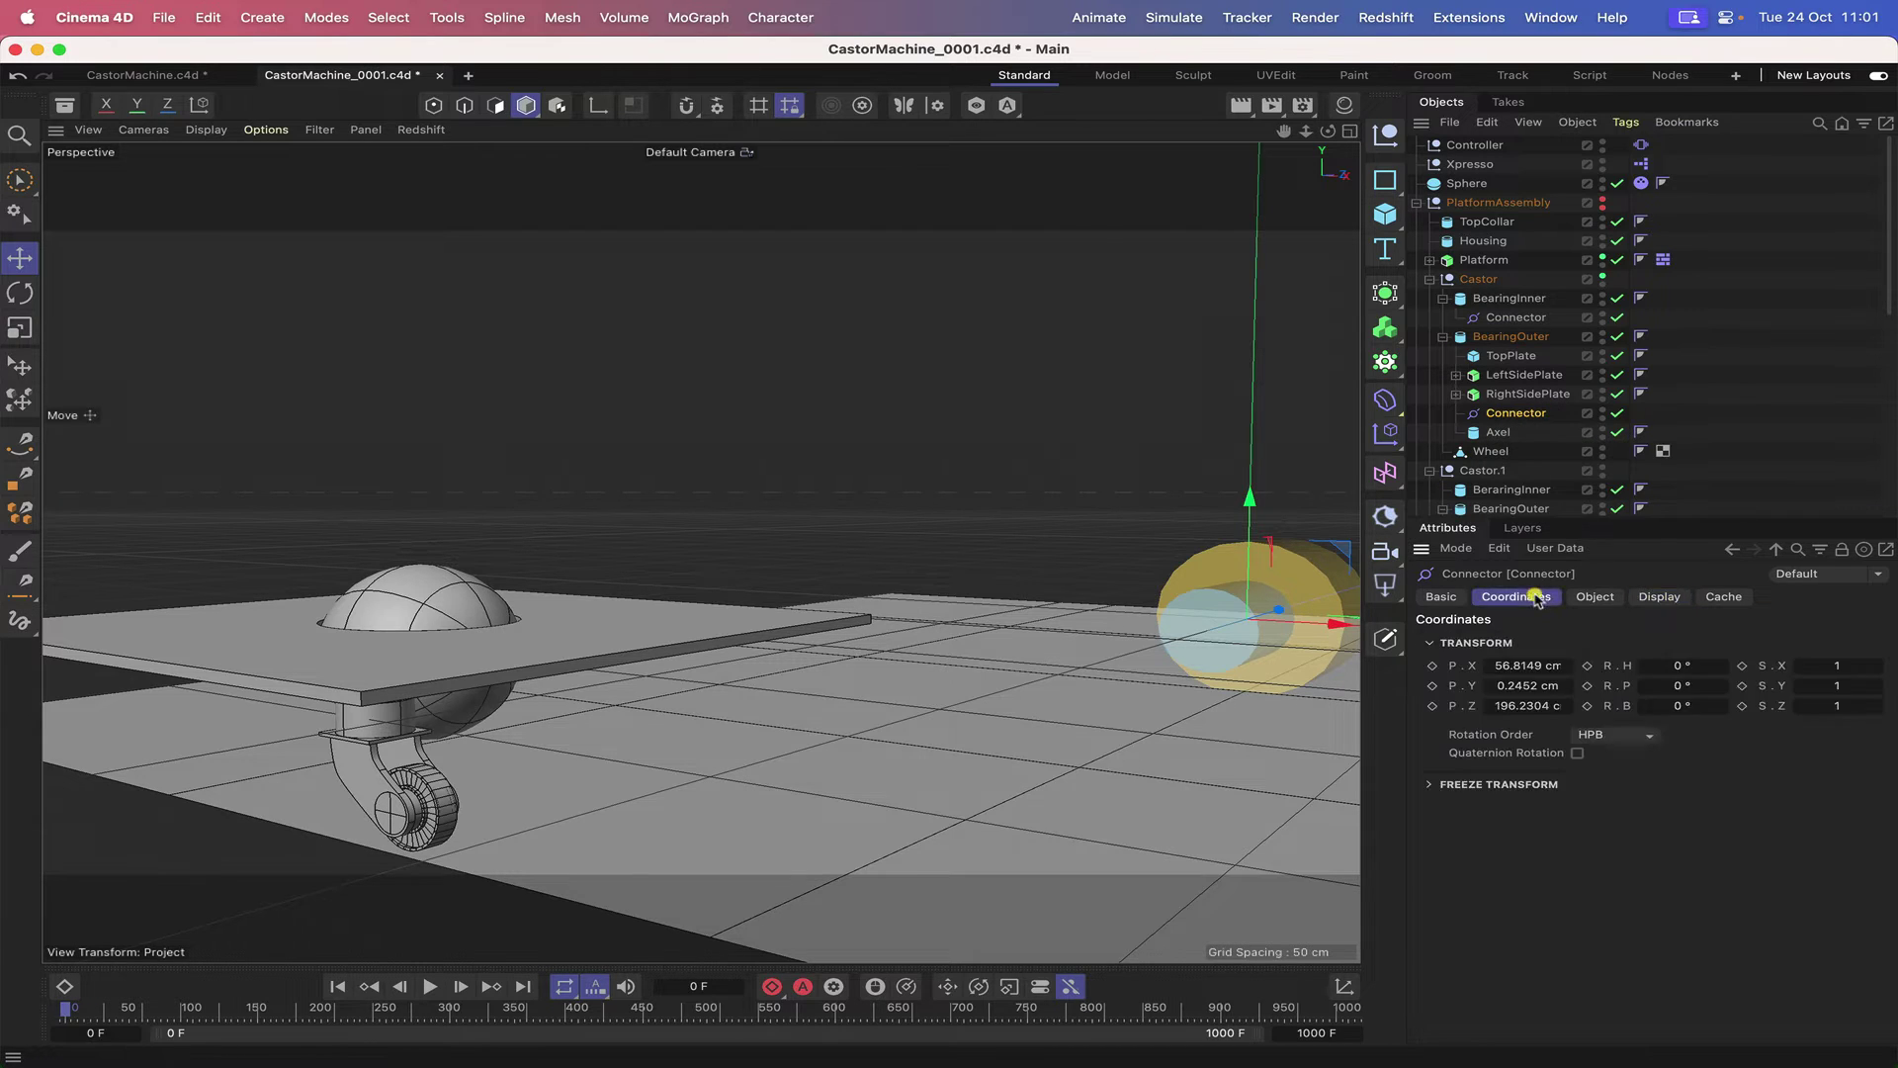
pyautogui.click(1526, 665)
pyautogui.write('0')
pyautogui.press('Return')
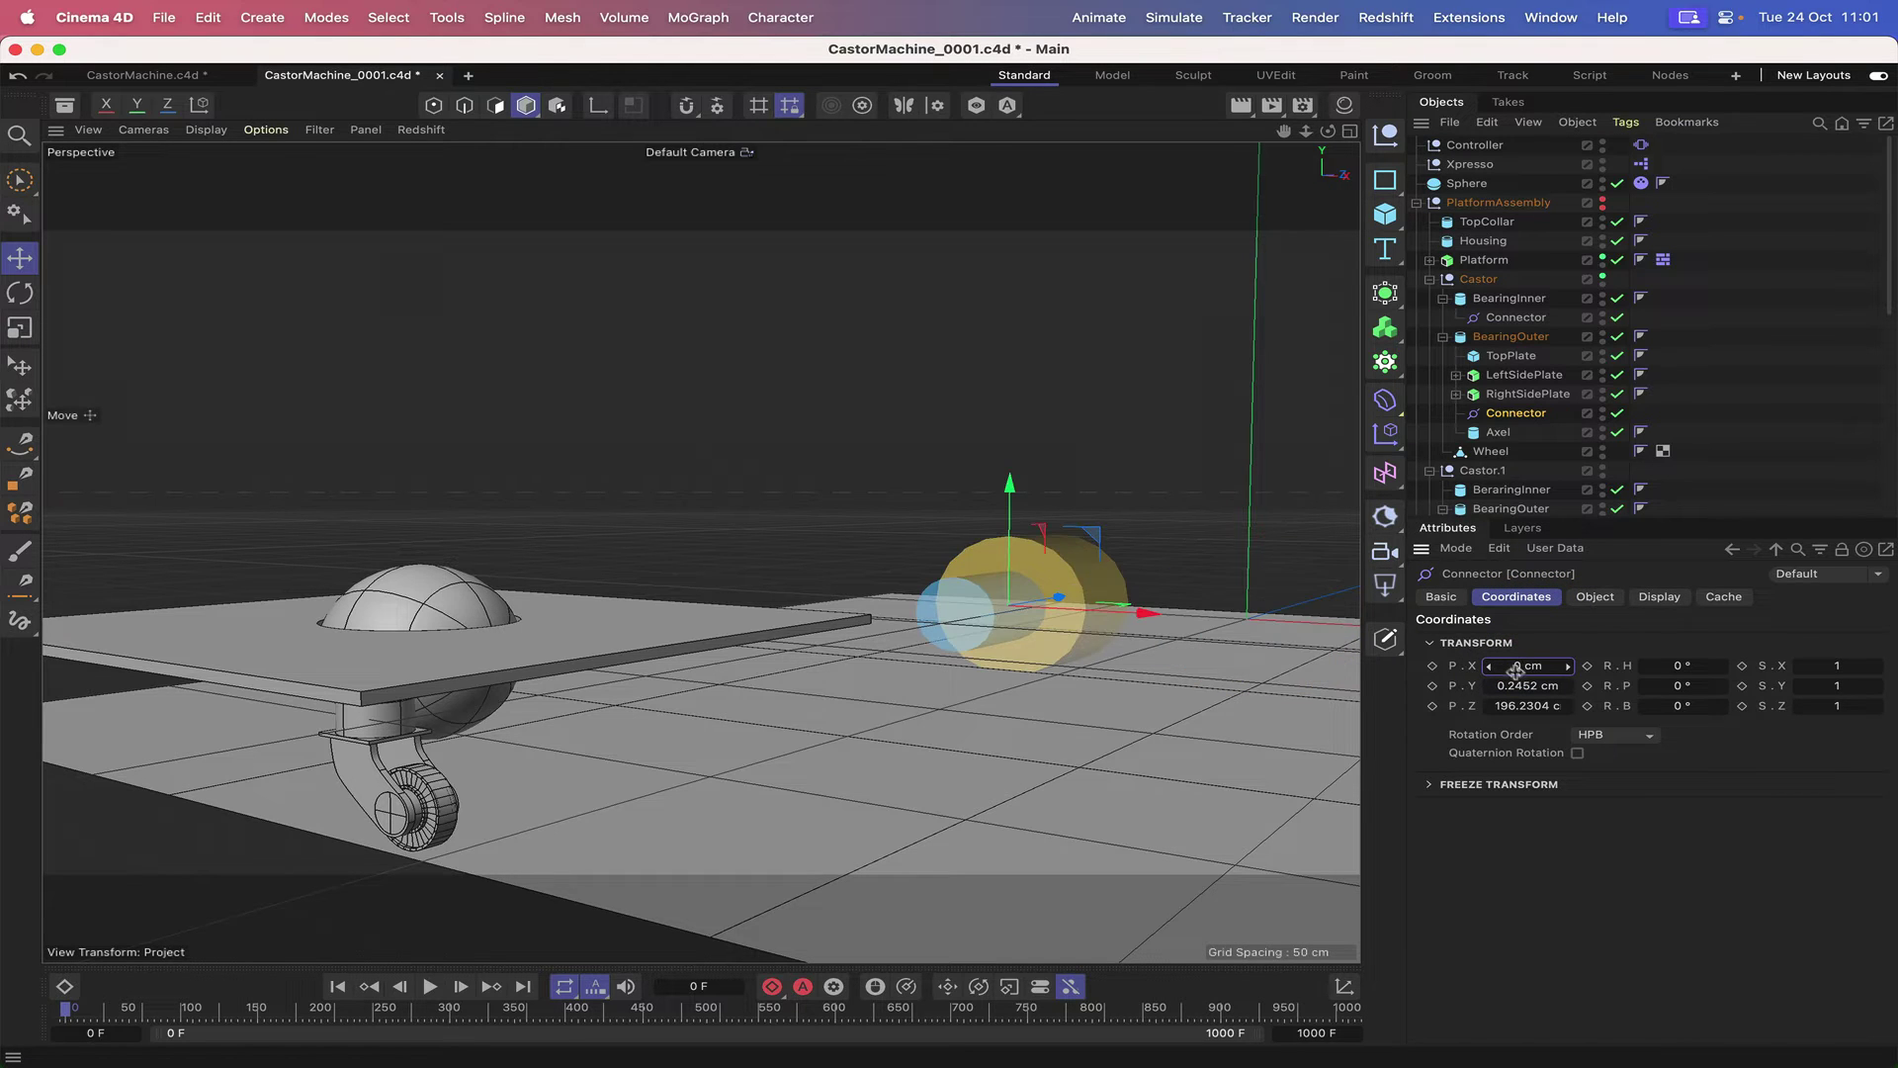
pyautogui.click(1520, 684)
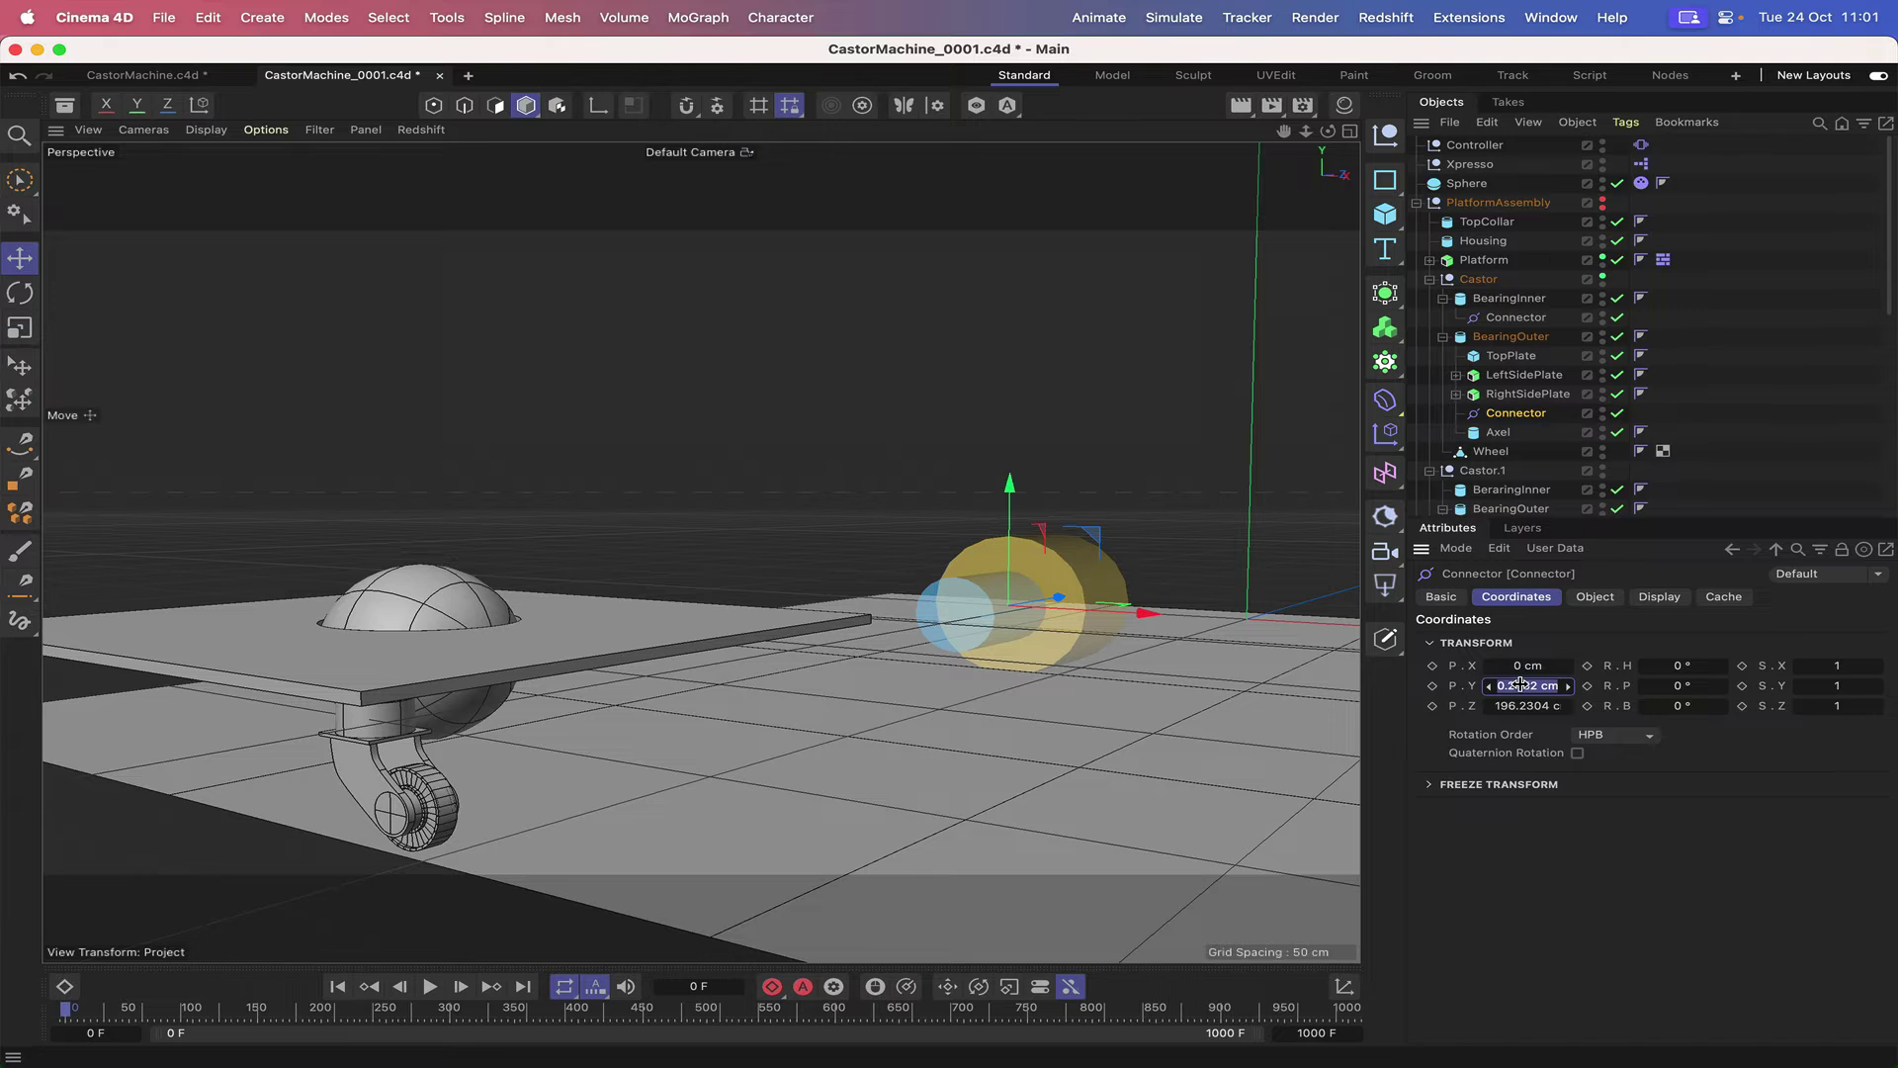
# - Nest the second Connector under Axel and set its X, Y and Z positions to 0 cm
pyautogui.moveTo(1512, 413); pyautogui.dragTo(1496, 438)
pyautogui.click(1520, 666)
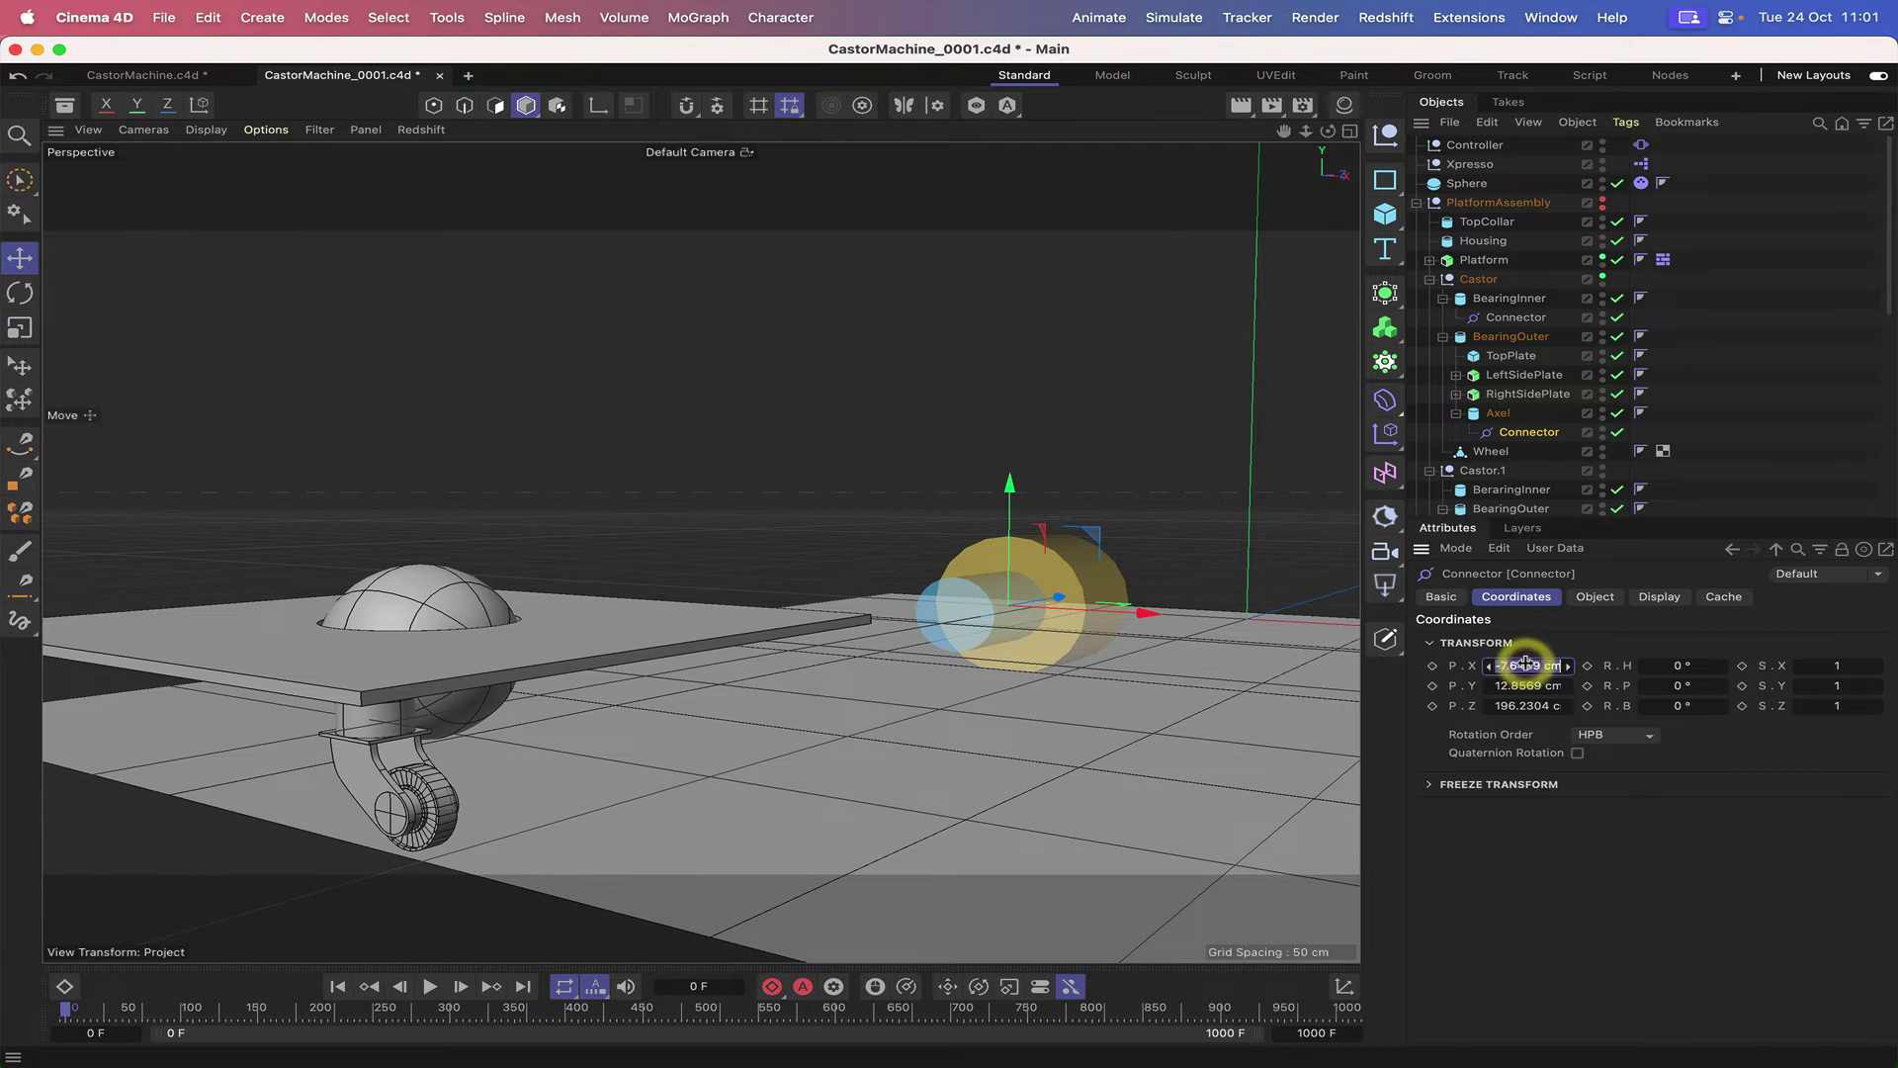
pyautogui.write('0')
pyautogui.press('Return')
pyautogui.click(1523, 685)
pyautogui.write('0')
pyautogui.press('Return')
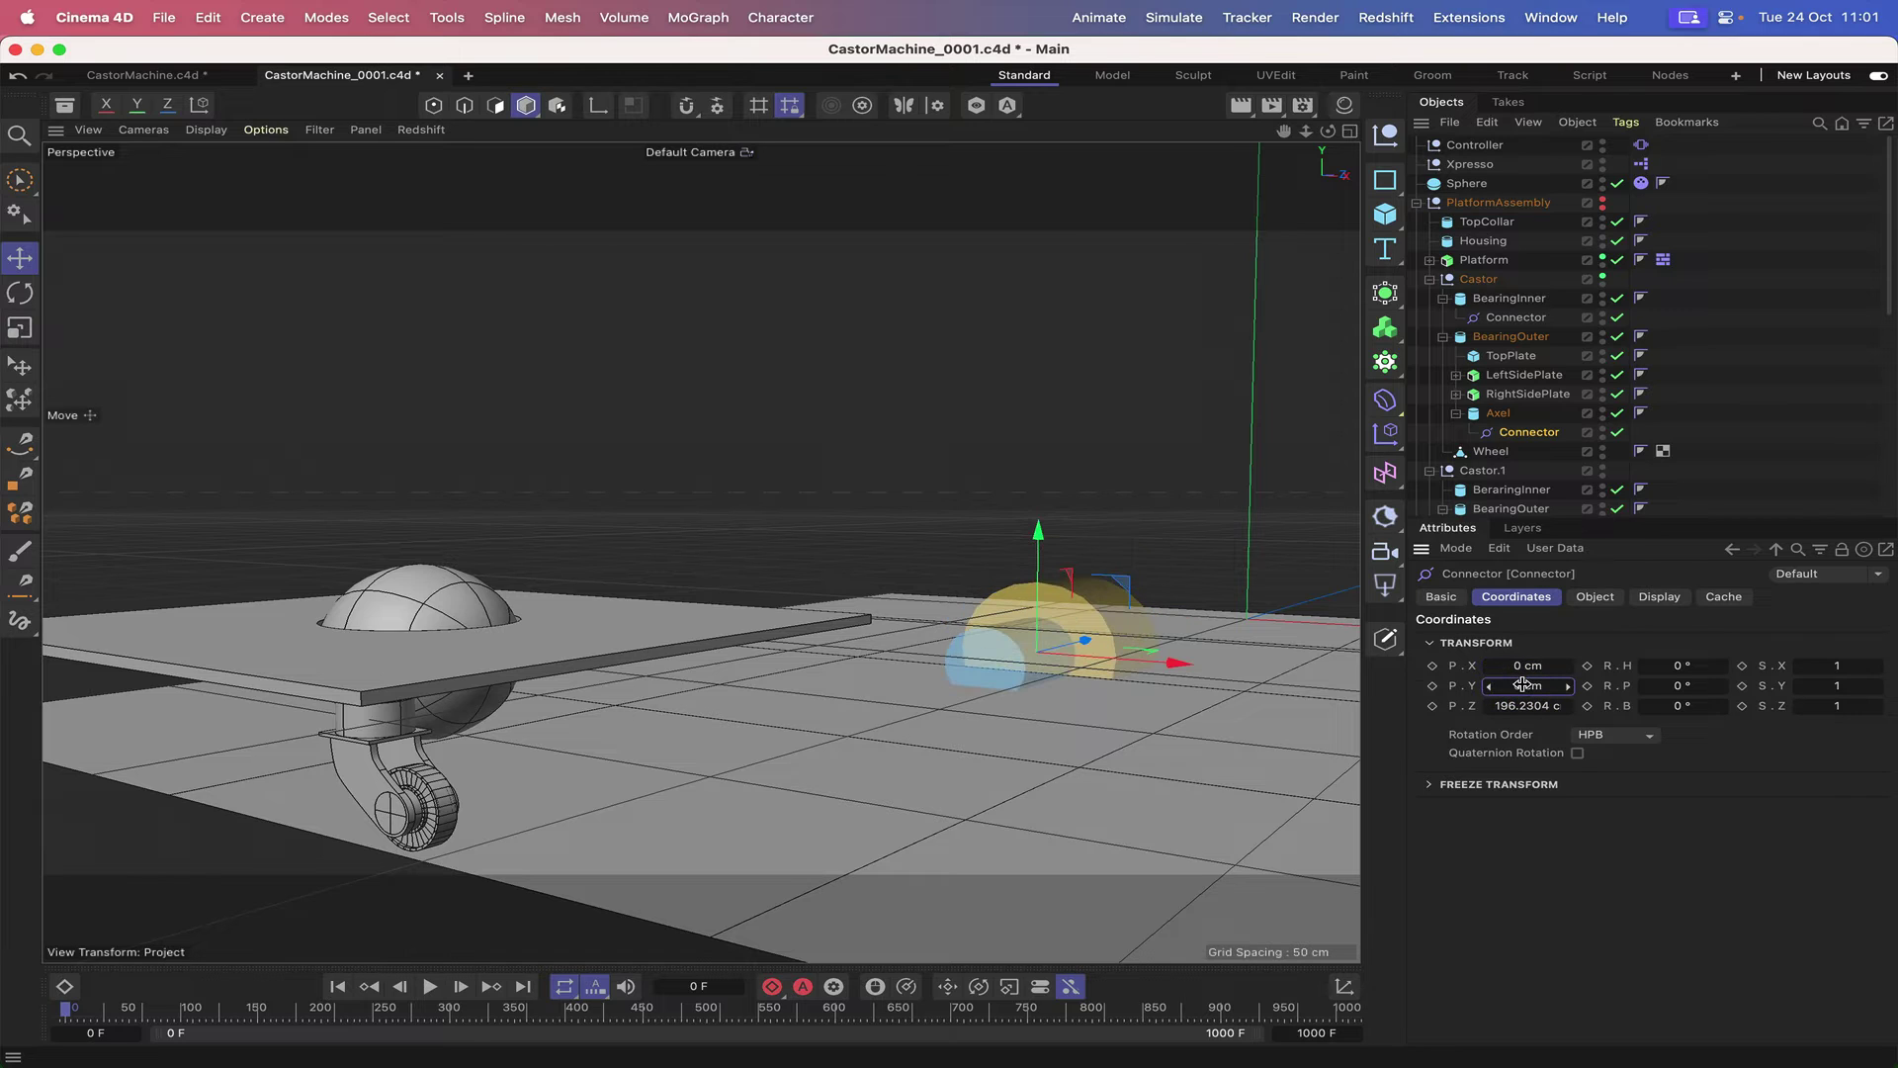
pyautogui.click(1523, 705)
pyautogui.write('0')
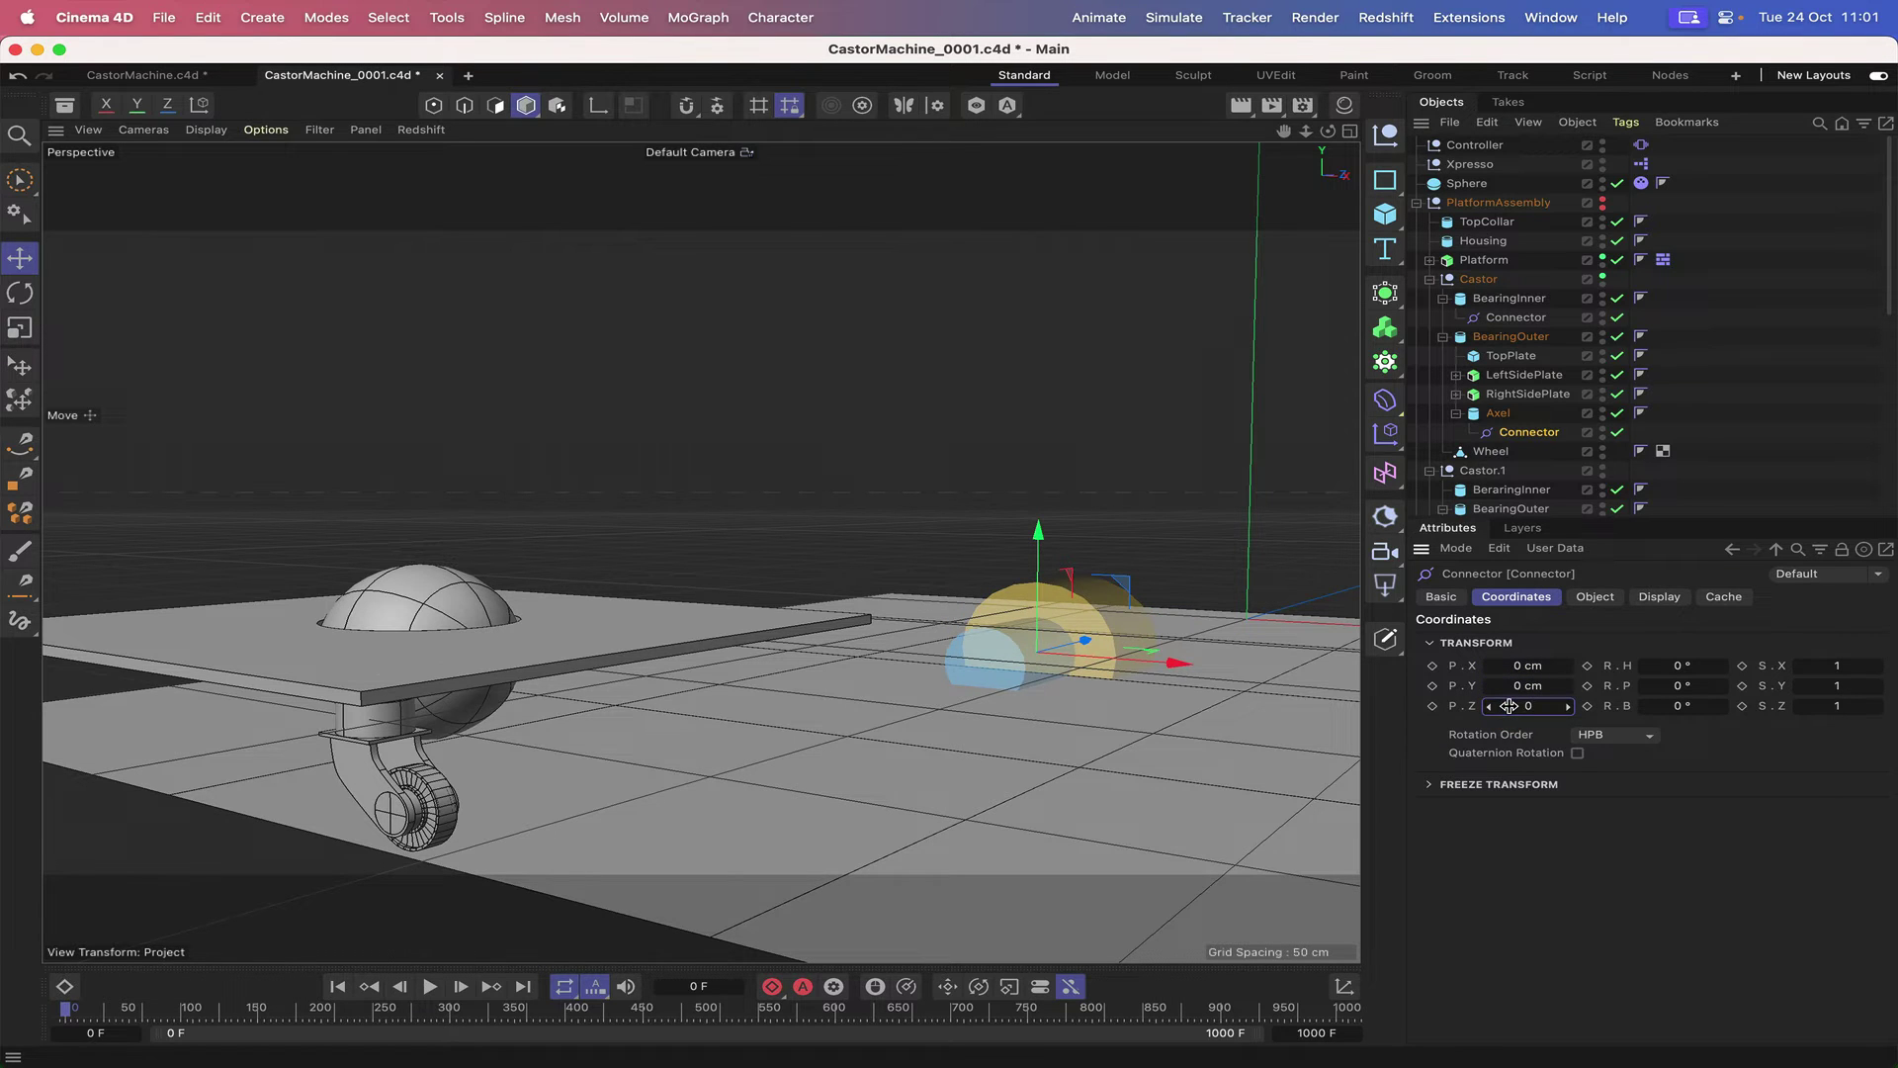
pyautogui.press('Return')
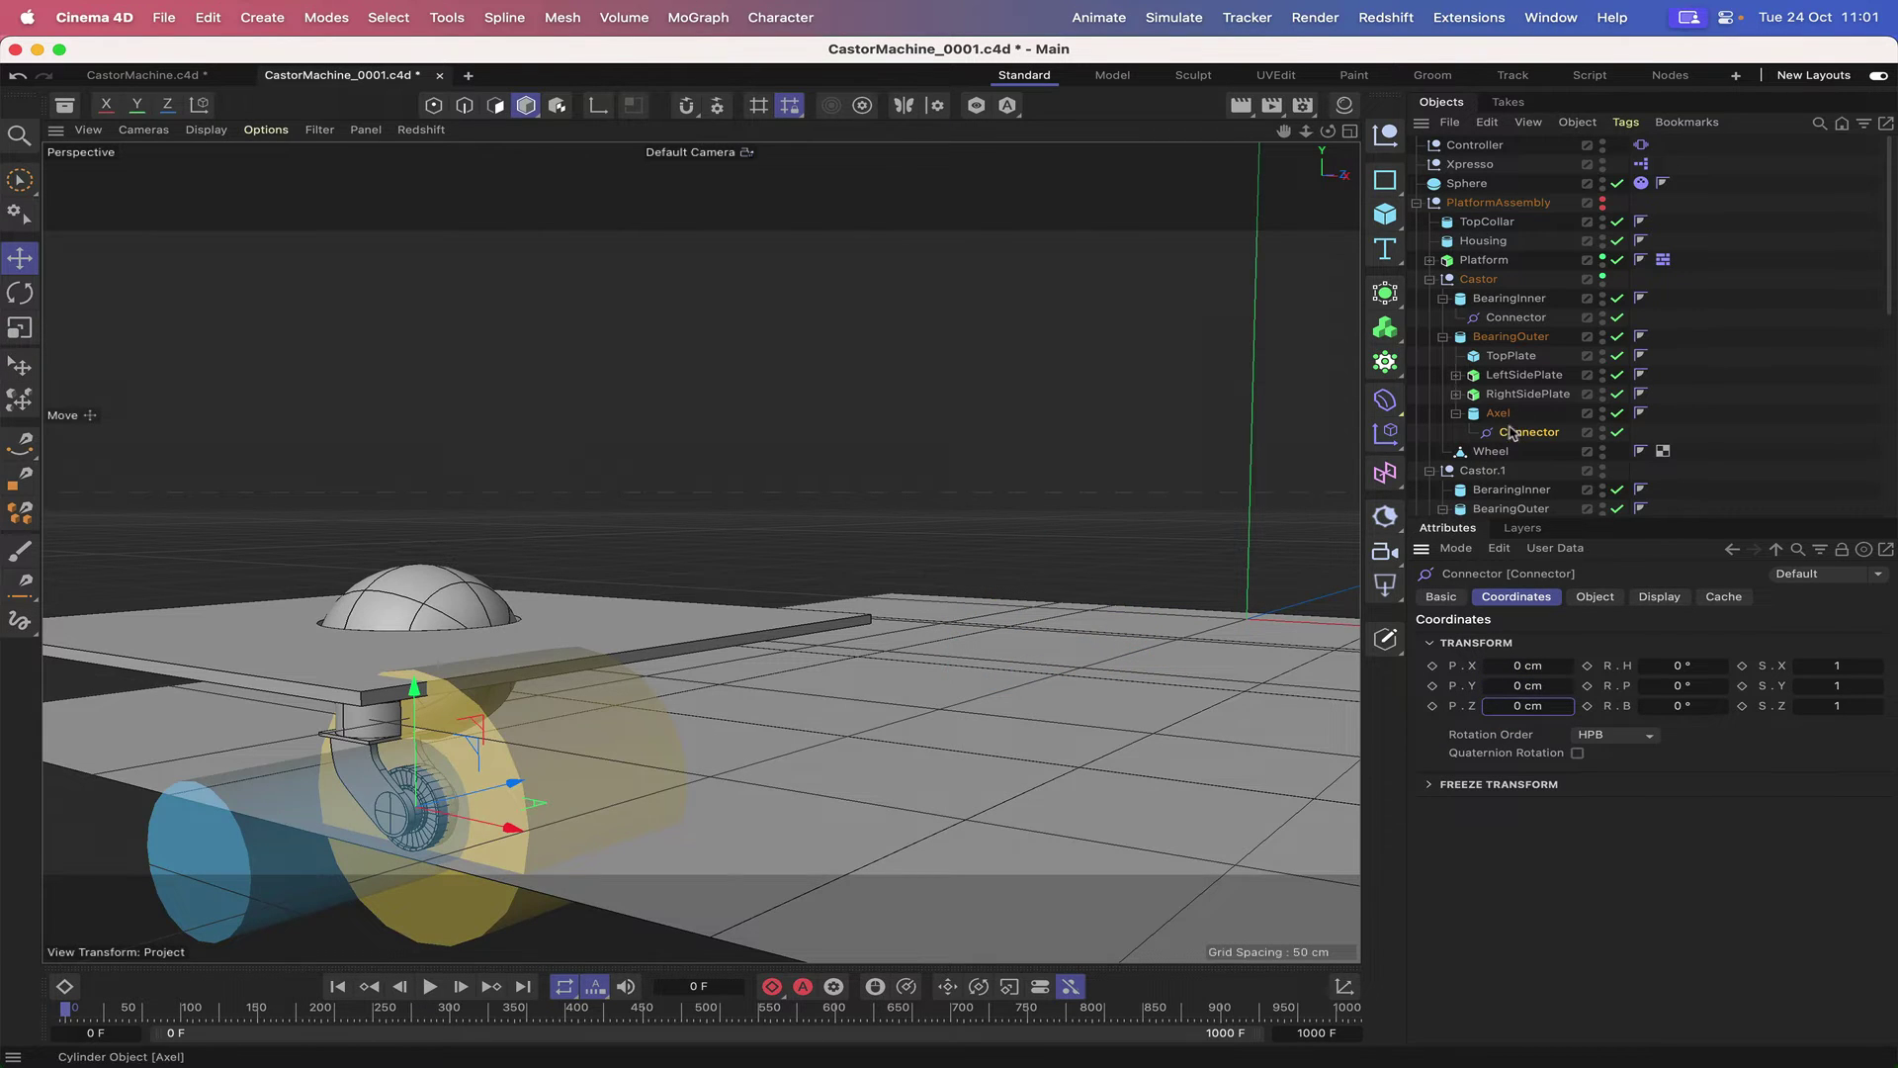
# - Set the axle Connector's Draw Size to 10 cm and move it out of Axel, directly below it inside BearingOuter
pyautogui.click(1659, 596)
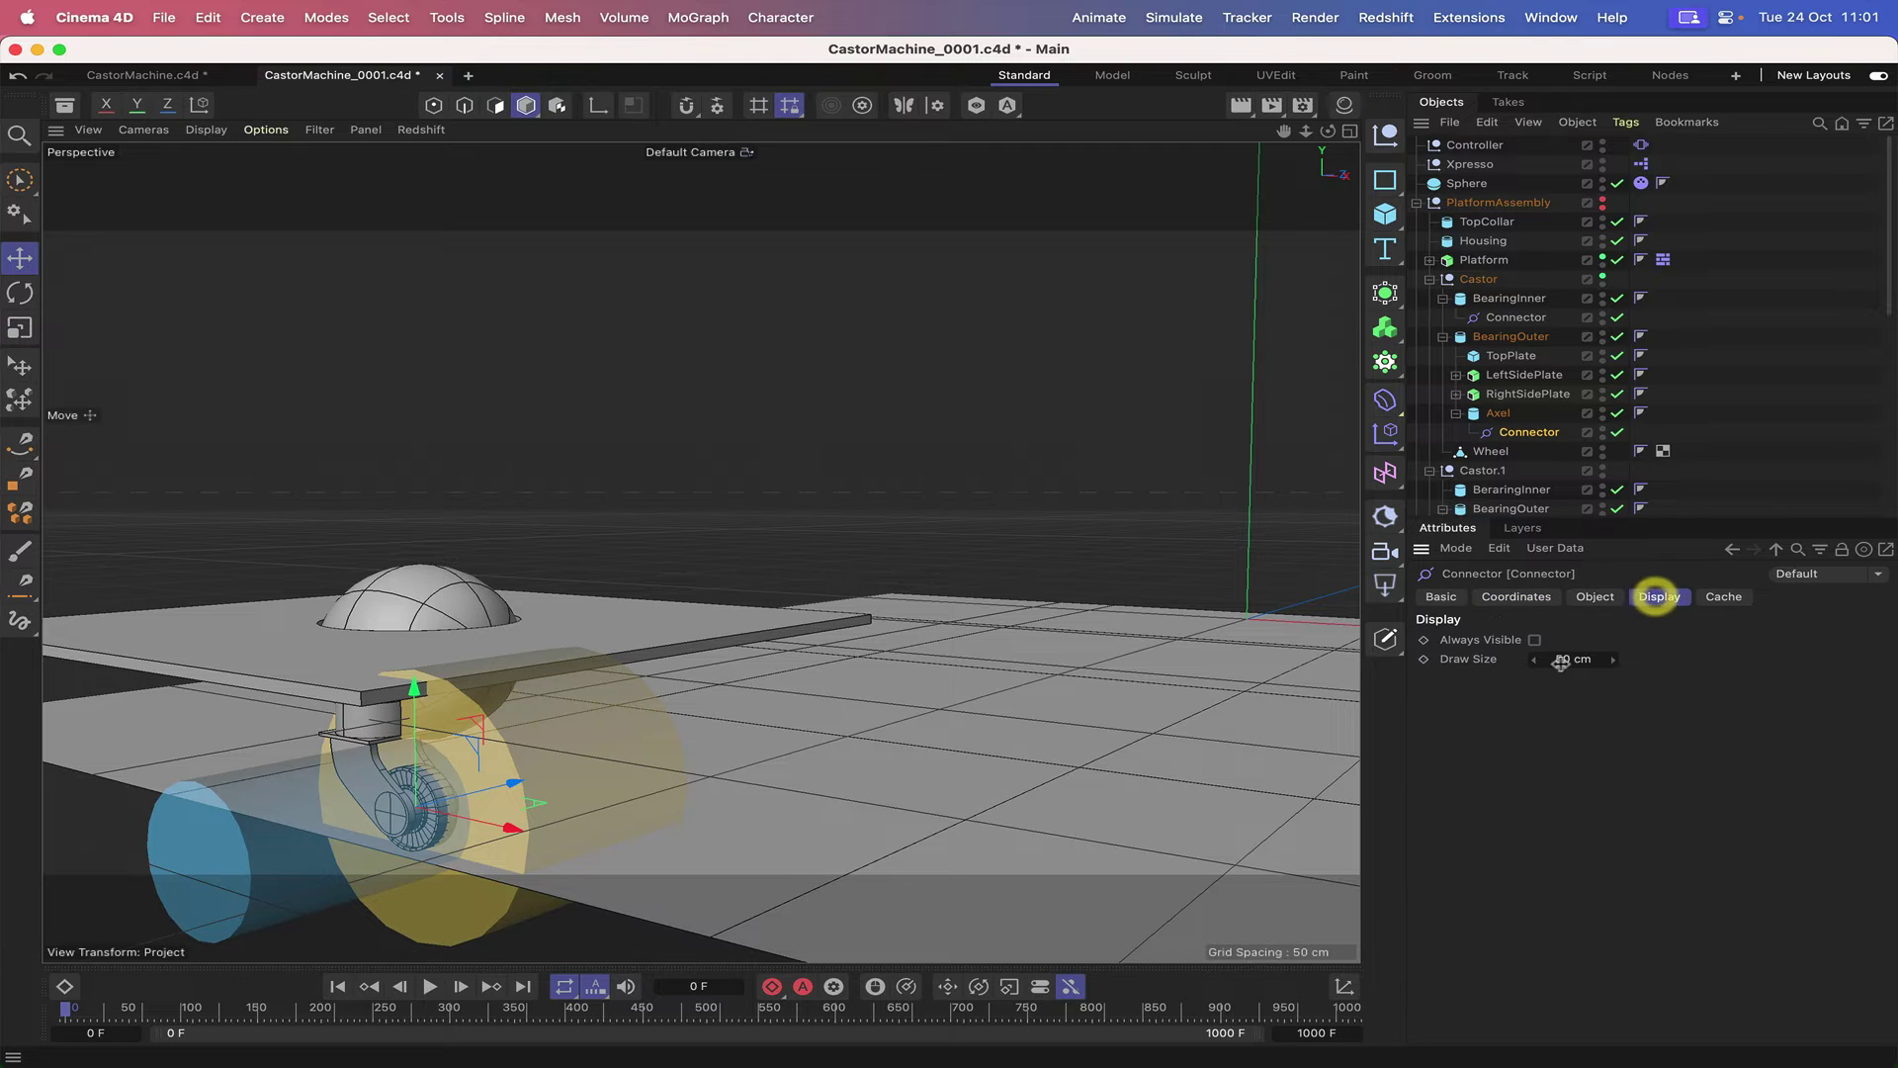
pyautogui.click(1562, 659)
pyautogui.write('10')
pyautogui.press('Return')
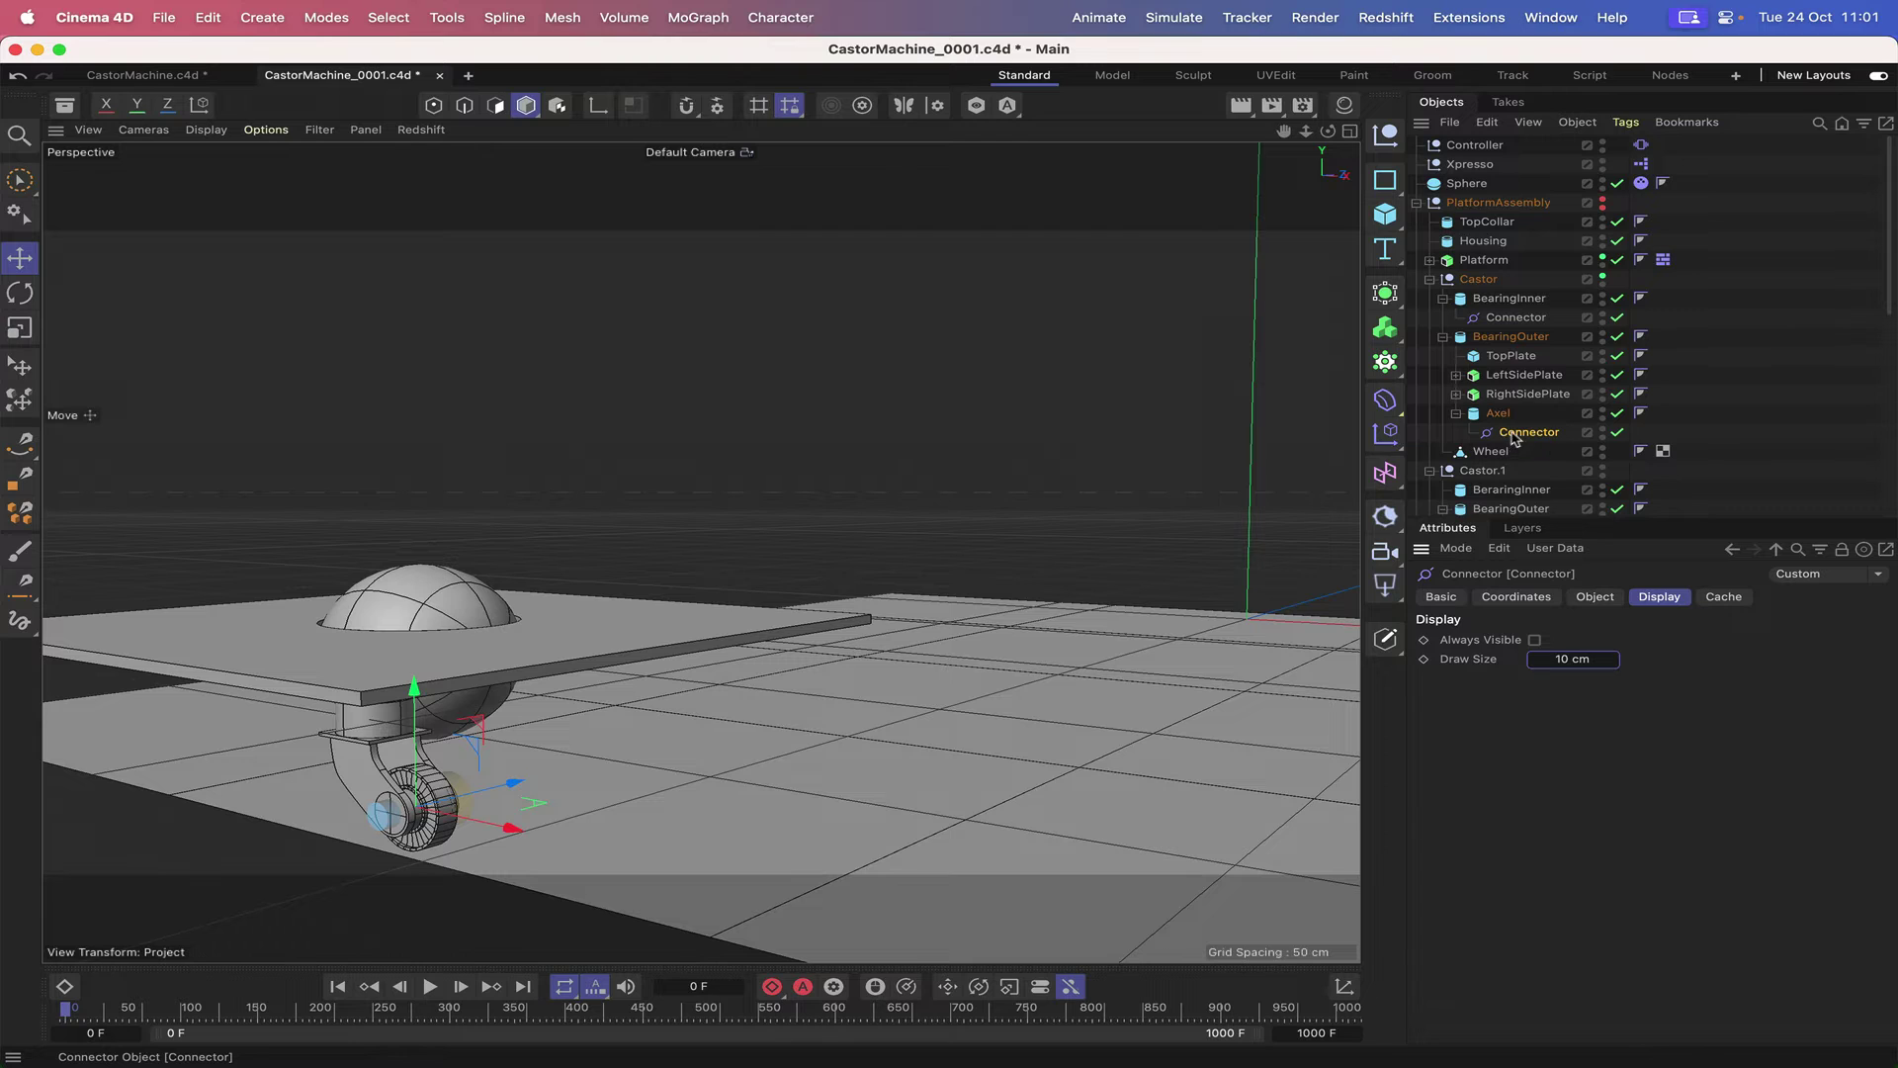
pyautogui.moveTo(1516, 438); pyautogui.dragTo(1498, 432)
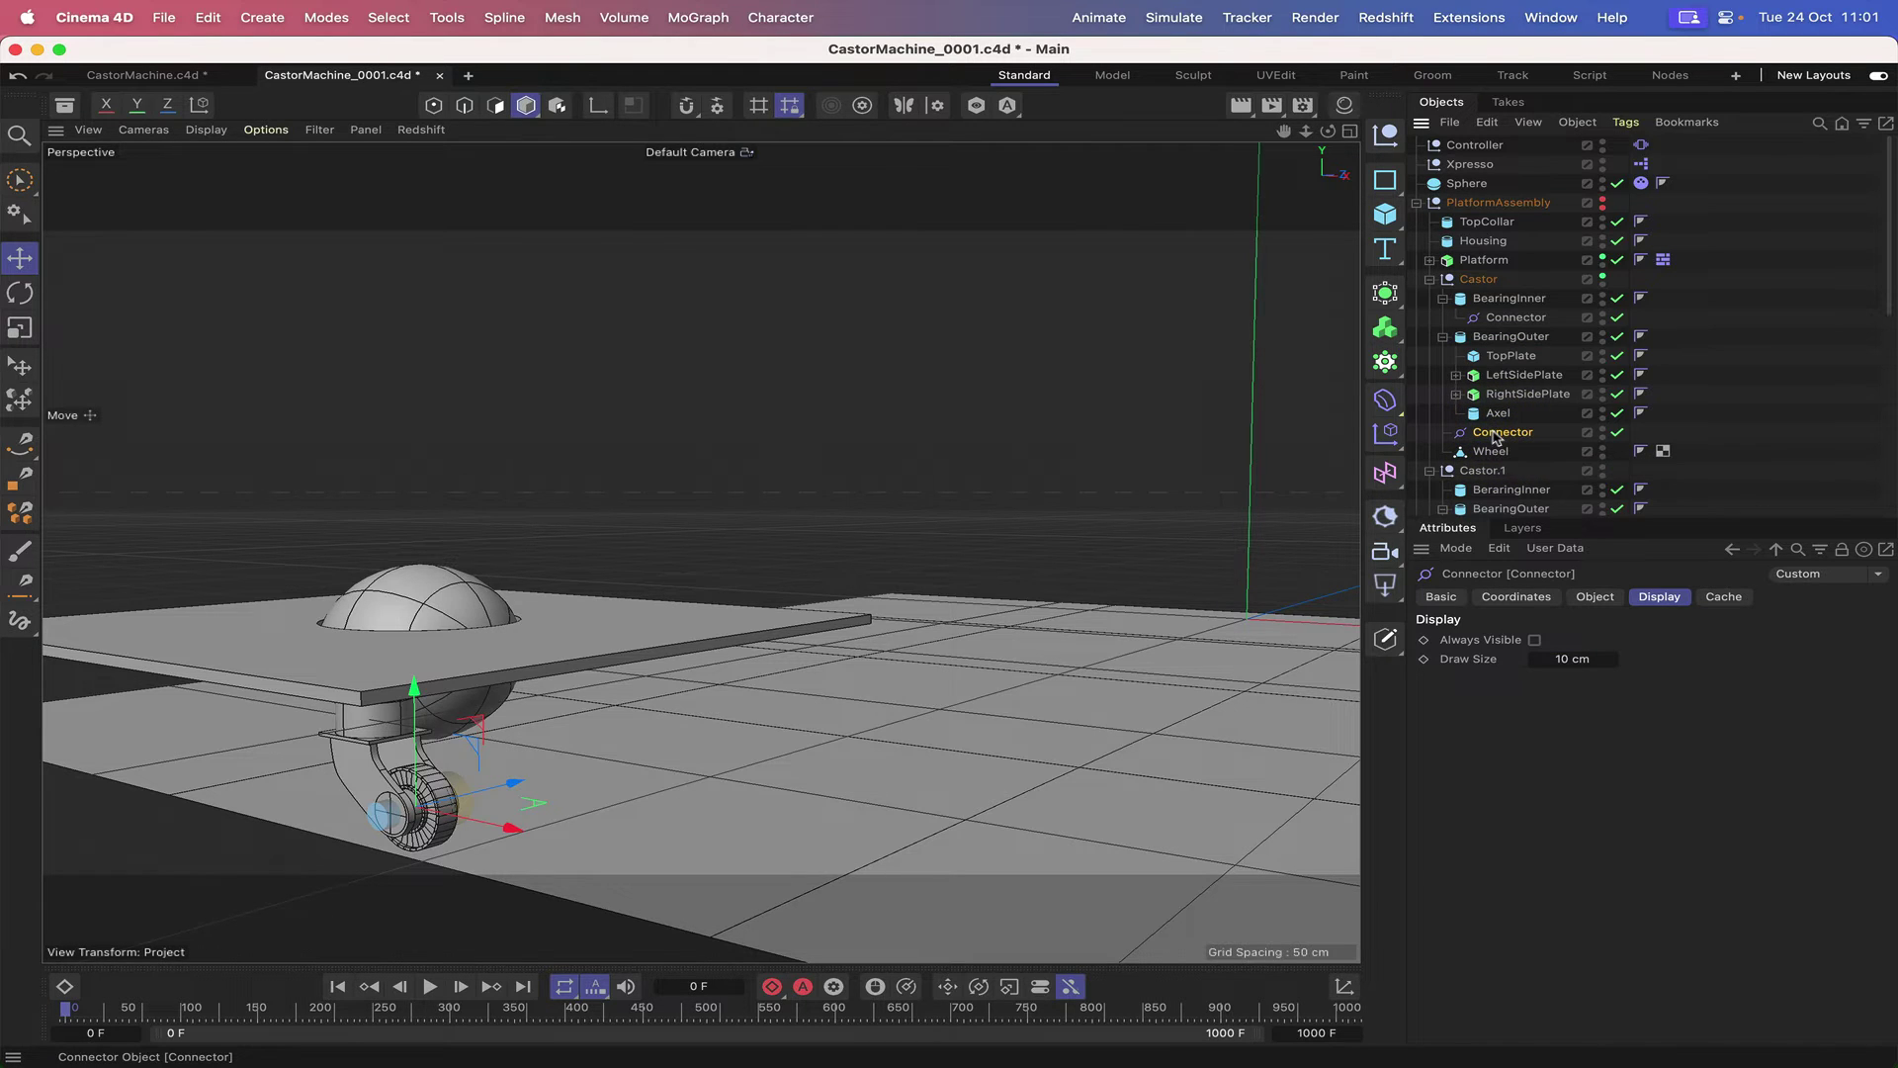
pyautogui.moveTo(1501, 438); pyautogui.dragTo(1496, 420)
# - Assign Axel as Object A and Wheel as Object B of the axle's hinge Connector
pyautogui.click(1594, 596)
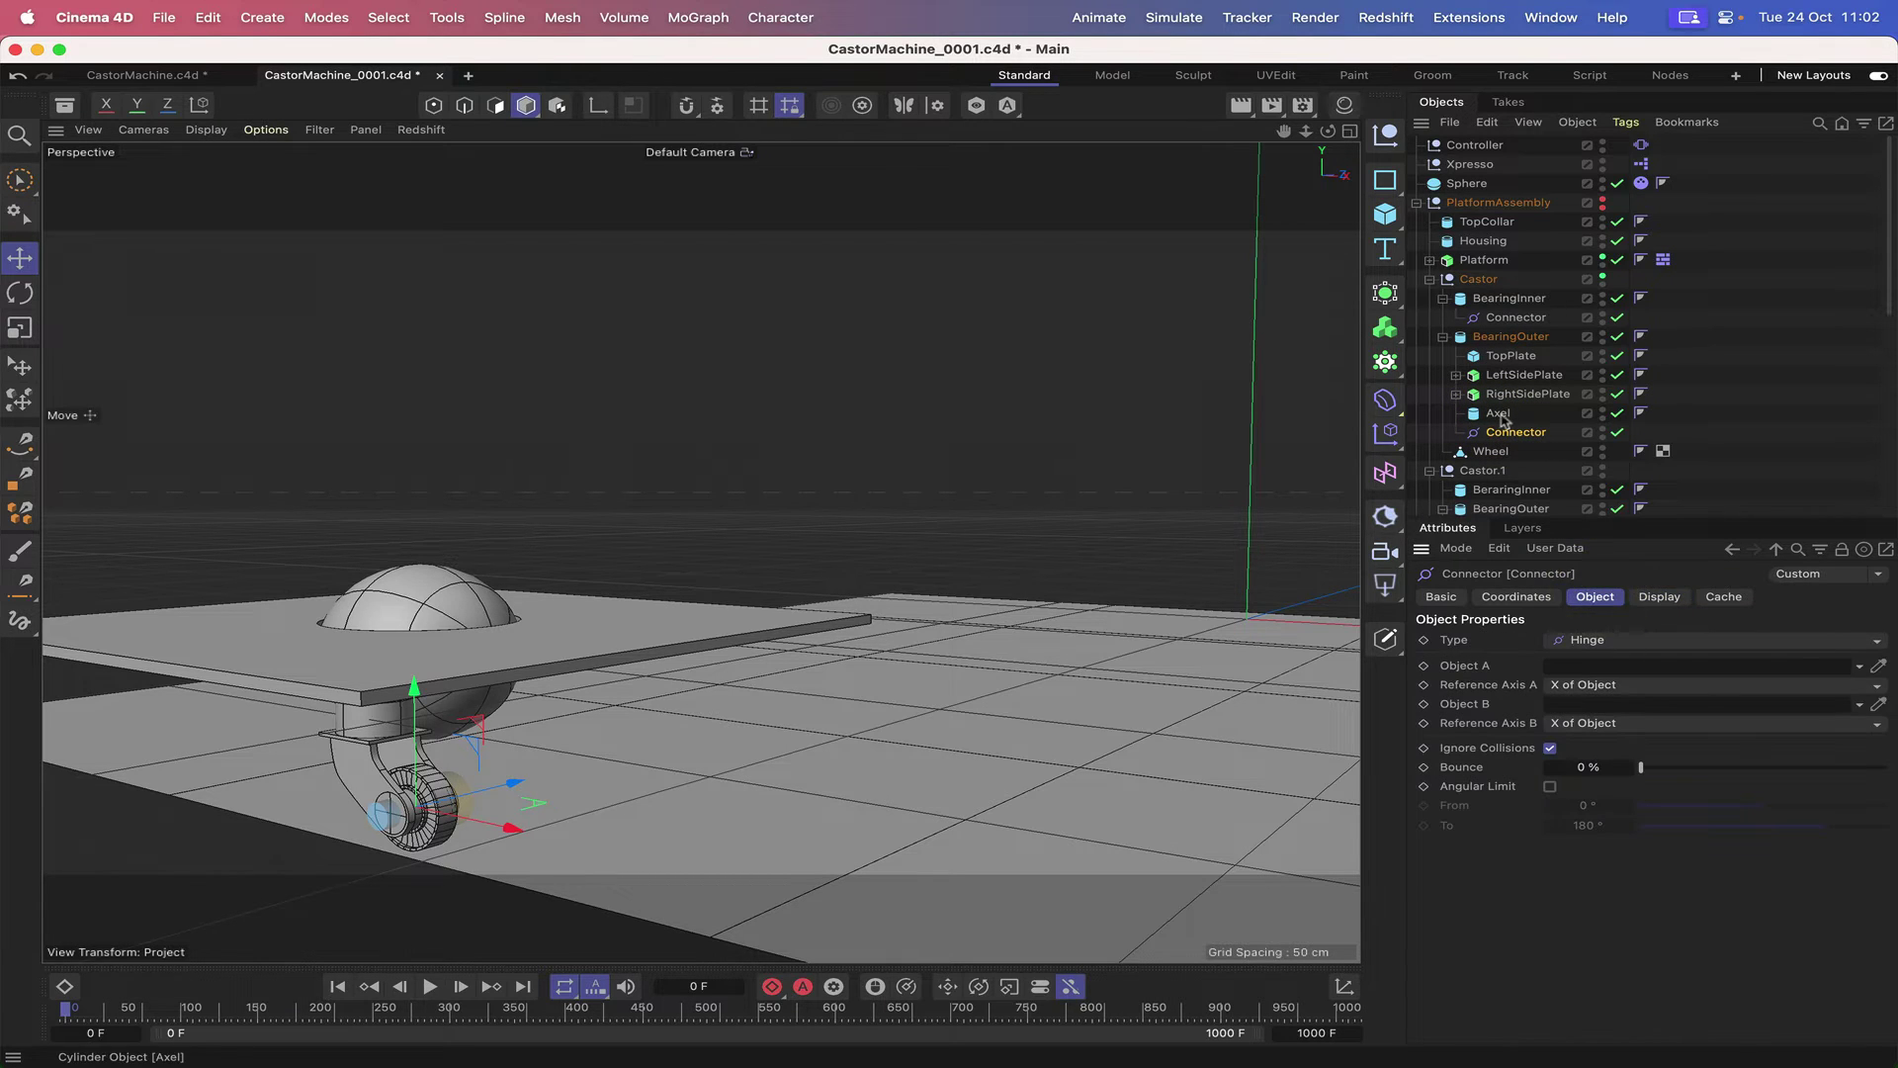
pyautogui.moveTo(1500, 419); pyautogui.dragTo(1602, 666)
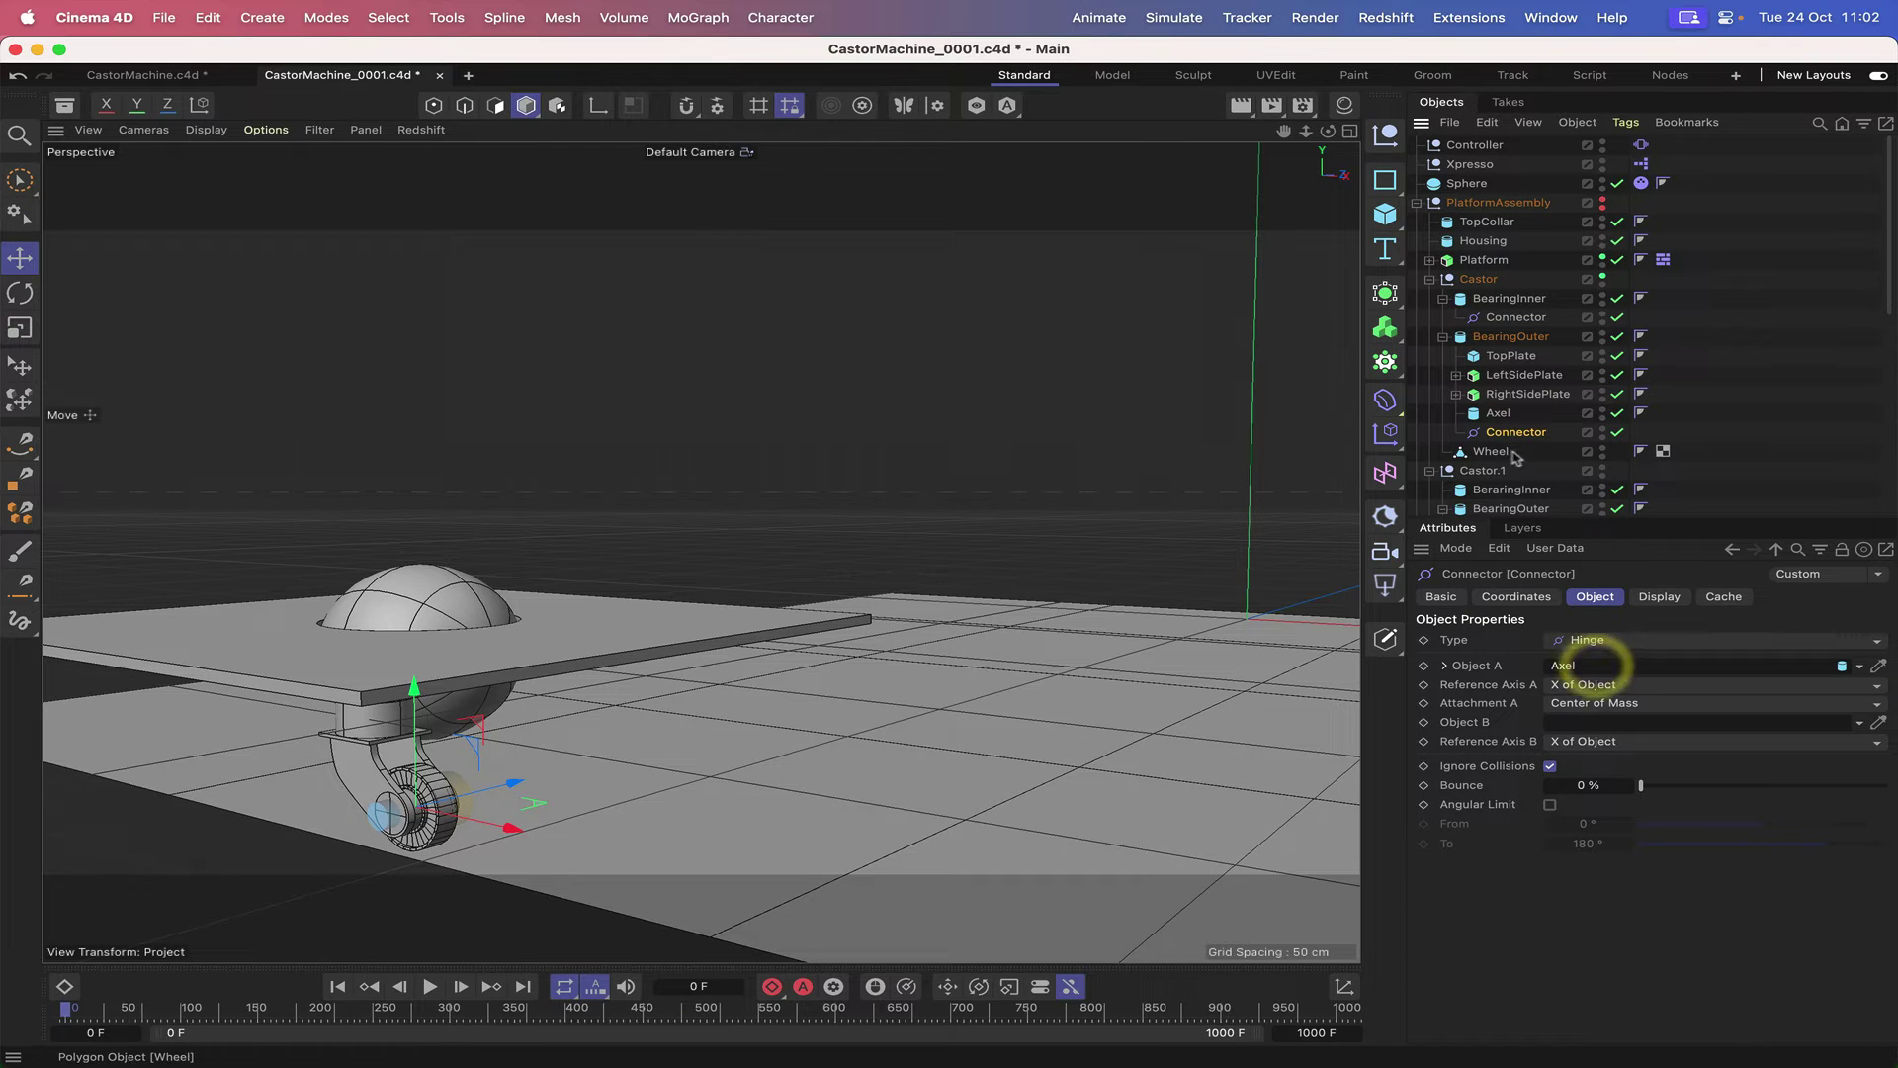
pyautogui.moveTo(1495, 459); pyautogui.dragTo(1597, 721)
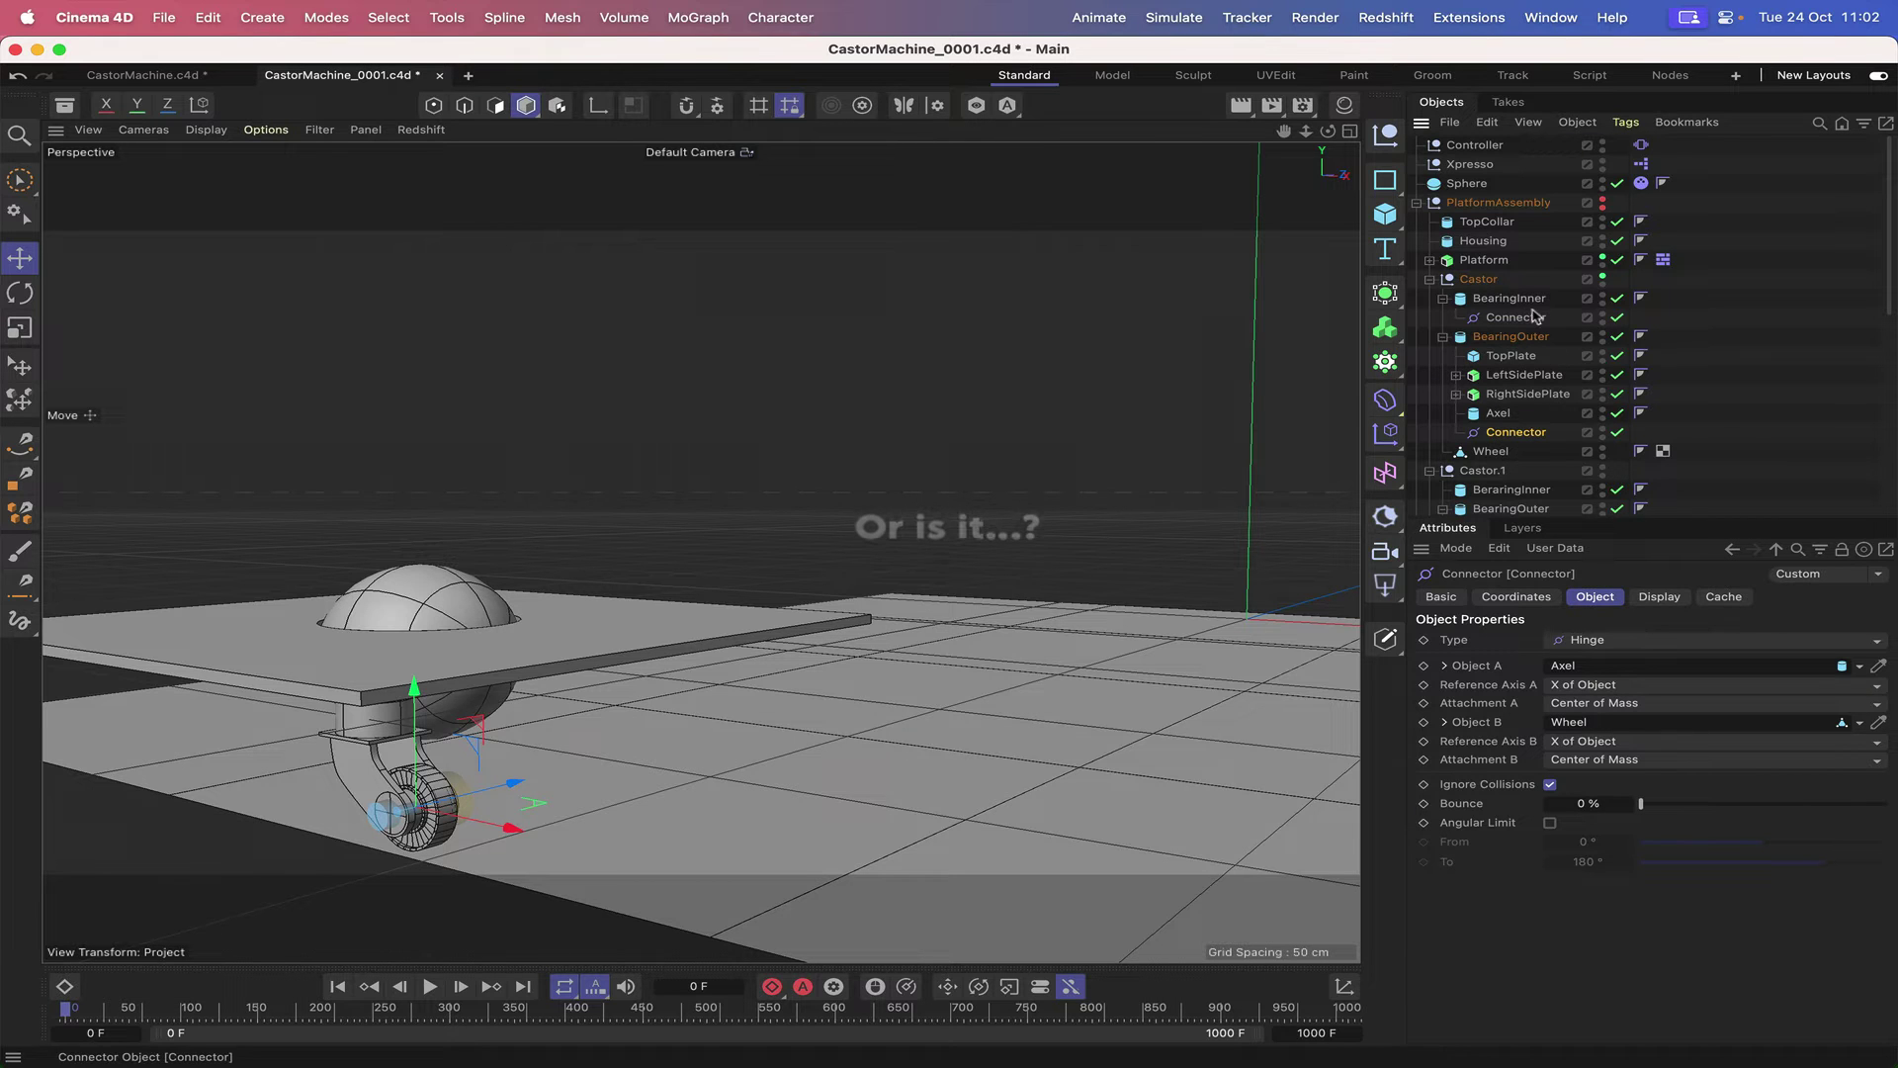
# - Add a Bullet Rigid Body tag to the first Castor's BearingInner
pyautogui.moveTo(1329, 132); pyautogui.dragTo(1329, 135)
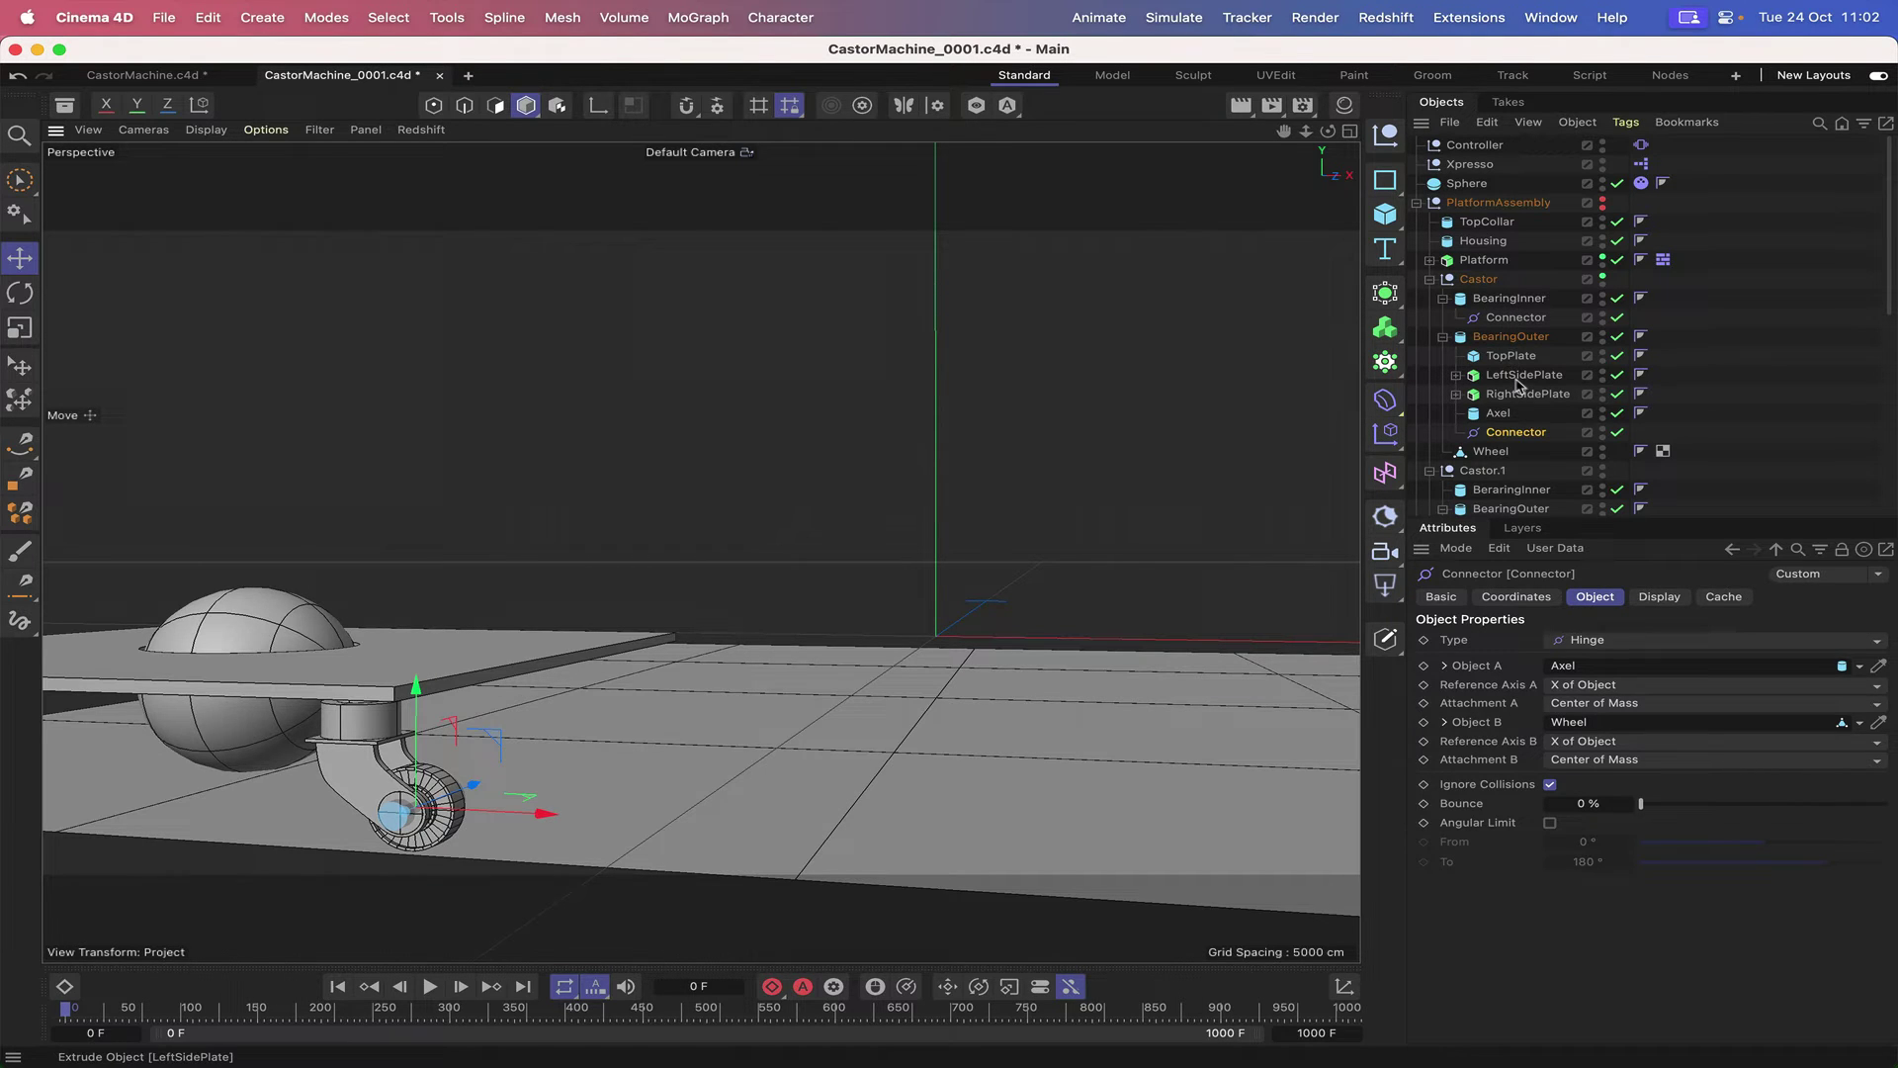
pyautogui.click(1510, 300)
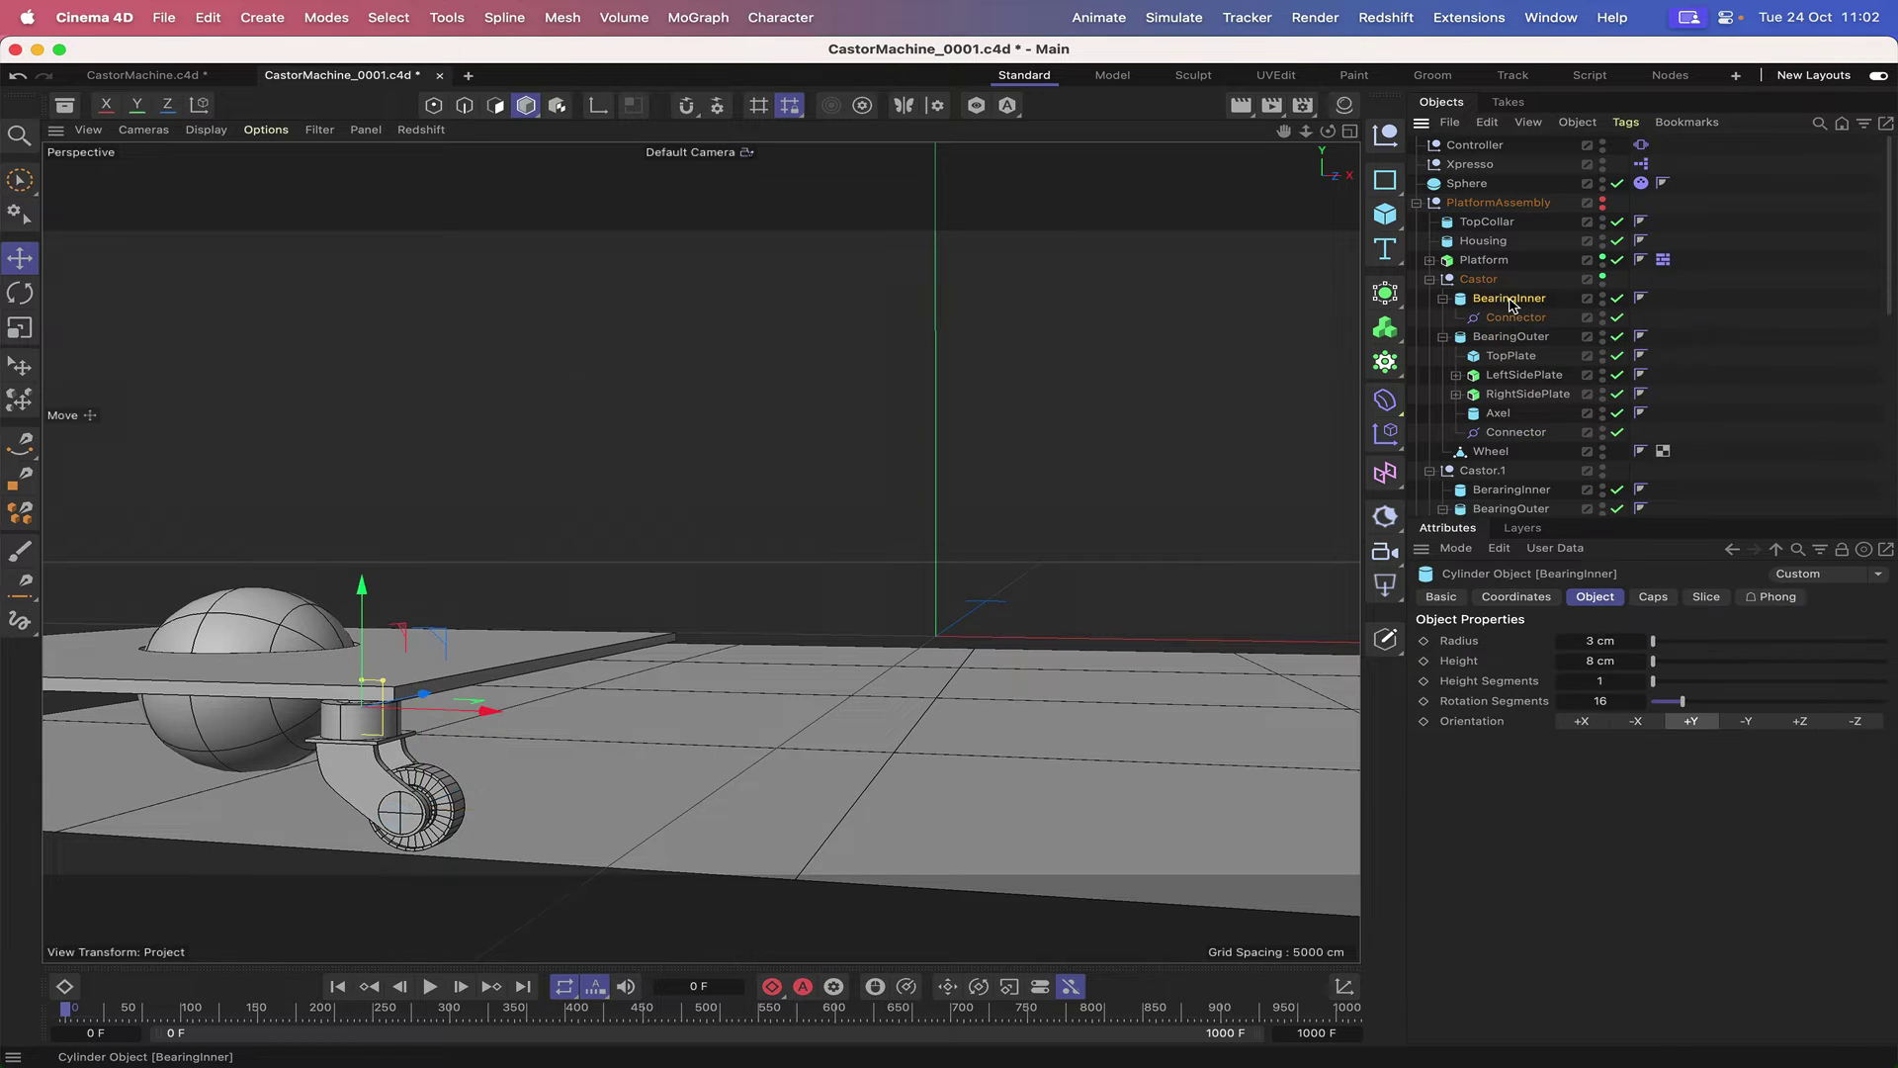
pyautogui.click(1627, 122)
pyautogui.moveTo(1671, 178)
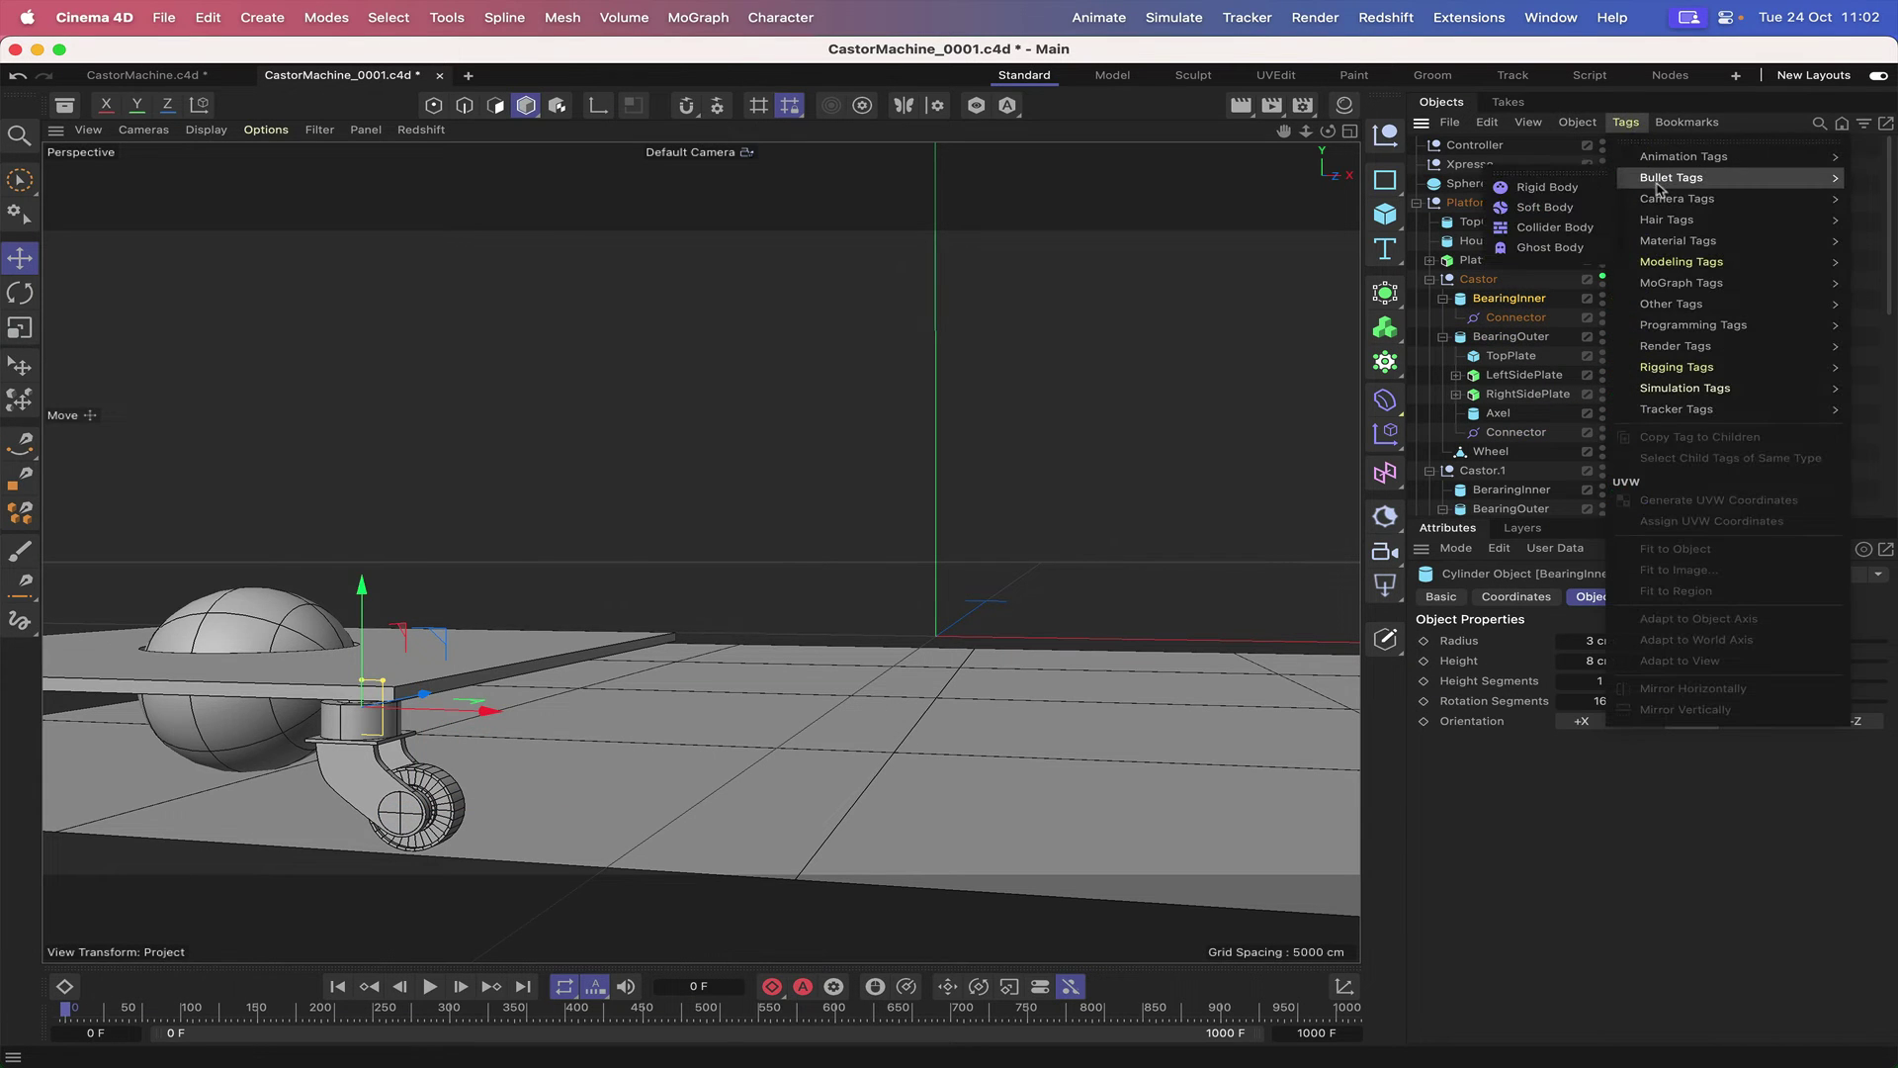
pyautogui.click(1548, 189)
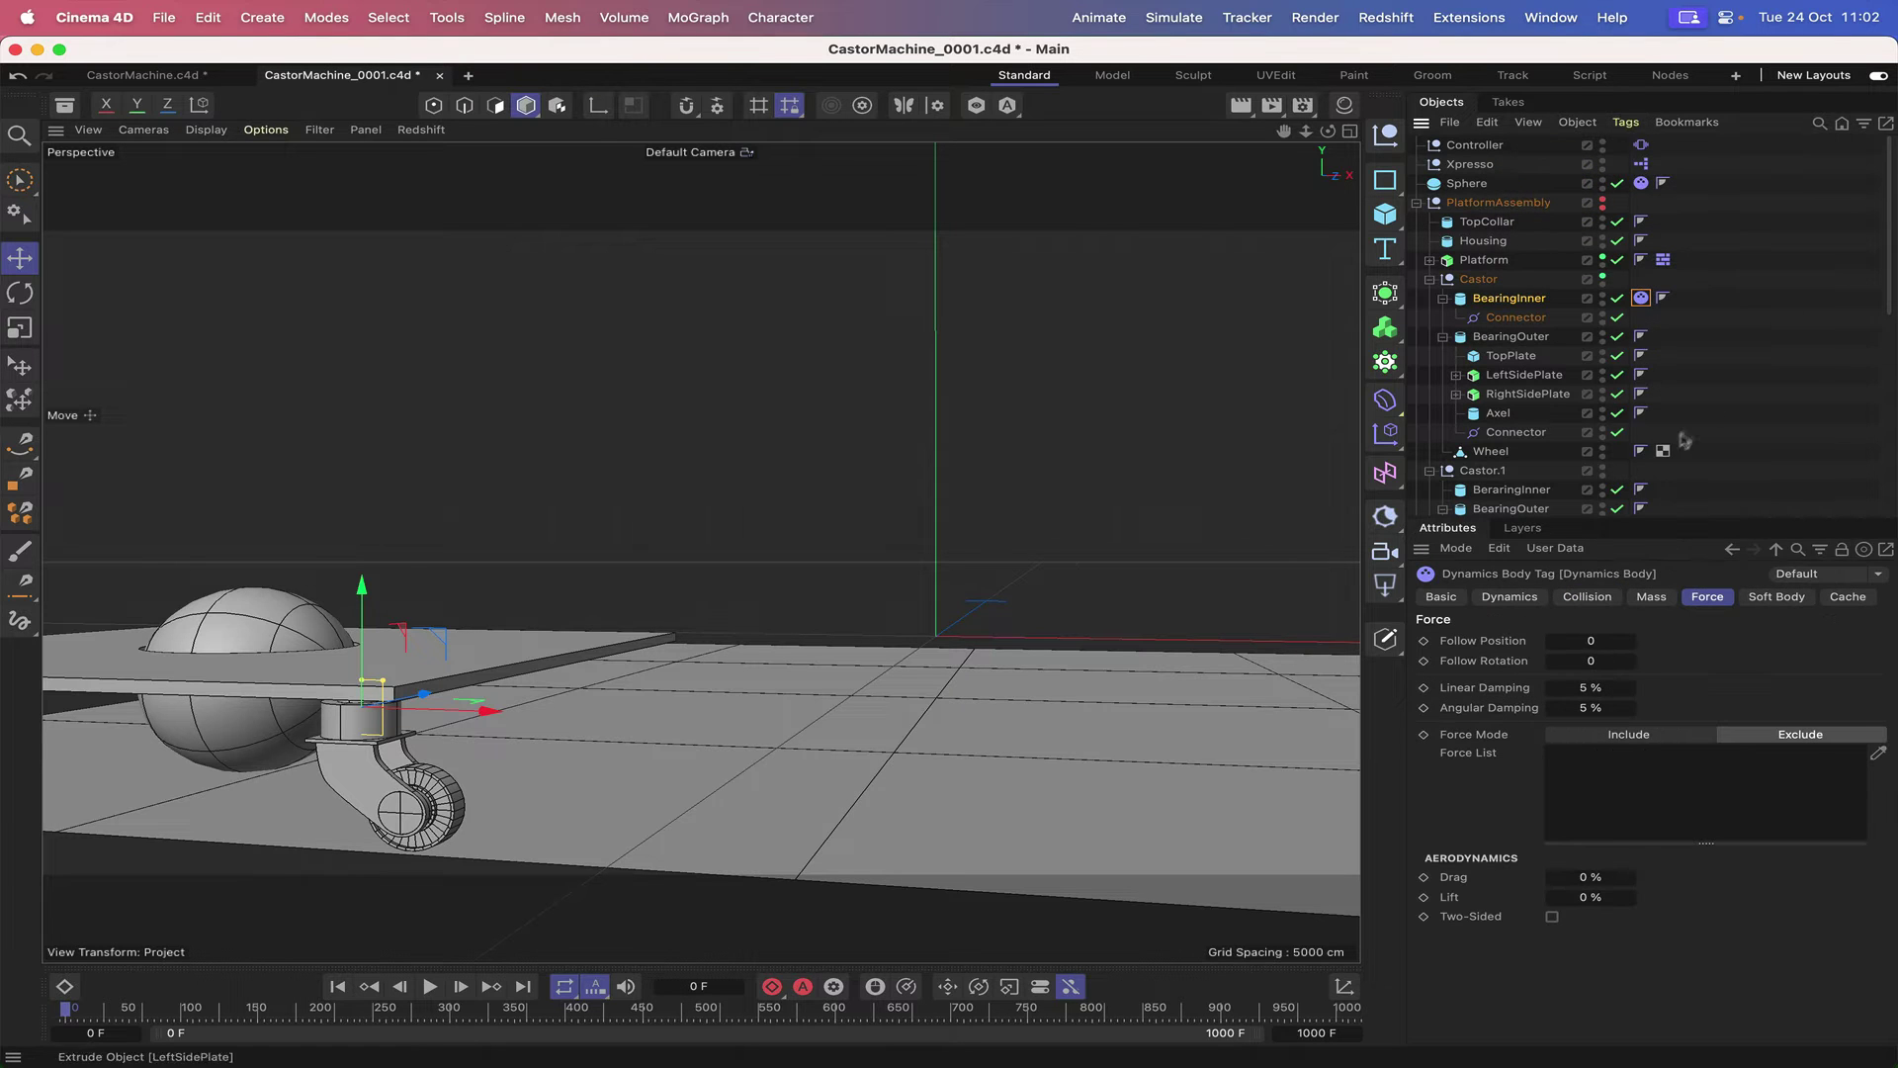
# - In BearingInner's dynamics collision settings, set Inherit Tag to None, Individual Elements to Off and Shape to Moving Mesh
pyautogui.click(1587, 596)
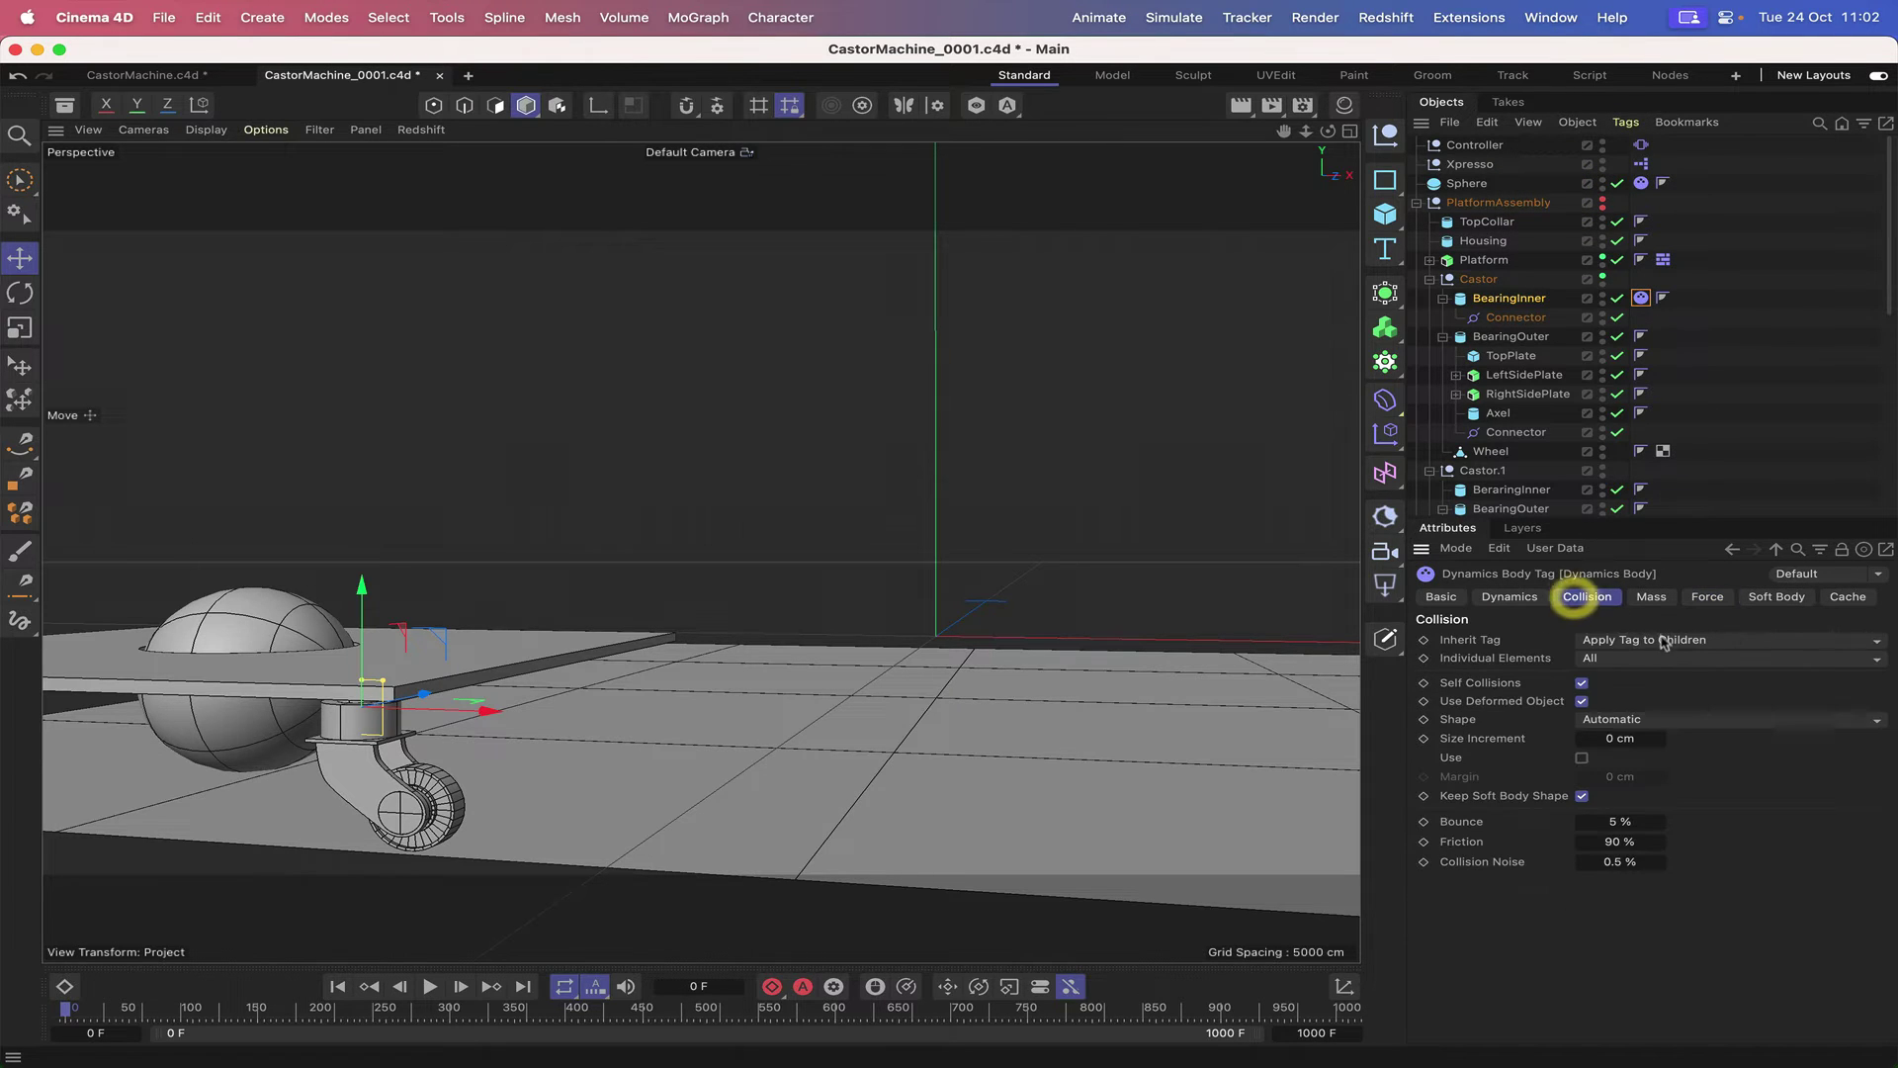
pyautogui.click(1653, 639)
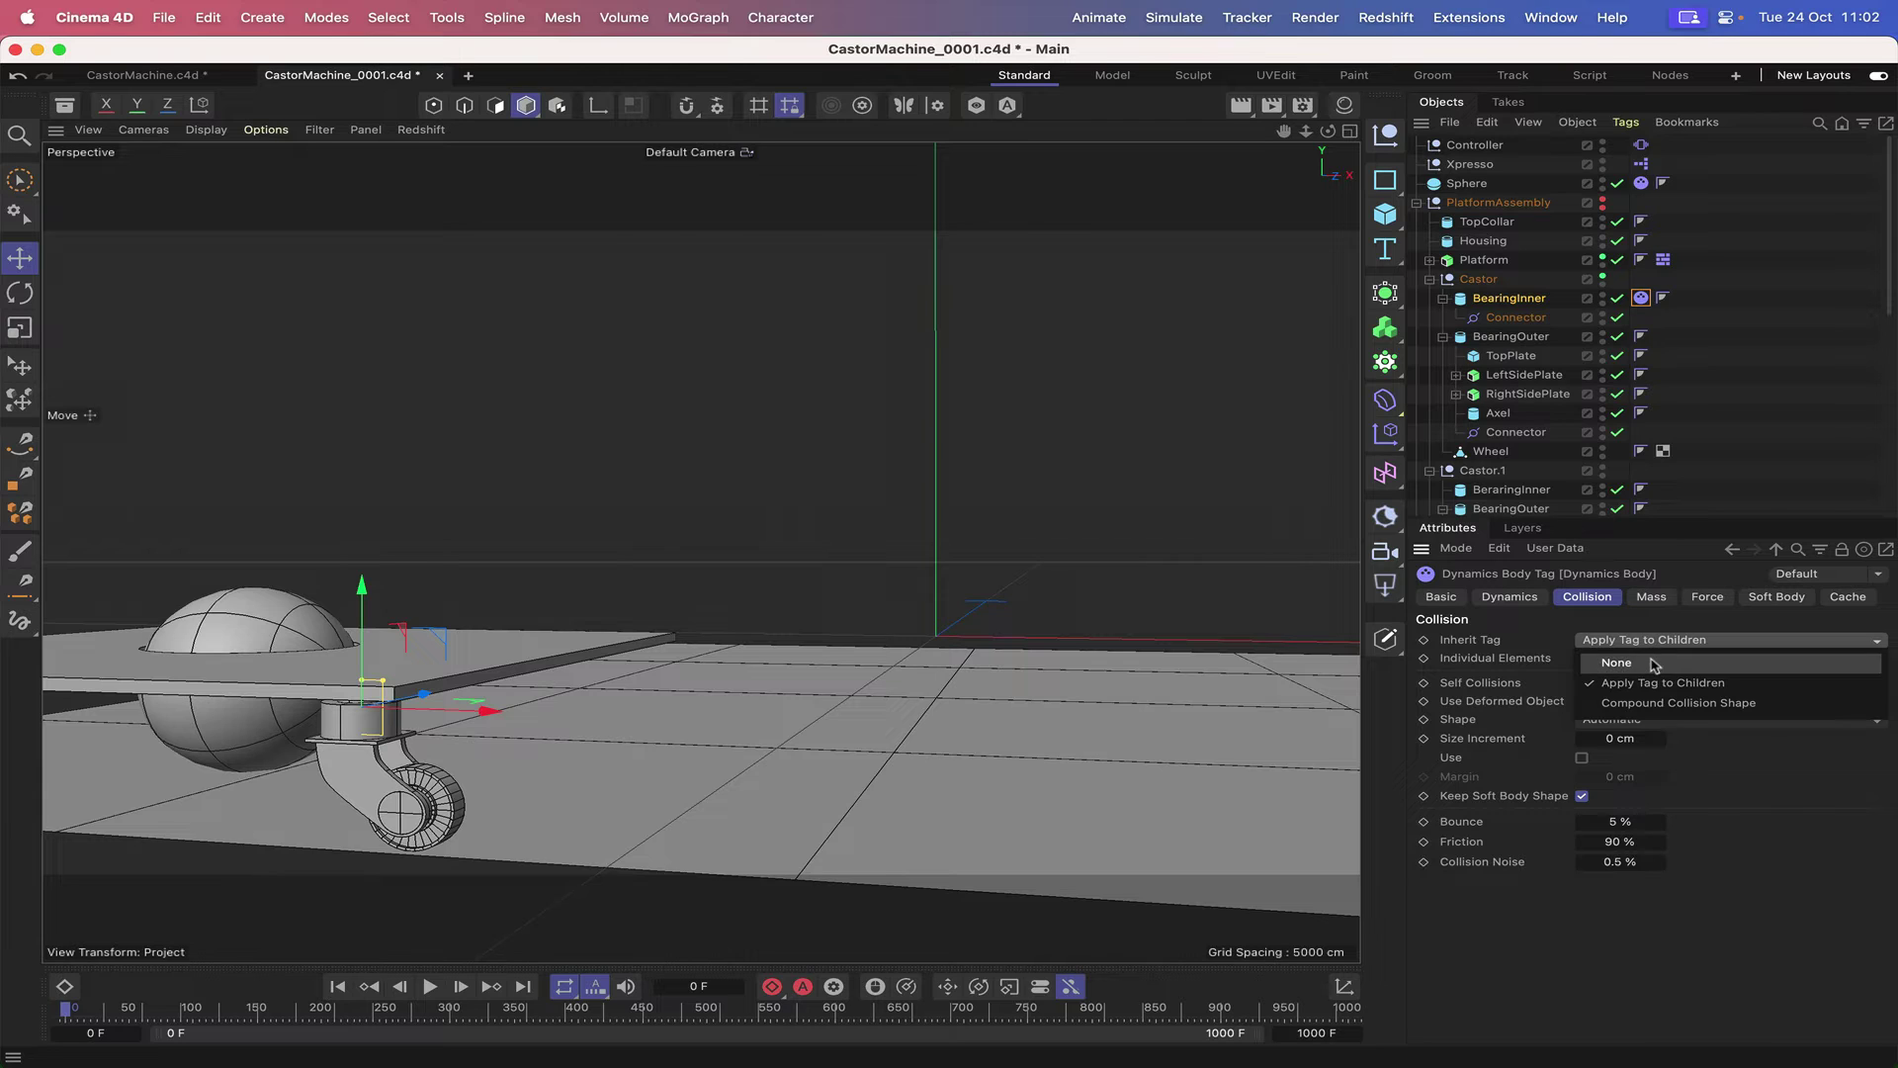
pyautogui.click(1654, 664)
pyautogui.click(1649, 658)
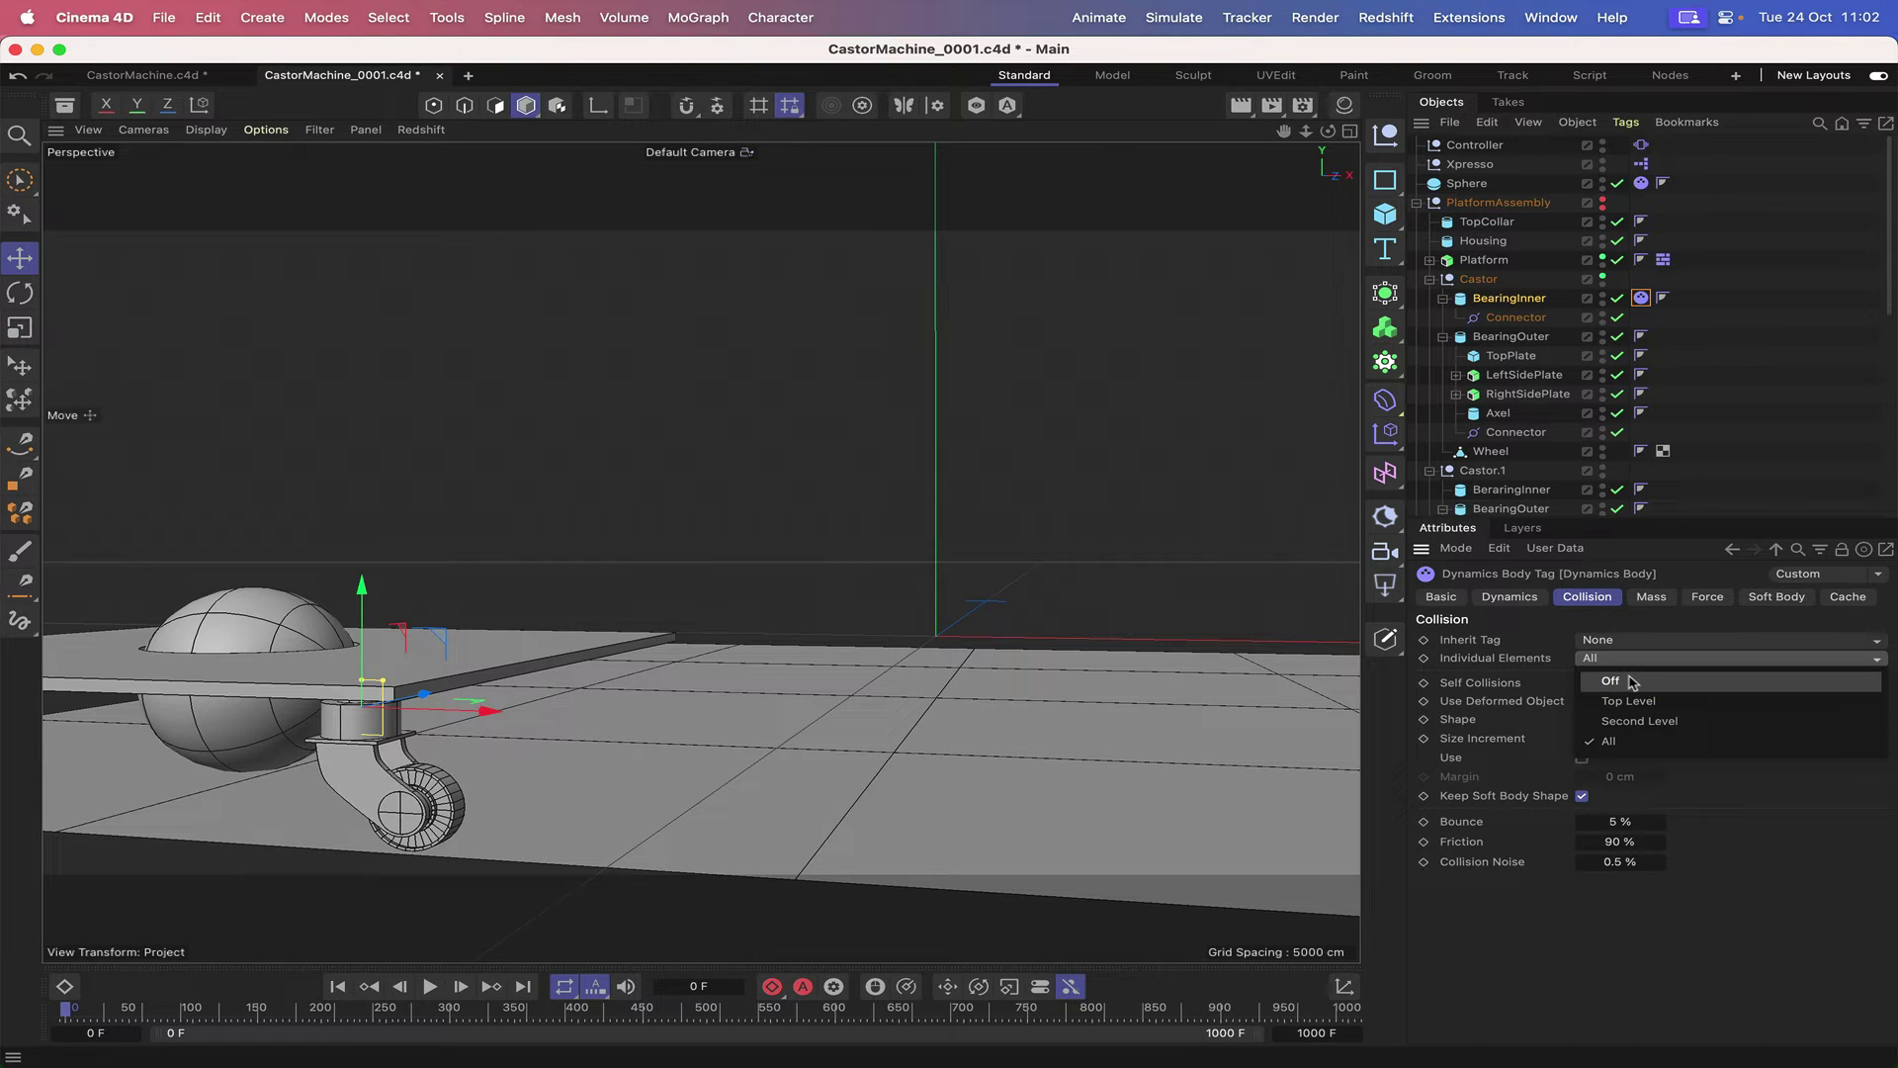
pyautogui.click(1631, 682)
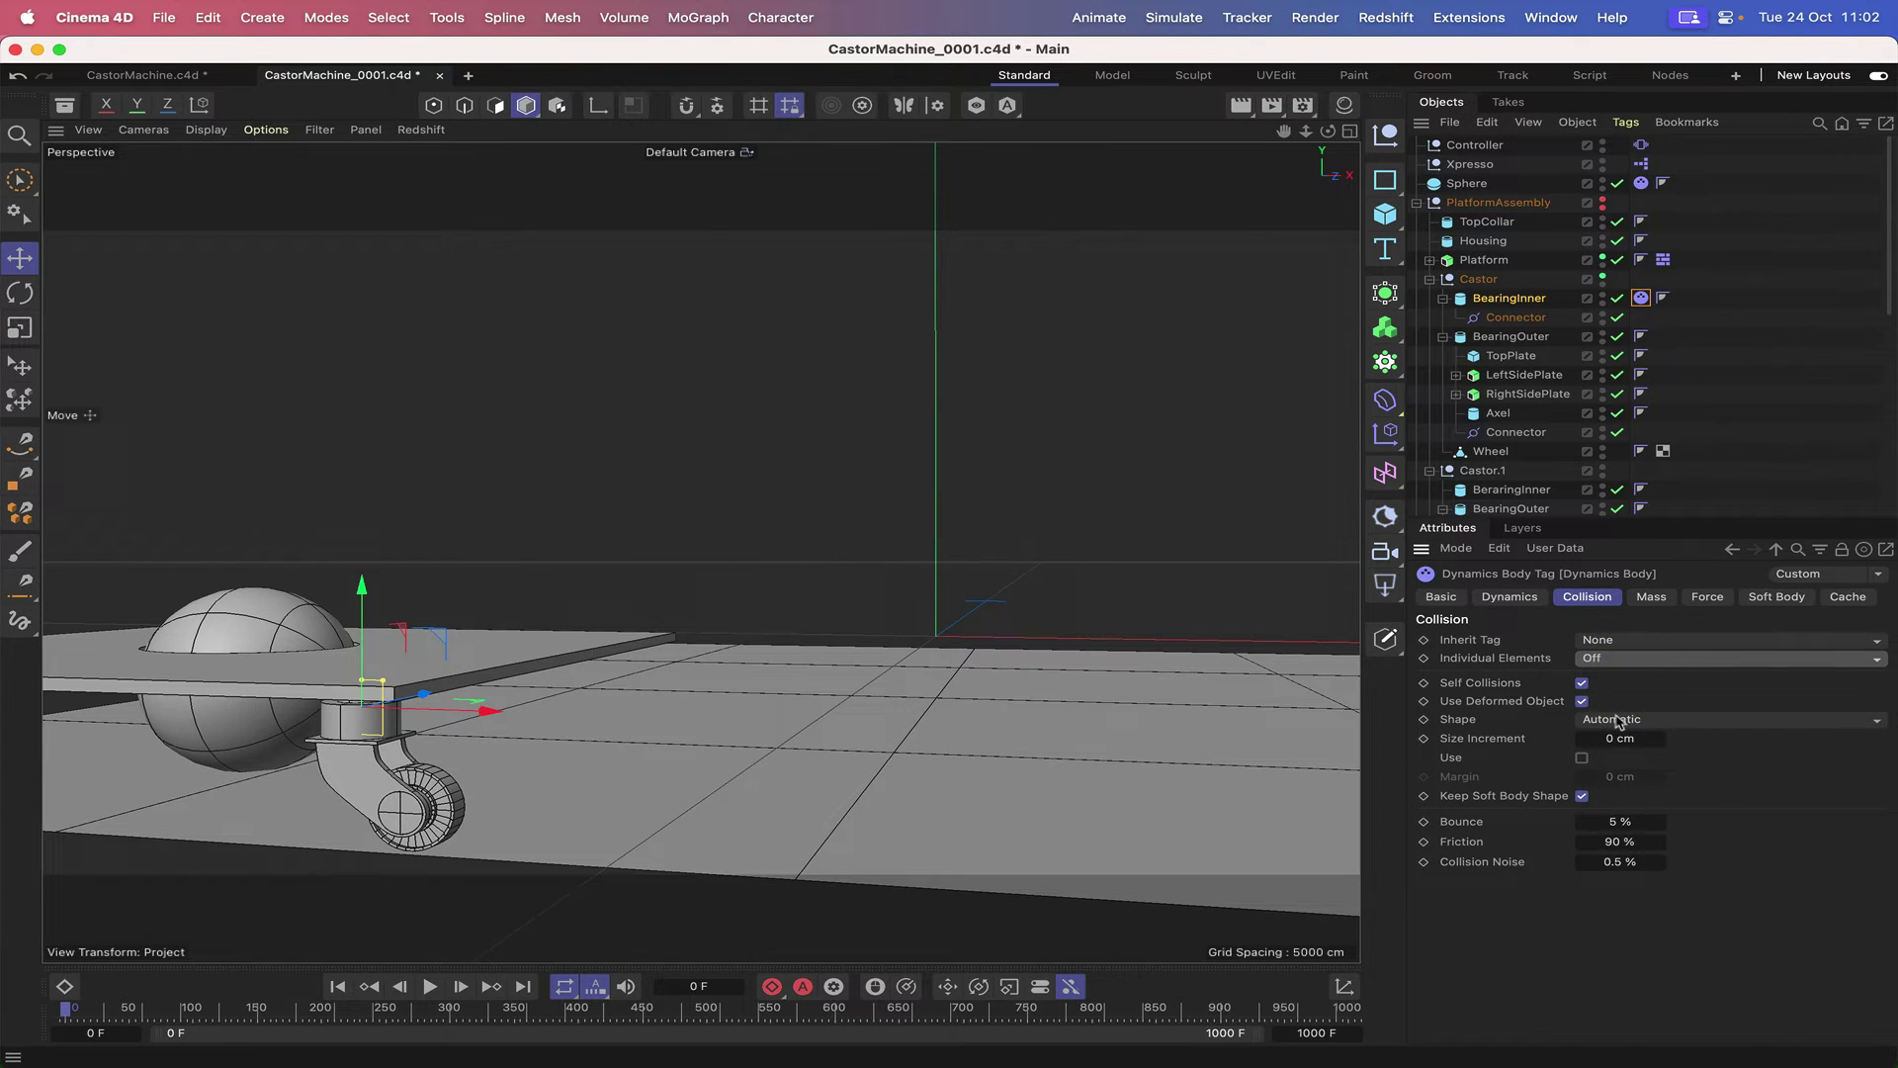
pyautogui.click(1618, 722)
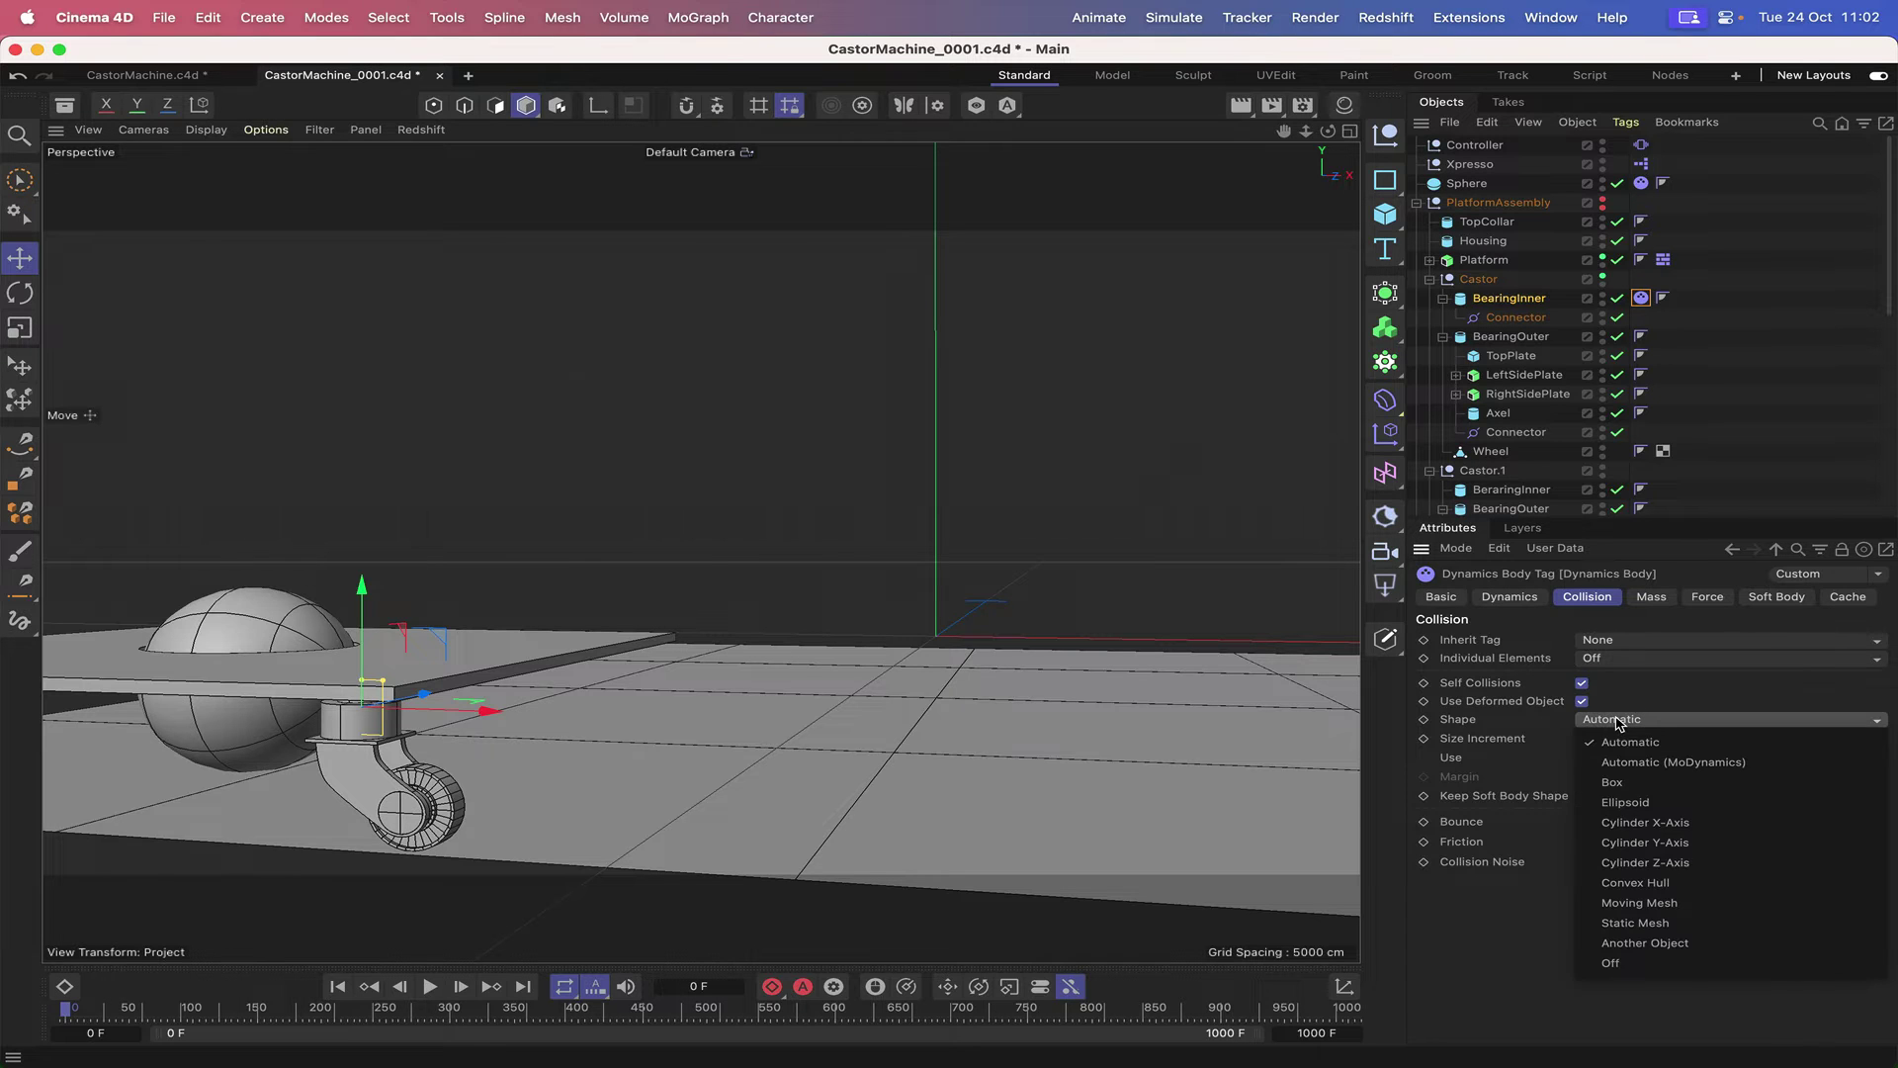
pyautogui.click(1636, 897)
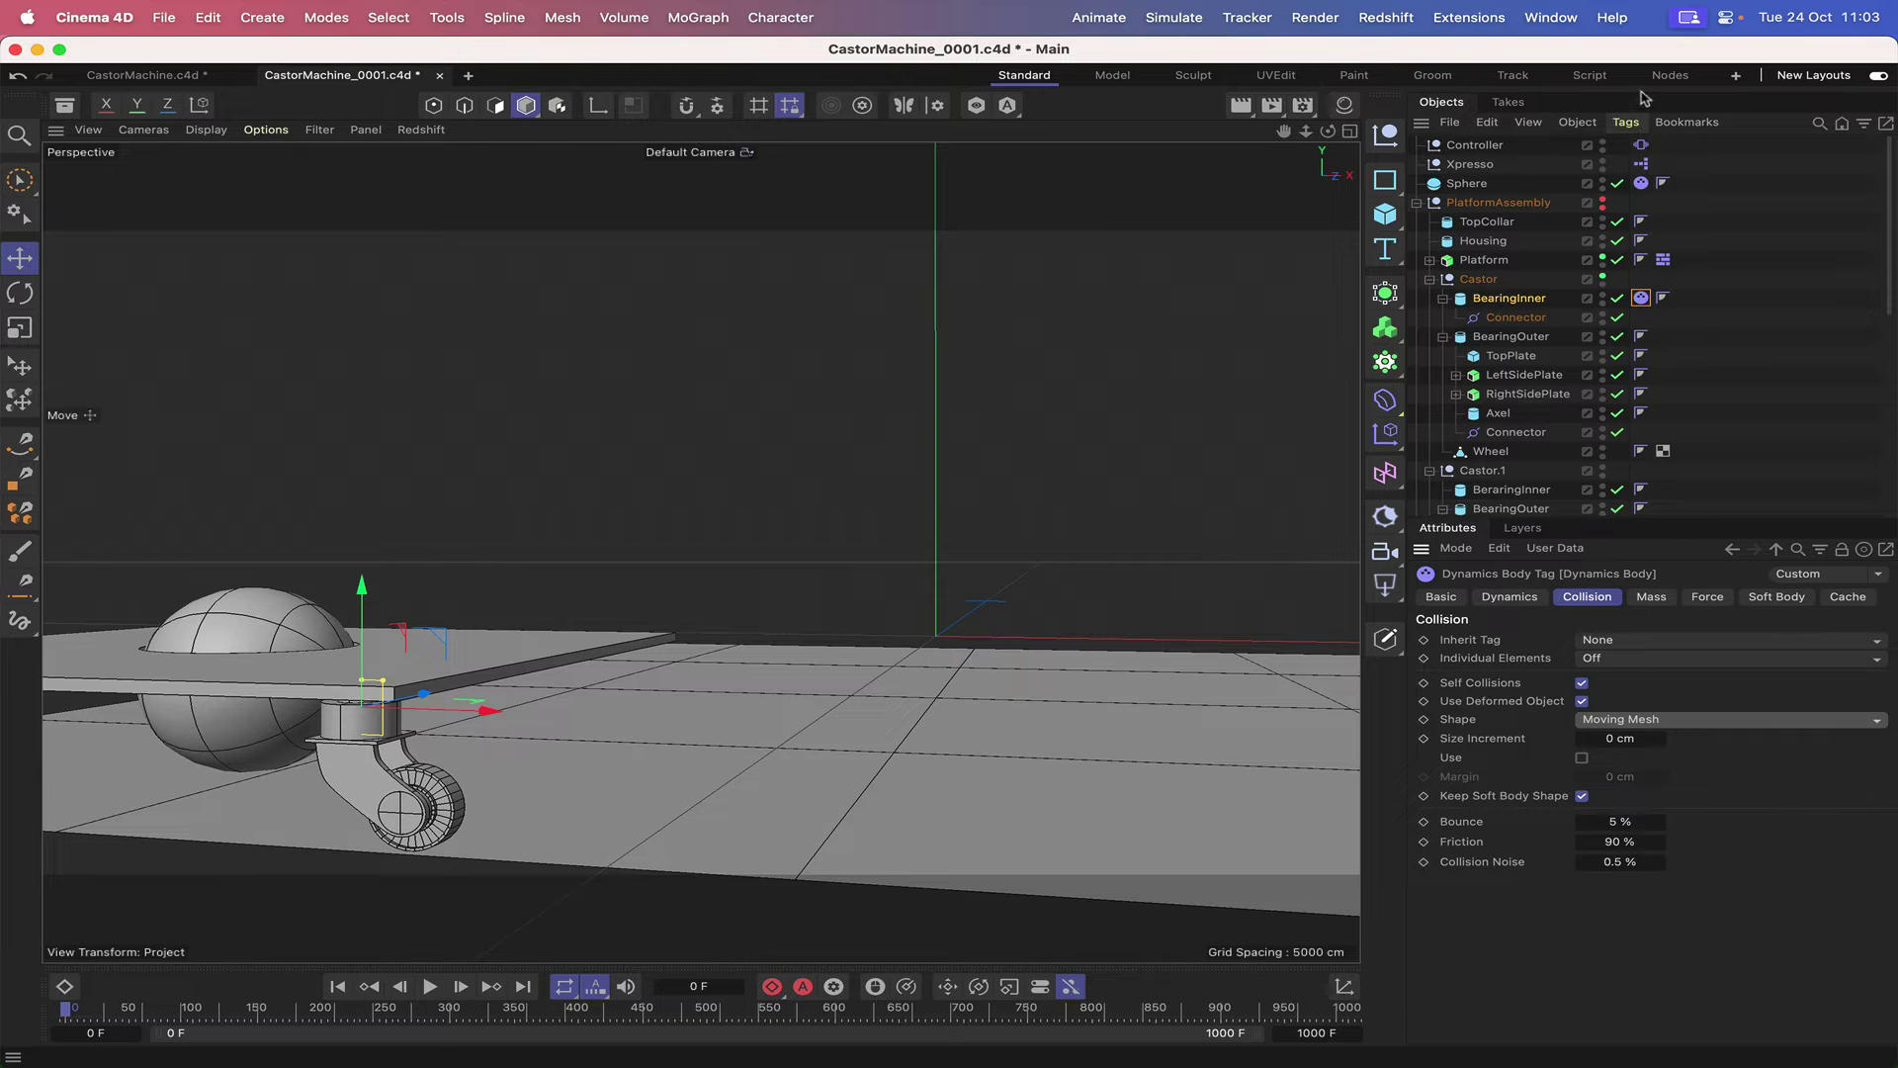
pyautogui.click(1627, 122)
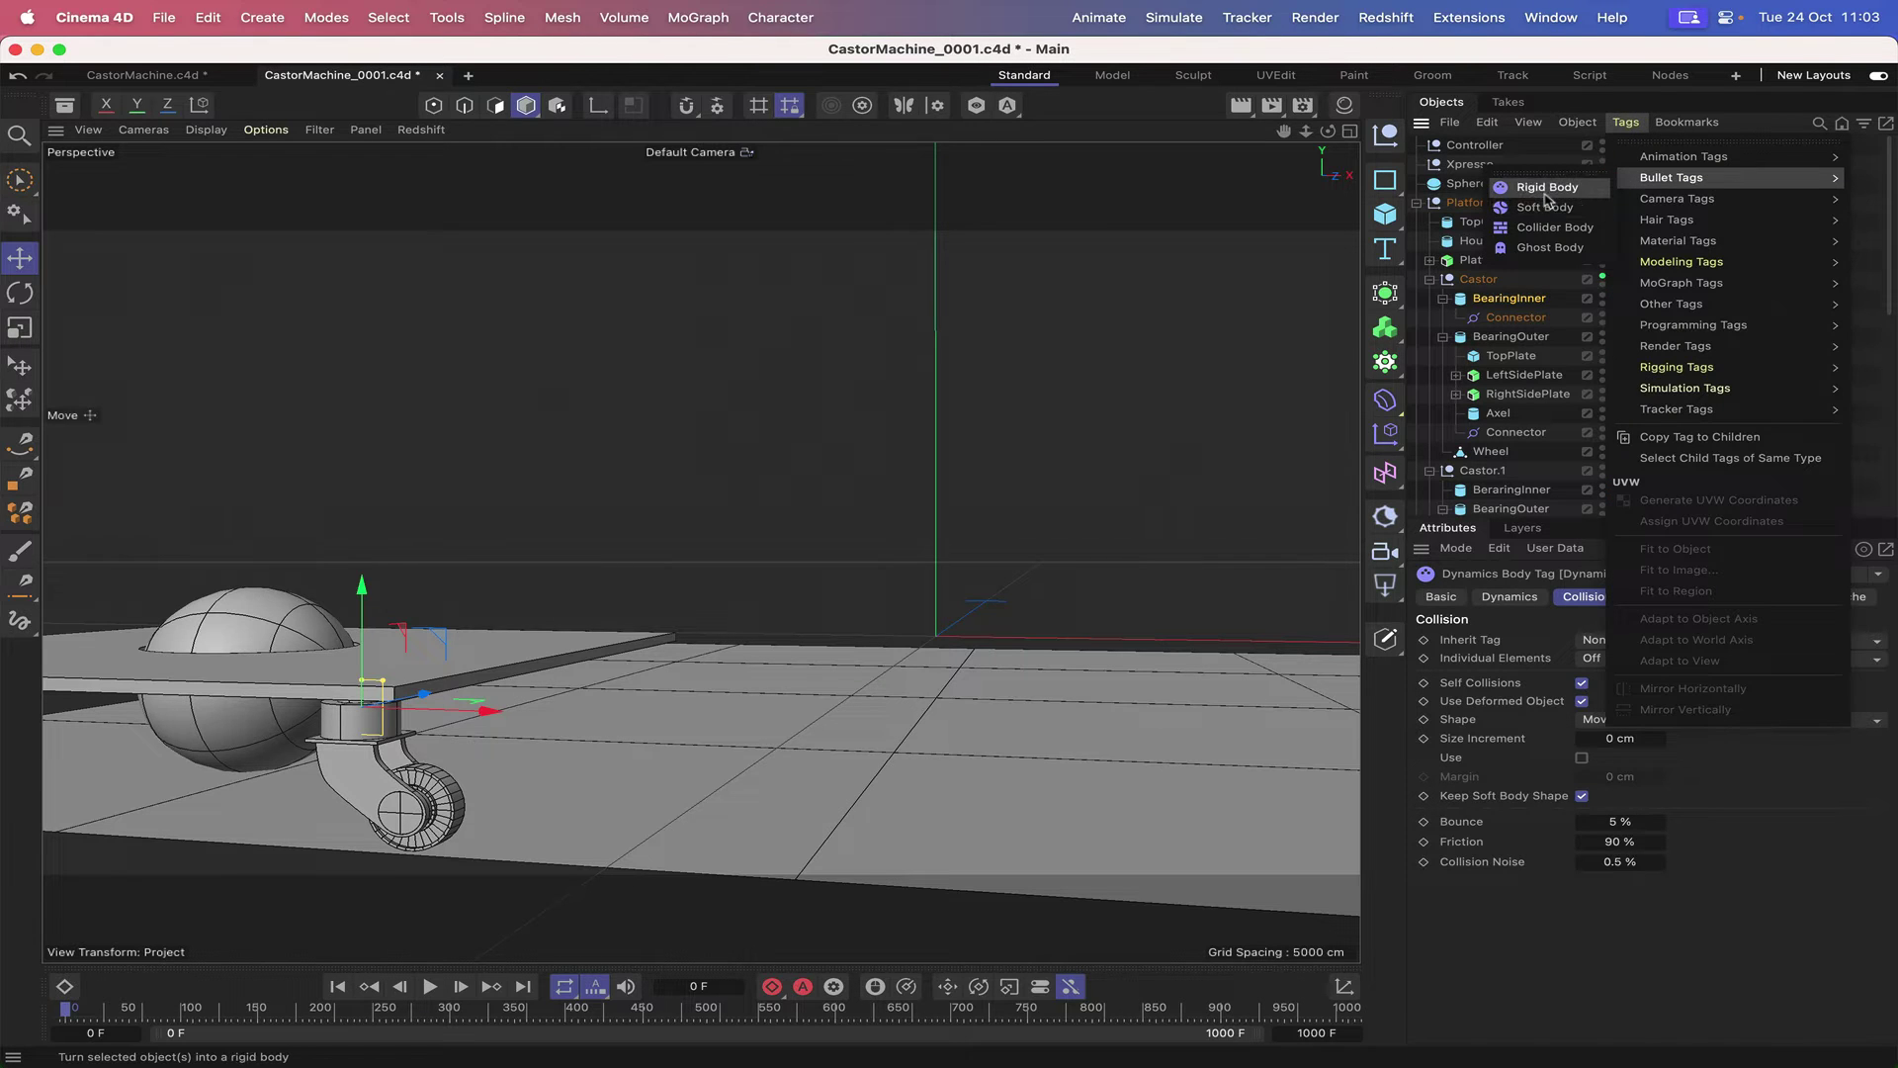
pyautogui.click(1543, 192)
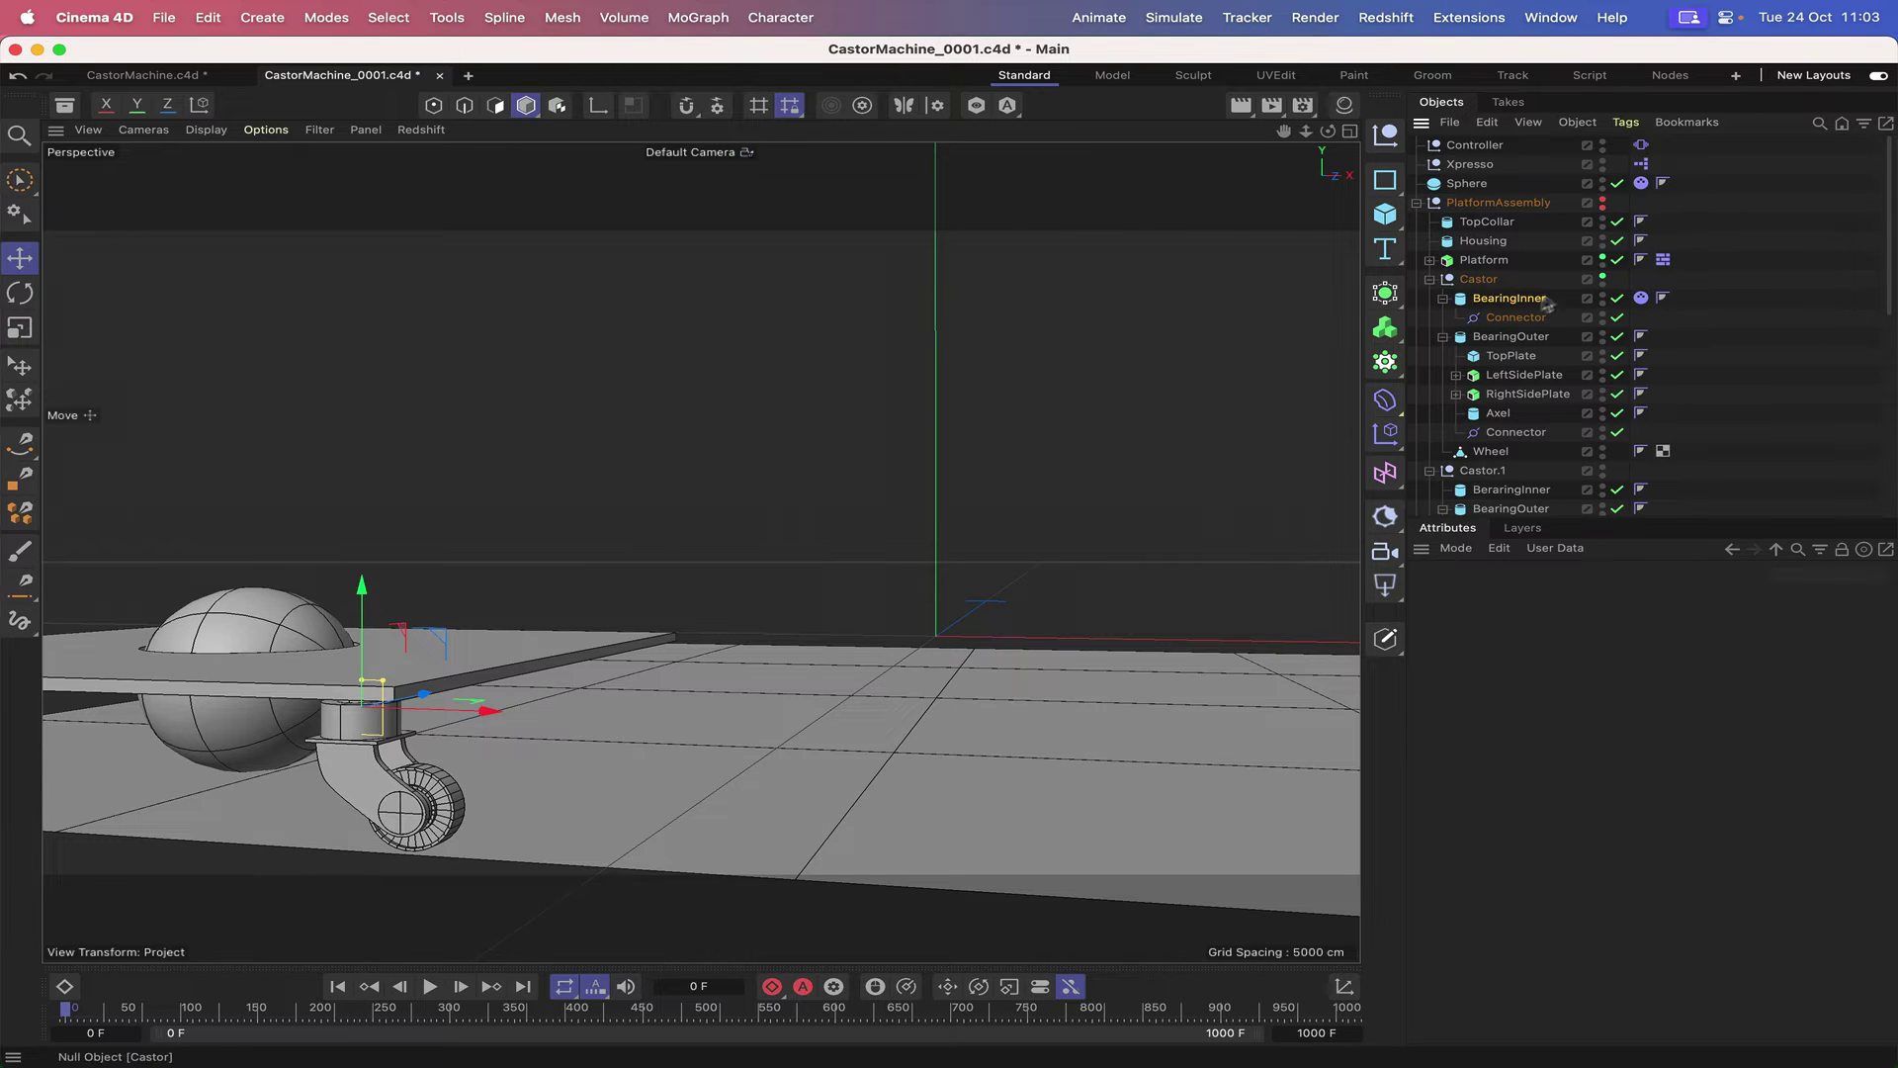
pyautogui.click(1641, 298)
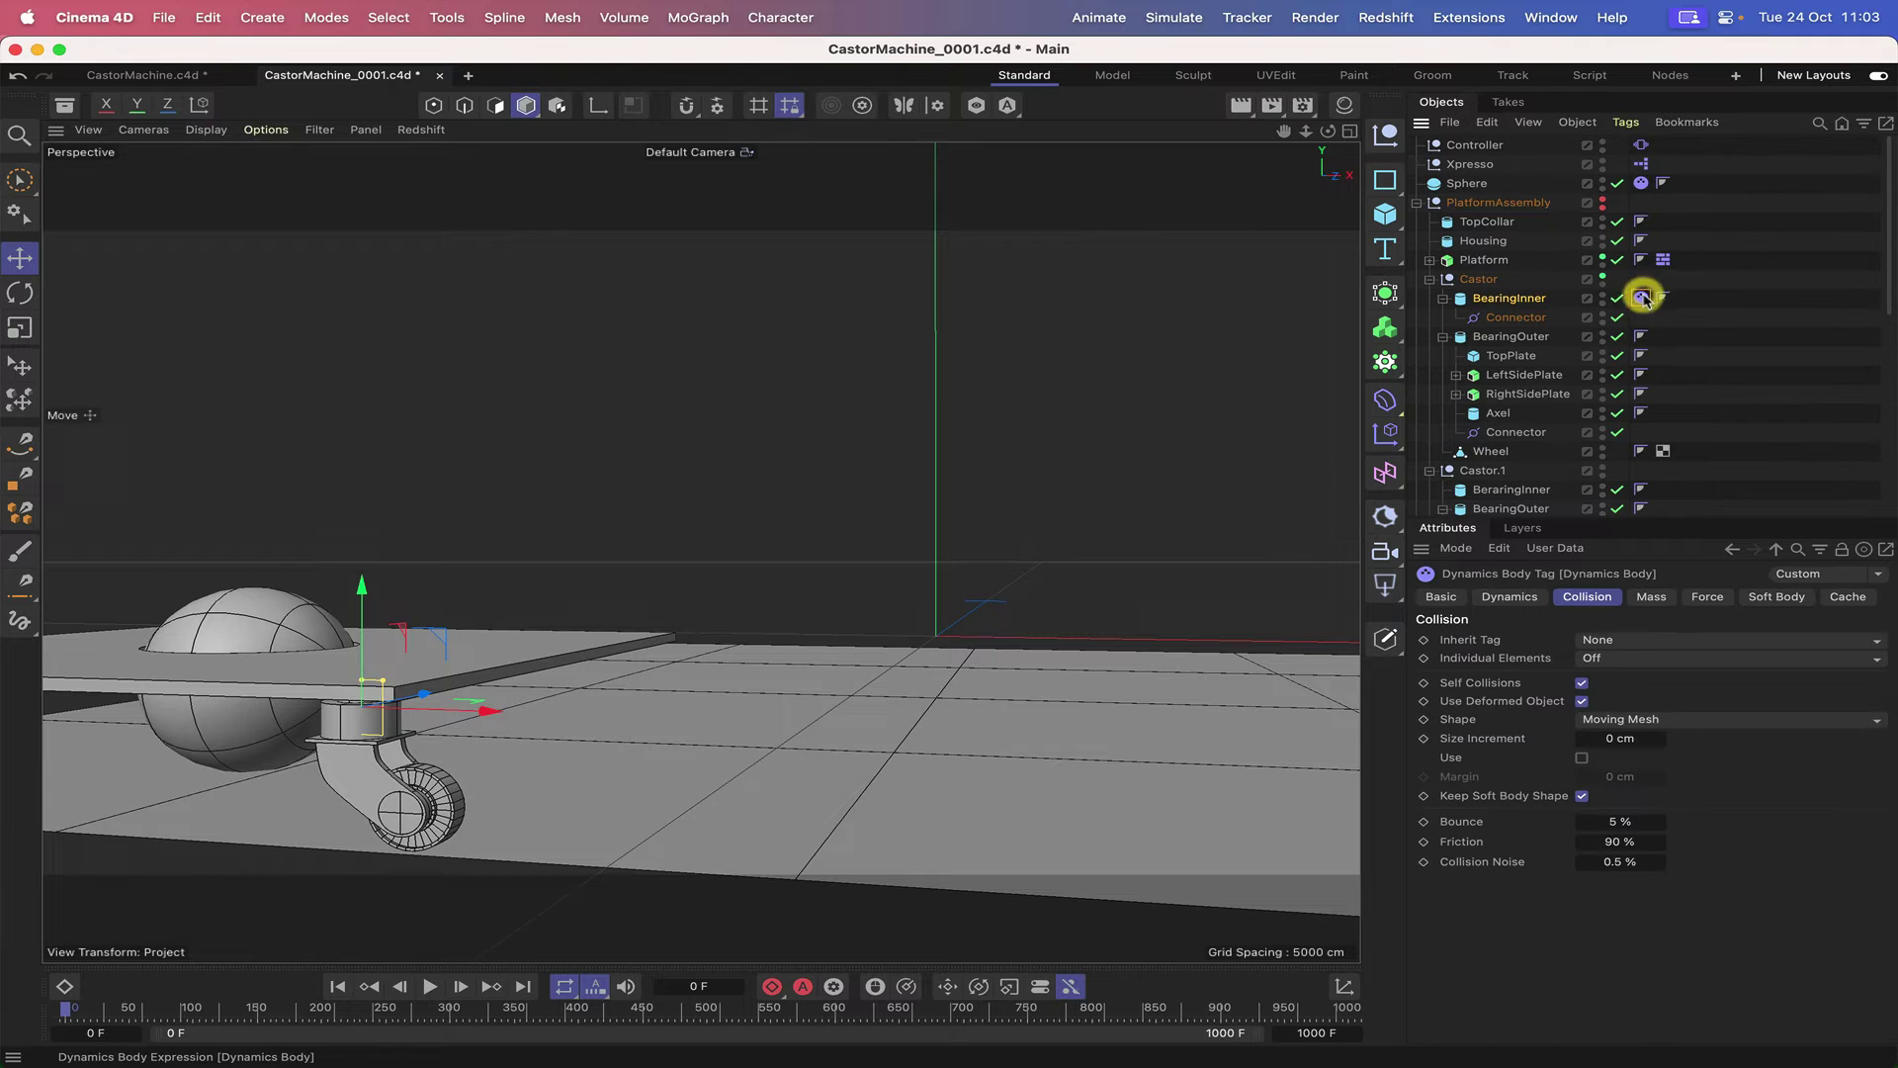
# - Add a Bullet Rigid Body tag to the first Castor's BearingOuter
pyautogui.click(1510, 337)
pyautogui.click(1627, 122)
pyautogui.moveTo(1646, 160)
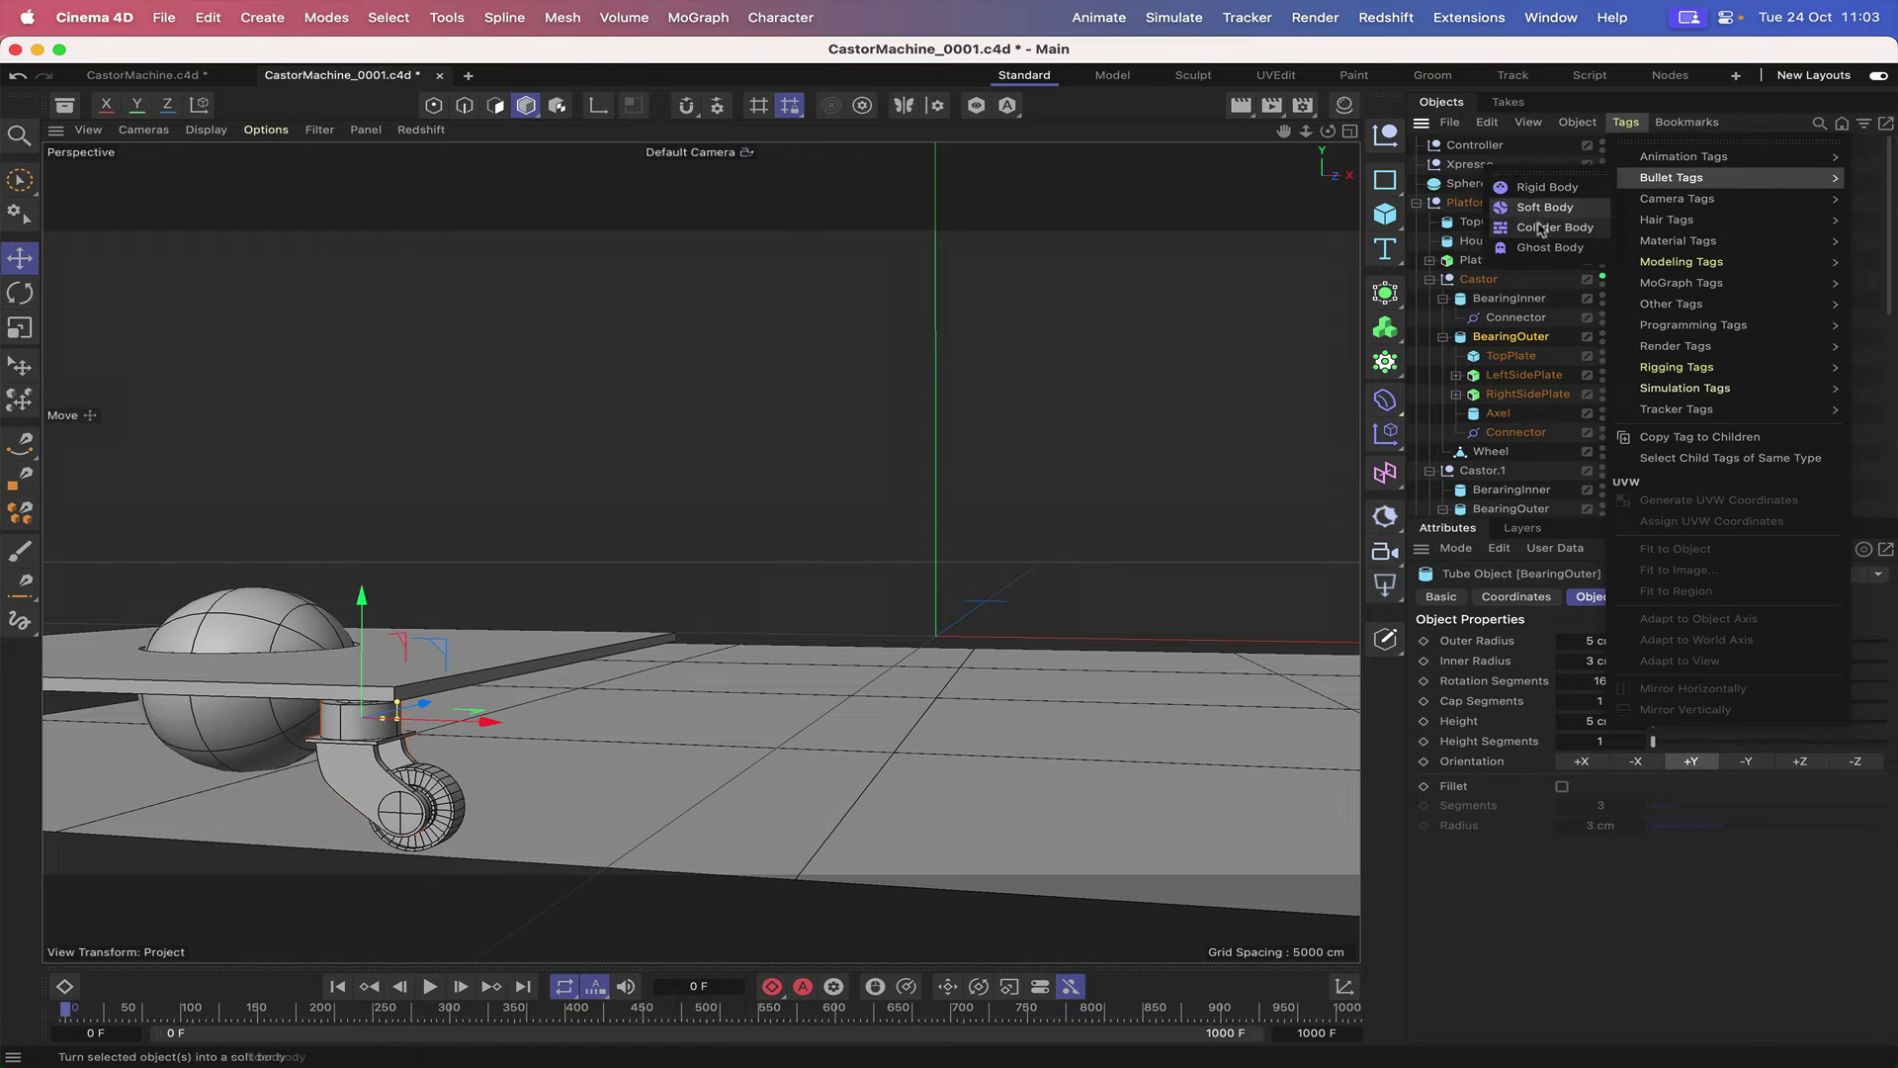
pyautogui.click(1545, 186)
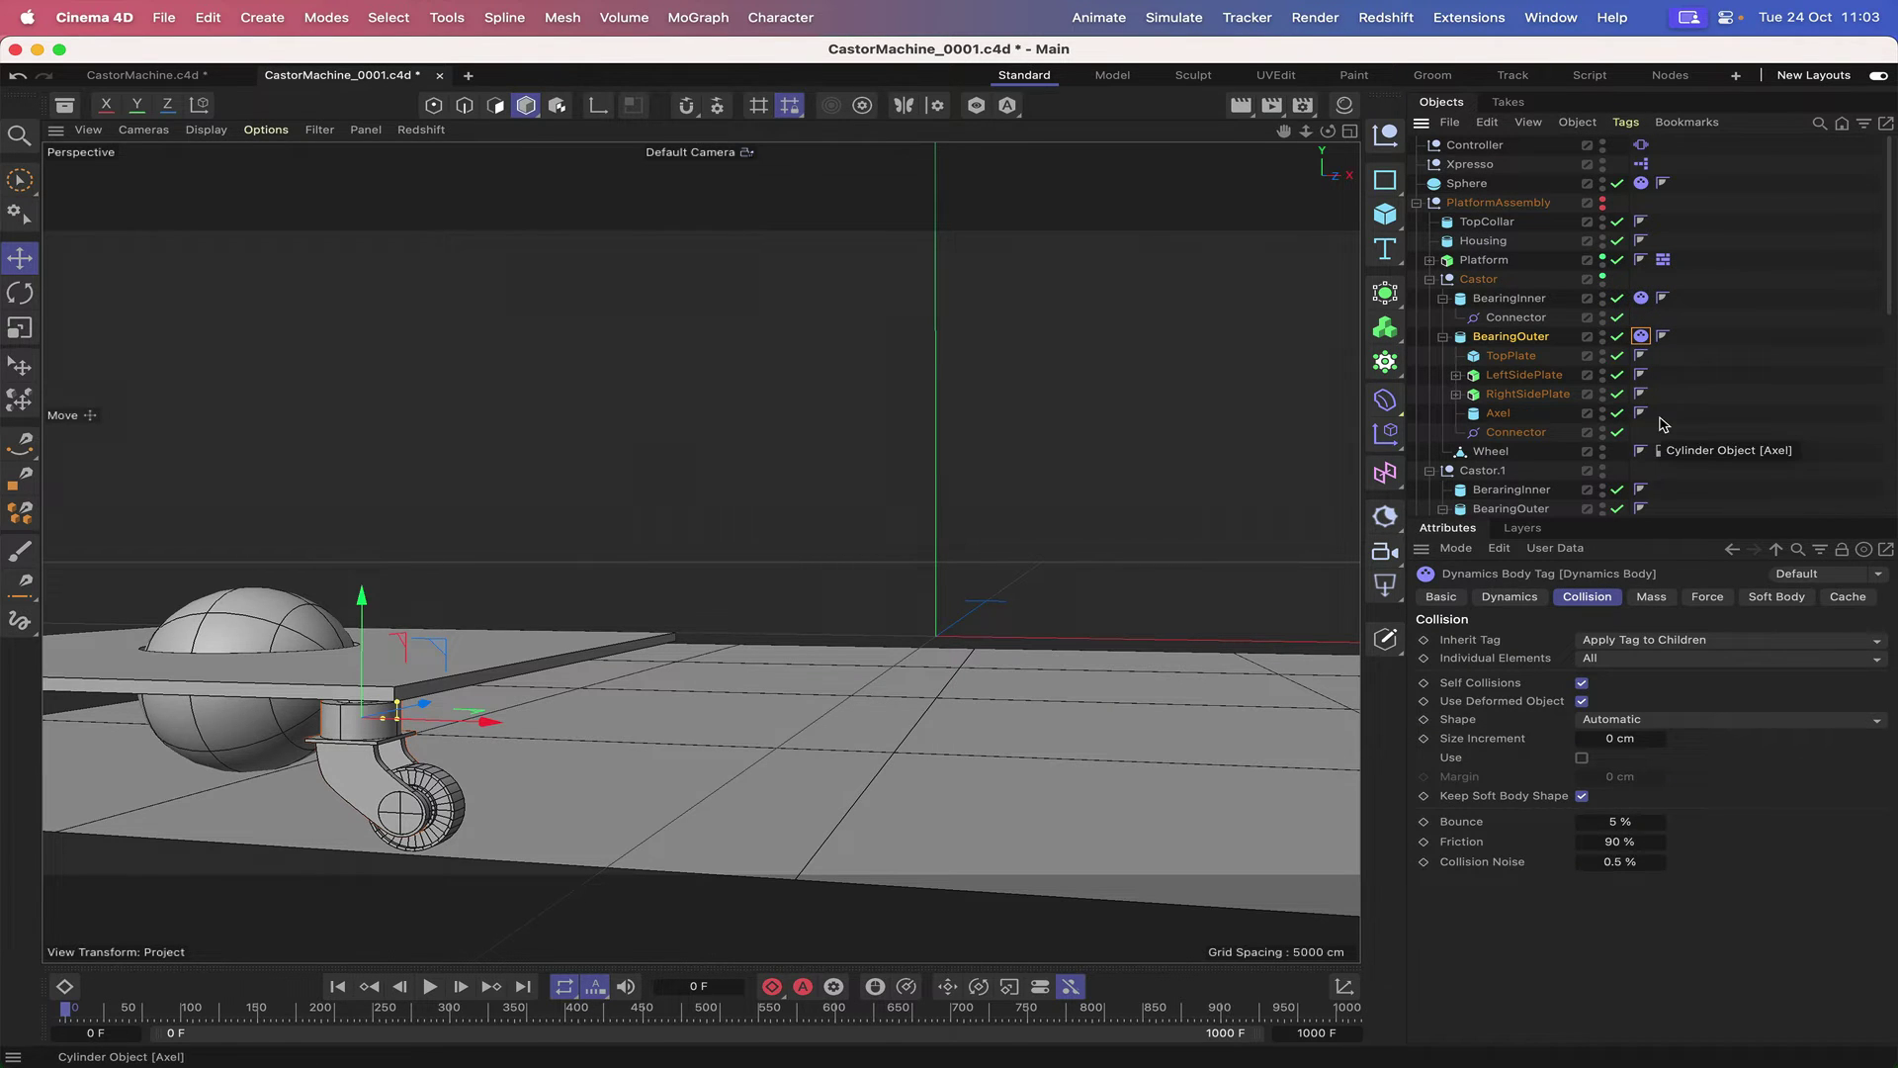
# - For BearingOuter's rigid body collision, set Inherit Tag to None, Individual Elements to Off and Shape to Moving Mesh
pyautogui.click(1601, 641)
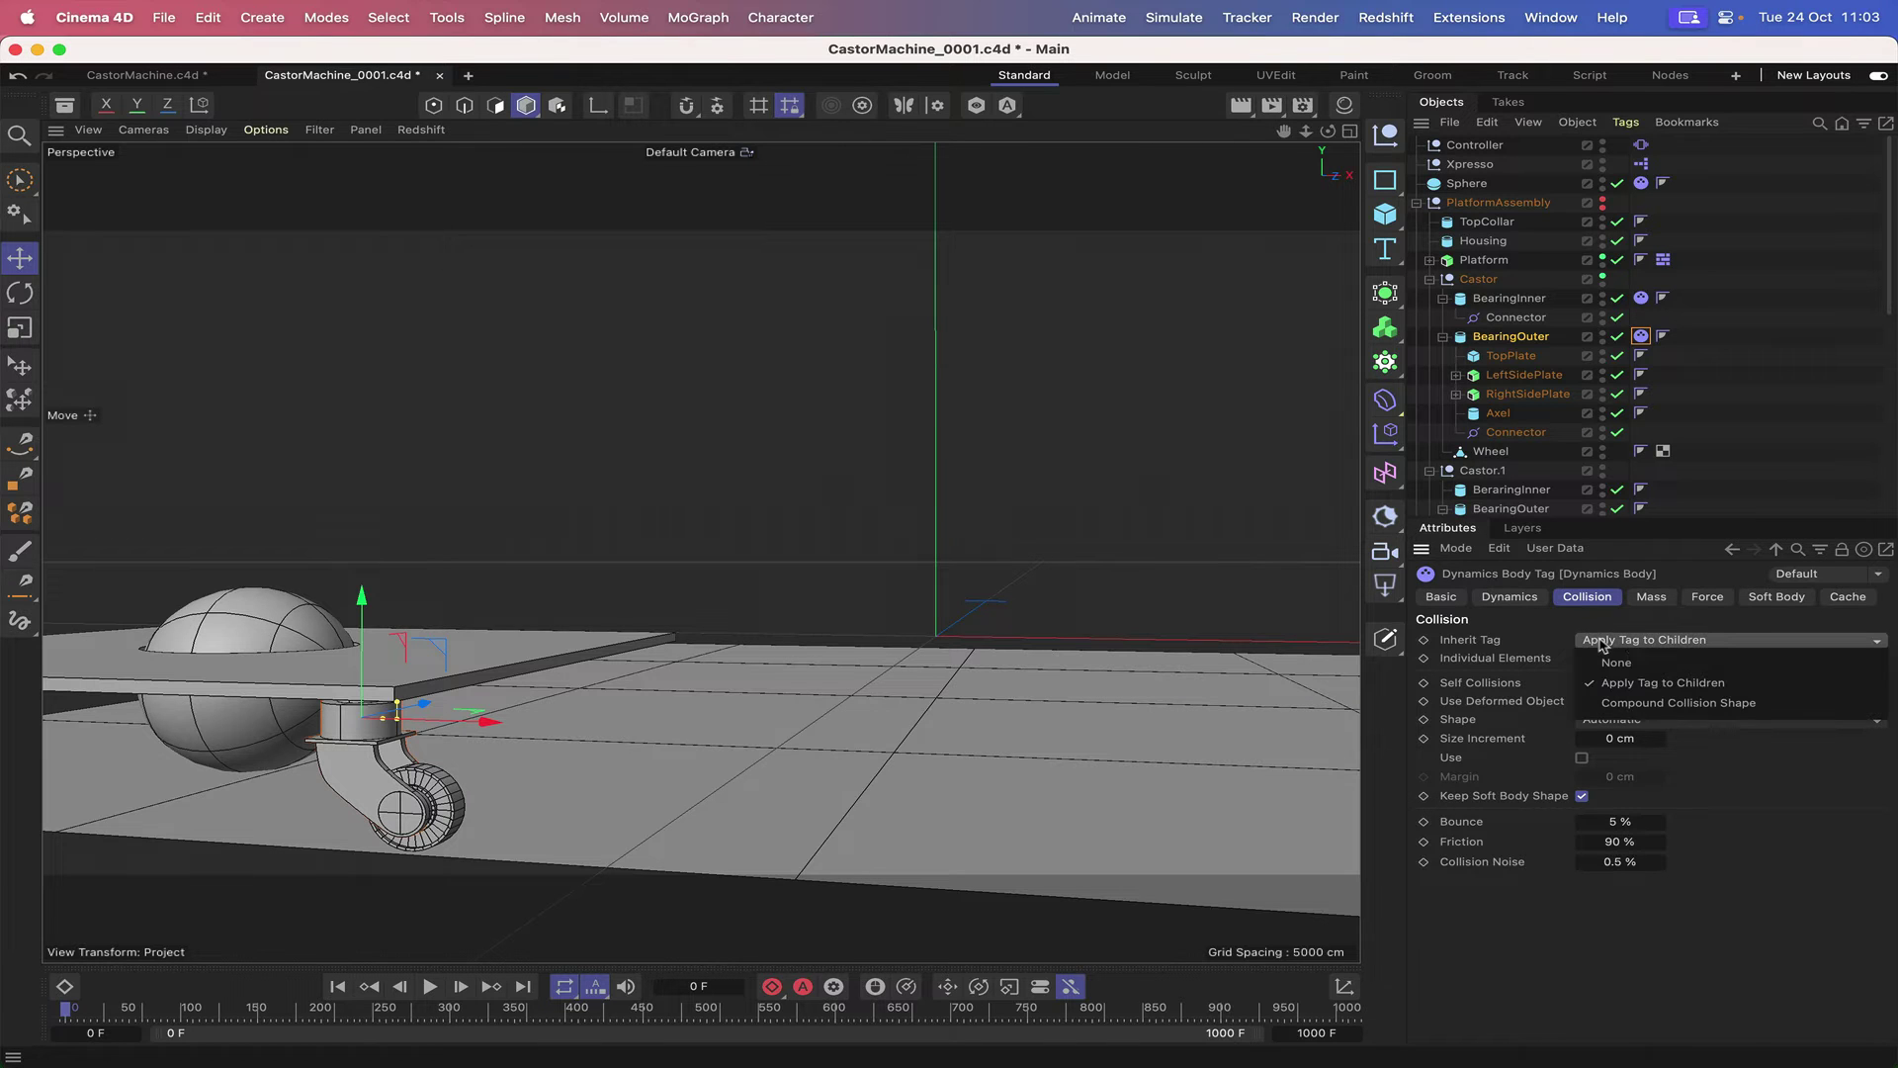
pyautogui.click(1631, 663)
pyautogui.click(1627, 659)
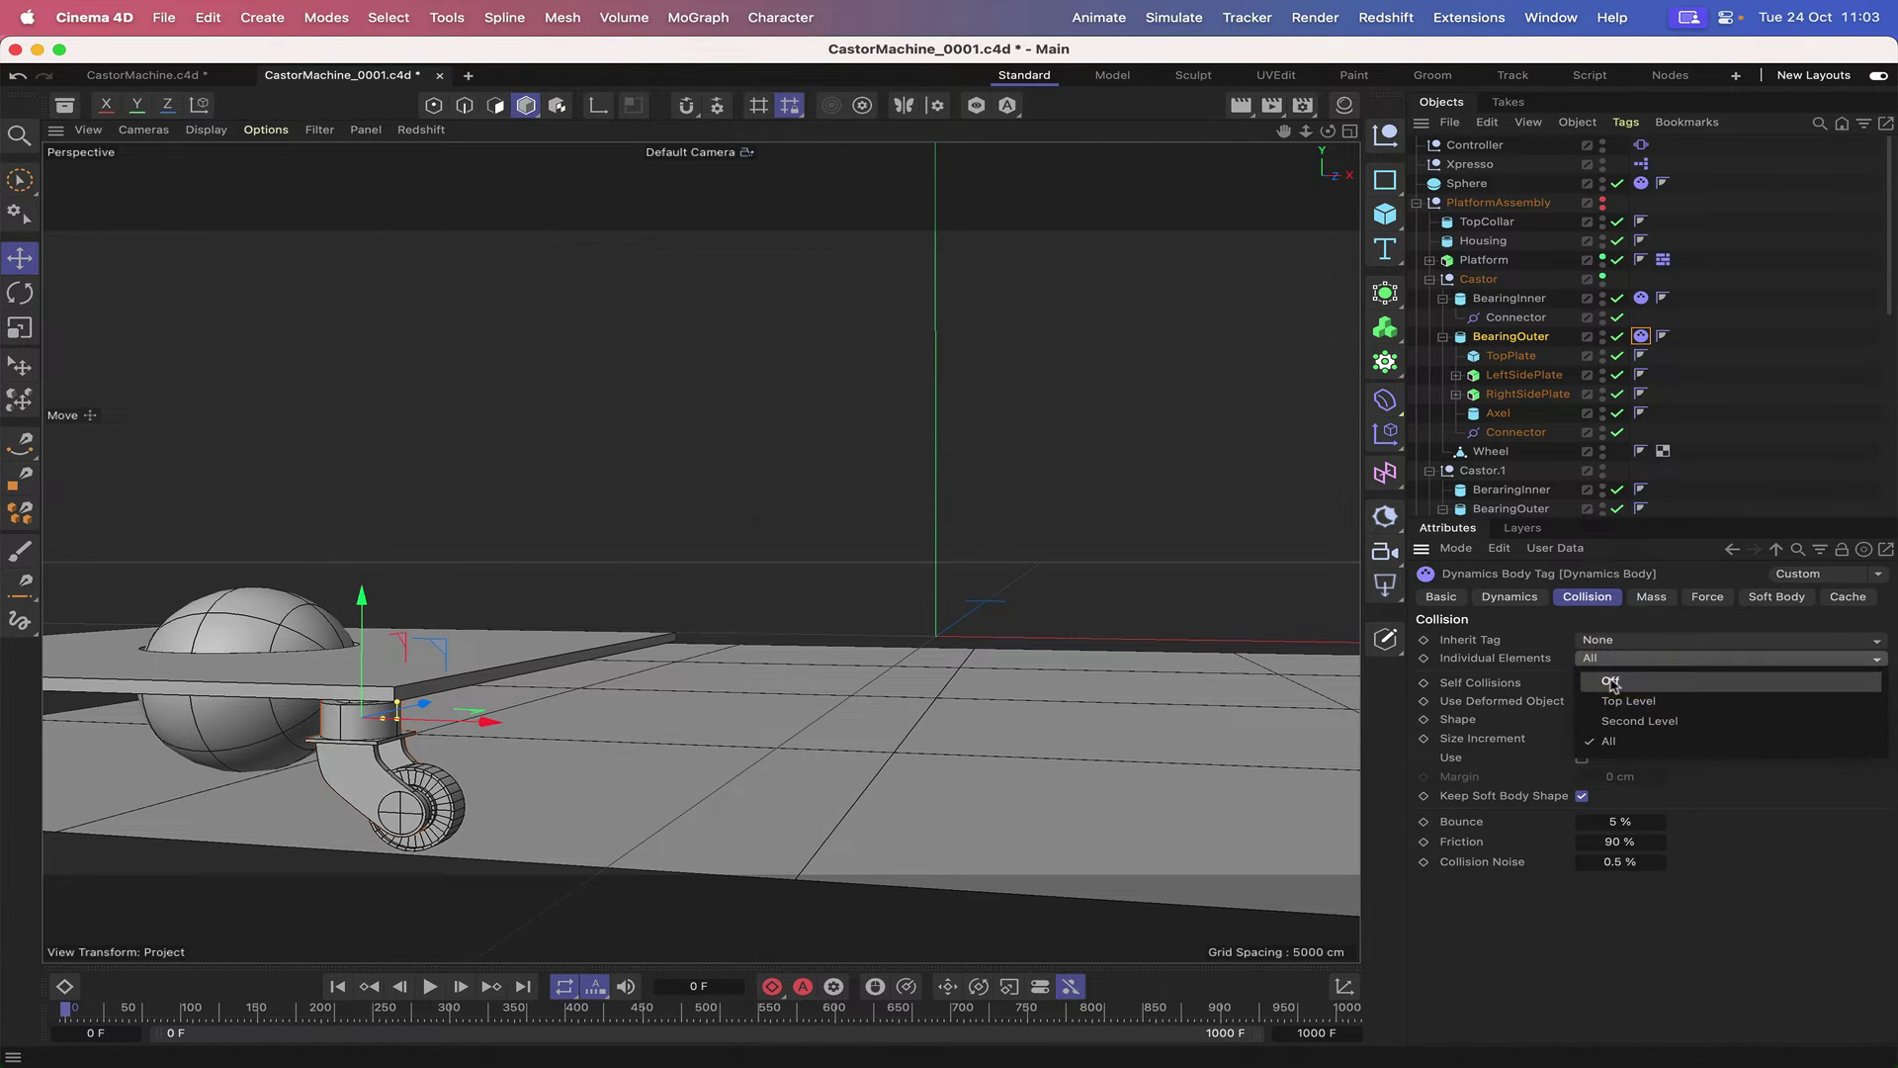
pyautogui.click(1622, 670)
pyautogui.click(1617, 720)
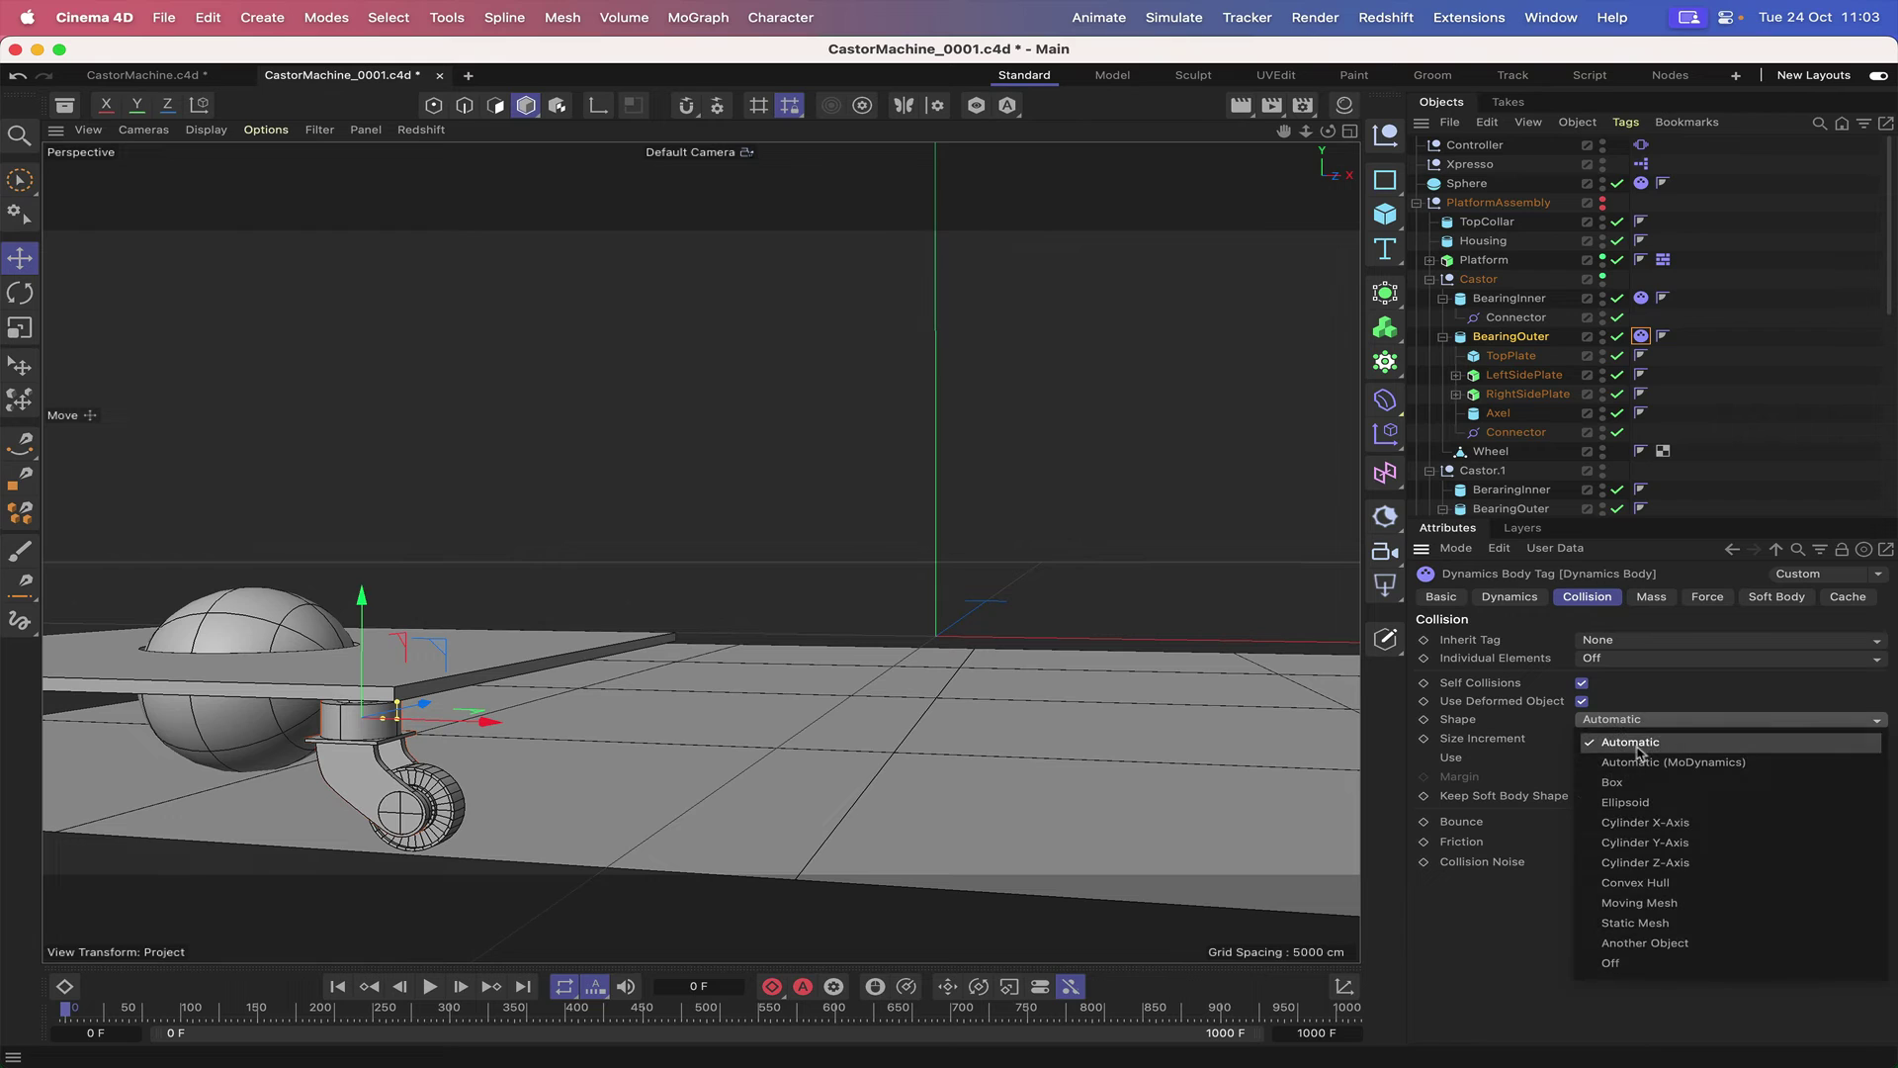
pyautogui.click(1641, 903)
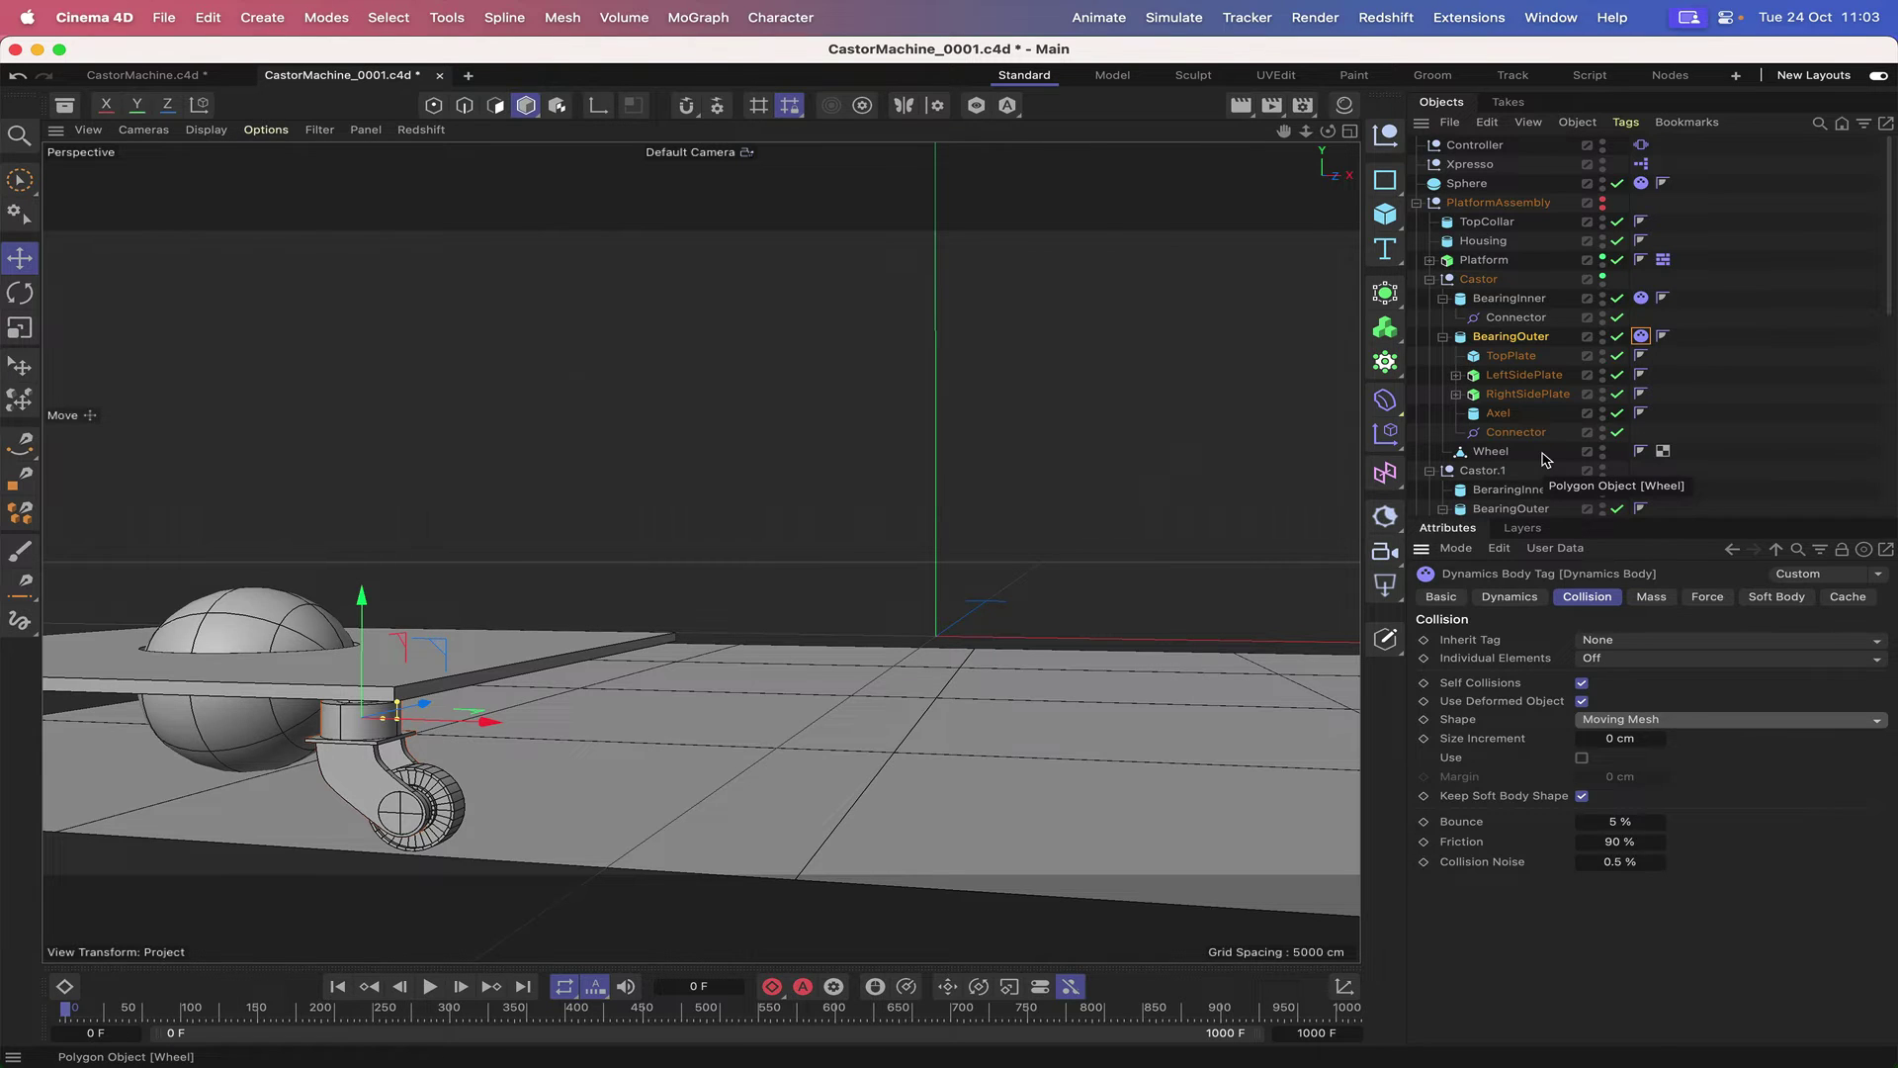
# - Add a Bullet Rigid Body tag to the first Castor's Wheel
pyautogui.click(1499, 454)
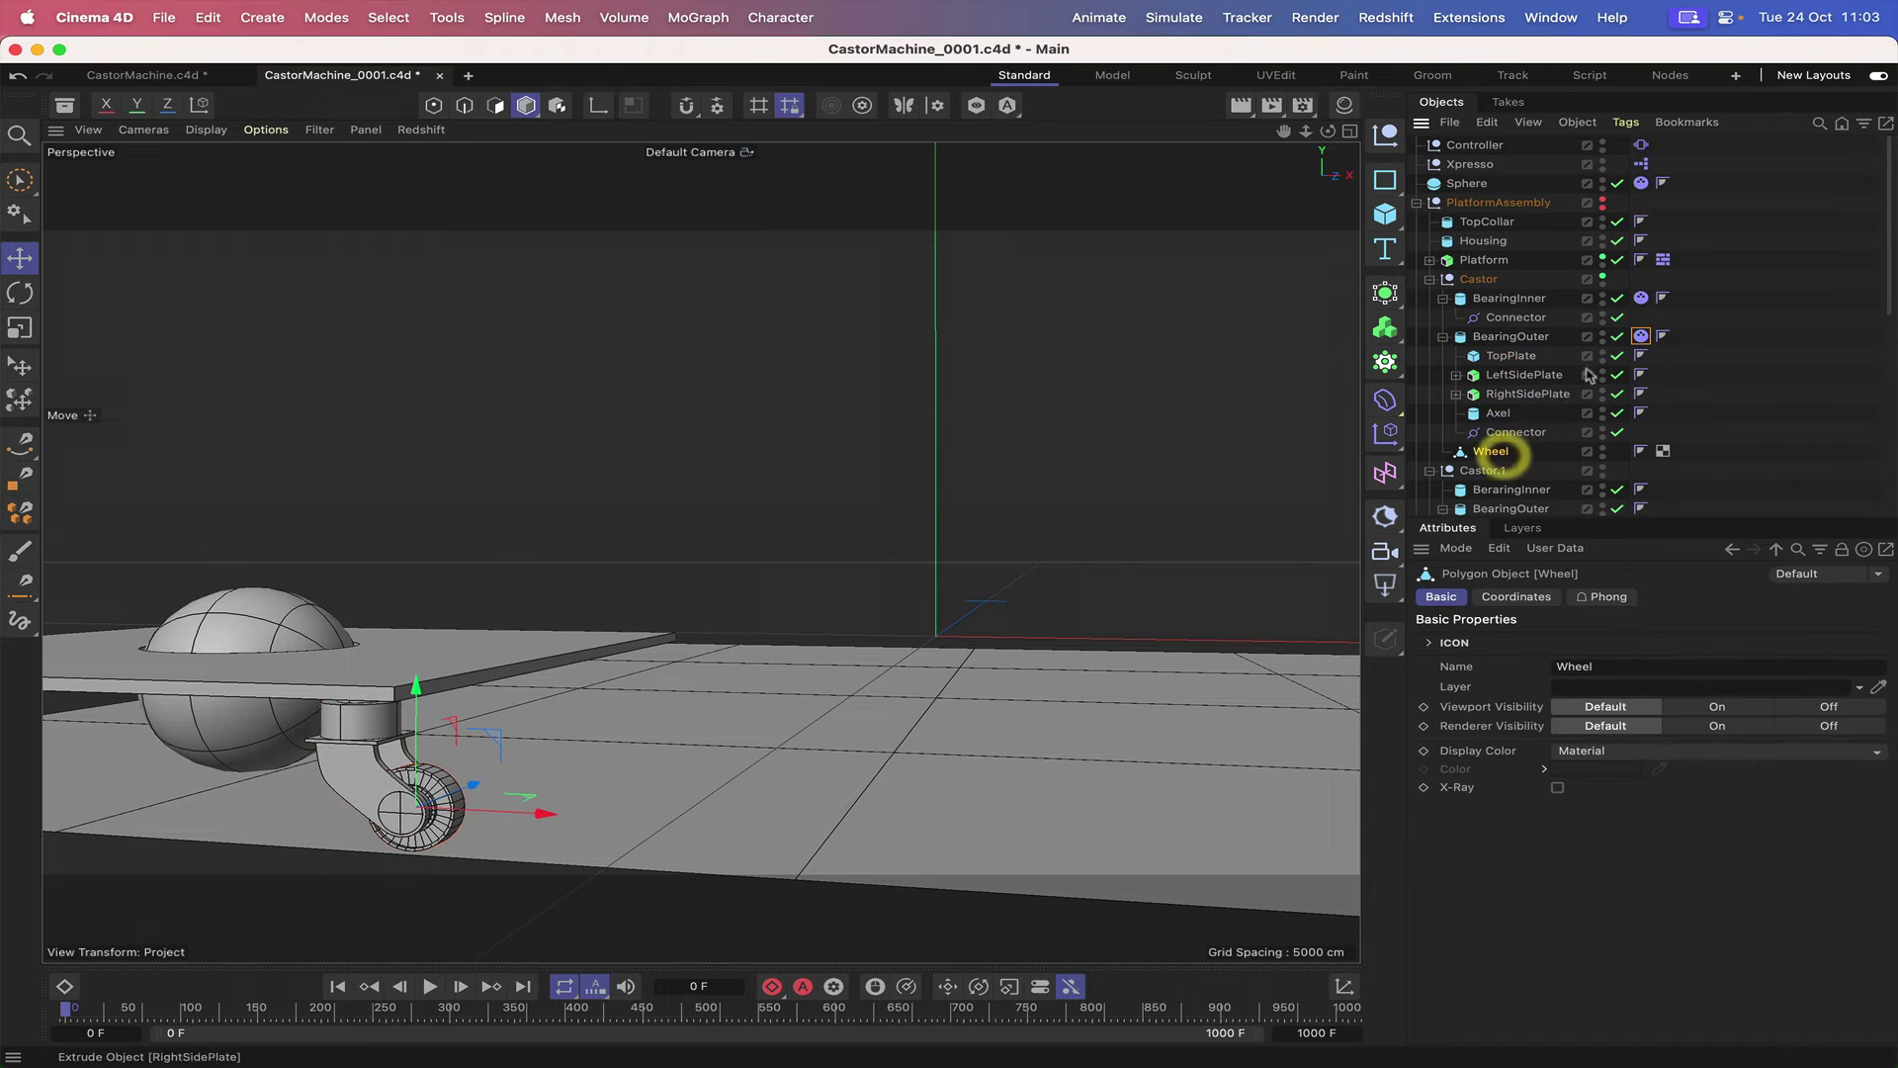
pyautogui.click(1625, 121)
pyautogui.moveTo(1669, 192)
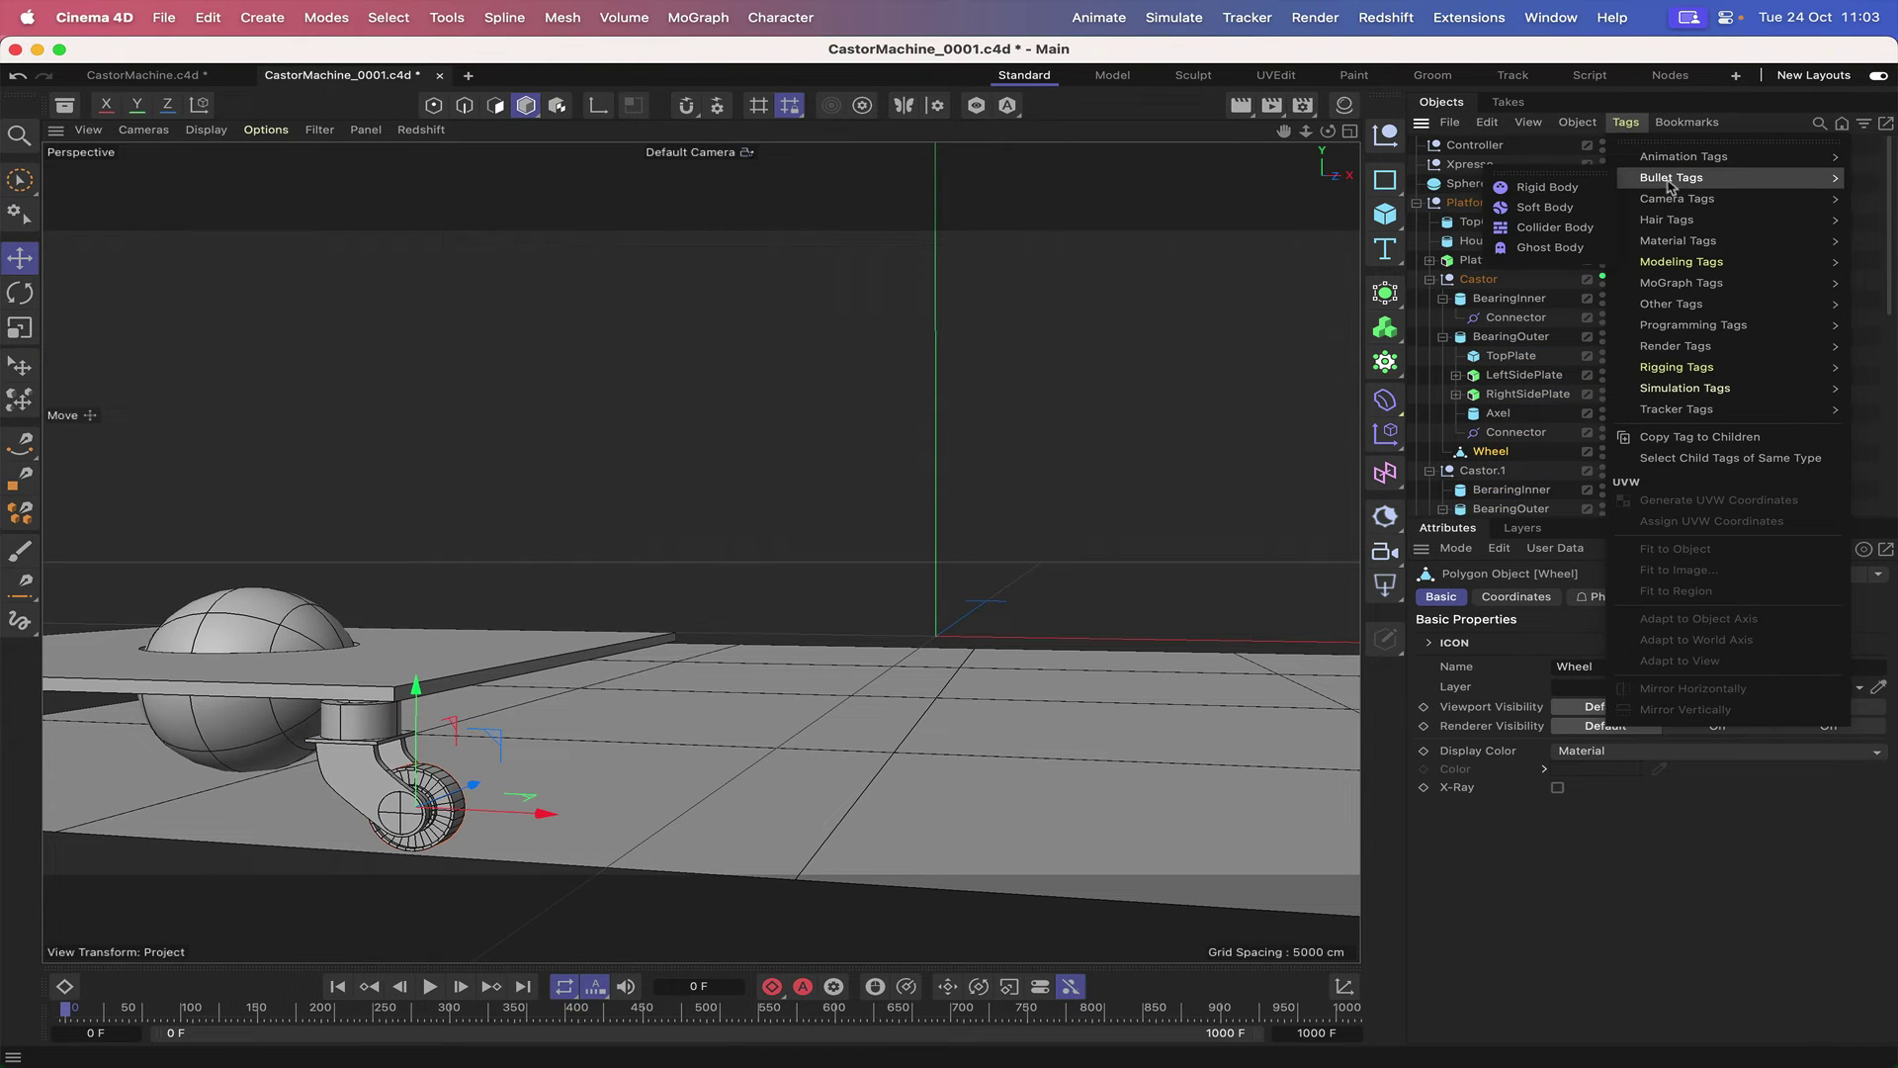
pyautogui.click(1565, 187)
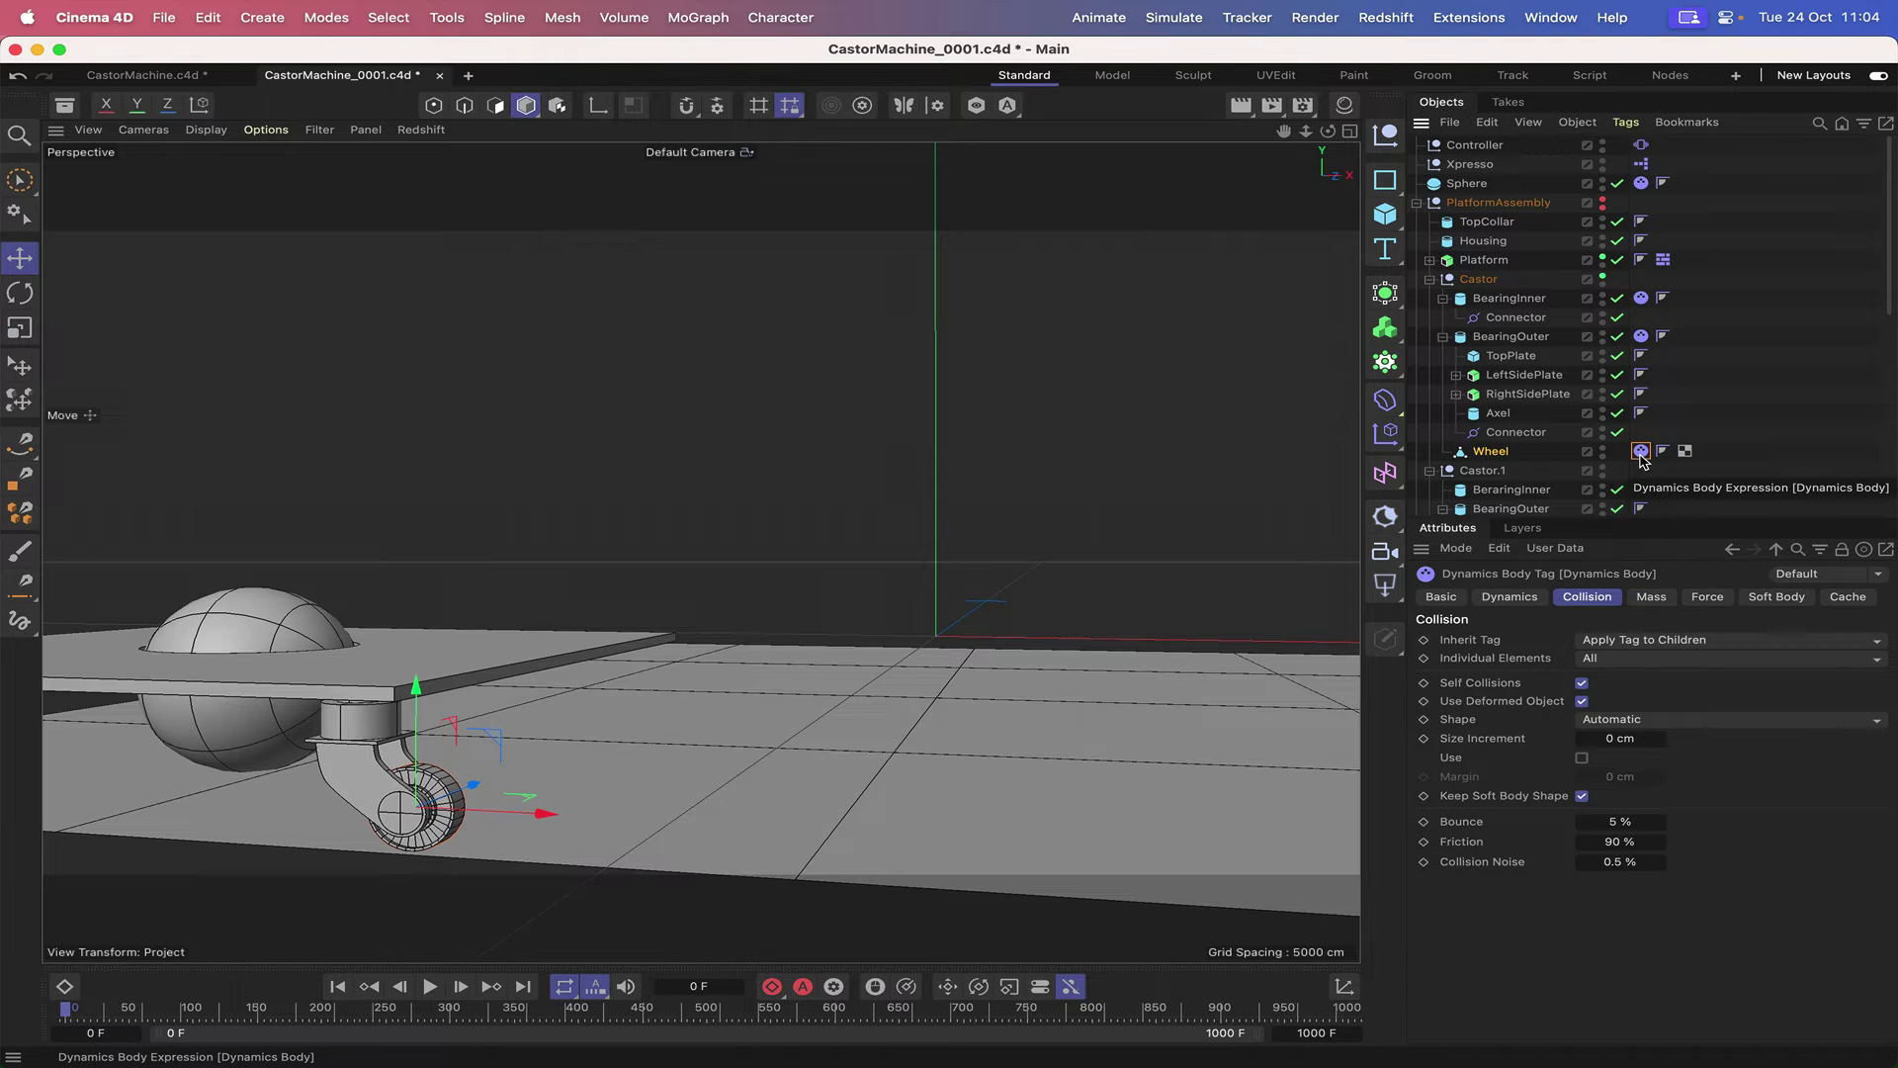
# - For the Wheel's rigid body collision, set Inherit Tag to None, Individual Elements to Off and Shape to Moving Mesh
pyautogui.click(1636, 644)
pyautogui.click(1628, 644)
pyautogui.click(1630, 659)
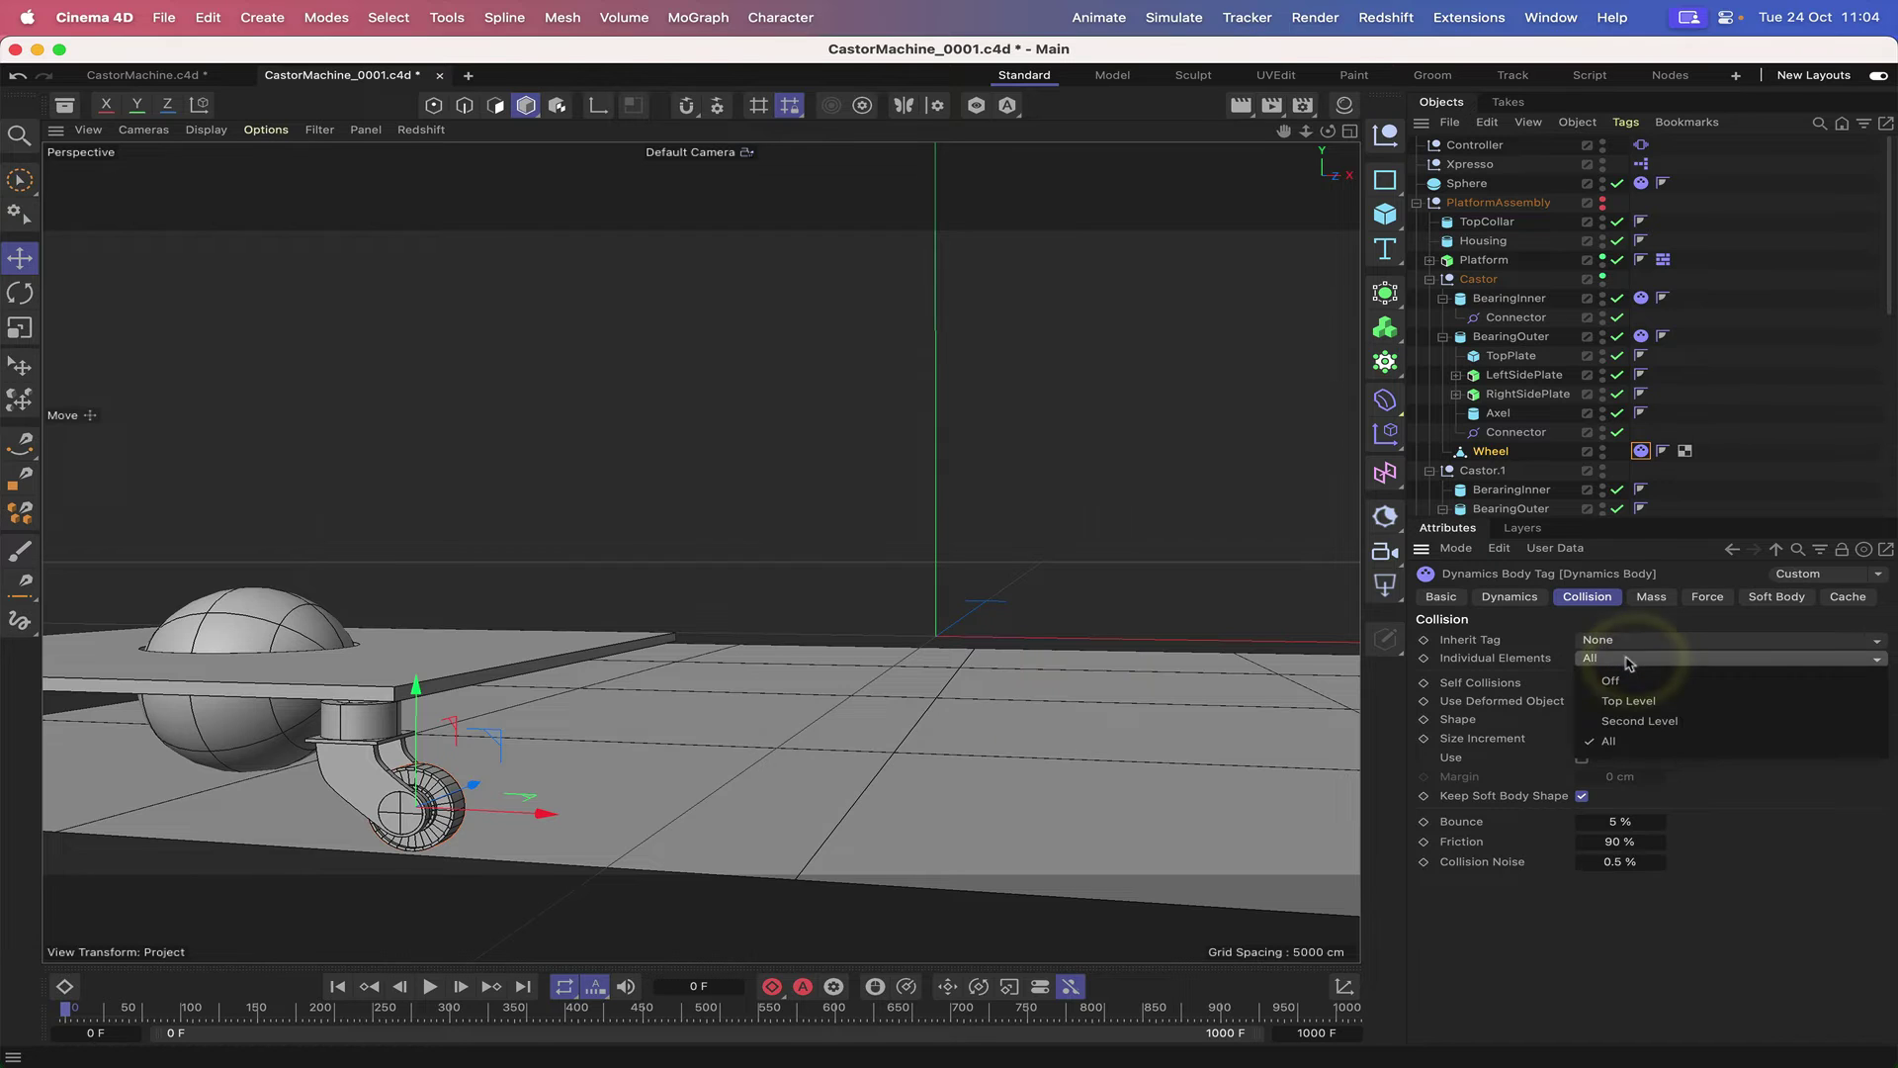
pyautogui.click(1632, 681)
pyautogui.click(1621, 720)
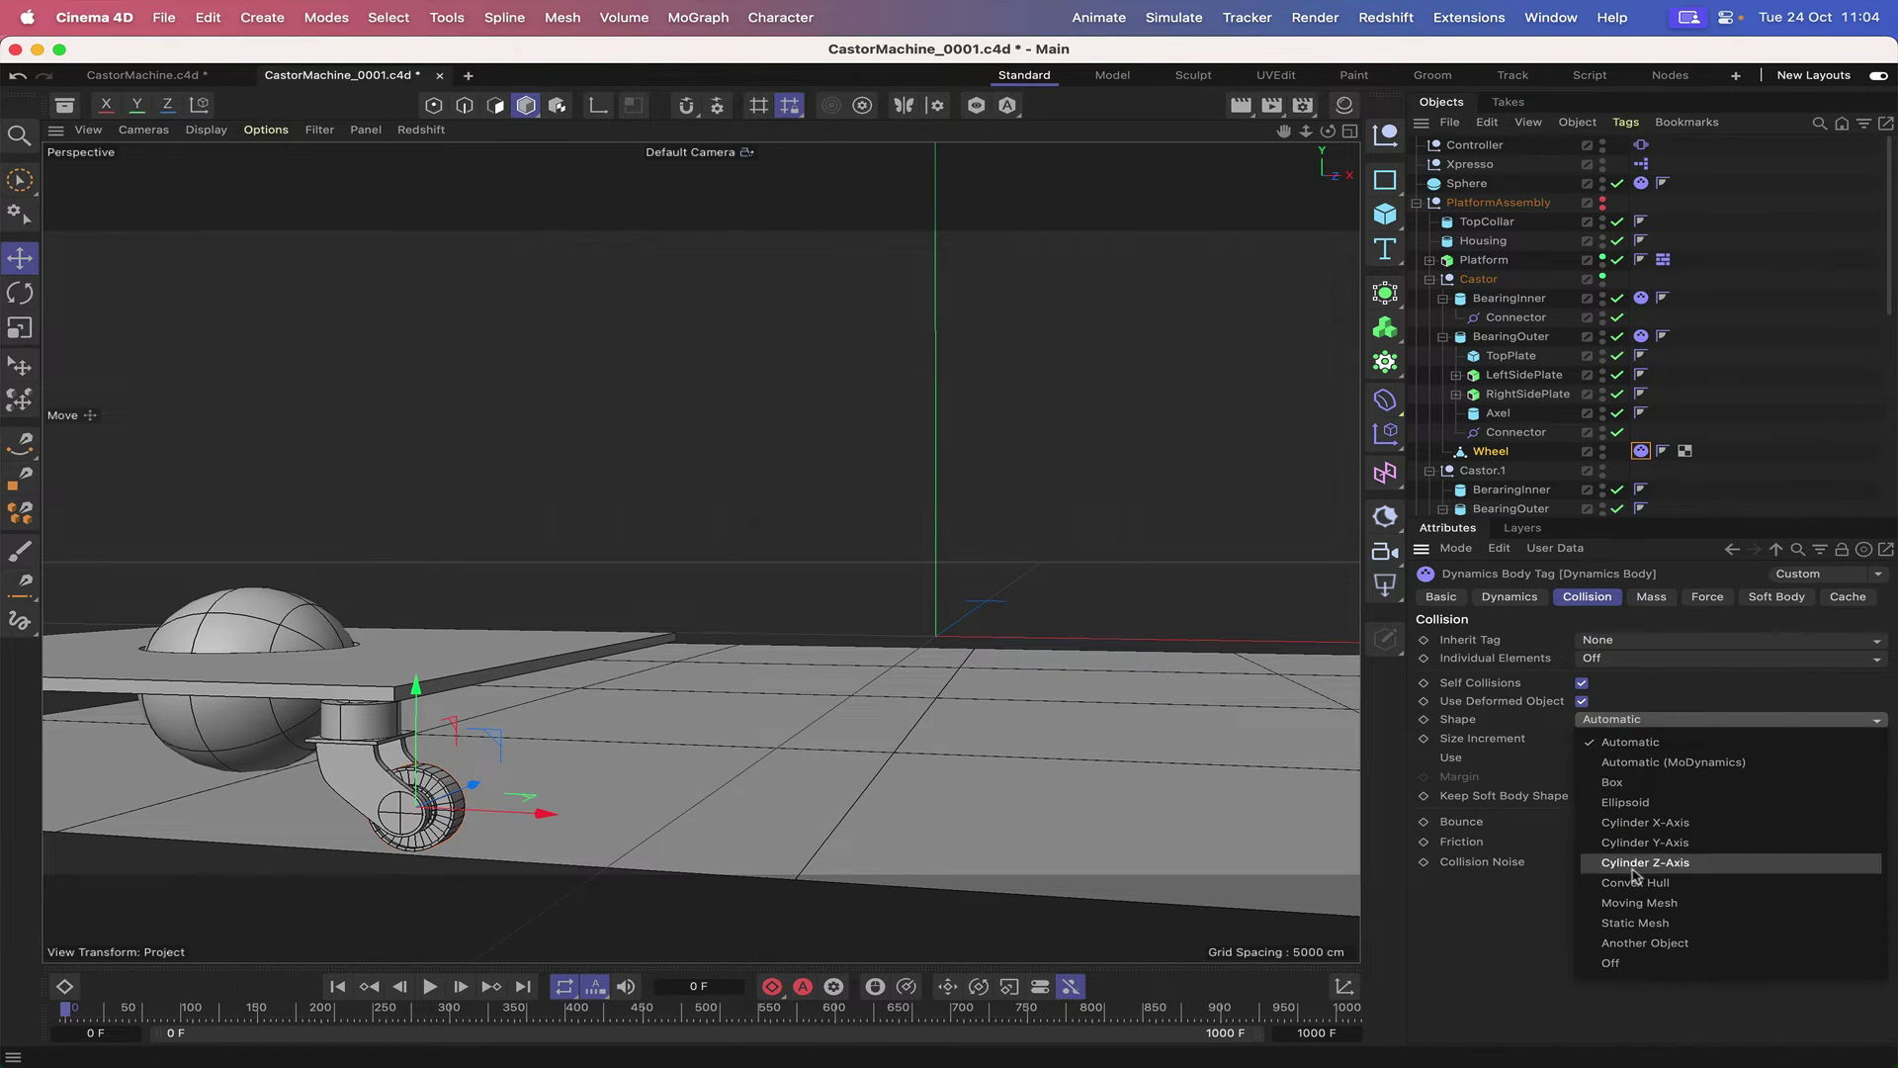
pyautogui.click(1641, 902)
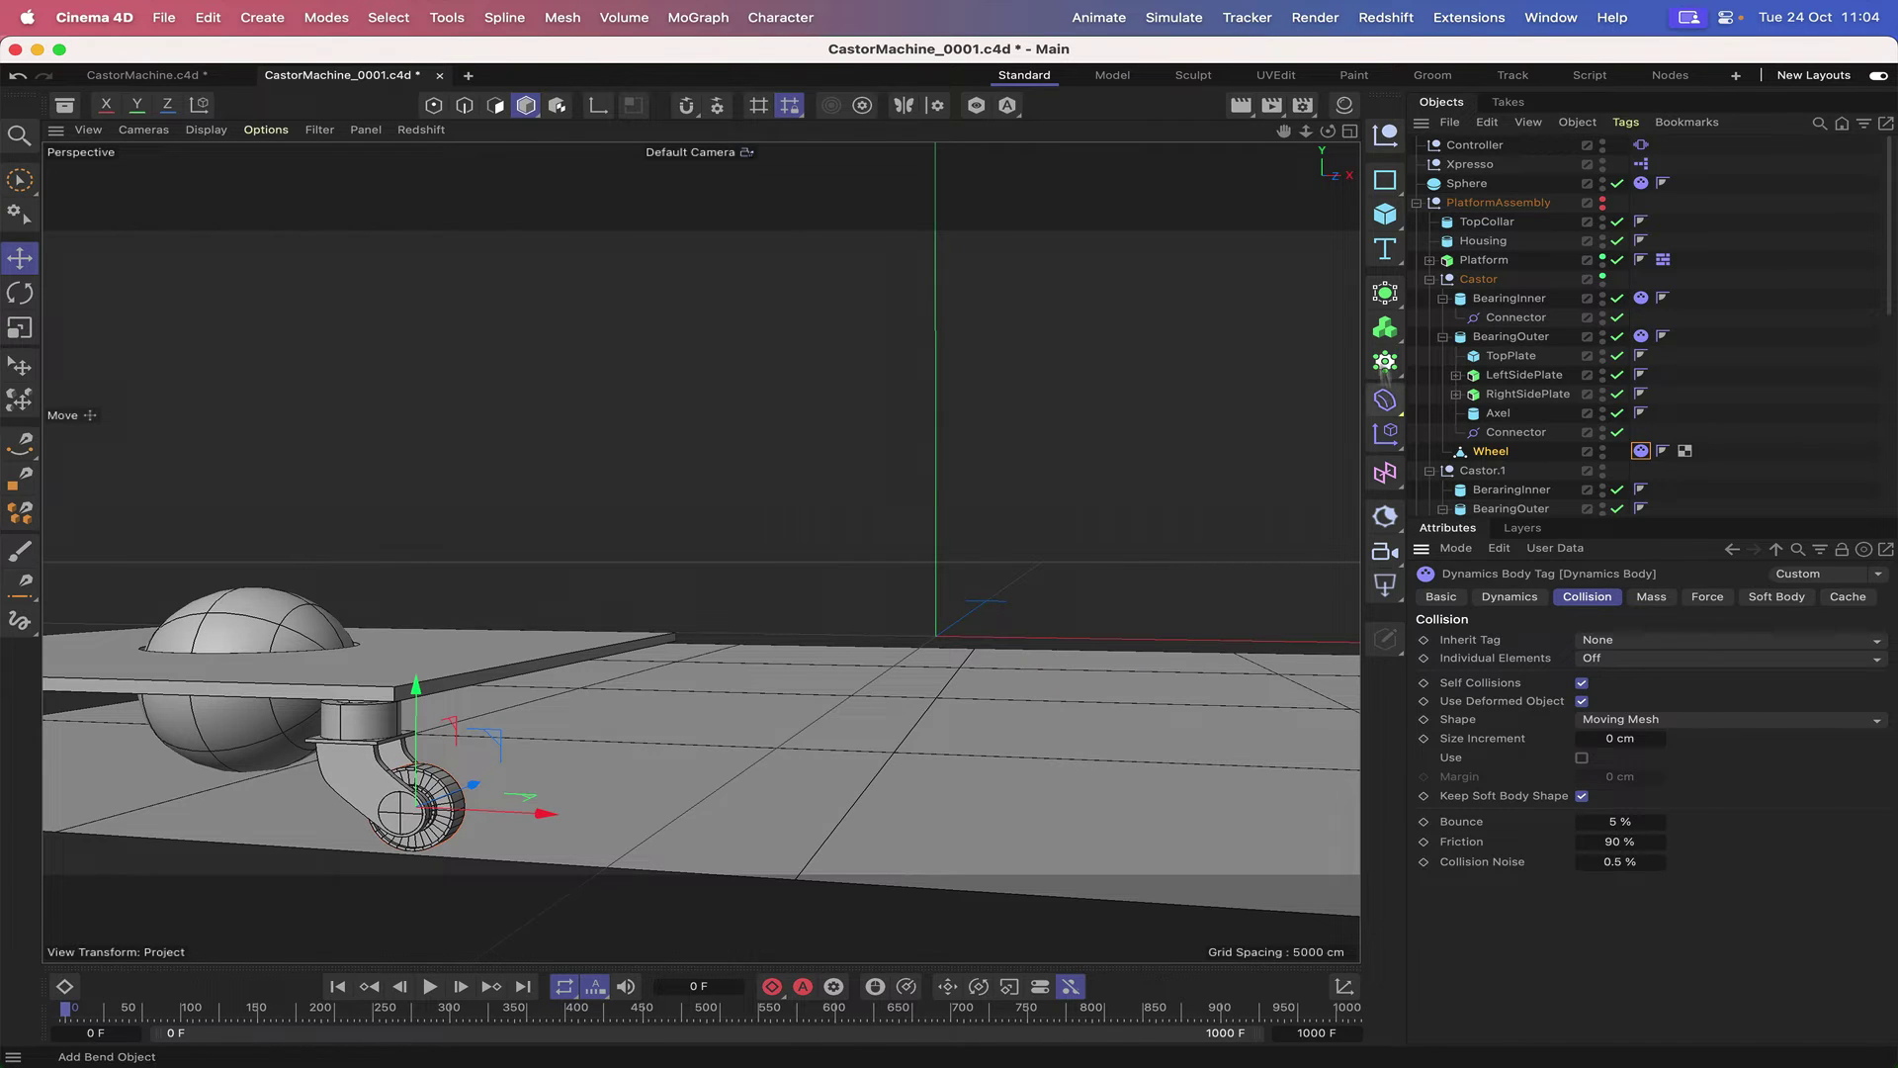
# - Play the simulation to test how the first castor moves with the platform and return to the first frame
pyautogui.moveTo(1328, 138); pyautogui.dragTo(949, 551)
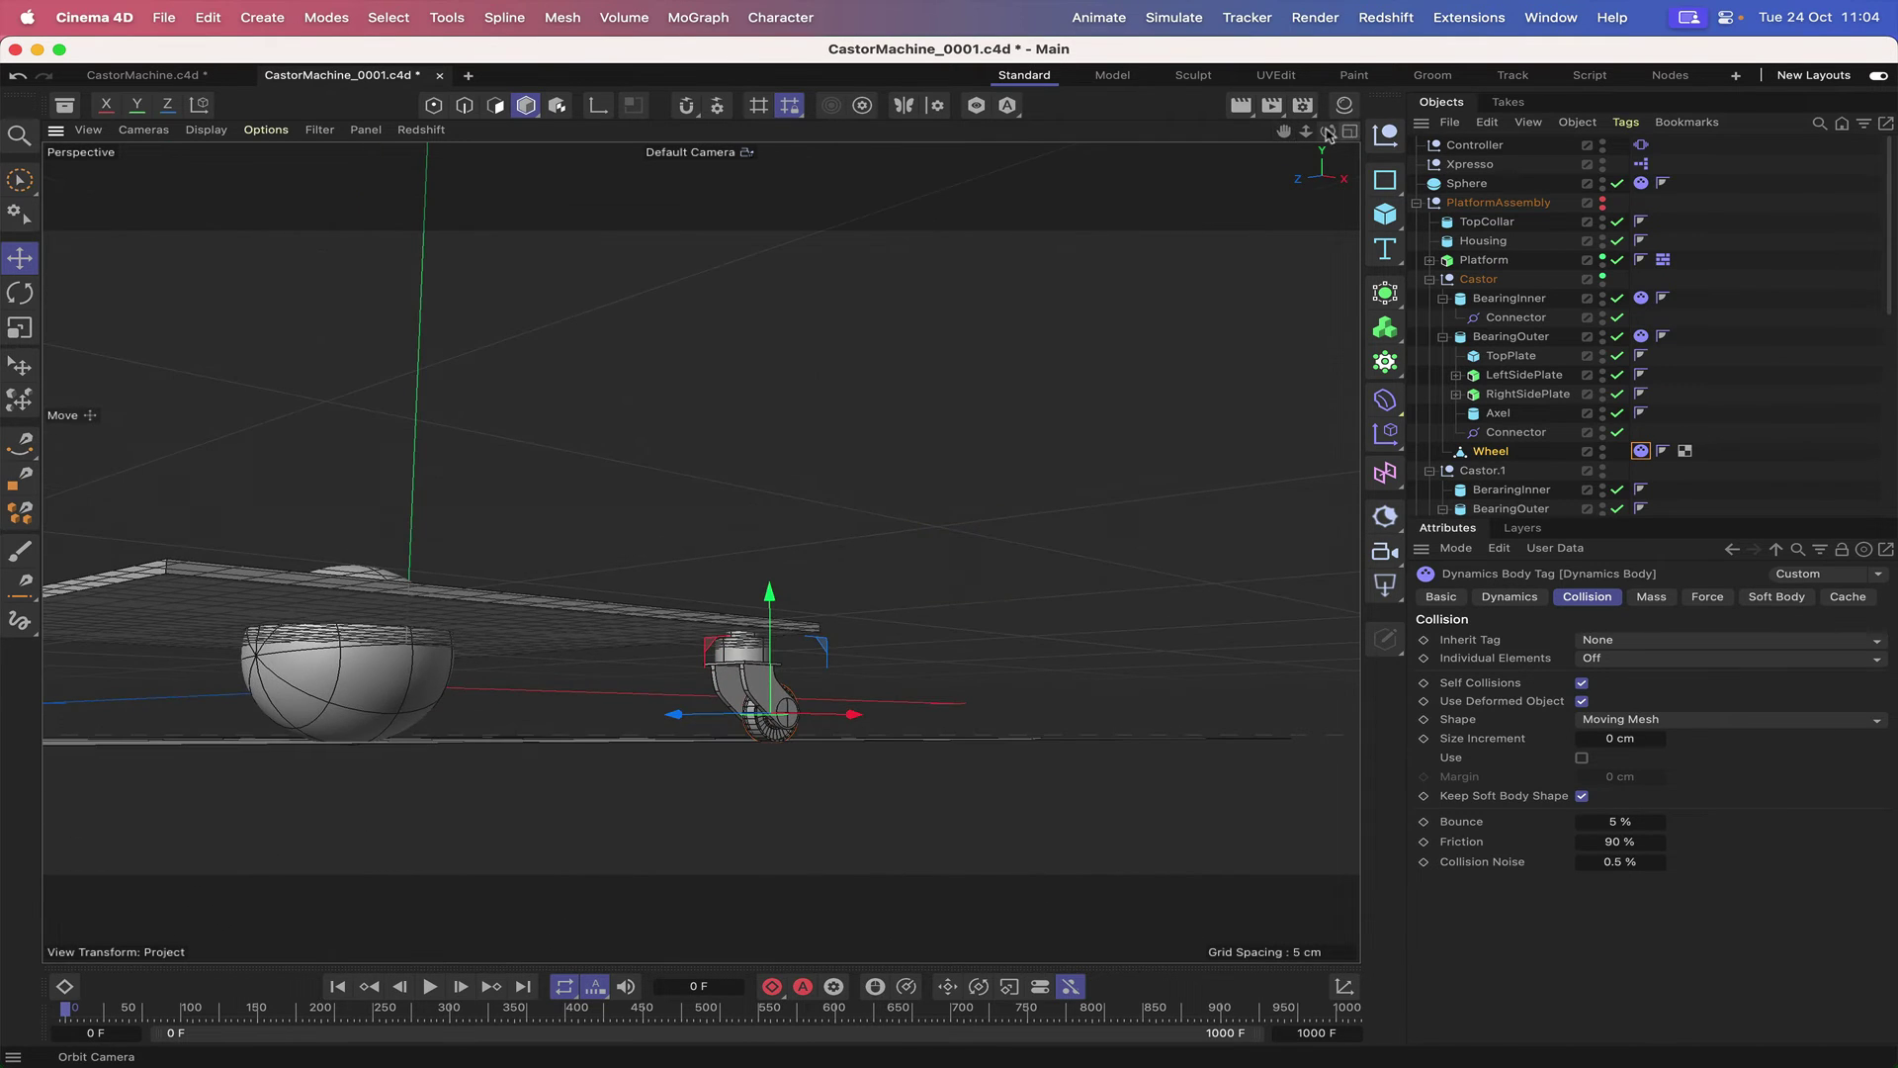
pyautogui.moveTo(1328, 132); pyautogui.dragTo(1313, 213)
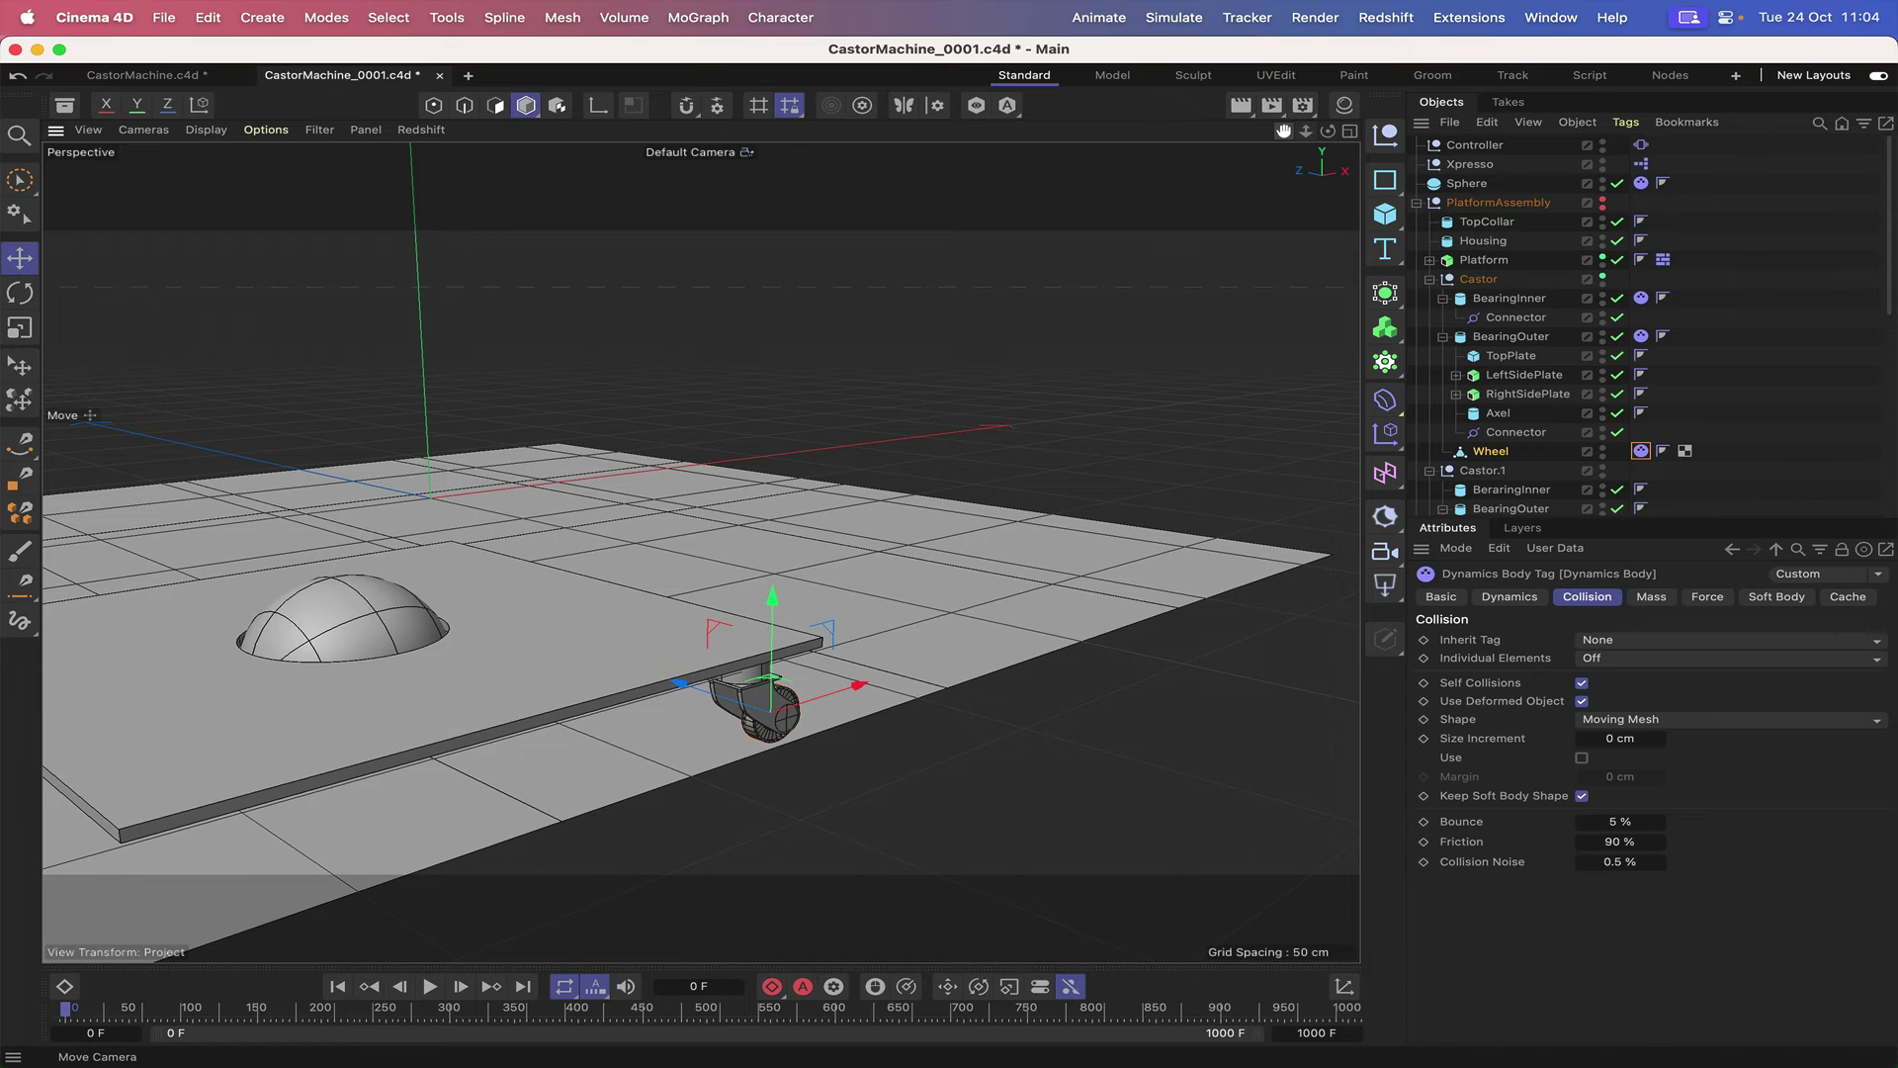
pyautogui.moveTo(1283, 132)
pyautogui.mouseDown()
pyautogui.moveTo(1364, 111)
pyautogui.moveTo(1283, 136)
pyautogui.mouseUp()
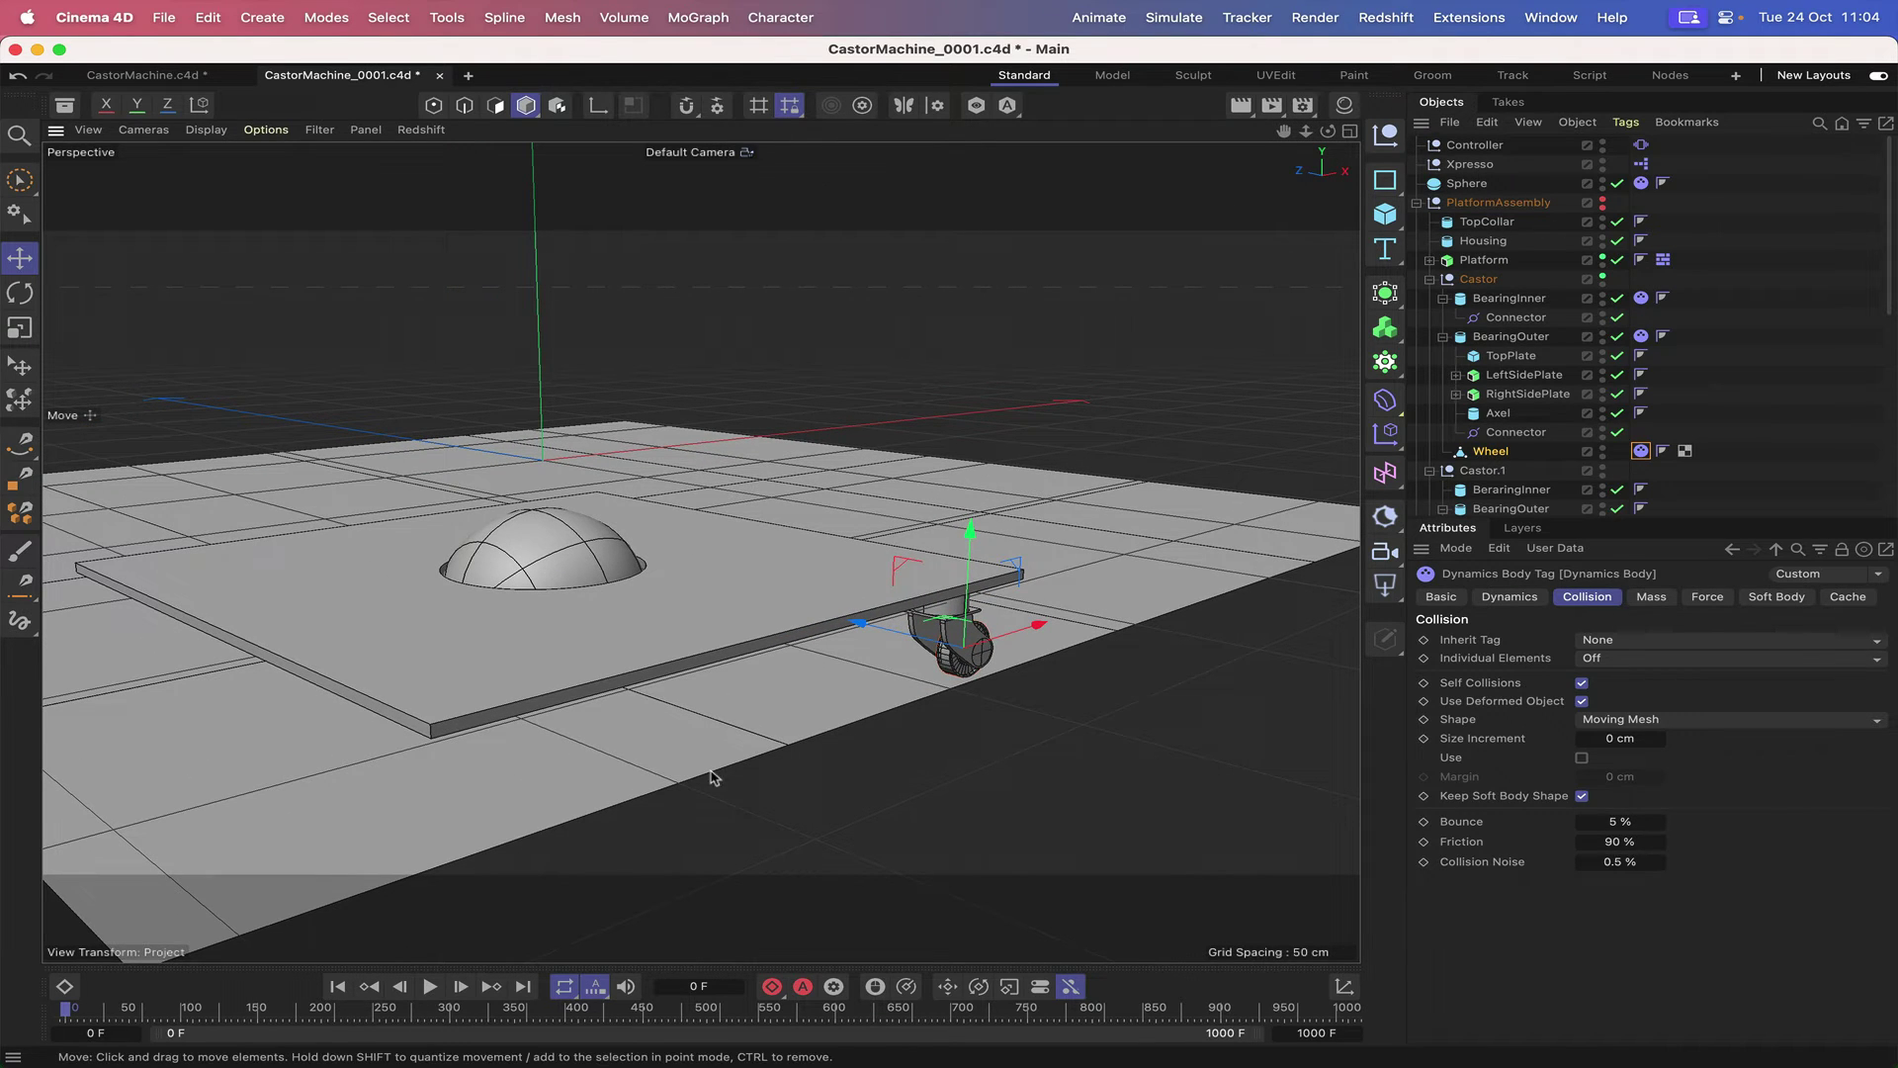
pyautogui.click(338, 988)
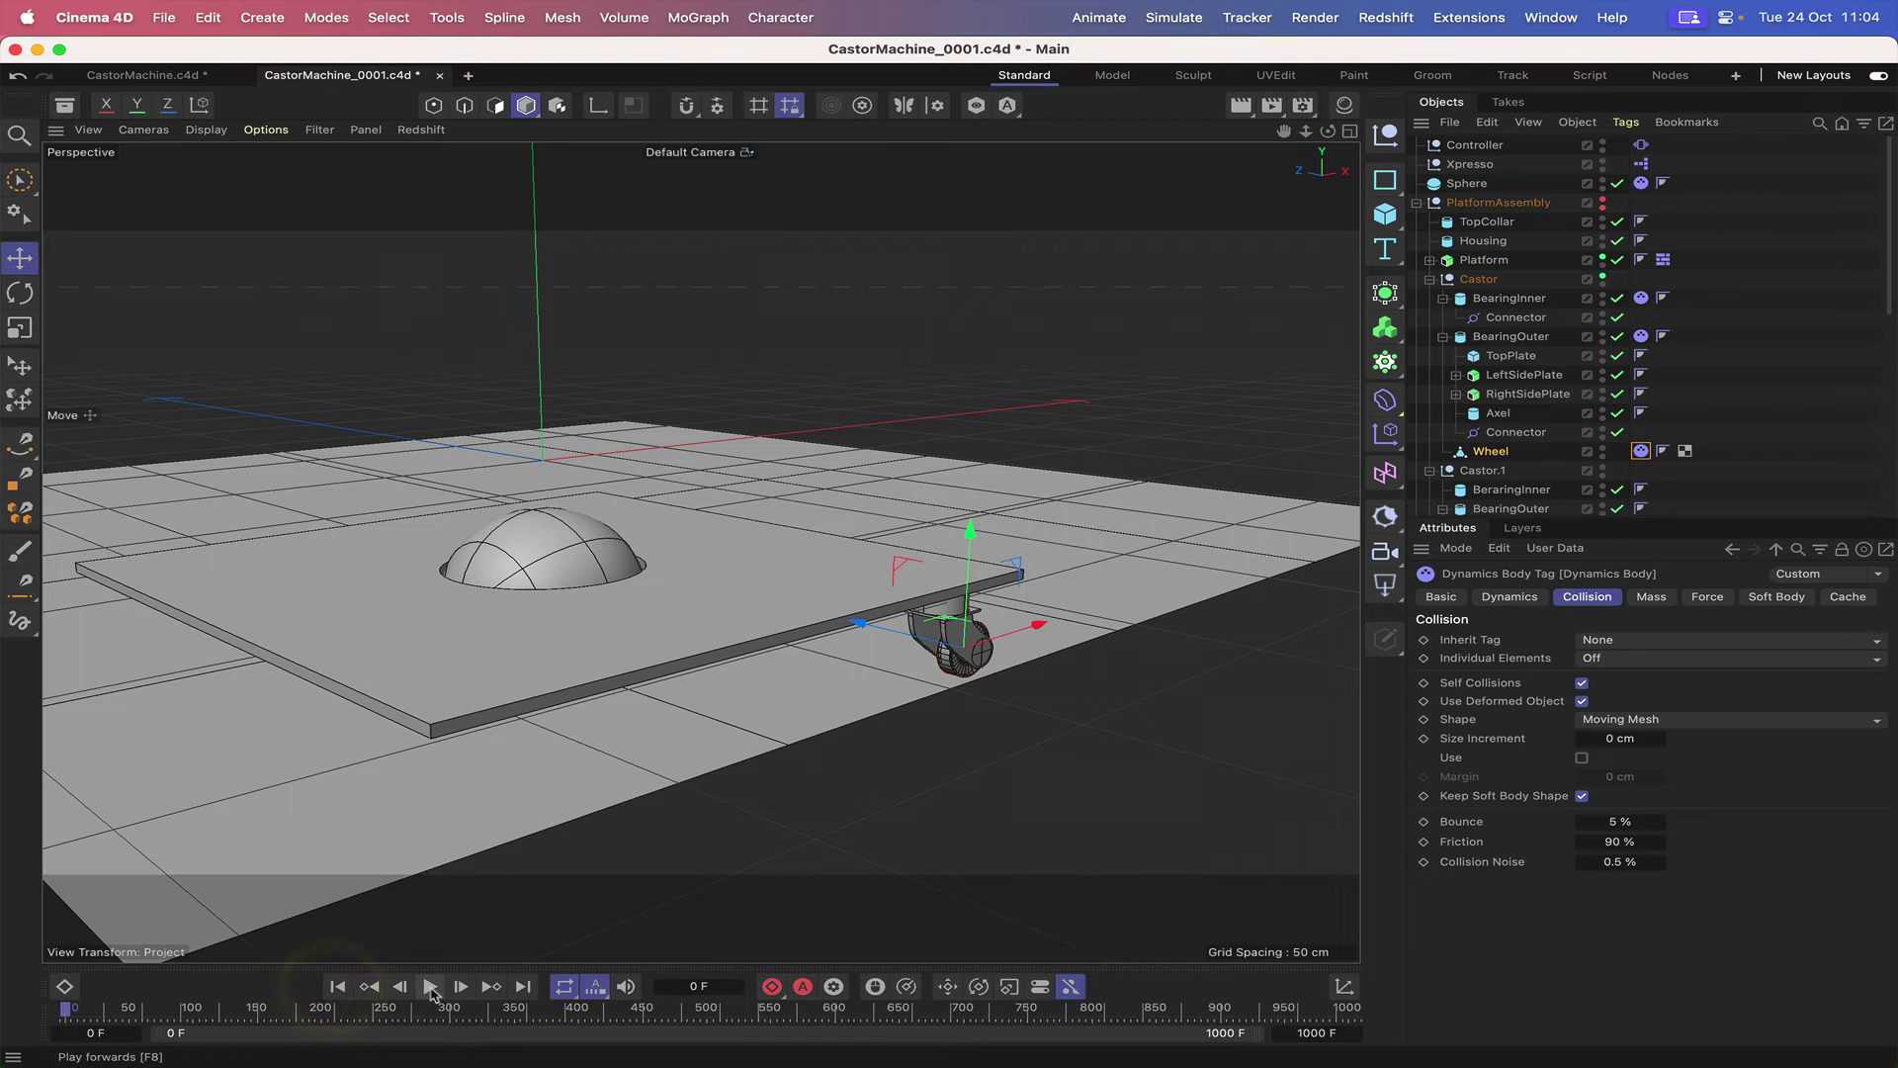
pyautogui.click(430, 986)
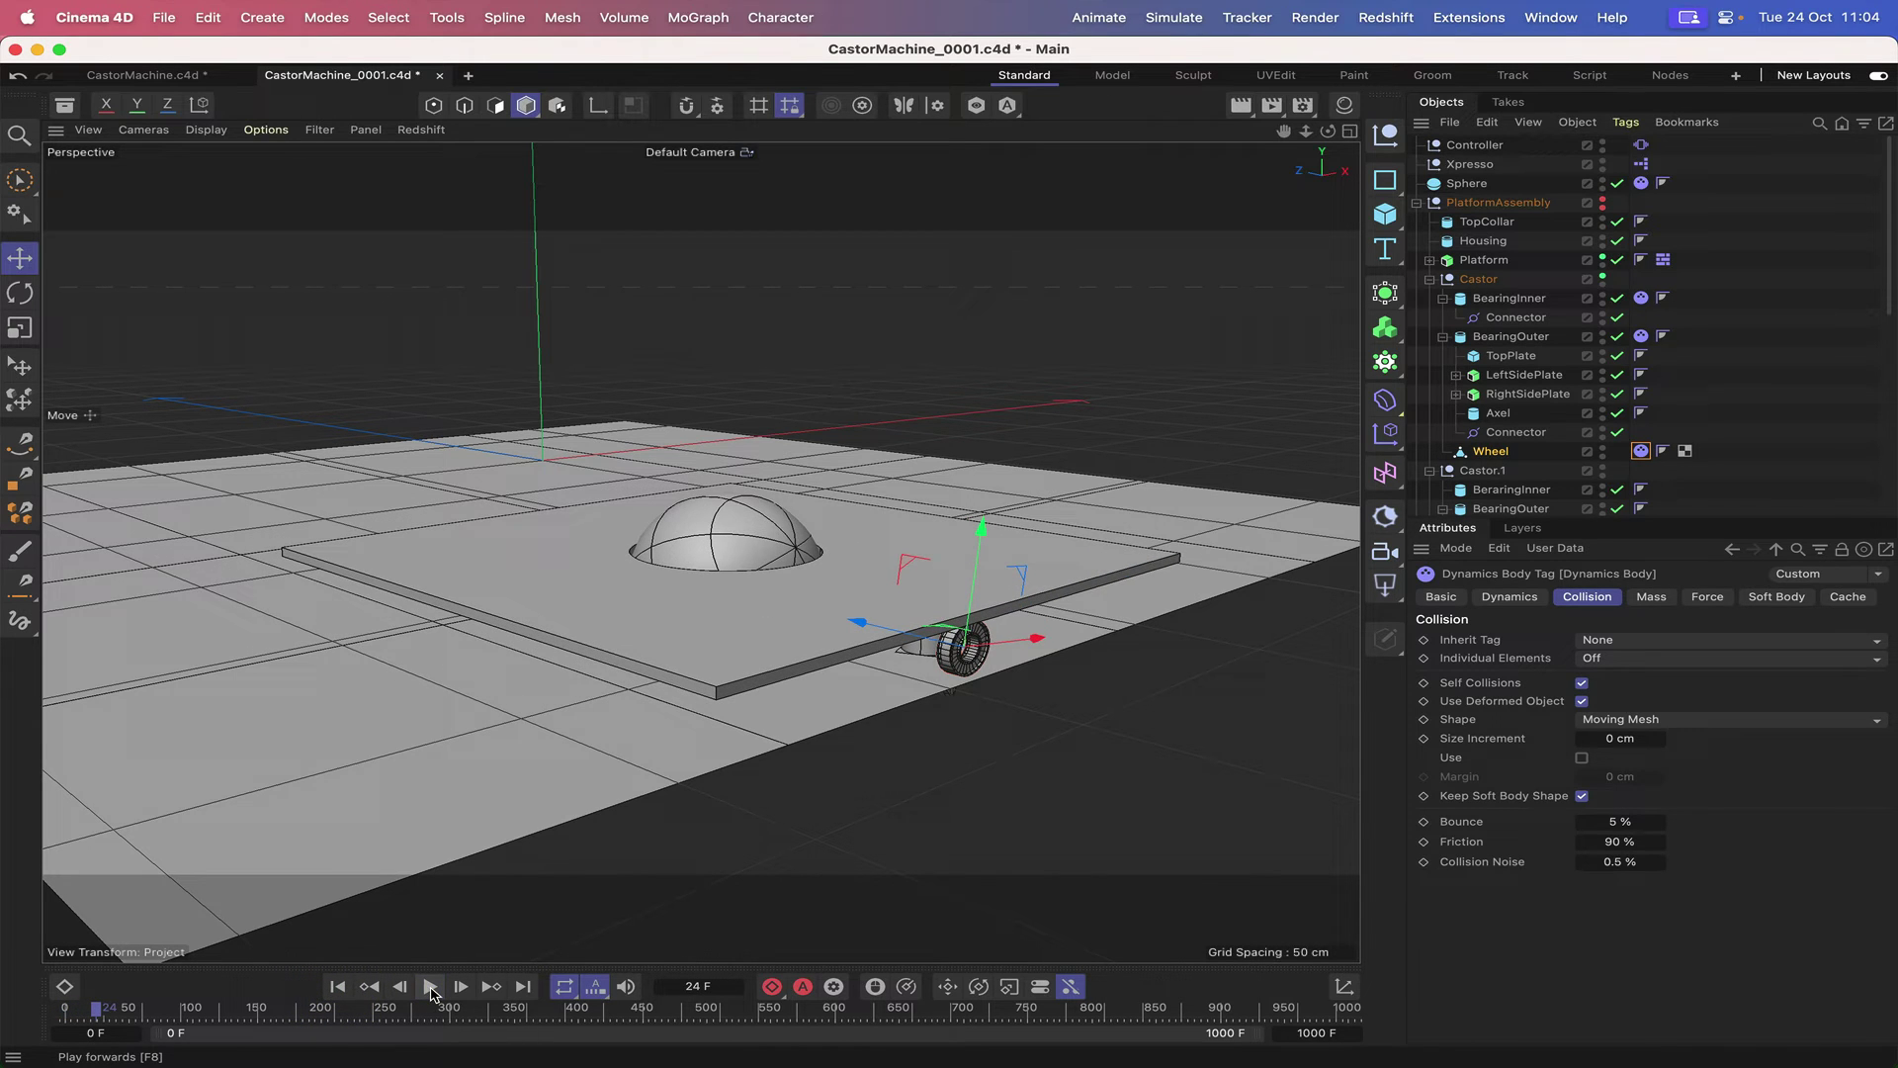
pyautogui.click(339, 987)
pyautogui.click(339, 987)
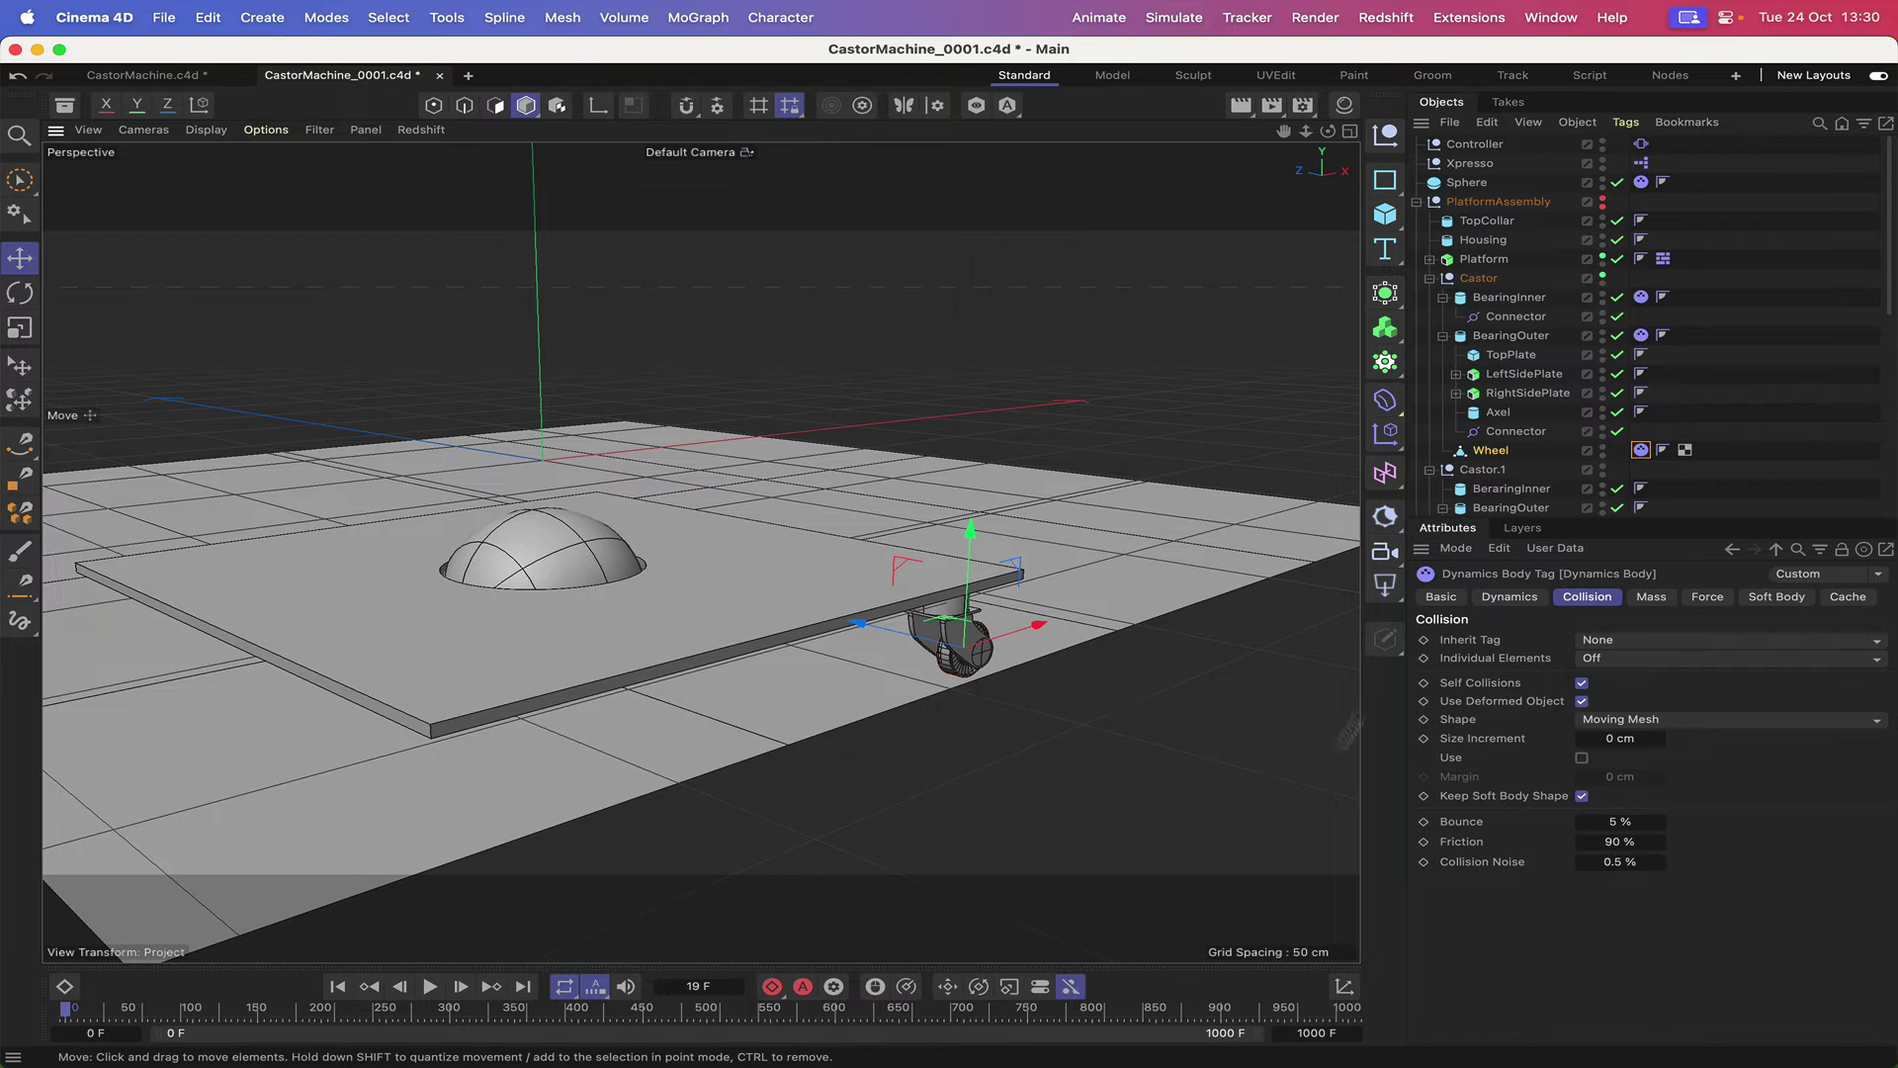
# - Set Object A of the hinge Connector under the first Castor's BearingOuter to BearingOuter
pyautogui.click(1516, 432)
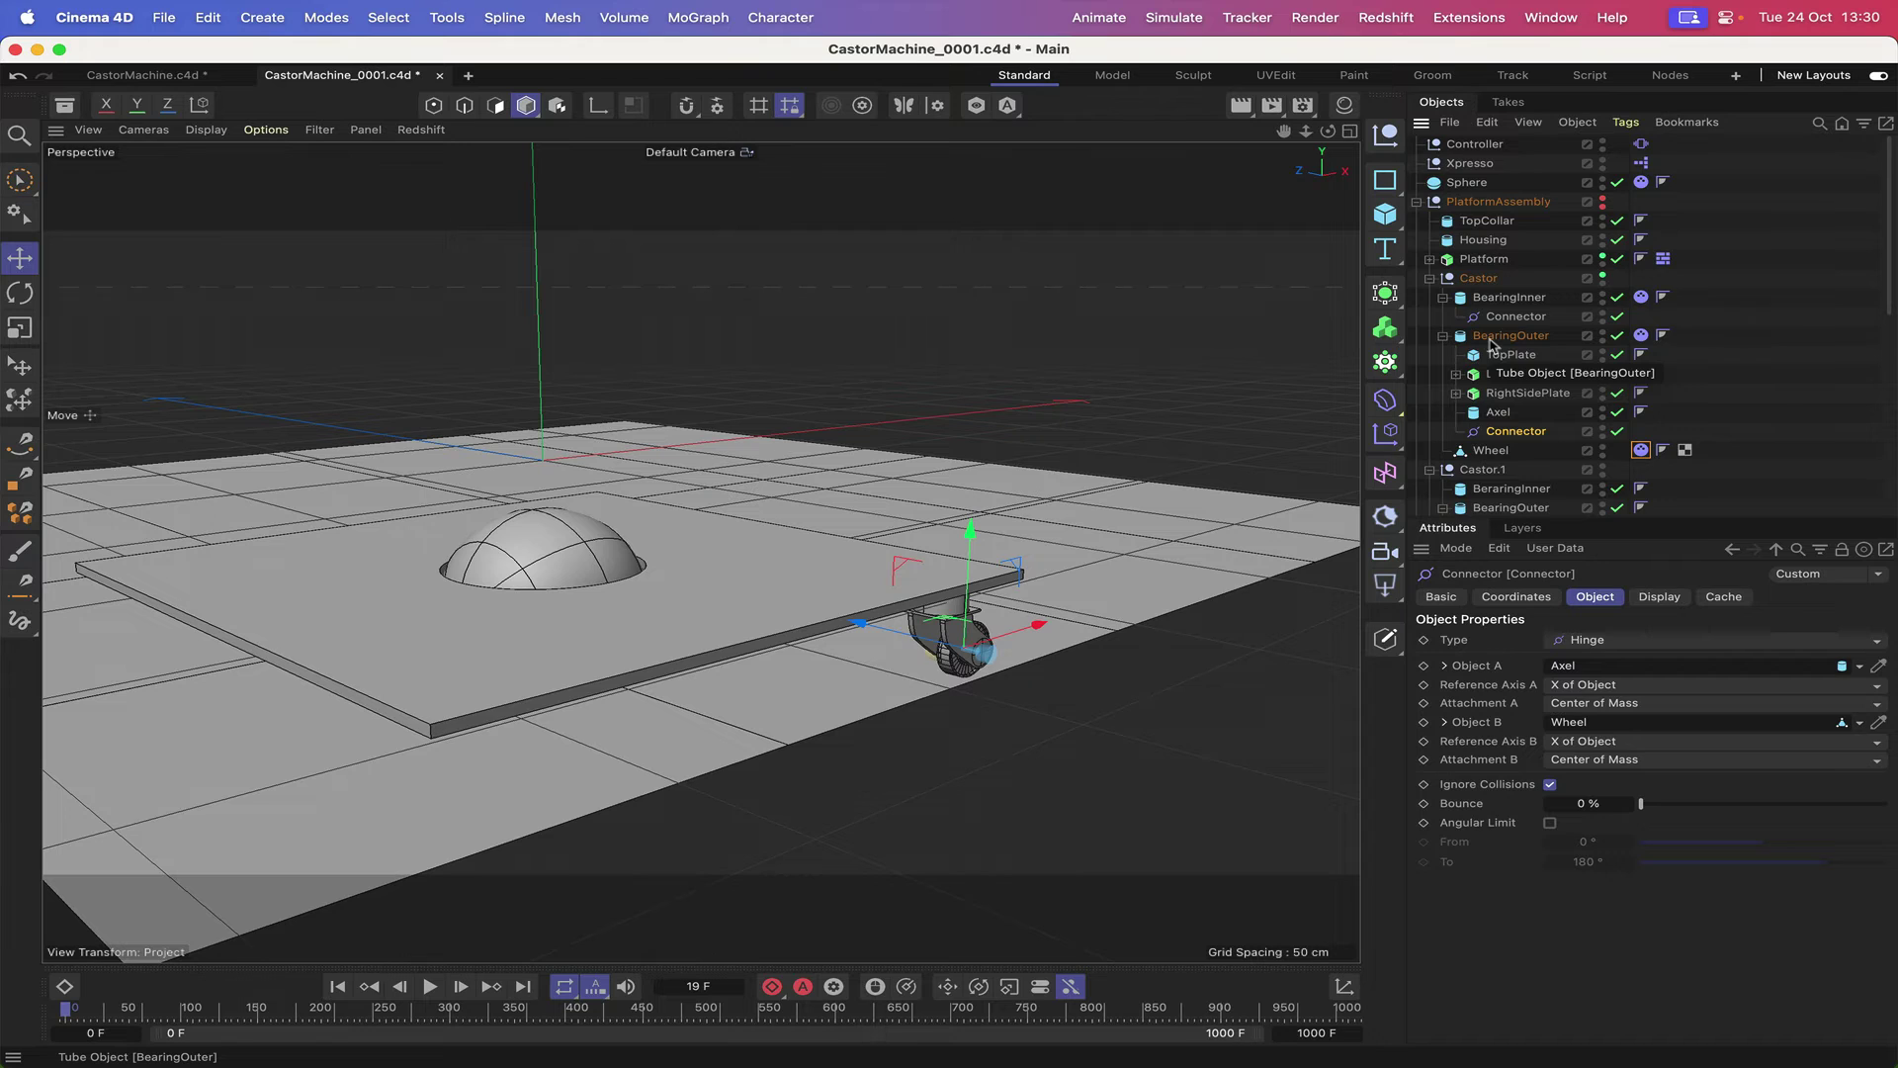
pyautogui.moveTo(1493, 344); pyautogui.dragTo(1659, 664)
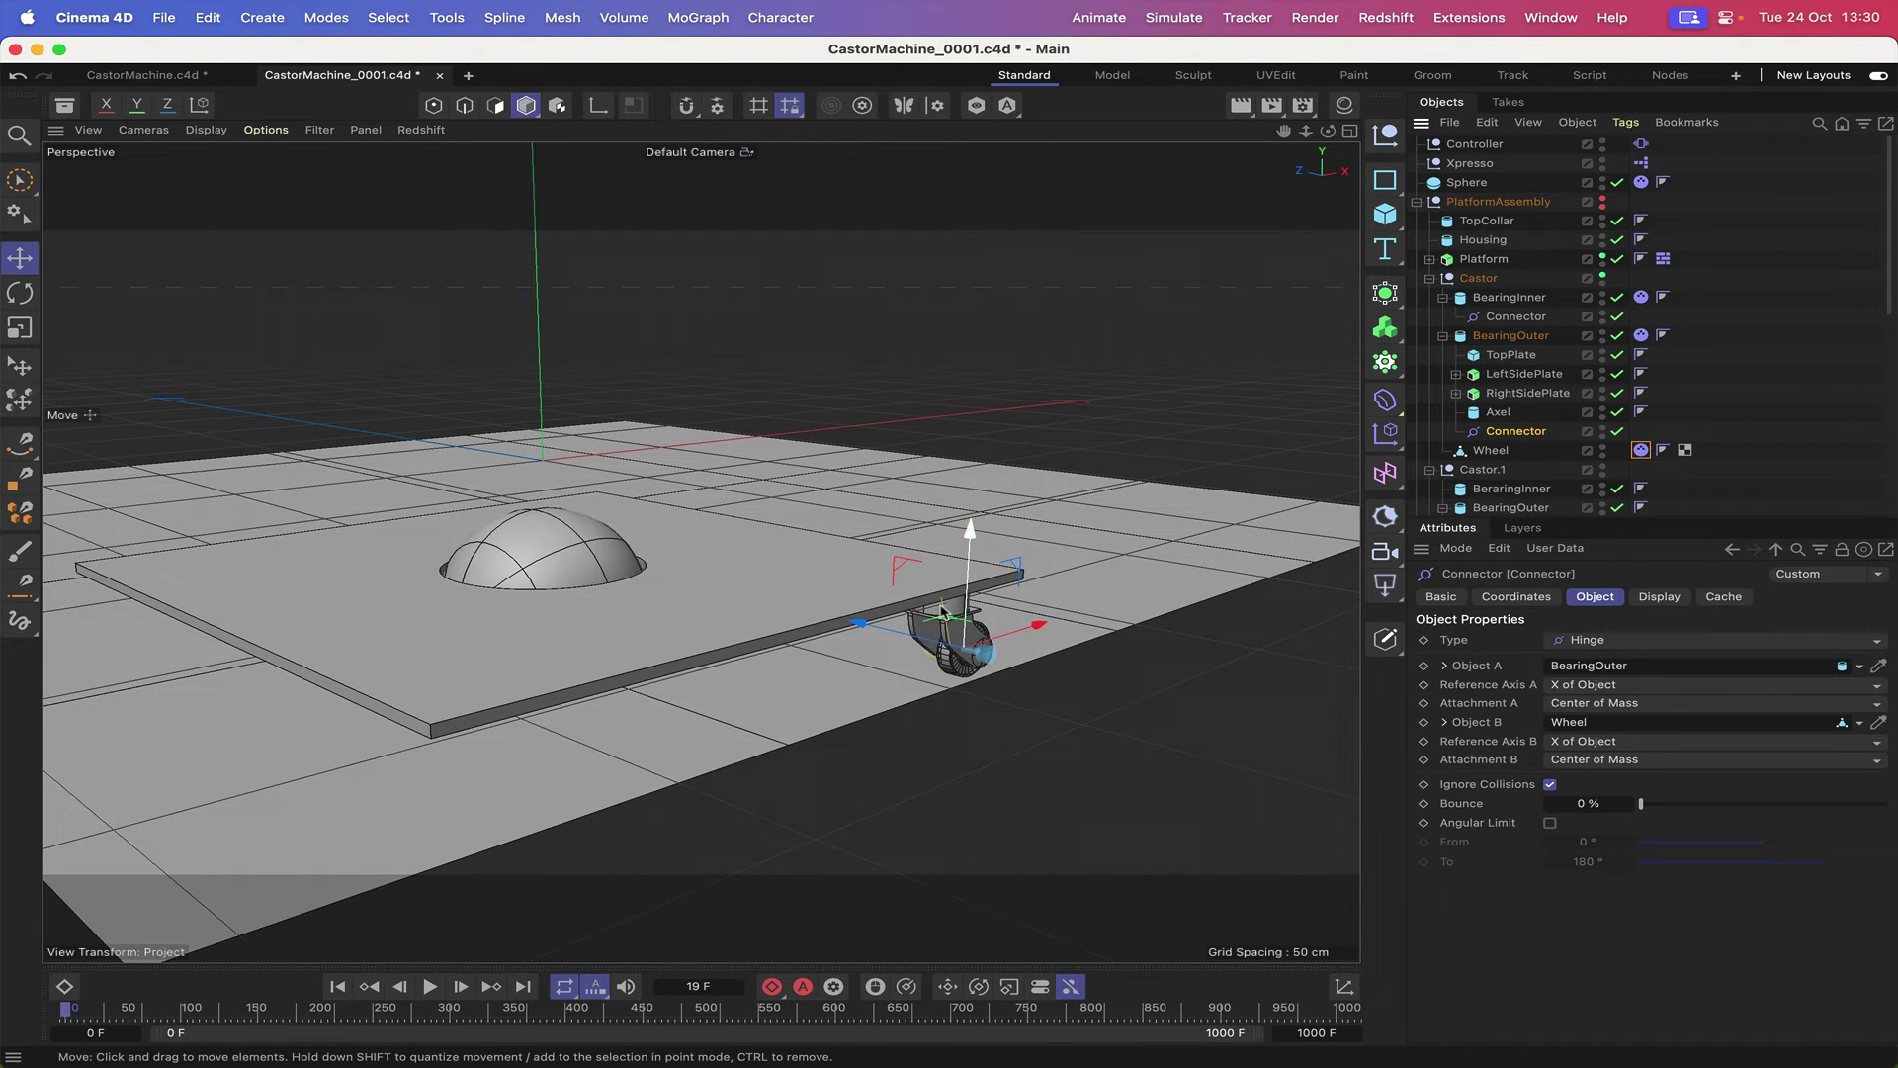
# - Set Dynamic to Off for the rigid body tag on the first Castor's BearingInner
pyautogui.click(1641, 298)
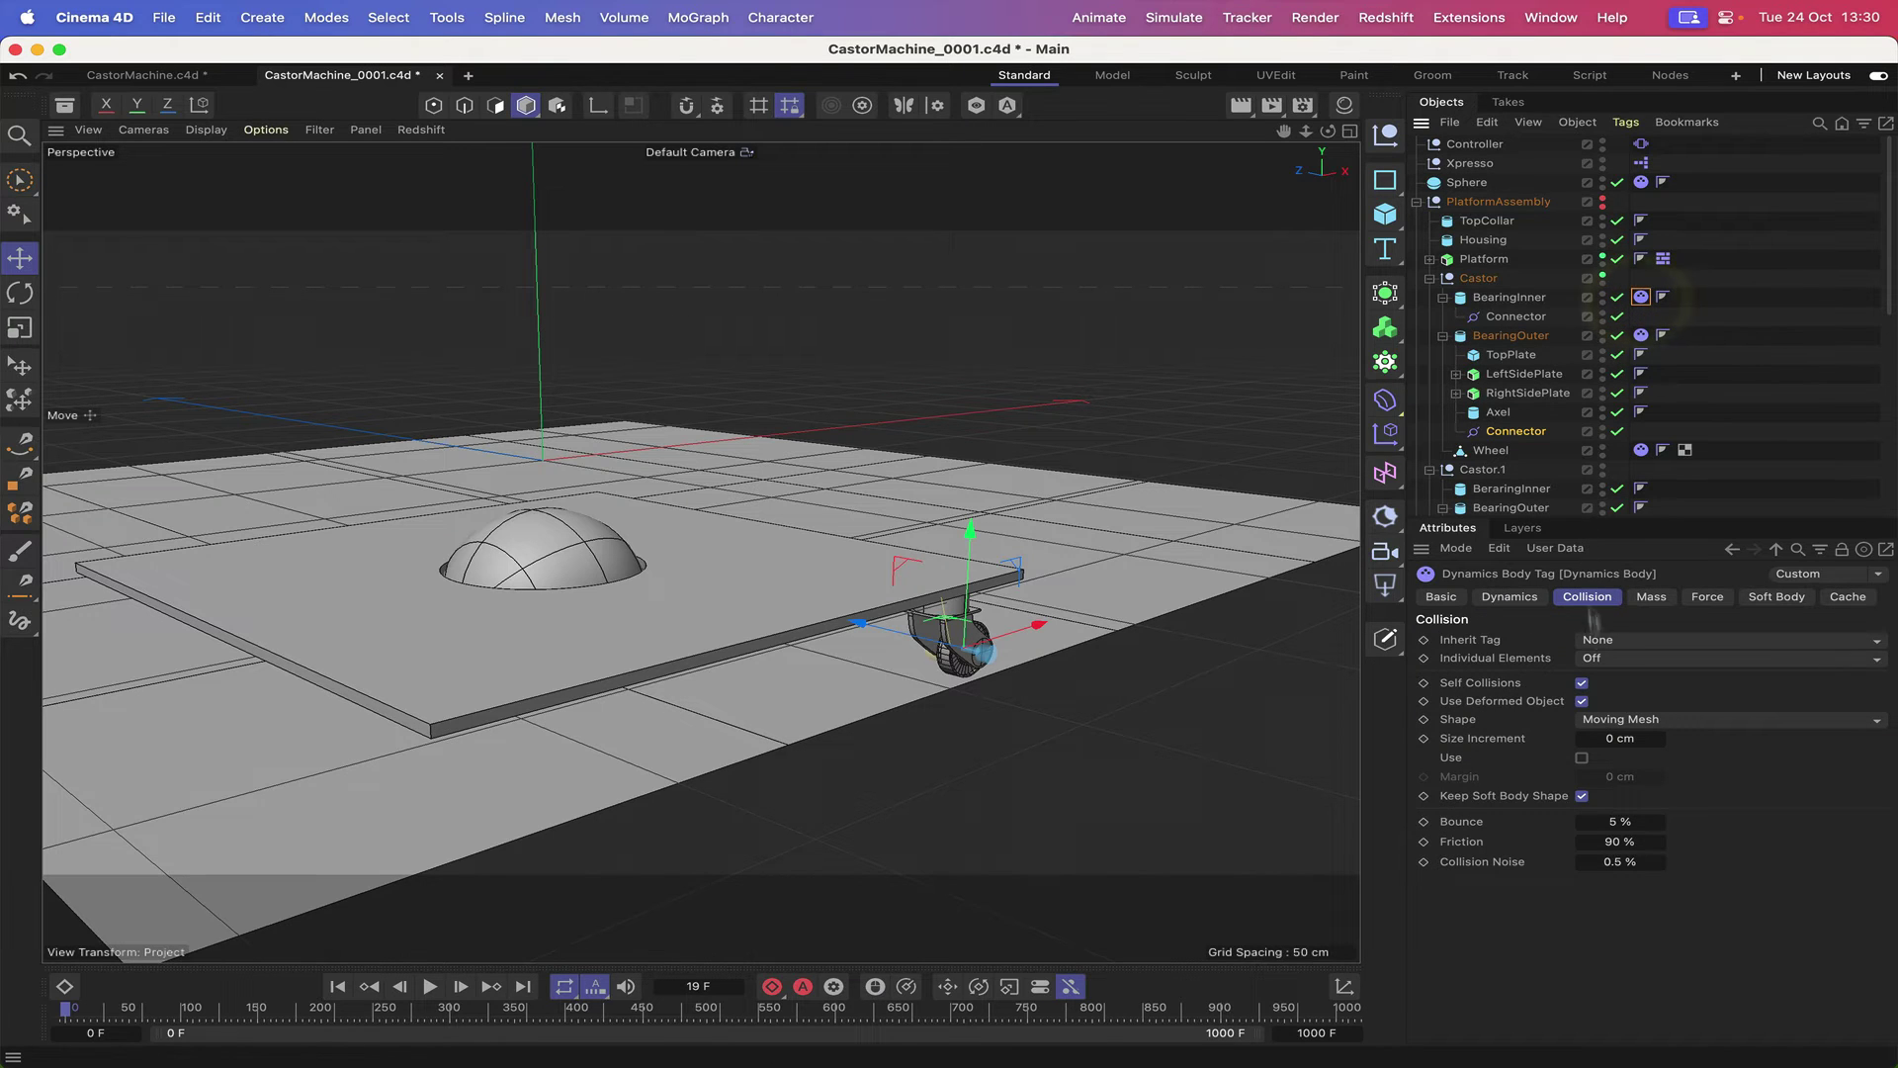
pyautogui.click(1511, 598)
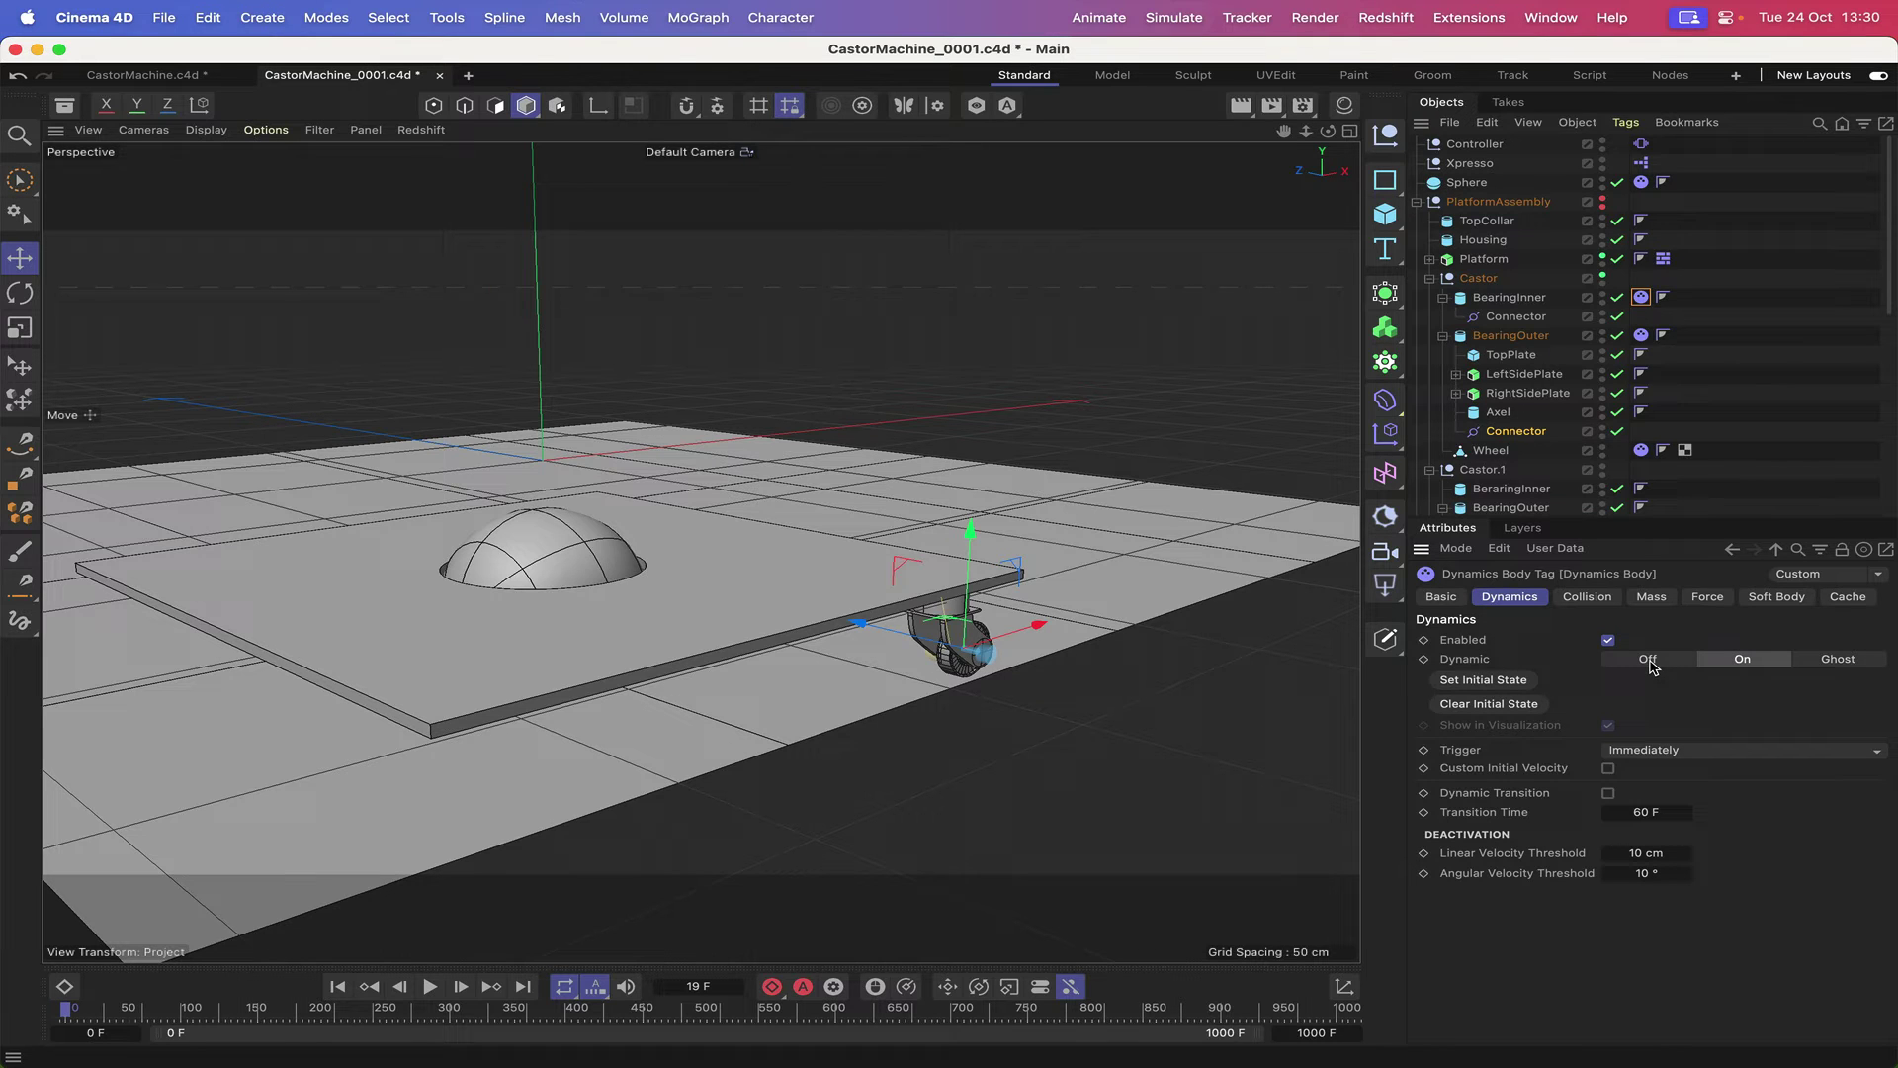
pyautogui.click(1643, 661)
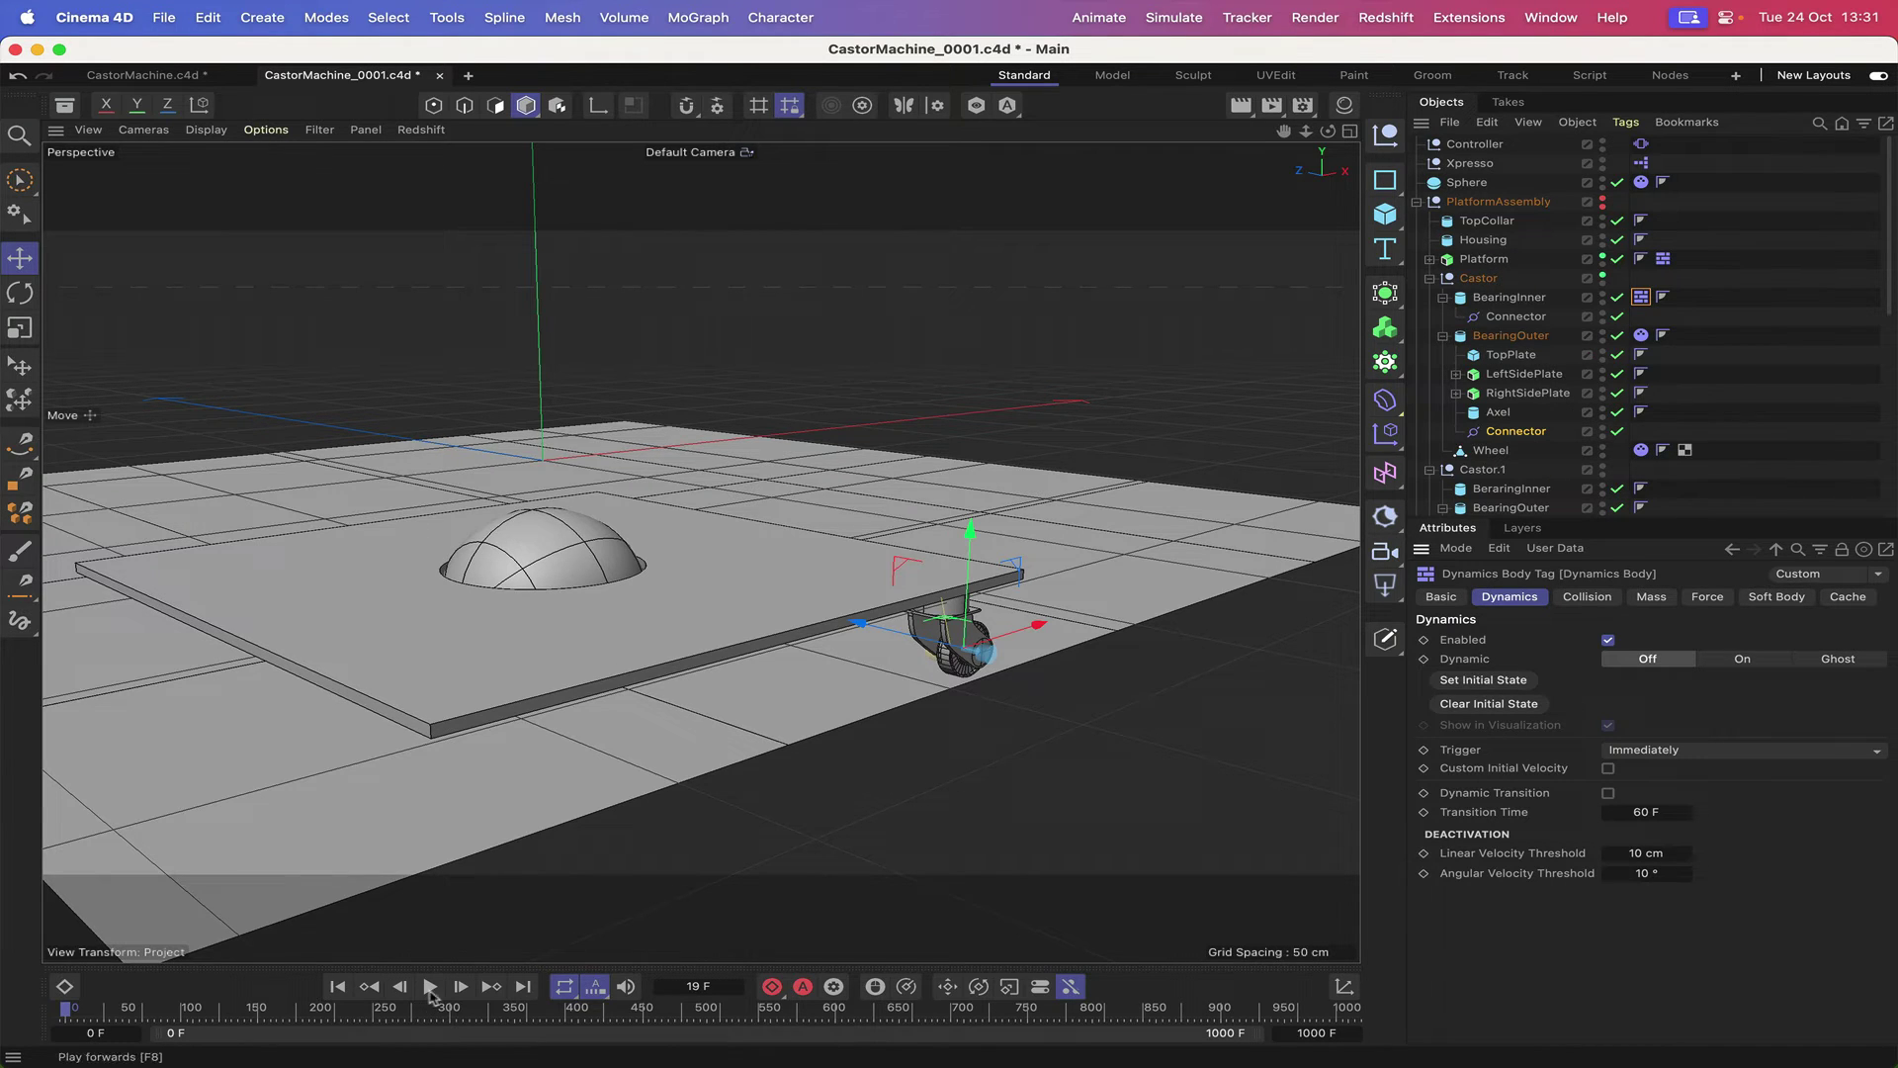
# - Play the simulation in short runs to check the castor's attachment to the platform and return to the start
pyautogui.click(428, 987)
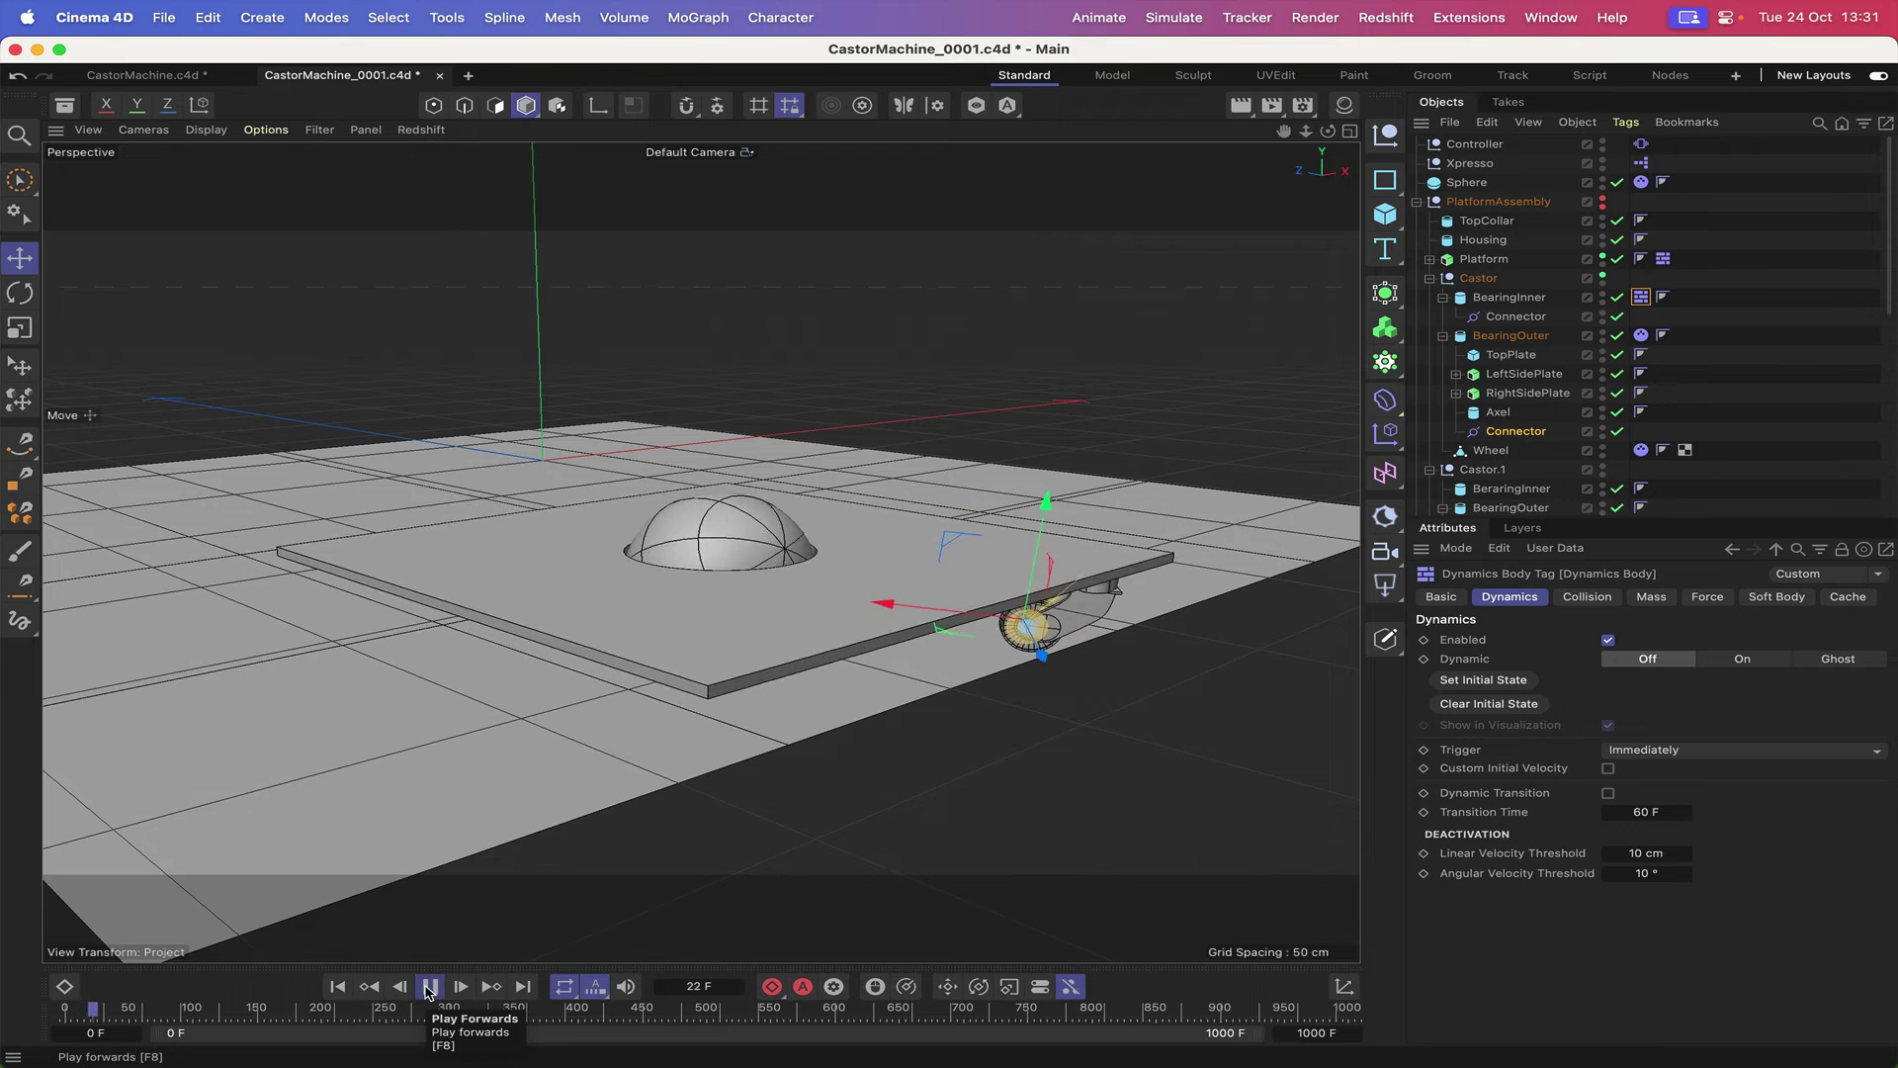
pyautogui.click(428, 987)
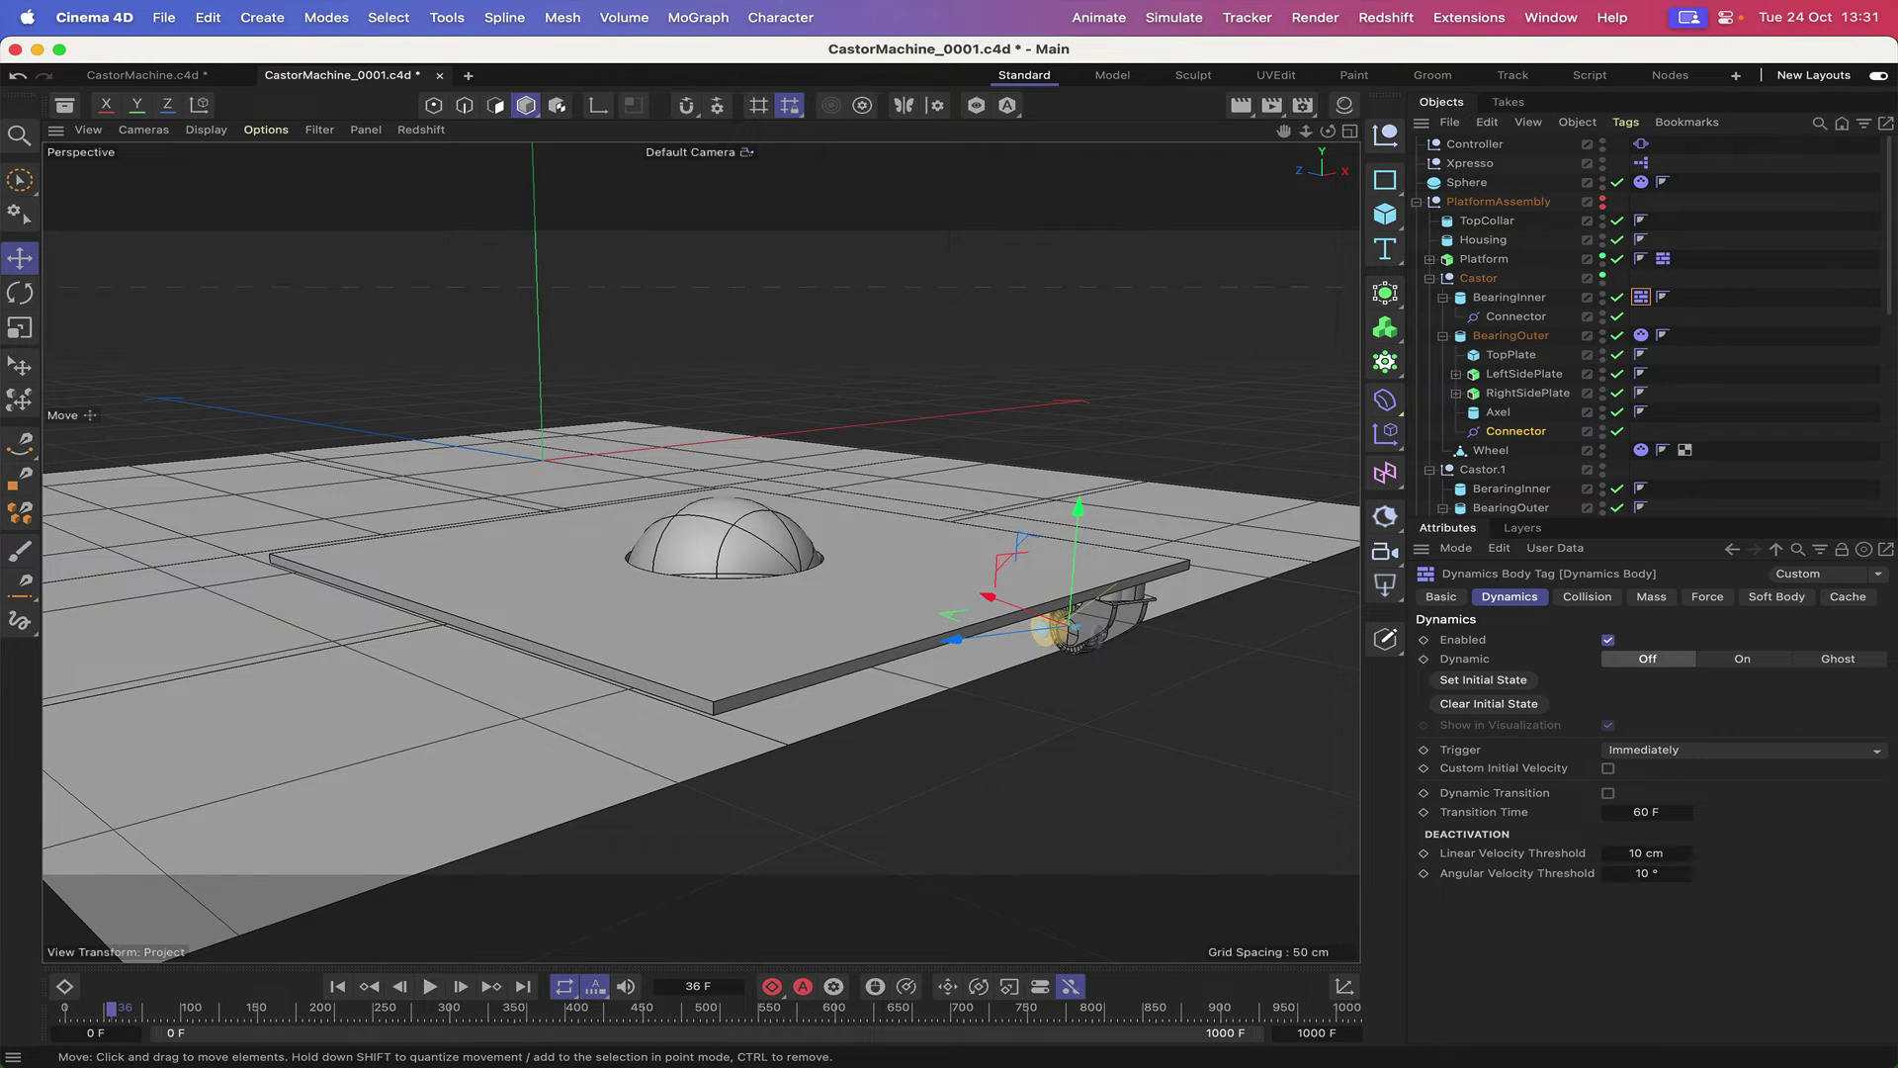
pyautogui.click(430, 987)
pyautogui.click(430, 987)
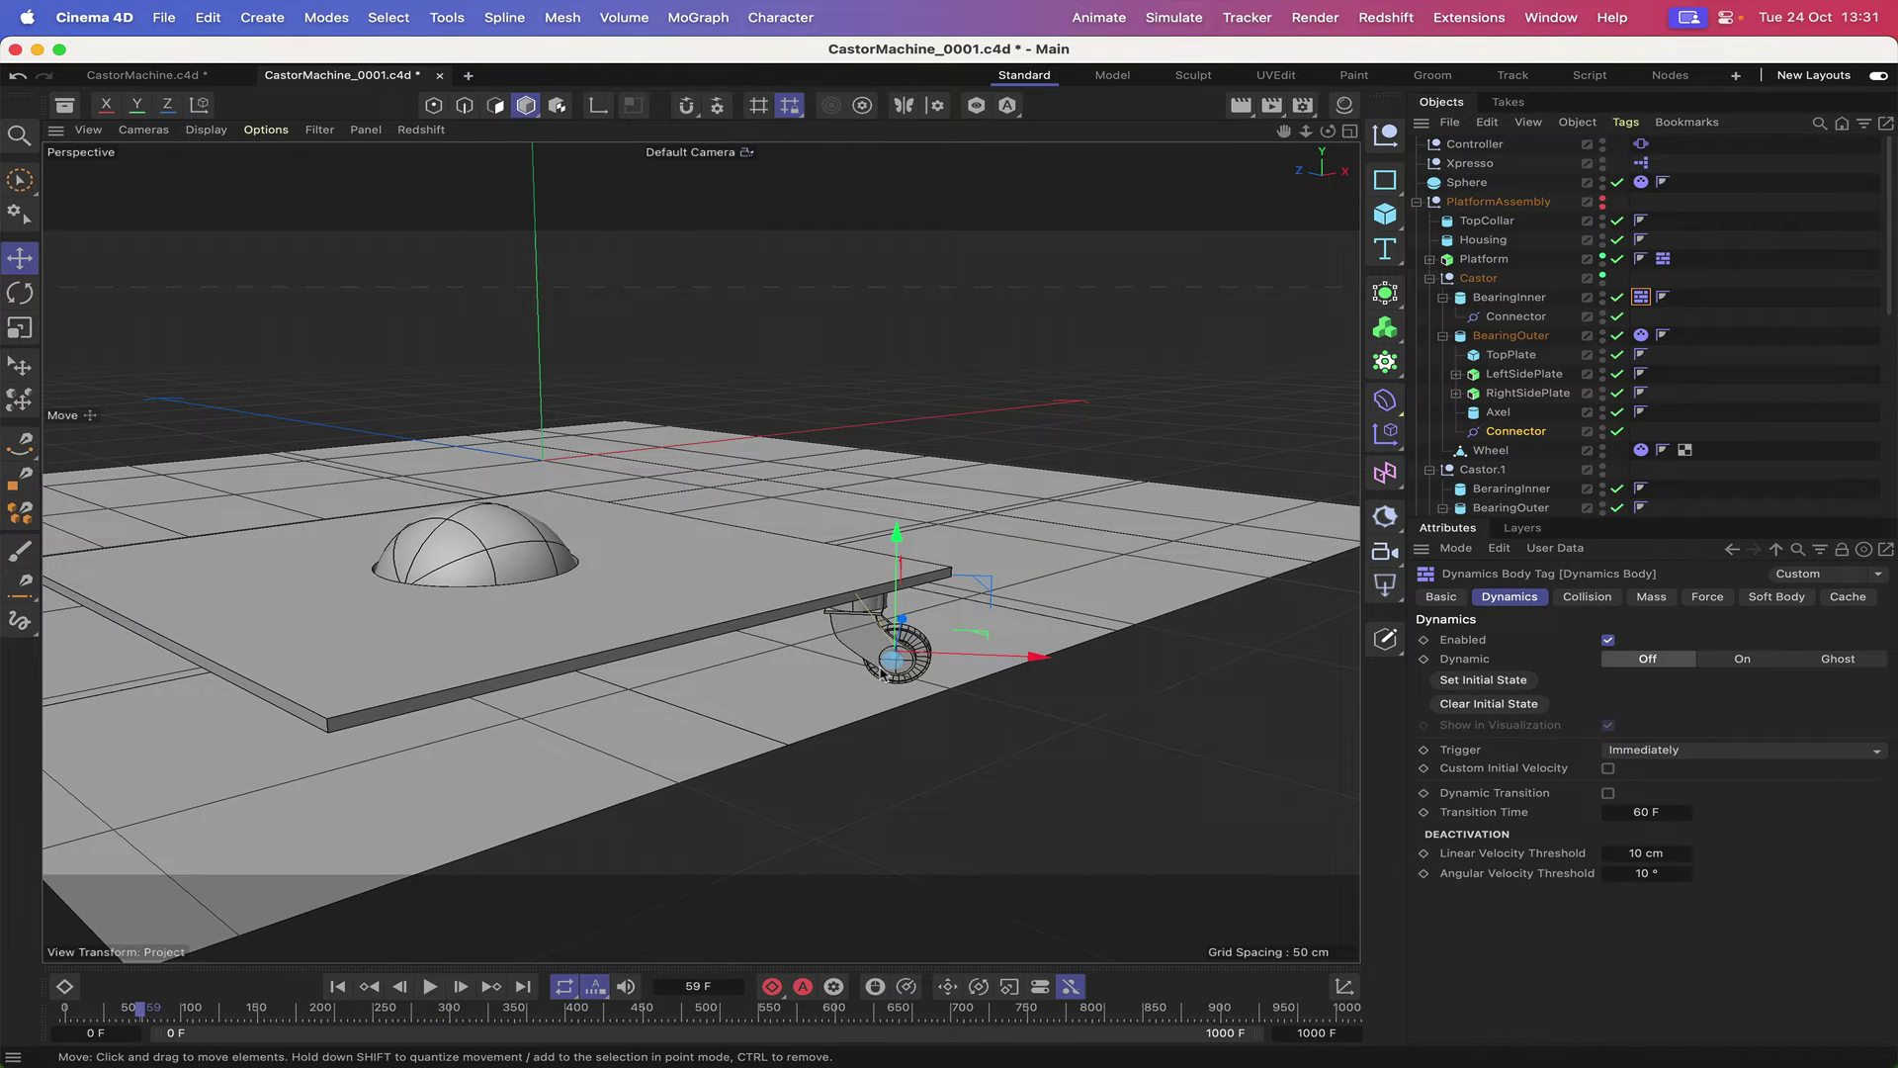
pyautogui.click(337, 987)
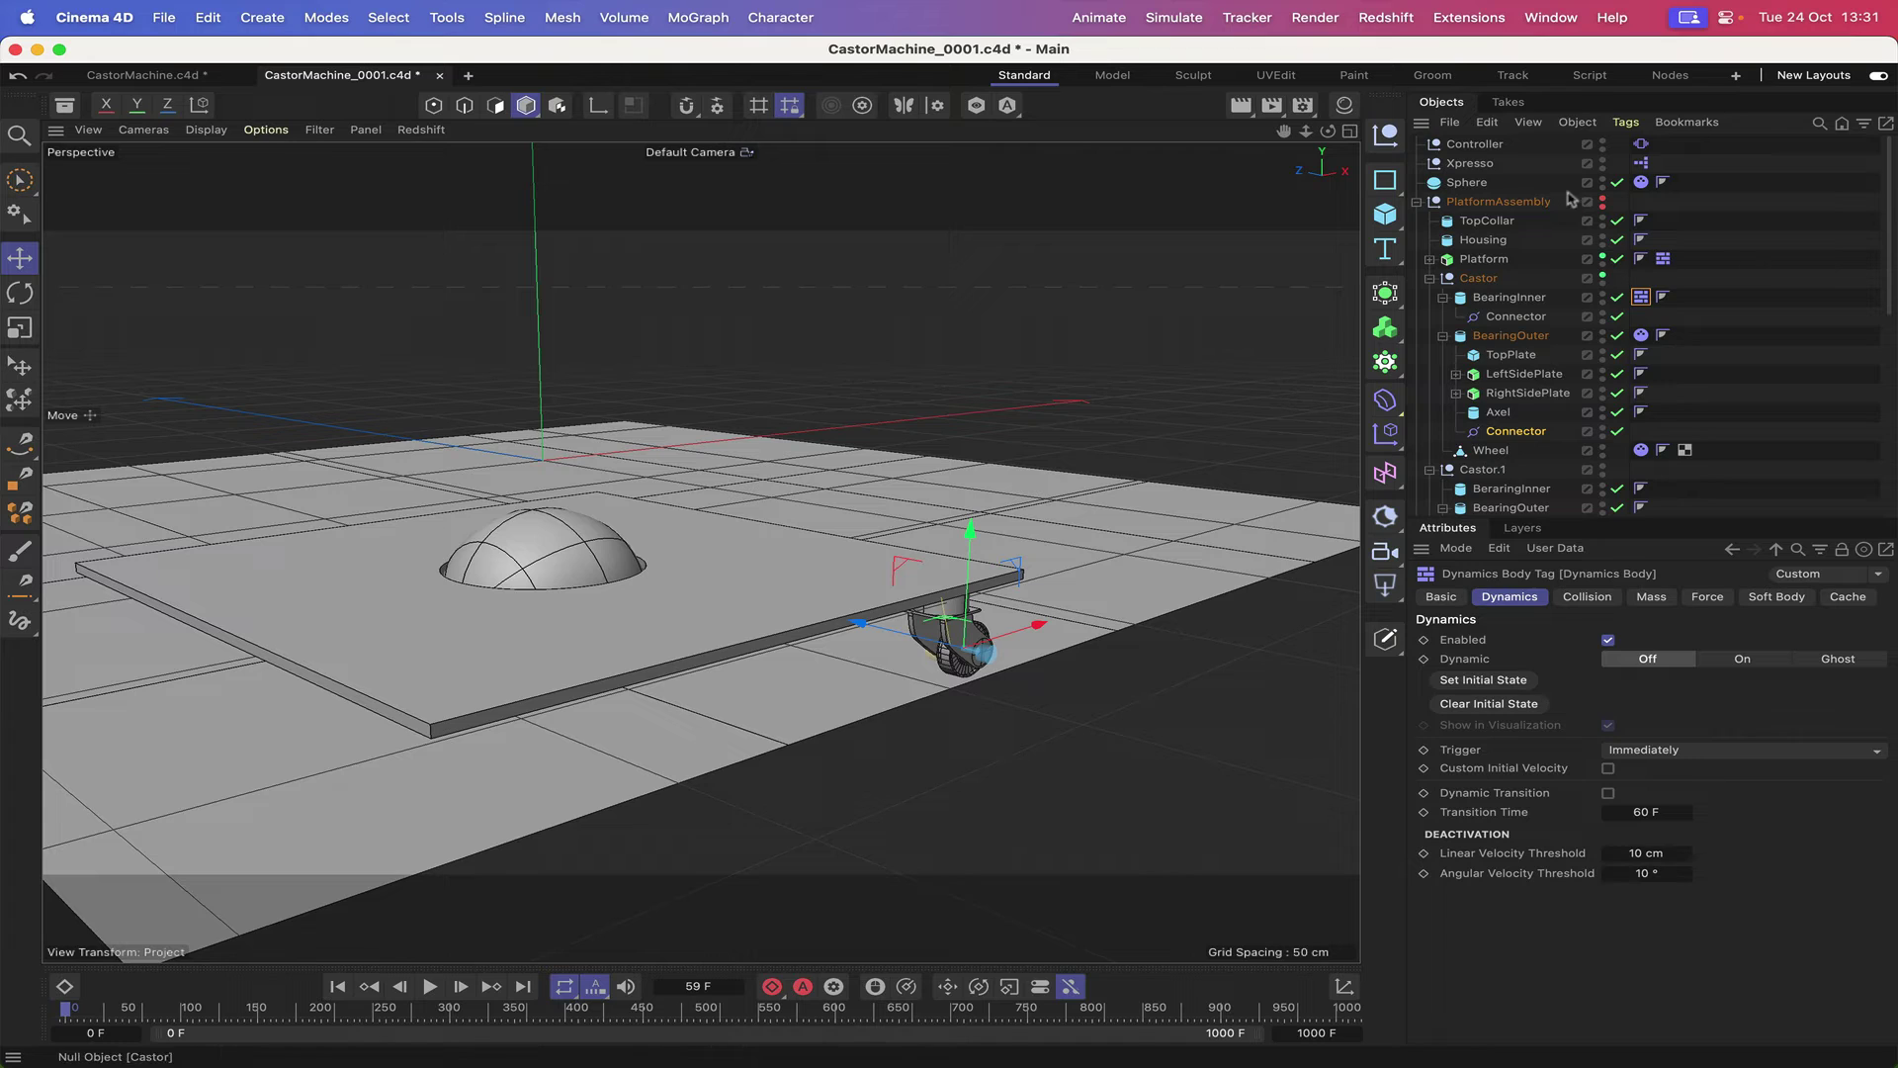
# - Set the priority of the Controller's Vibrate tag to Expression 499
pyautogui.click(1642, 163)
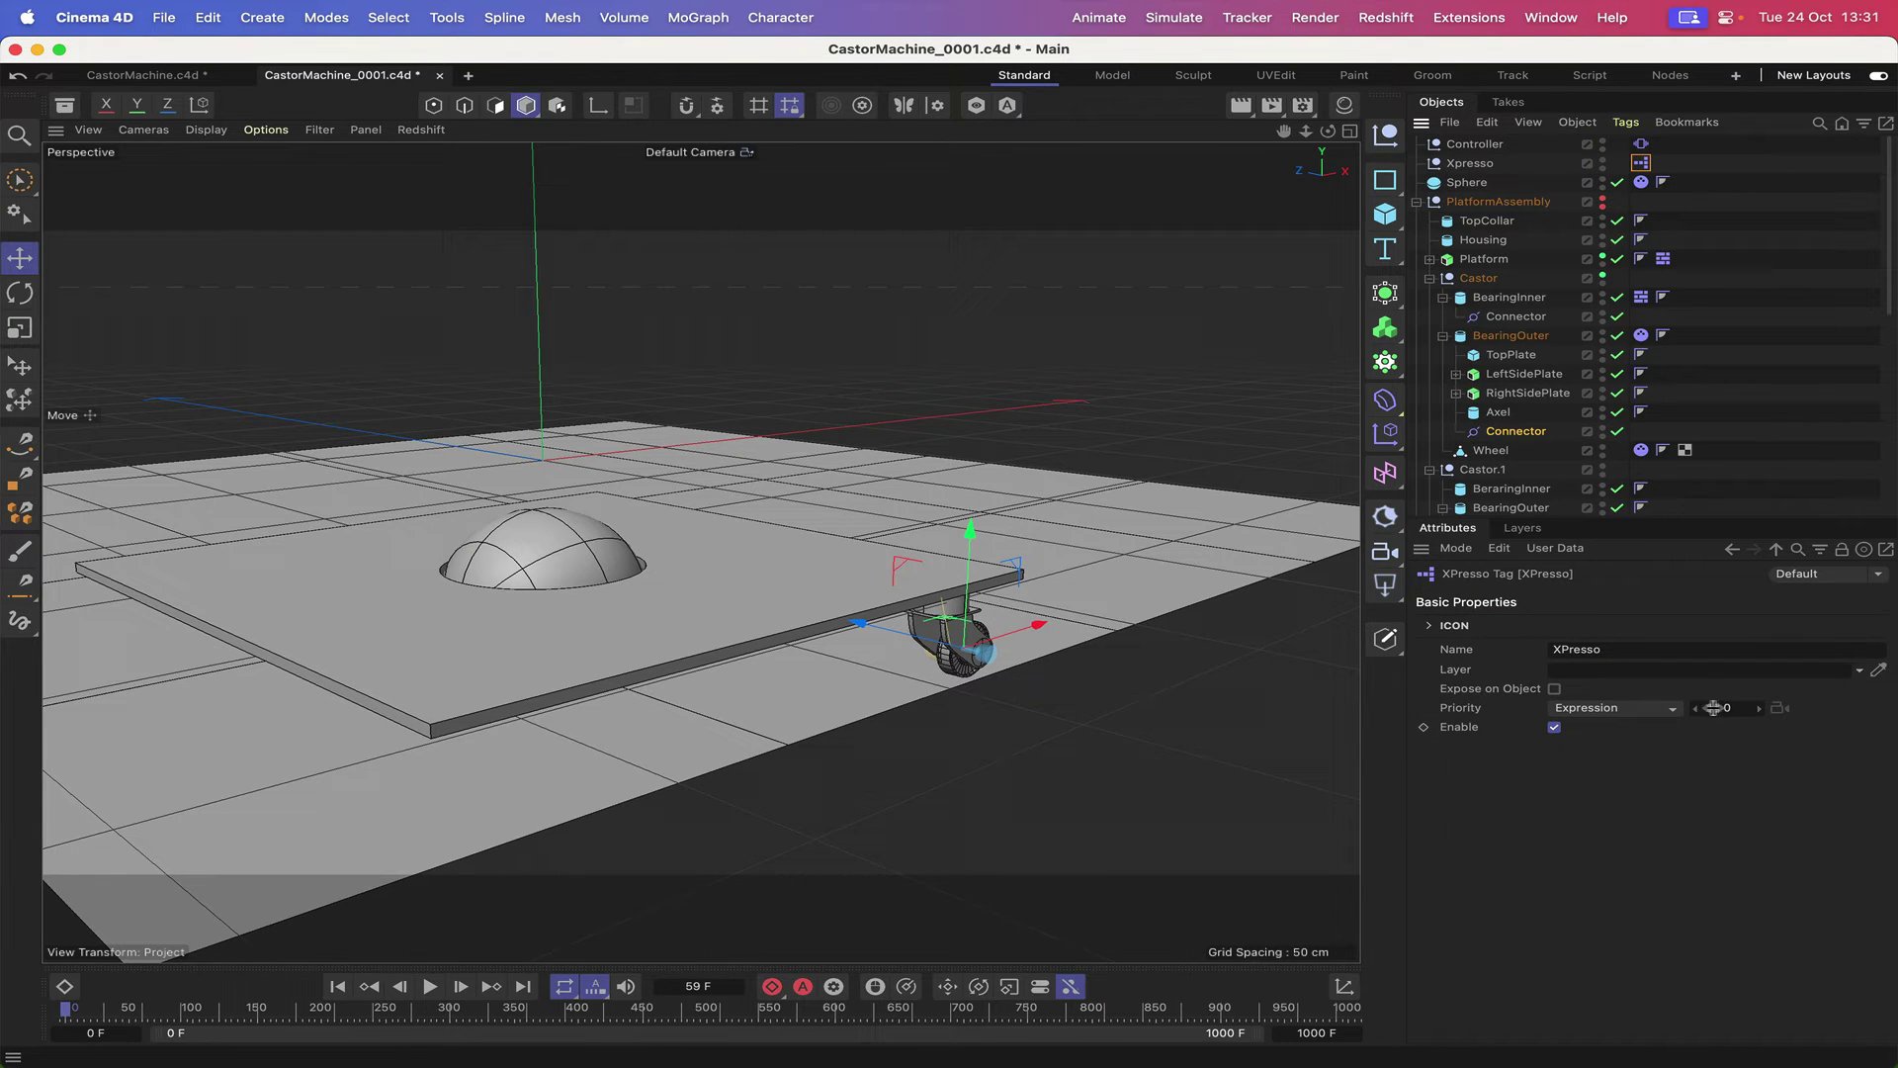
pyautogui.click(1640, 144)
pyautogui.click(1440, 597)
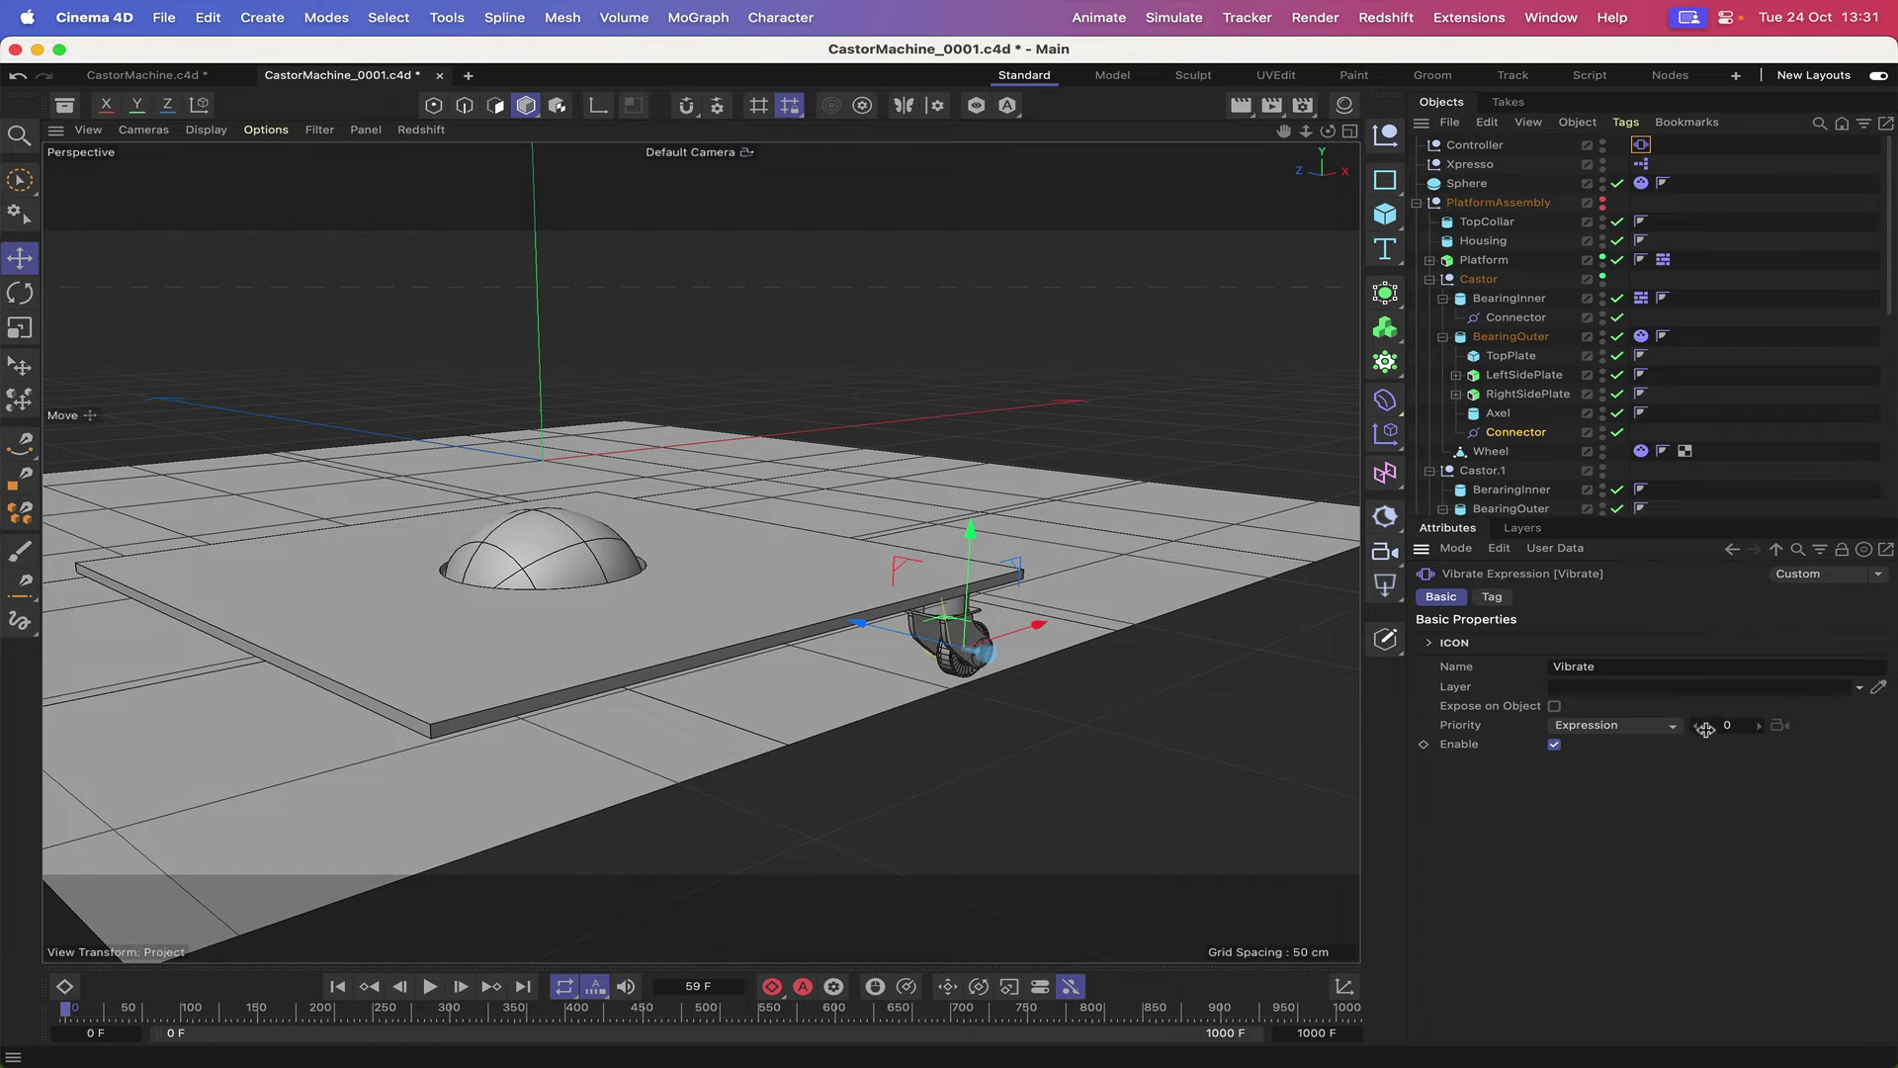
pyautogui.write('499')
# - Play the simulation to check the castor's motion with the Wheel selected, and return to the first frame
pyautogui.click(430, 986)
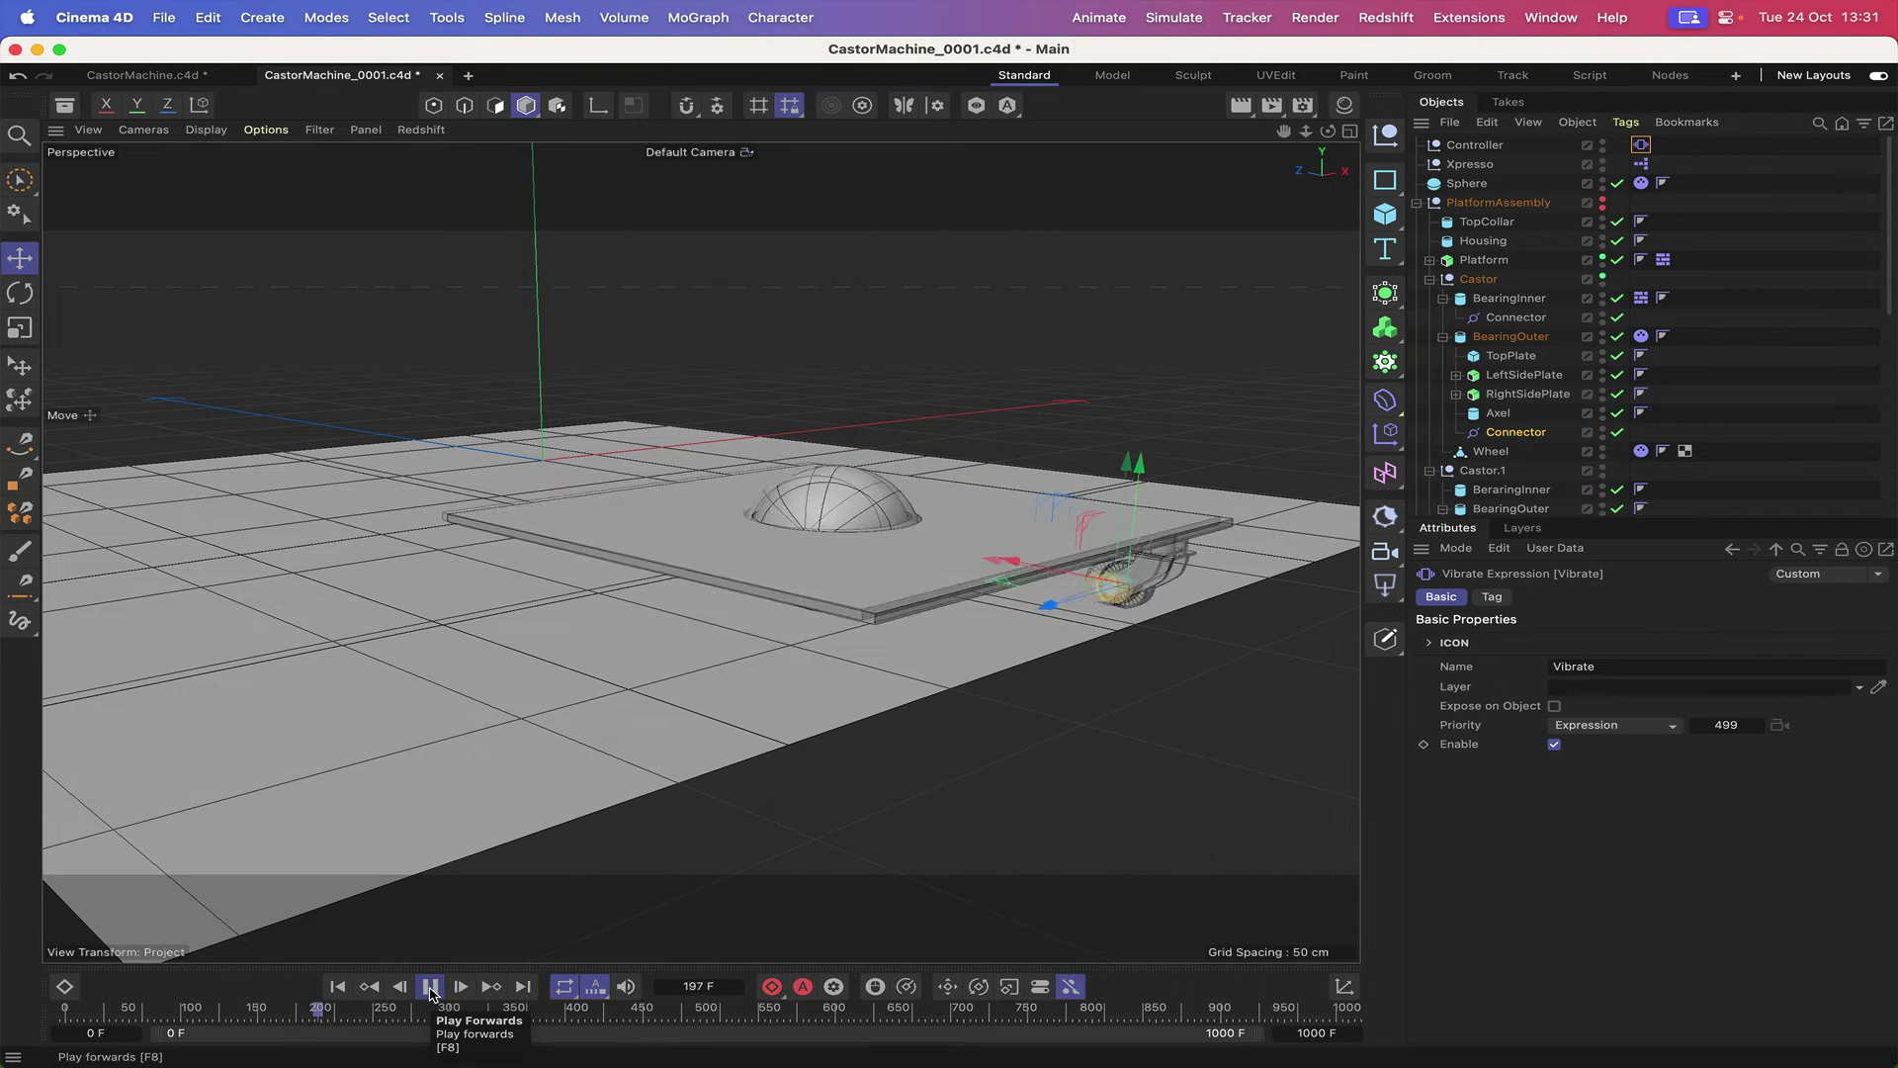
pyautogui.click(430, 987)
pyautogui.click(1508, 451)
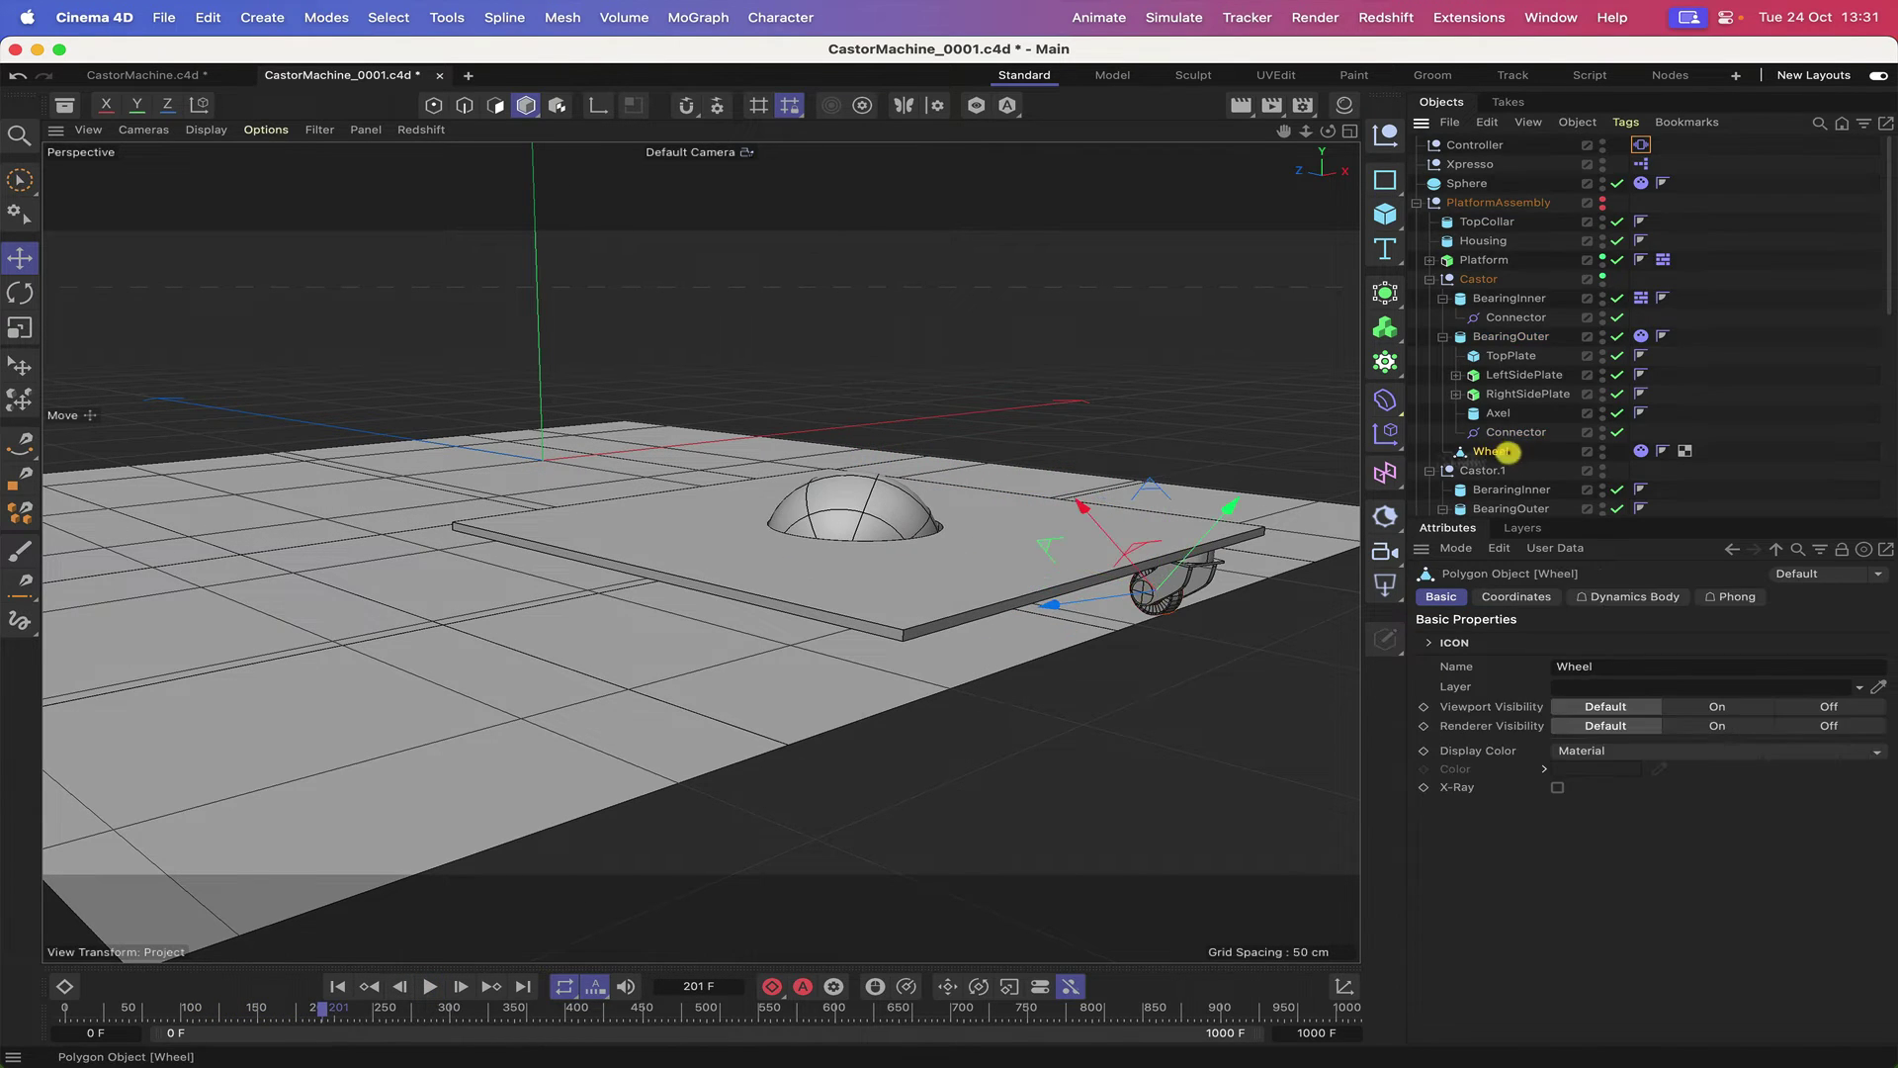
pyautogui.click(430, 987)
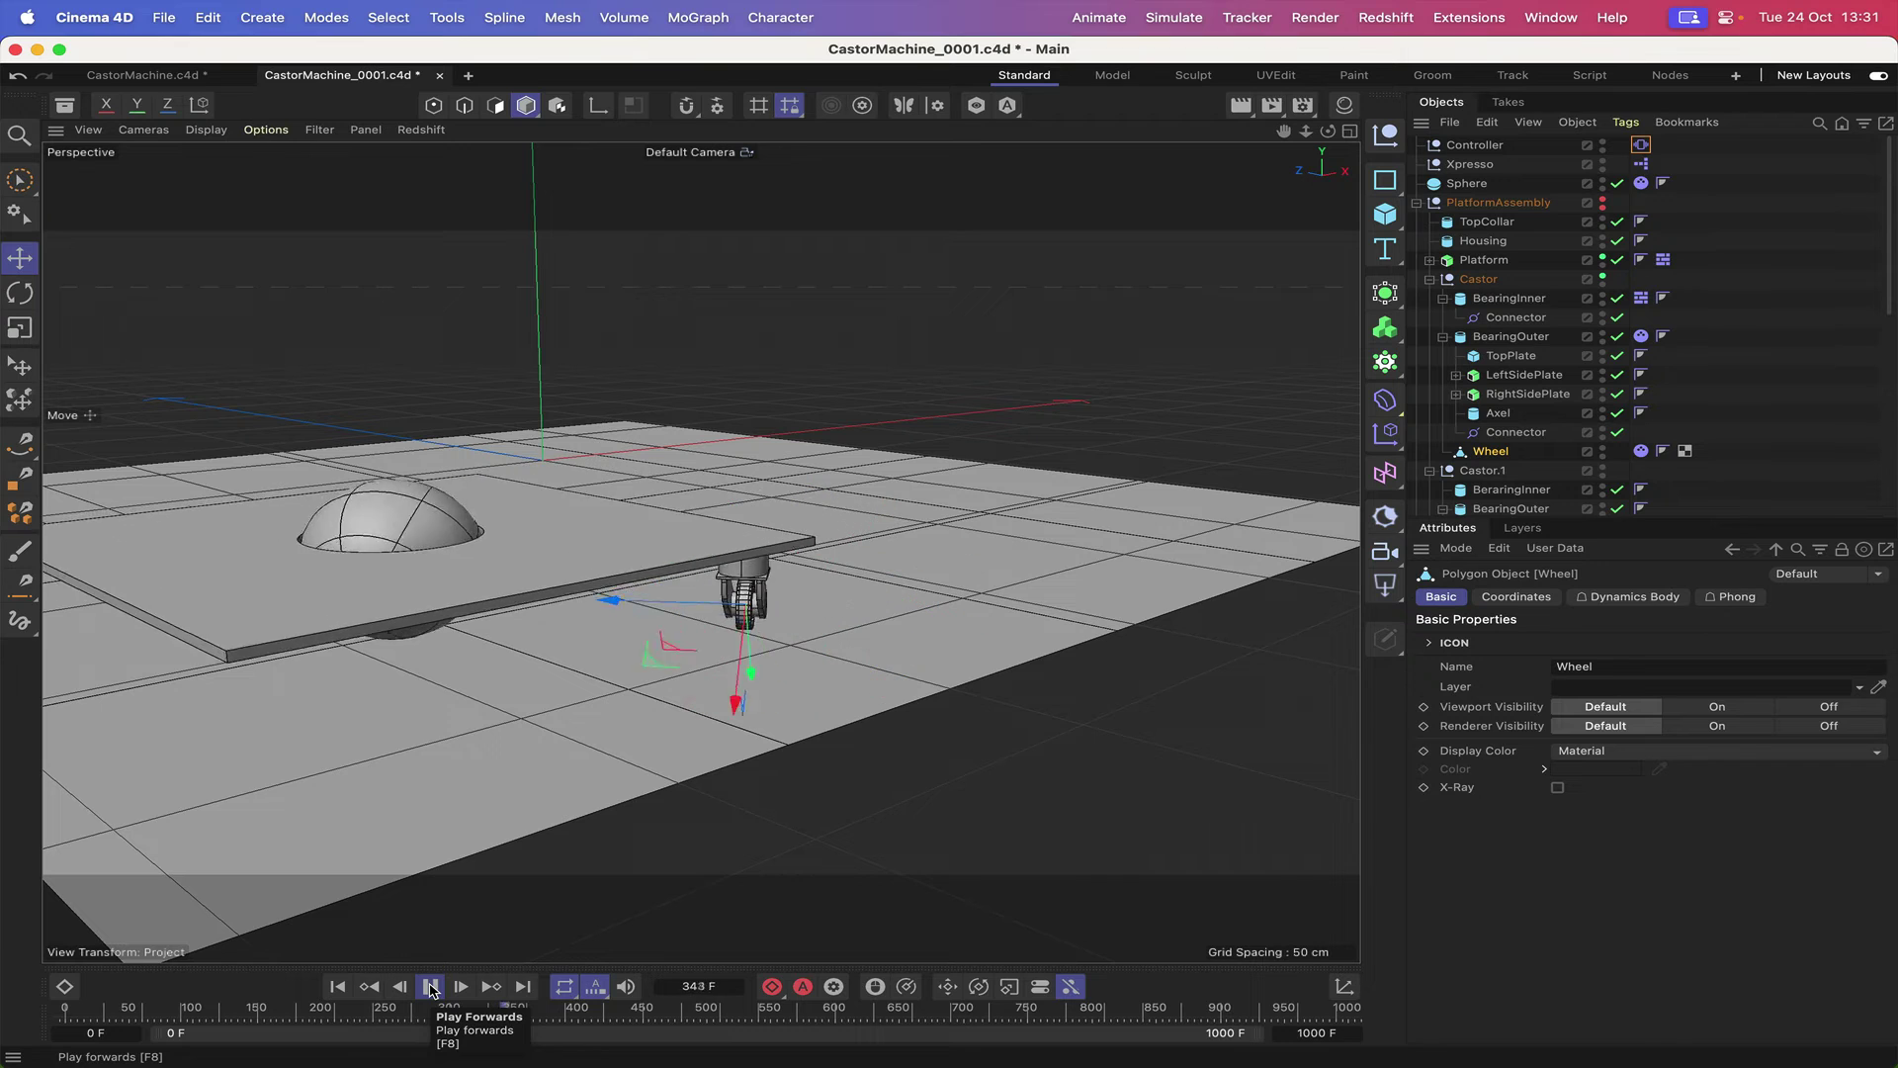
pyautogui.click(430, 987)
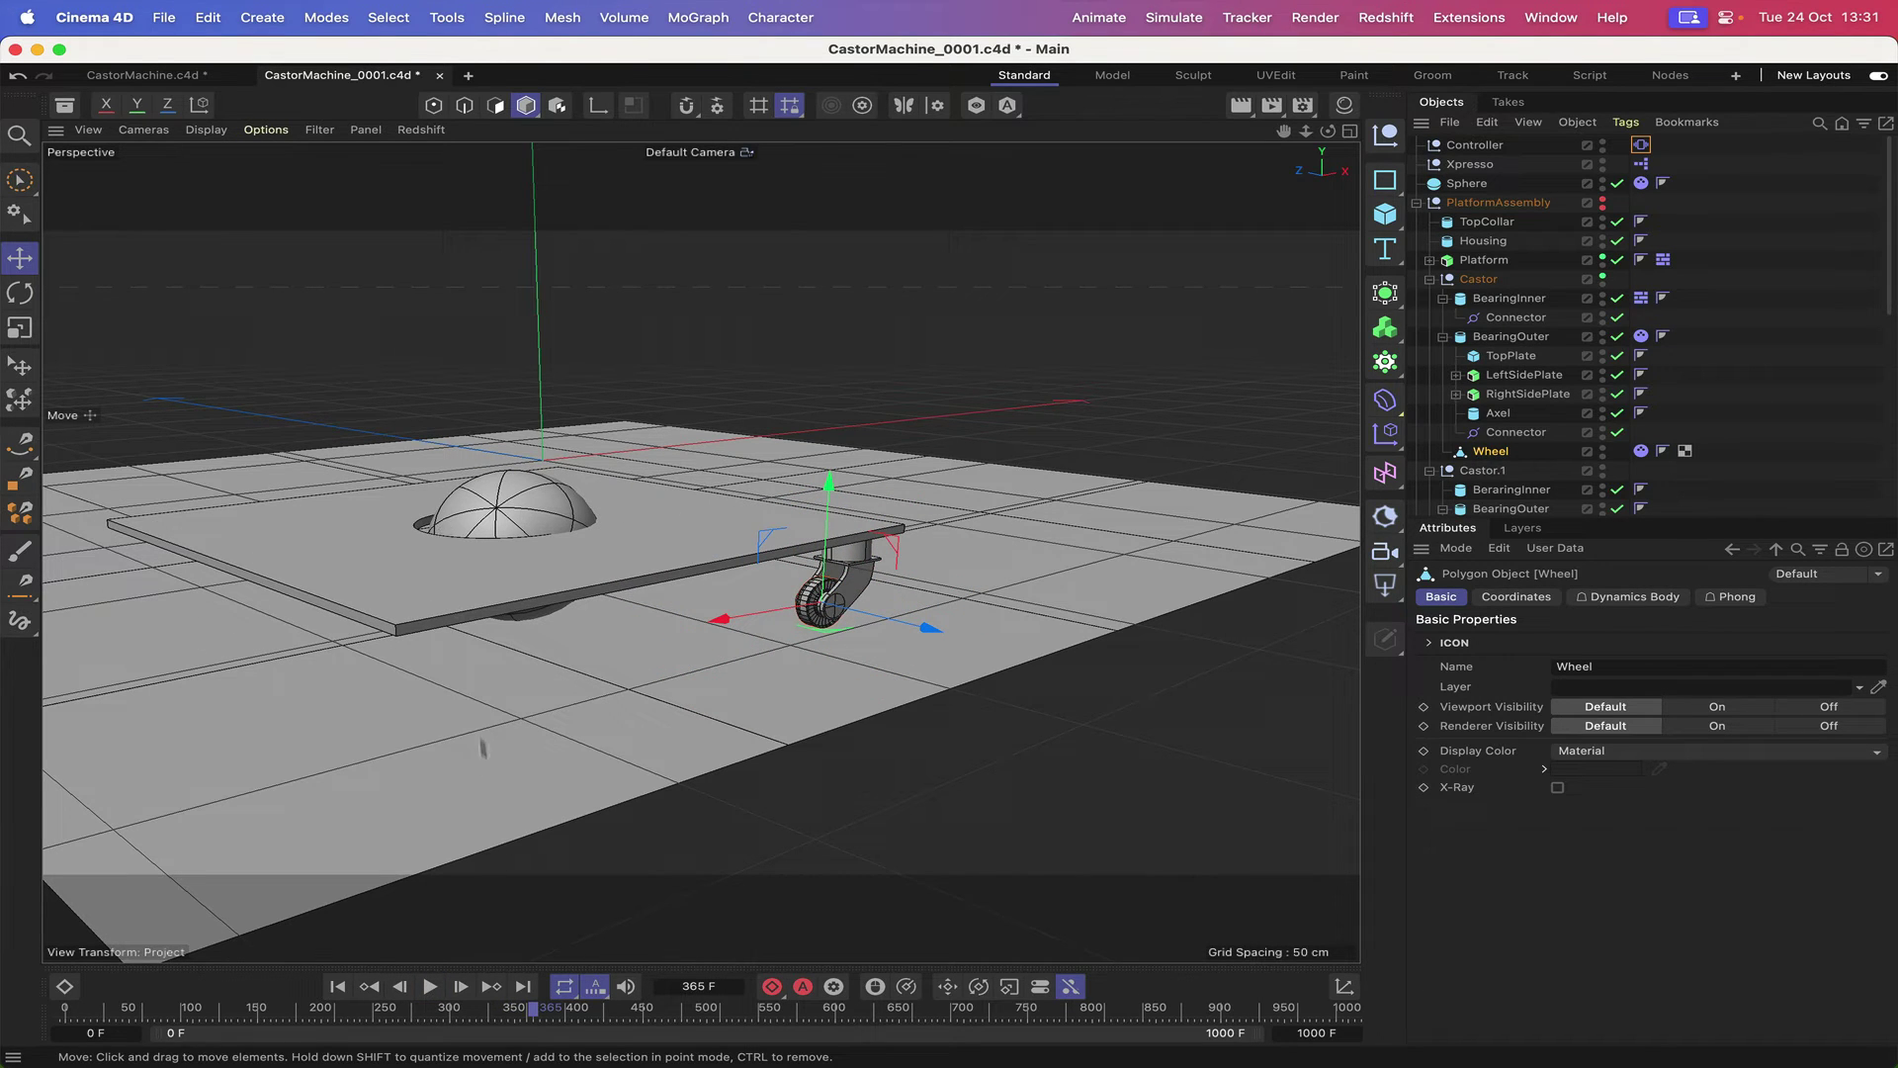
pyautogui.click(337, 987)
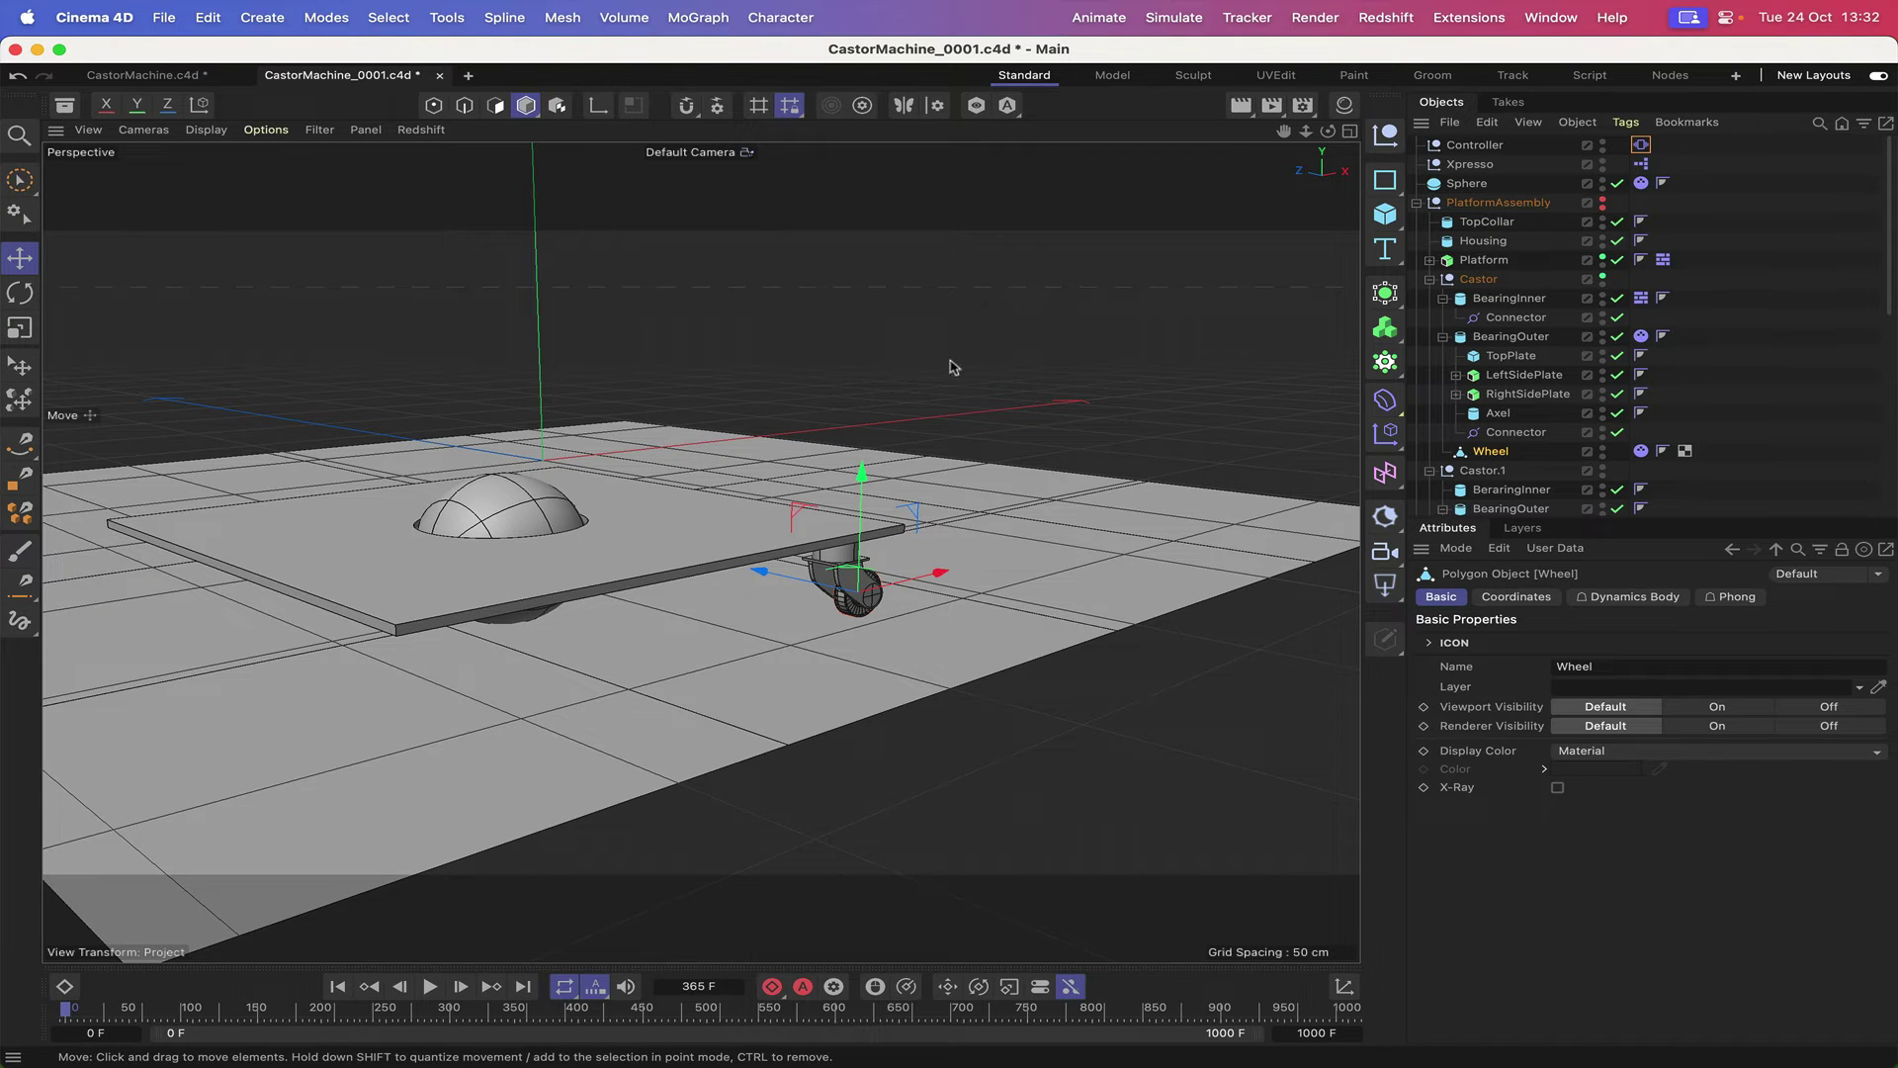
# - Set the Vibrate tag's priority to 0 and play the simulation to compare the castor's behaviour
pyautogui.click(1641, 145)
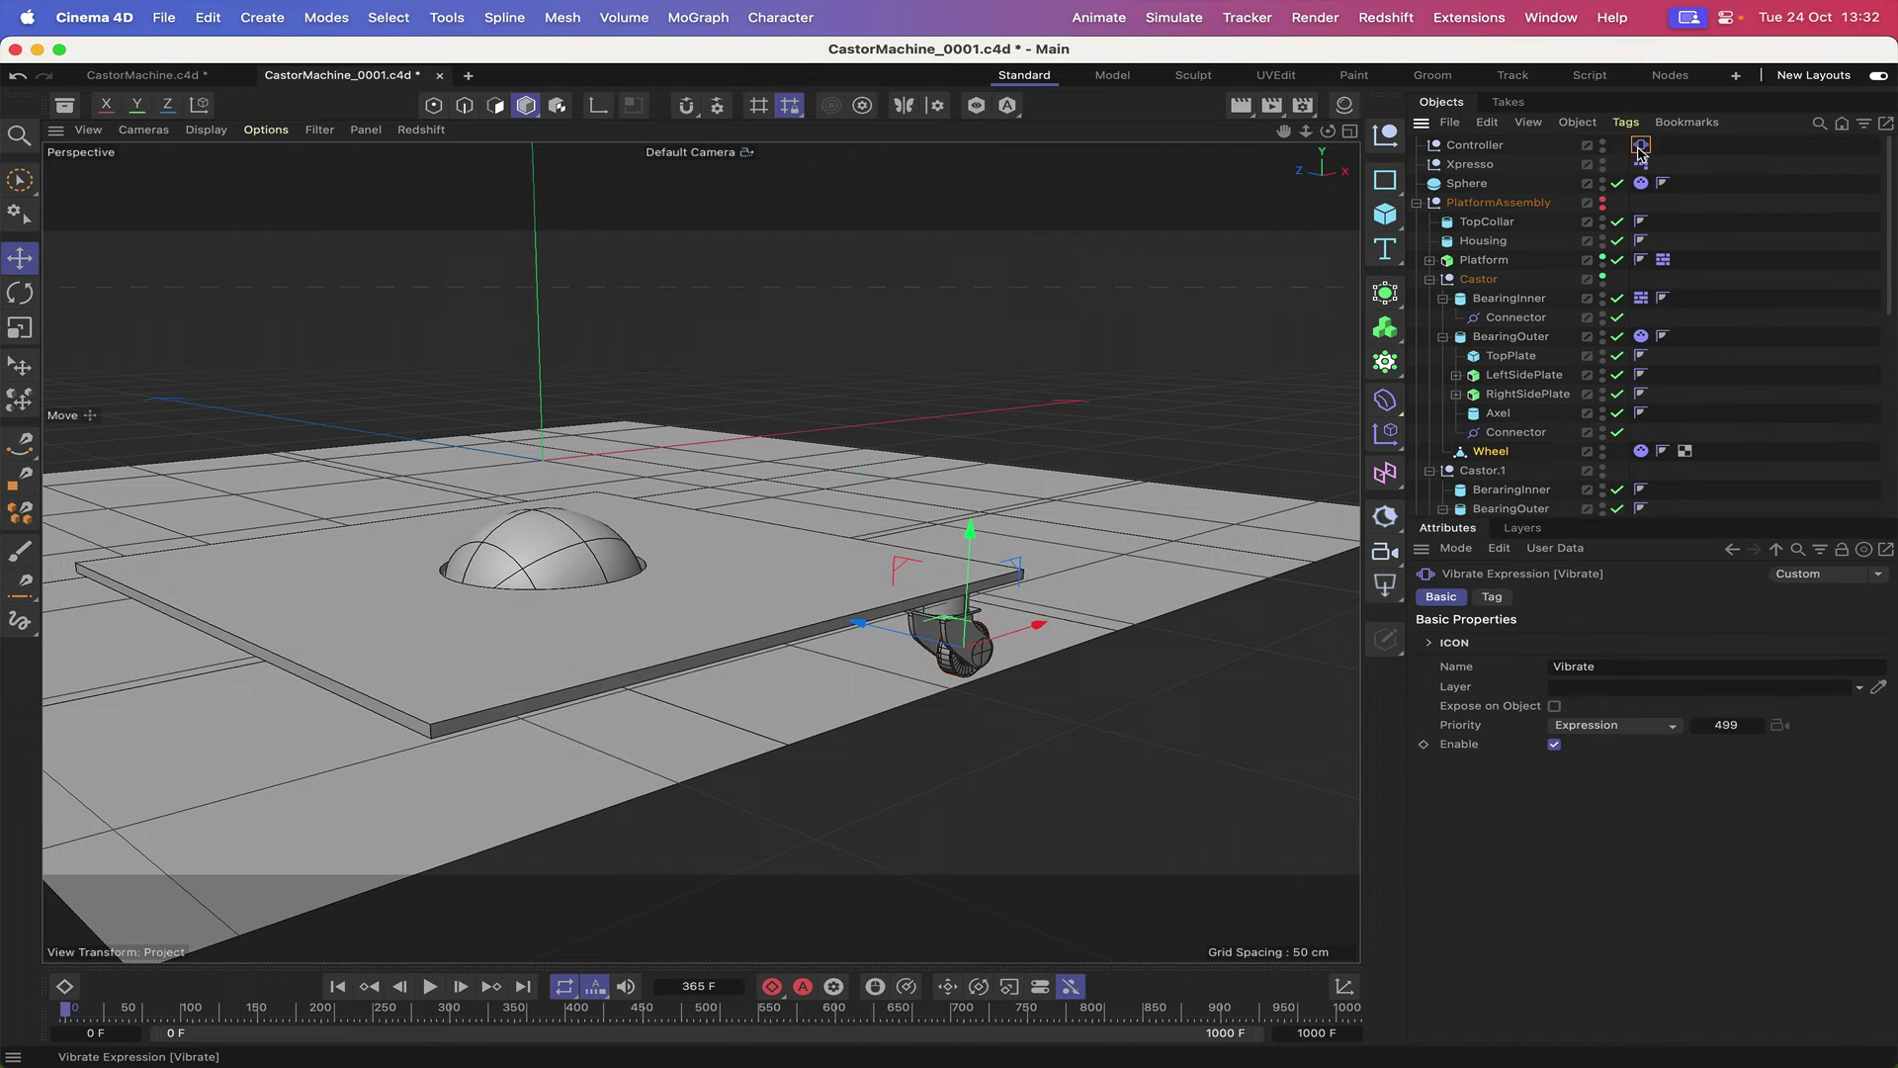
pyautogui.doubleClick(1727, 725)
pyautogui.write('0')
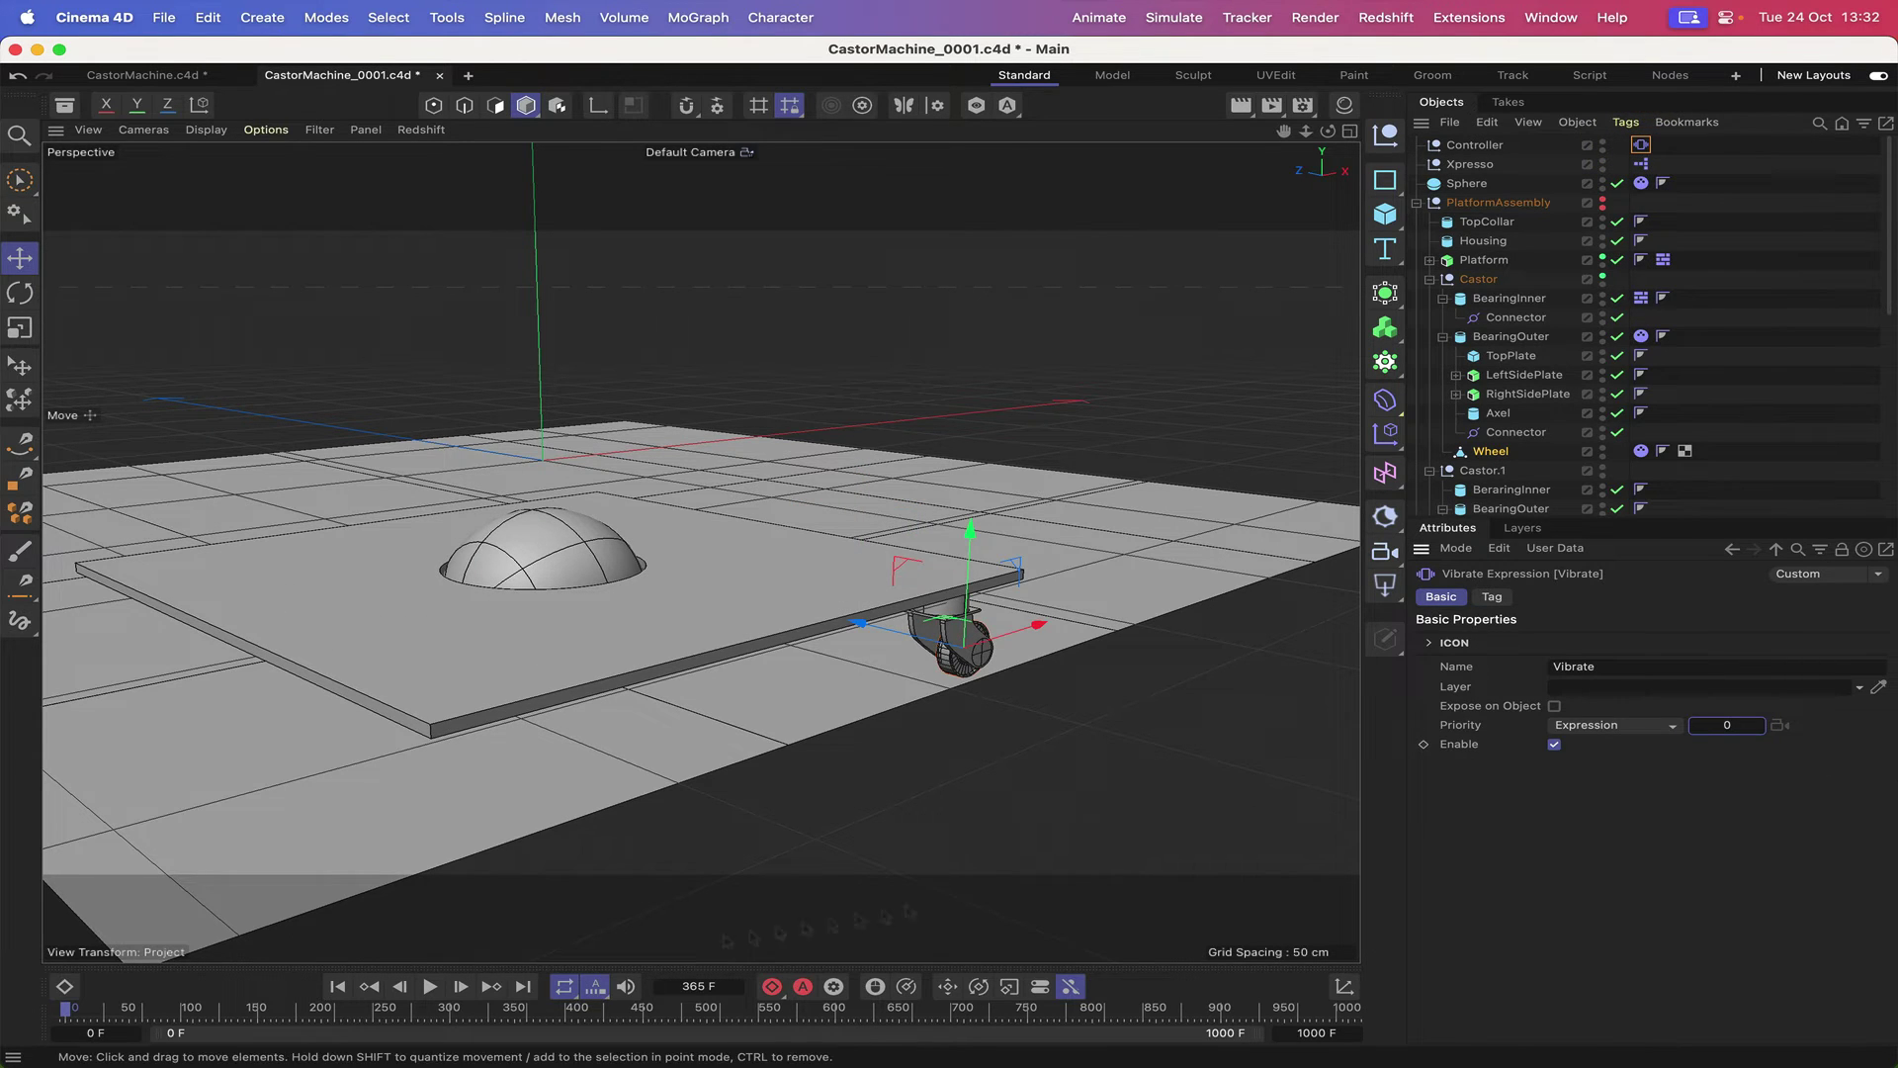
pyautogui.click(431, 987)
pyautogui.click(432, 987)
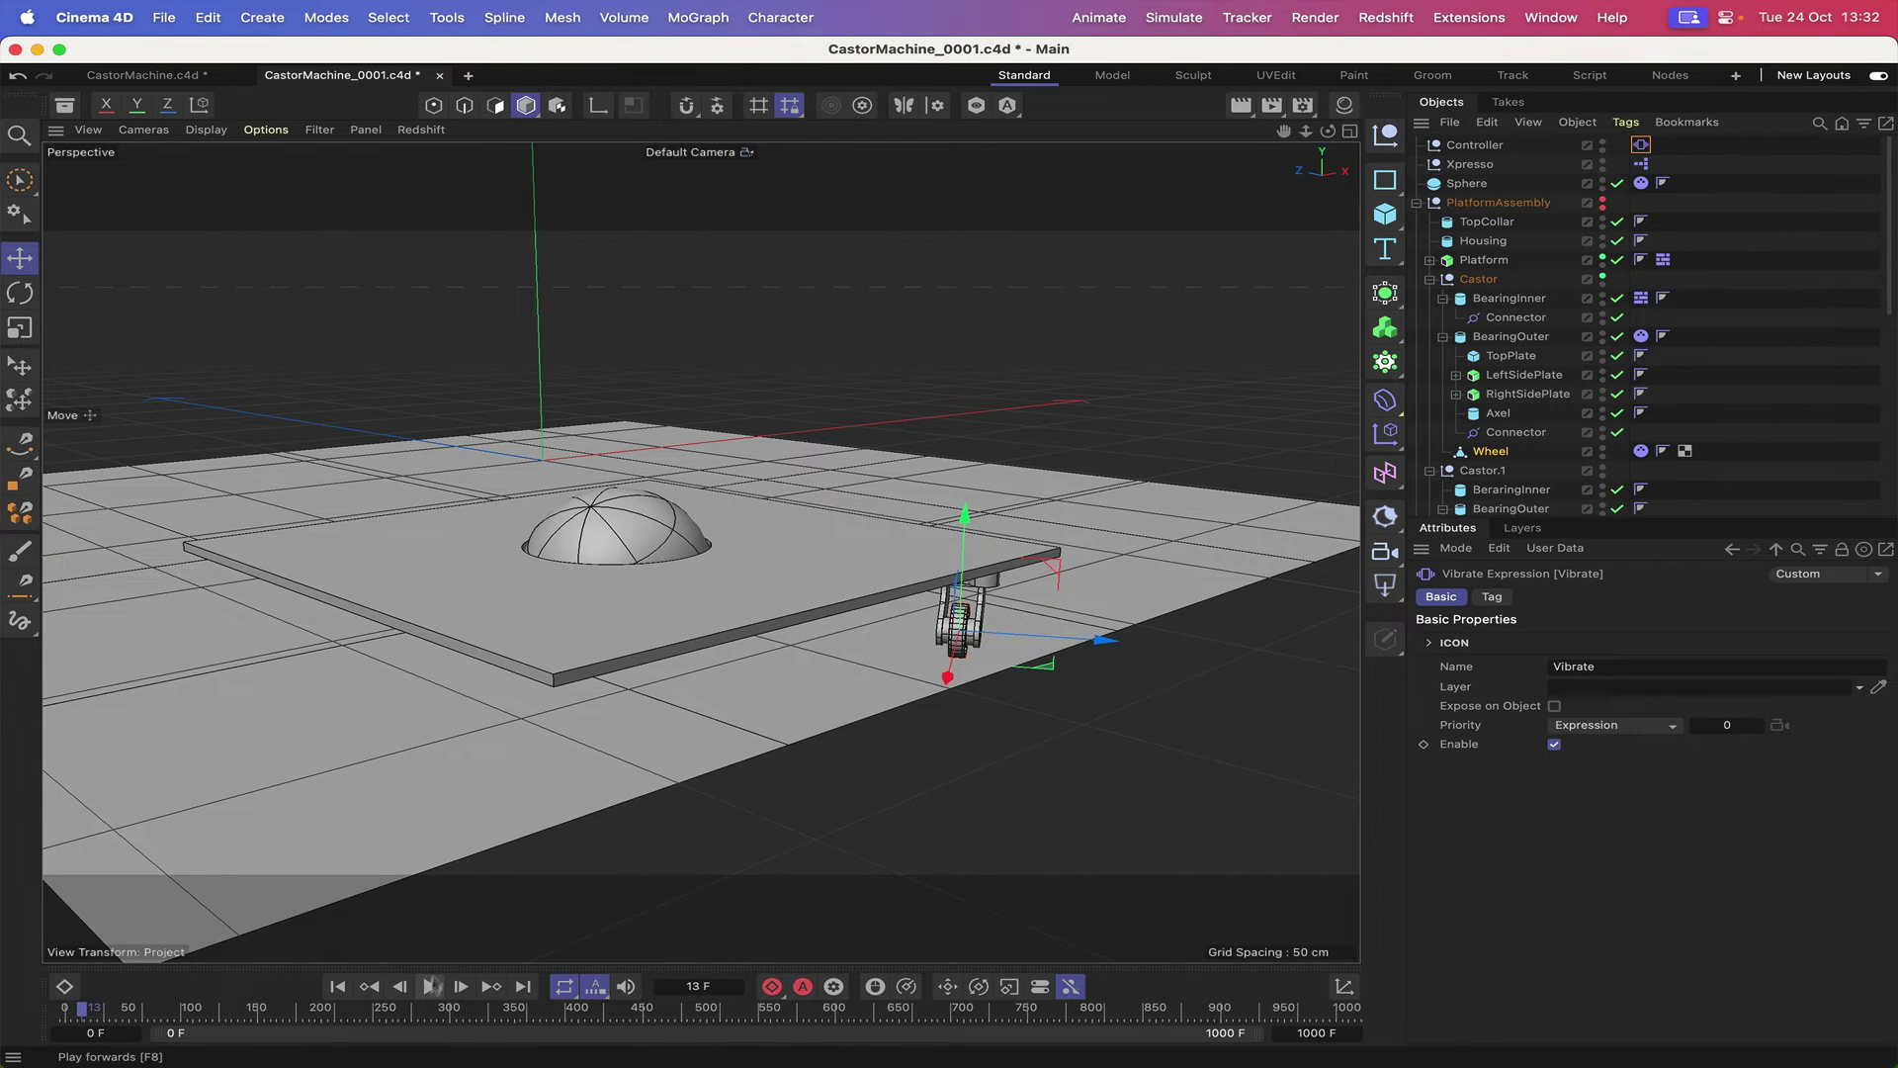
pyautogui.click(430, 987)
pyautogui.click(430, 987)
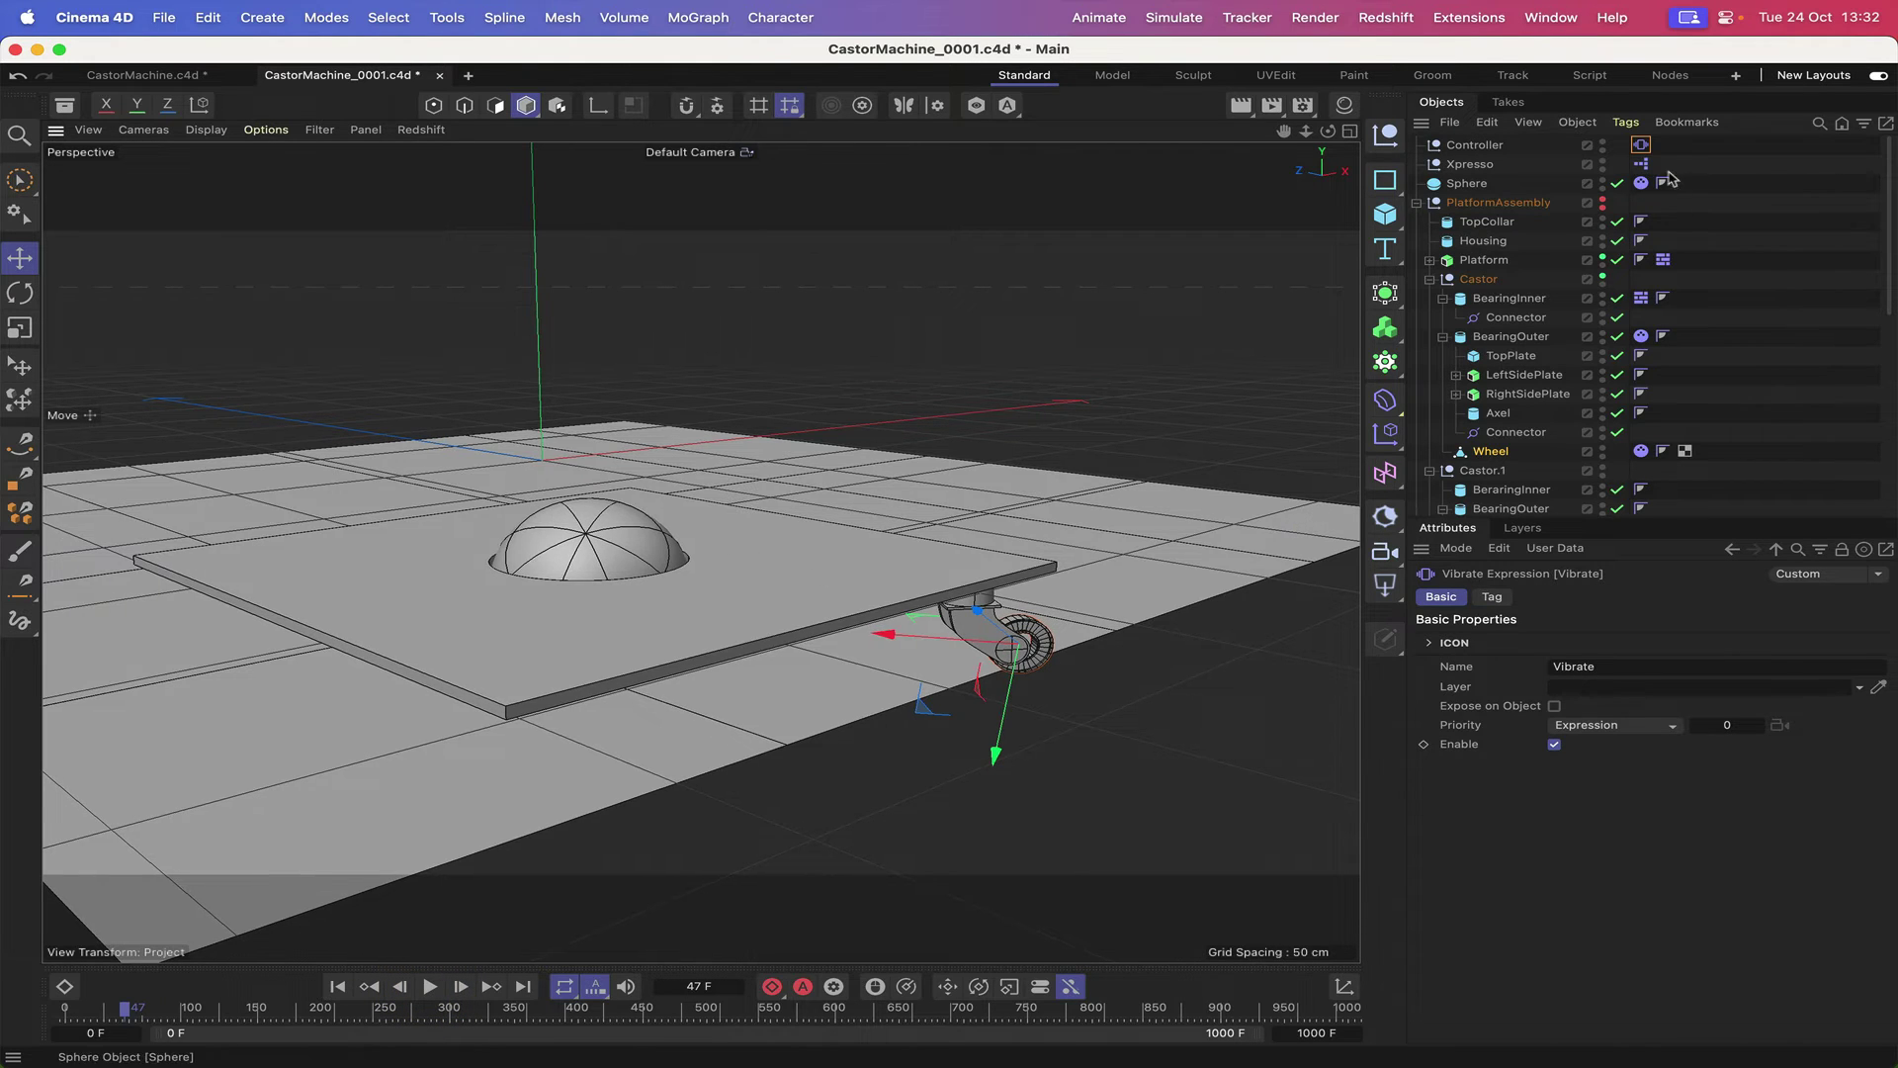
# - Set the Vibrate tag's priority to 499, replay the simulation and return to the first frame
pyautogui.click(1738, 725)
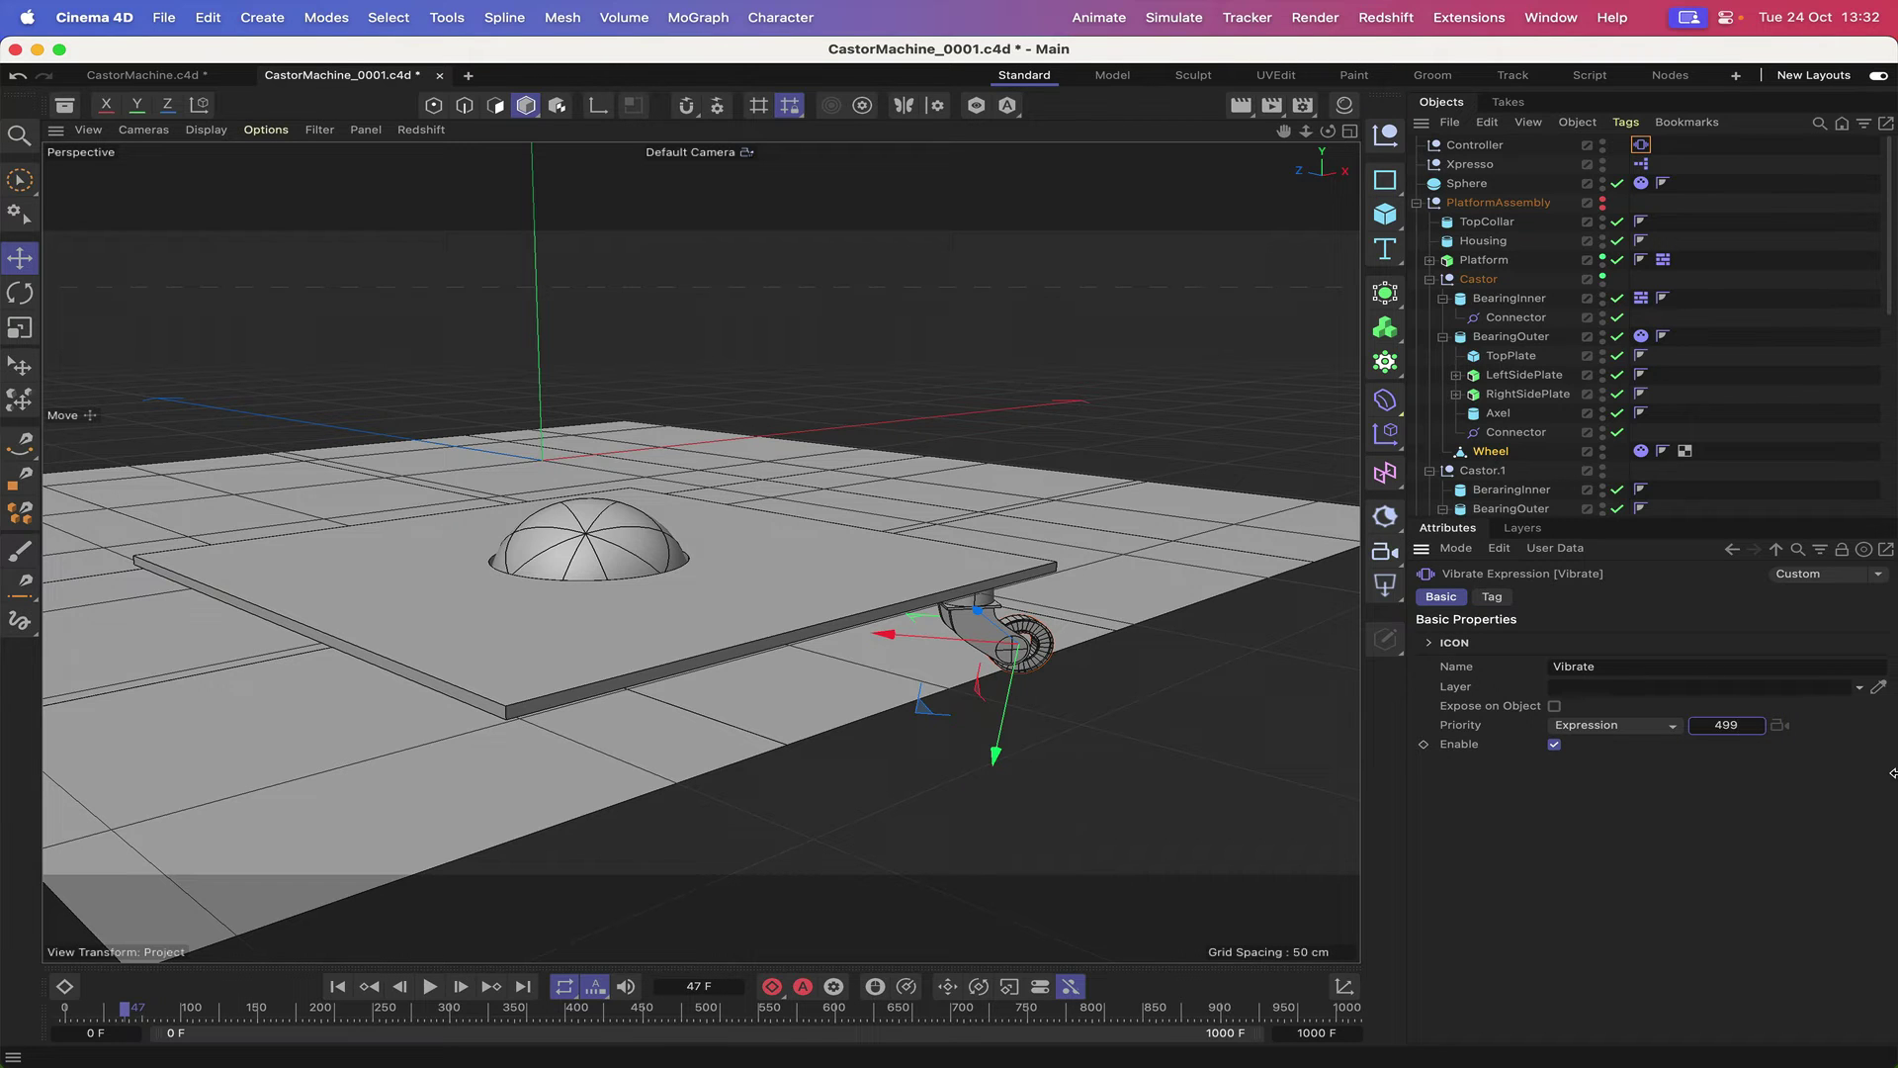
pyautogui.click(337, 985)
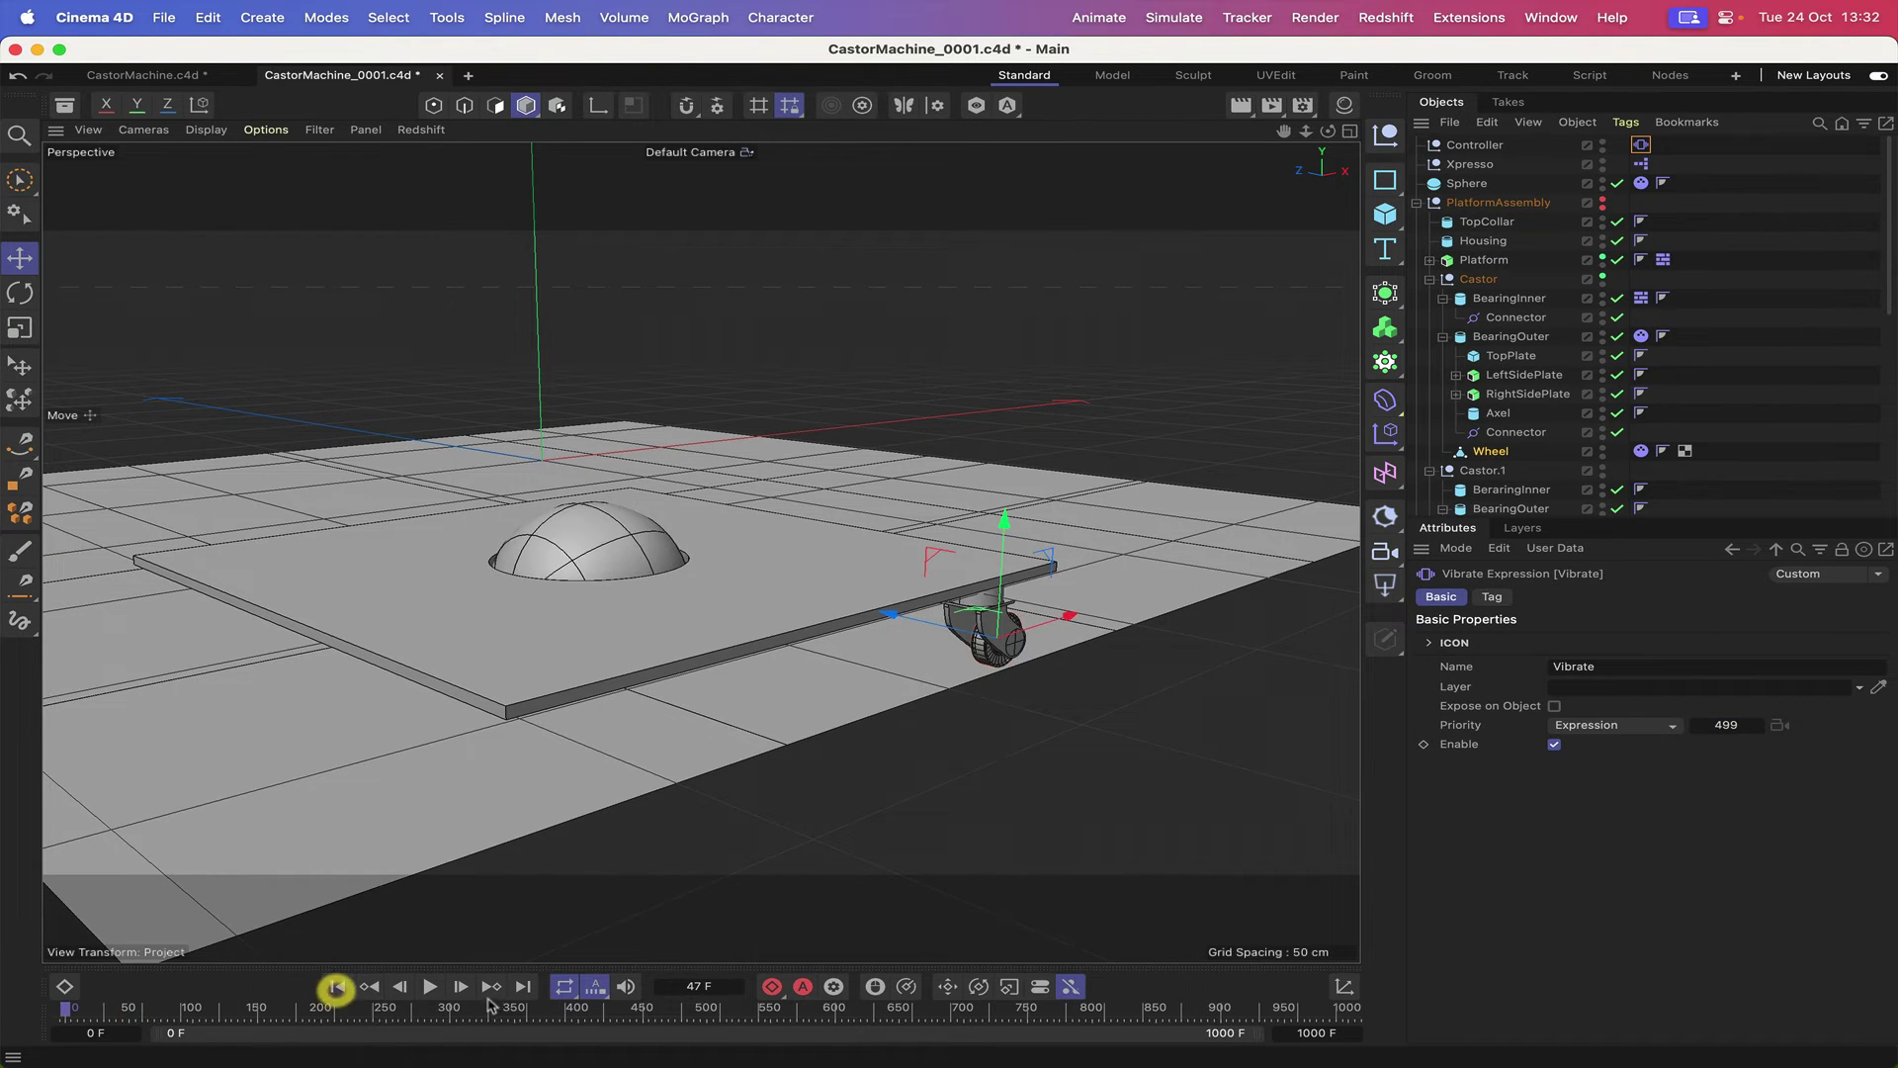
pyautogui.click(431, 988)
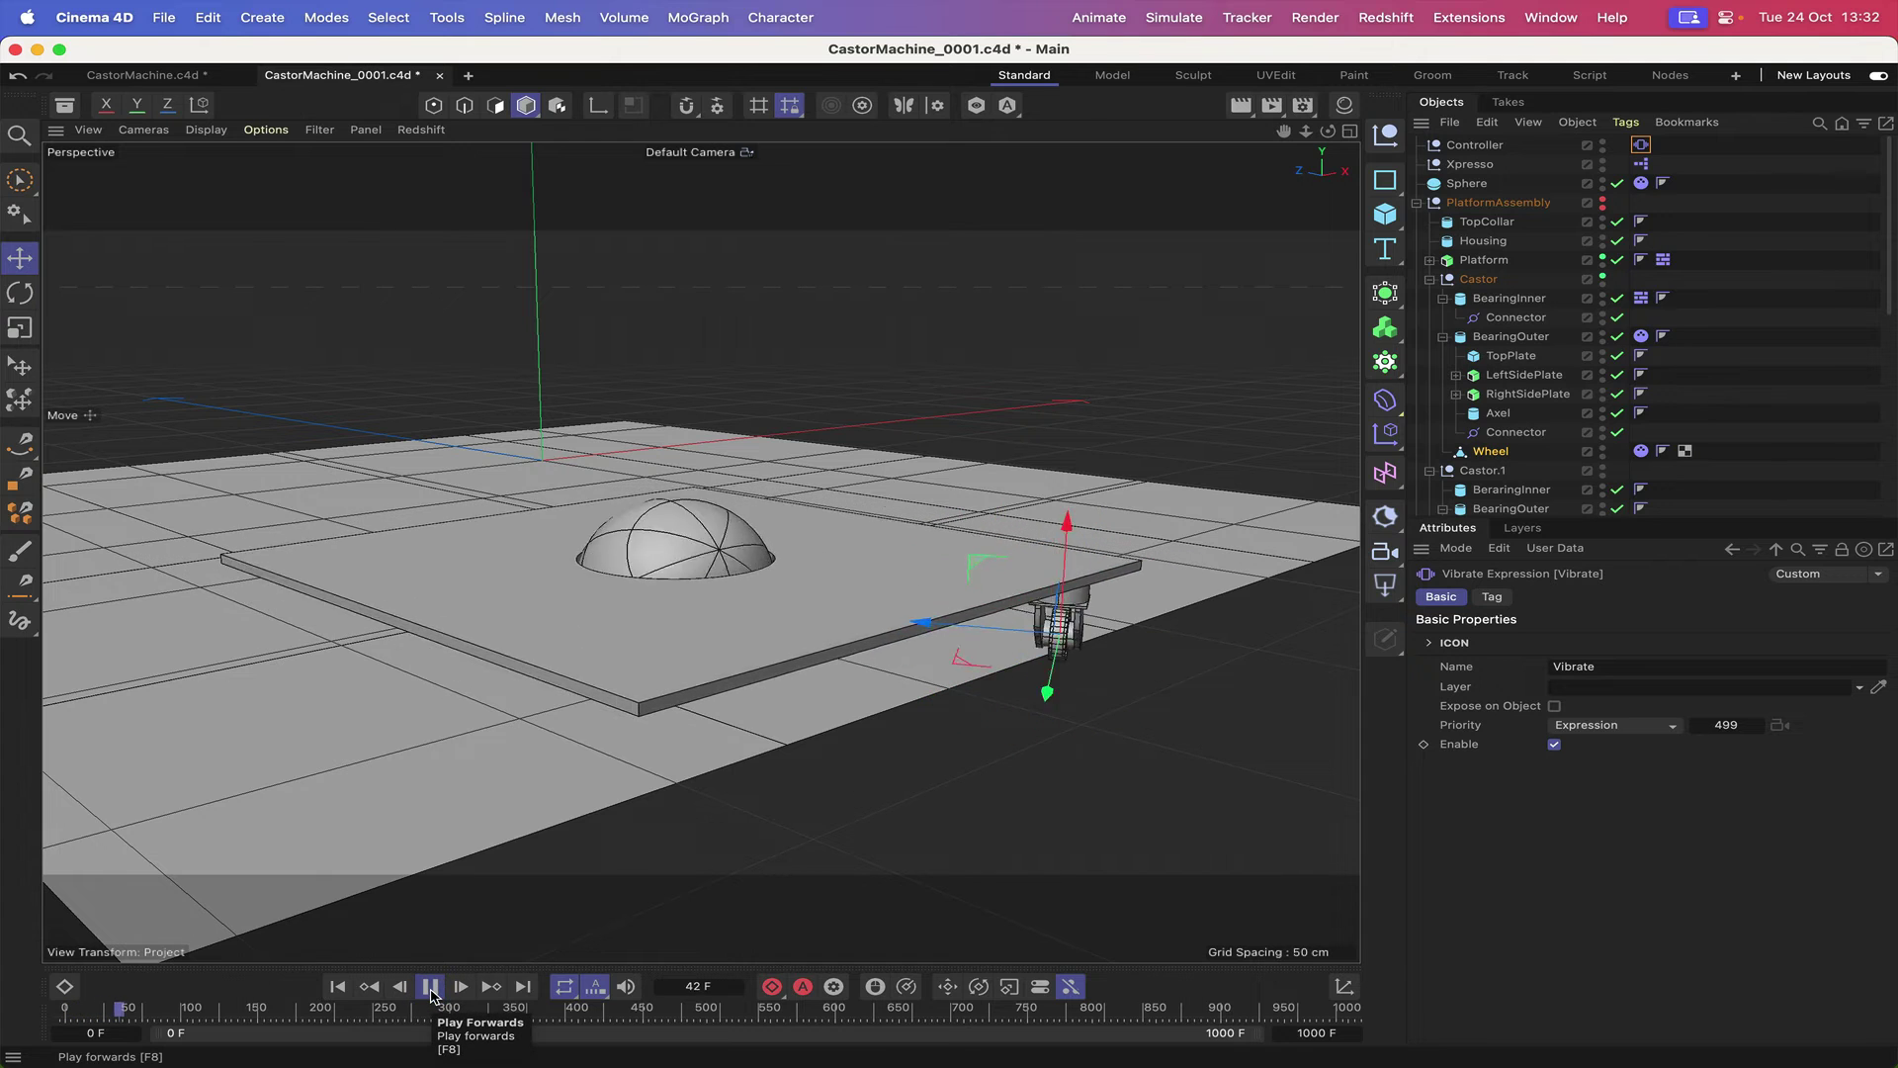
pyautogui.click(432, 988)
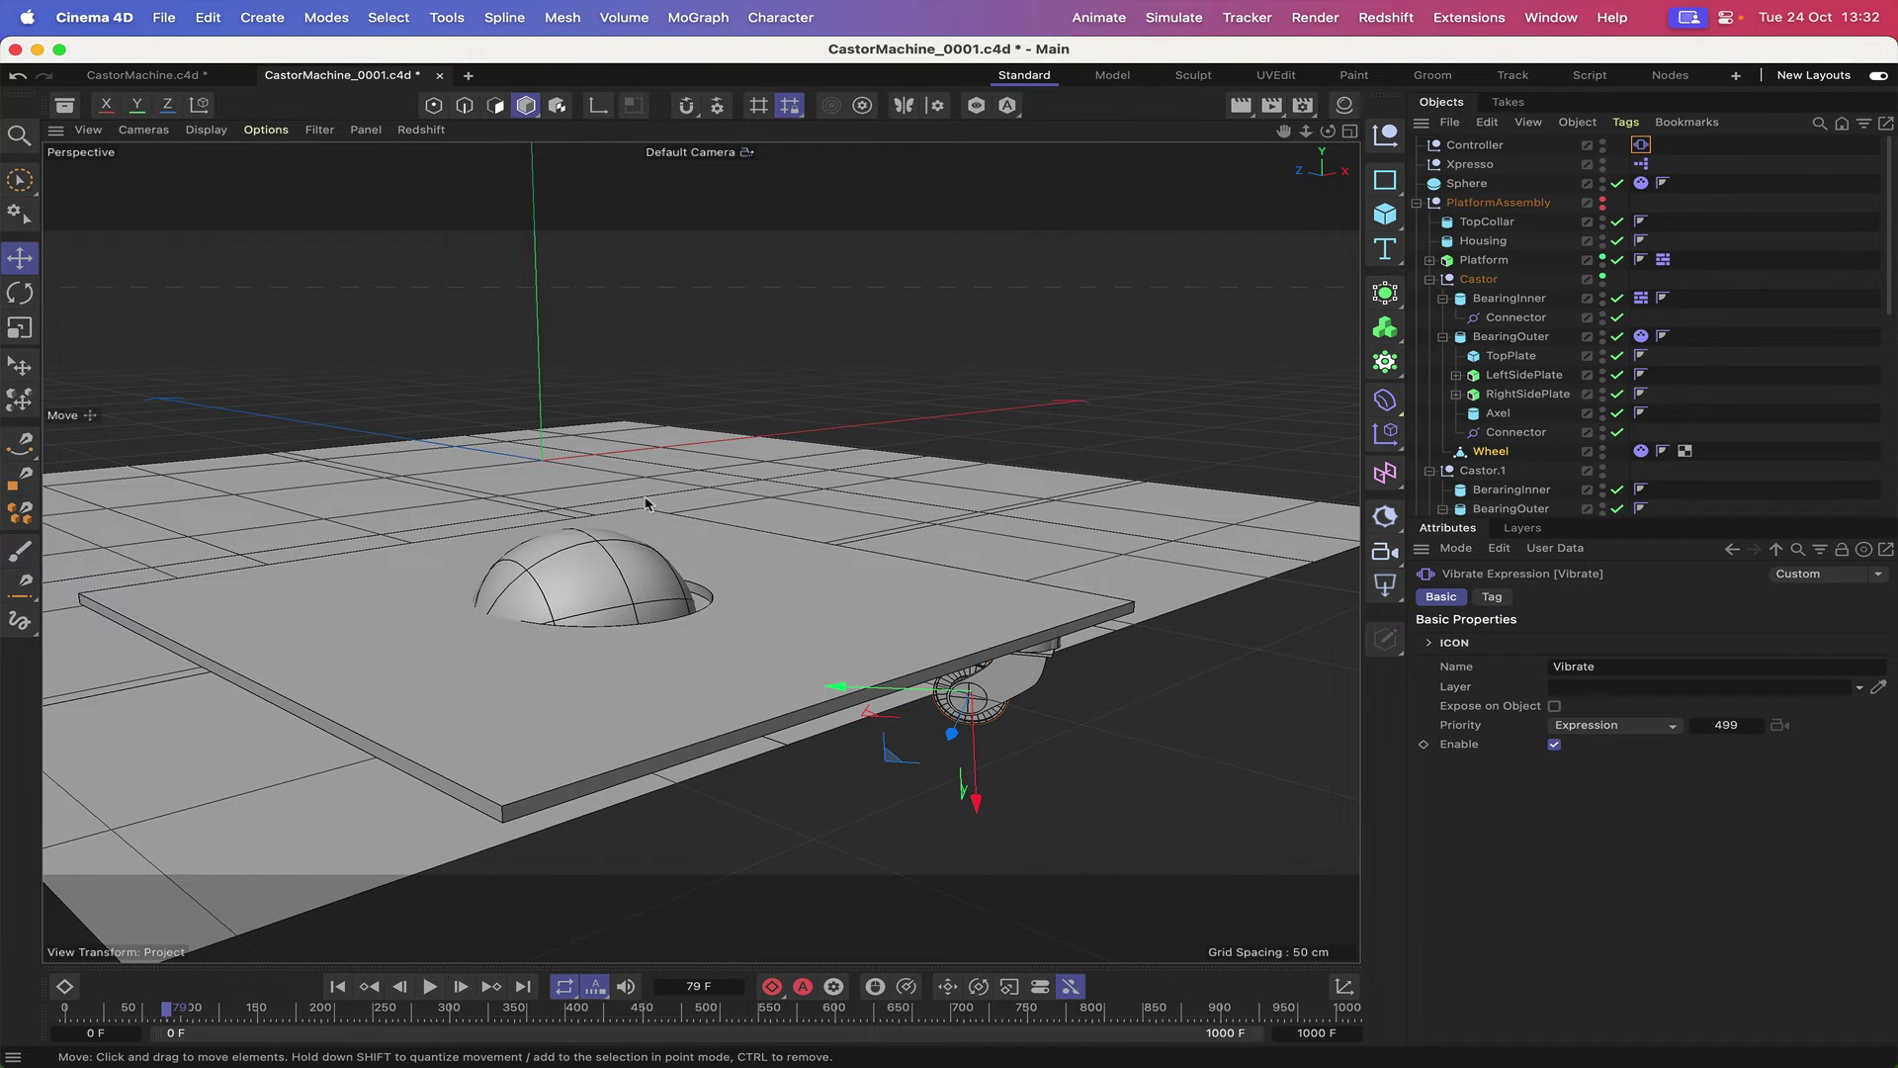
pyautogui.click(338, 987)
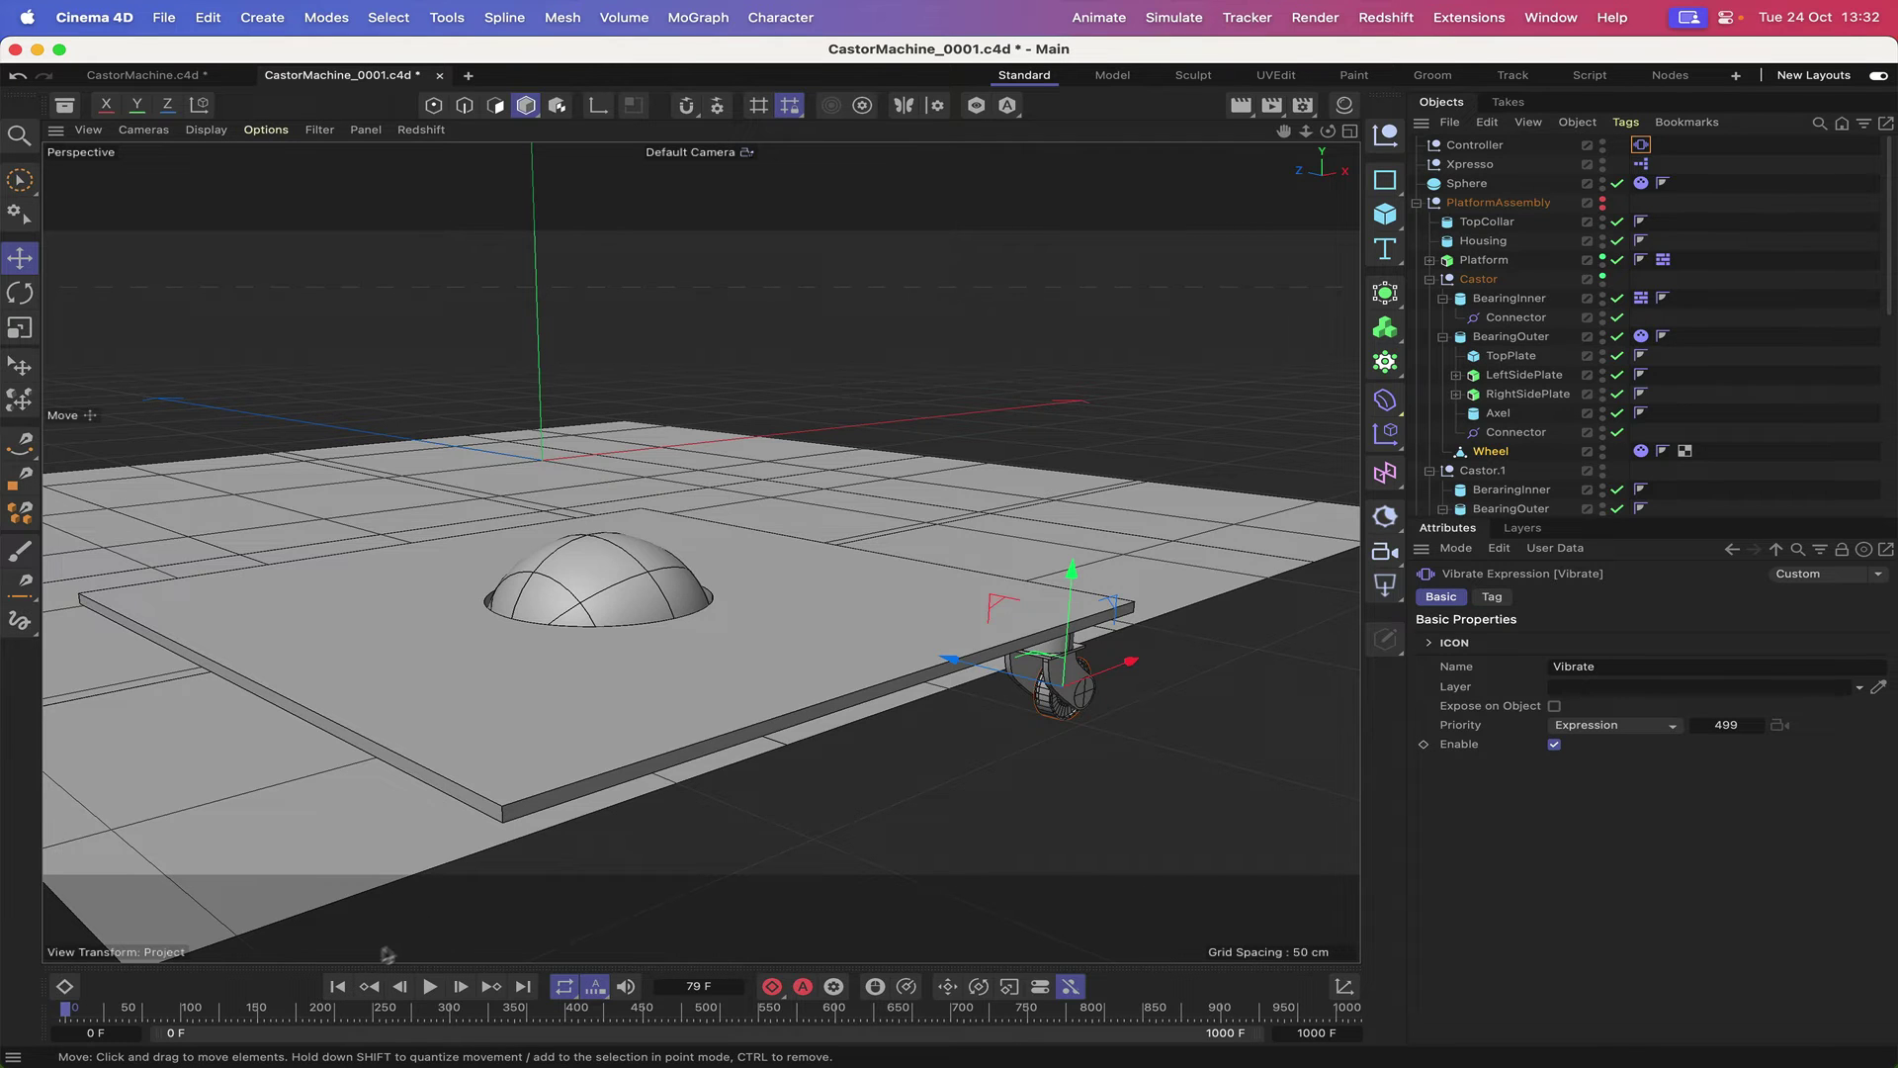
pyautogui.click(338, 987)
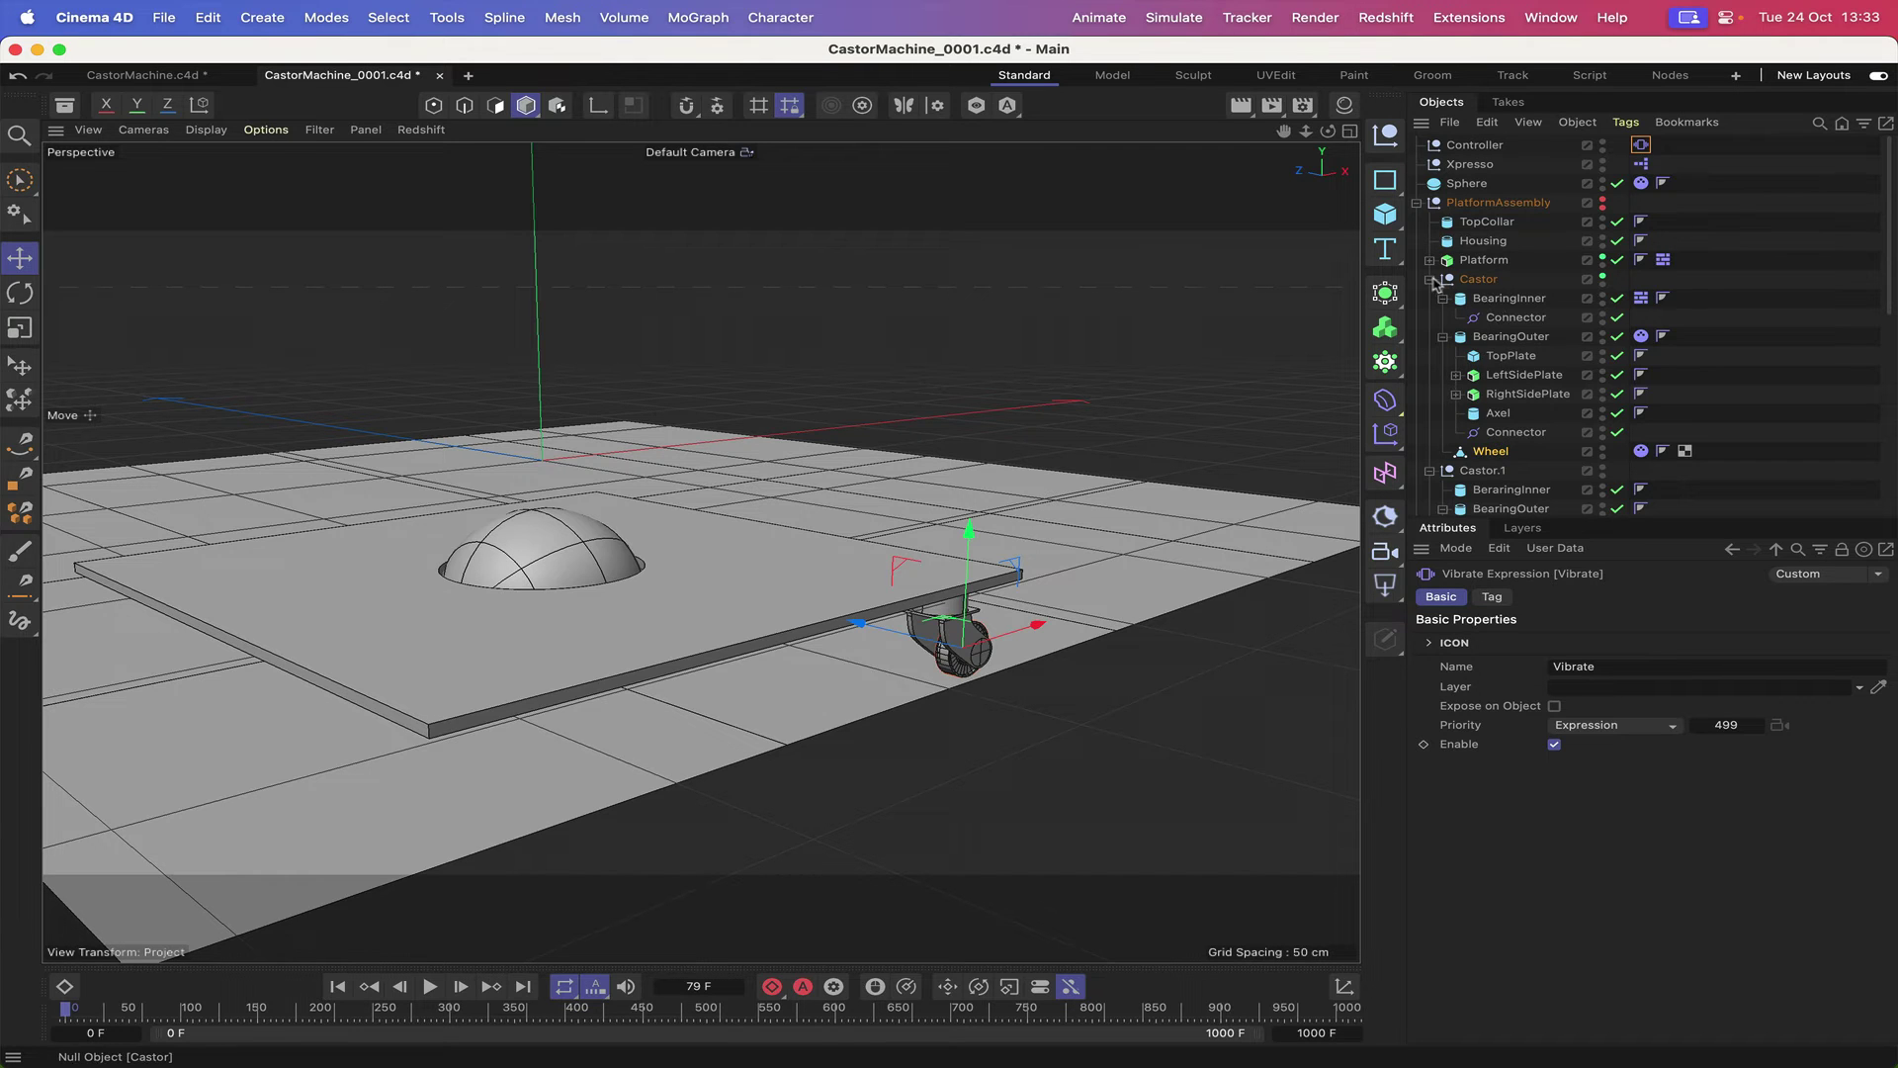
# - Copy the Dynamics Body tags from the first Castor's BearingInner, BearingOuter and Wheel to the Castor.1 hierarchy
pyautogui.scroll(-3, 1493, 415)
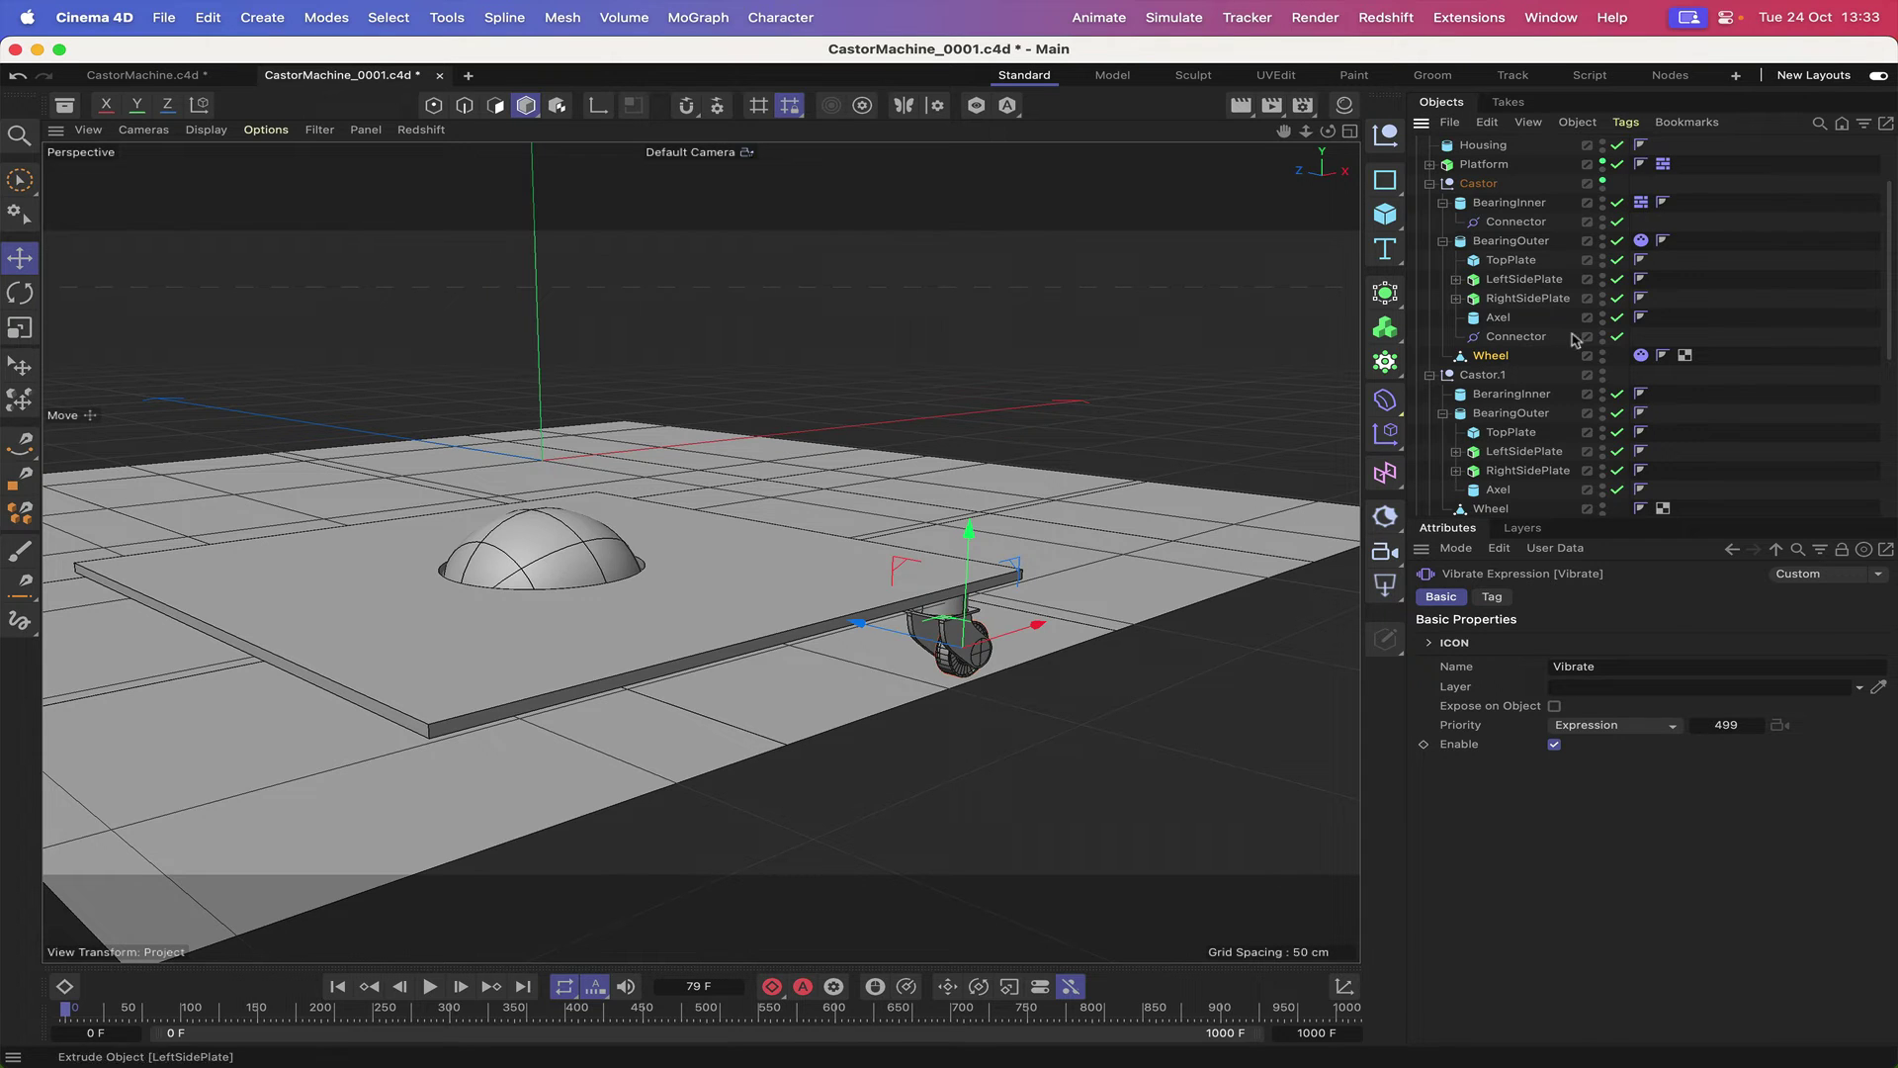
pyautogui.click(1642, 203)
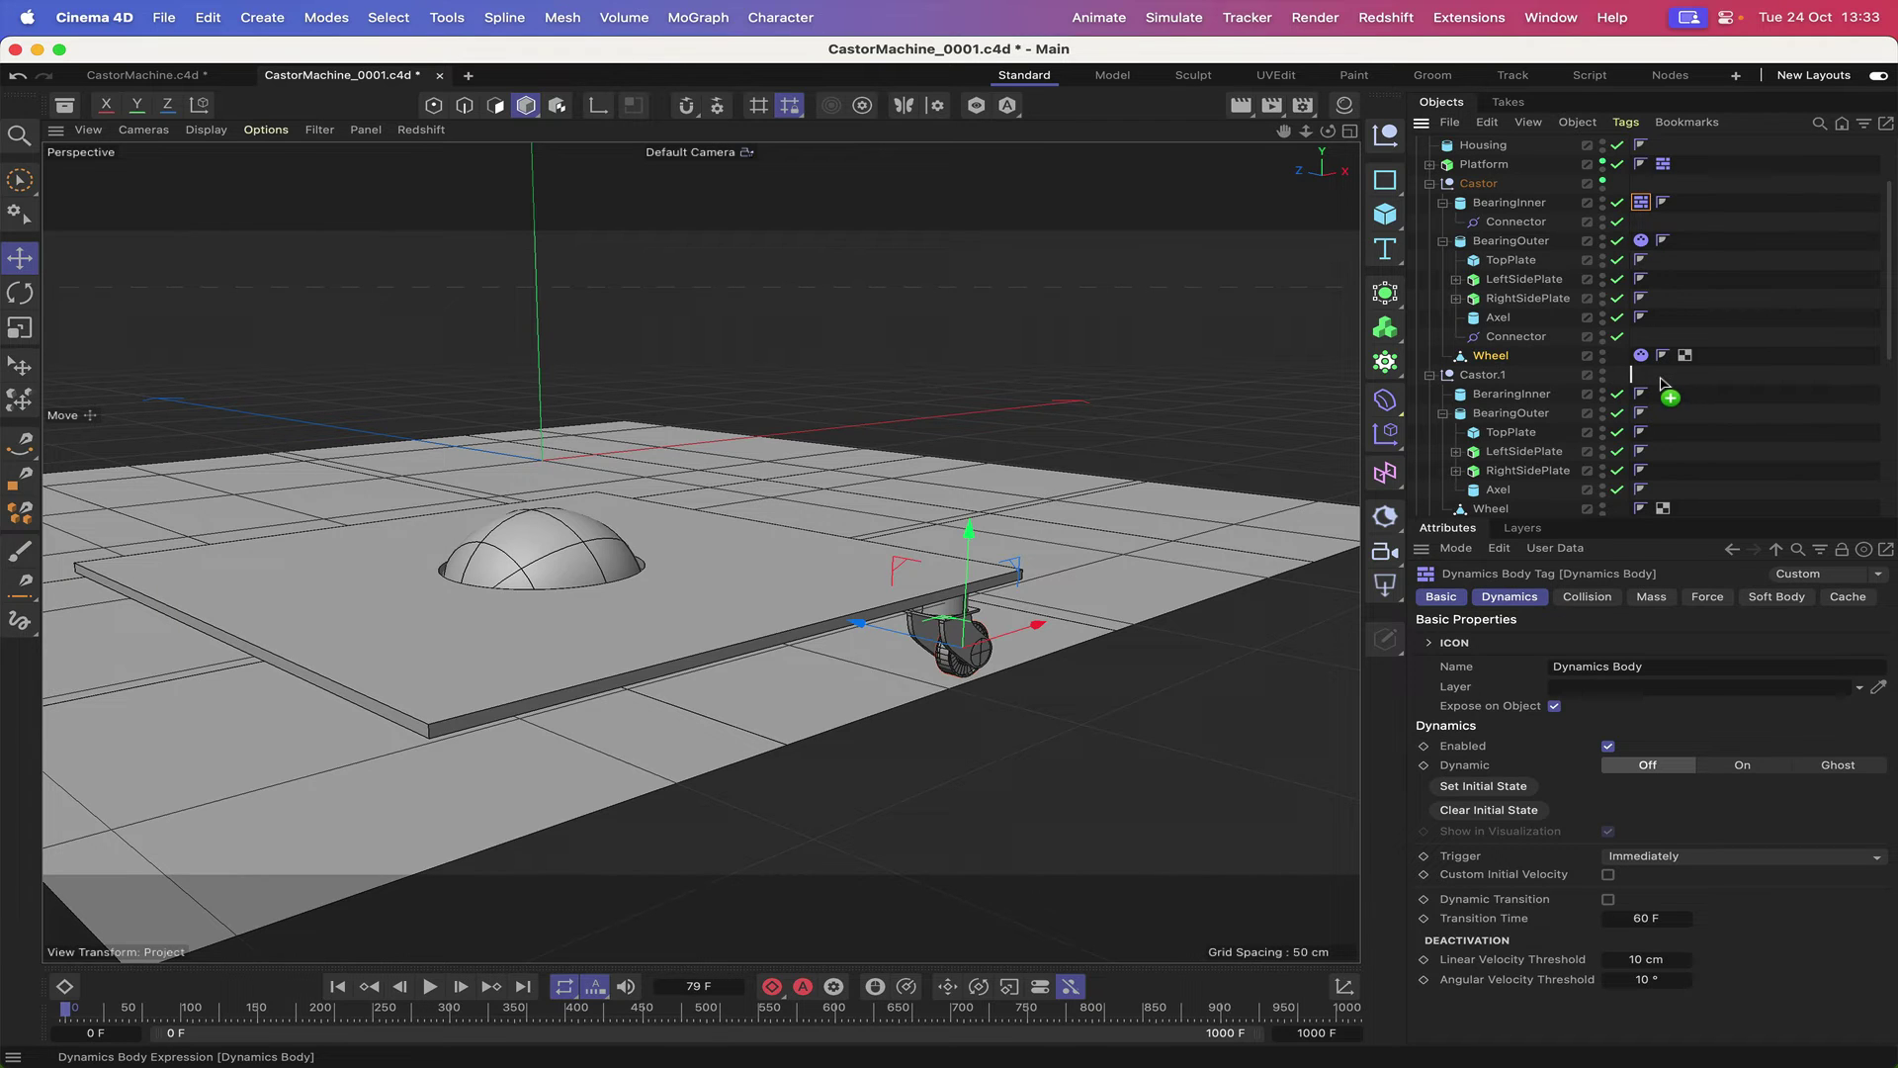
pyautogui.keyDown('ctrl'); pyautogui.moveTo(1661, 383); pyautogui.dragTo(1652, 376); pyautogui.keyUp('ctrl')
pyautogui.moveTo(1689, 387)
pyautogui.keyDown('ctrl'); pyautogui.mouseDown()
pyautogui.moveTo(1690, 367)
pyautogui.moveTo(1682, 408)
pyautogui.mouseUp(); pyautogui.keyUp('ctrl')
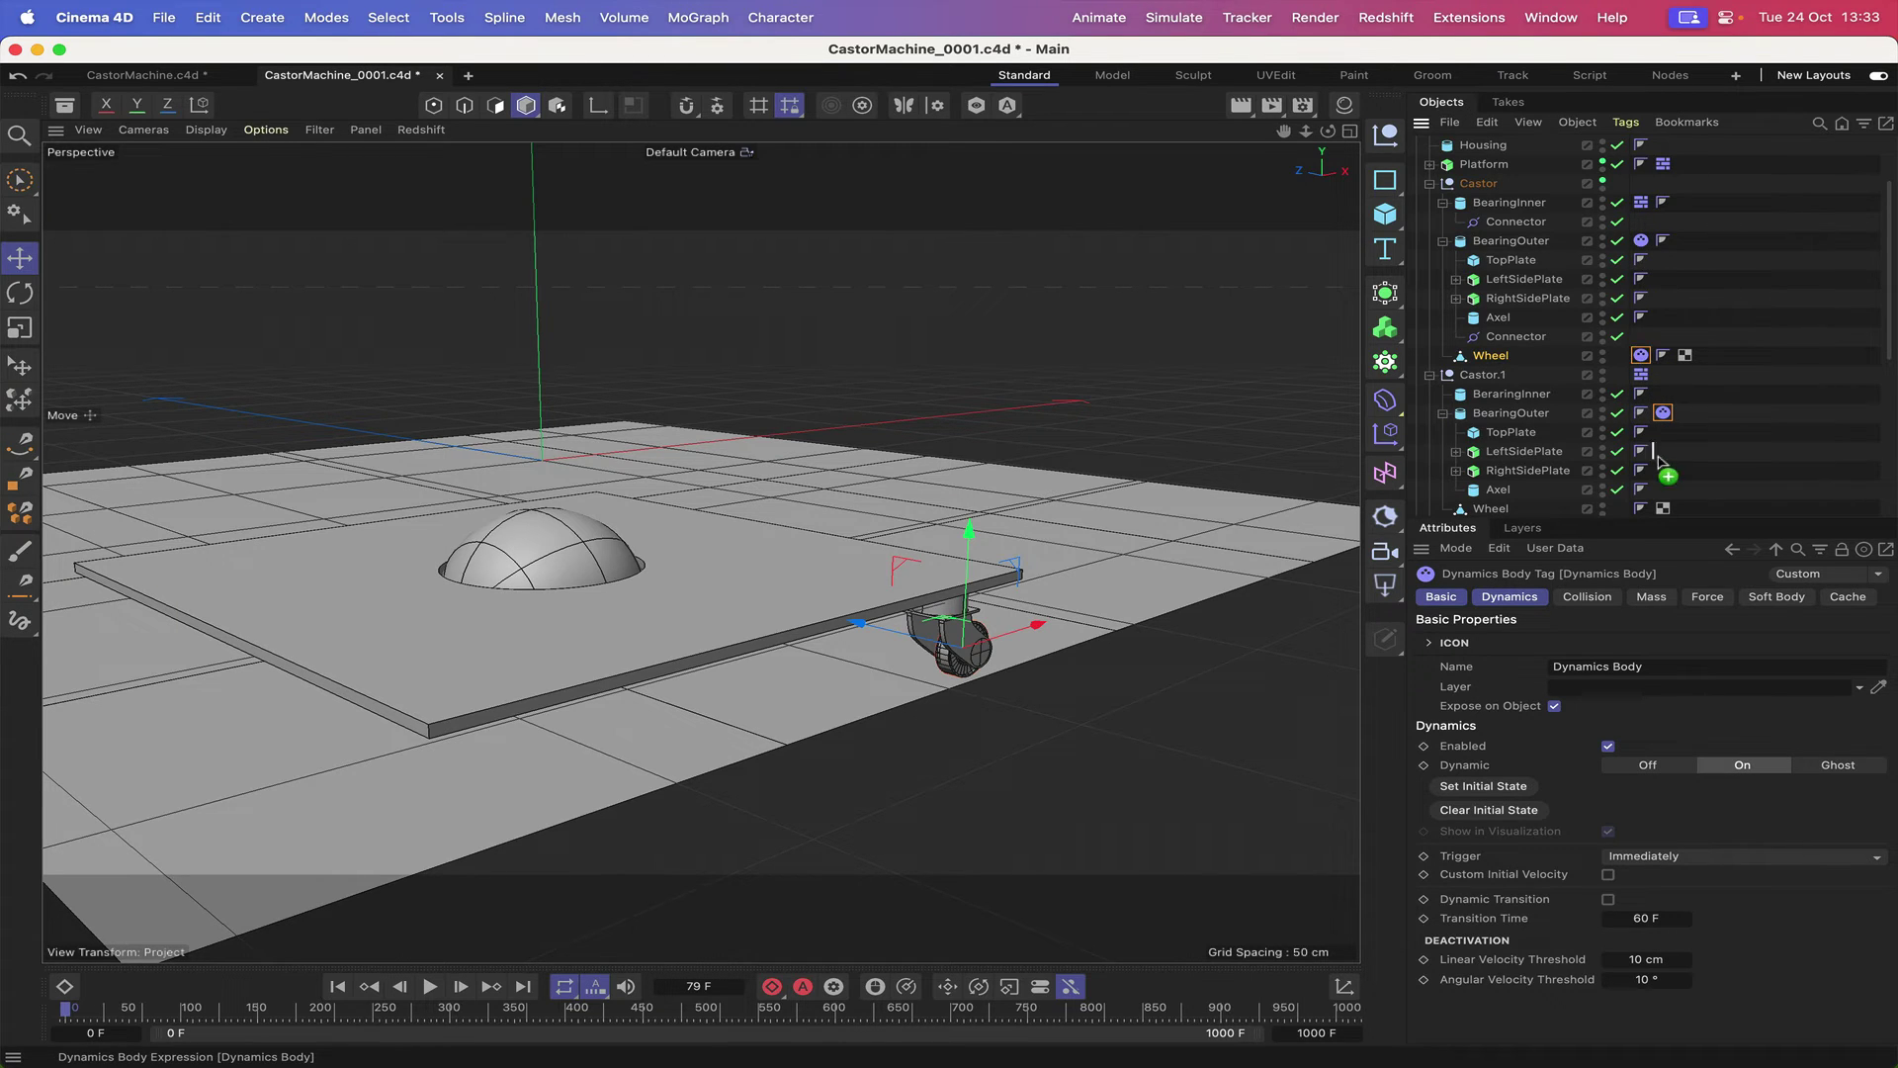
pyautogui.keyDown('ctrl'); pyautogui.moveTo(1691, 507); pyautogui.dragTo(1685, 479); pyautogui.keyUp('ctrl')
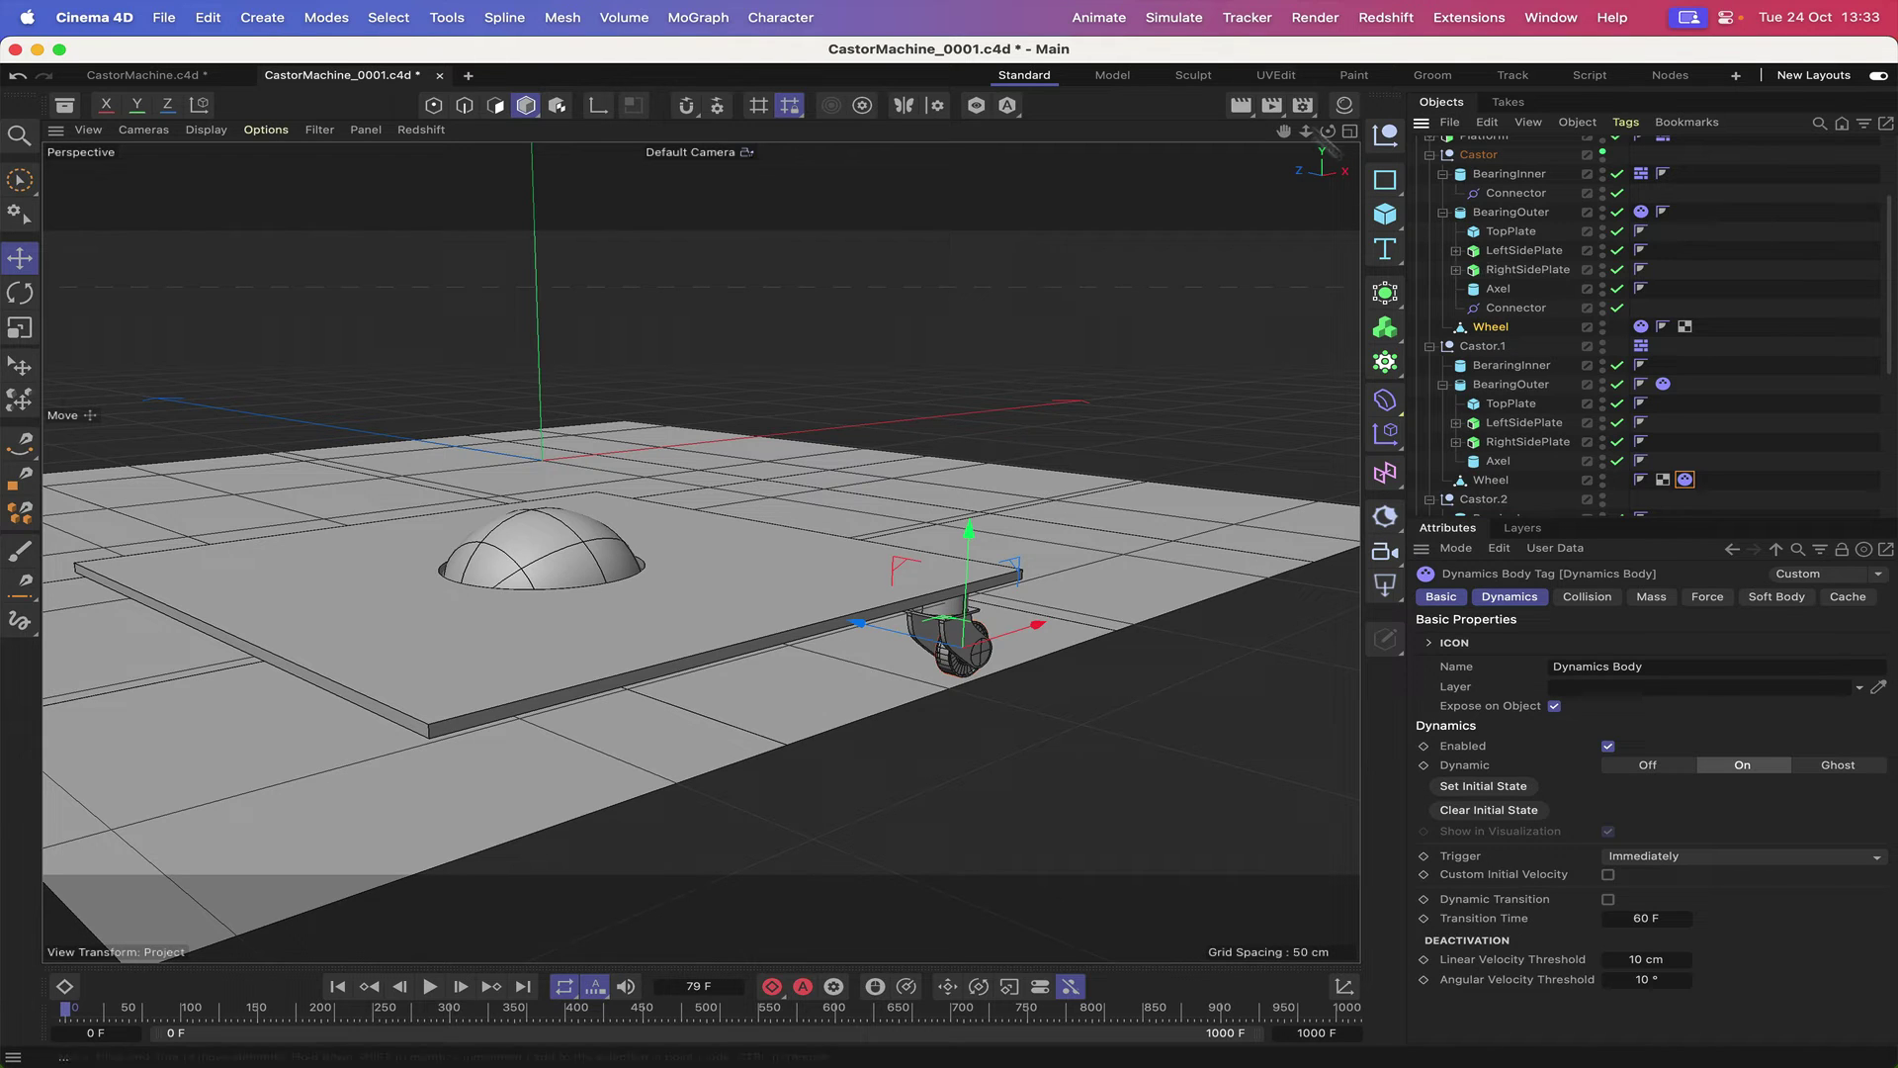
pyautogui.click(1194, 20)
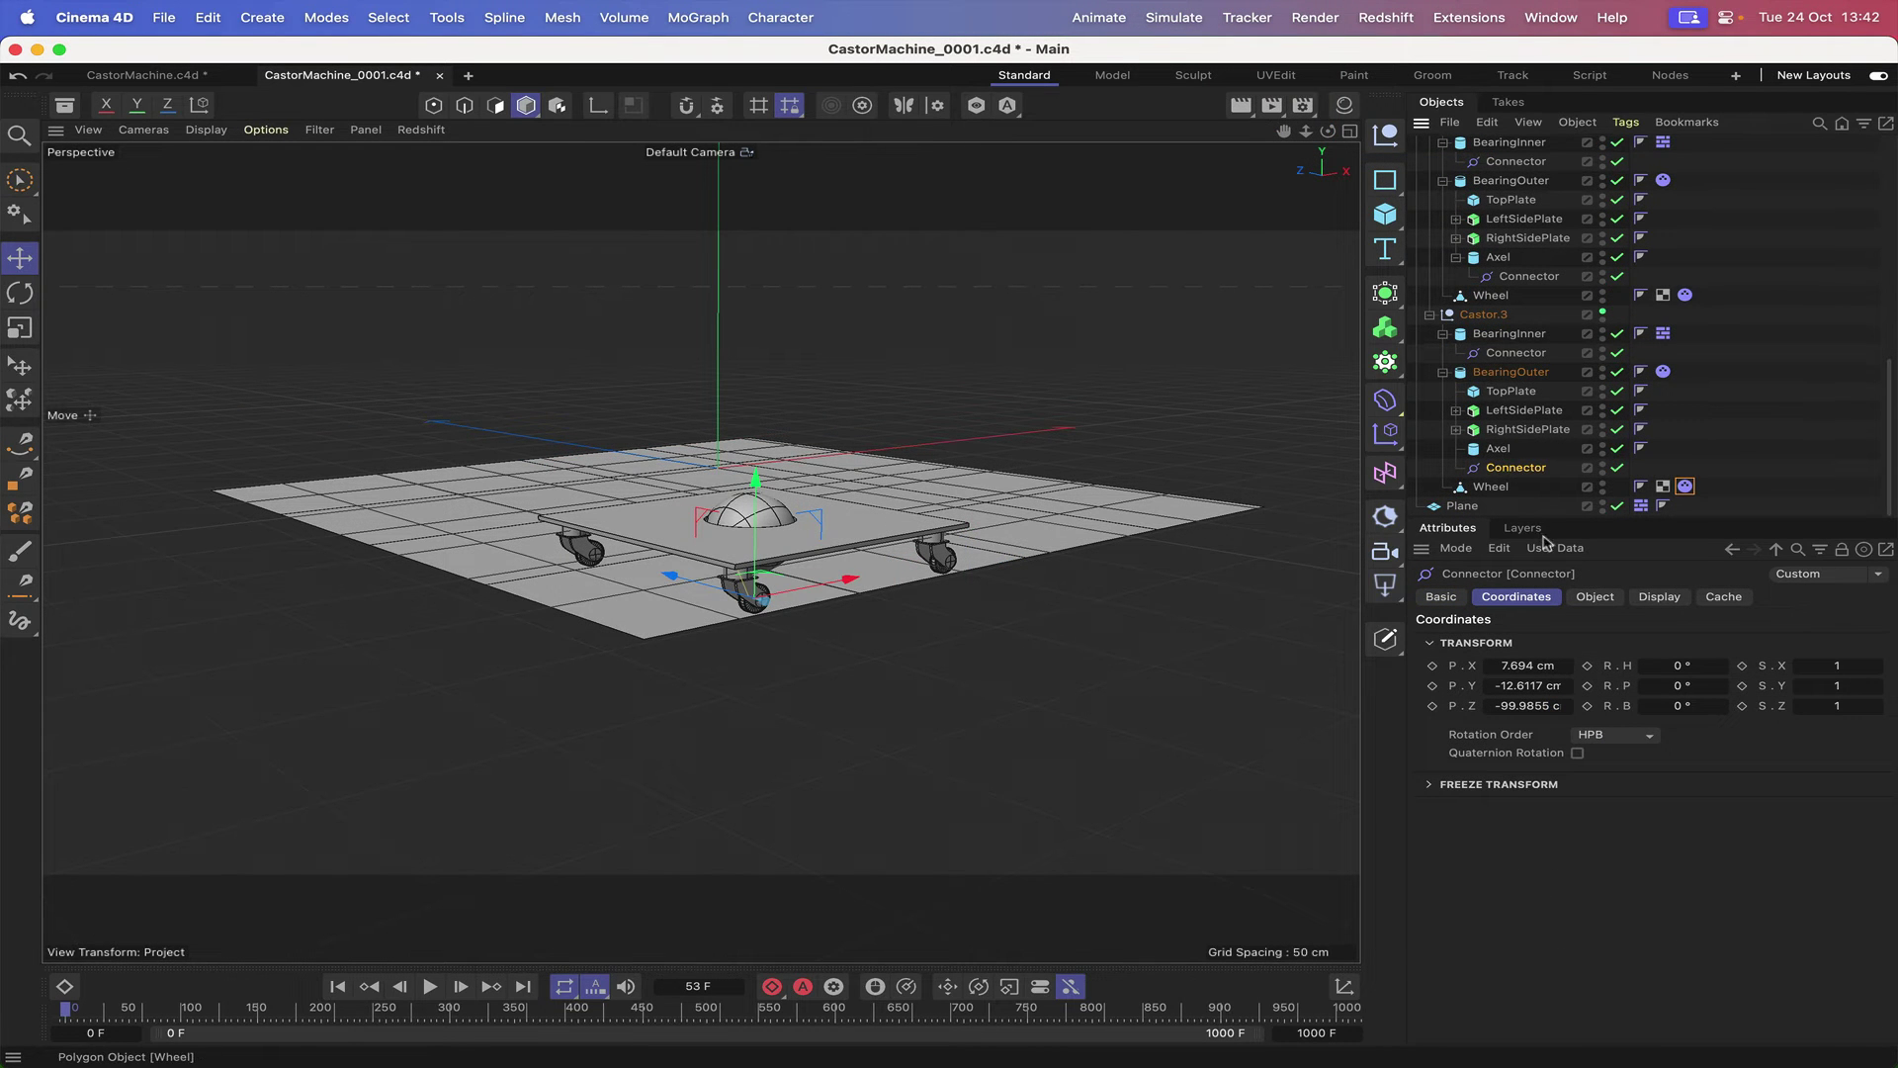
# - Assign Castor.3's BearingOuter as Object A and its Wheel as Object B of the Hinge Connector
pyautogui.click(1596, 596)
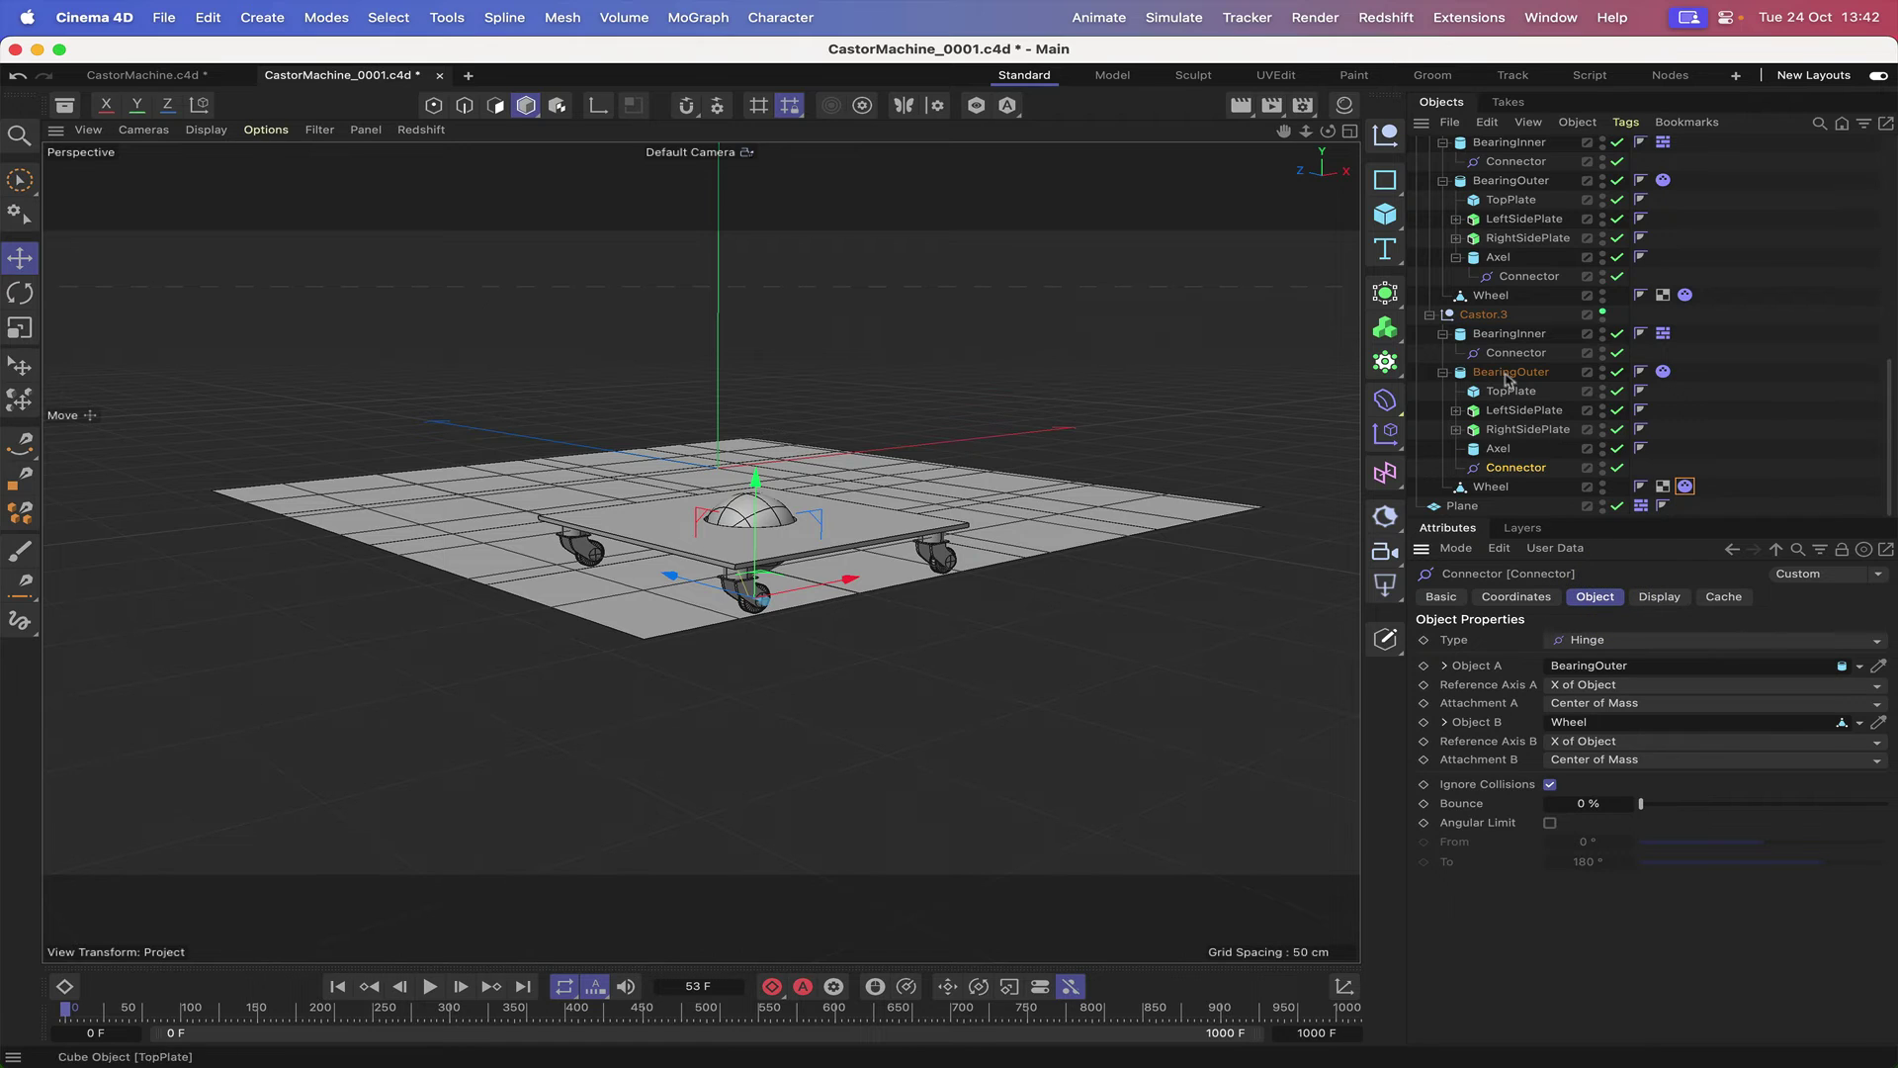
pyautogui.moveTo(1507, 376); pyautogui.dragTo(1662, 599)
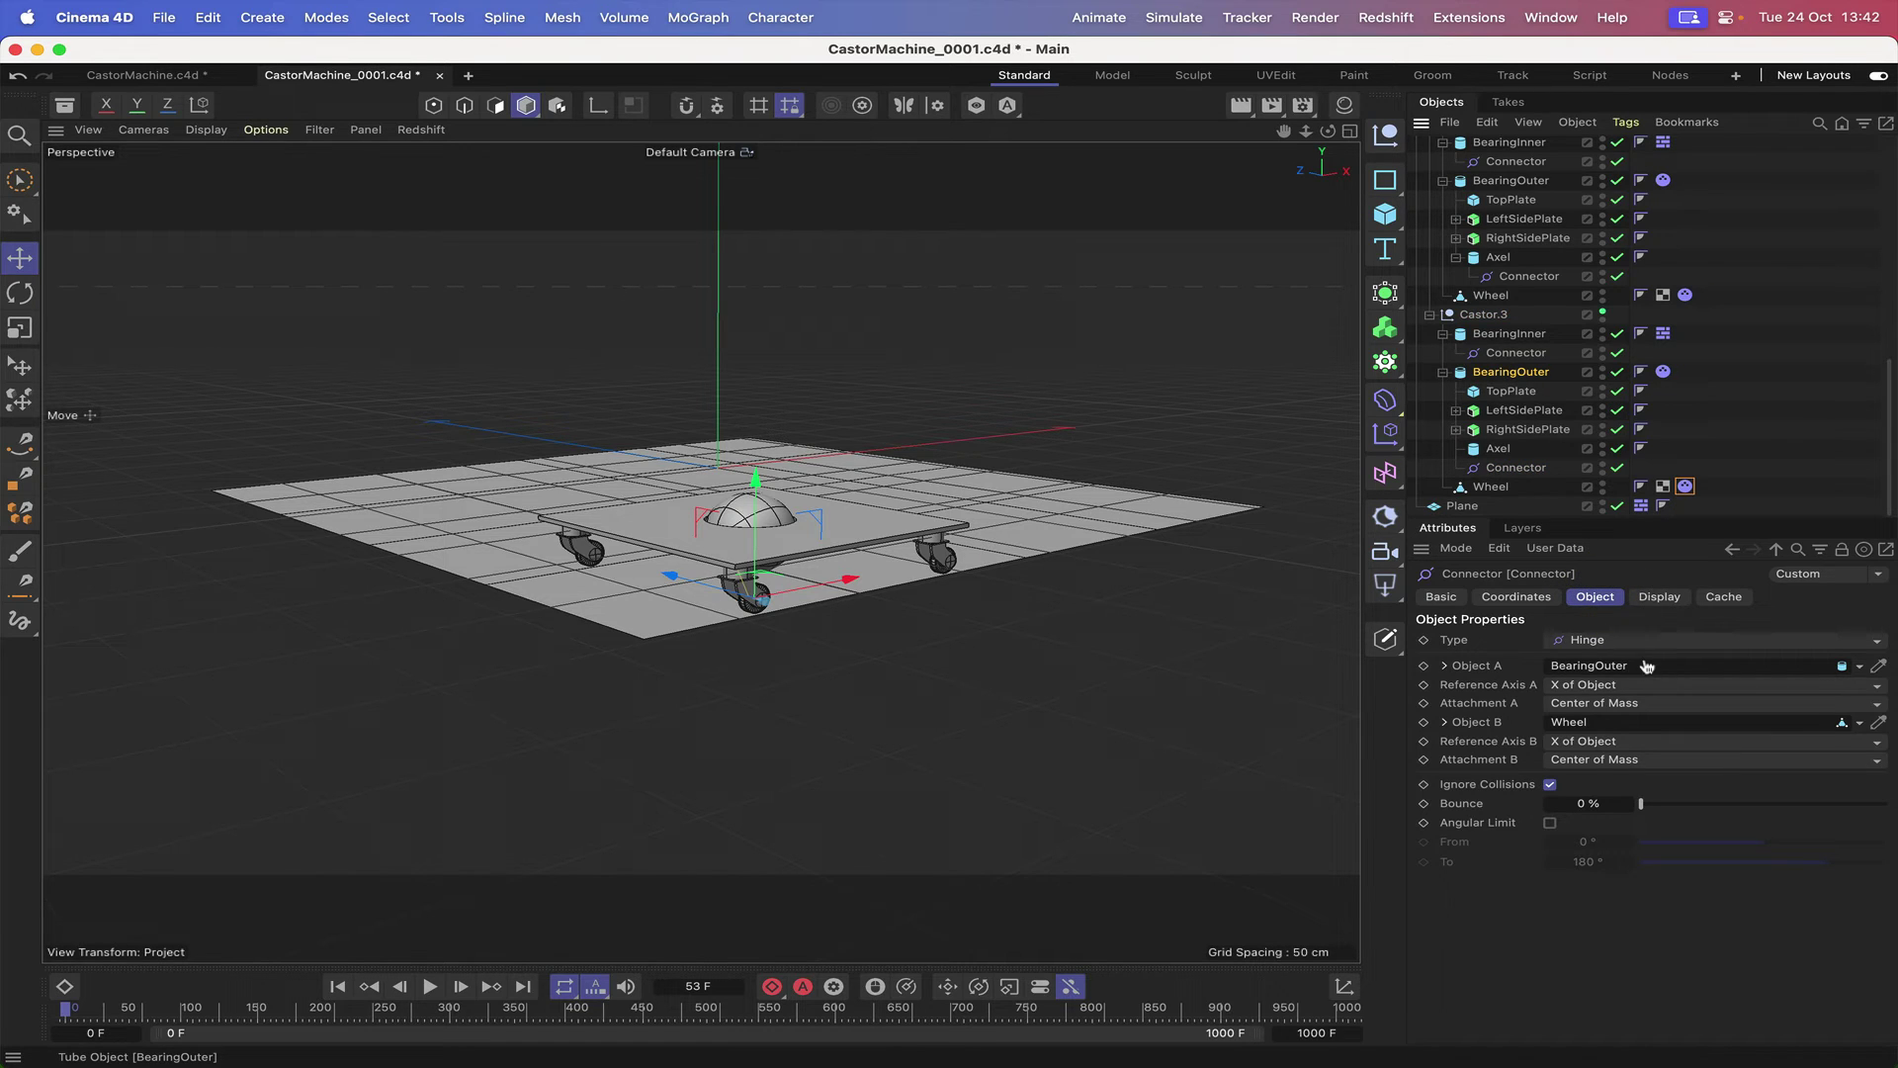
pyautogui.moveTo(1648, 674); pyautogui.dragTo(1648, 673)
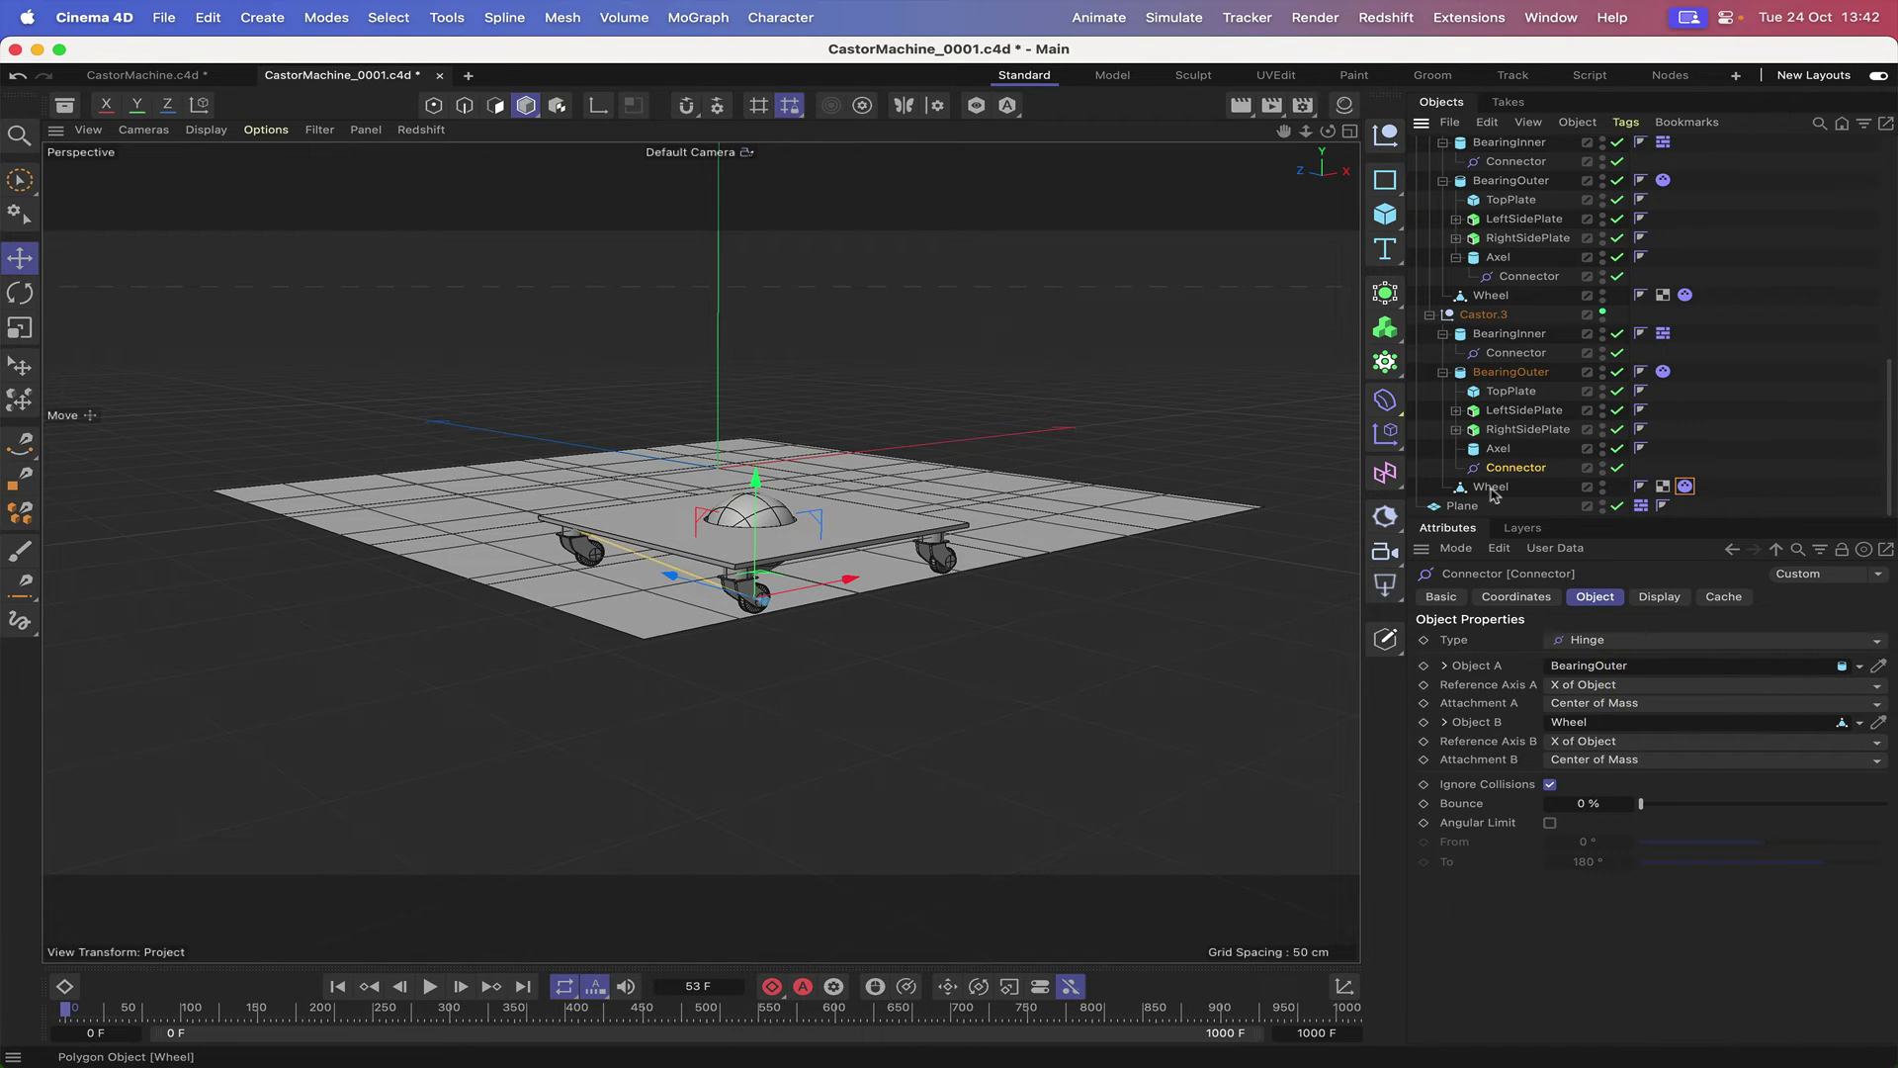
pyautogui.moveTo(1492, 488); pyautogui.dragTo(1648, 723)
# - Centre Castor.3's wheel Connector on the Axel by nesting it there and zeroing its position, and move it back out under BearingOuter
pyautogui.moveTo(1513, 457); pyautogui.dragTo(1507, 435)
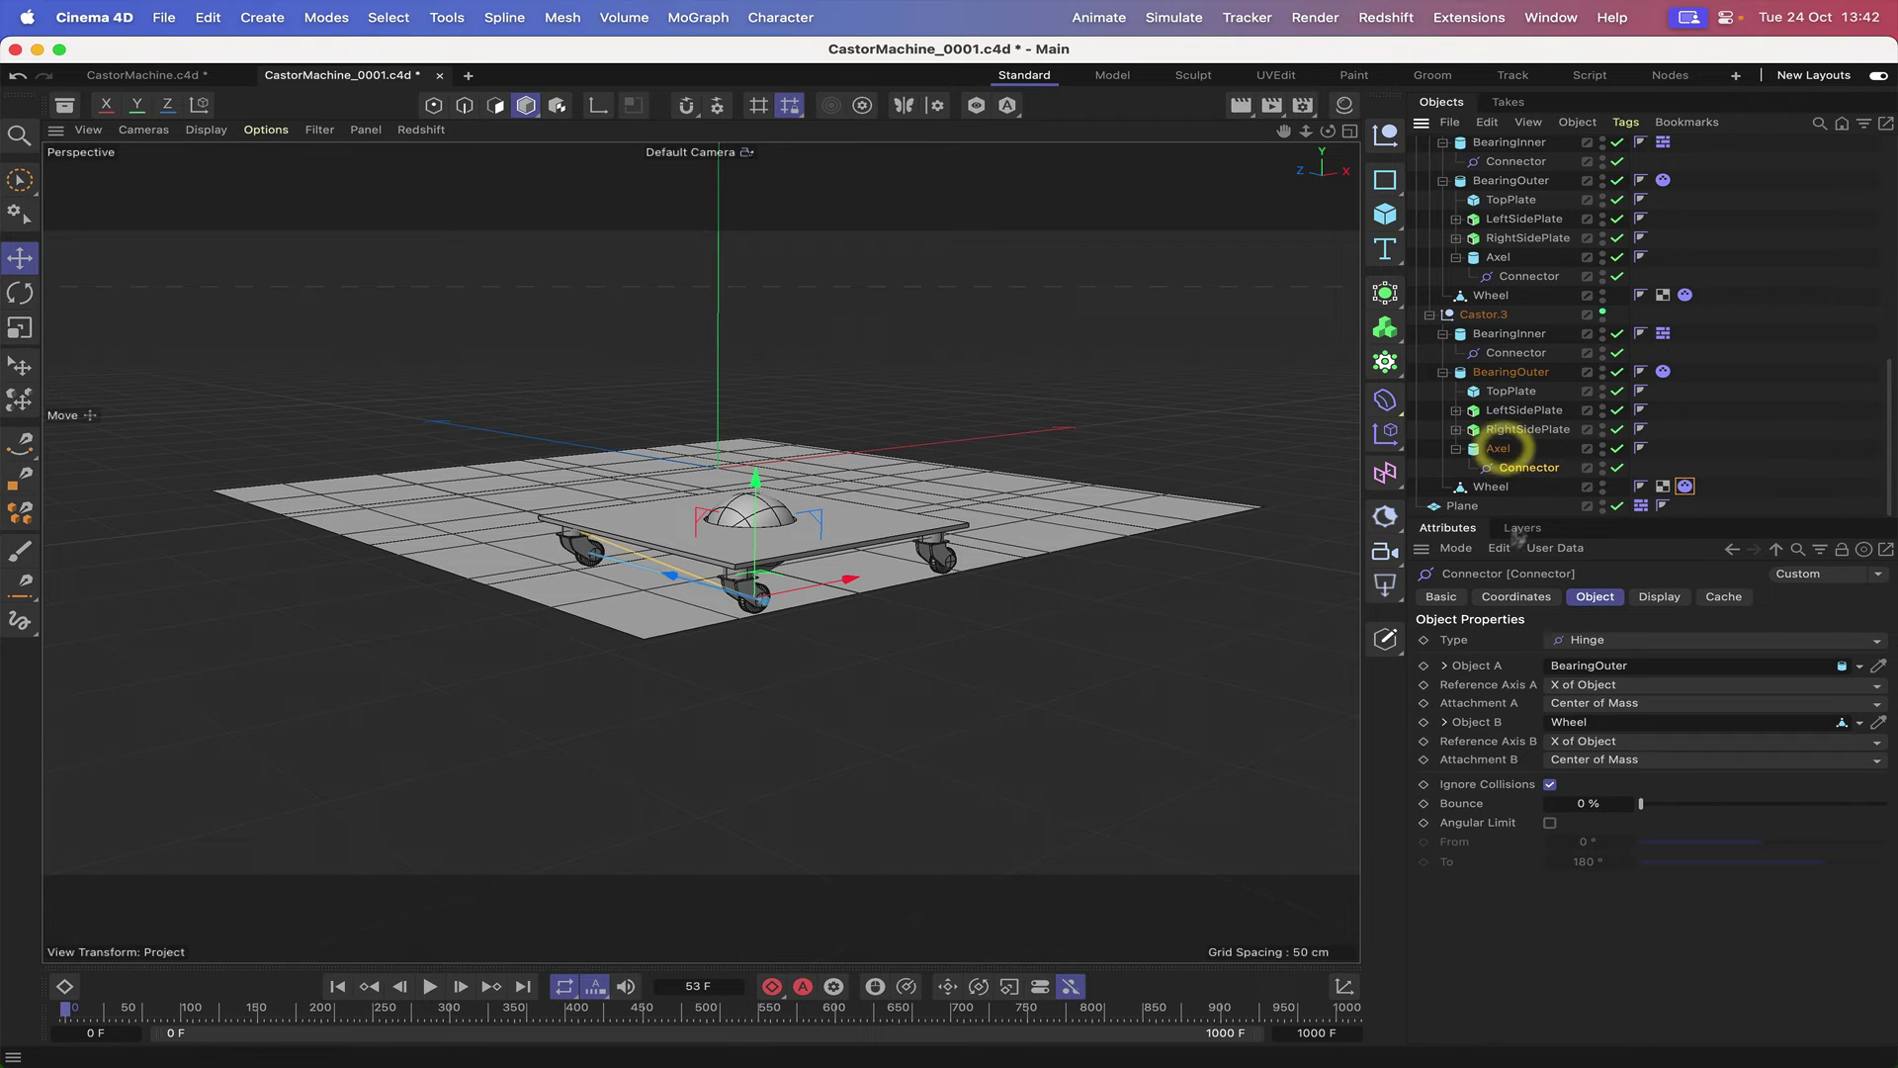
pyautogui.click(1517, 596)
pyautogui.click(1524, 662)
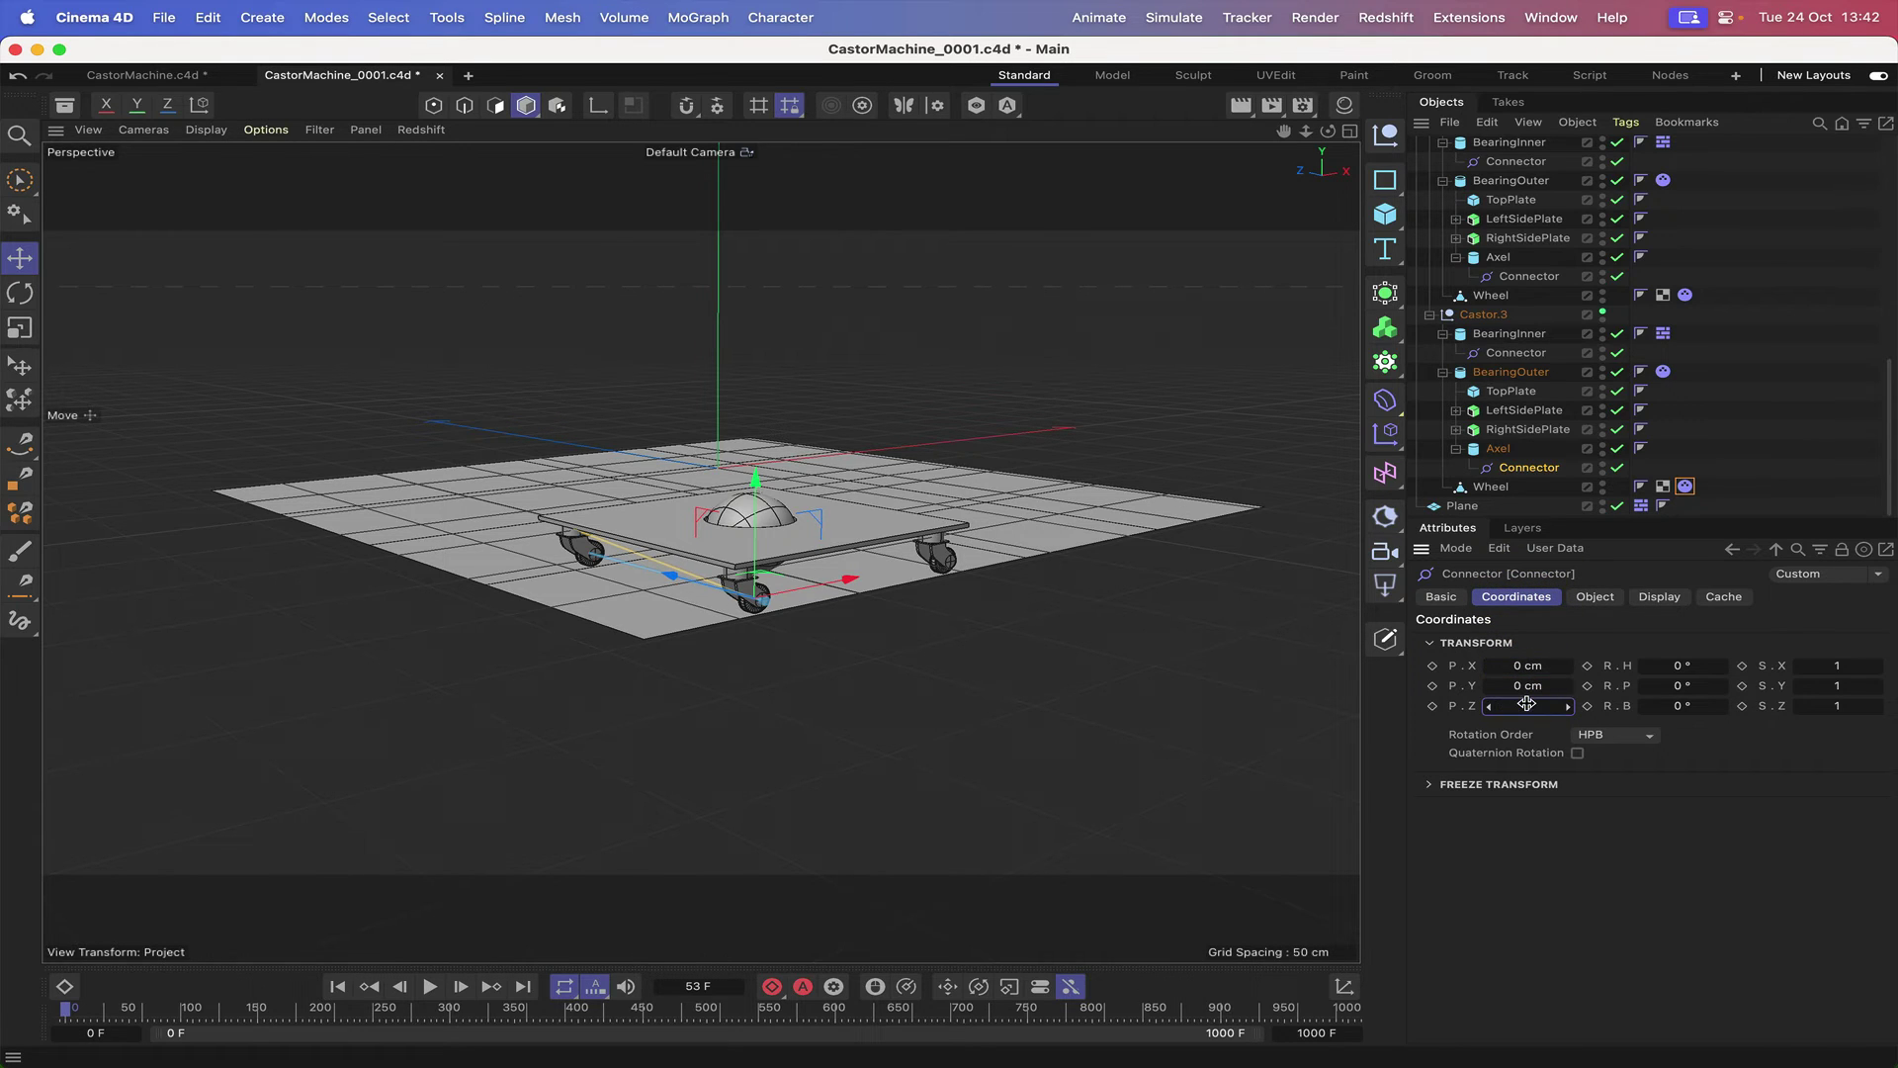
pyautogui.write('0')
pyautogui.press('Return')
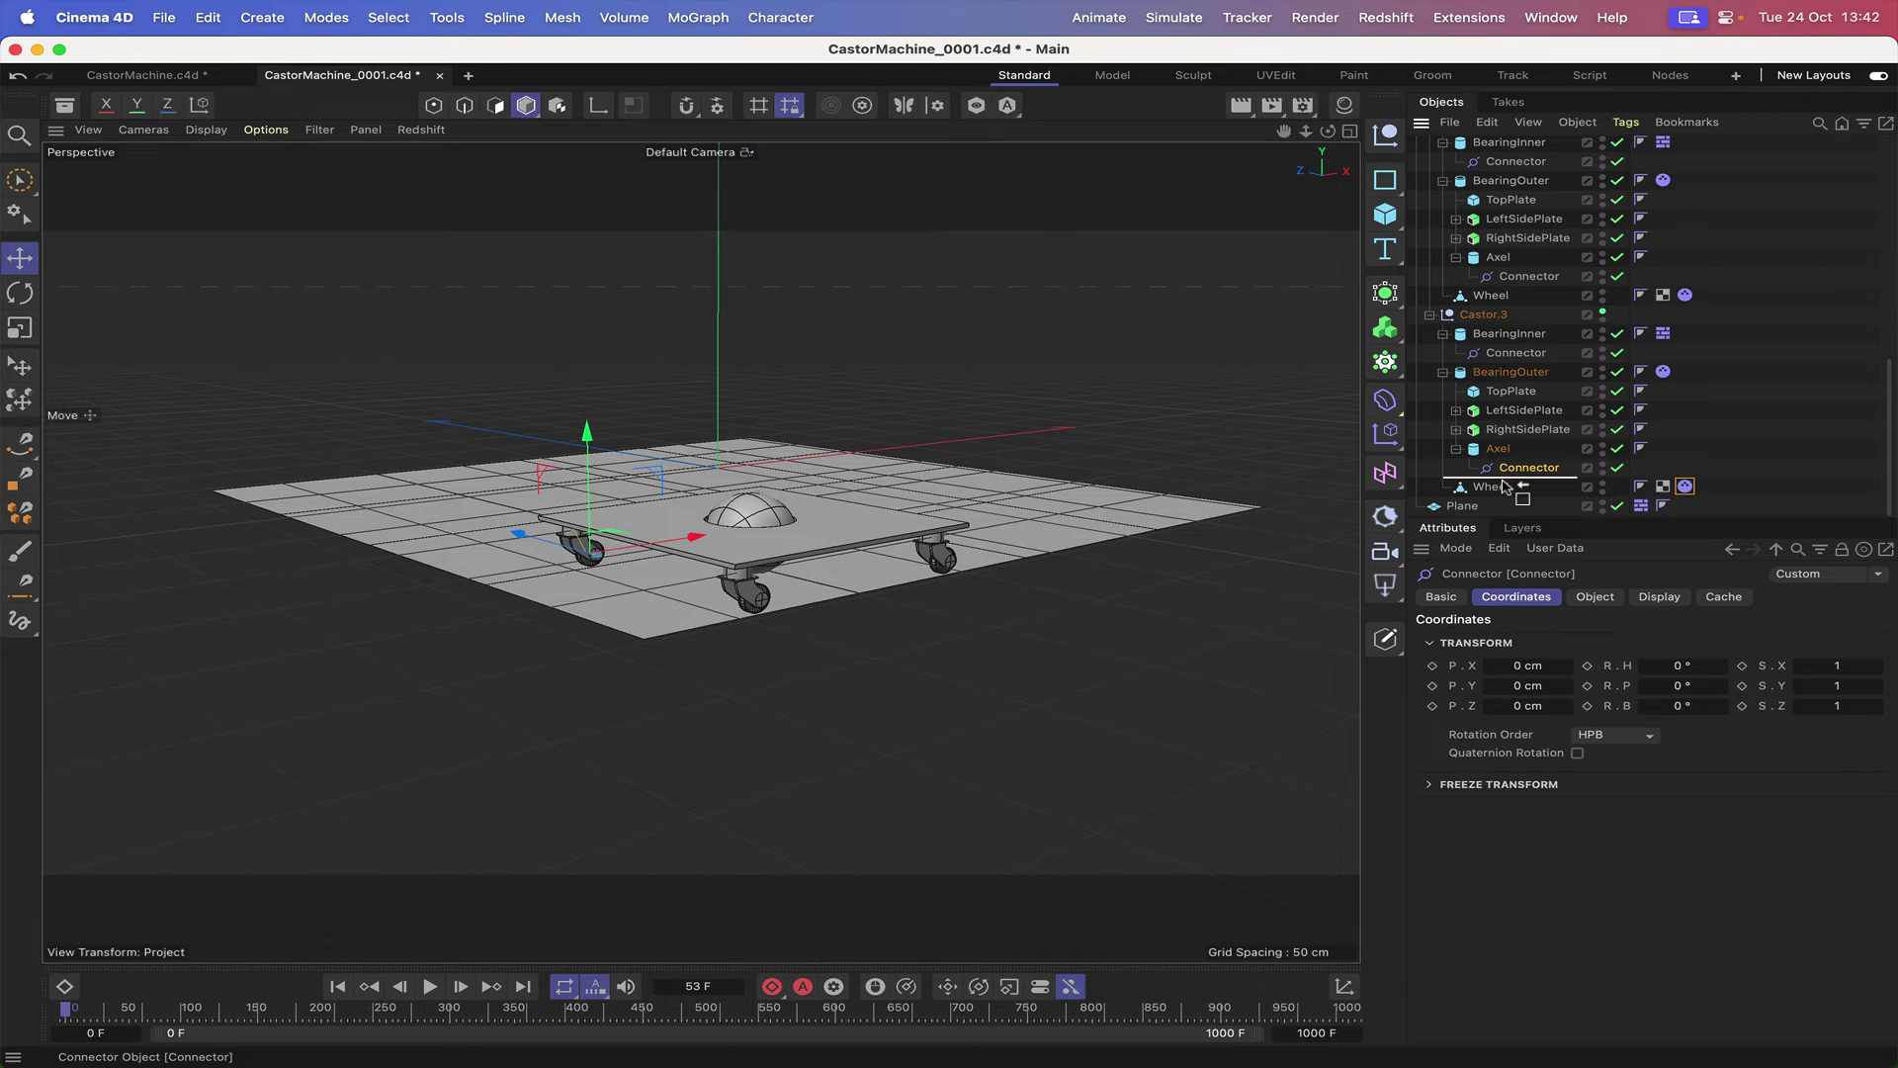
pyautogui.moveTo(1504, 487); pyautogui.dragTo(1502, 483)
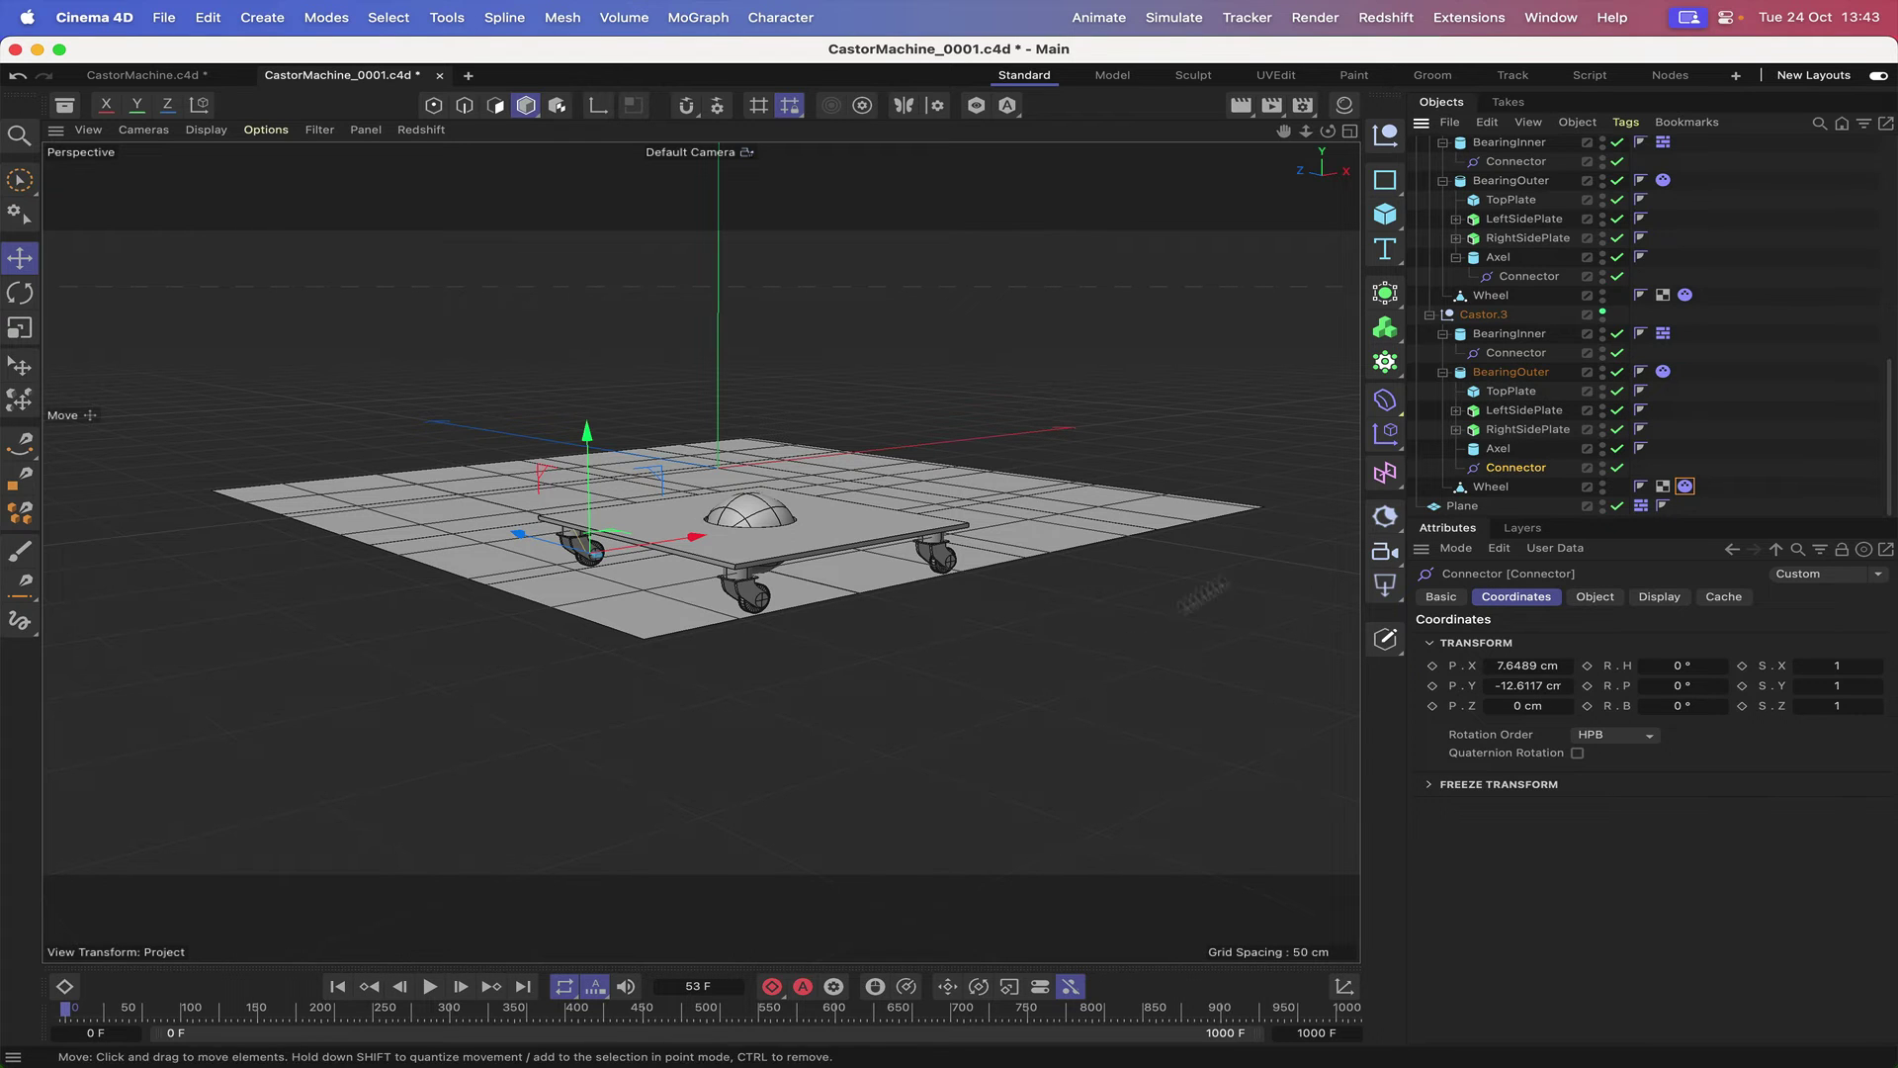
# - Reset the visibility of PlatformAssembly, Platform and the first Castor to default
pyautogui.scroll(2, 1546, 317)
pyautogui.scroll(3, 1546, 317)
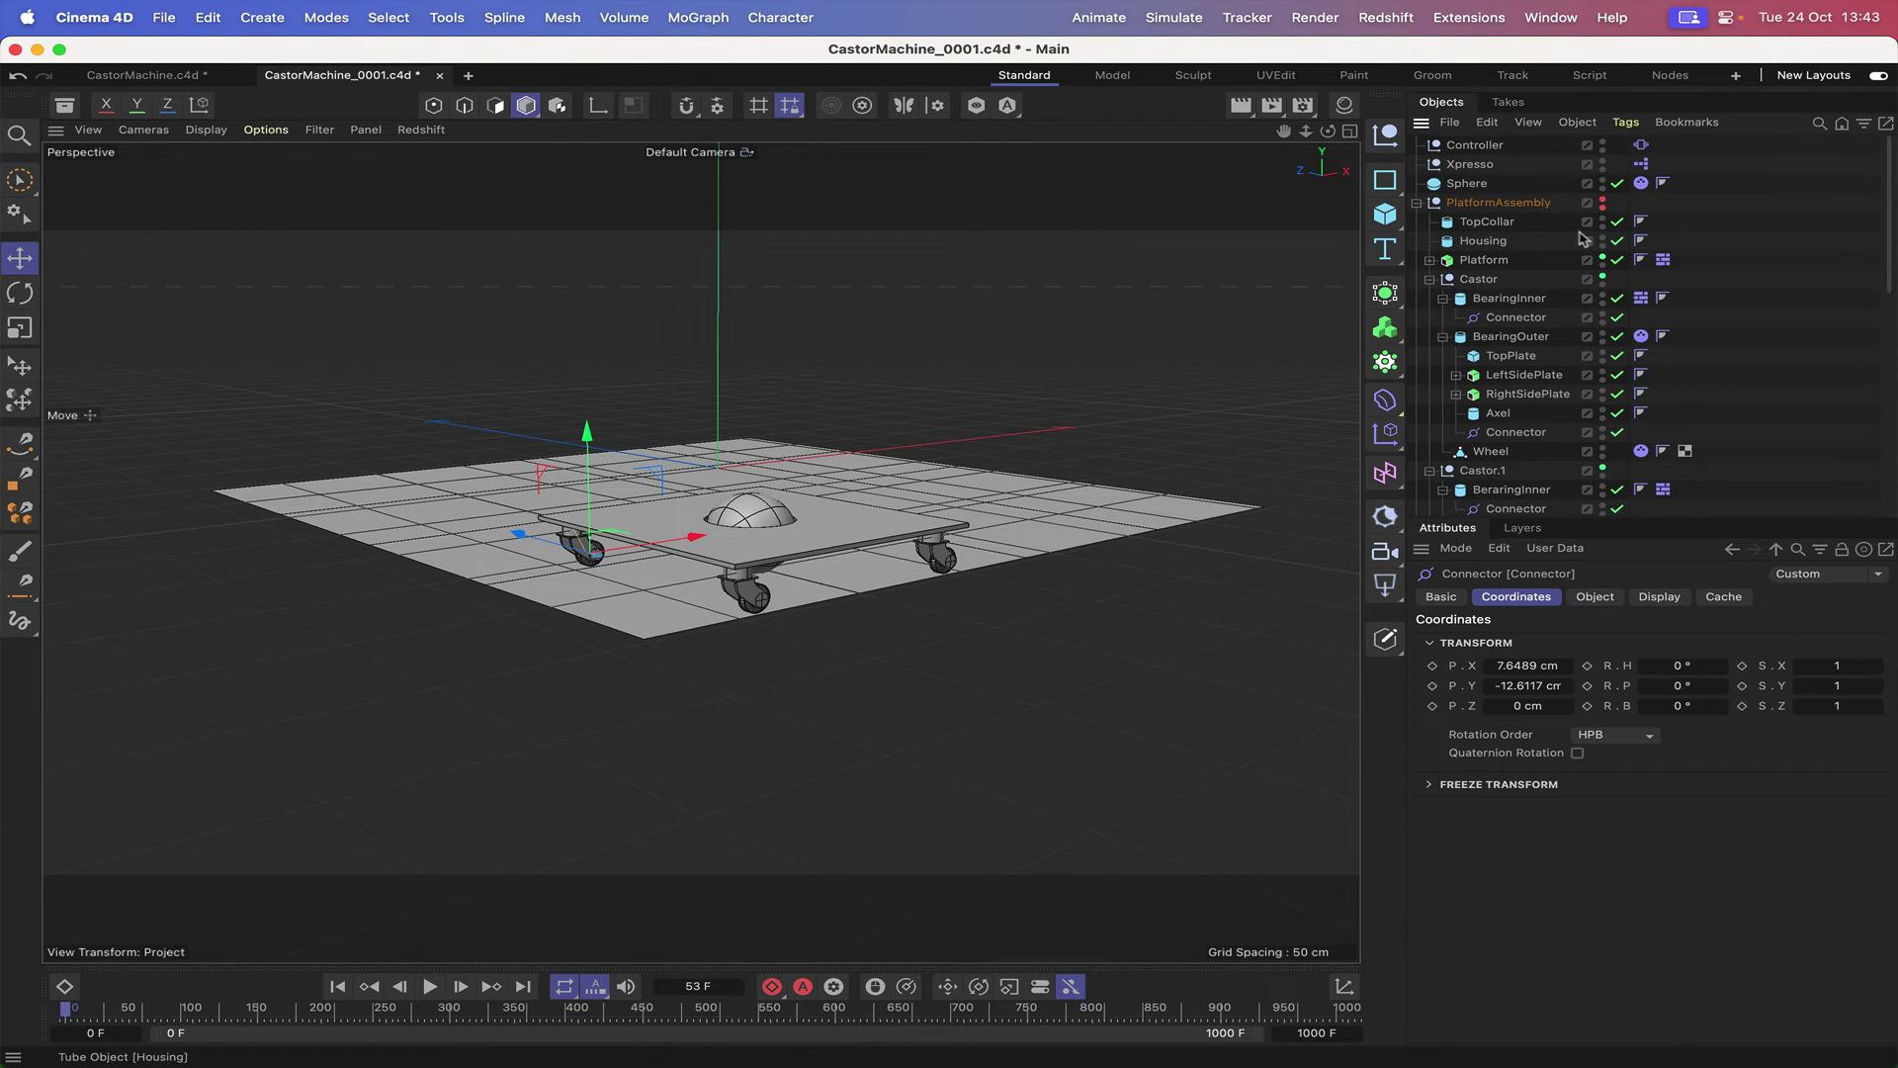
pyautogui.click(1603, 204)
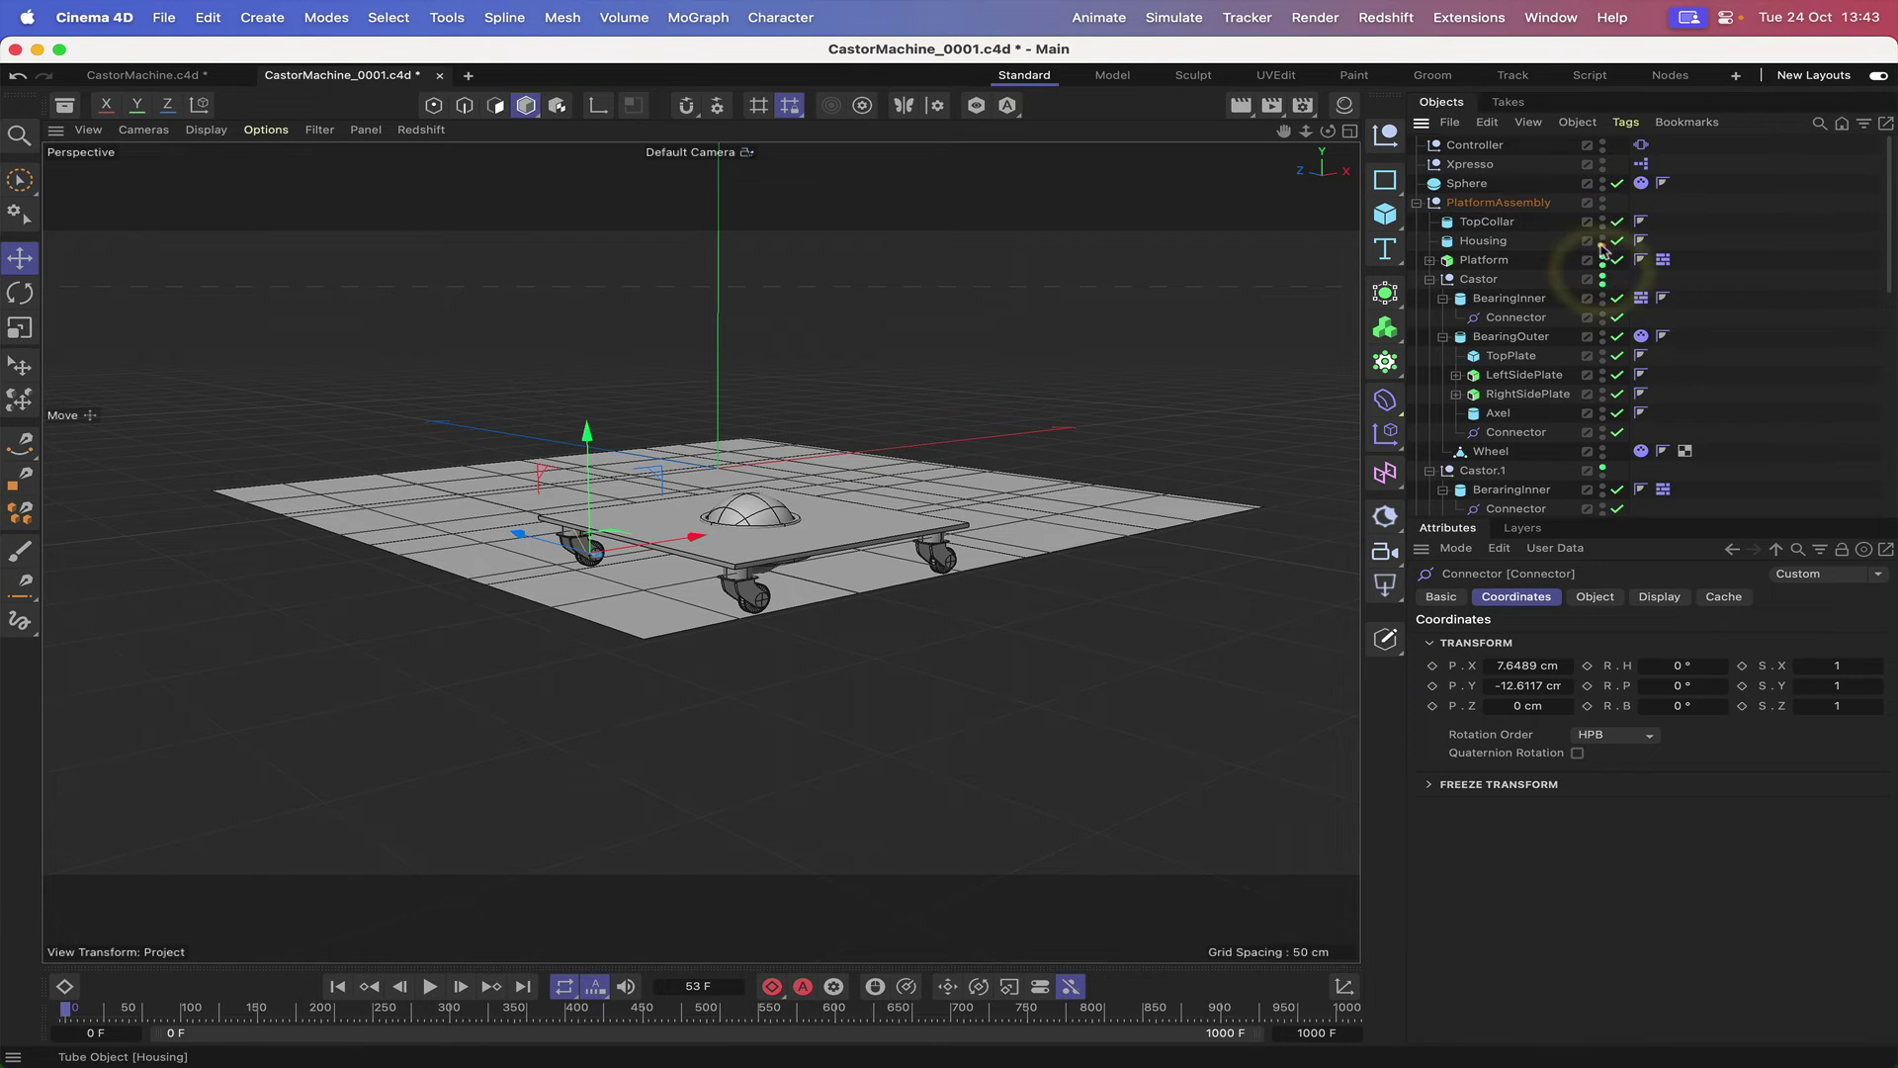
pyautogui.click(1603, 241)
pyautogui.click(1603, 240)
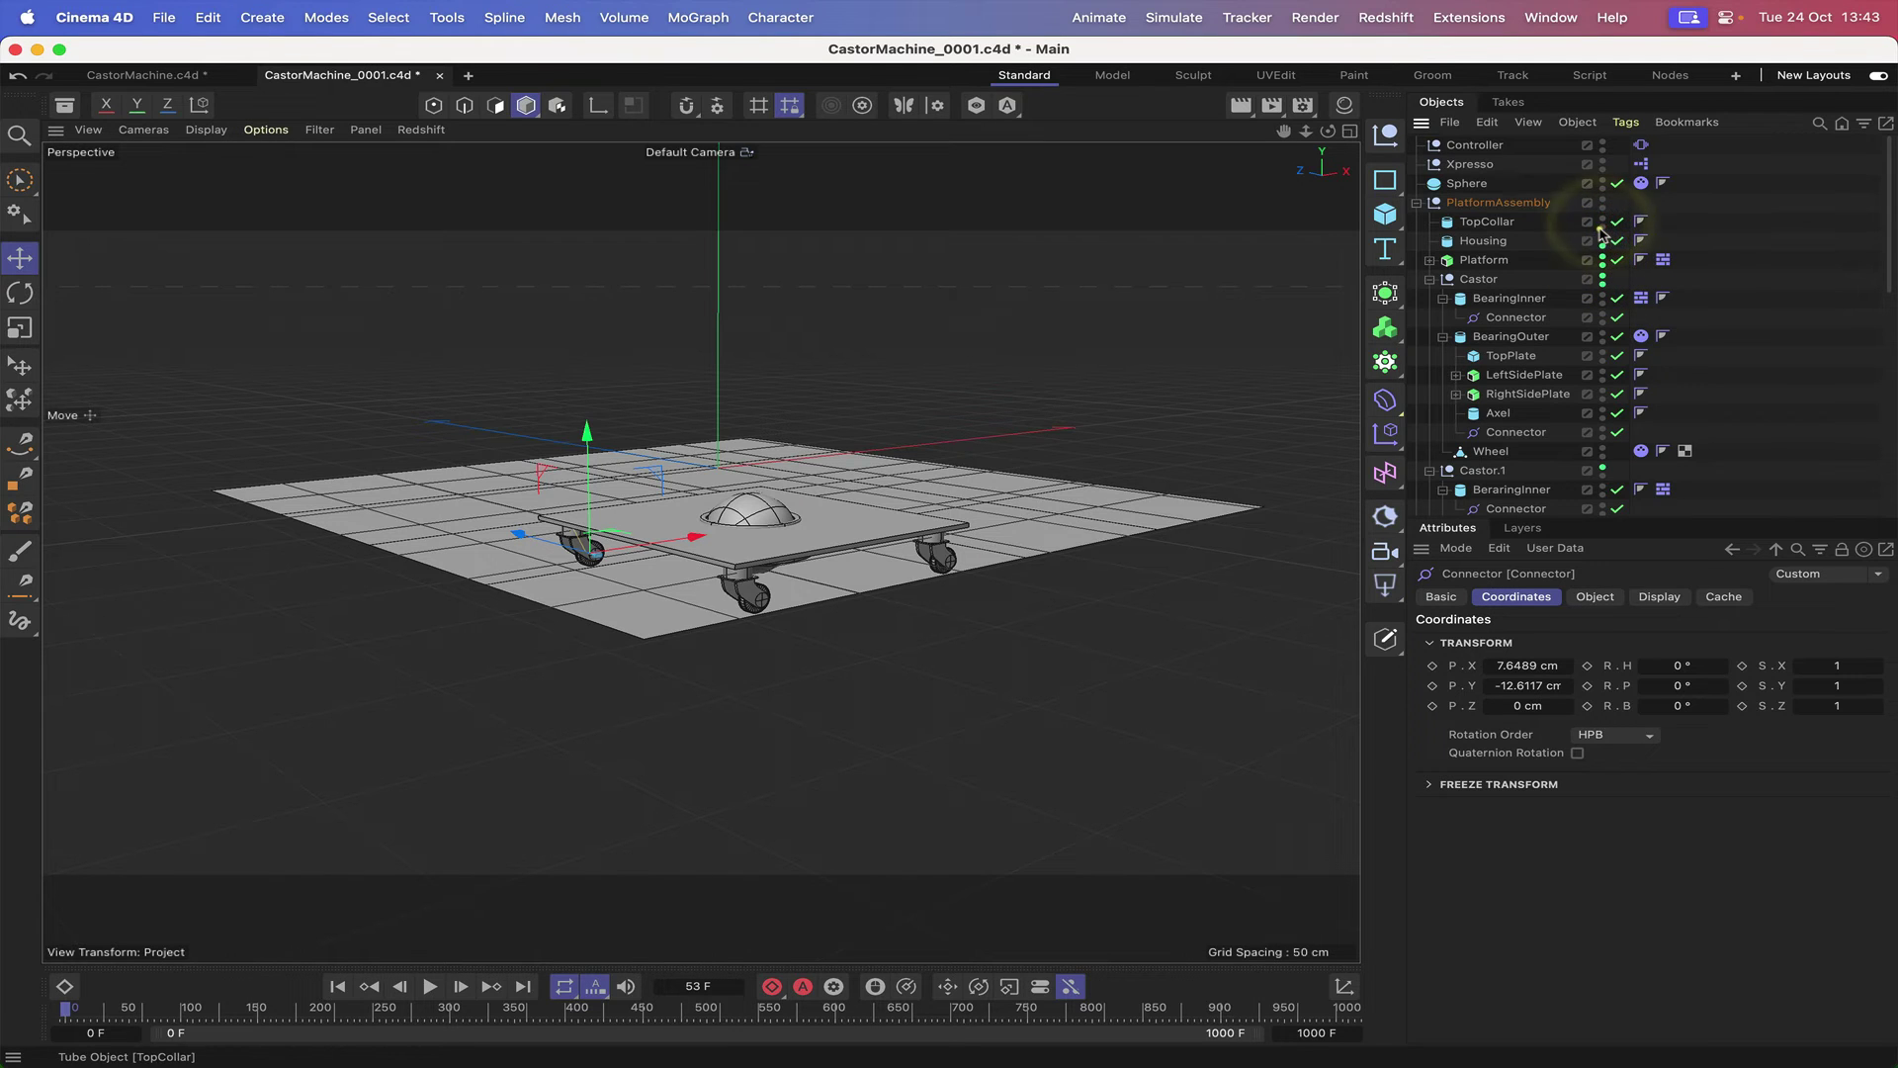
pyautogui.click(1603, 259)
pyautogui.click(1603, 260)
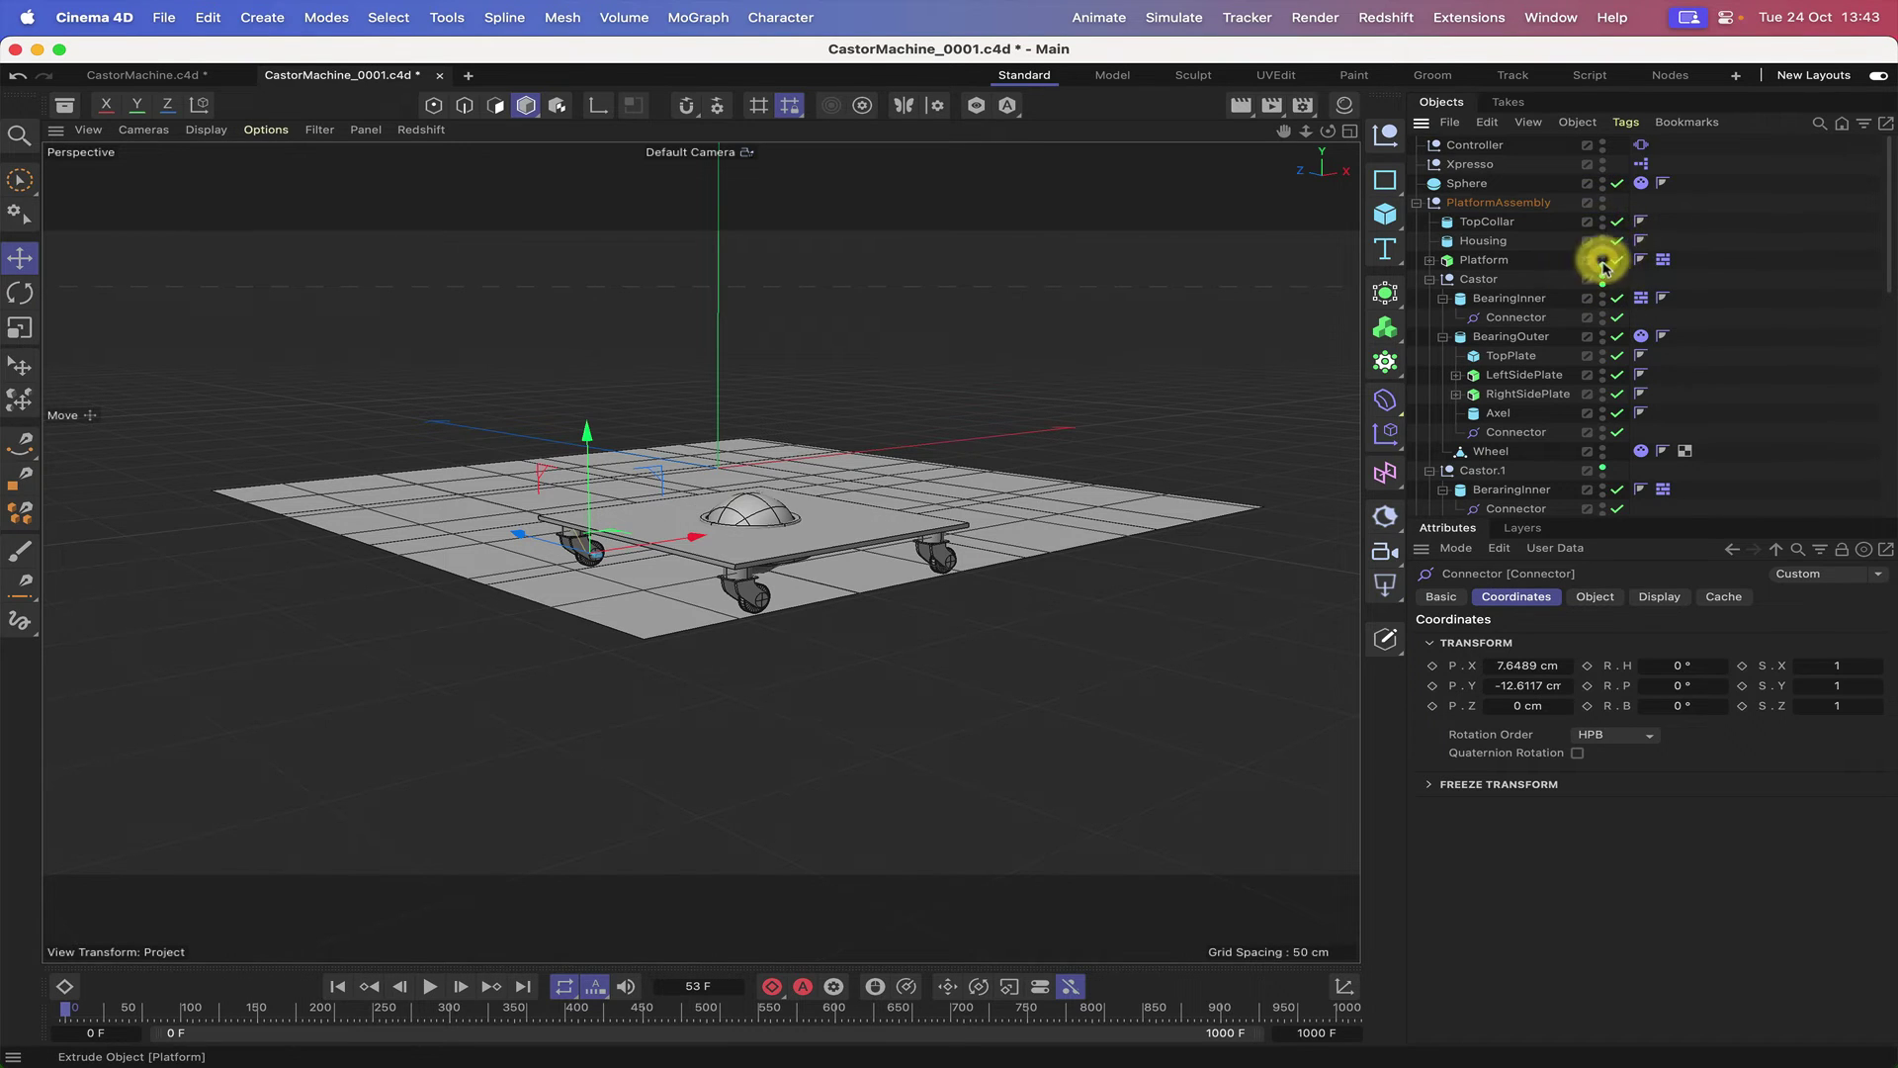
pyautogui.click(1603, 277)
pyautogui.click(1603, 278)
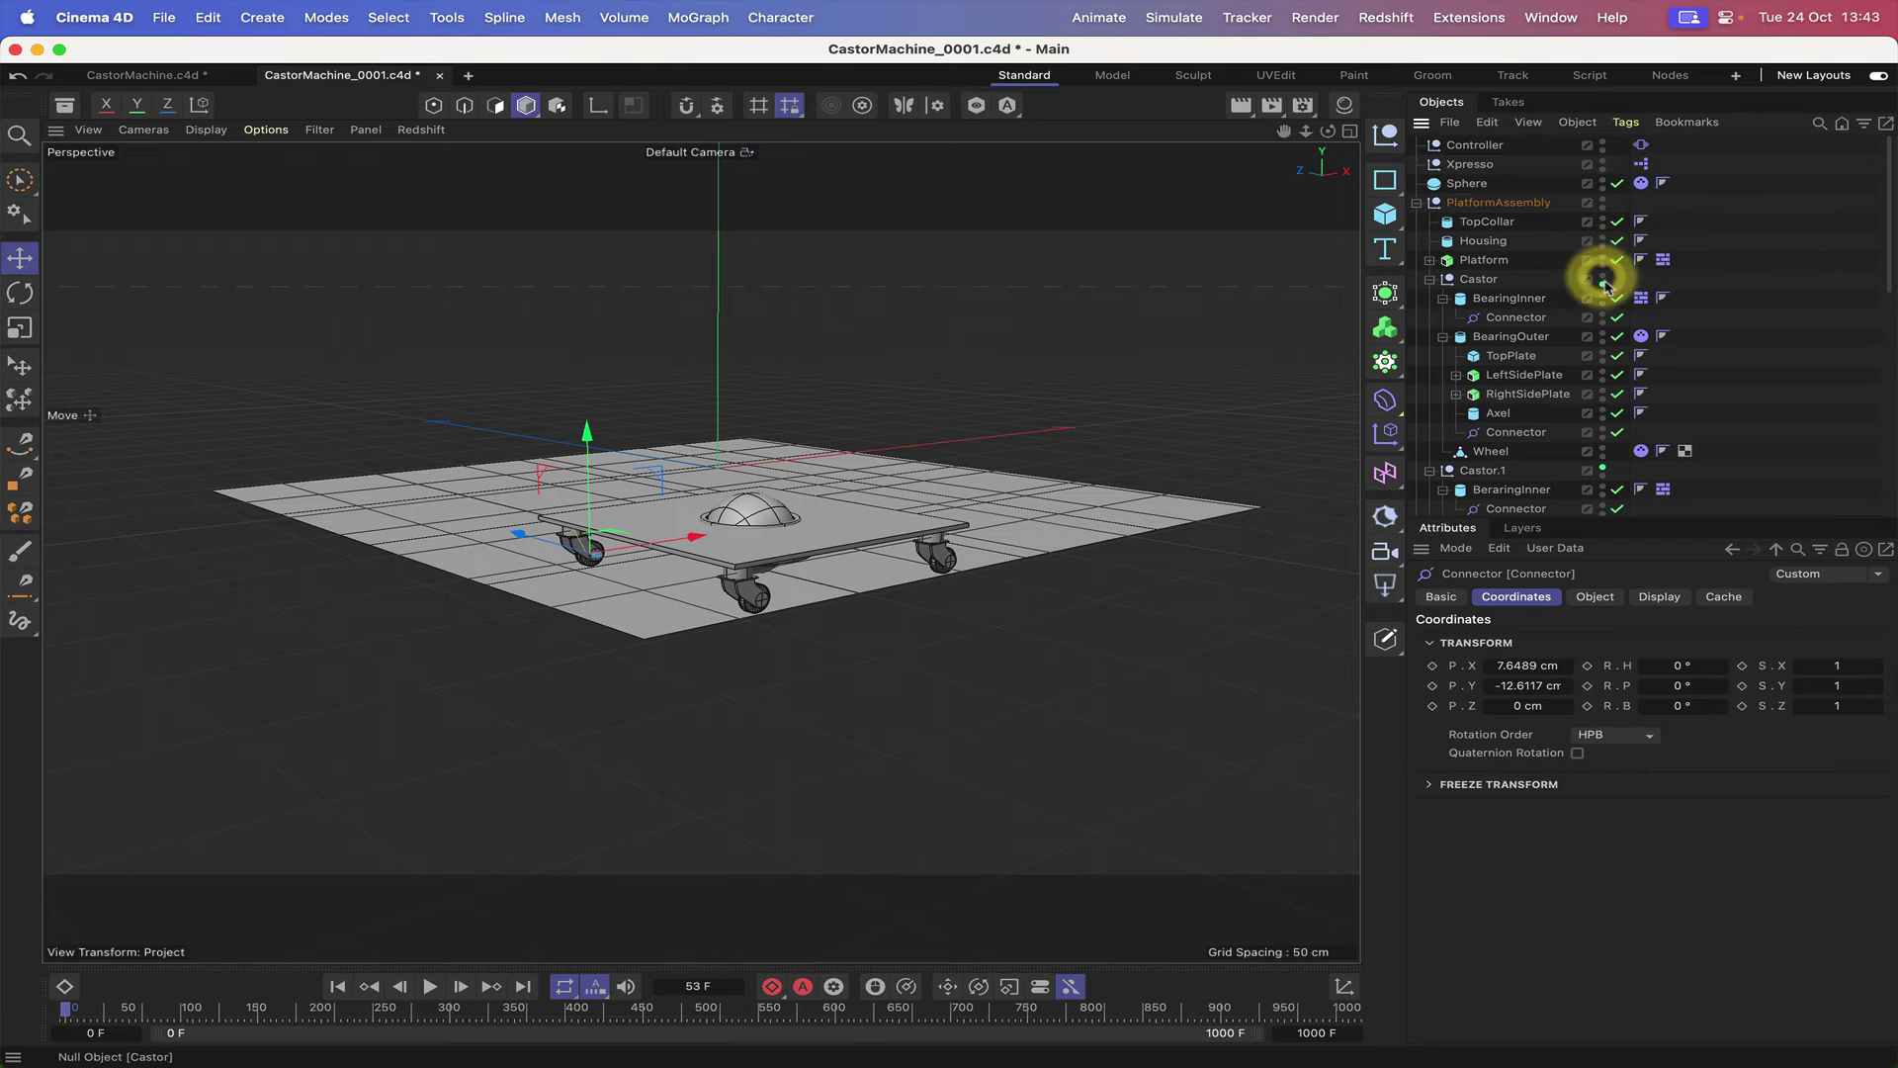
# - Reset the visibility of Castor.1, Castor.2 and Castor.3 to default
pyautogui.scroll(-3, 1609, 398)
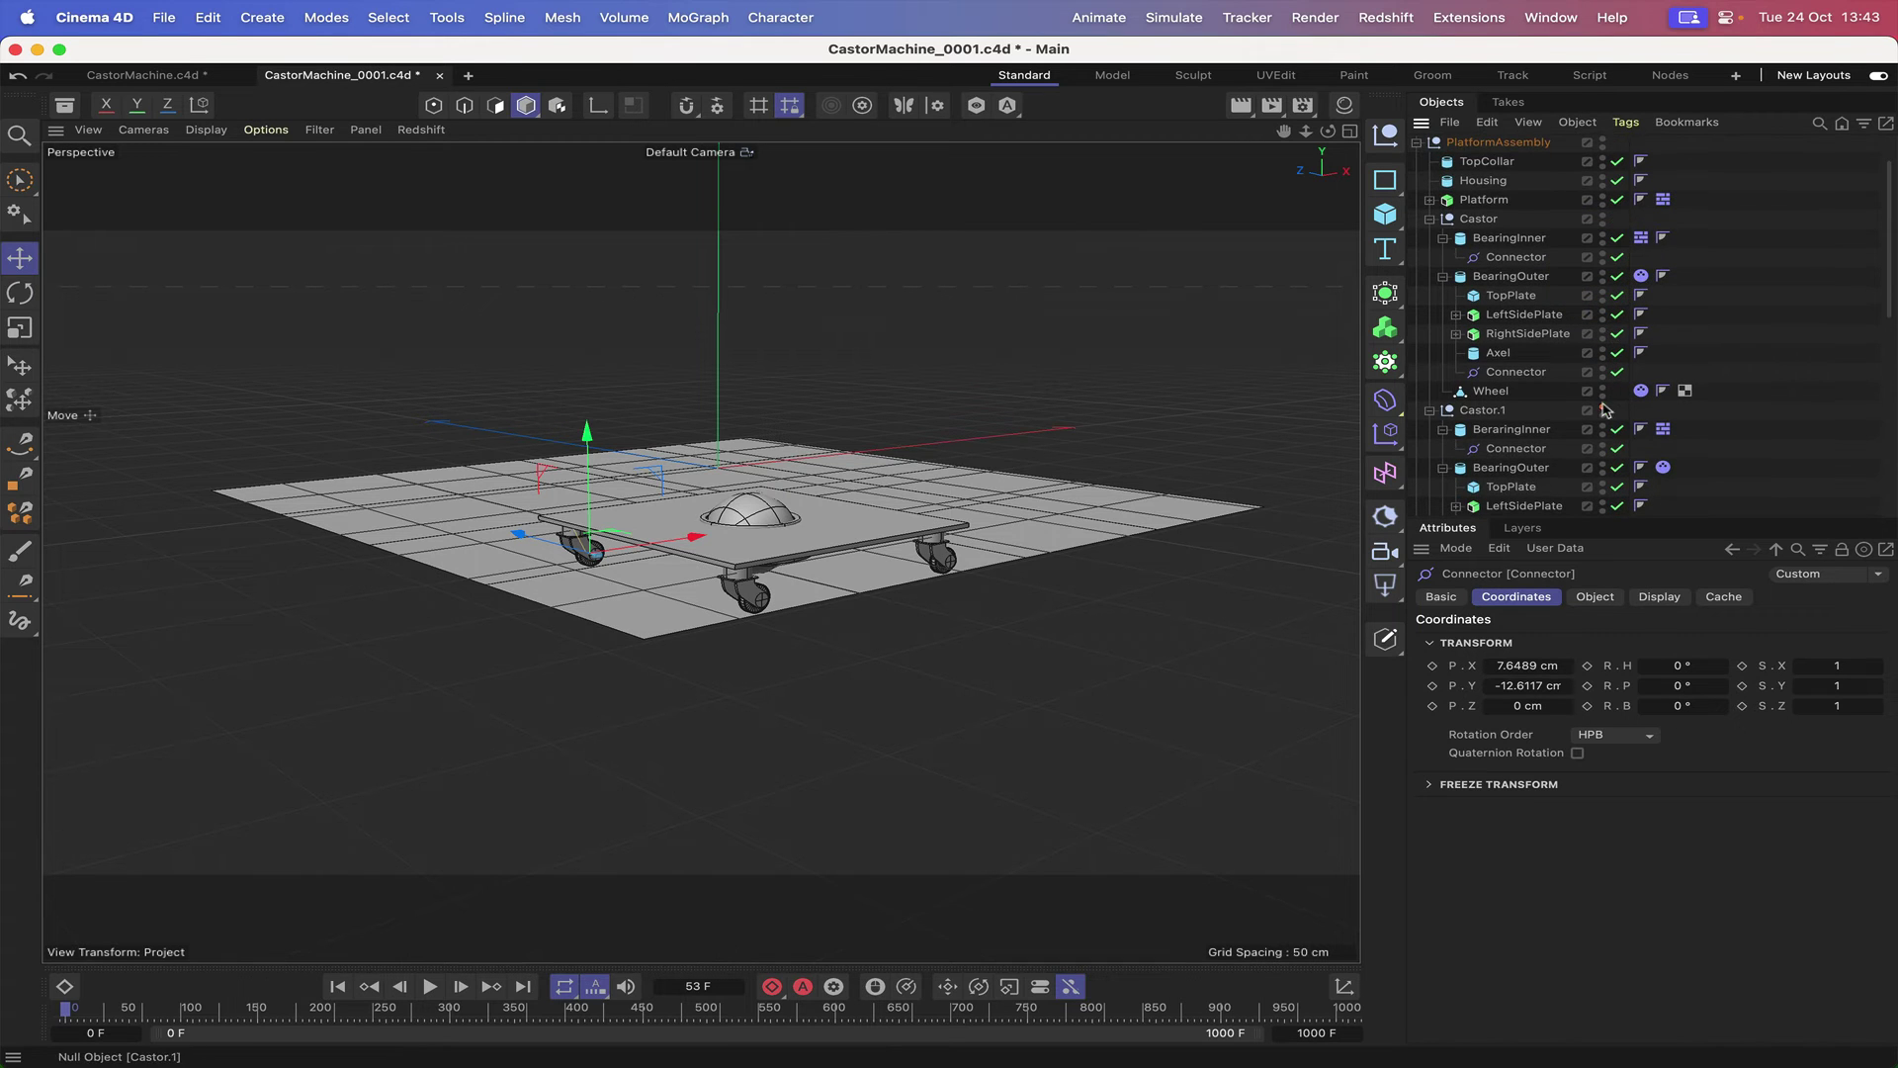
pyautogui.click(1603, 410)
pyautogui.click(1603, 410)
pyautogui.scroll(-10, 1594, 405)
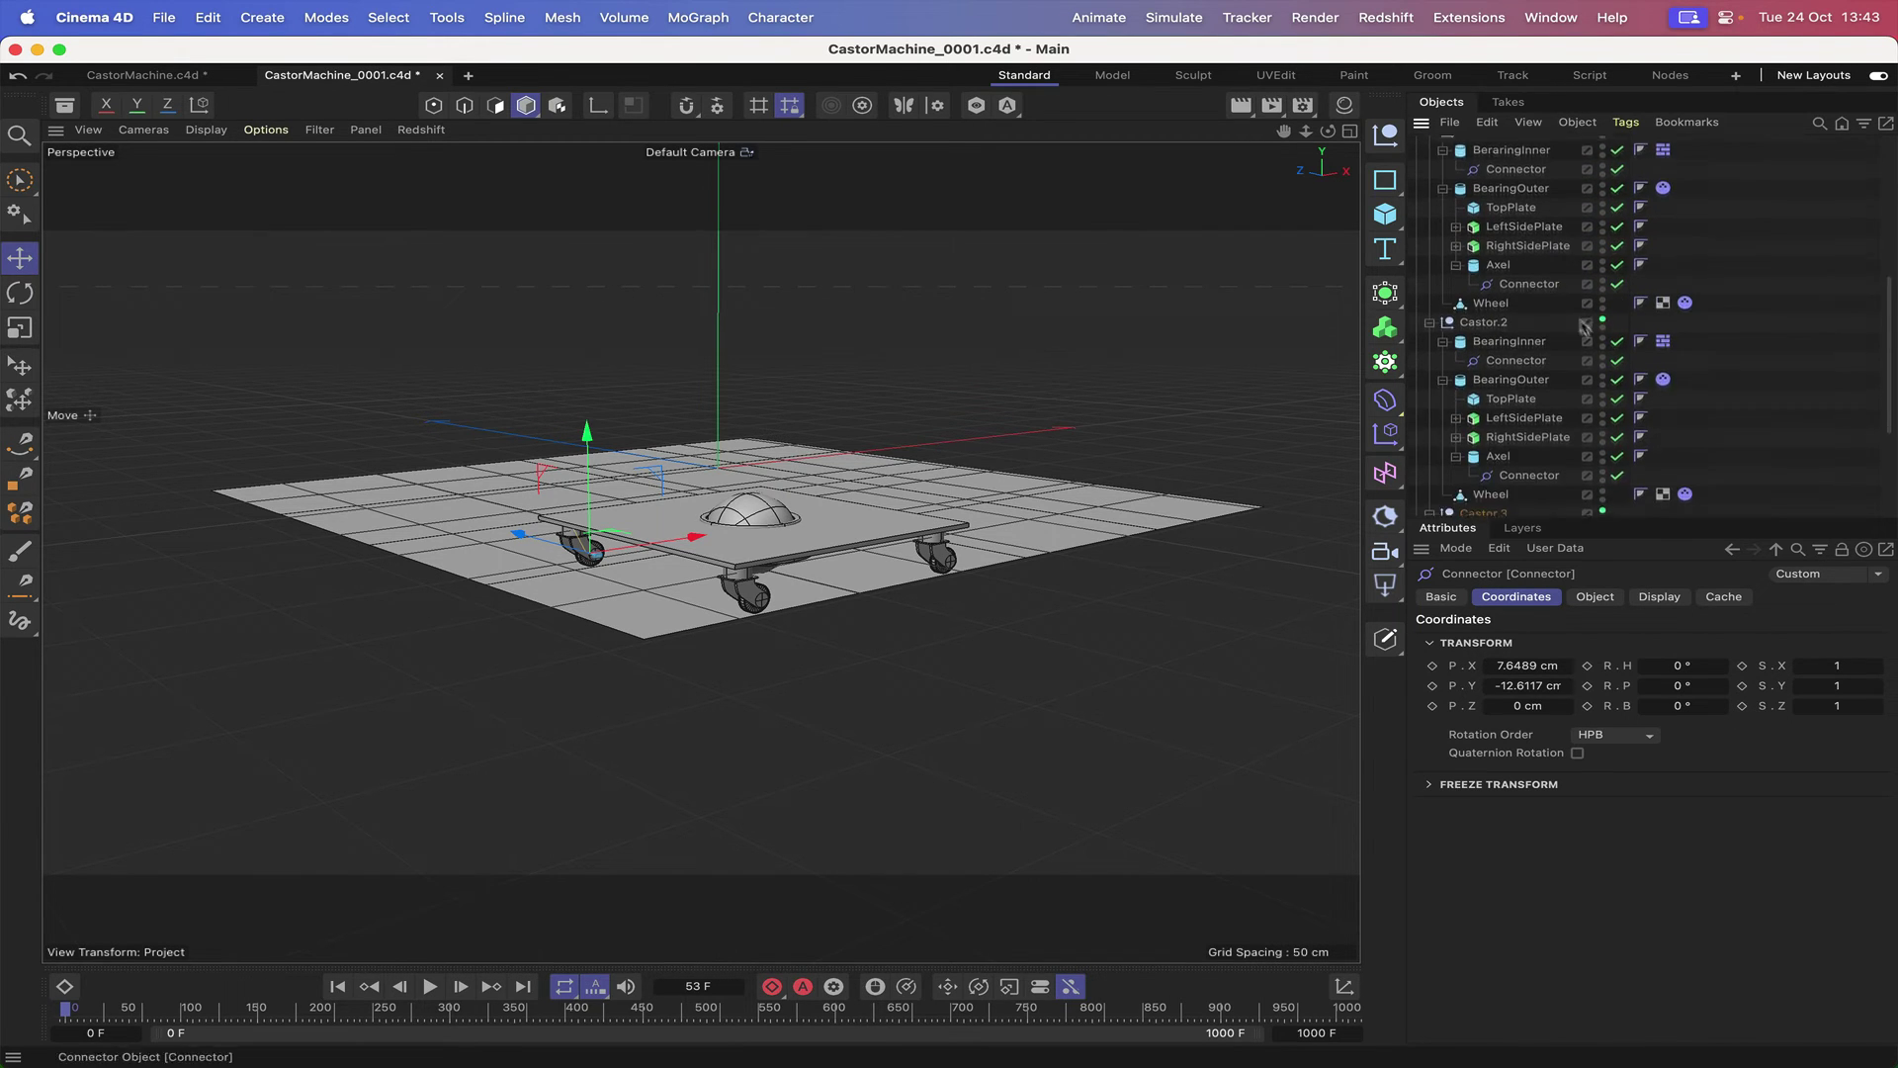
pyautogui.scroll(-1, 1597, 318)
pyautogui.click(1607, 292)
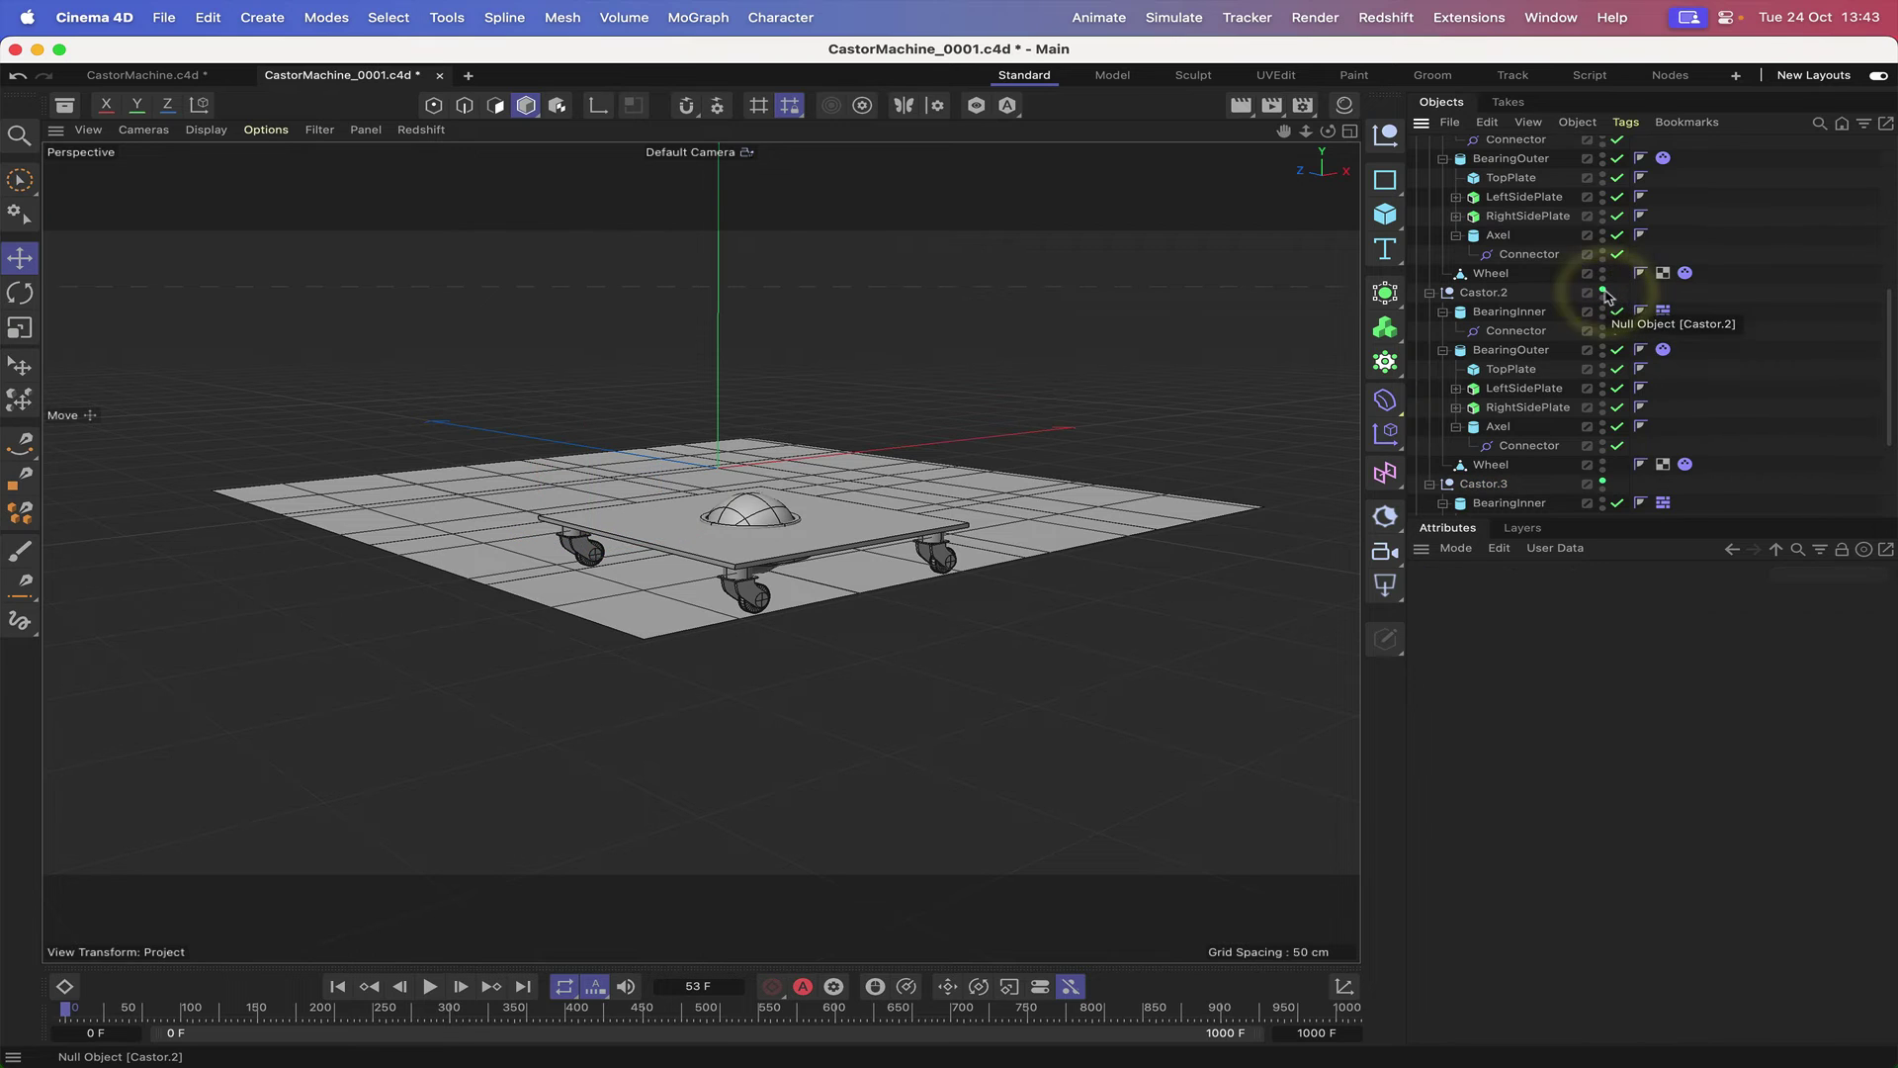
pyautogui.click(1603, 289)
pyautogui.click(1604, 289)
pyautogui.scroll(-4, 1609, 348)
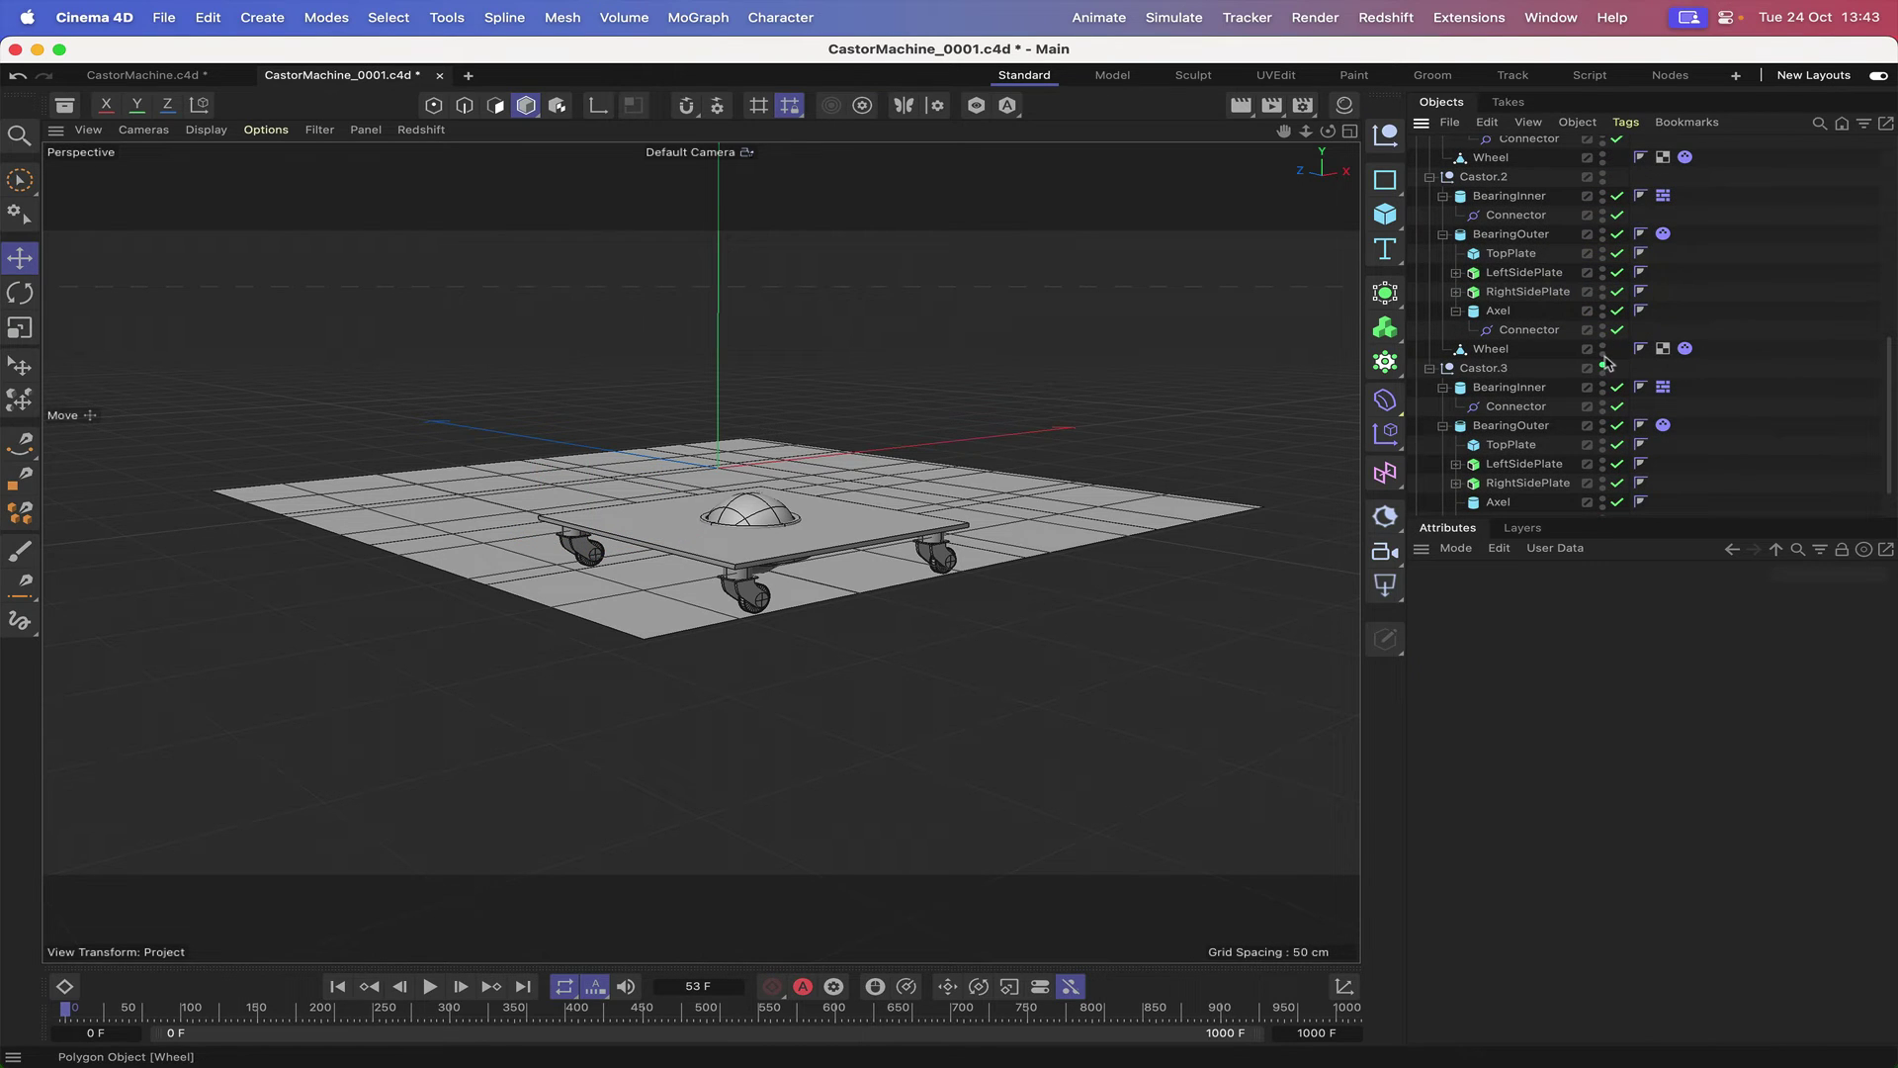
pyautogui.click(1603, 367)
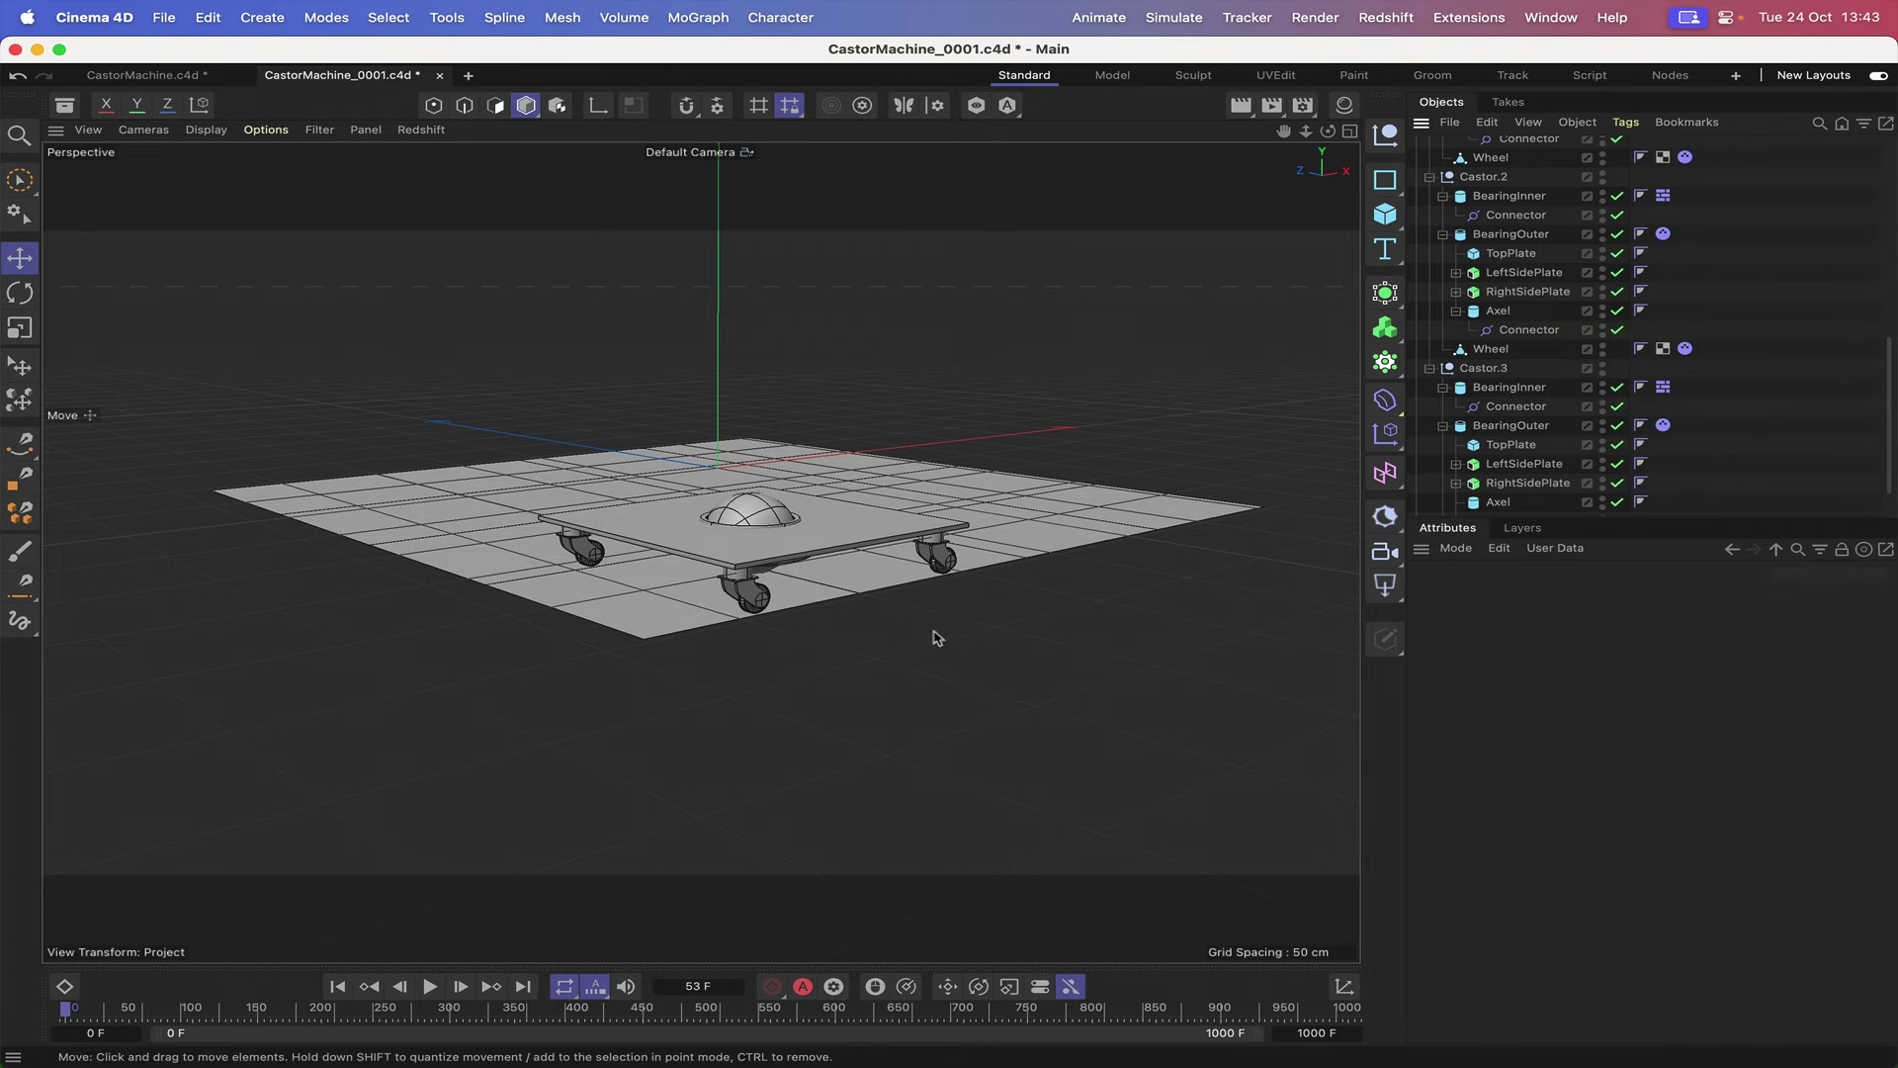
# - Play the simulation from the first frame to check the whole platform moving on its castors, and stop it
pyautogui.click(337, 986)
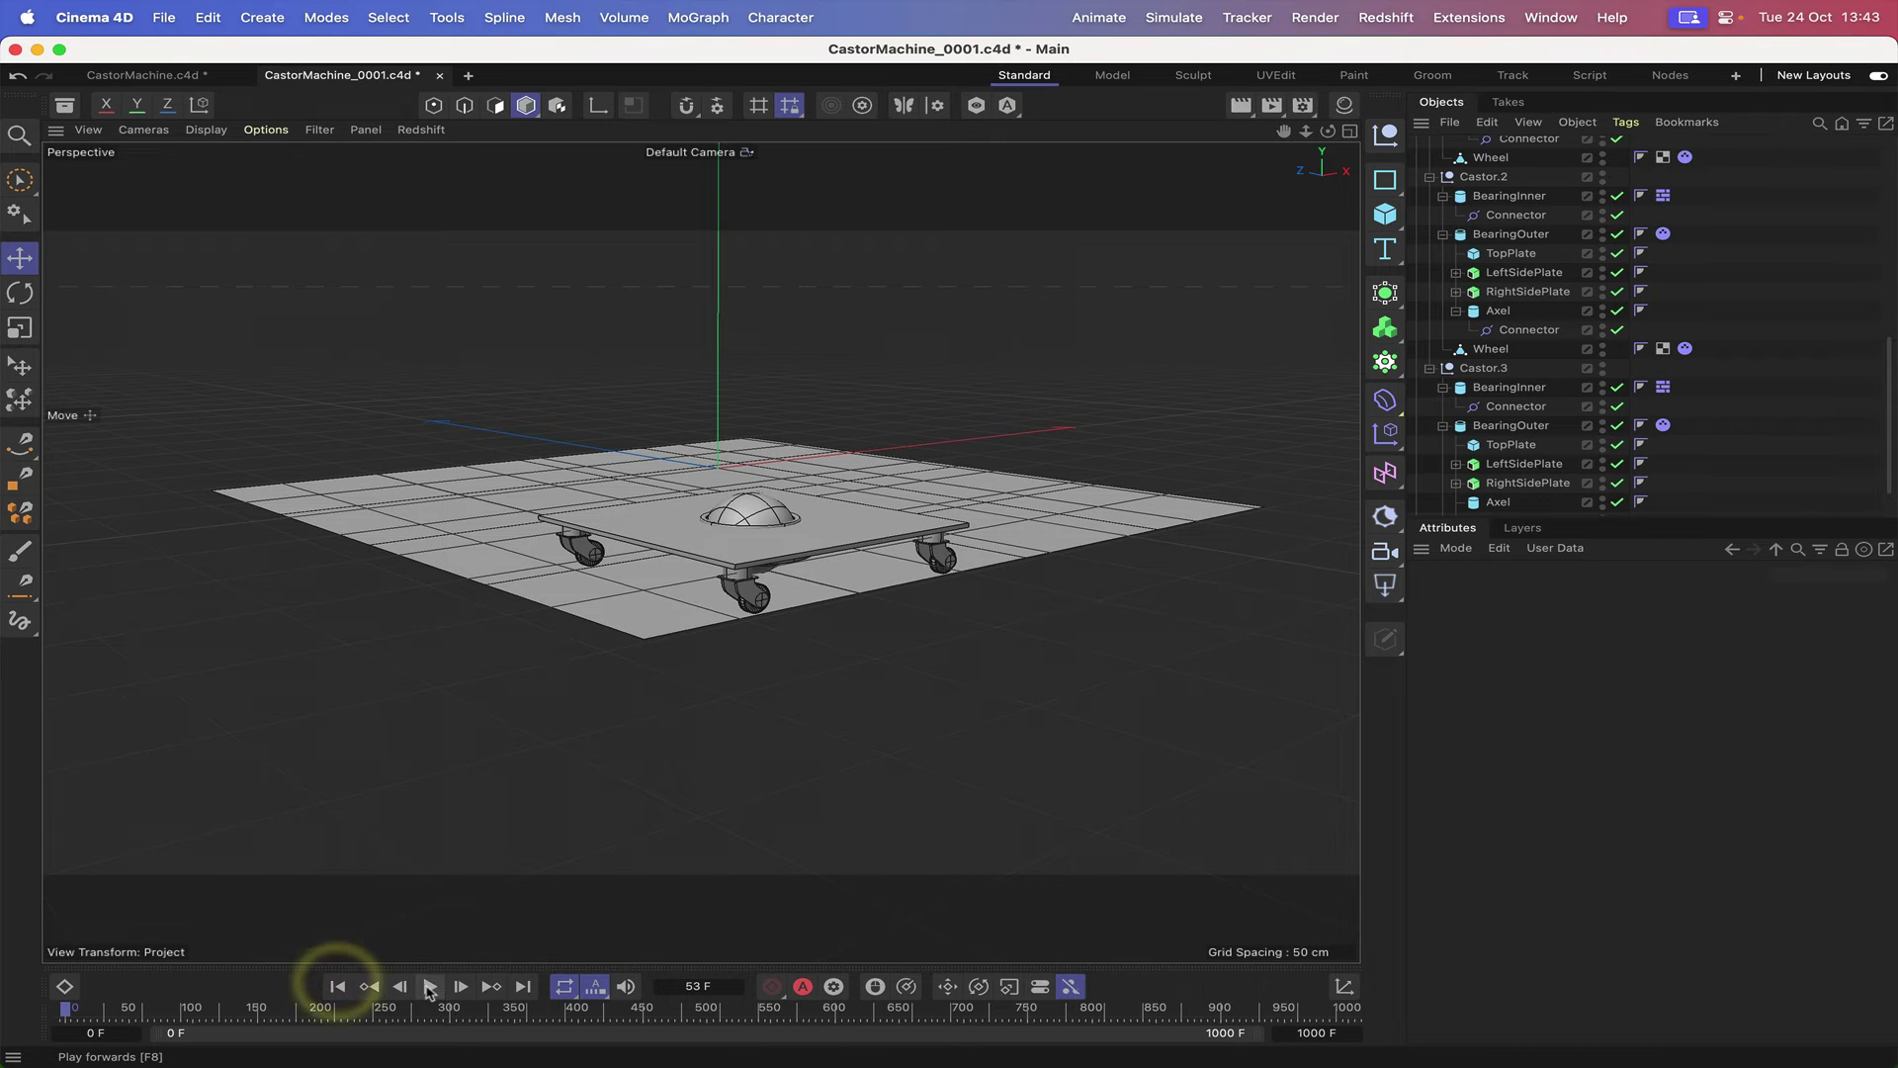
pyautogui.click(428, 985)
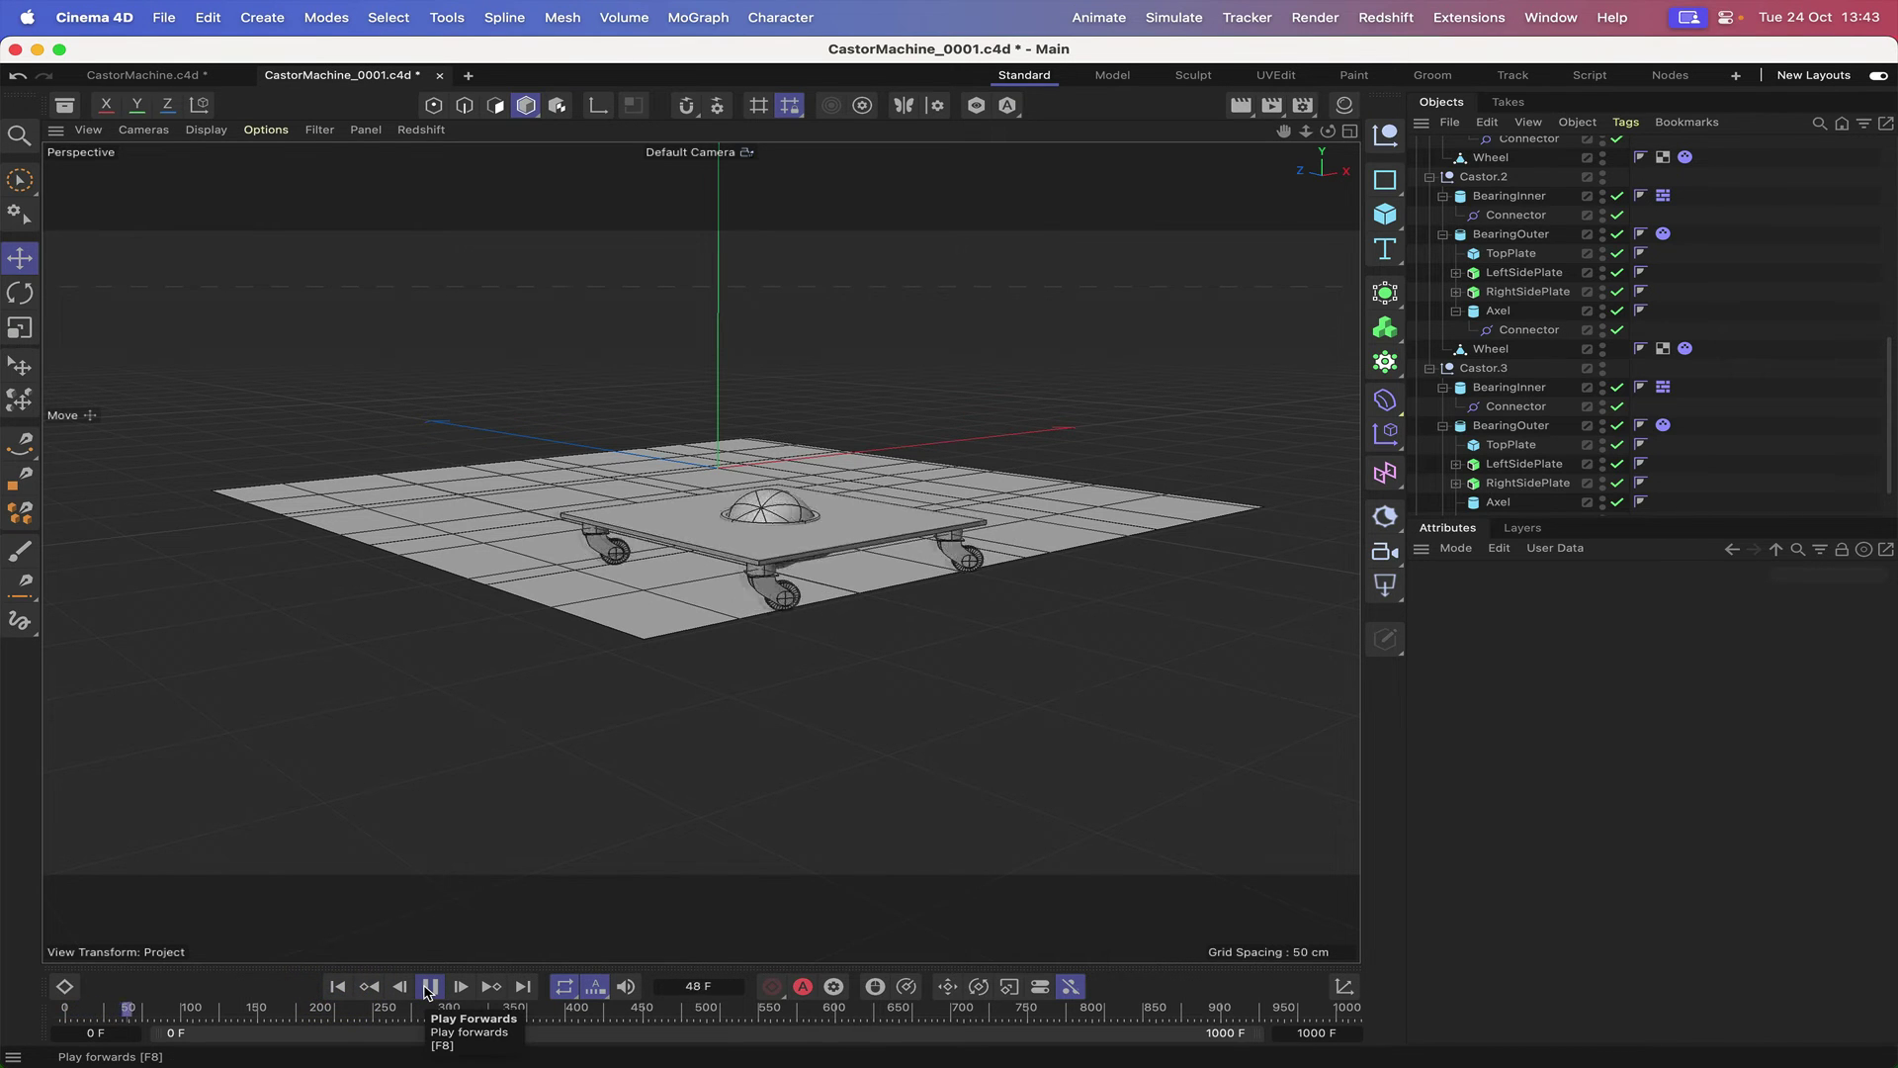
pyautogui.click(428, 985)
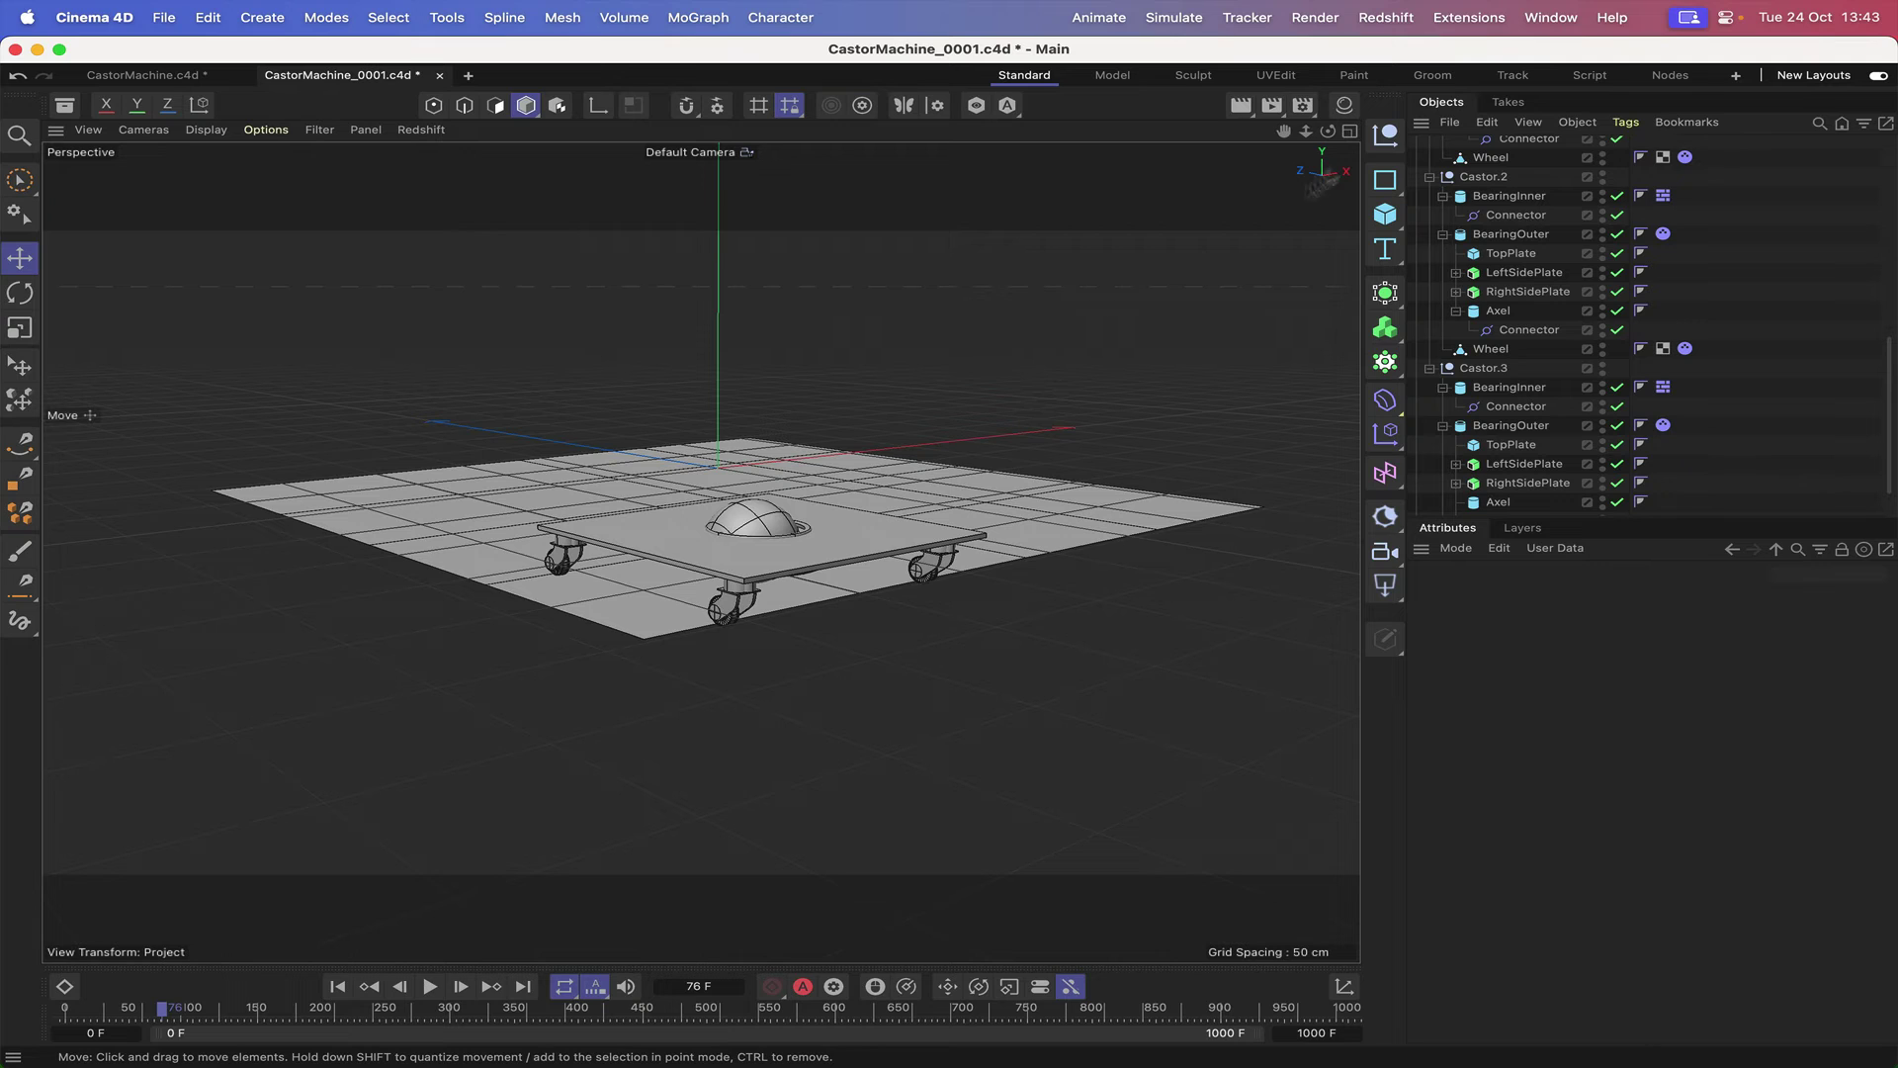
# - Move the Plane to about X -82 cm and Z -112 cm so it sits beneath the platform, and return to the first frame
pyautogui.moveTo(1284, 131); pyautogui.dragTo(1302, 260)
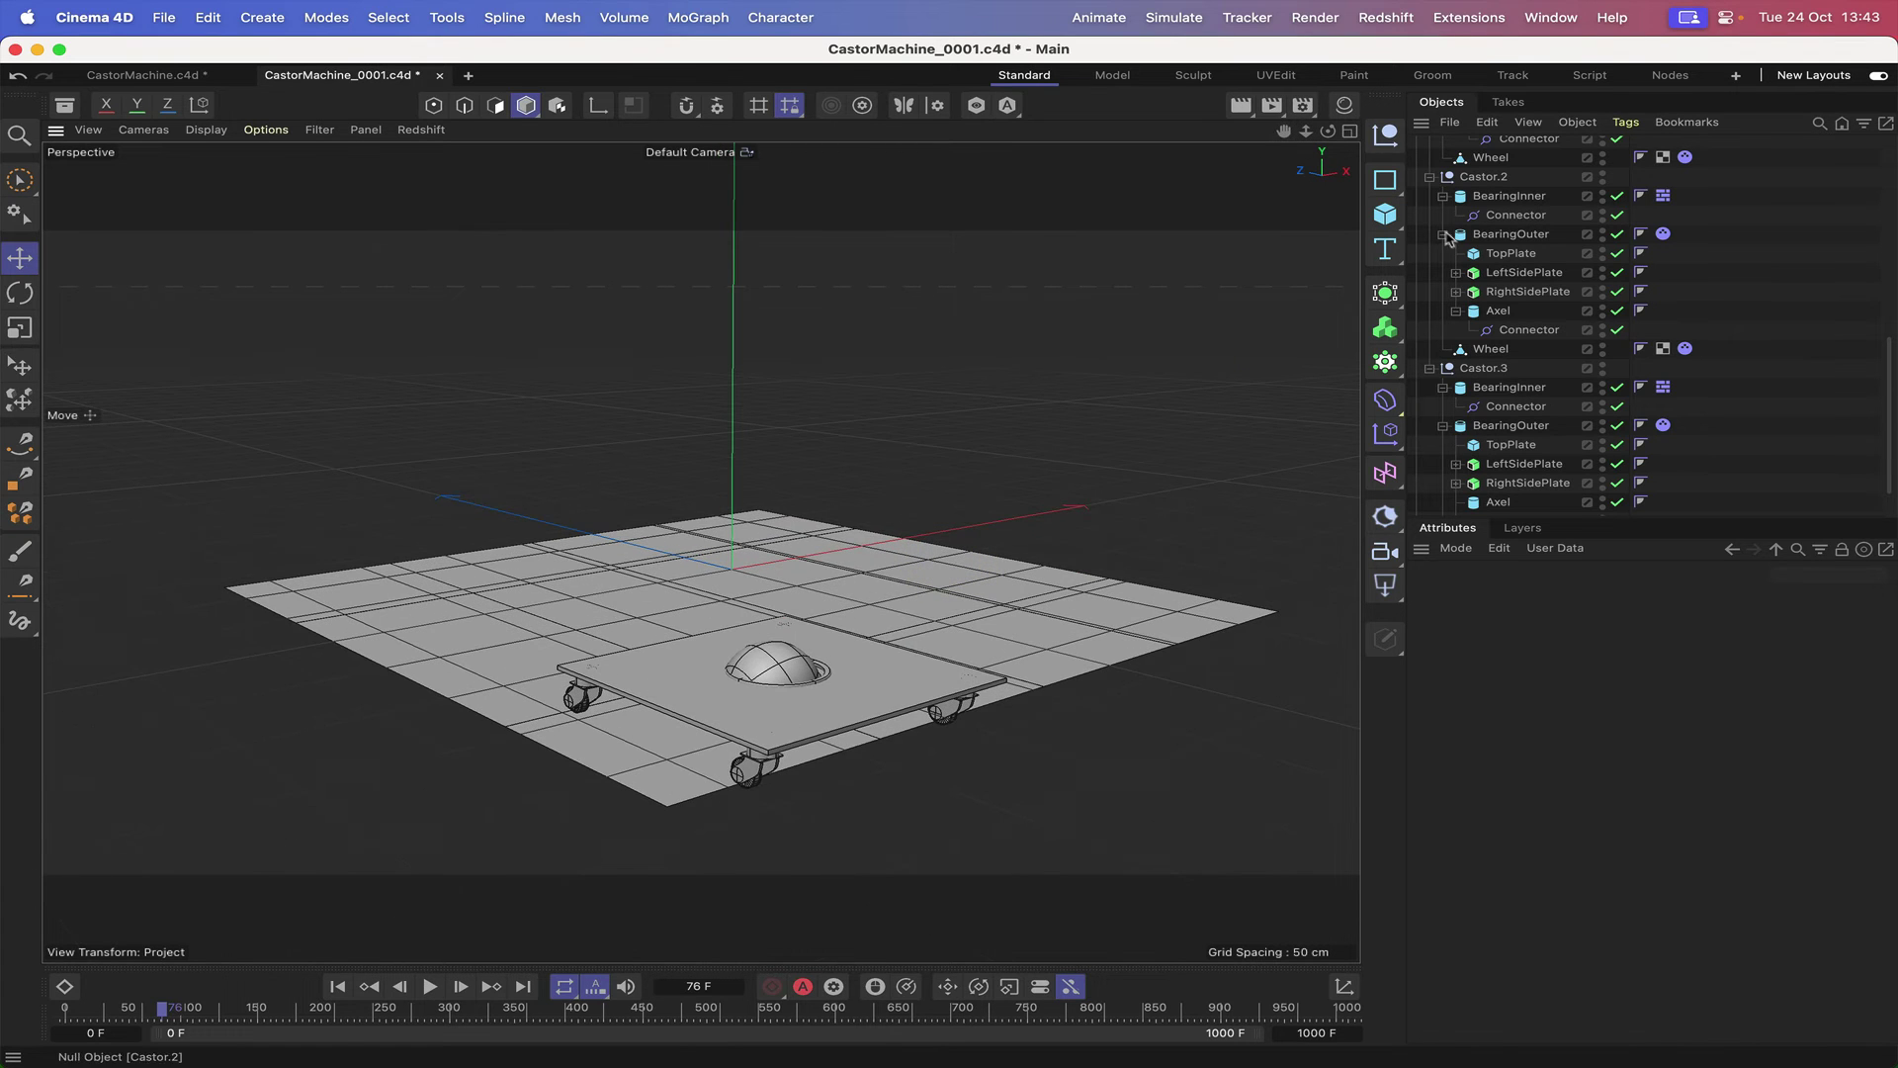
pyautogui.scroll(-3, 1515, 336)
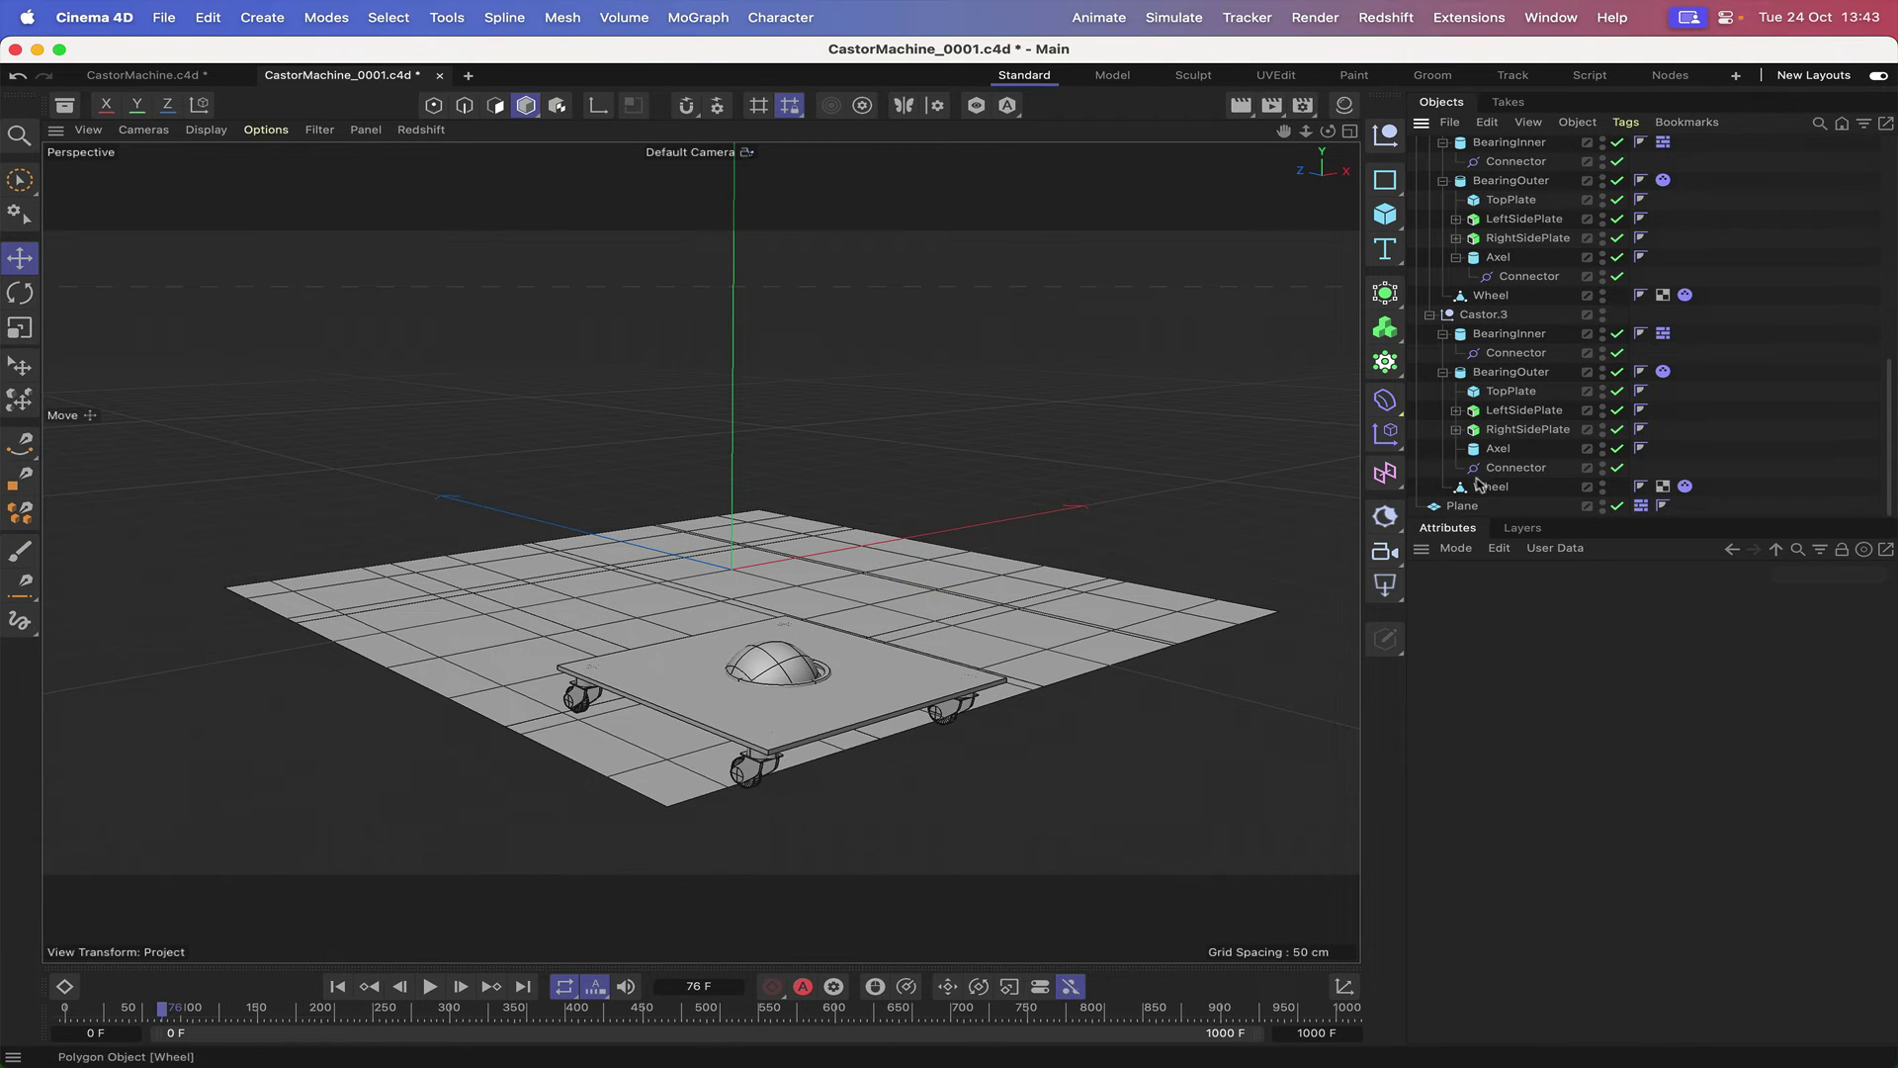
pyautogui.click(1464, 505)
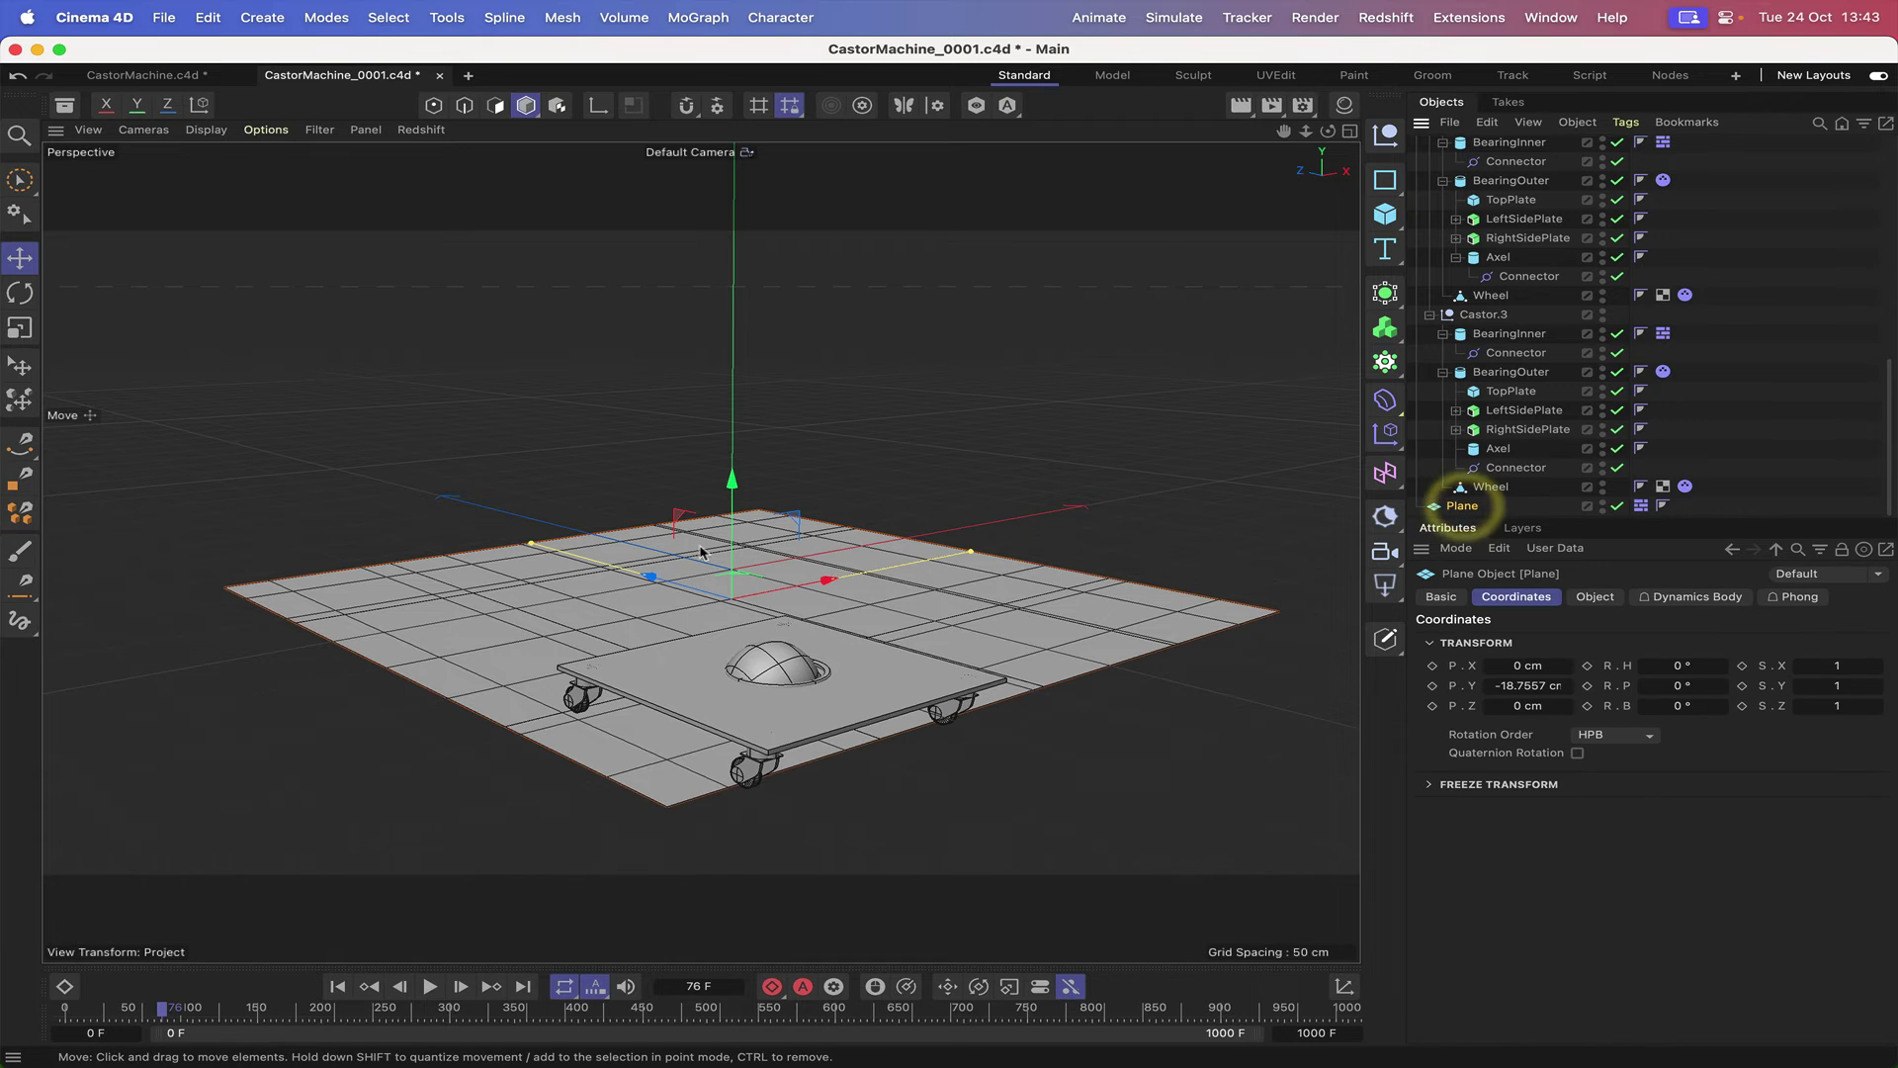
pyautogui.moveTo(648, 572); pyautogui.dragTo(864, 673)
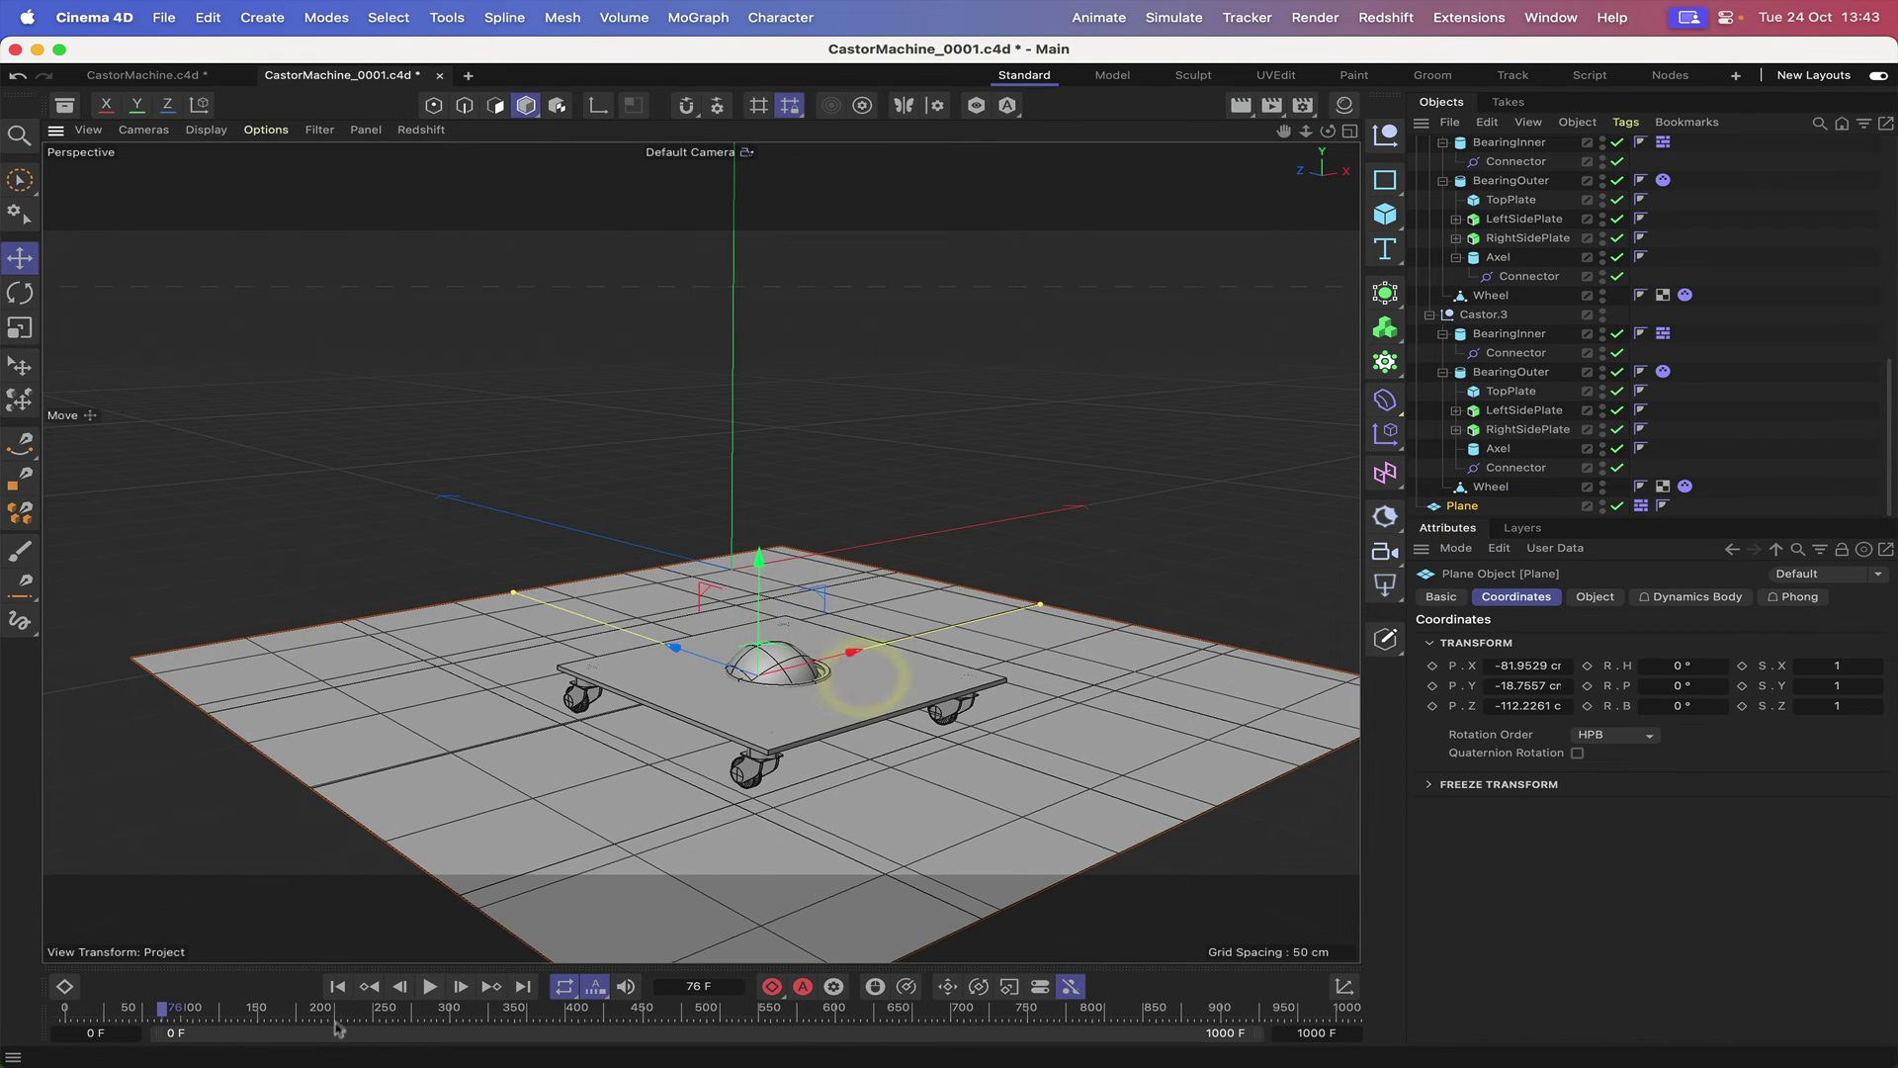
pyautogui.click(337, 986)
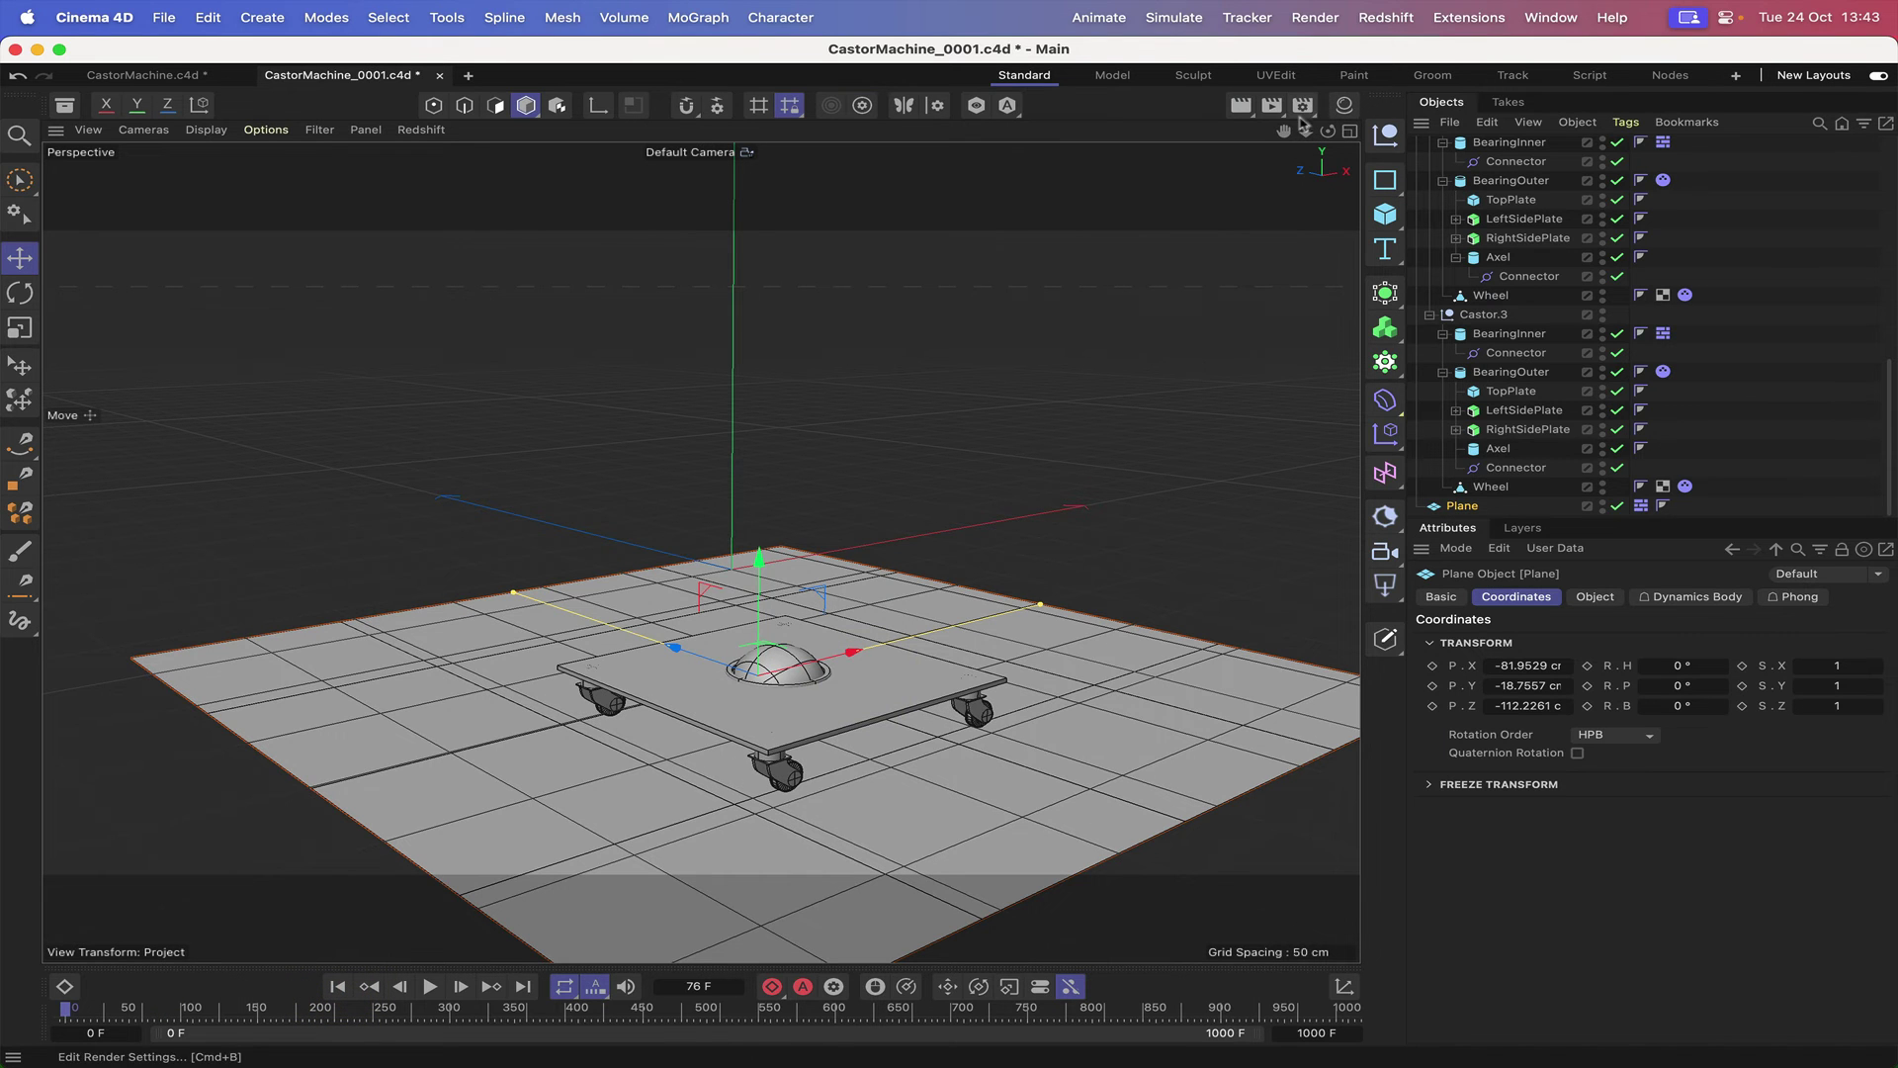
# - Replay the simulation on the repositioned Plane, examine the castors from another angle and stop playback
pyautogui.moveTo(718, 718); pyautogui.dragTo(682, 560, button='middle')
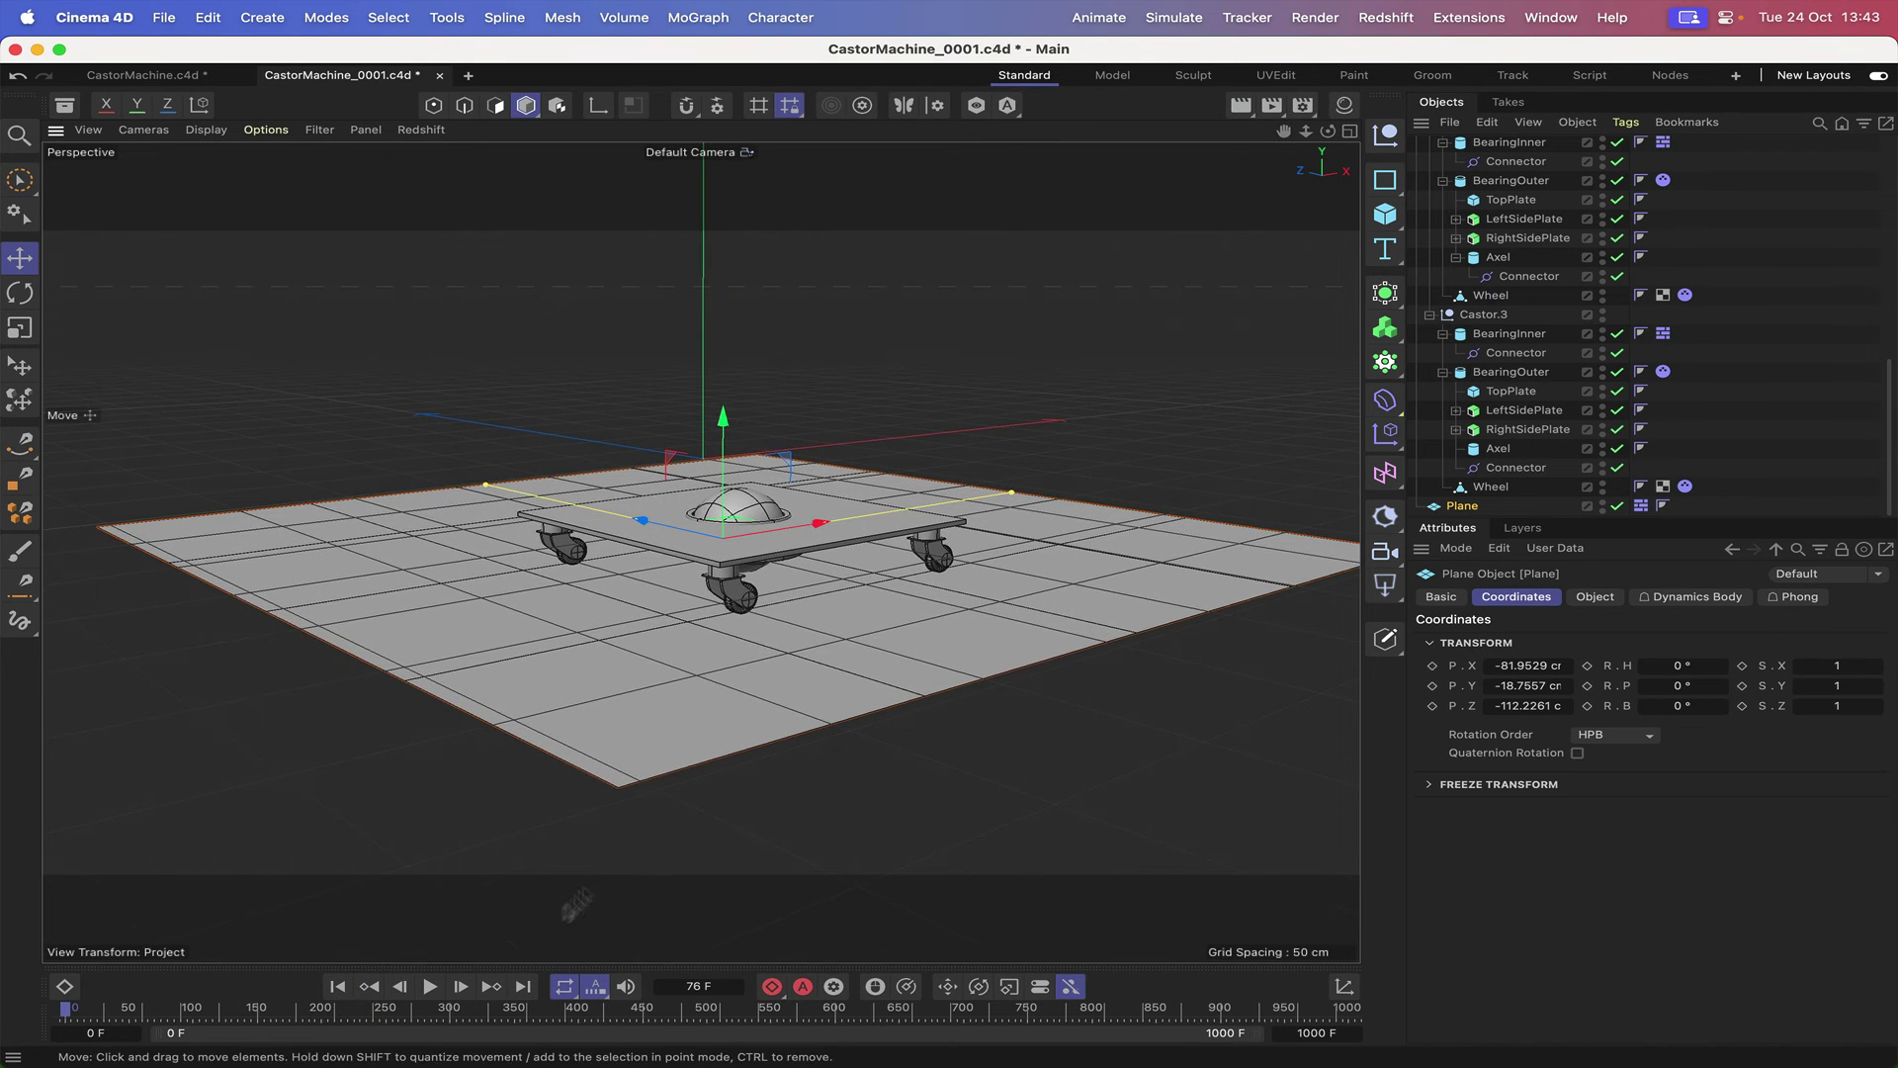
pyautogui.click(429, 987)
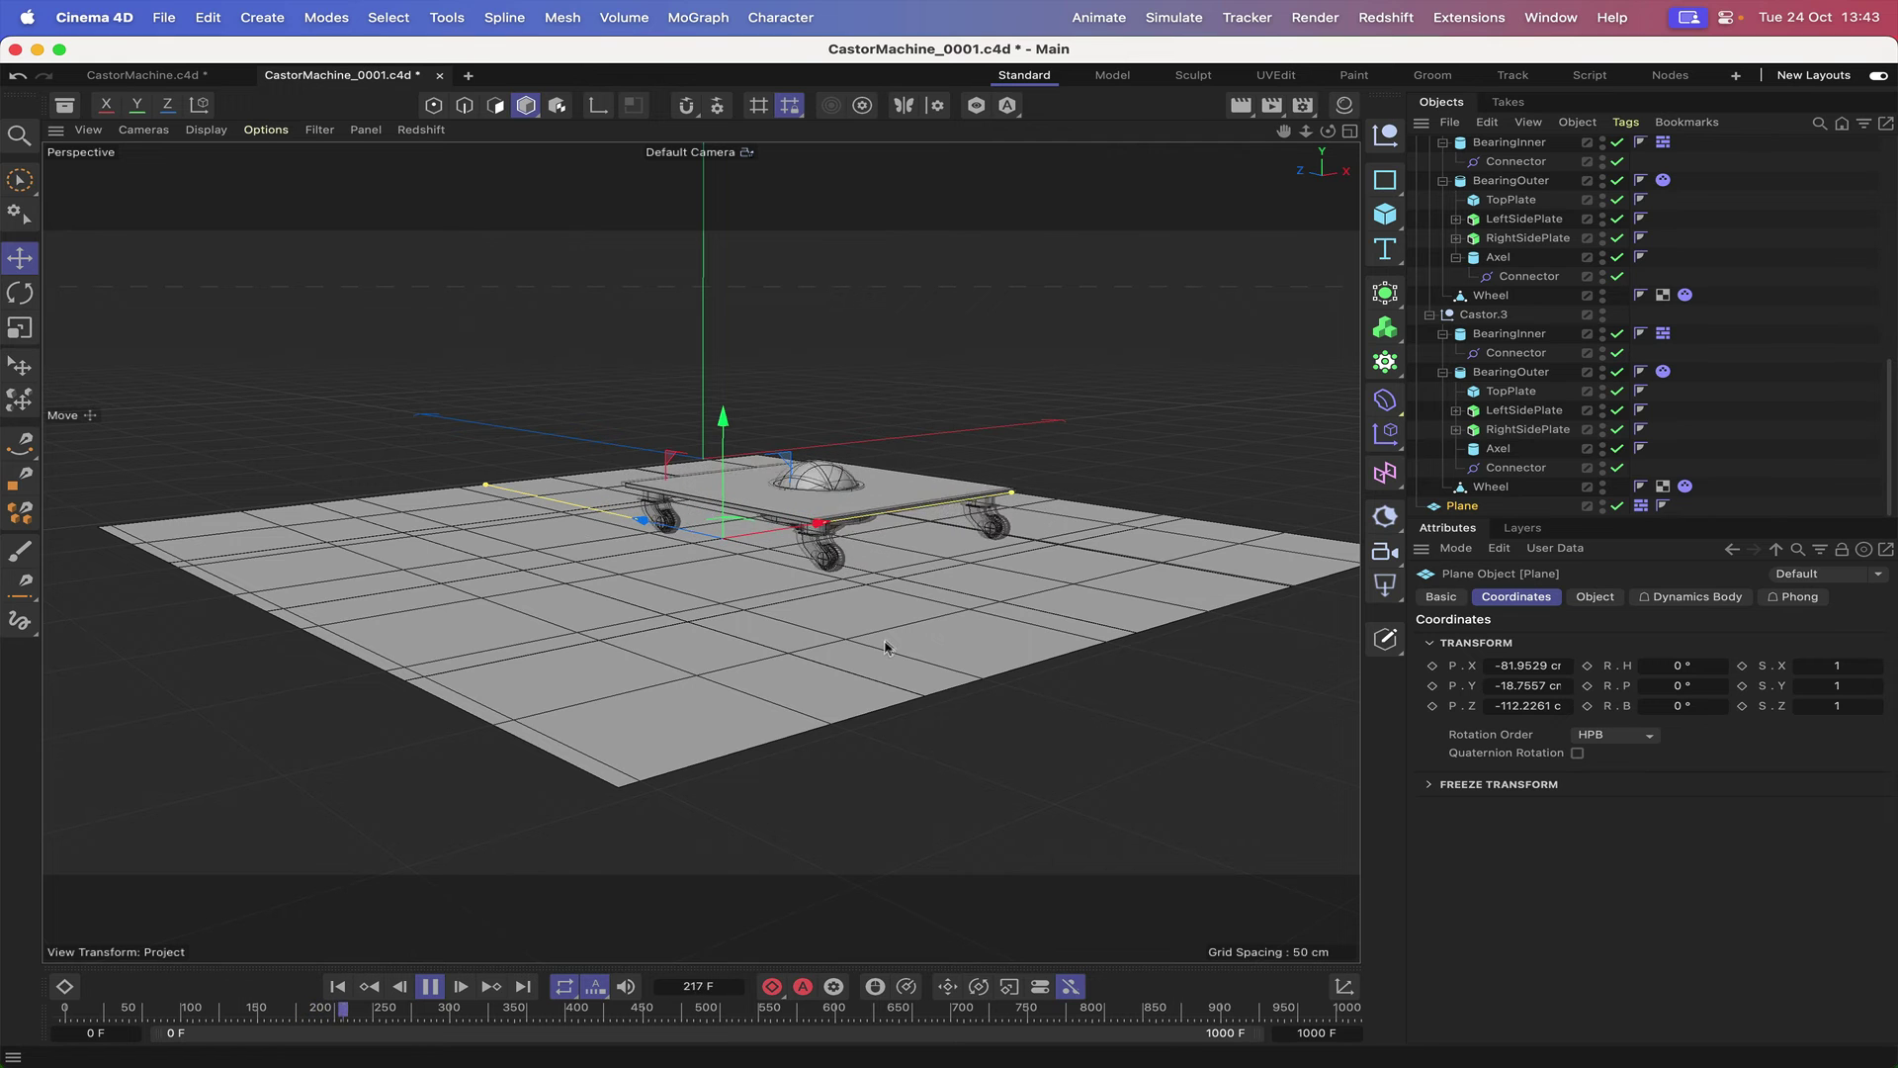
pyautogui.moveTo(1328, 130); pyautogui.dragTo(1170, 189)
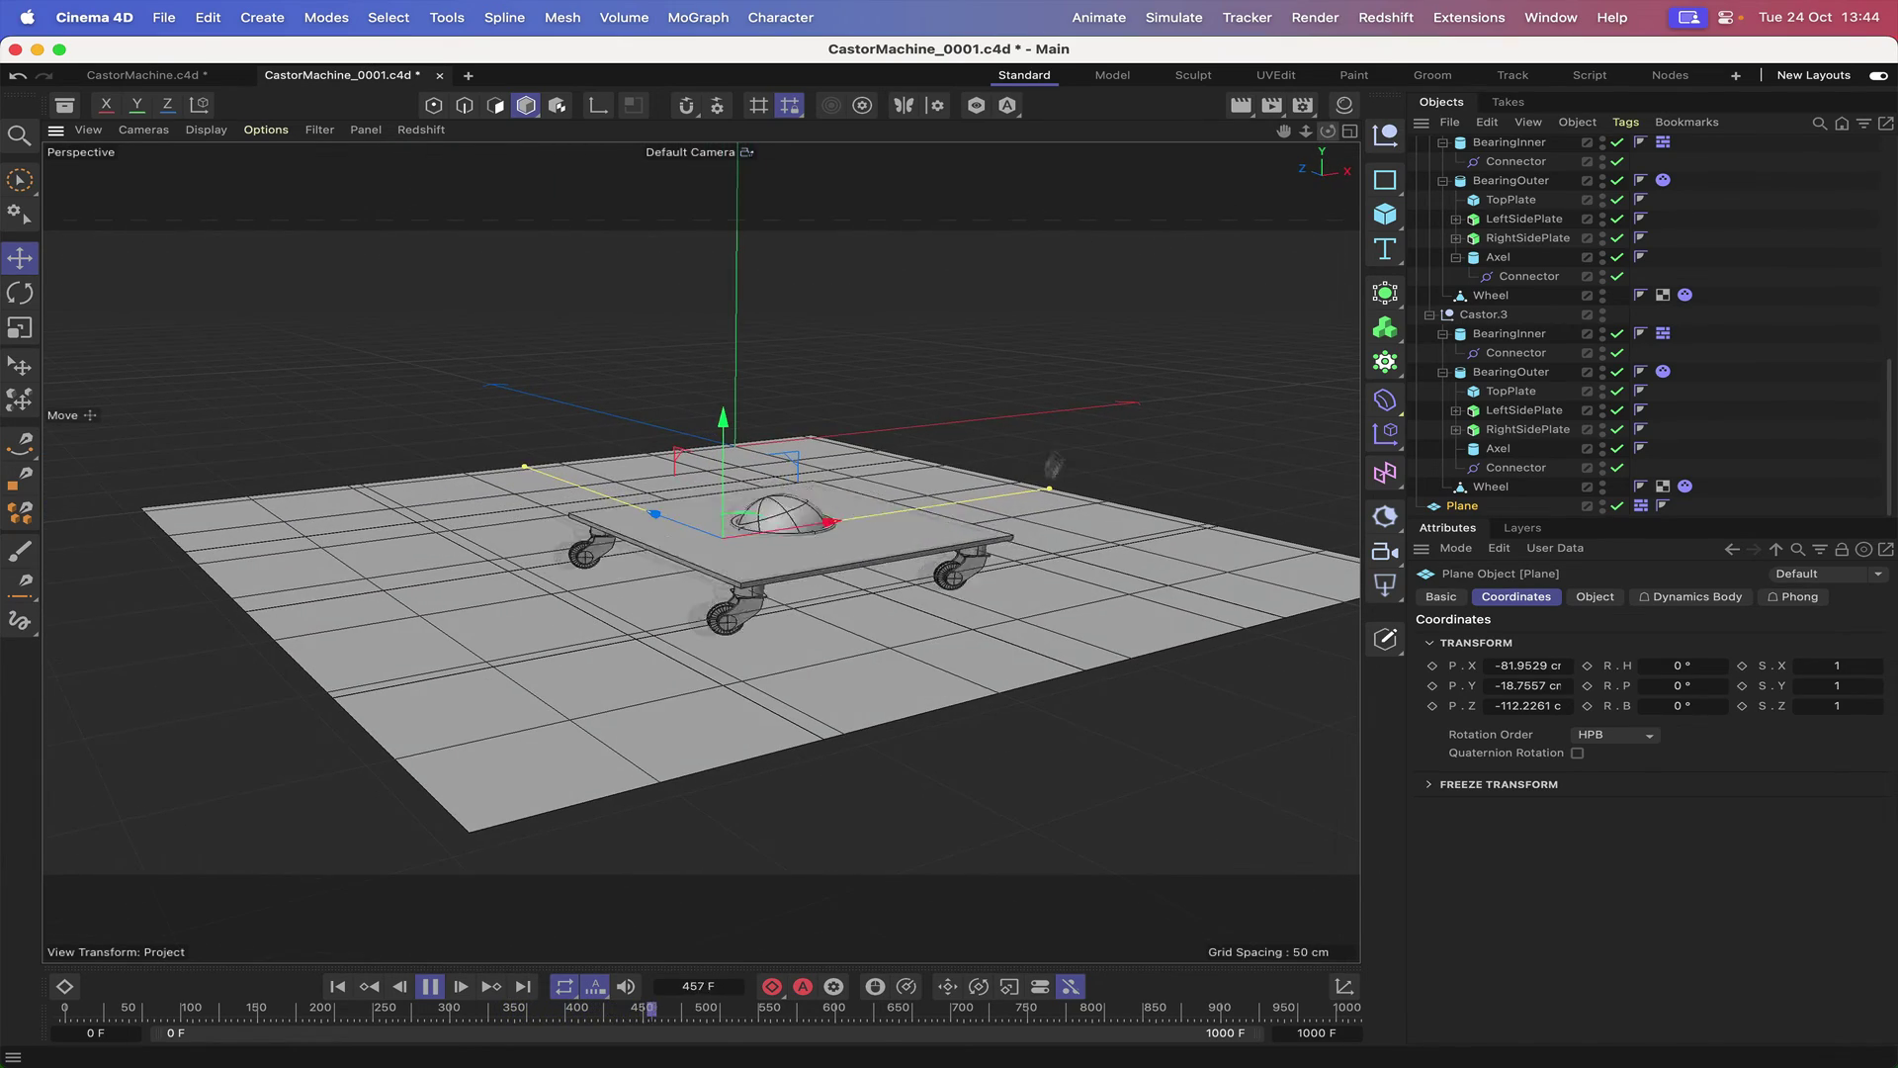
pyautogui.click(430, 986)
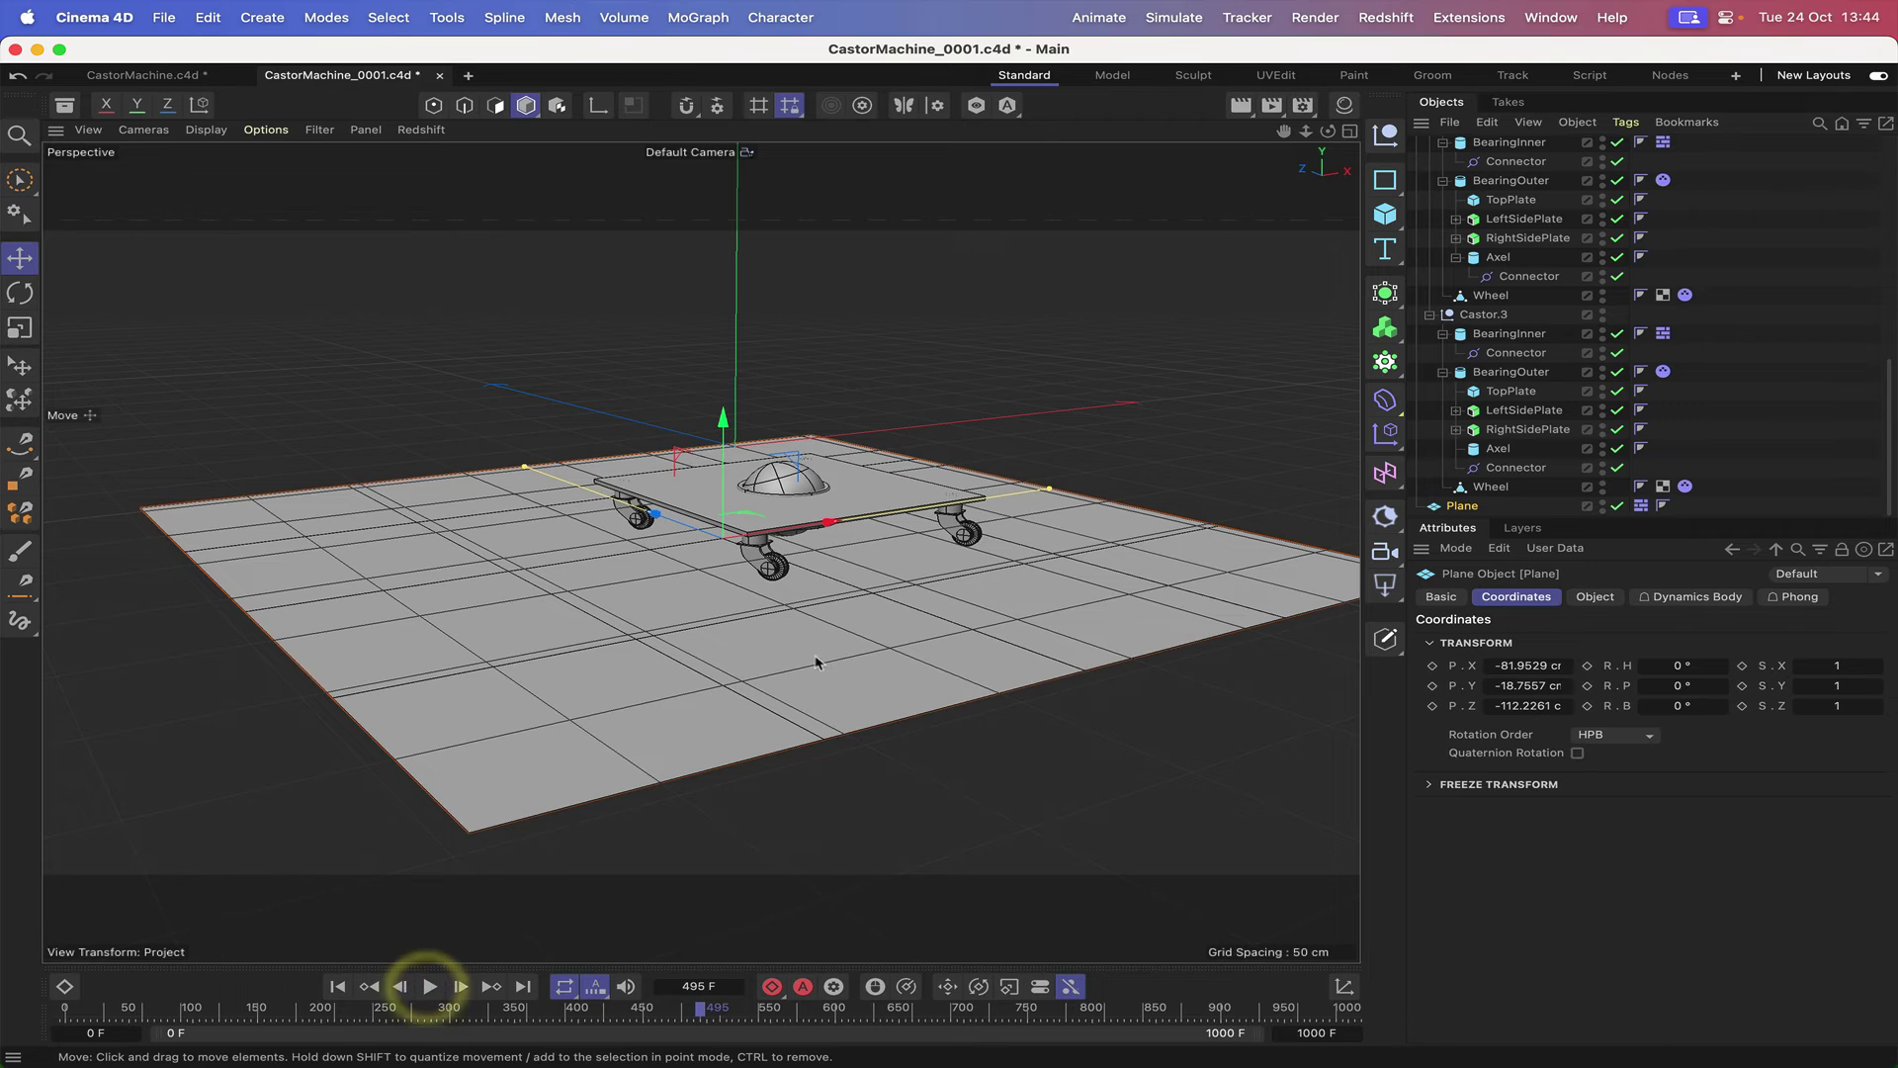
pyautogui.scroll(10, 1749, 309)
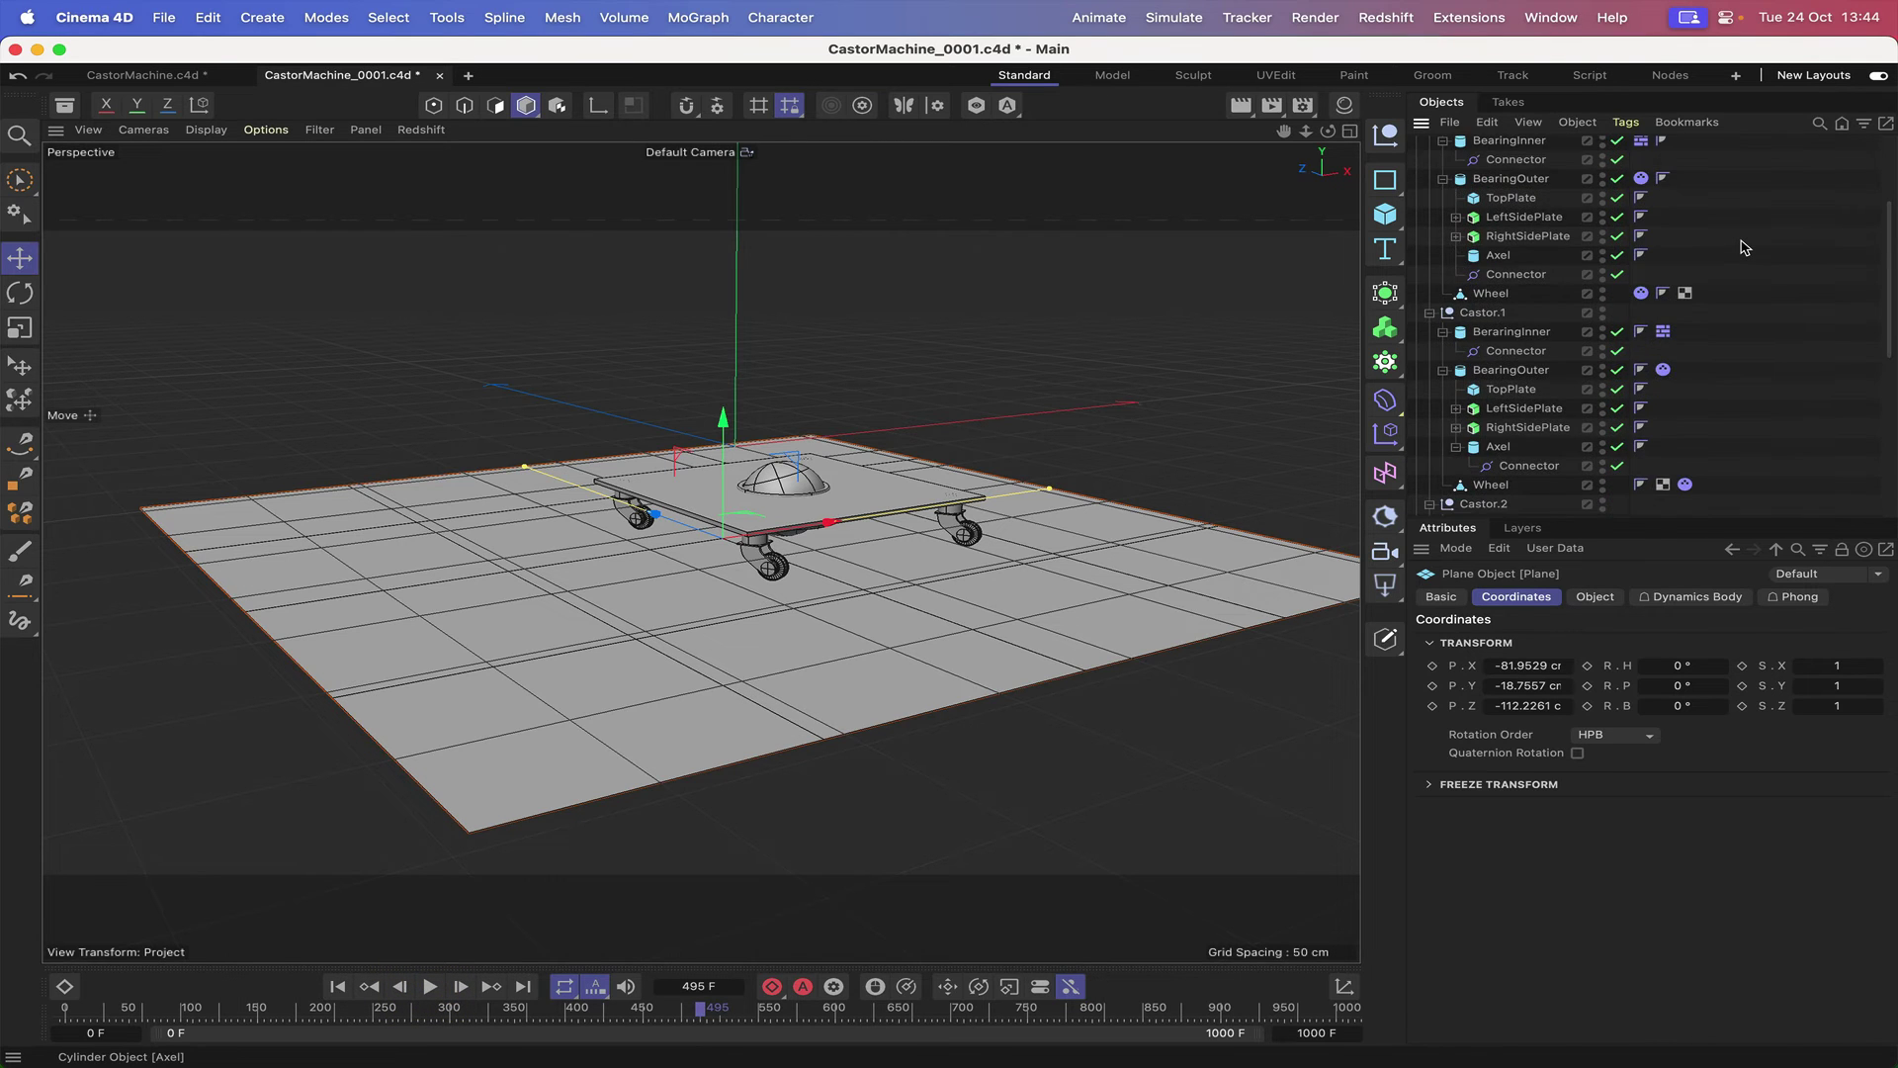
# - Bake the dynamics of all objects from the cache settings of the Sphere's Dynamics Body tag
pyautogui.scroll(3, 1745, 247)
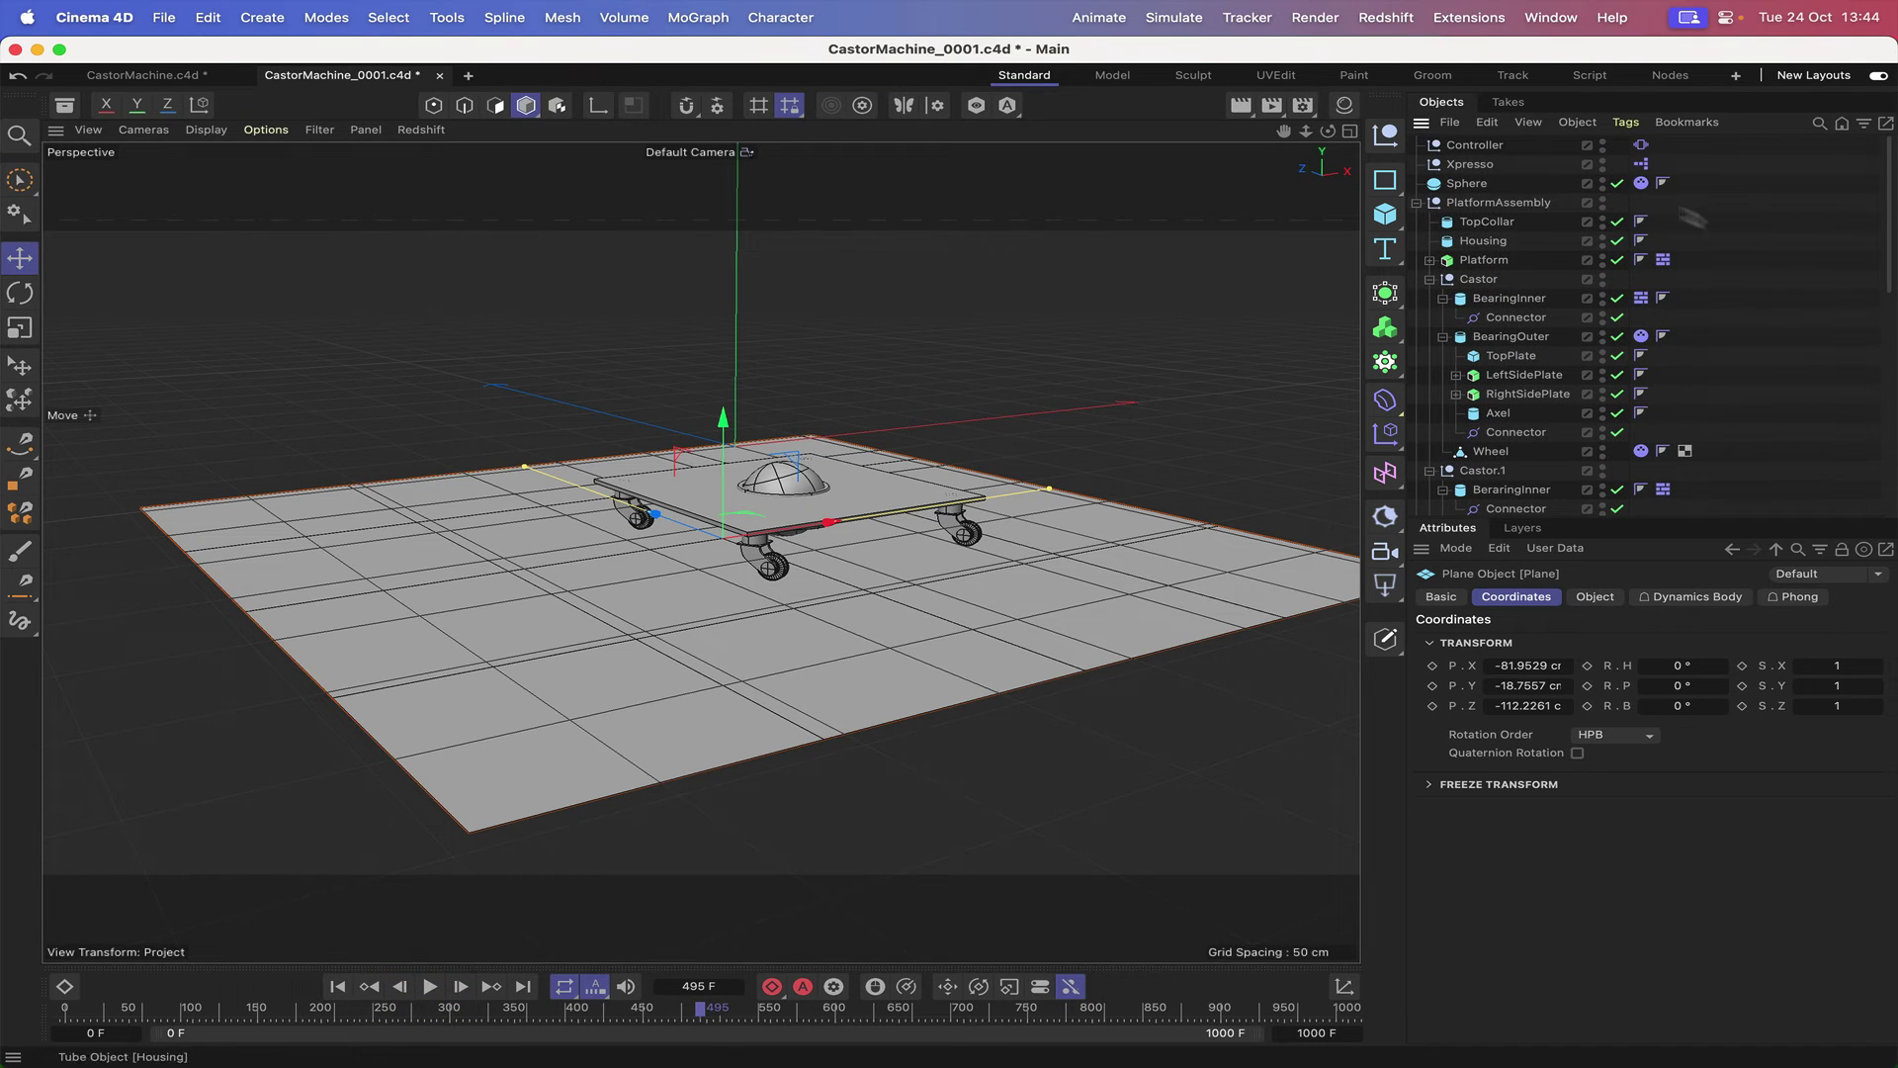
pyautogui.click(1641, 183)
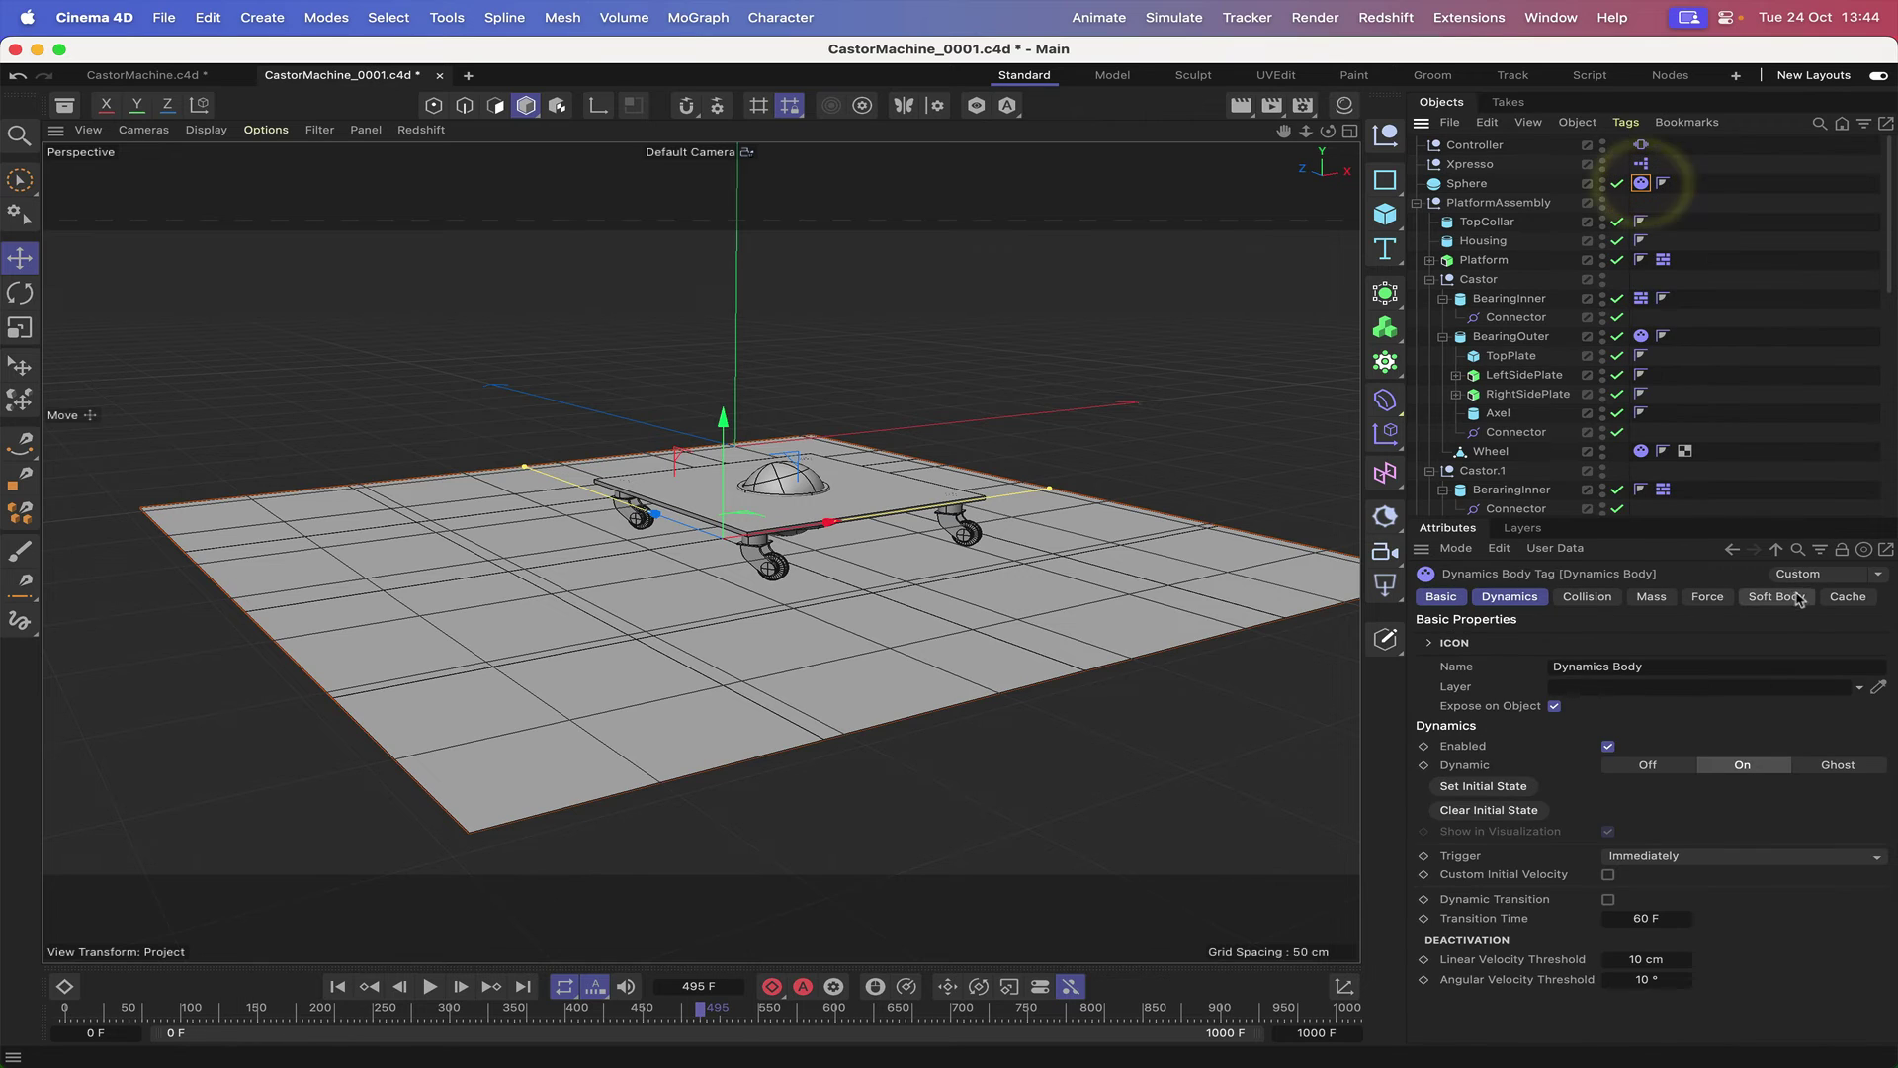
pyautogui.click(1848, 596)
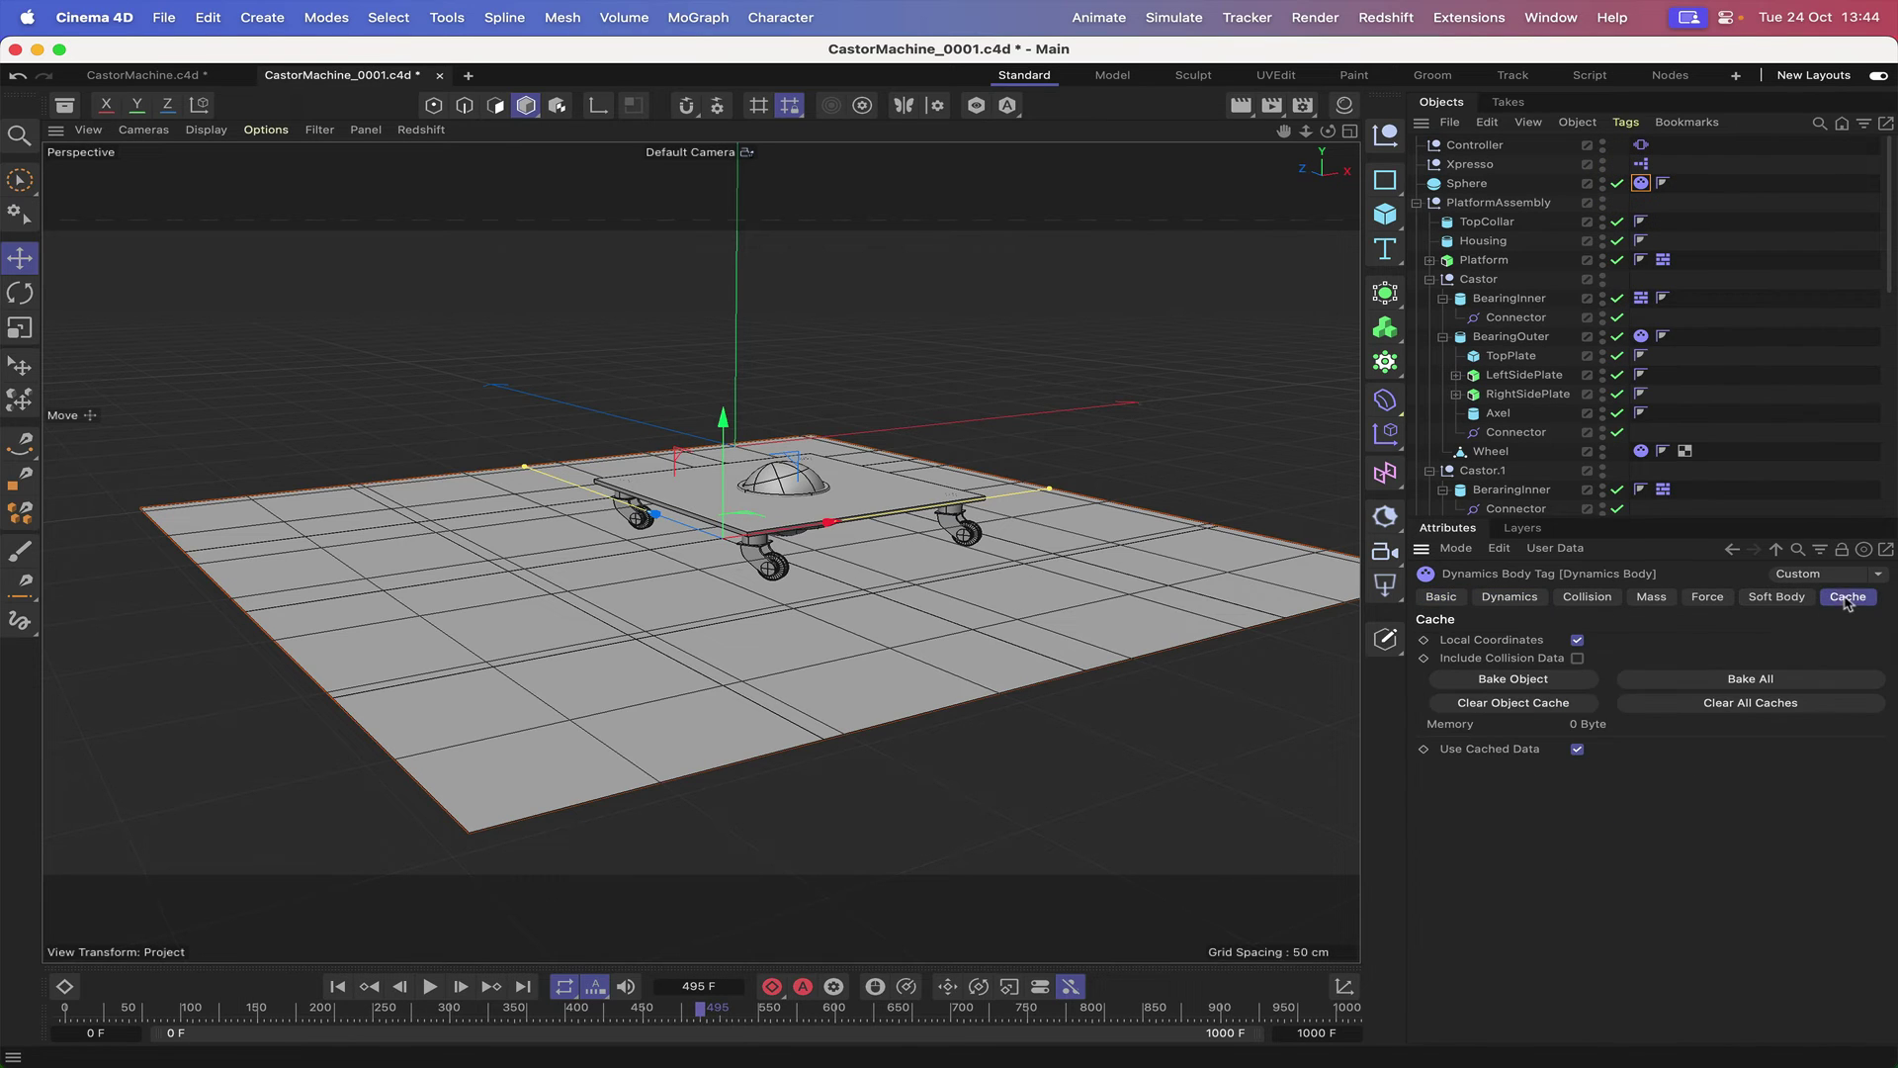
pyautogui.click(1687, 680)
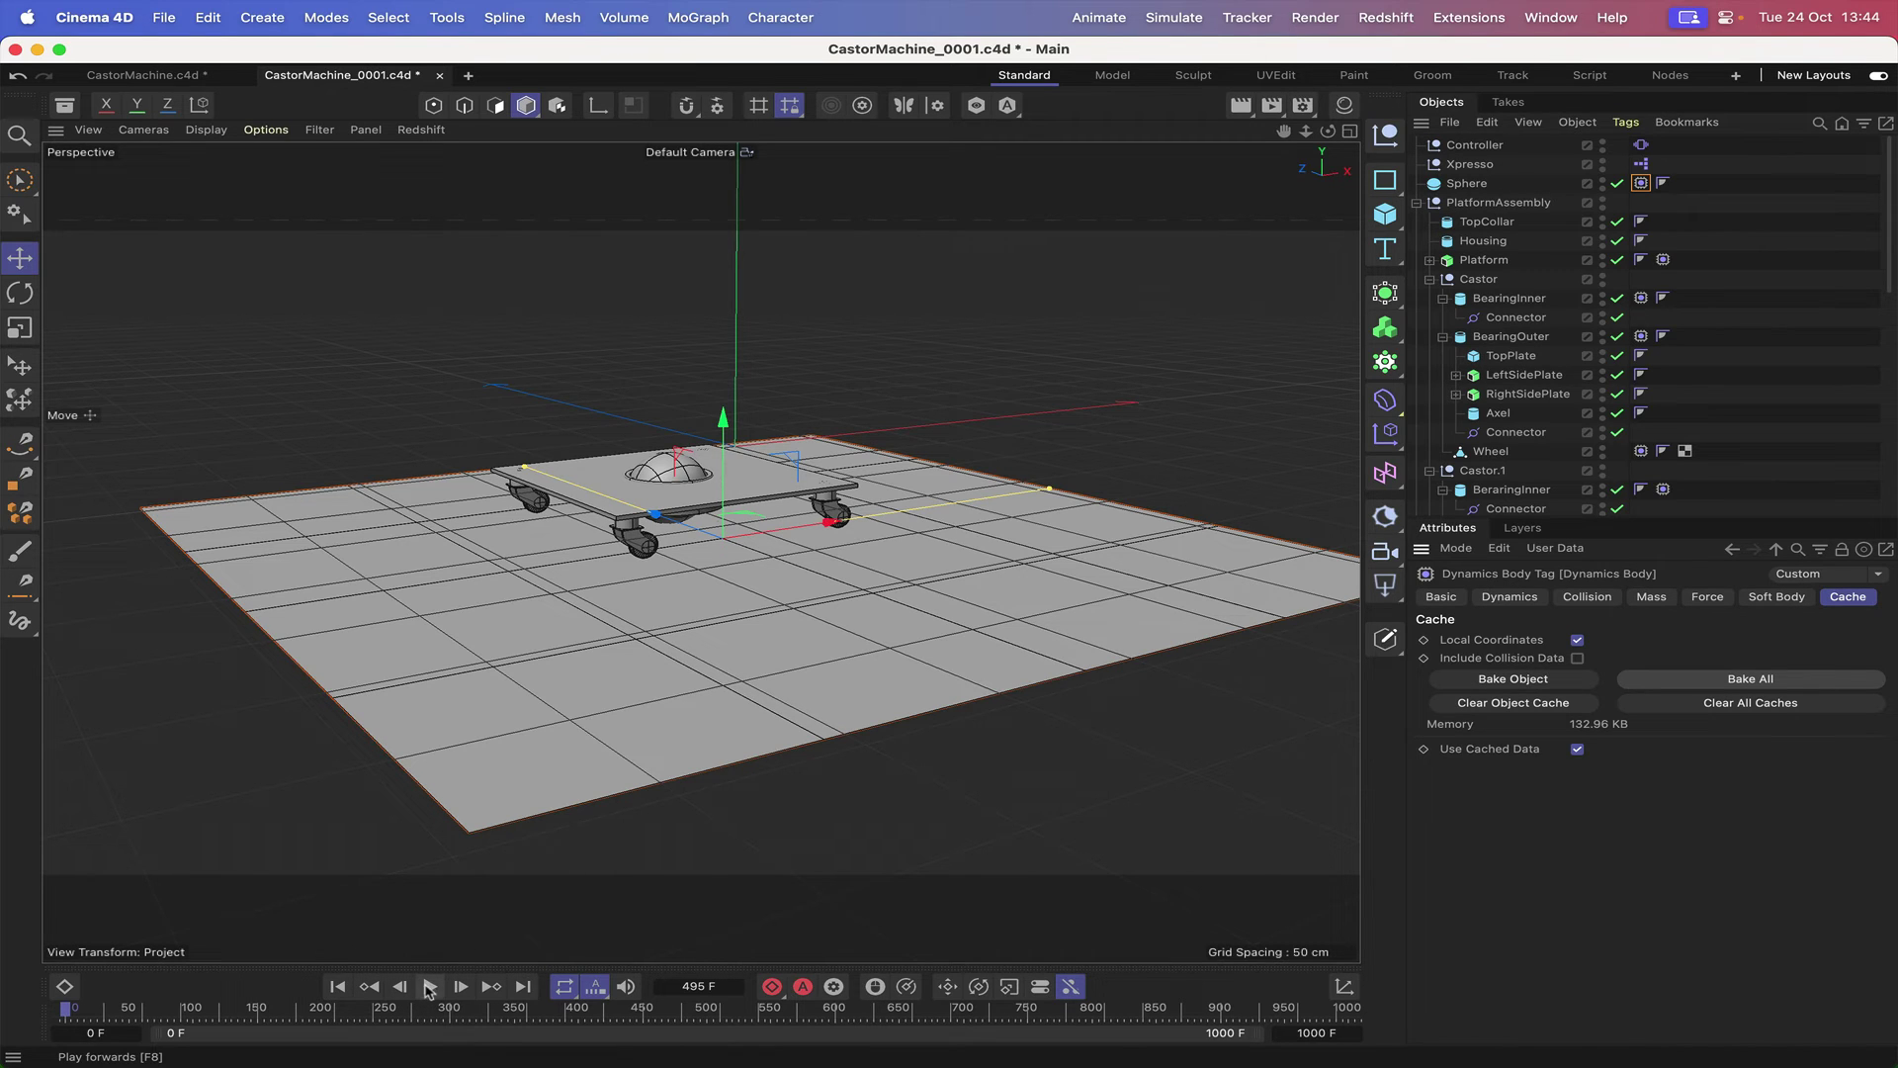
# - Play the baked simulation briefly, restart it from the first frame and return to the start
pyautogui.click(429, 987)
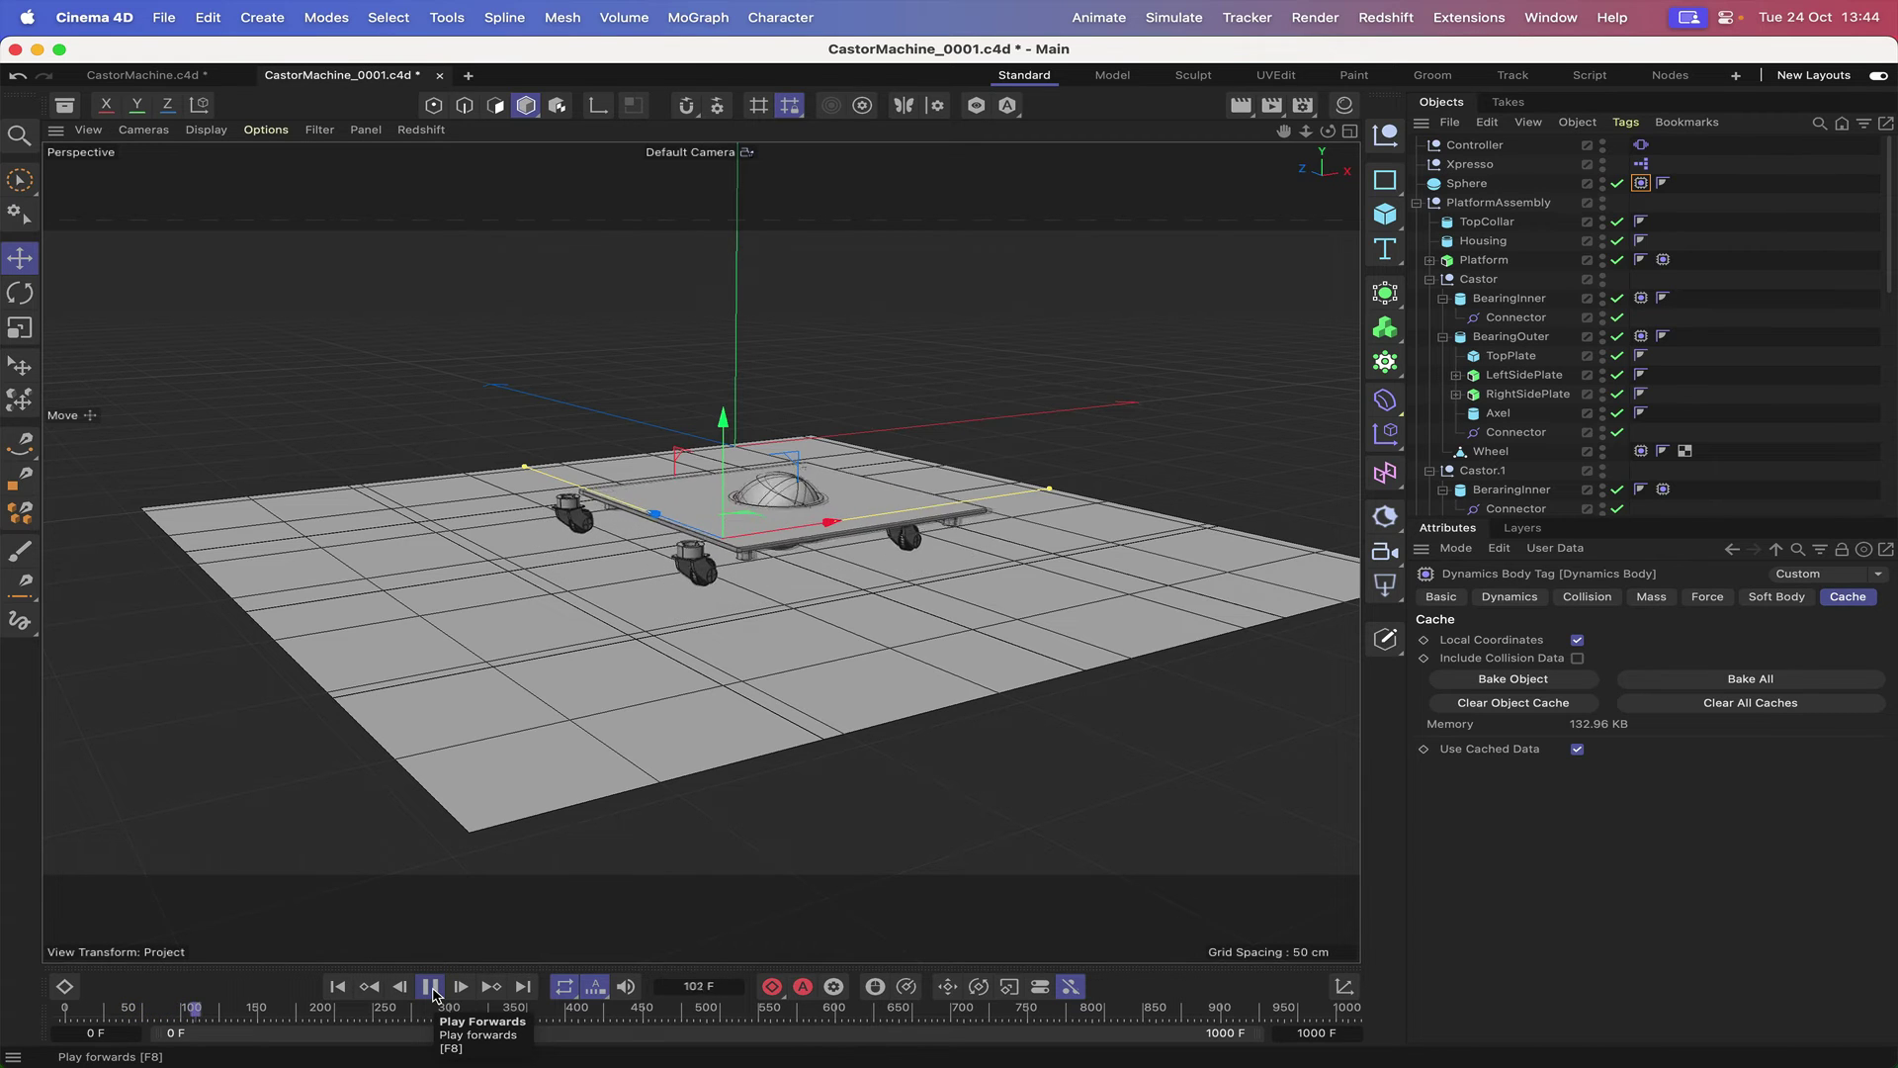
pyautogui.click(431, 986)
pyautogui.click(337, 986)
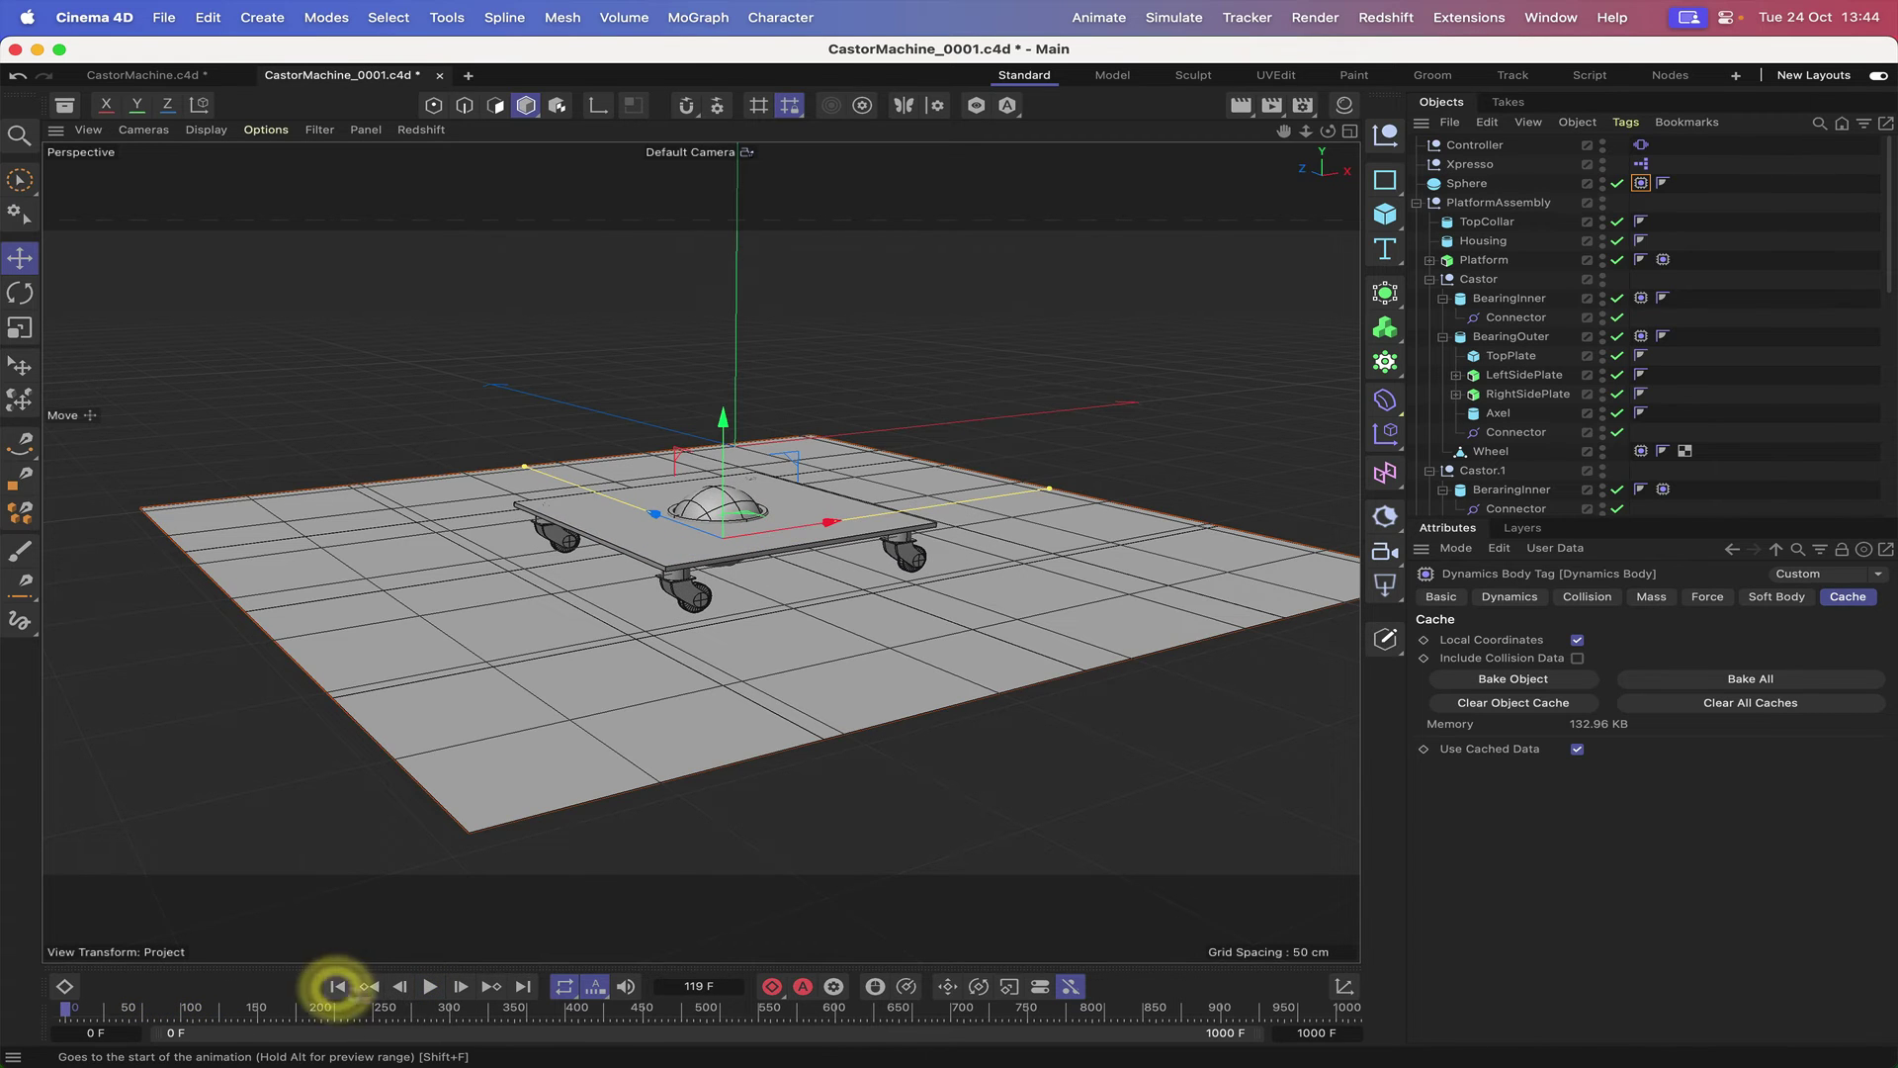
pyautogui.click(431, 987)
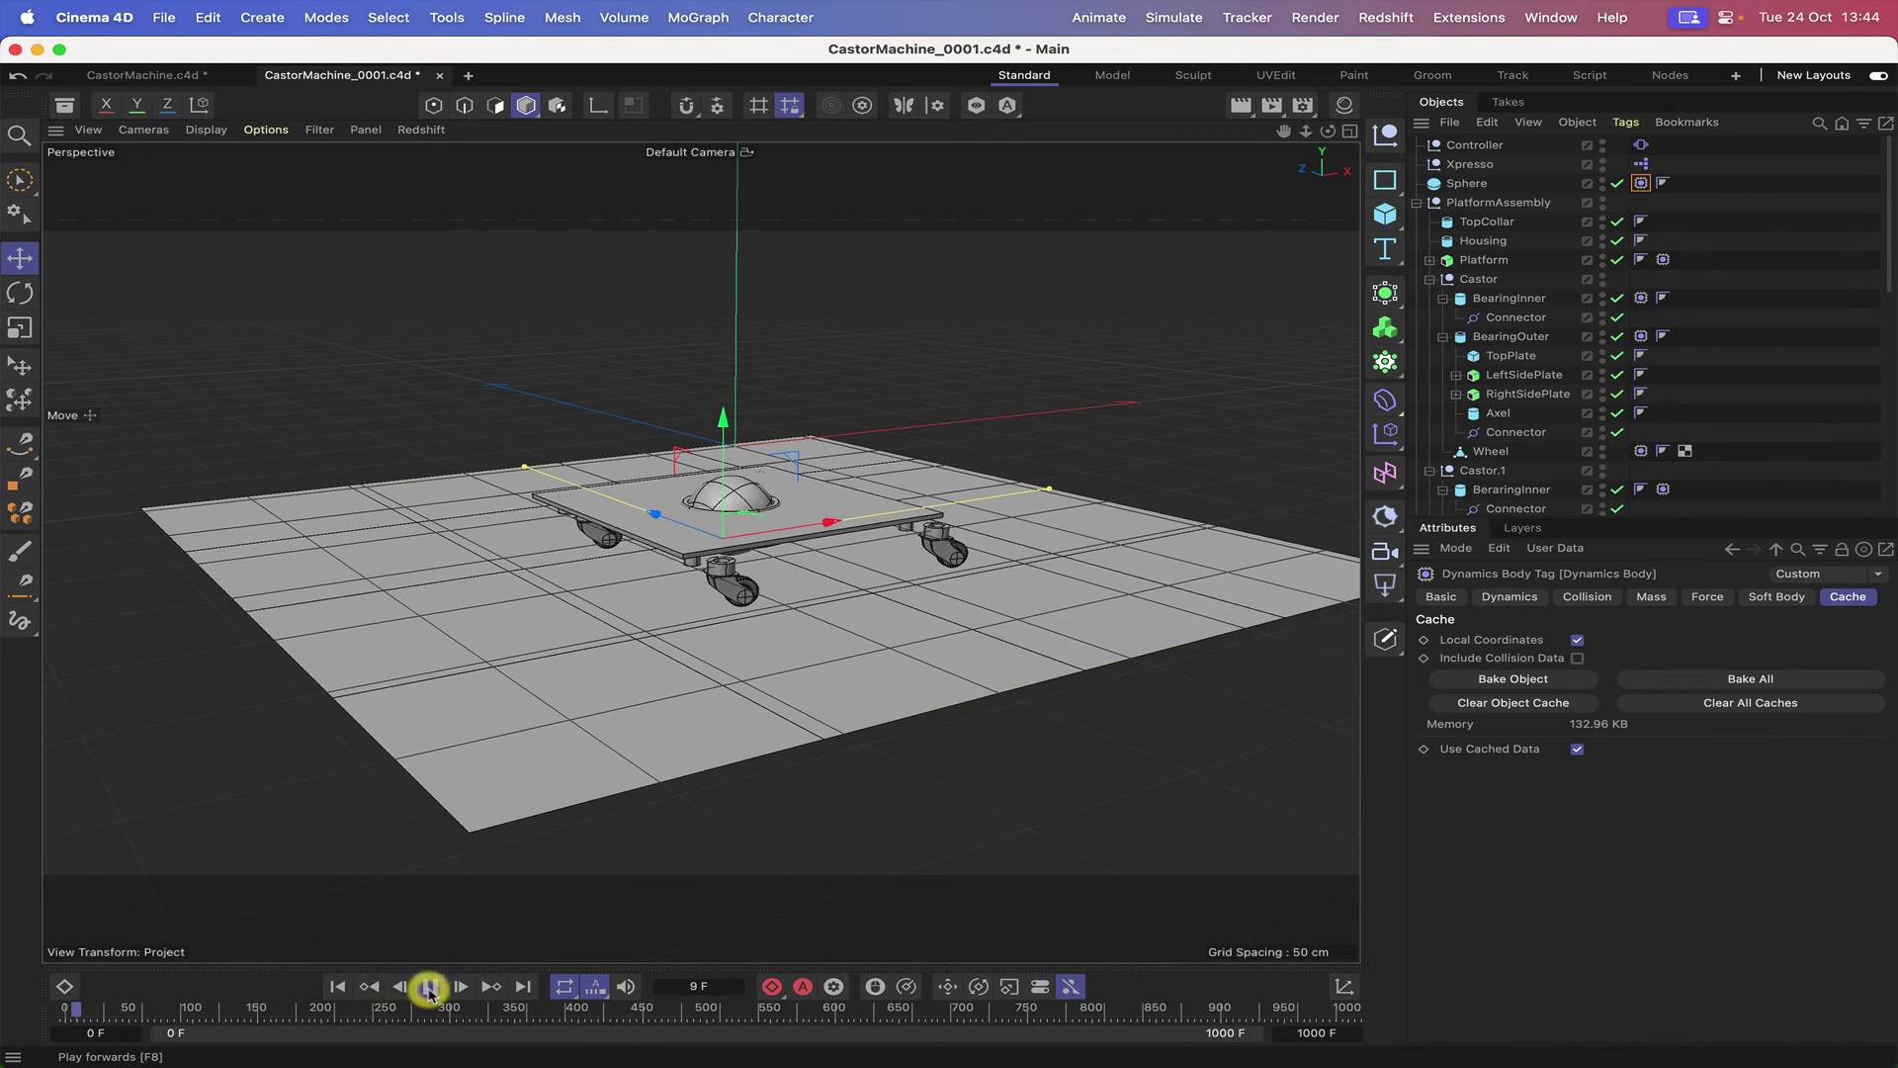
pyautogui.click(338, 986)
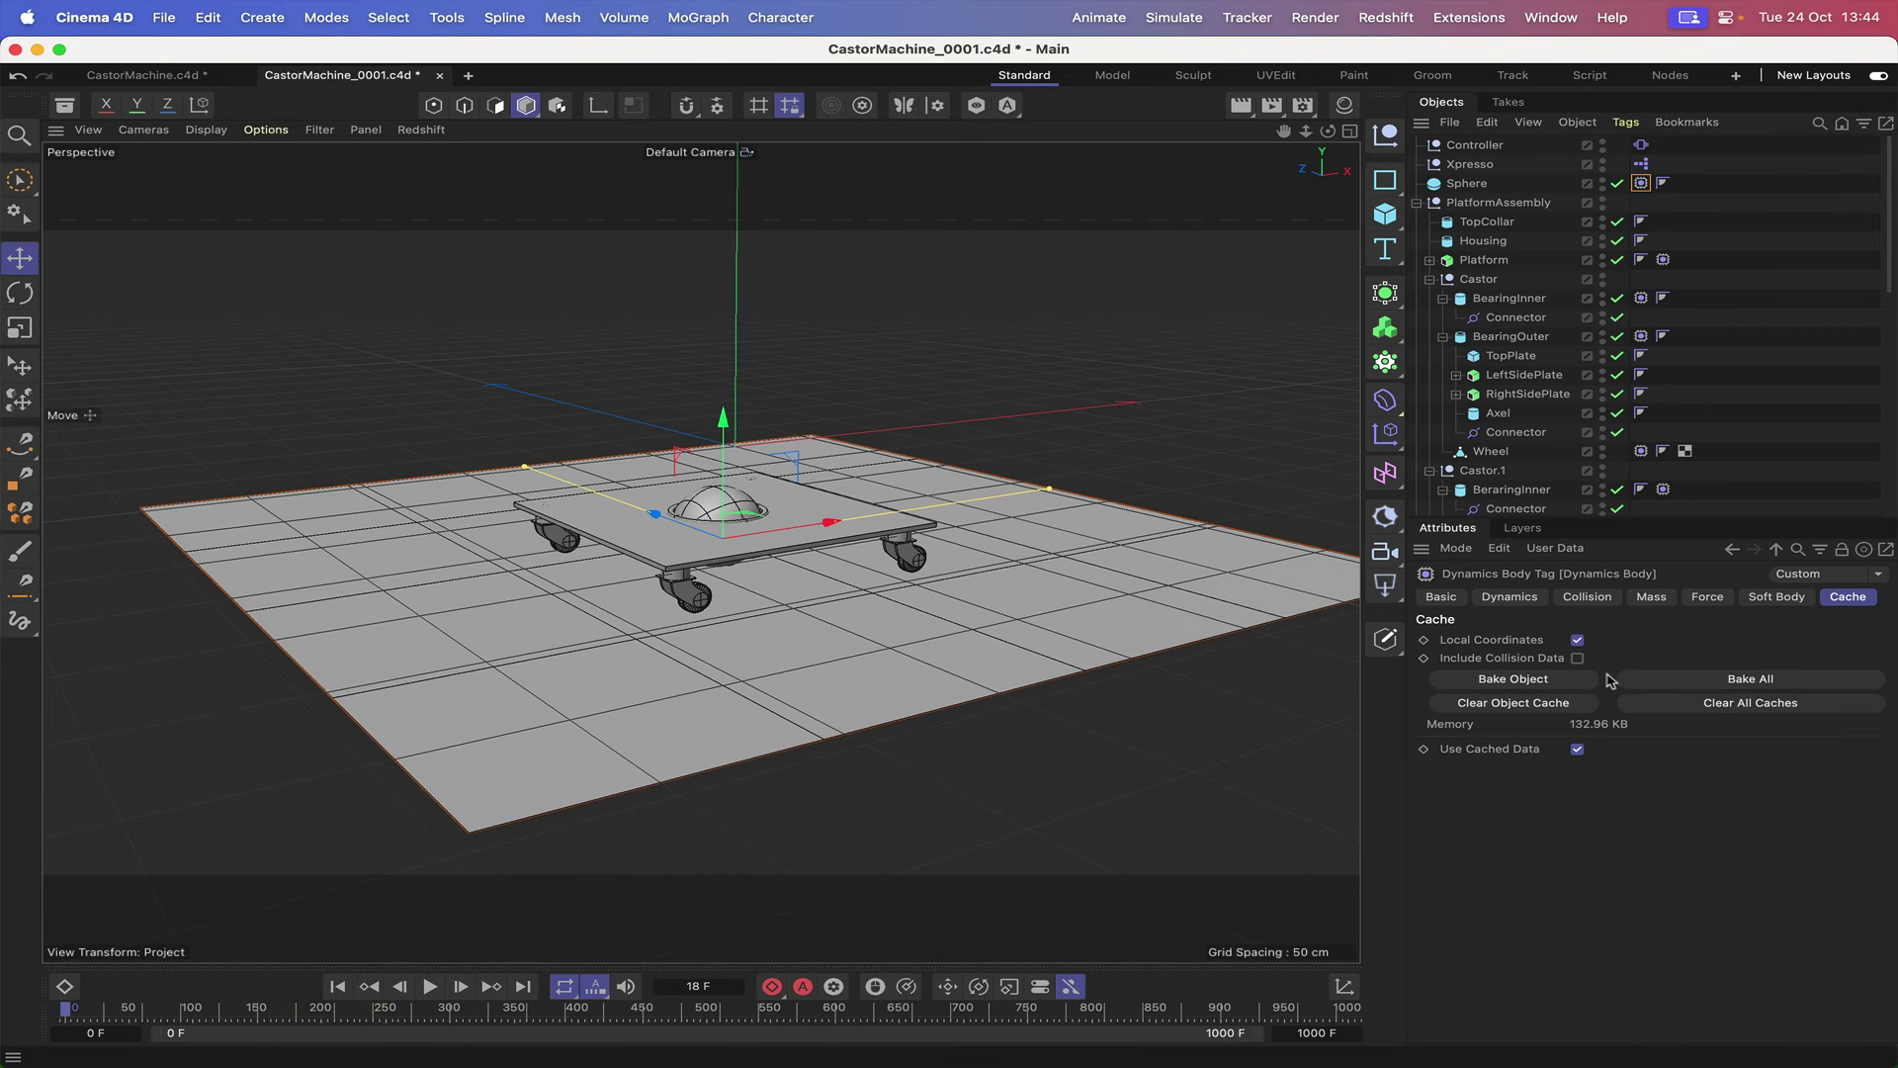
# - Clear all dynamics caches, bake all objects again and return to the first frame
pyautogui.click(1697, 704)
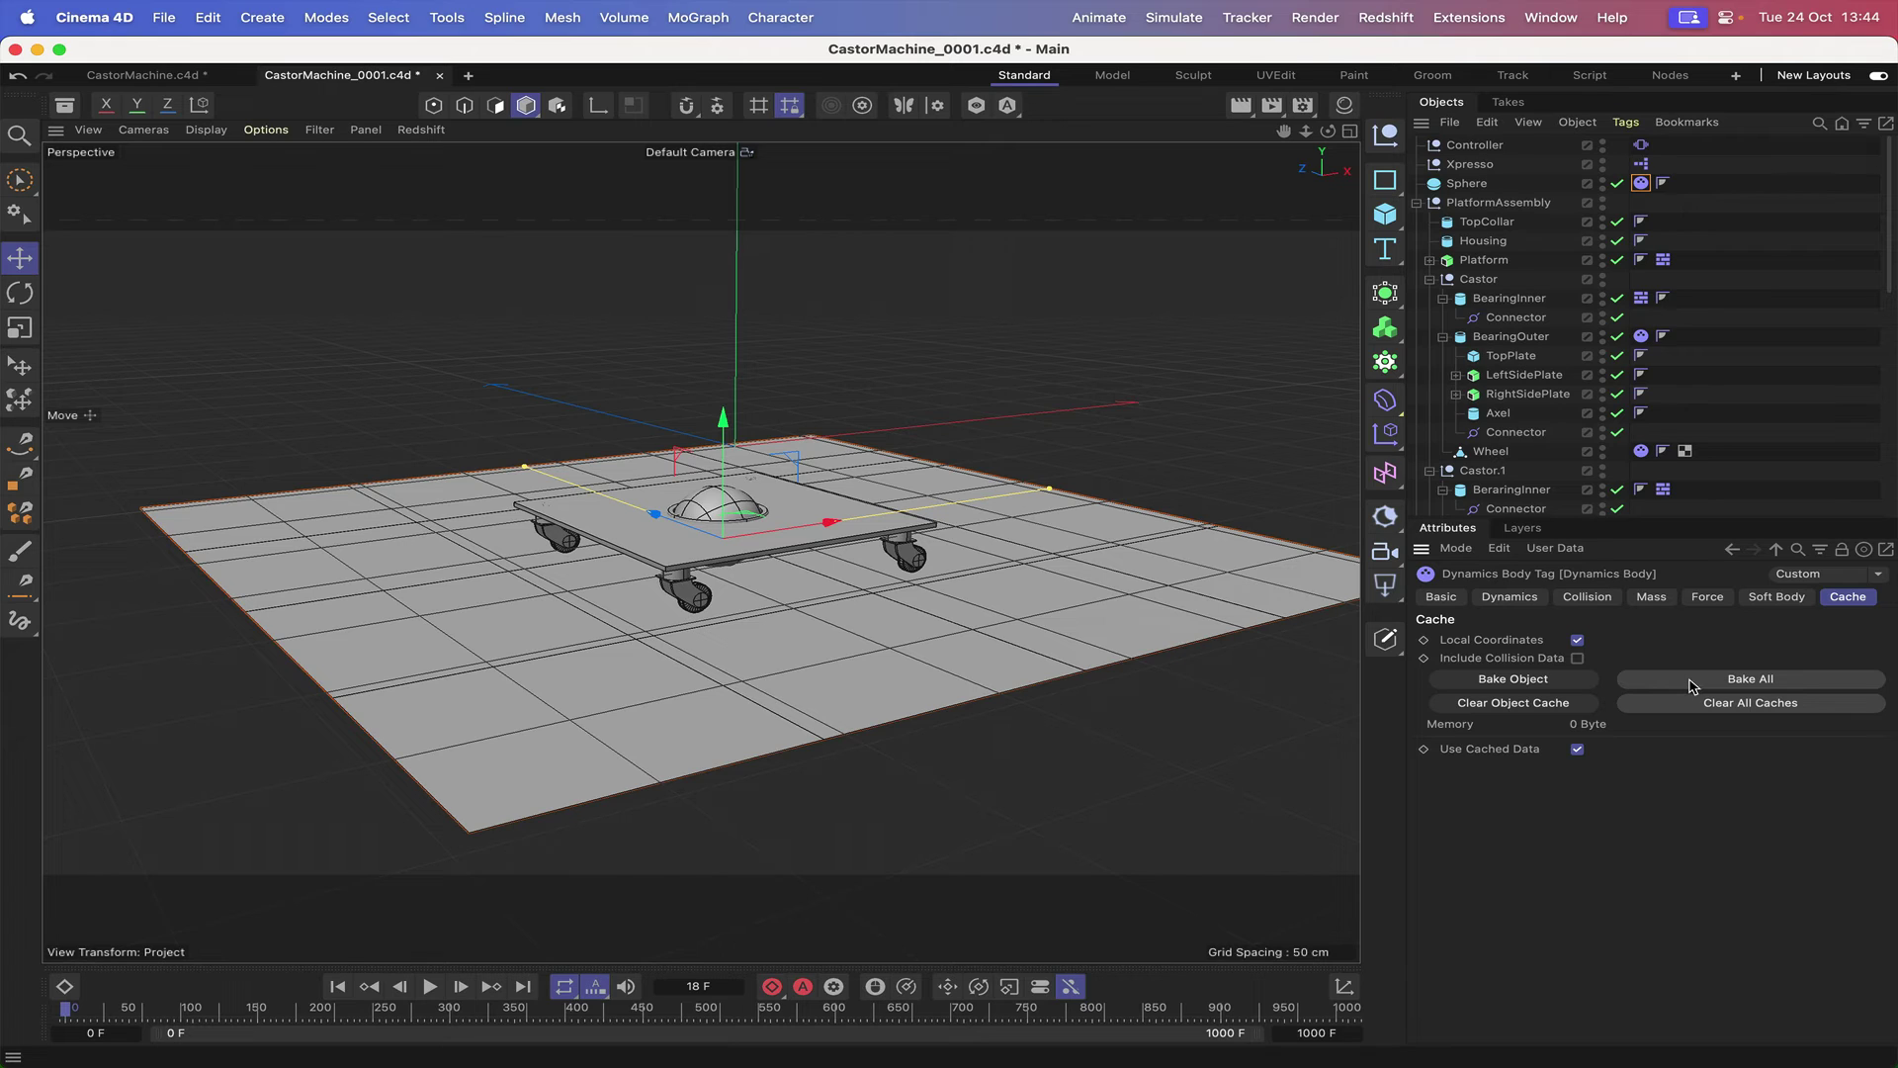
pyautogui.click(1690, 682)
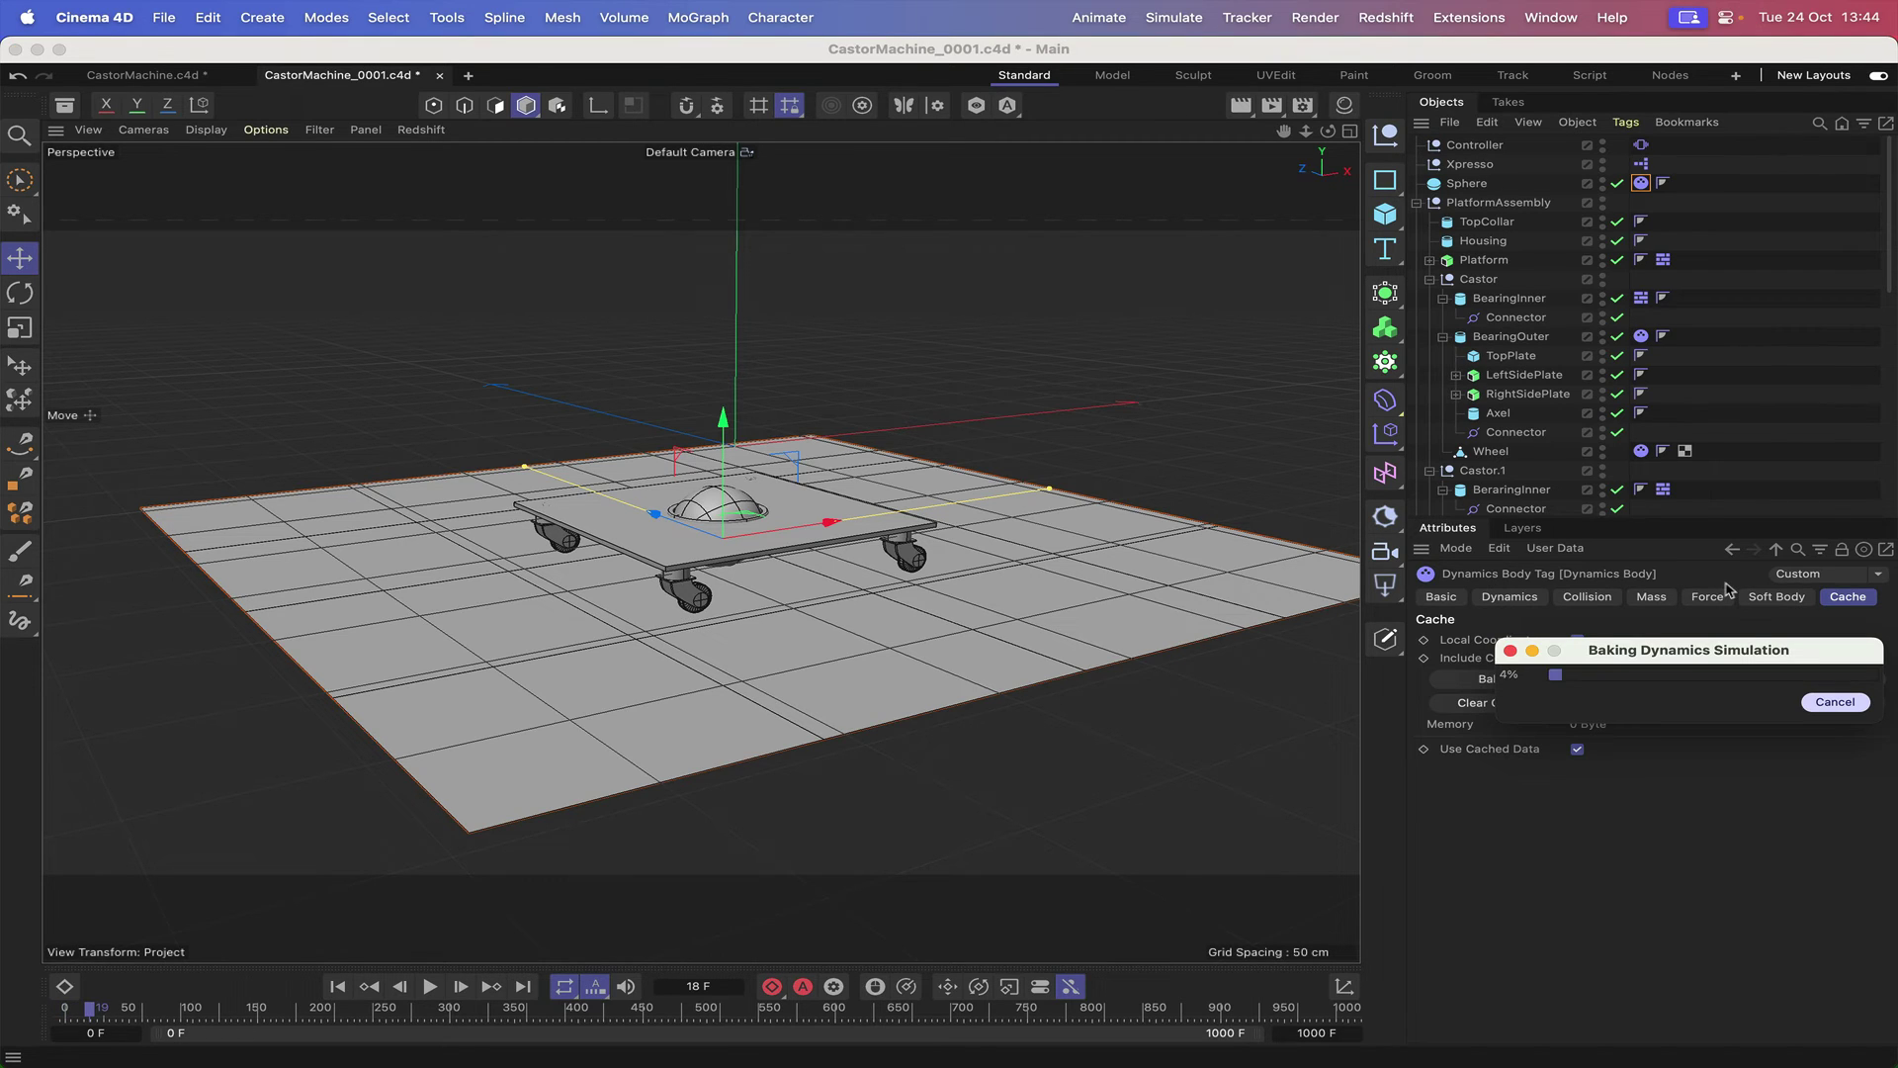
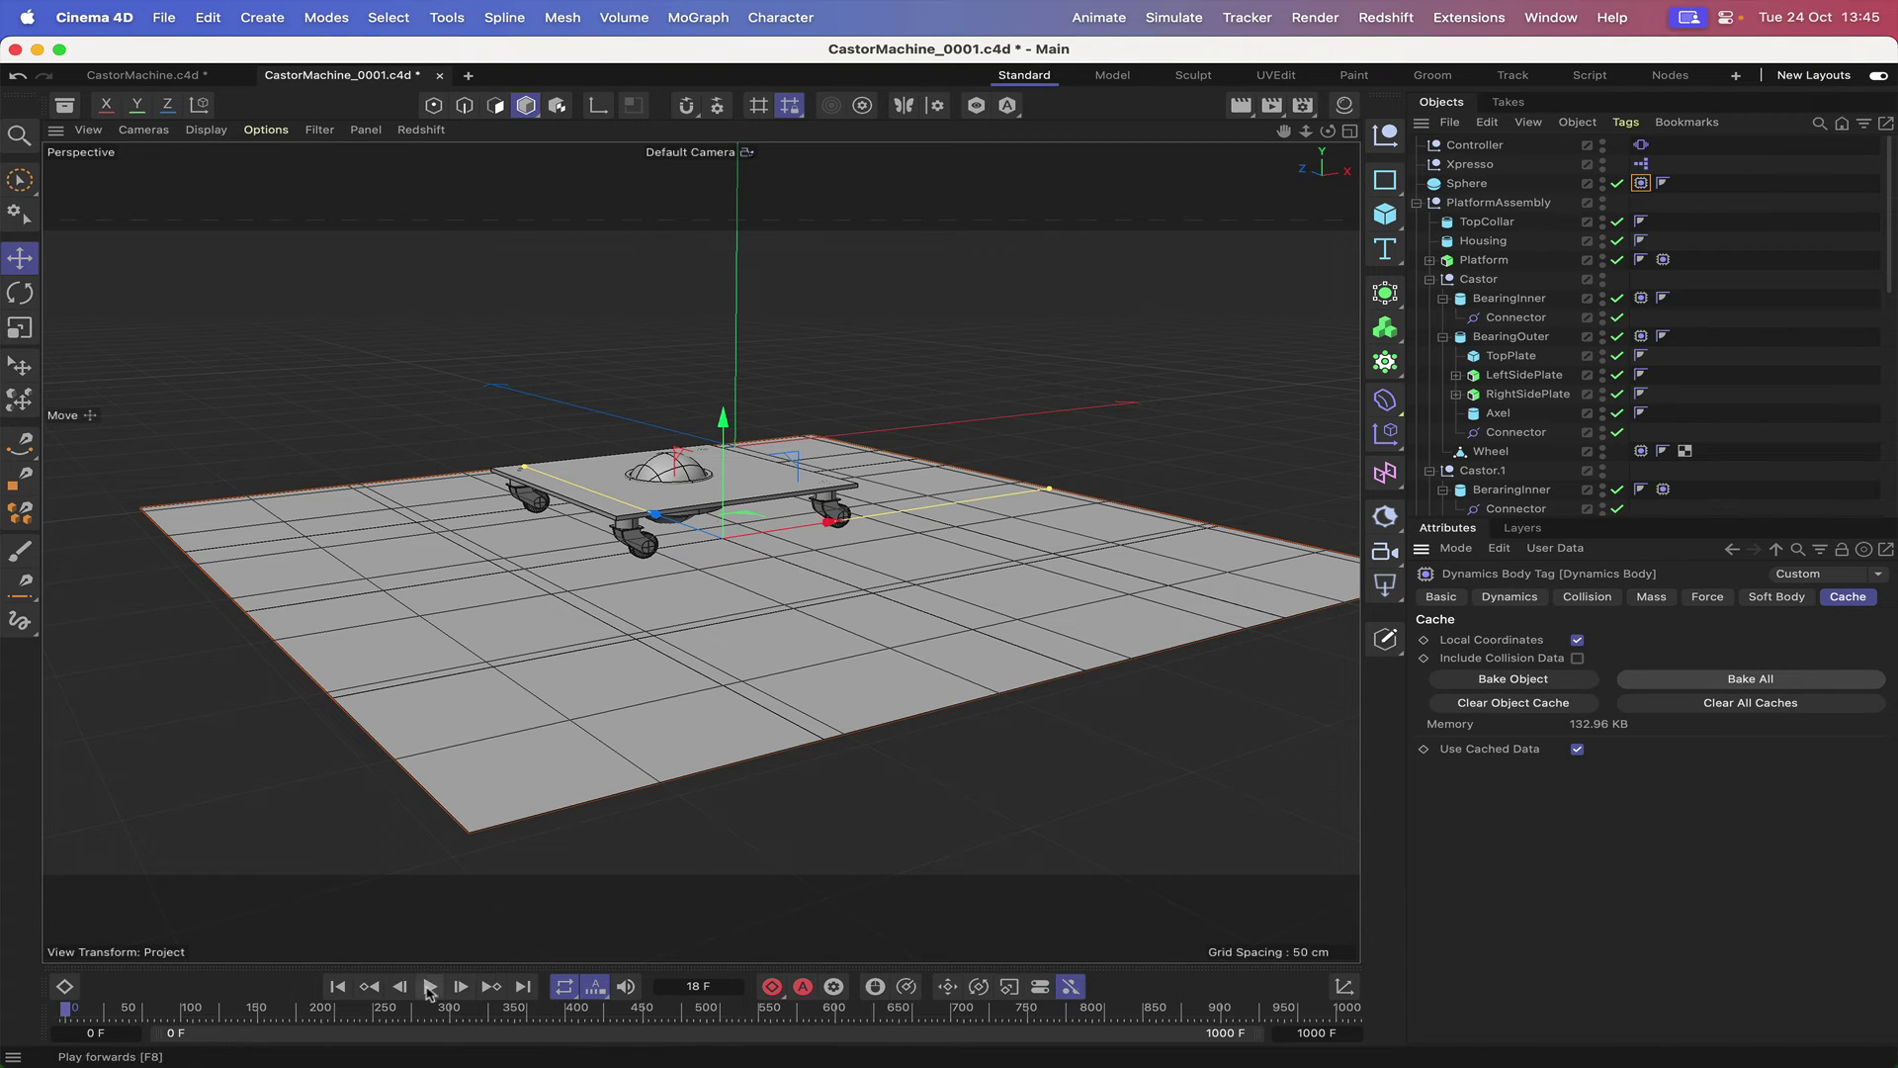
pyautogui.click(334, 987)
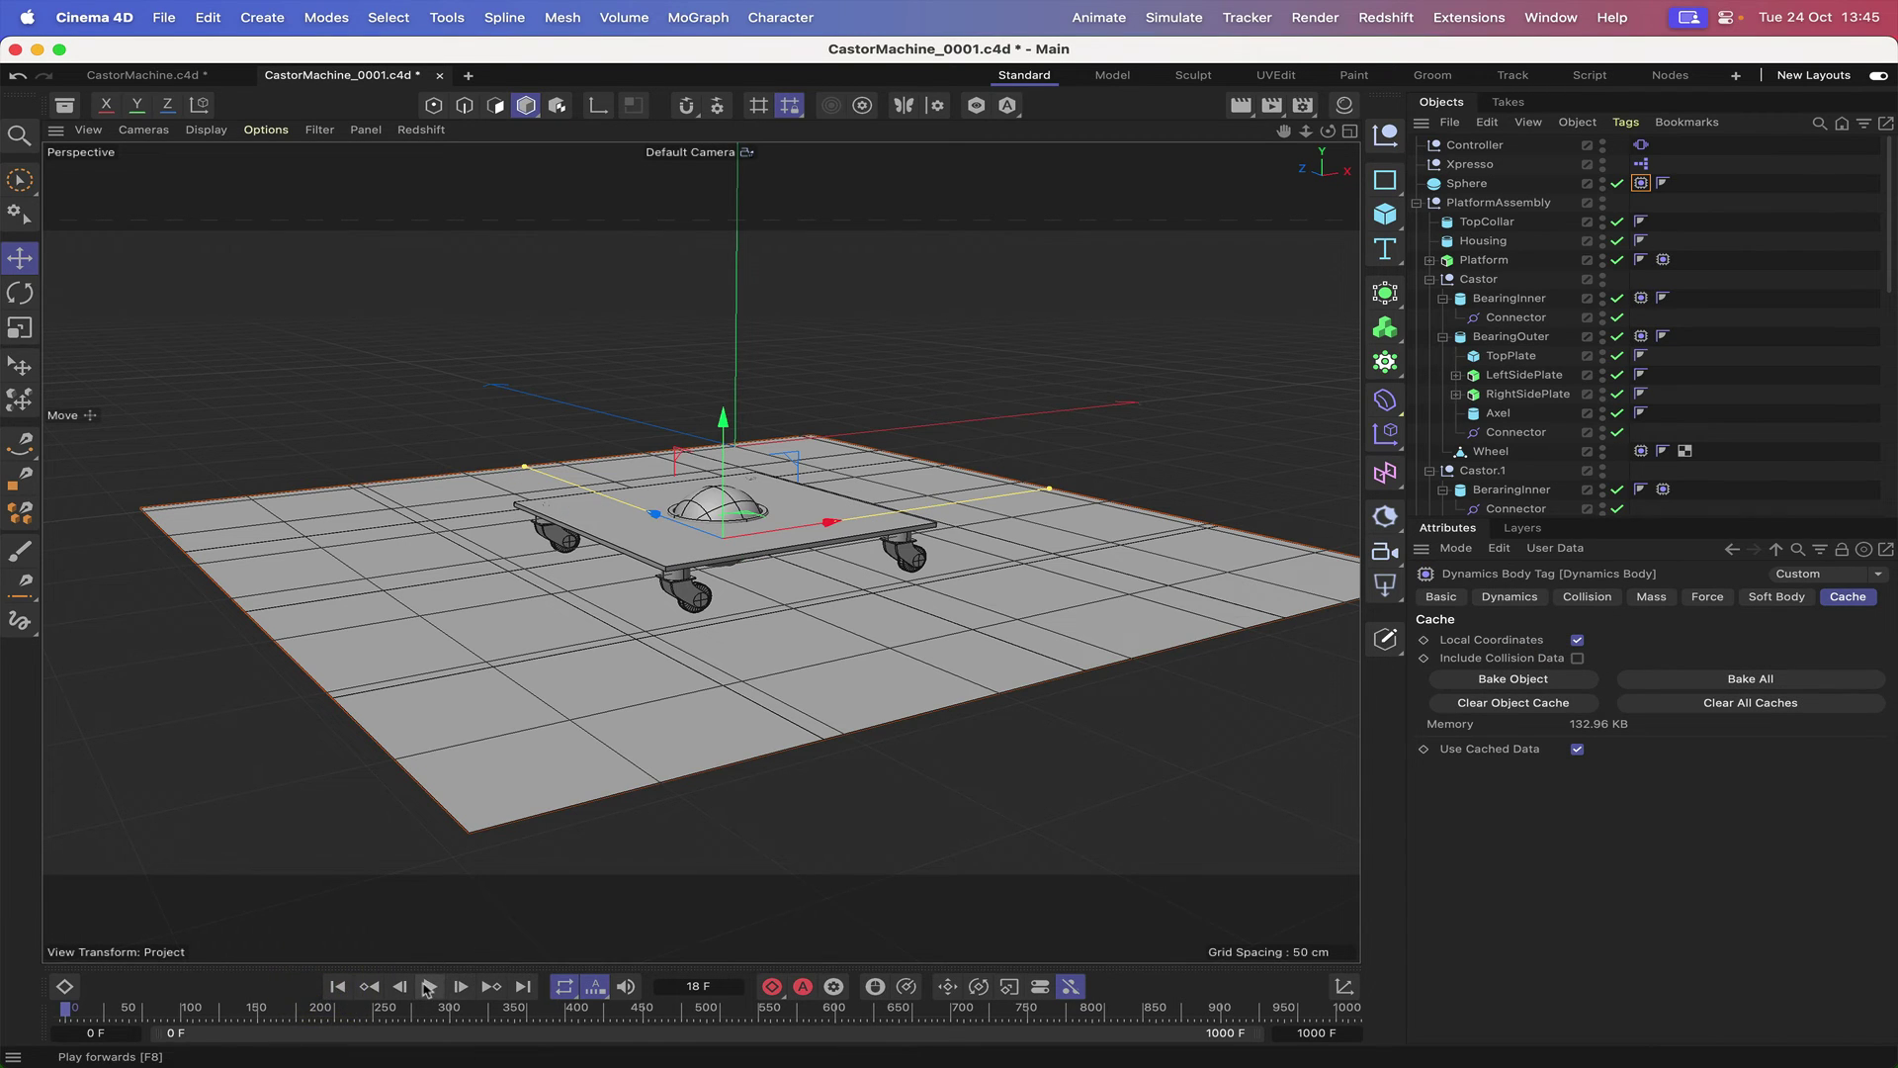
# - Play the newly baked simulation through the timeline, pausing to check the castors, and return to the first frame
pyautogui.click(428, 987)
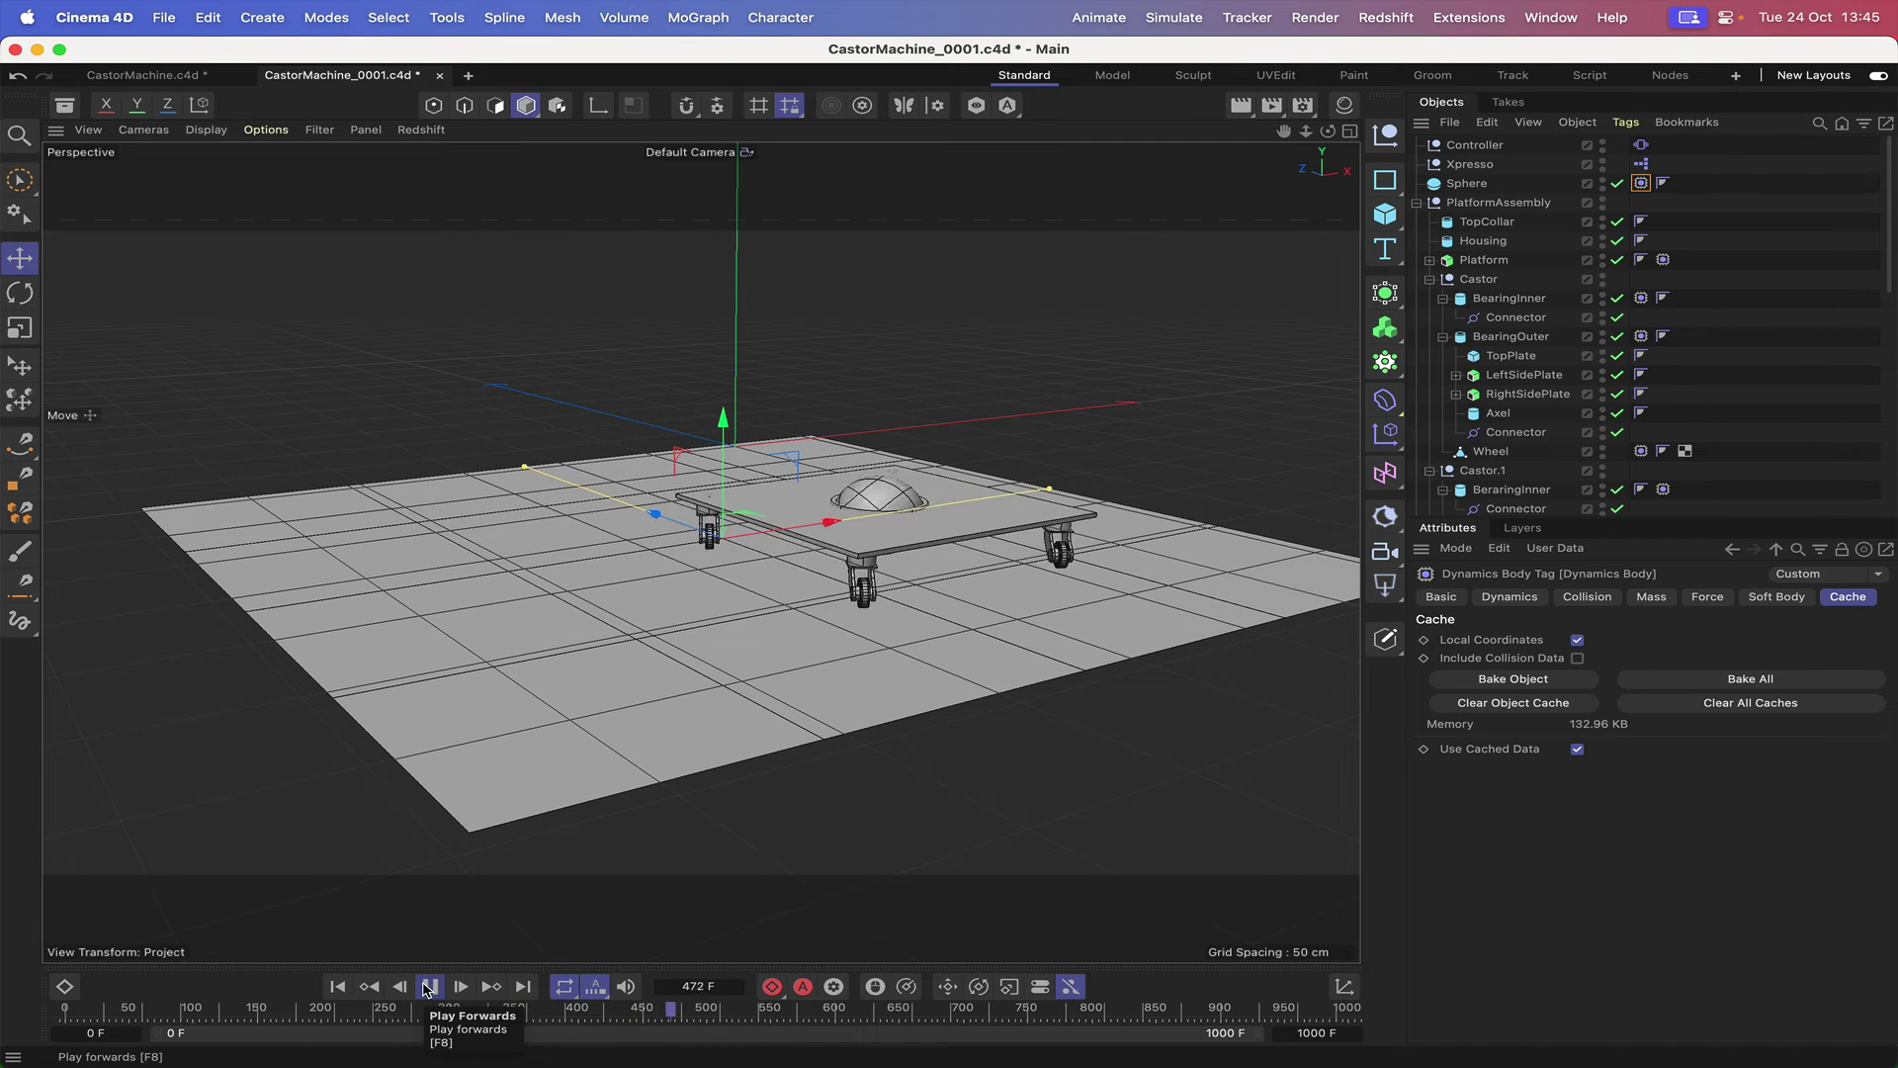
pyautogui.click(428, 986)
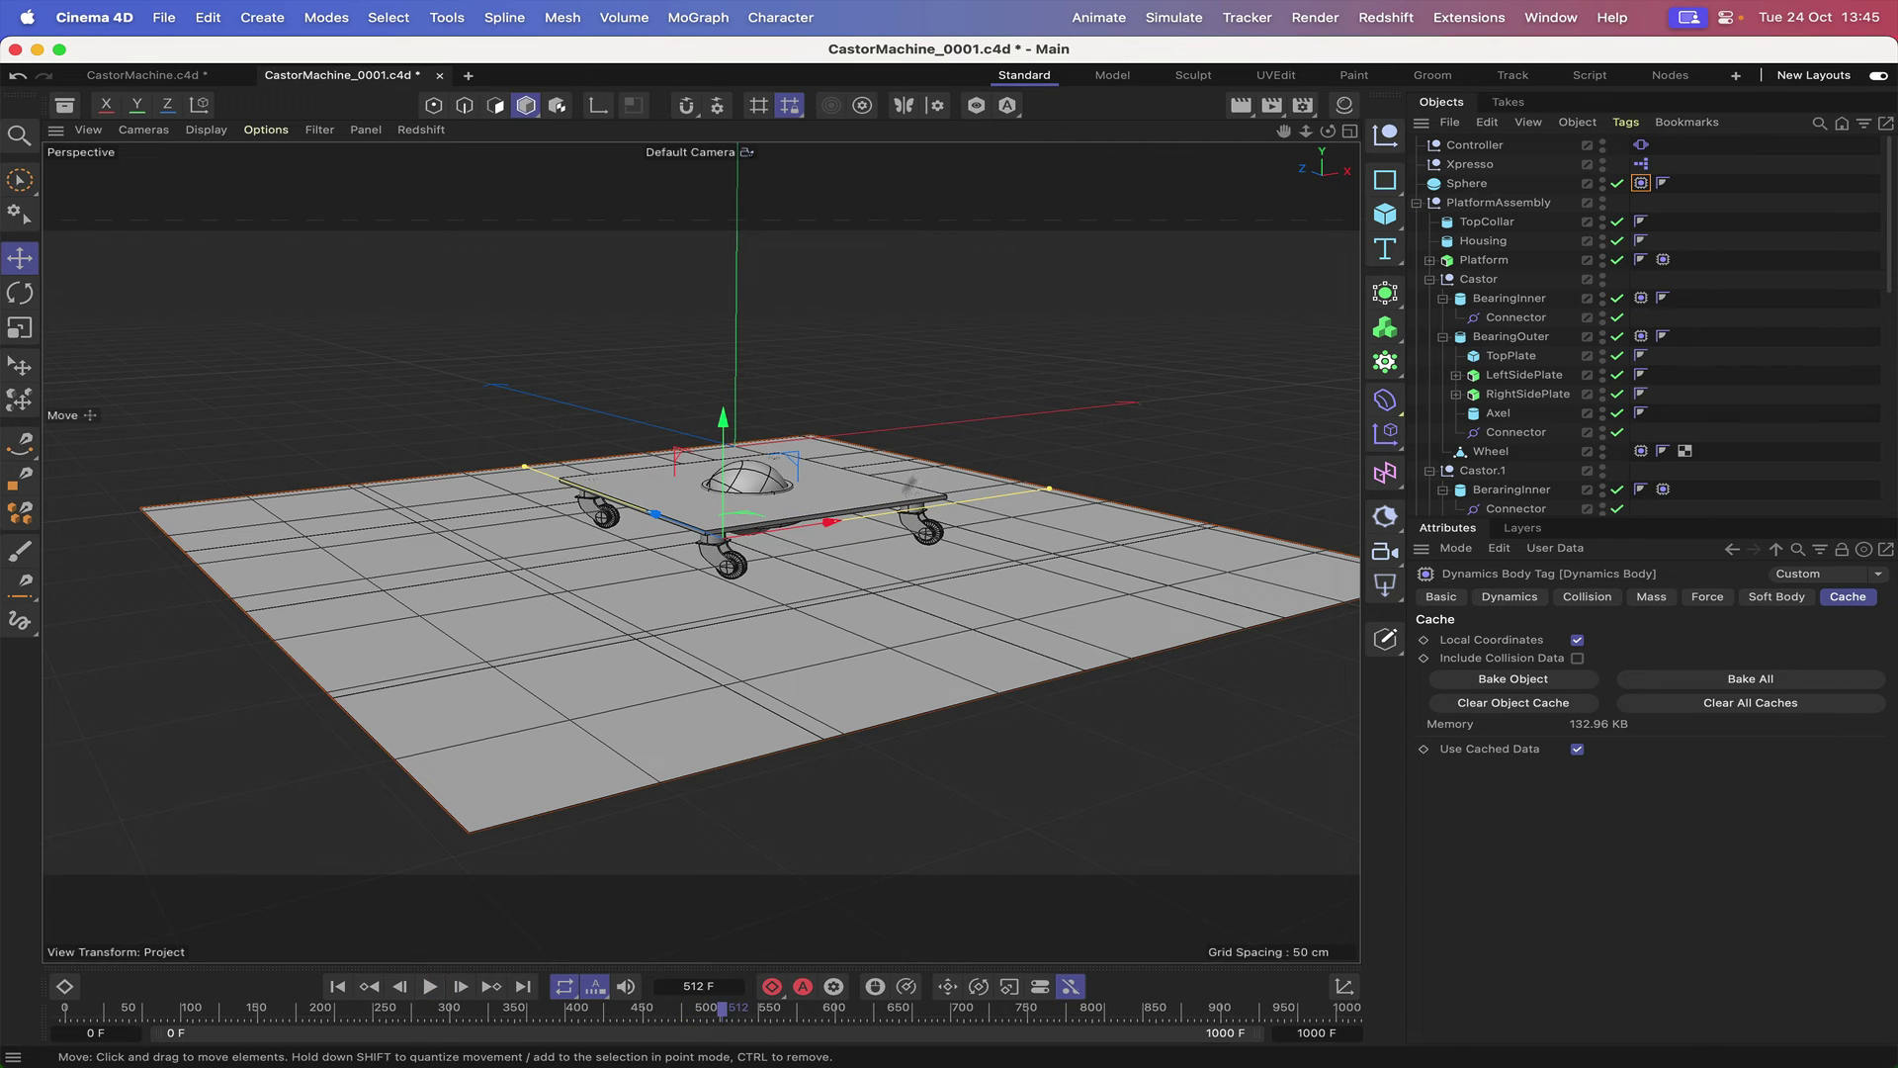
pyautogui.click(428, 986)
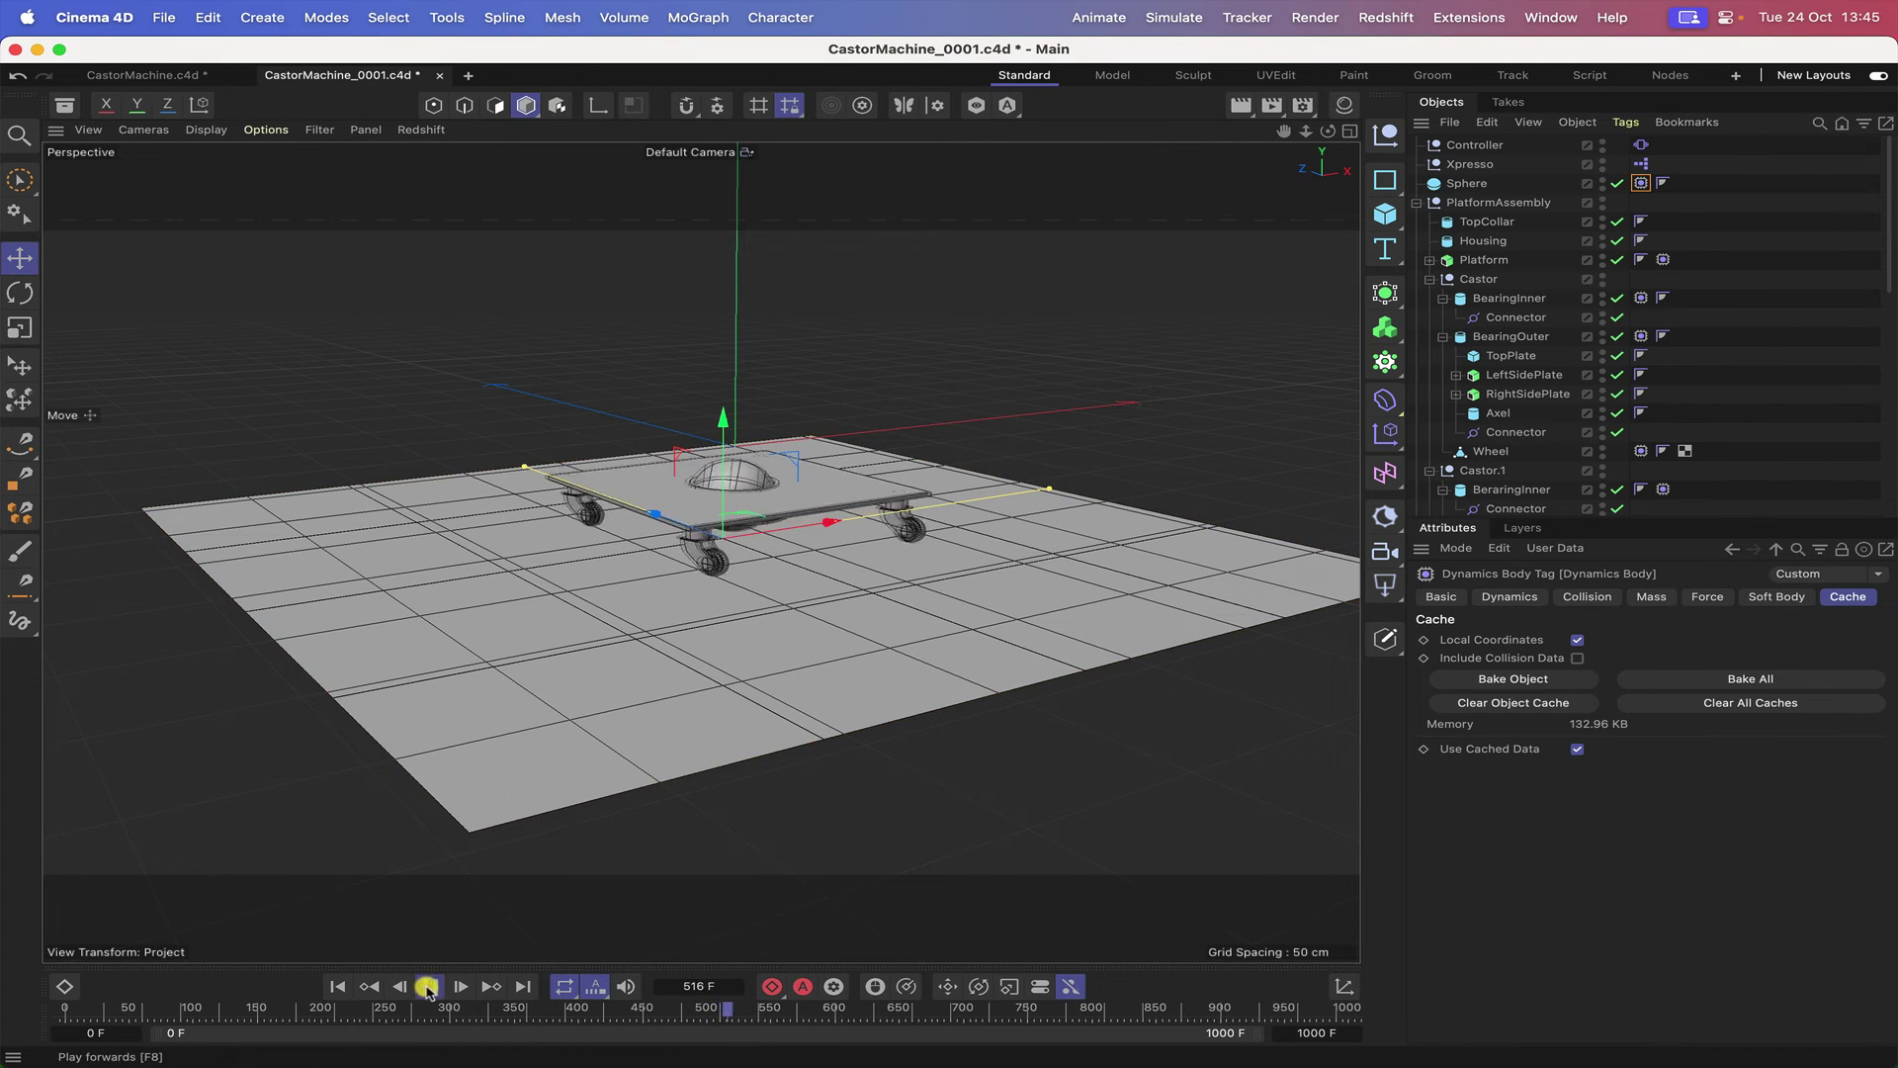
pyautogui.click(428, 986)
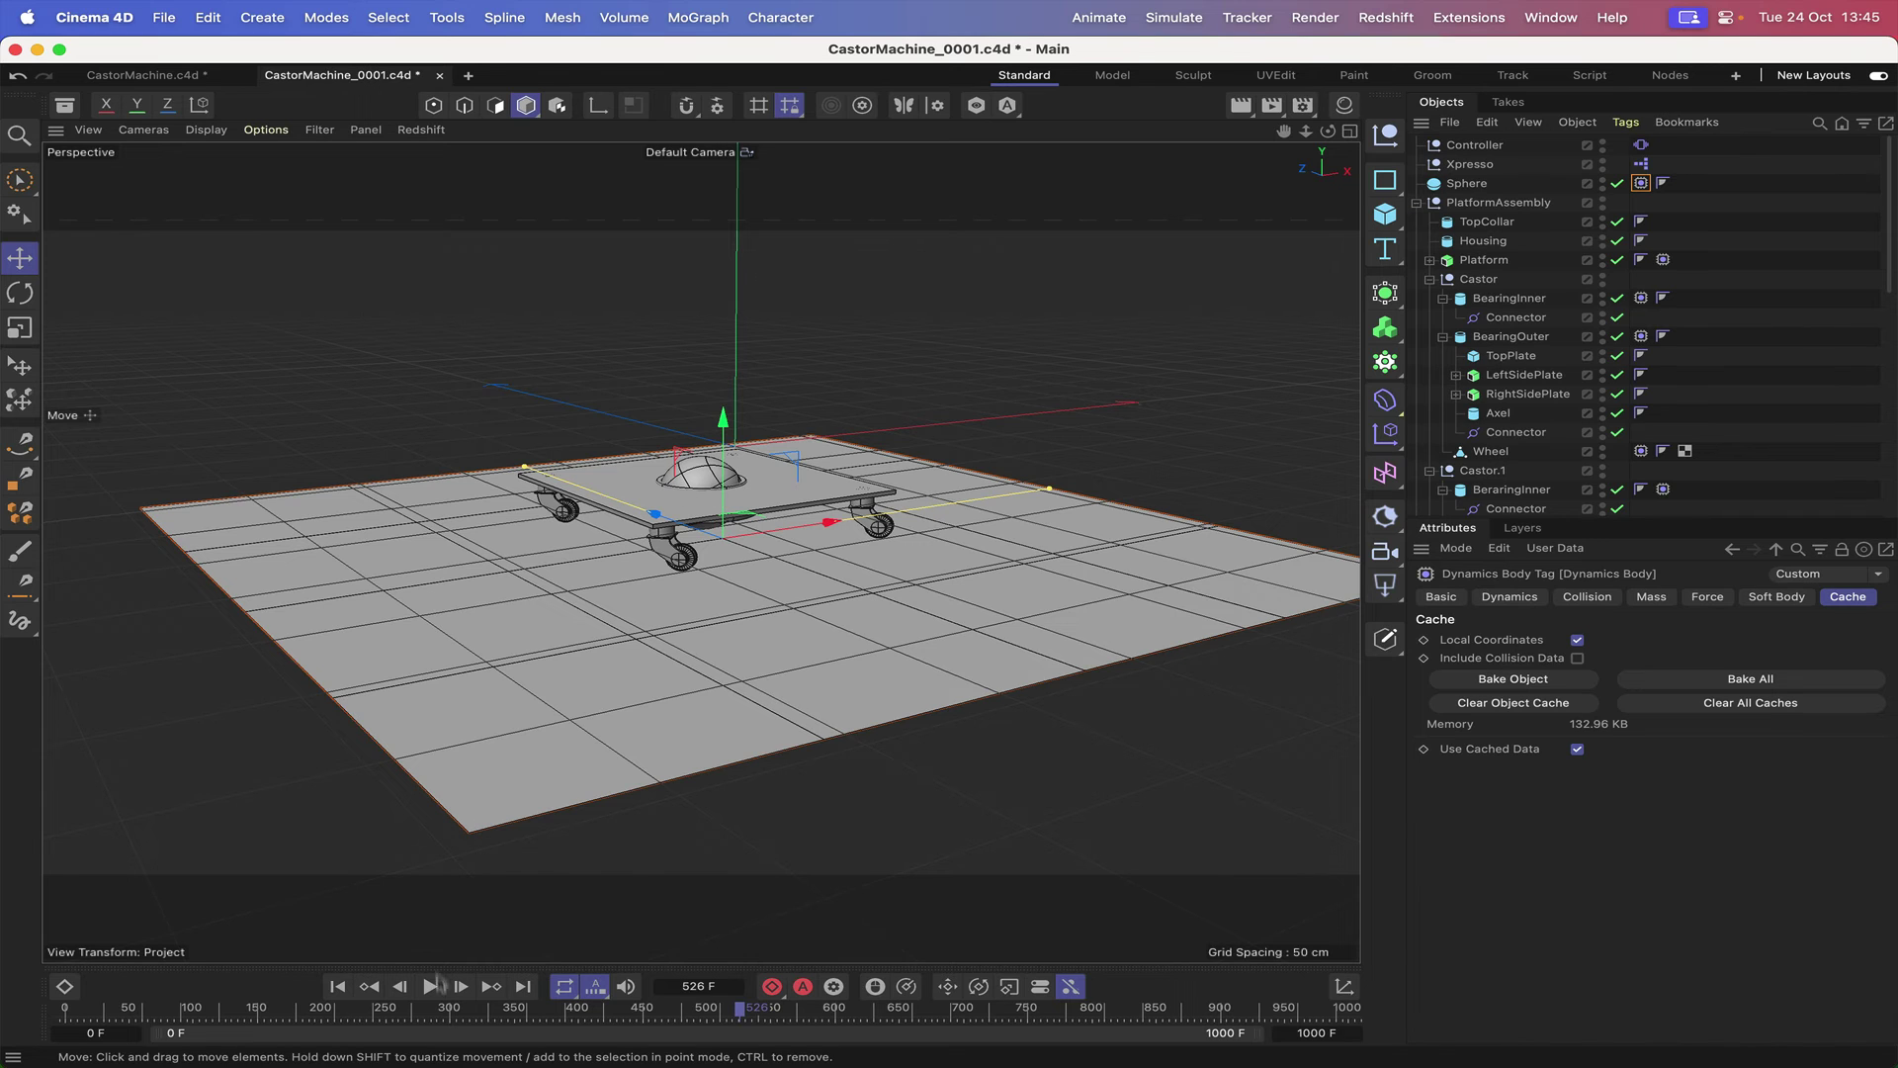
pyautogui.click(432, 986)
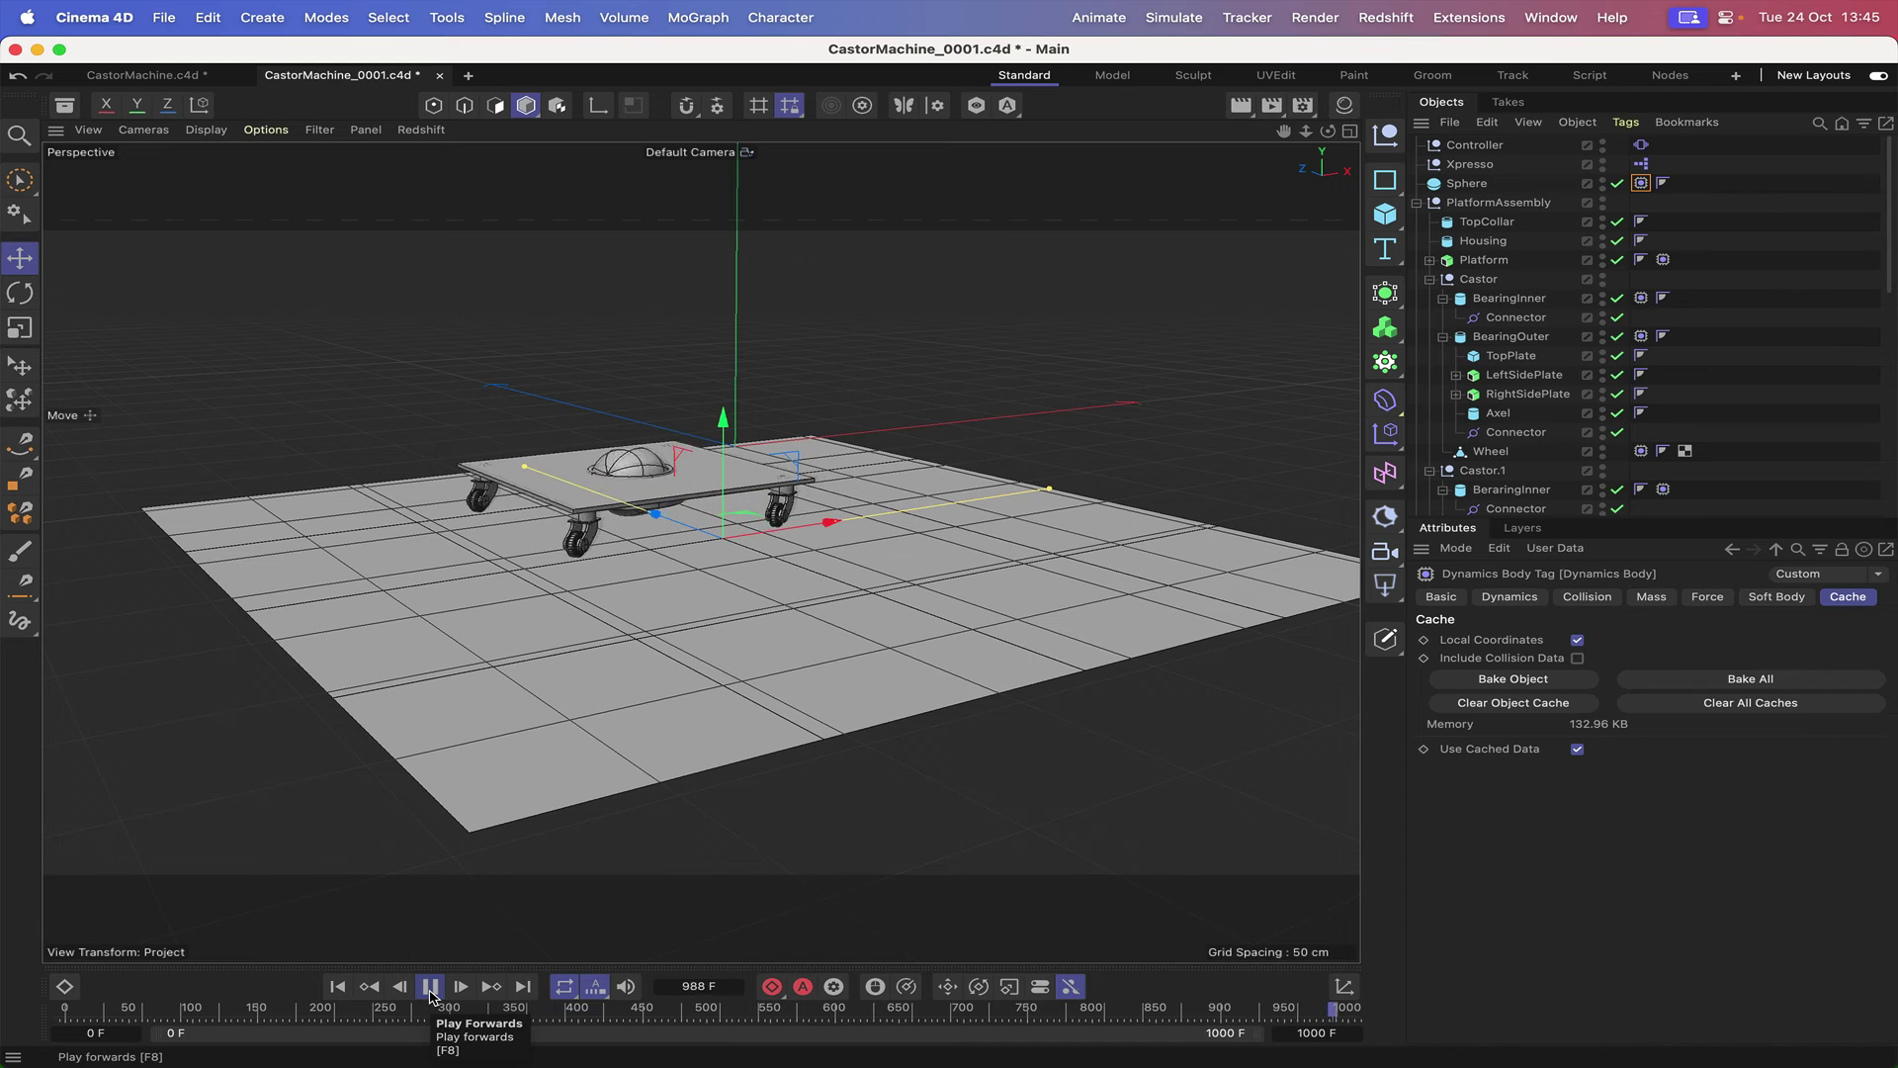
pyautogui.click(431, 989)
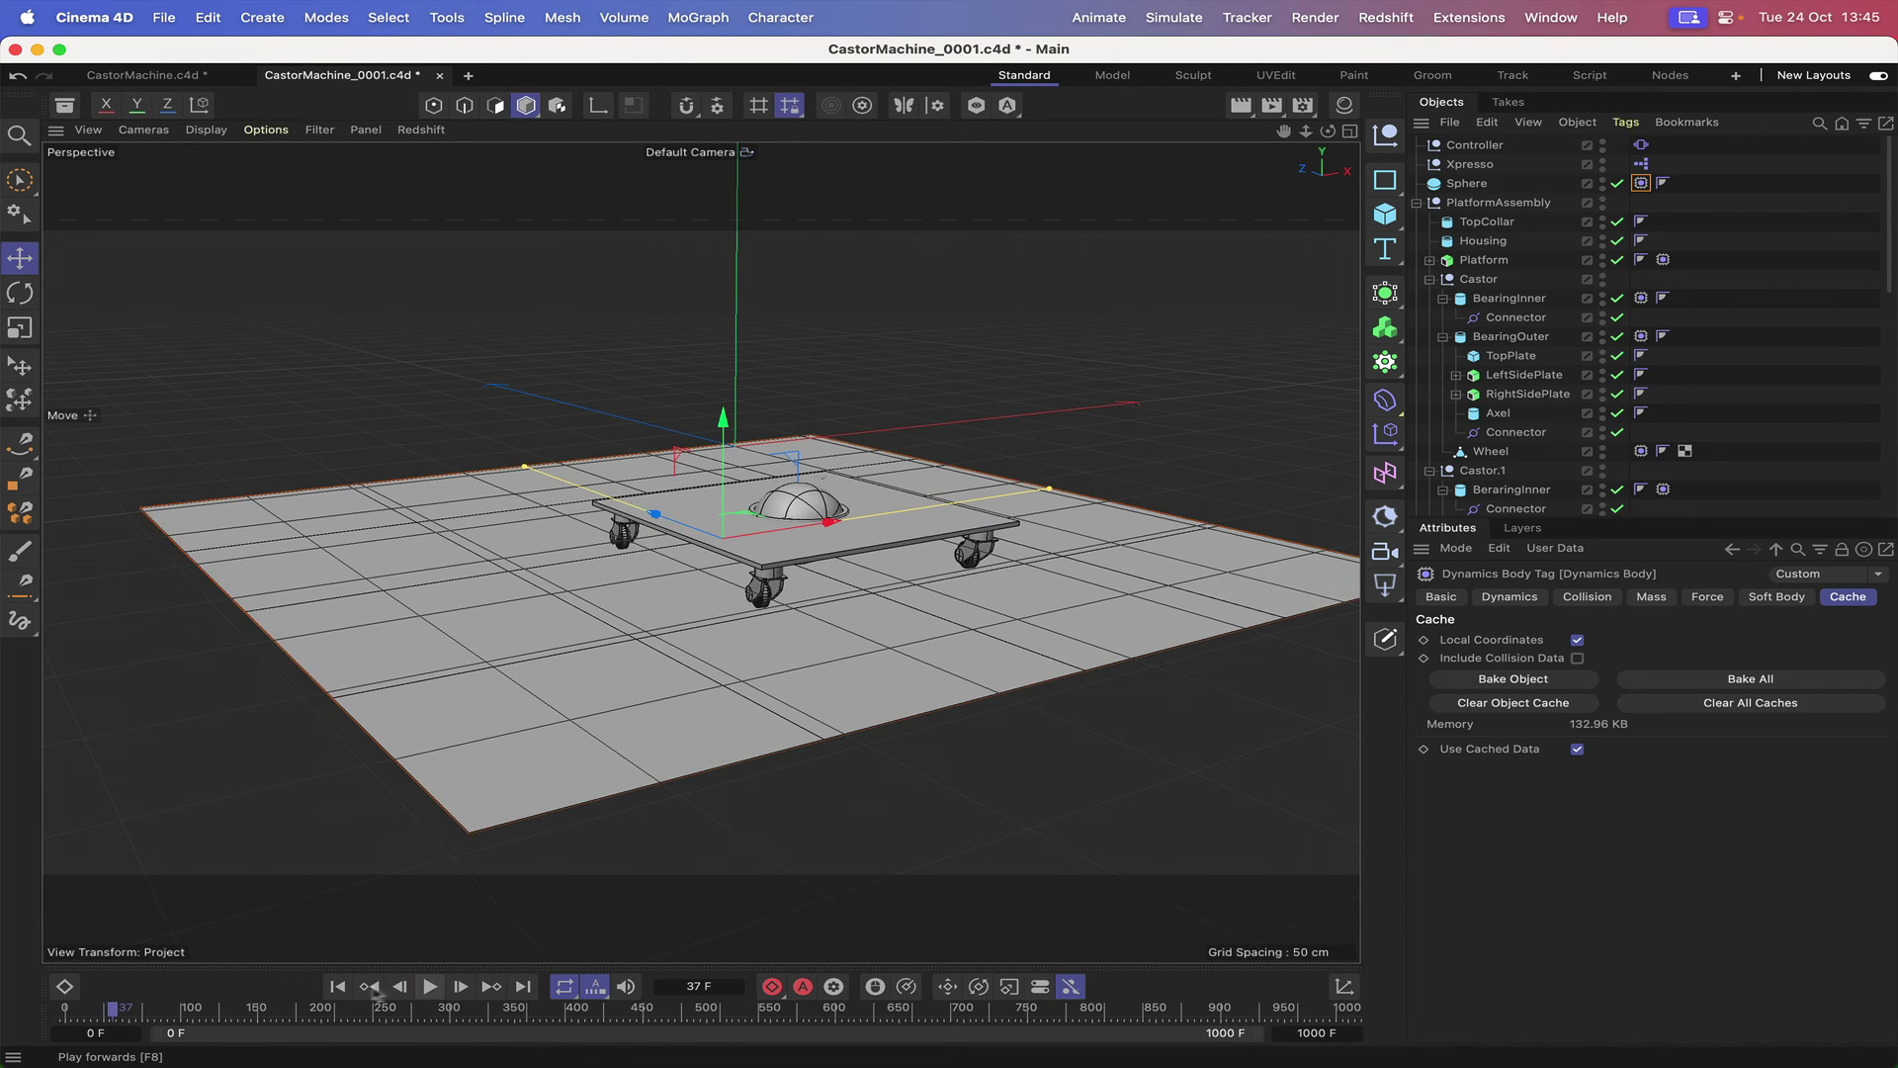
pyautogui.click(337, 986)
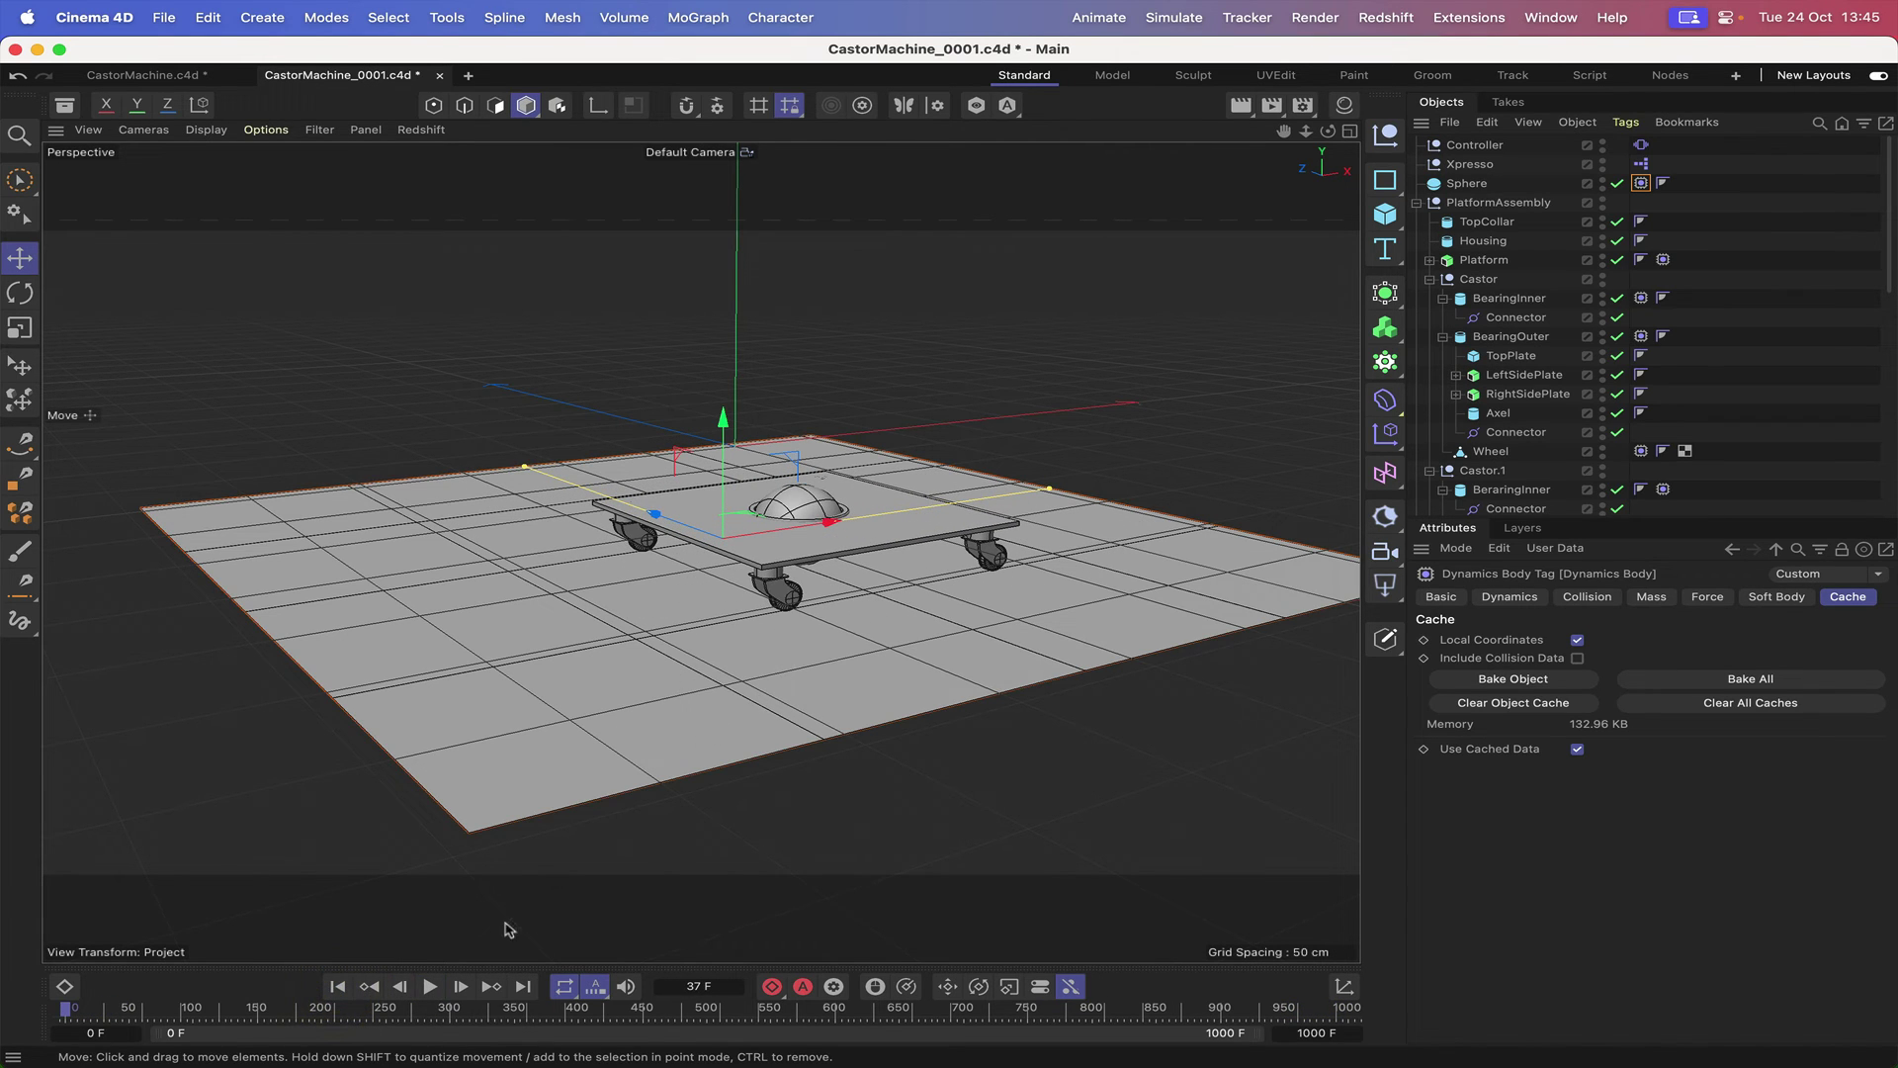
pyautogui.click(337, 986)
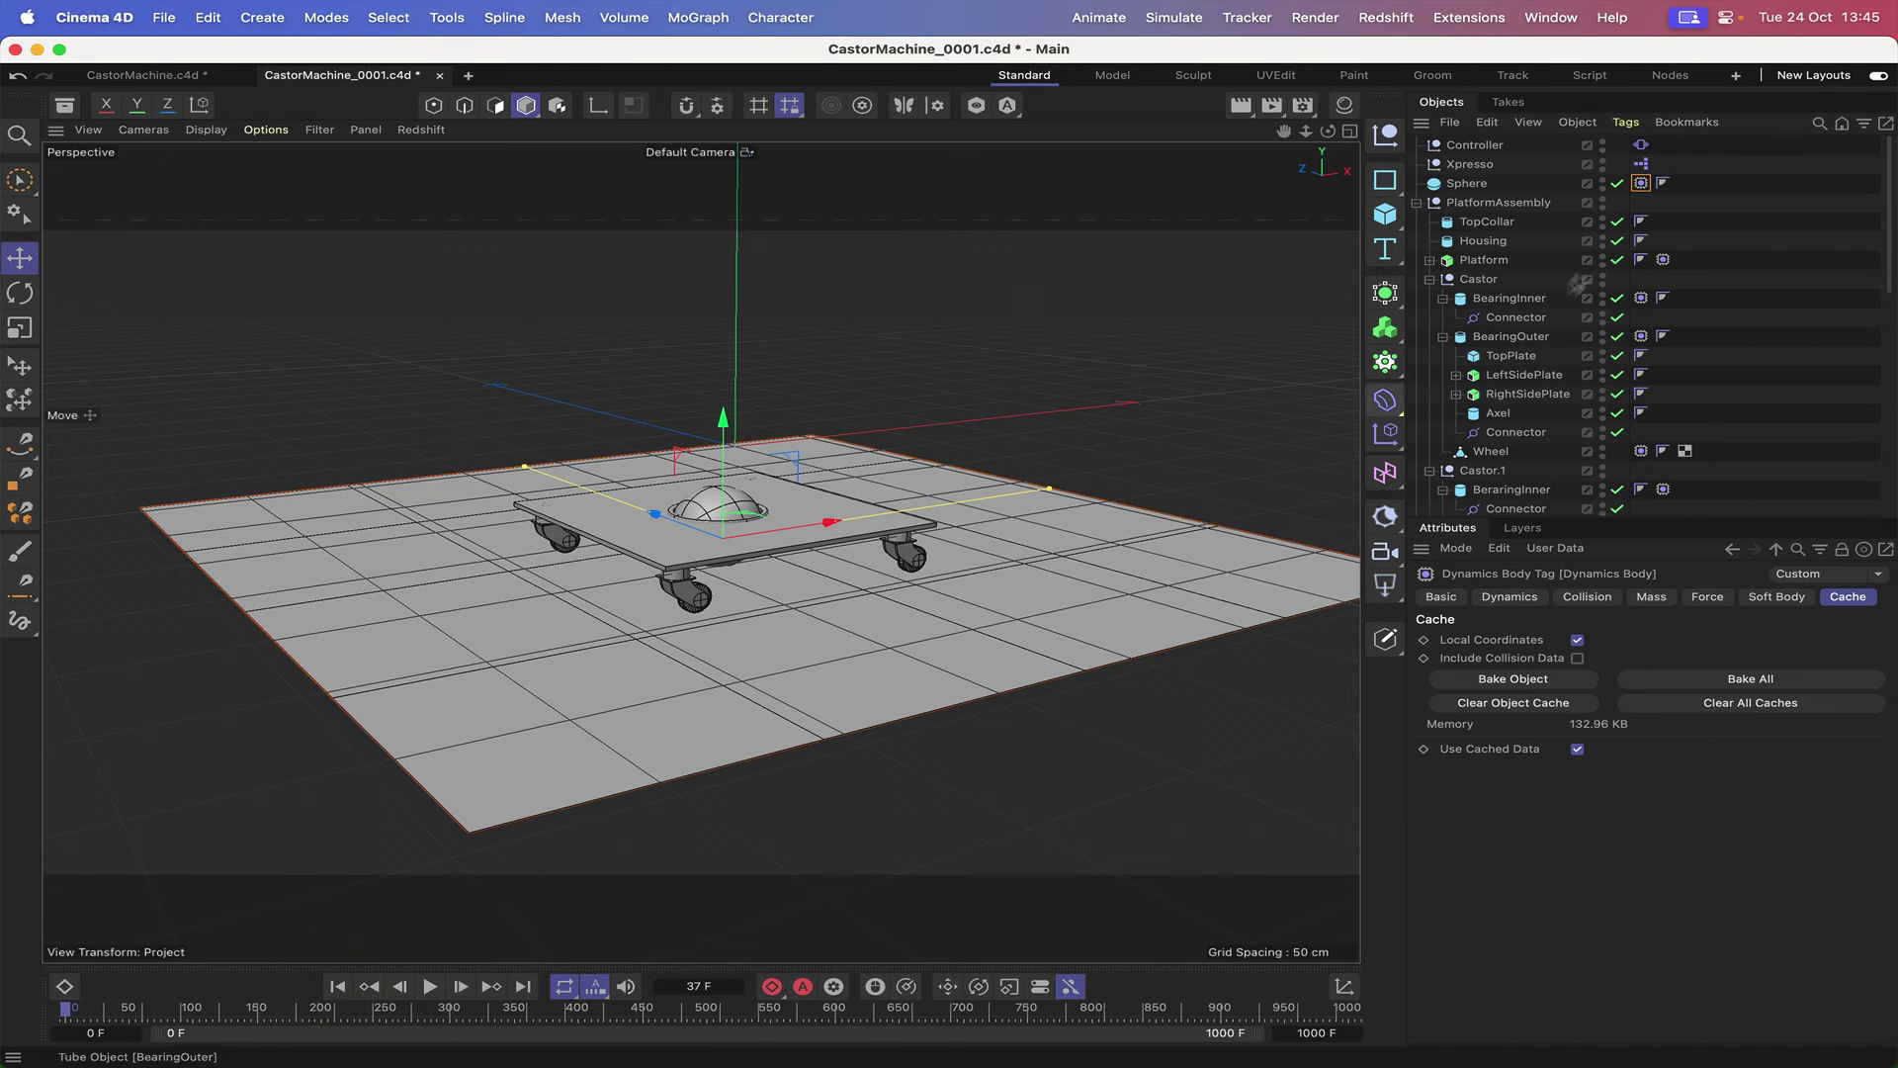
# - Add a Circle spline and set its plane to XZ
pyautogui.click(1378, 190)
pyautogui.click(1562, 207)
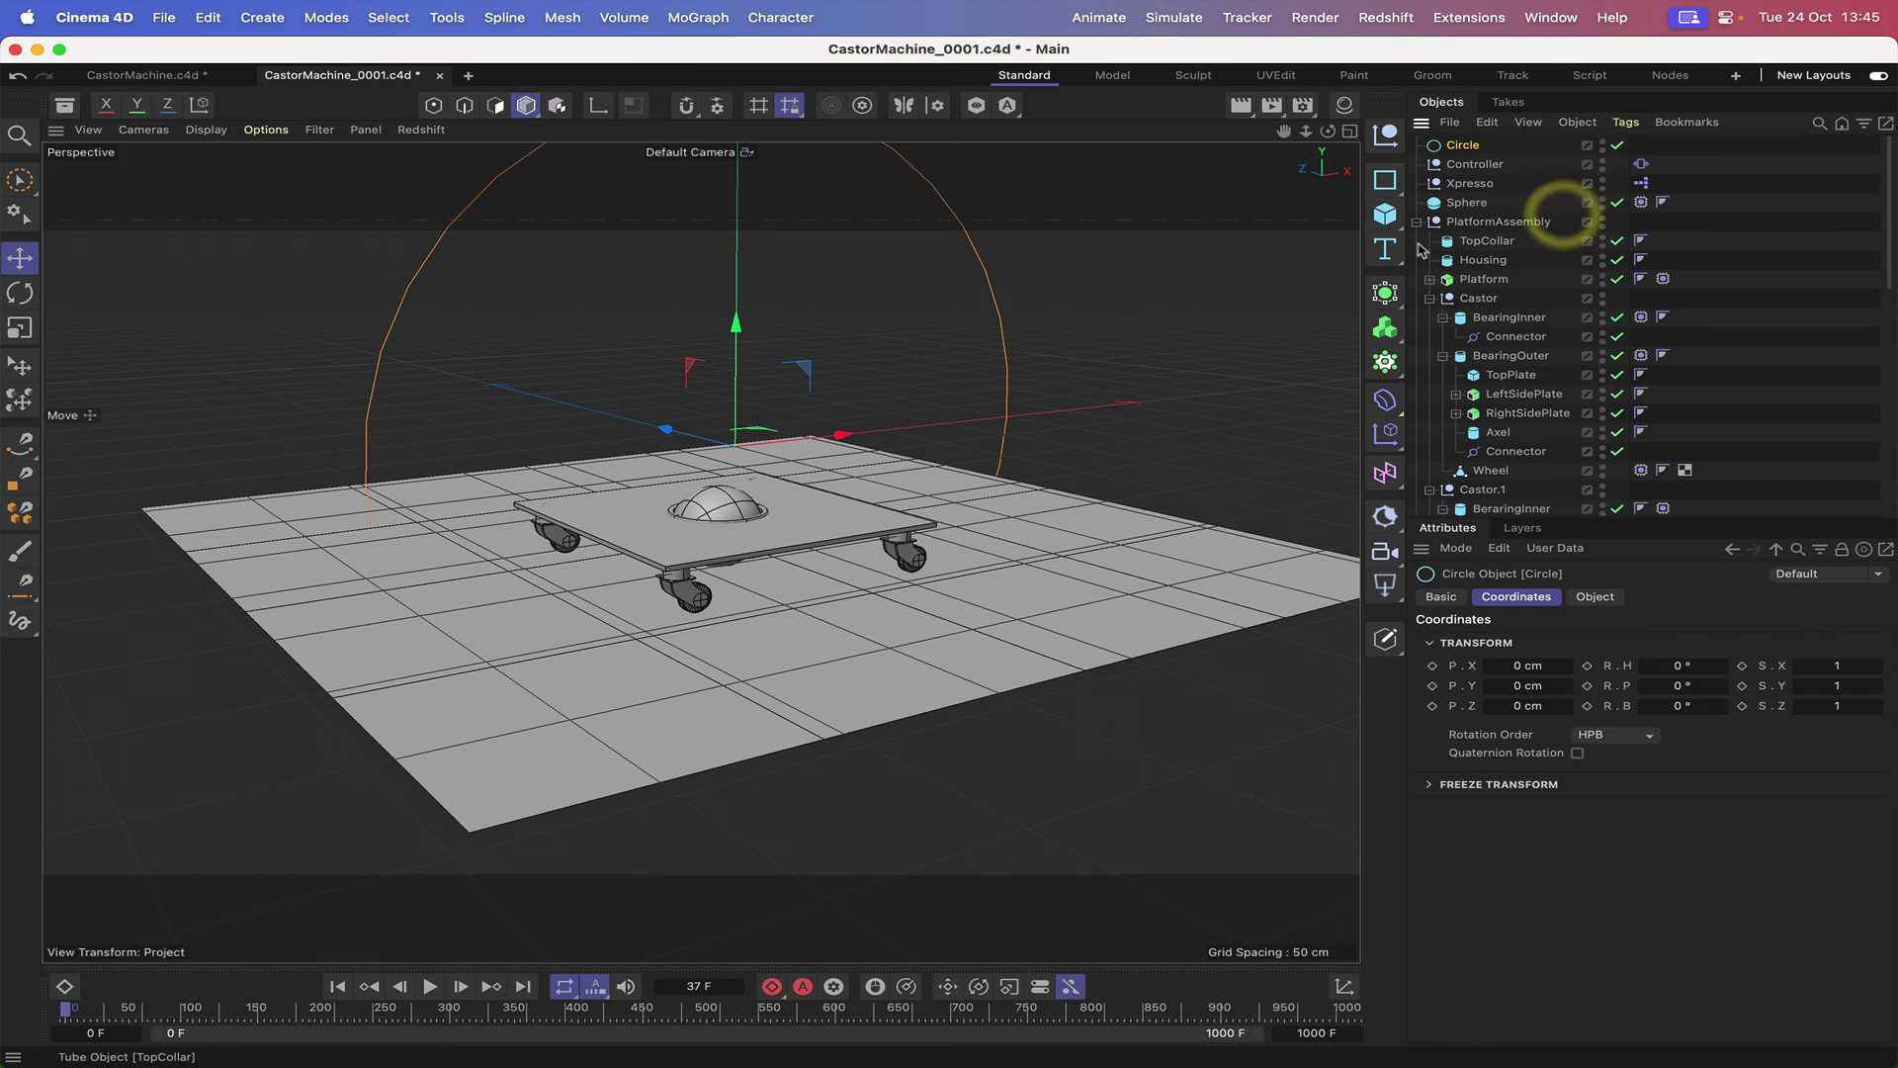
pyautogui.click(1592, 597)
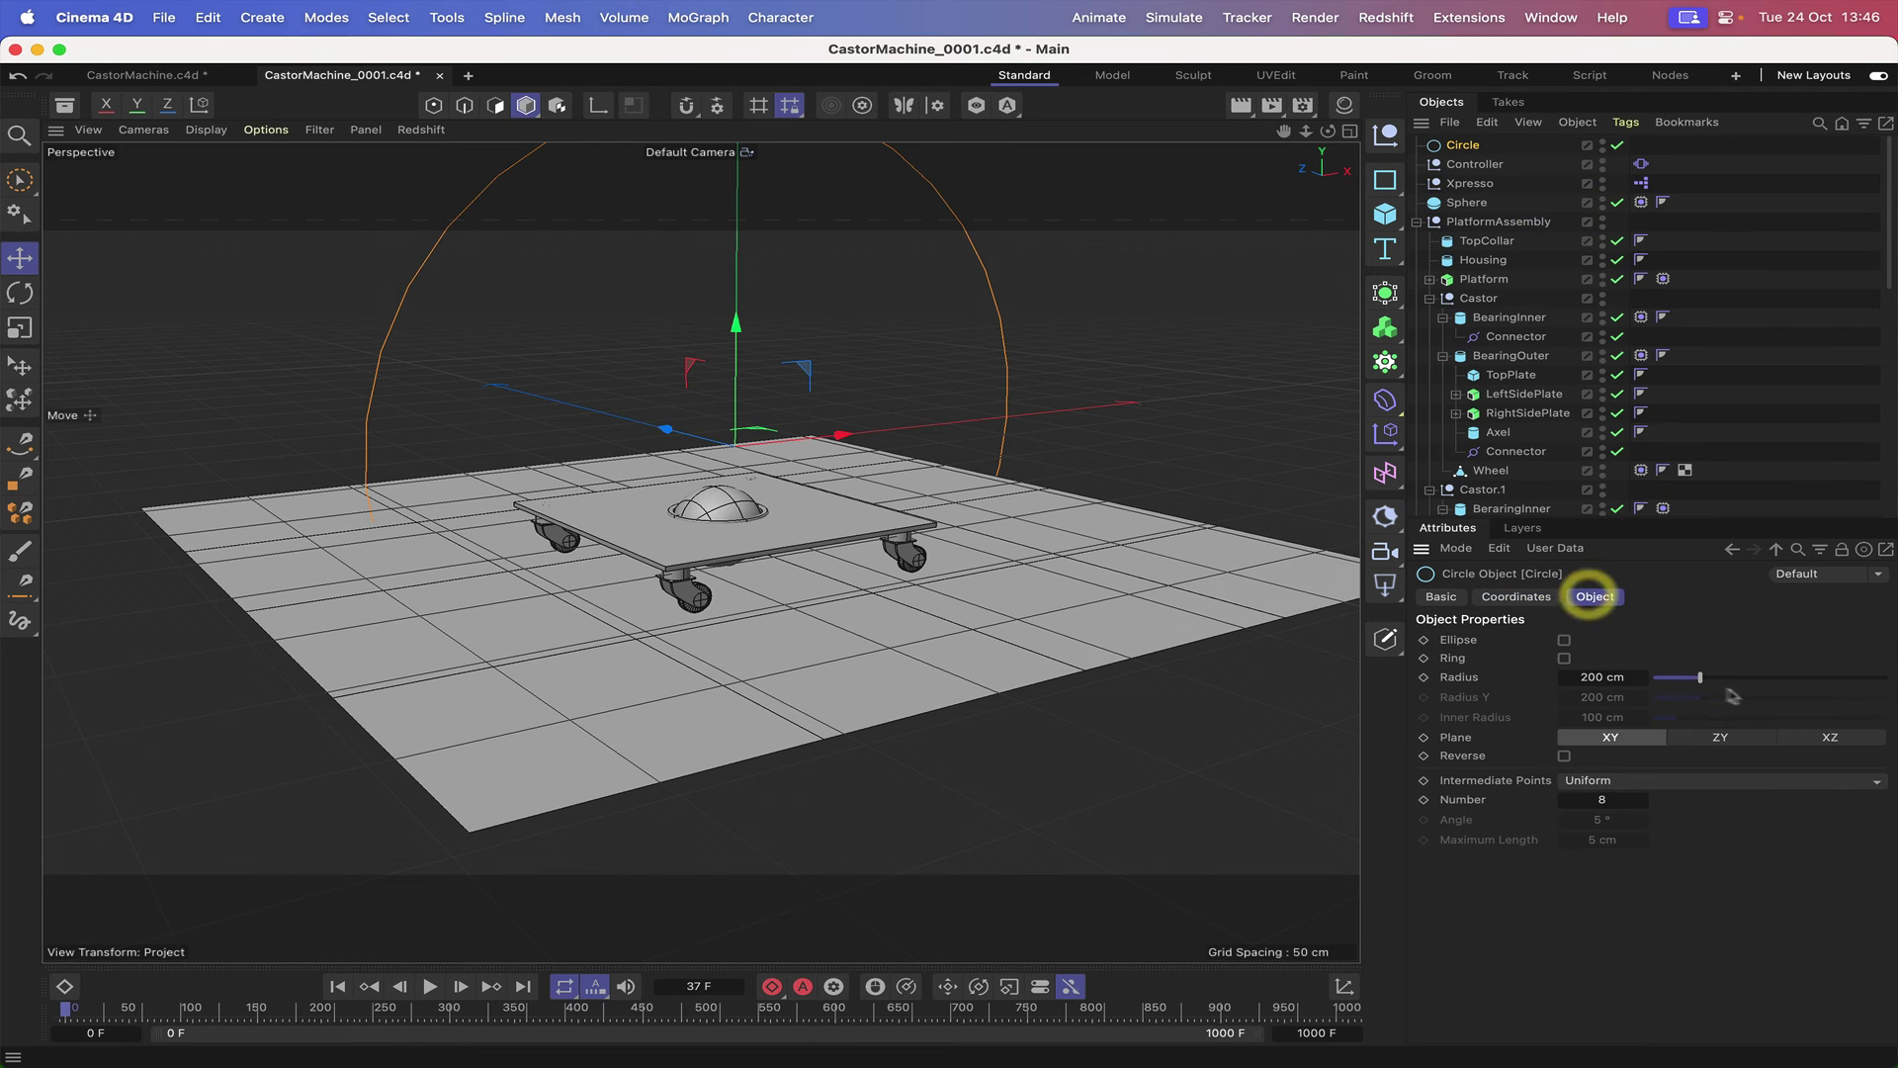
pyautogui.click(1826, 742)
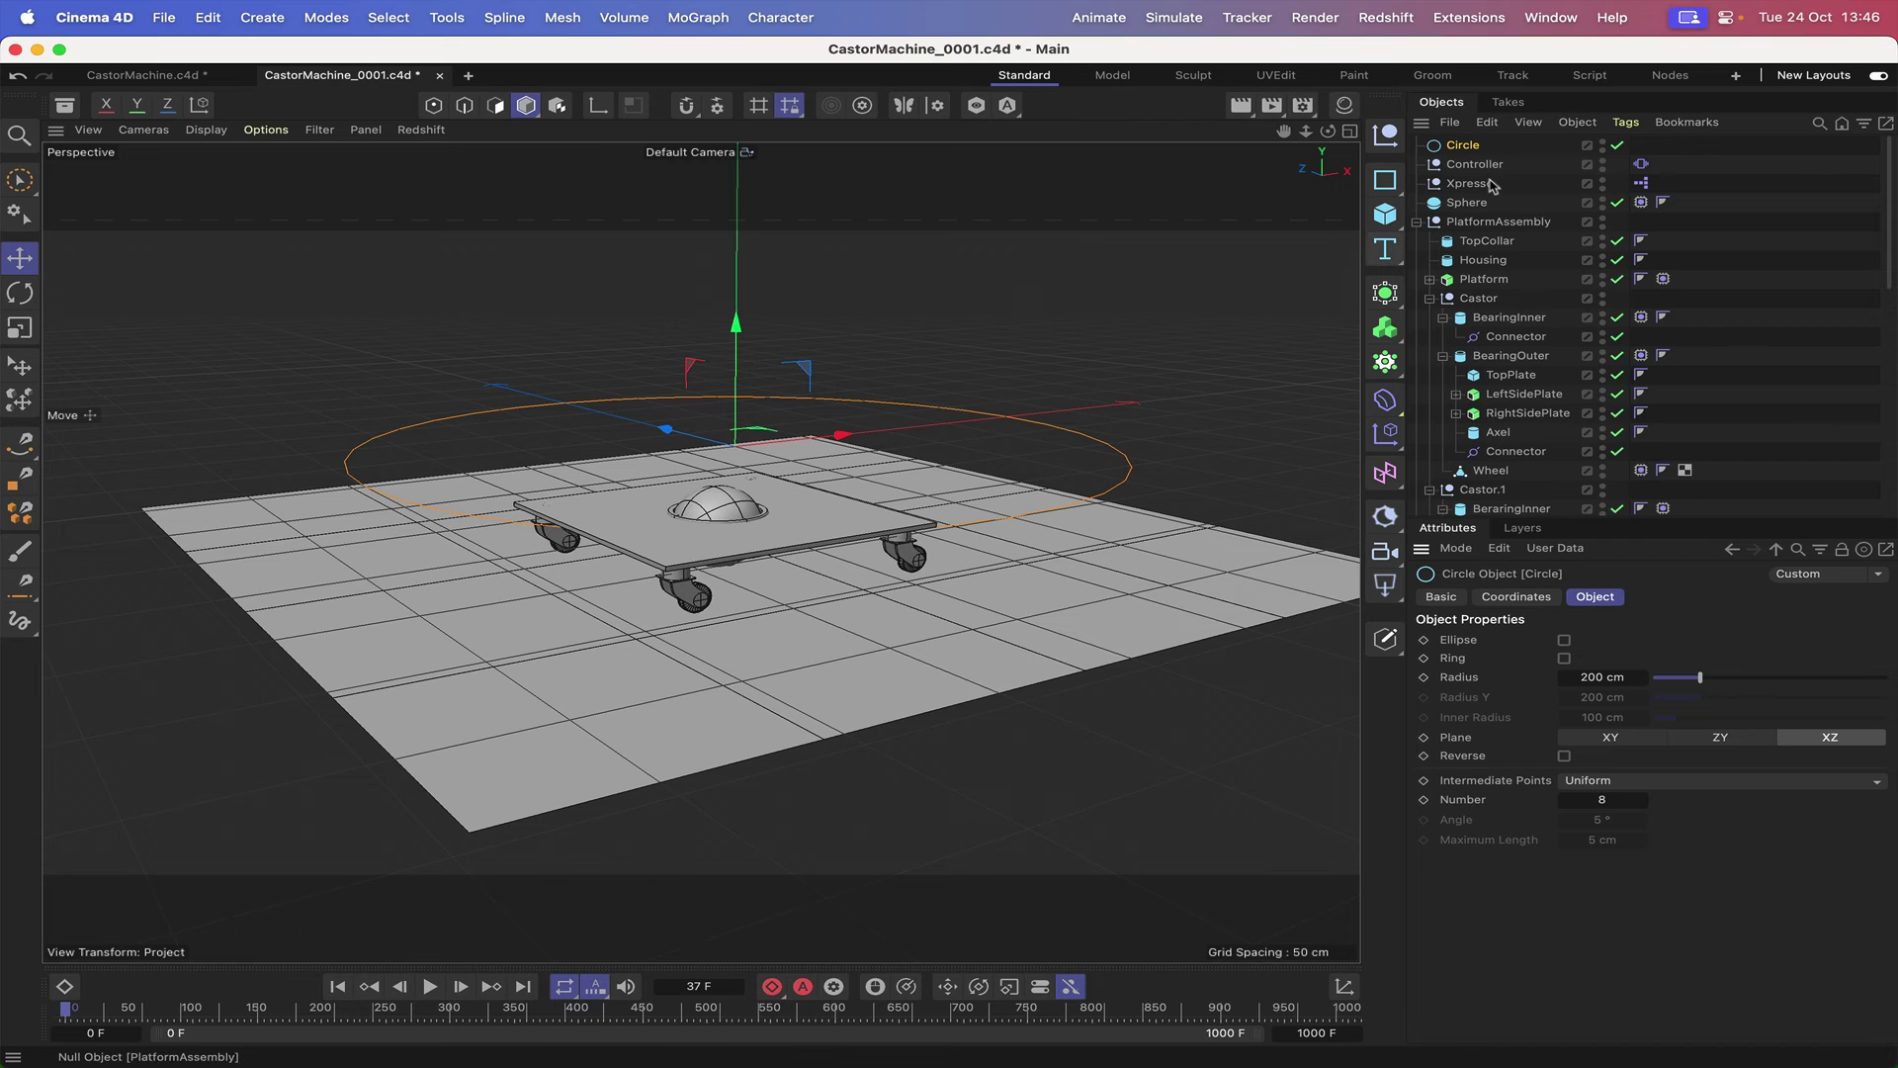
# - Make the Circle a child of the Controller and set its X, Y and Z position to 0 cm
pyautogui.moveTo(1484, 243); pyautogui.dragTo(1471, 168)
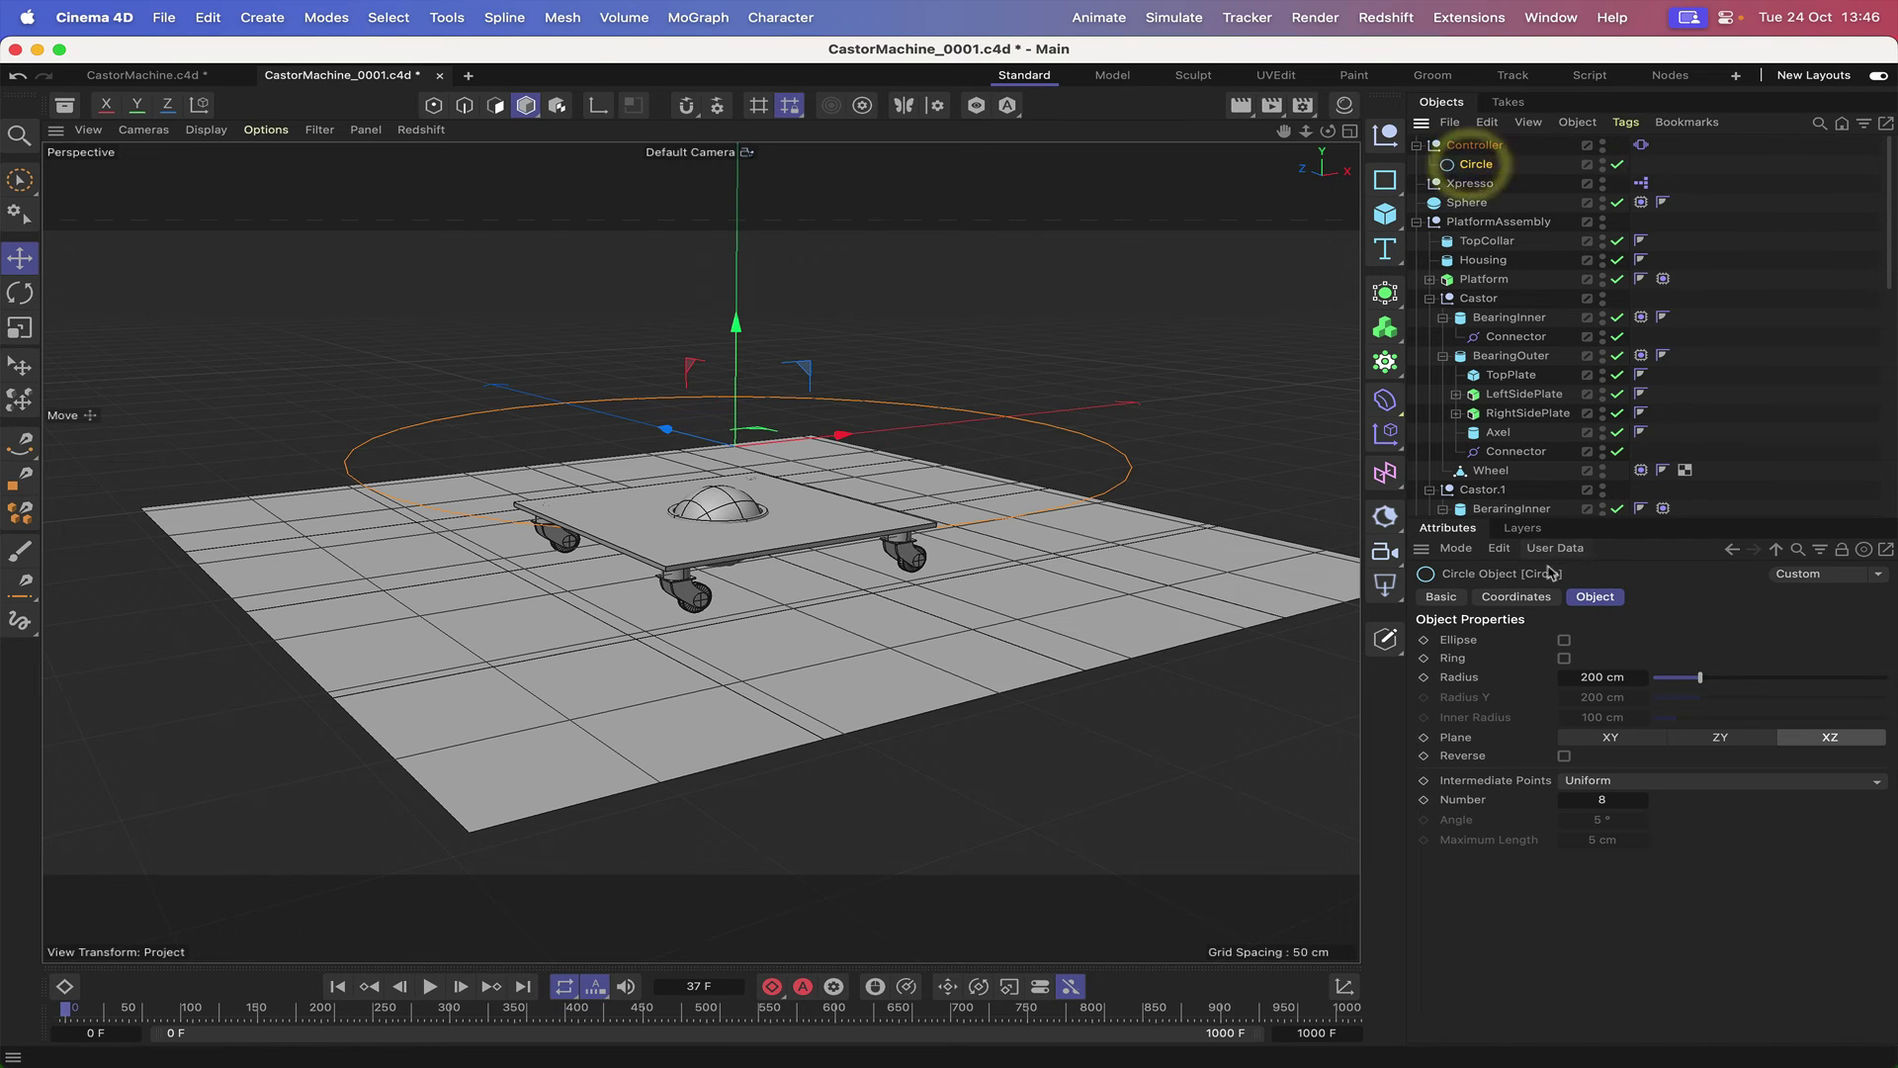
pyautogui.click(1509, 599)
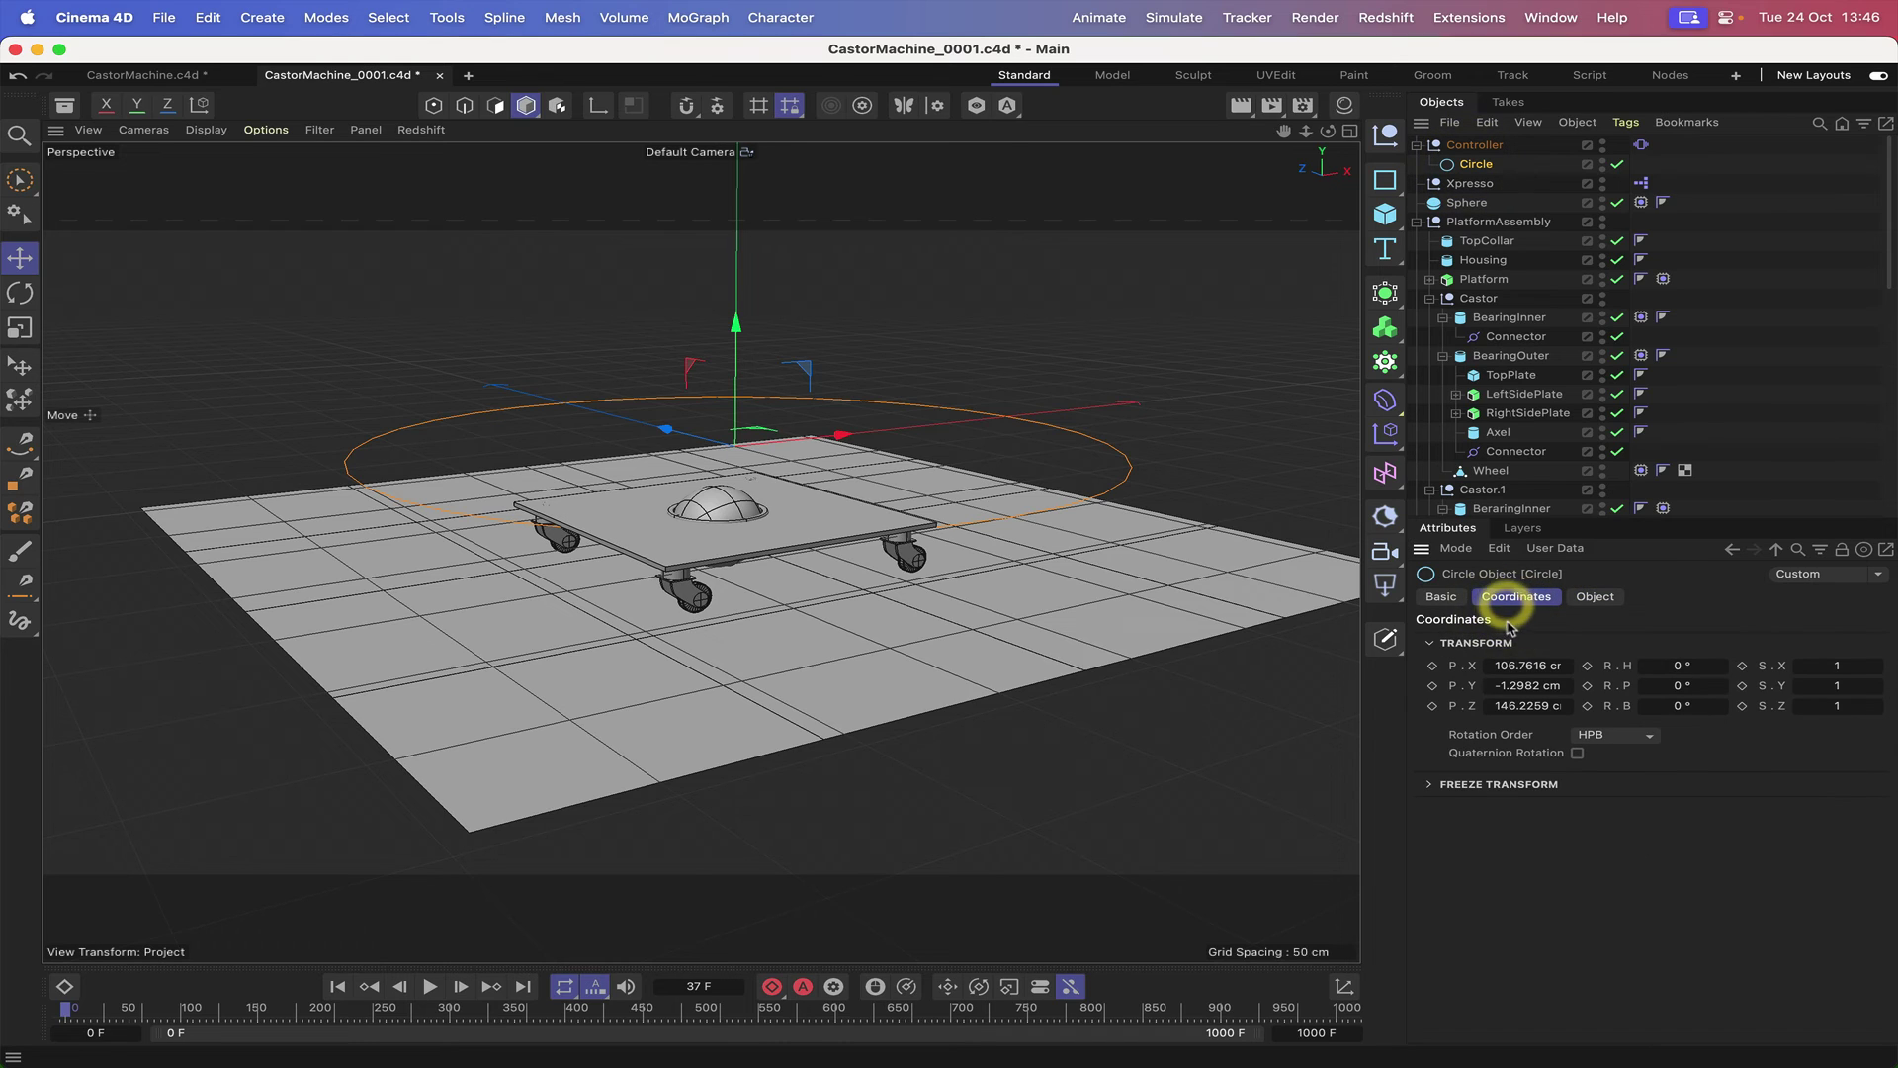
pyautogui.click(1523, 666)
pyautogui.write('0')
pyautogui.press('Return')
pyautogui.click(1524, 685)
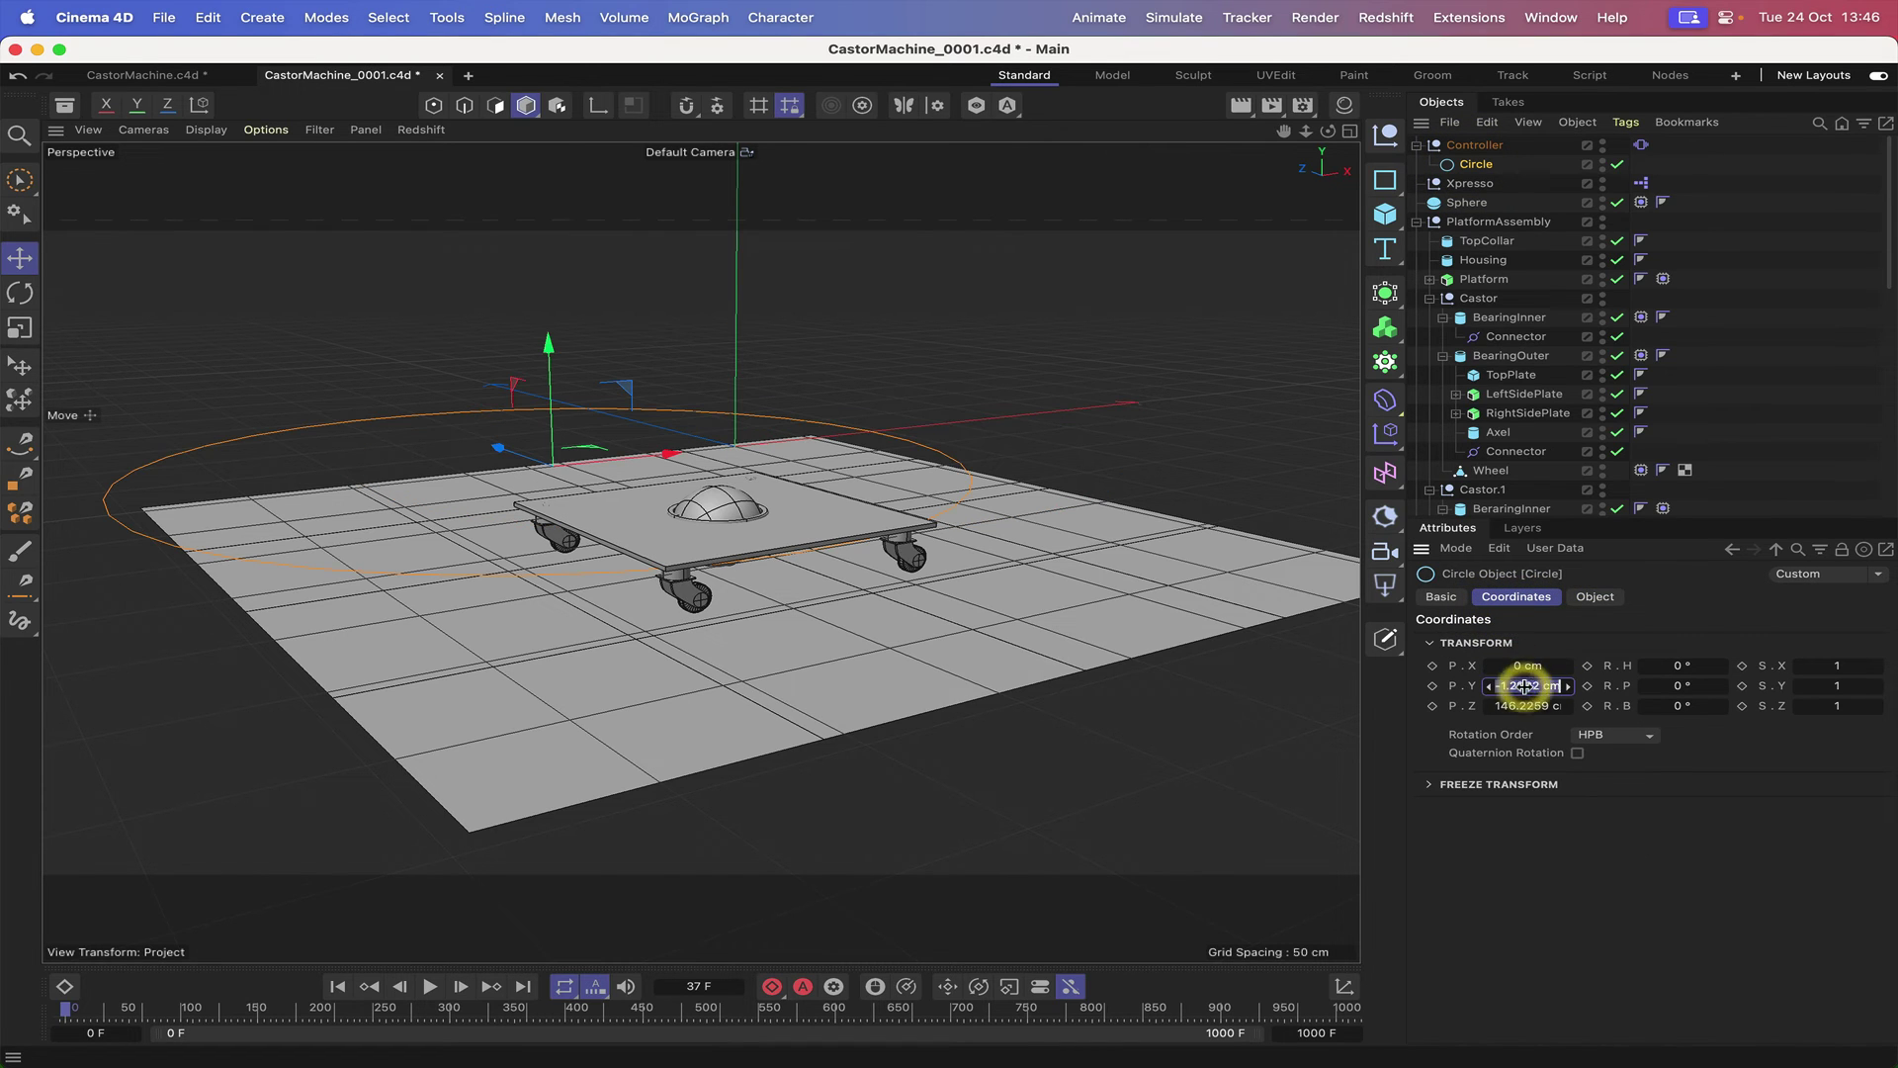
pyautogui.write('0')
pyautogui.press('Return')
pyautogui.click(1524, 705)
pyautogui.write('0')
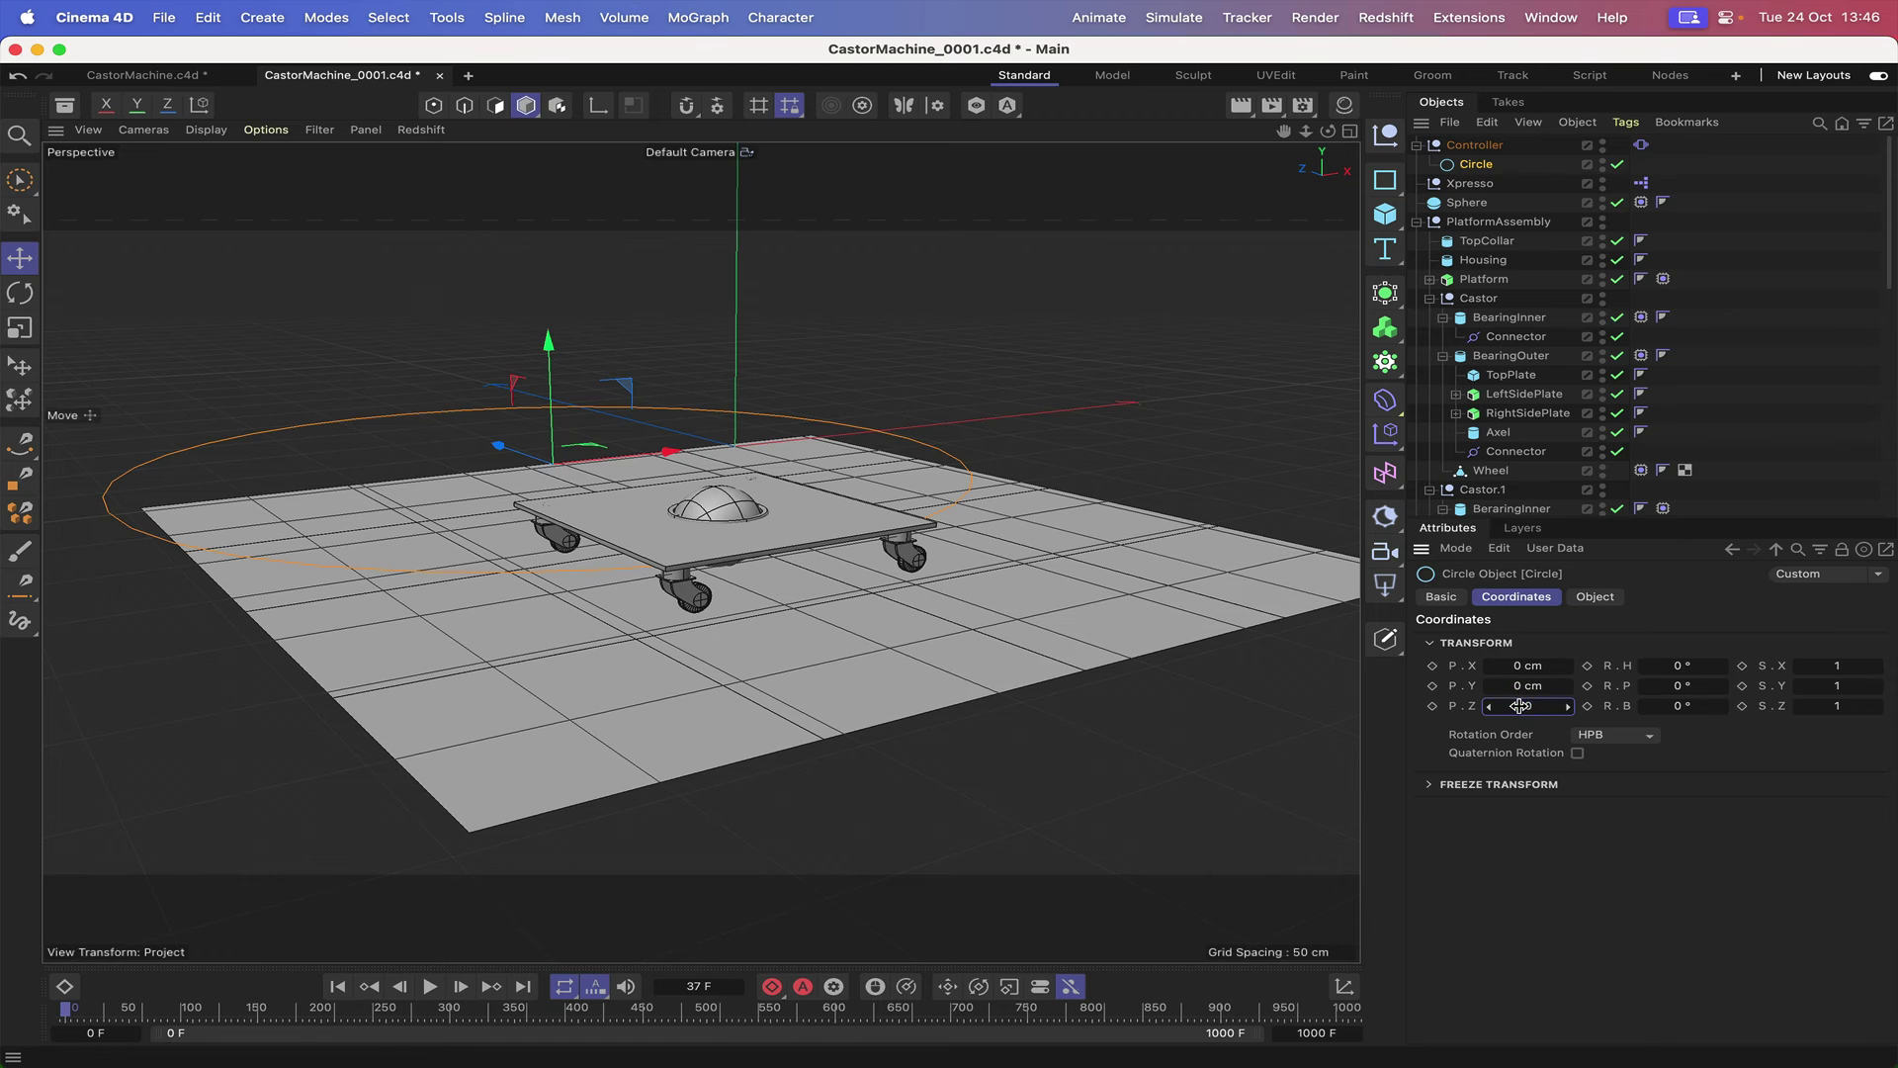
pyautogui.press('Return')
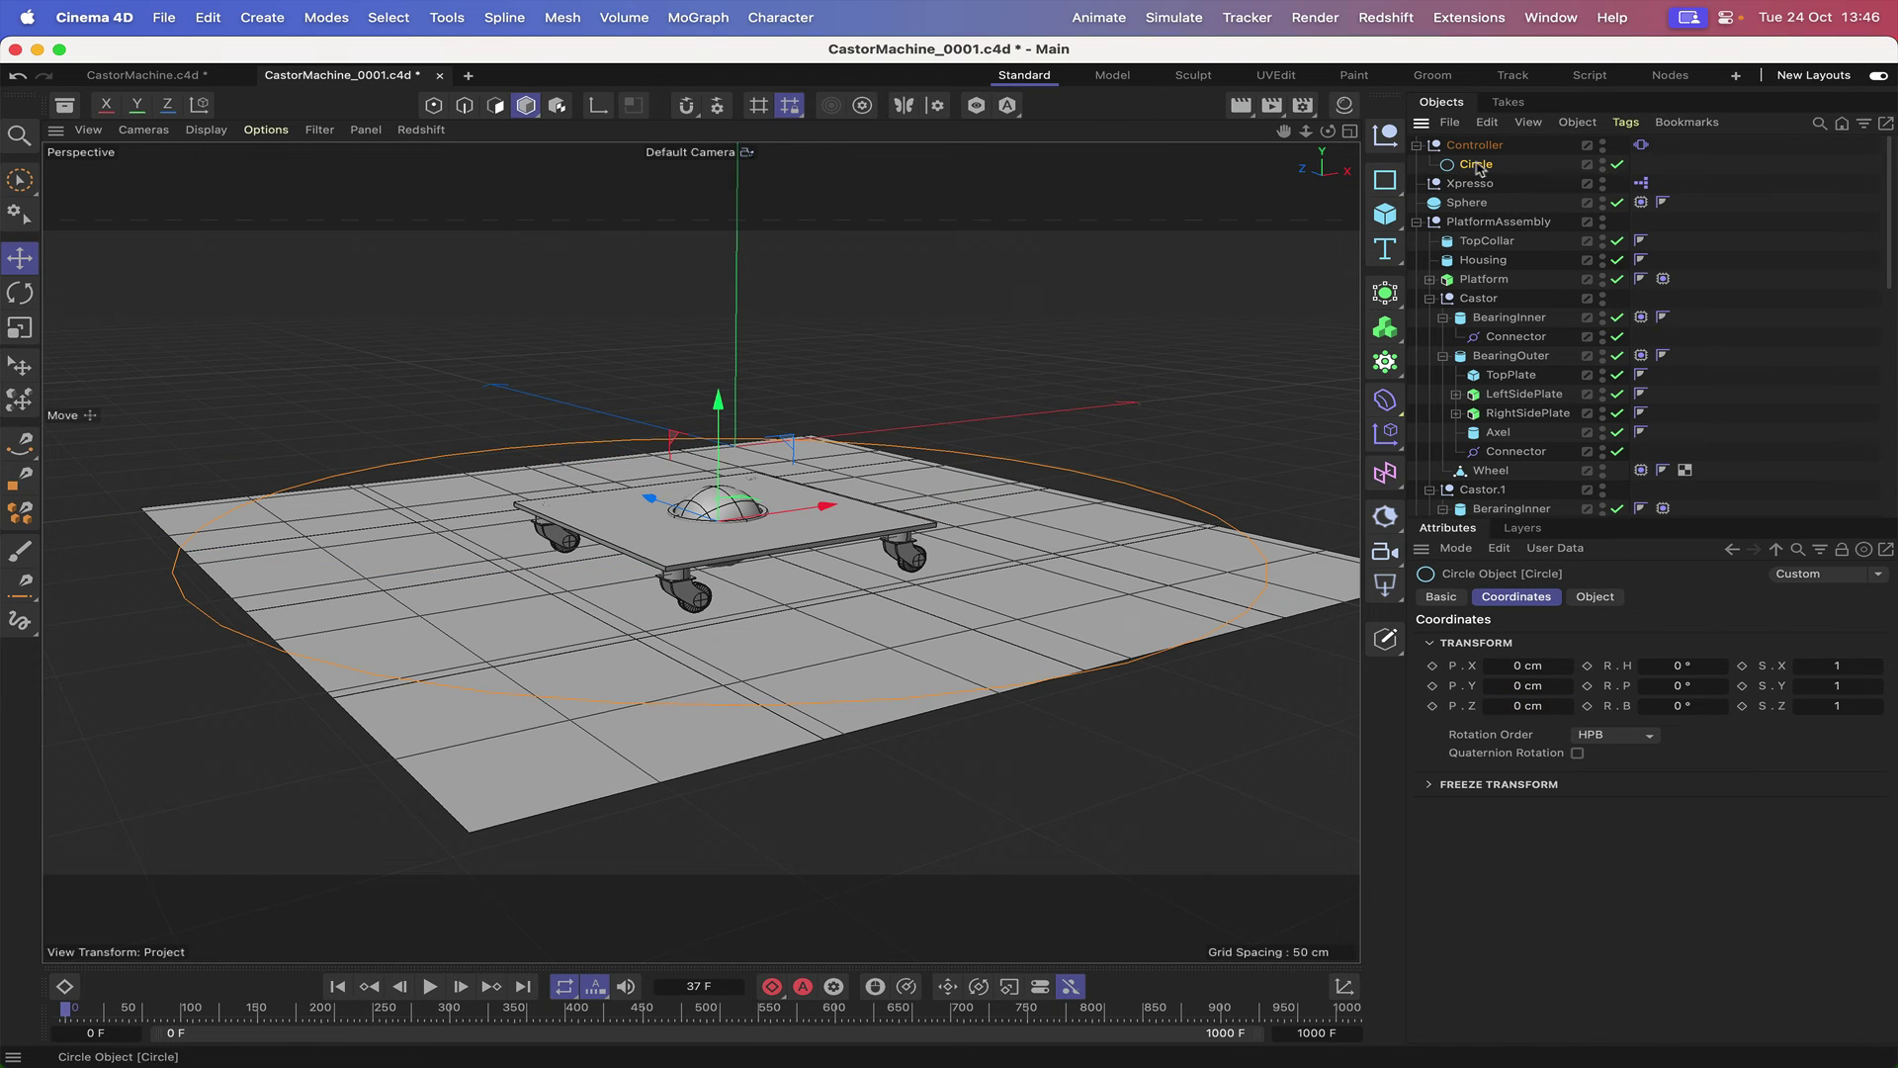
# - Set the Circle's radius to 150 cm
pyautogui.click(1476, 164)
pyautogui.click(1594, 597)
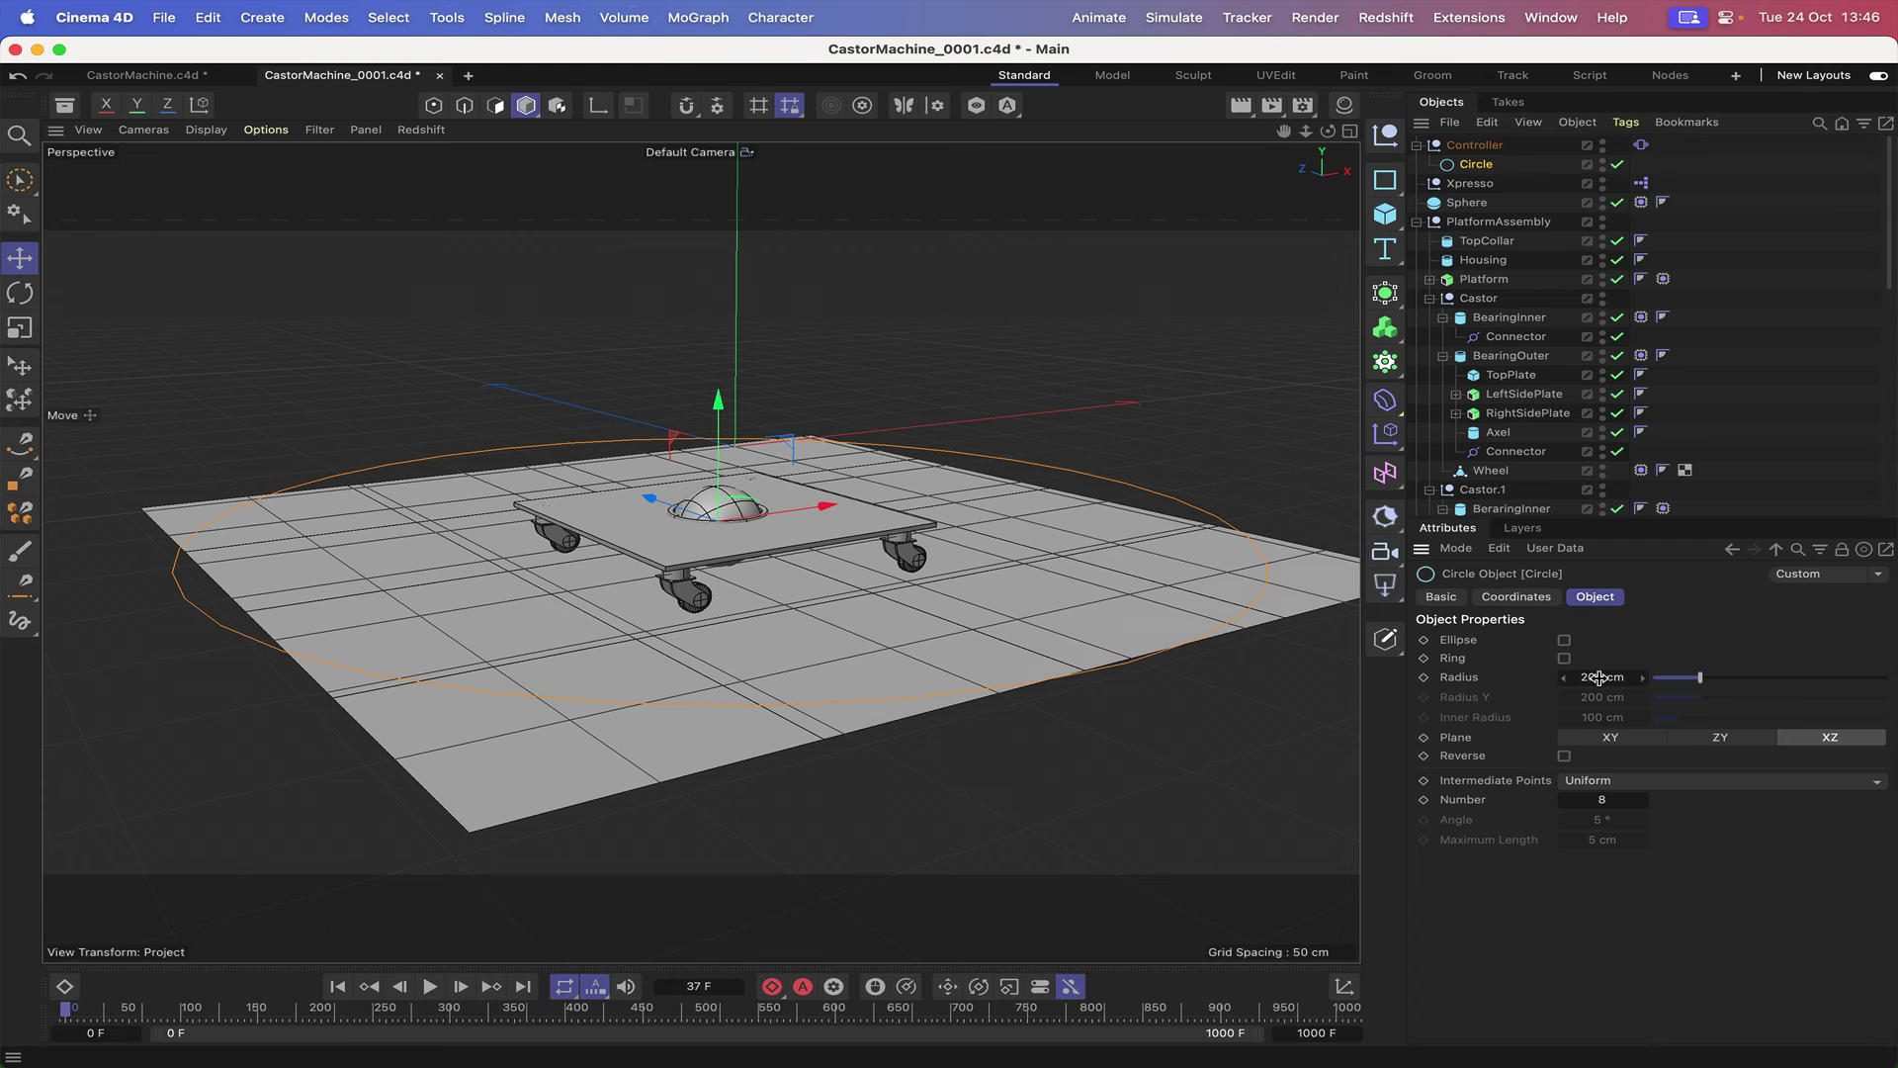
pyautogui.press('0')
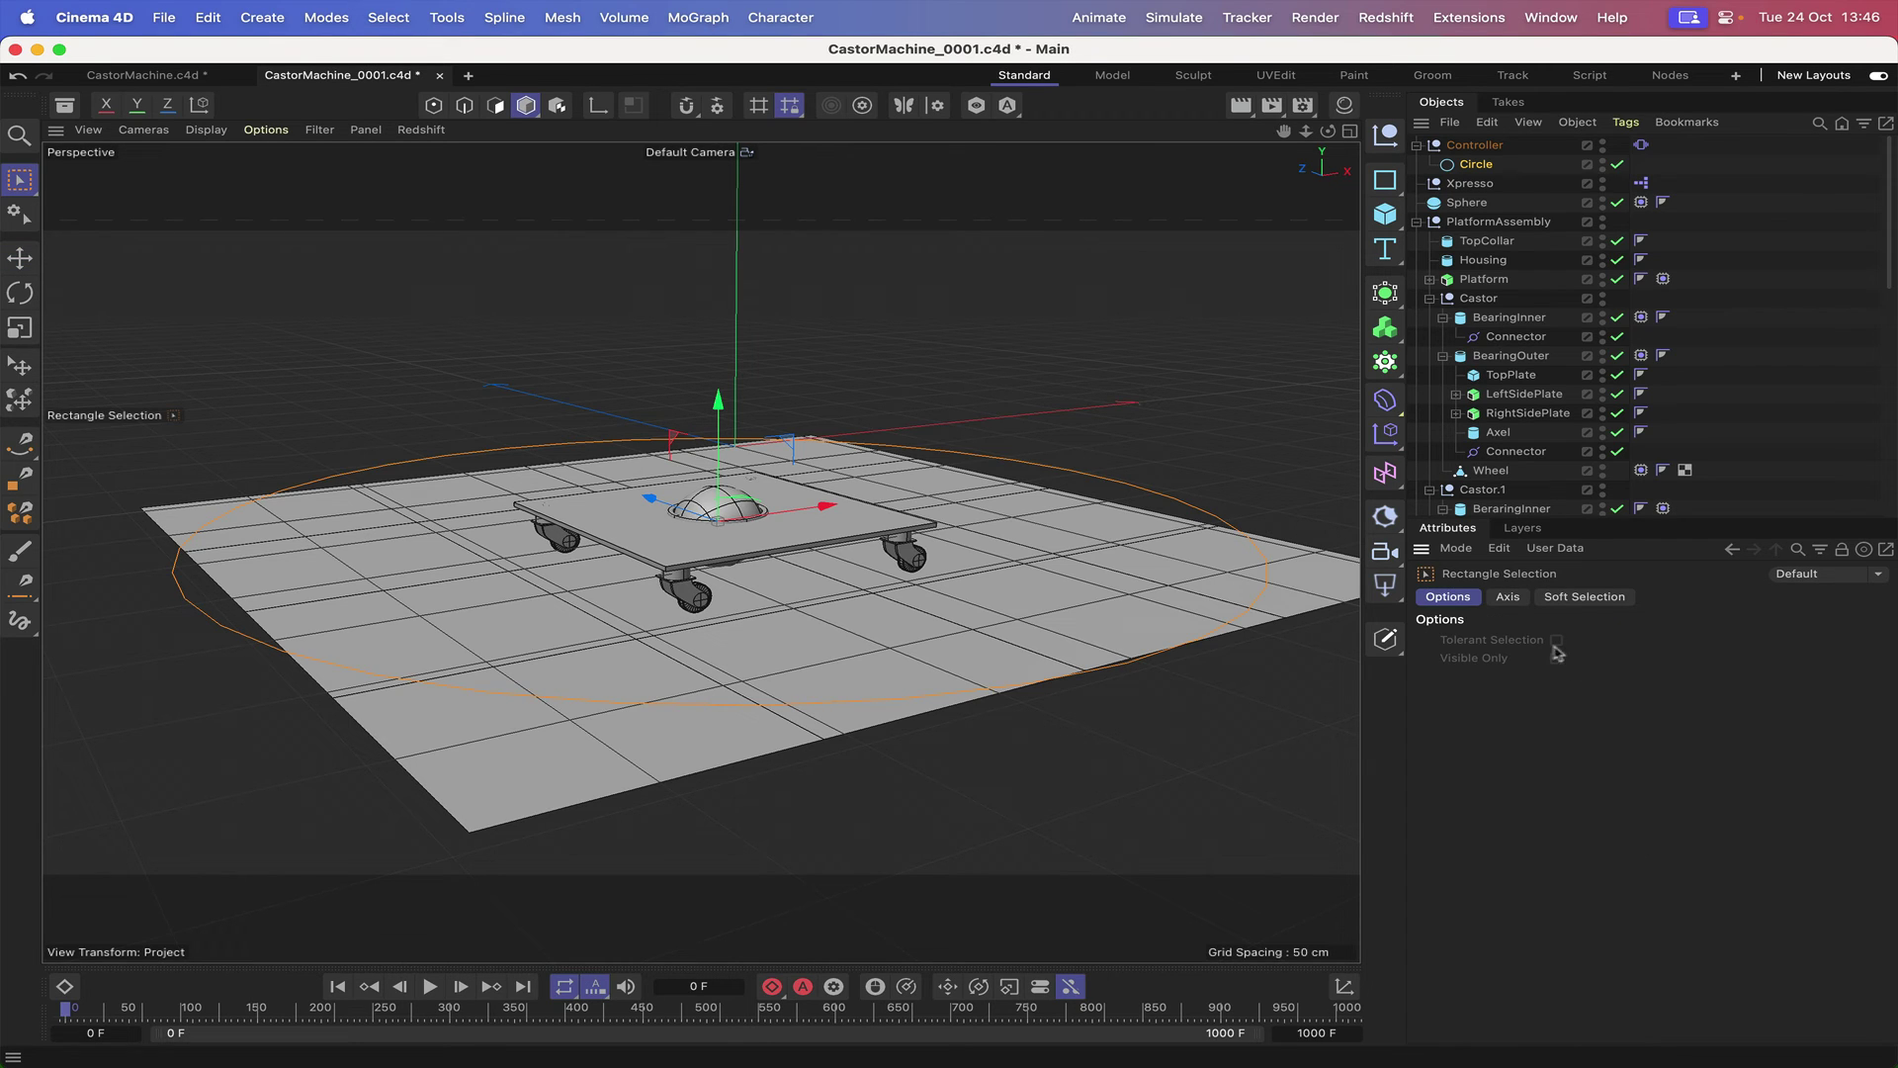
pyautogui.click(1477, 165)
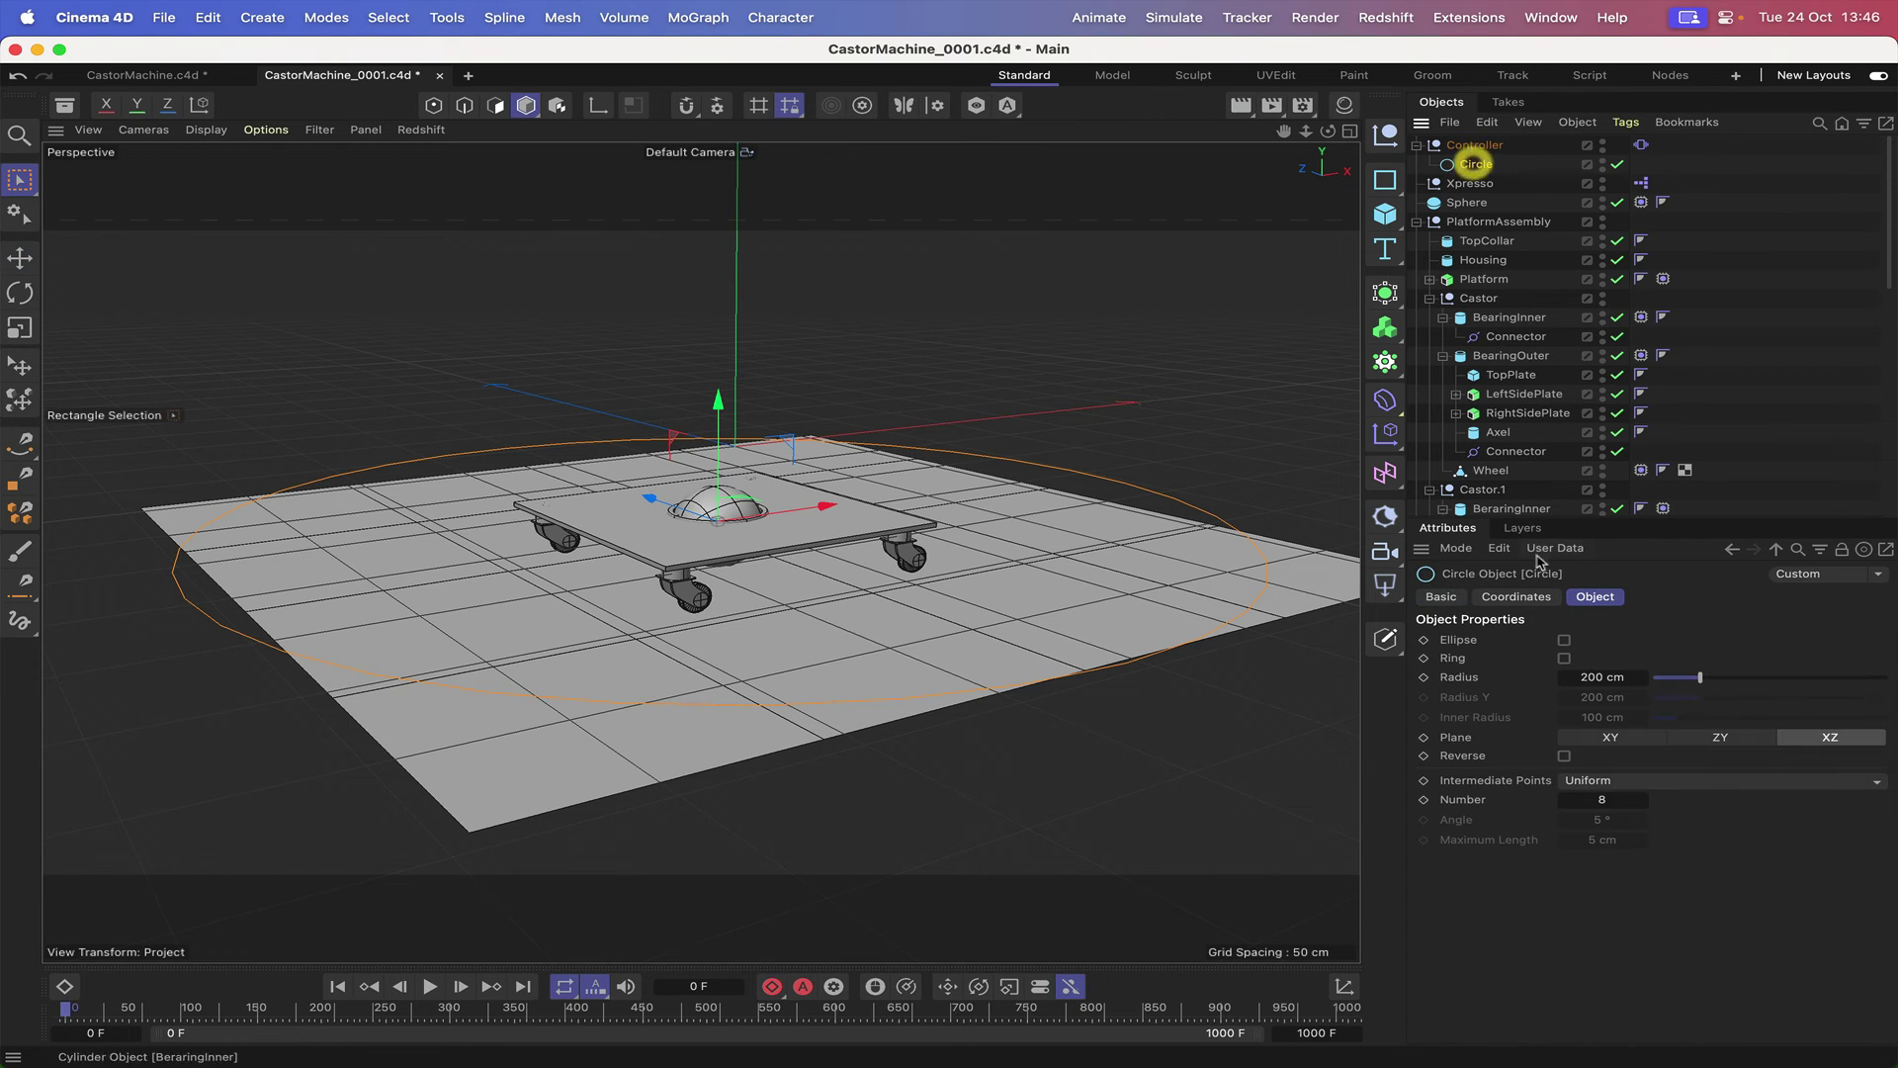
pyautogui.click(1601, 676)
pyautogui.write('150')
pyautogui.press('Return')
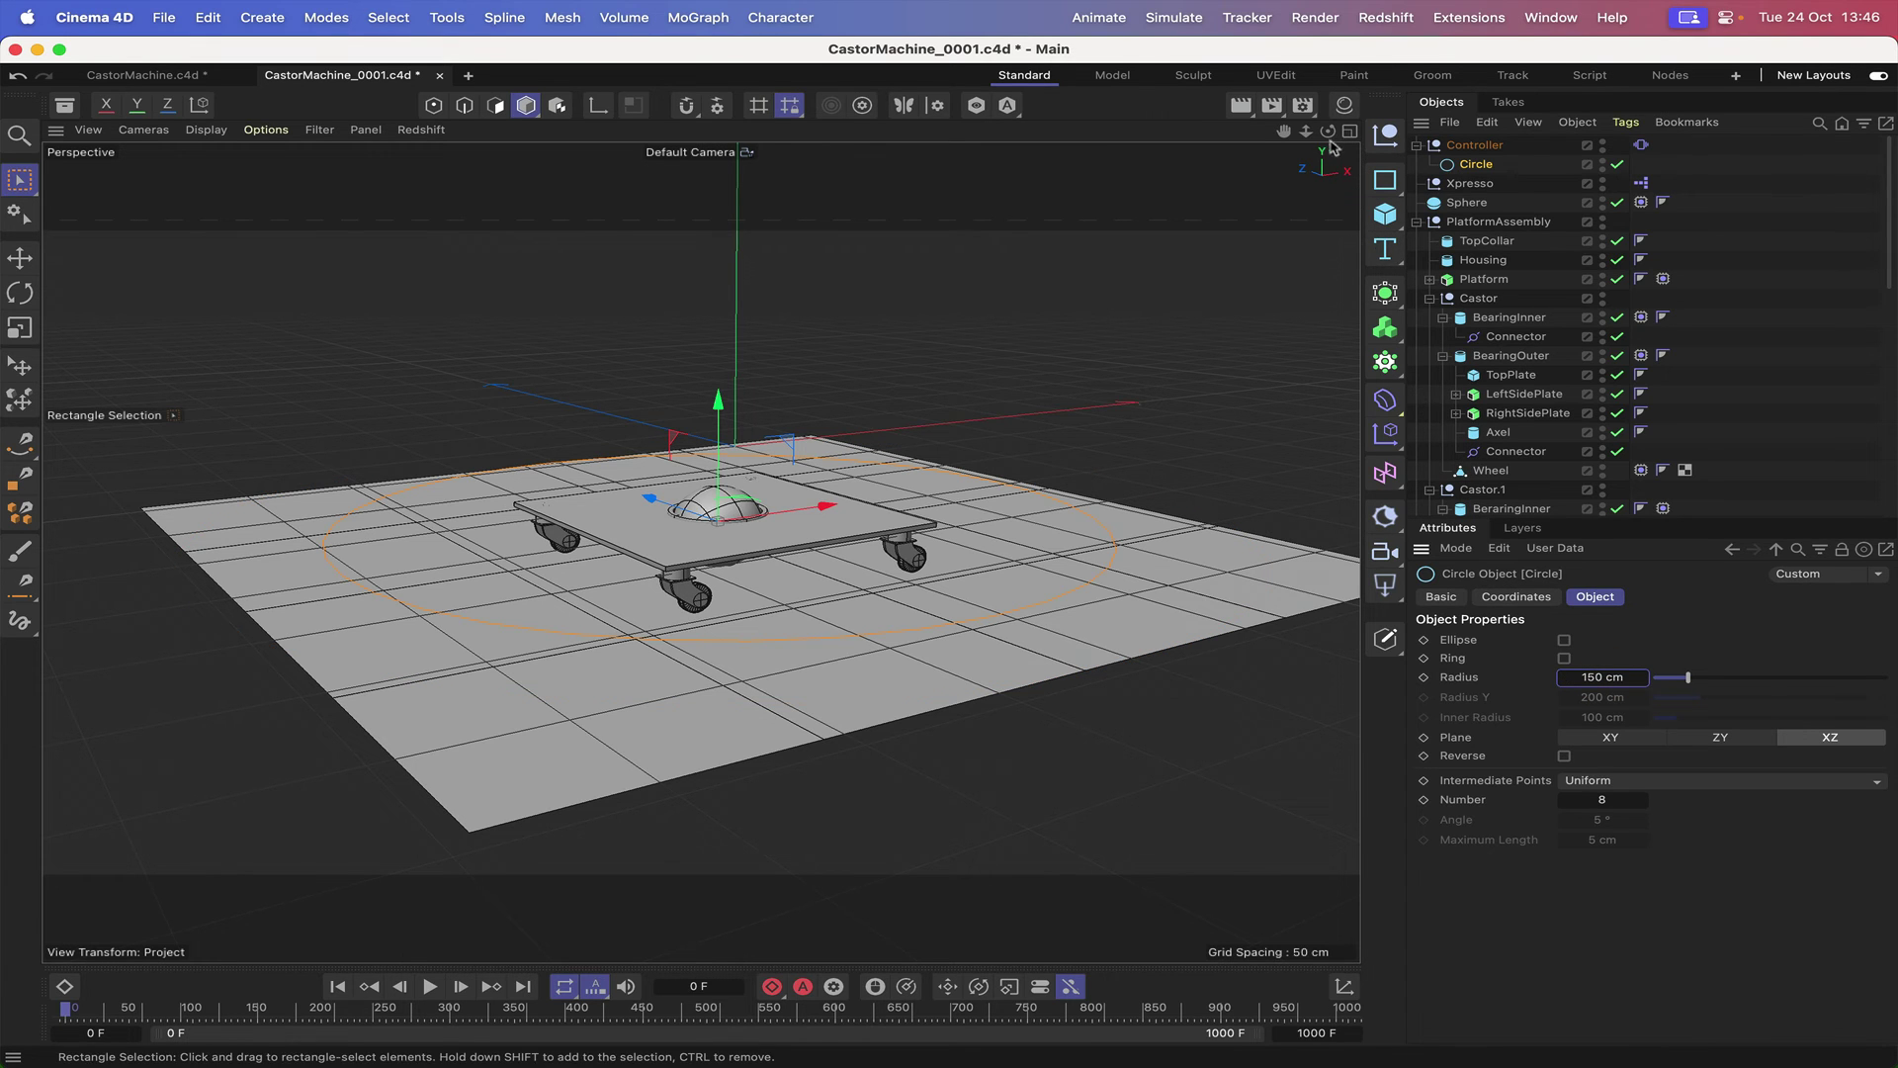
# - Move the Circle out of the Controller to the top level of the object hierarchy
pyautogui.moveTo(1329, 131); pyautogui.dragTo(1300, 141)
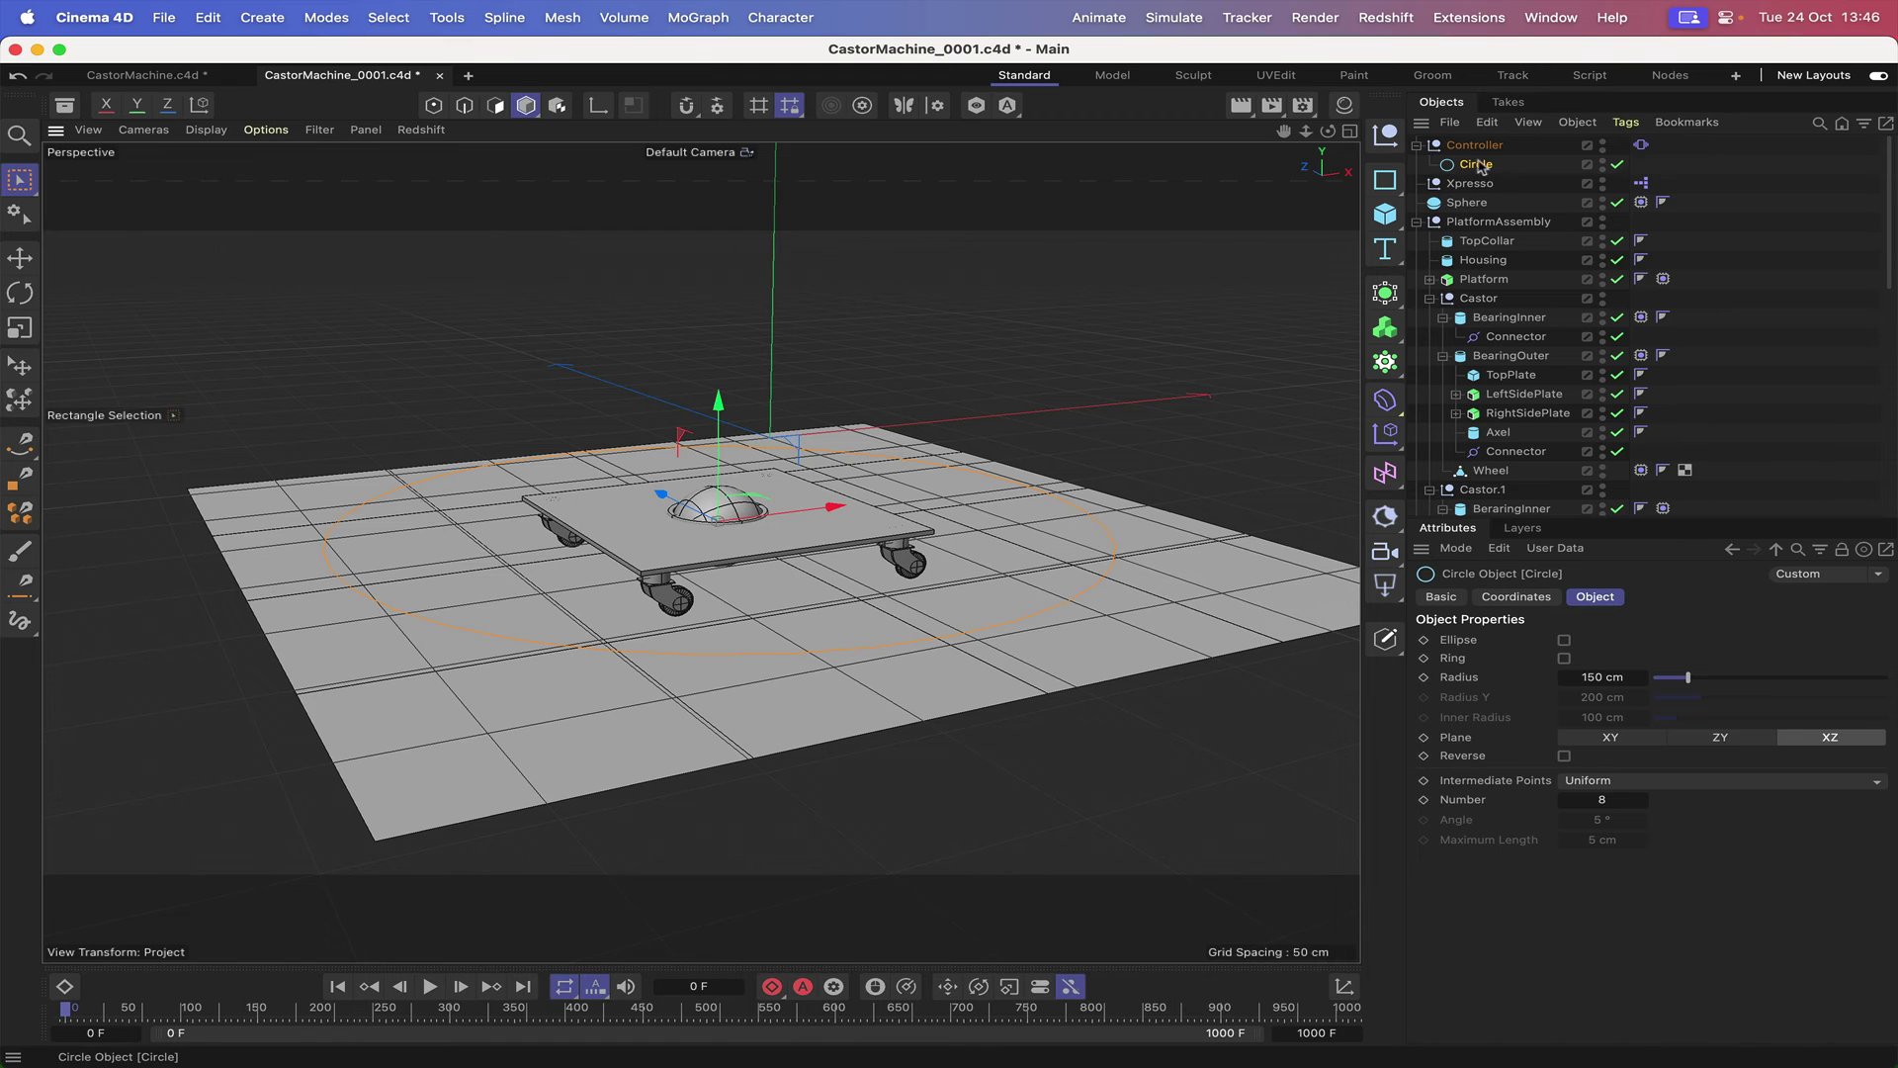
pyautogui.moveTo(1458, 182); pyautogui.dragTo(1453, 169)
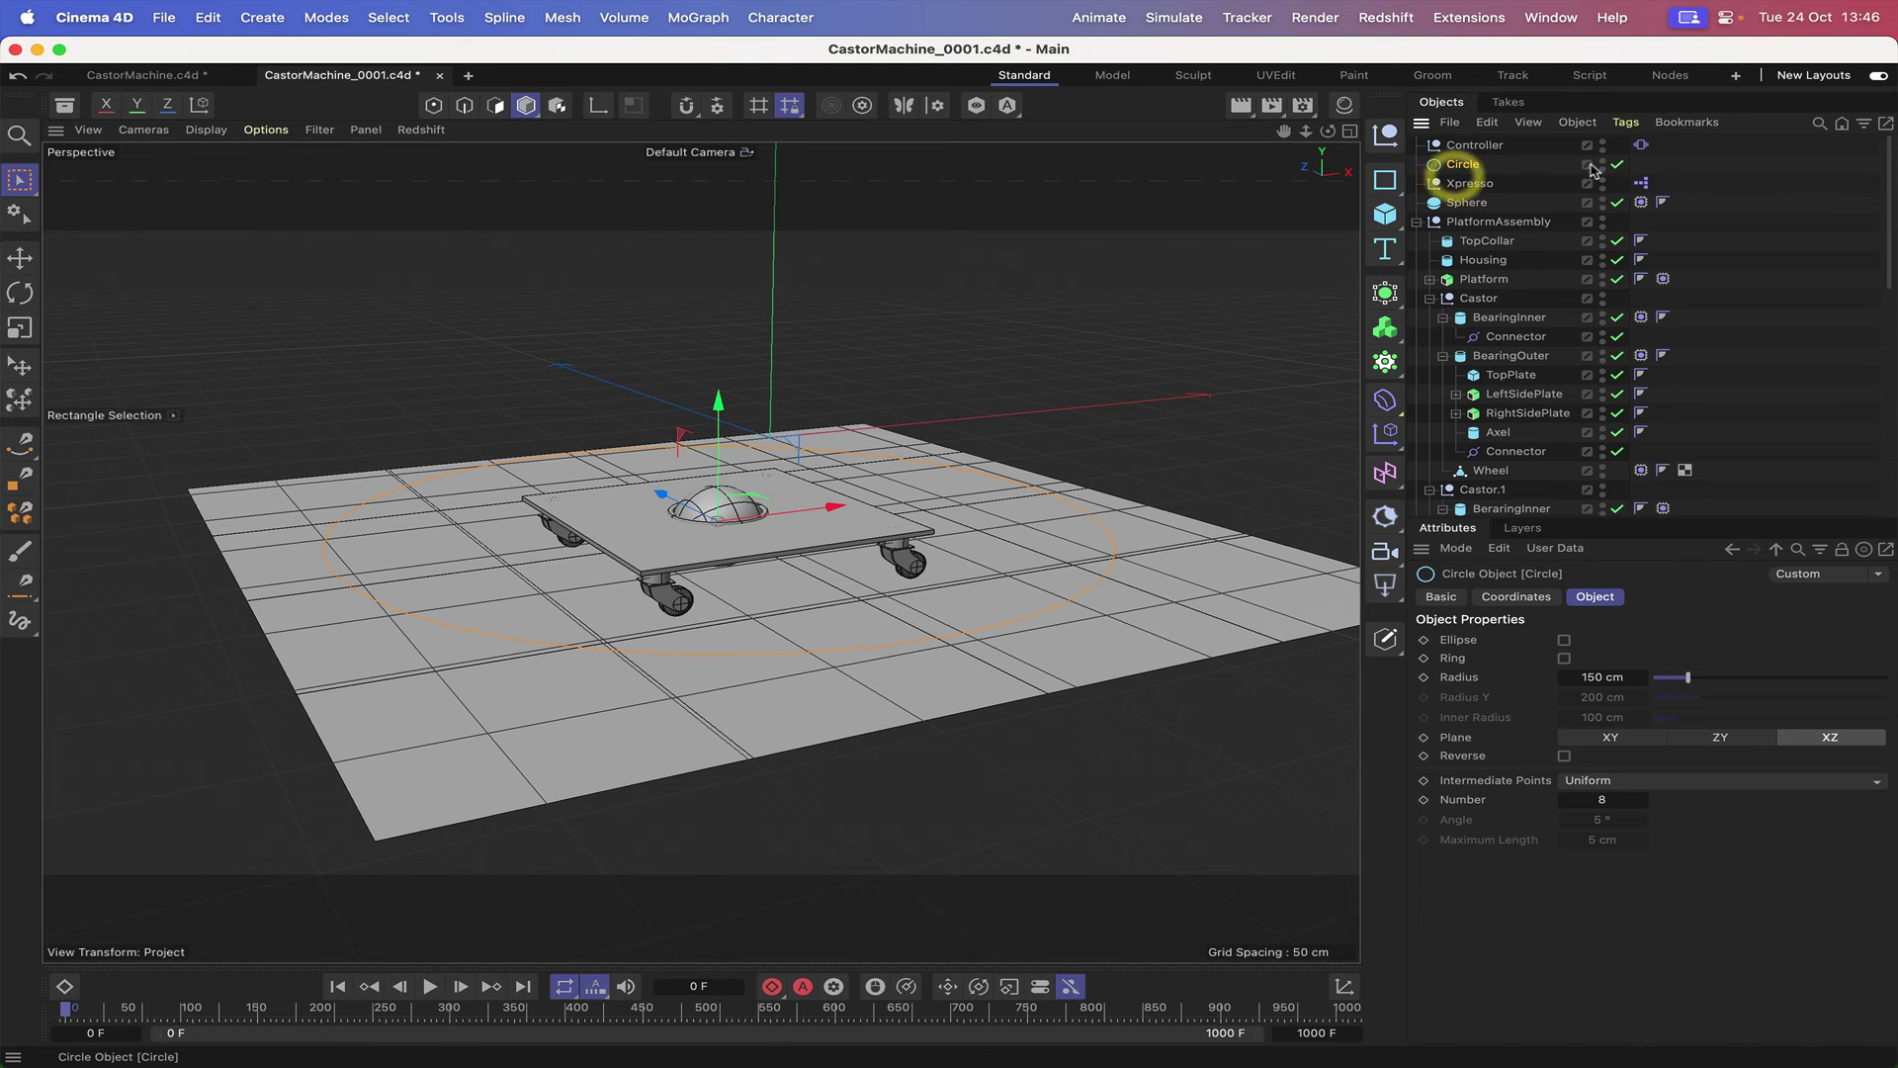
# - Disable the Vibrate tag on the Controller
pyautogui.click(1640, 144)
pyautogui.click(1441, 597)
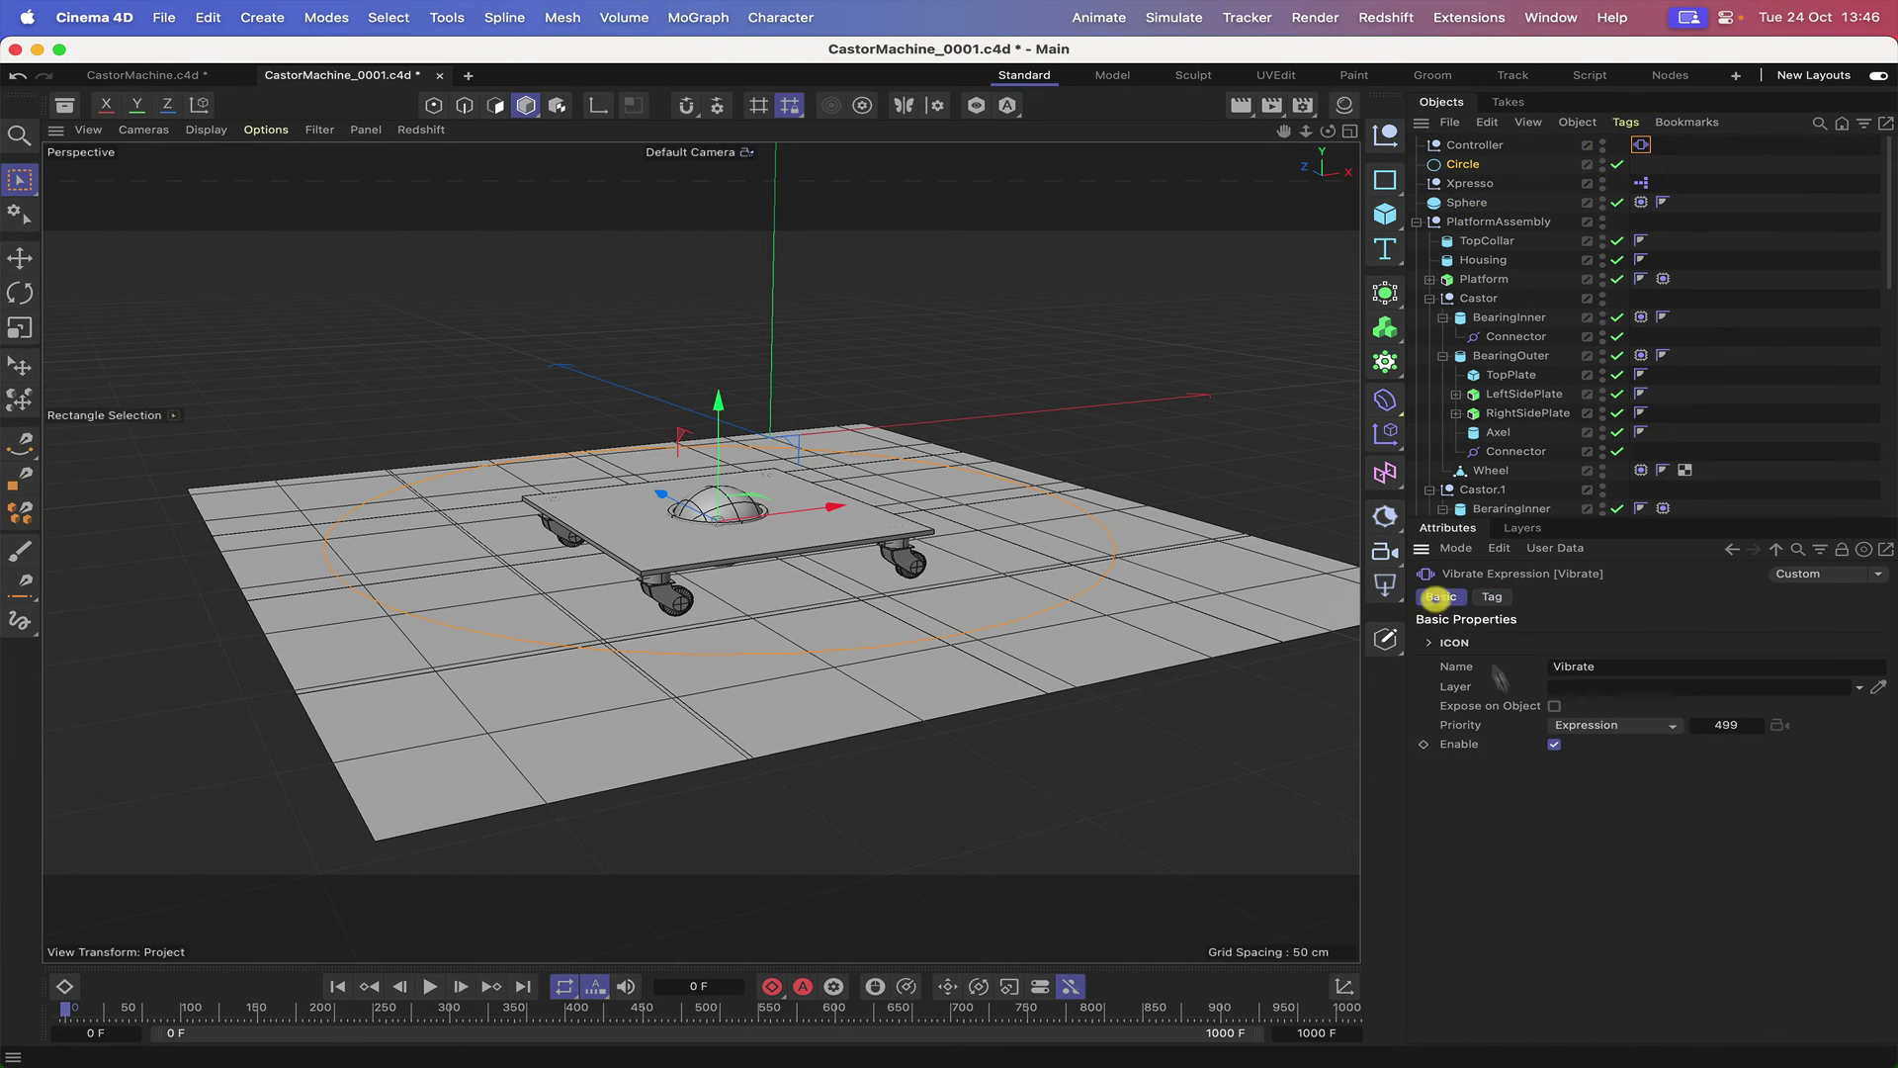
pyautogui.click(1554, 745)
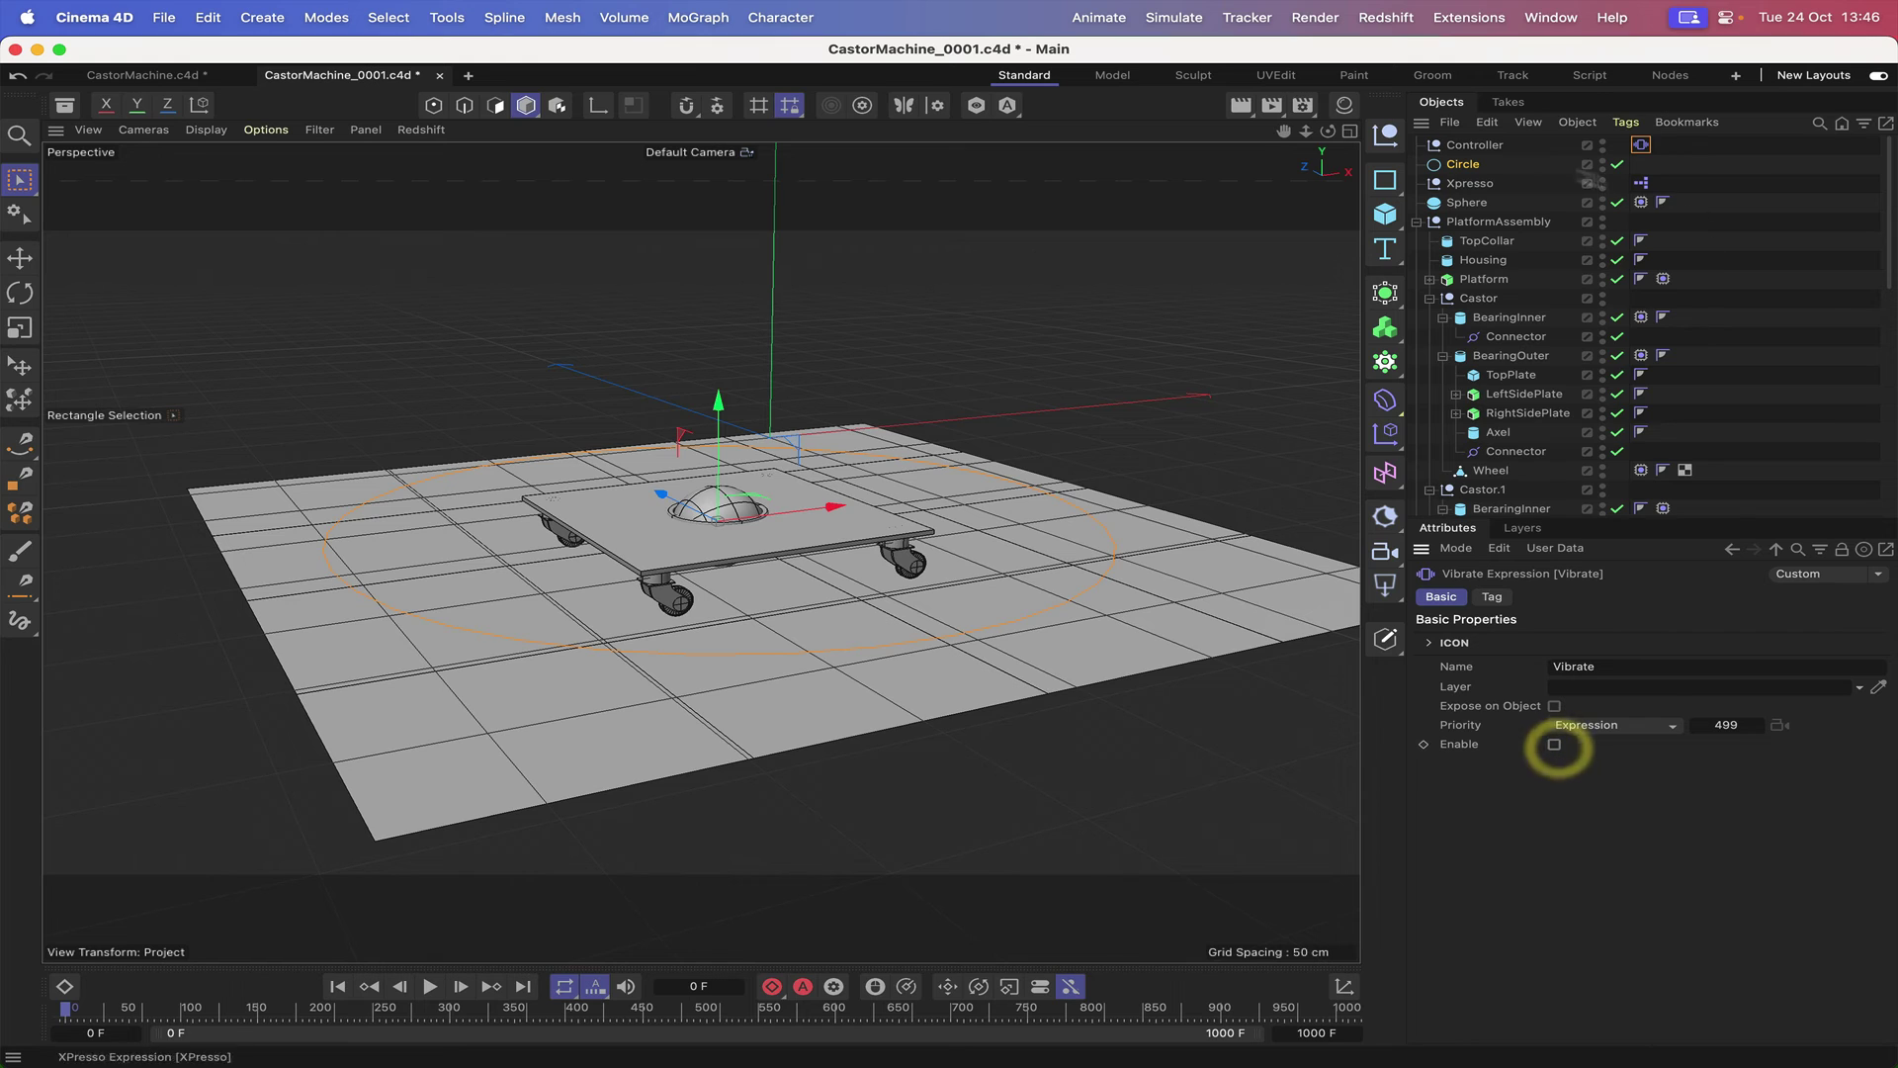
# - Add an Align to Spline tag to the Controller and assign the Circle as its spline path
pyautogui.click(1481, 145)
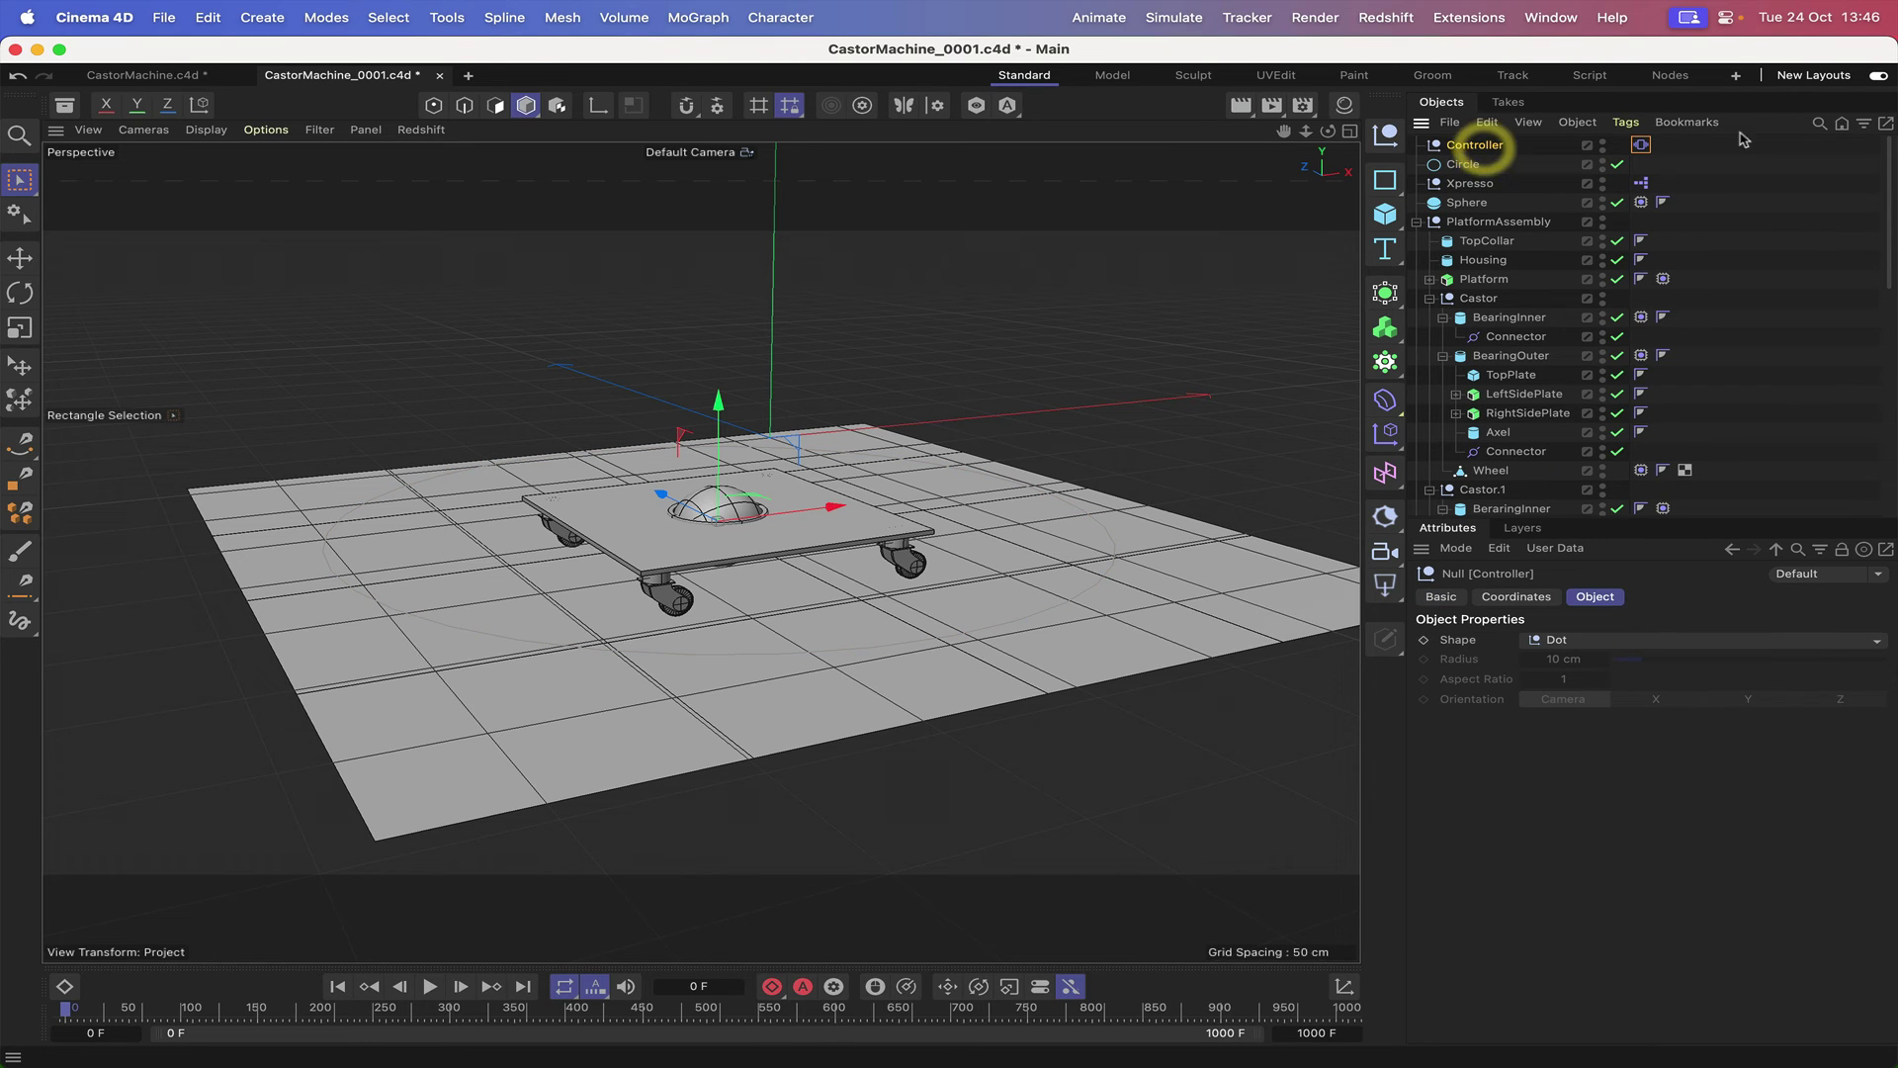
pyautogui.click(1626, 122)
pyautogui.moveTo(1681, 156)
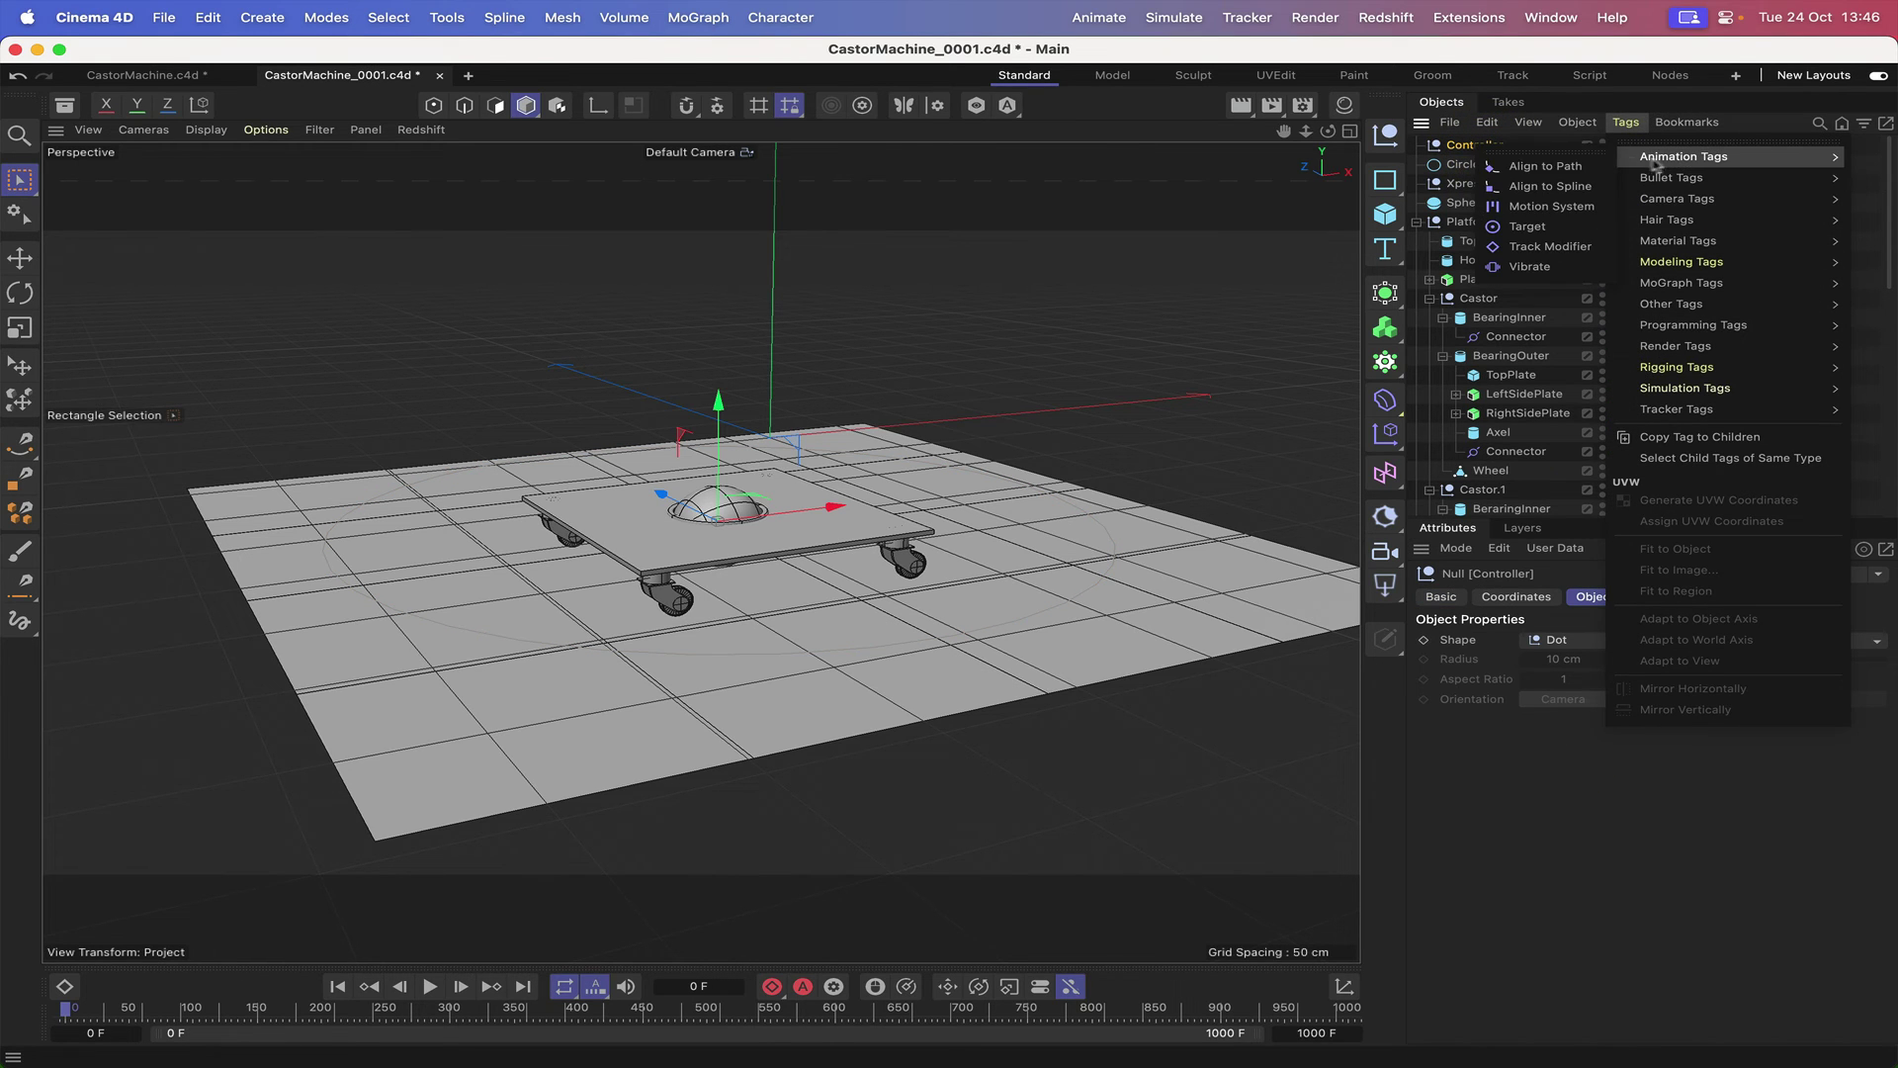
pyautogui.click(1572, 188)
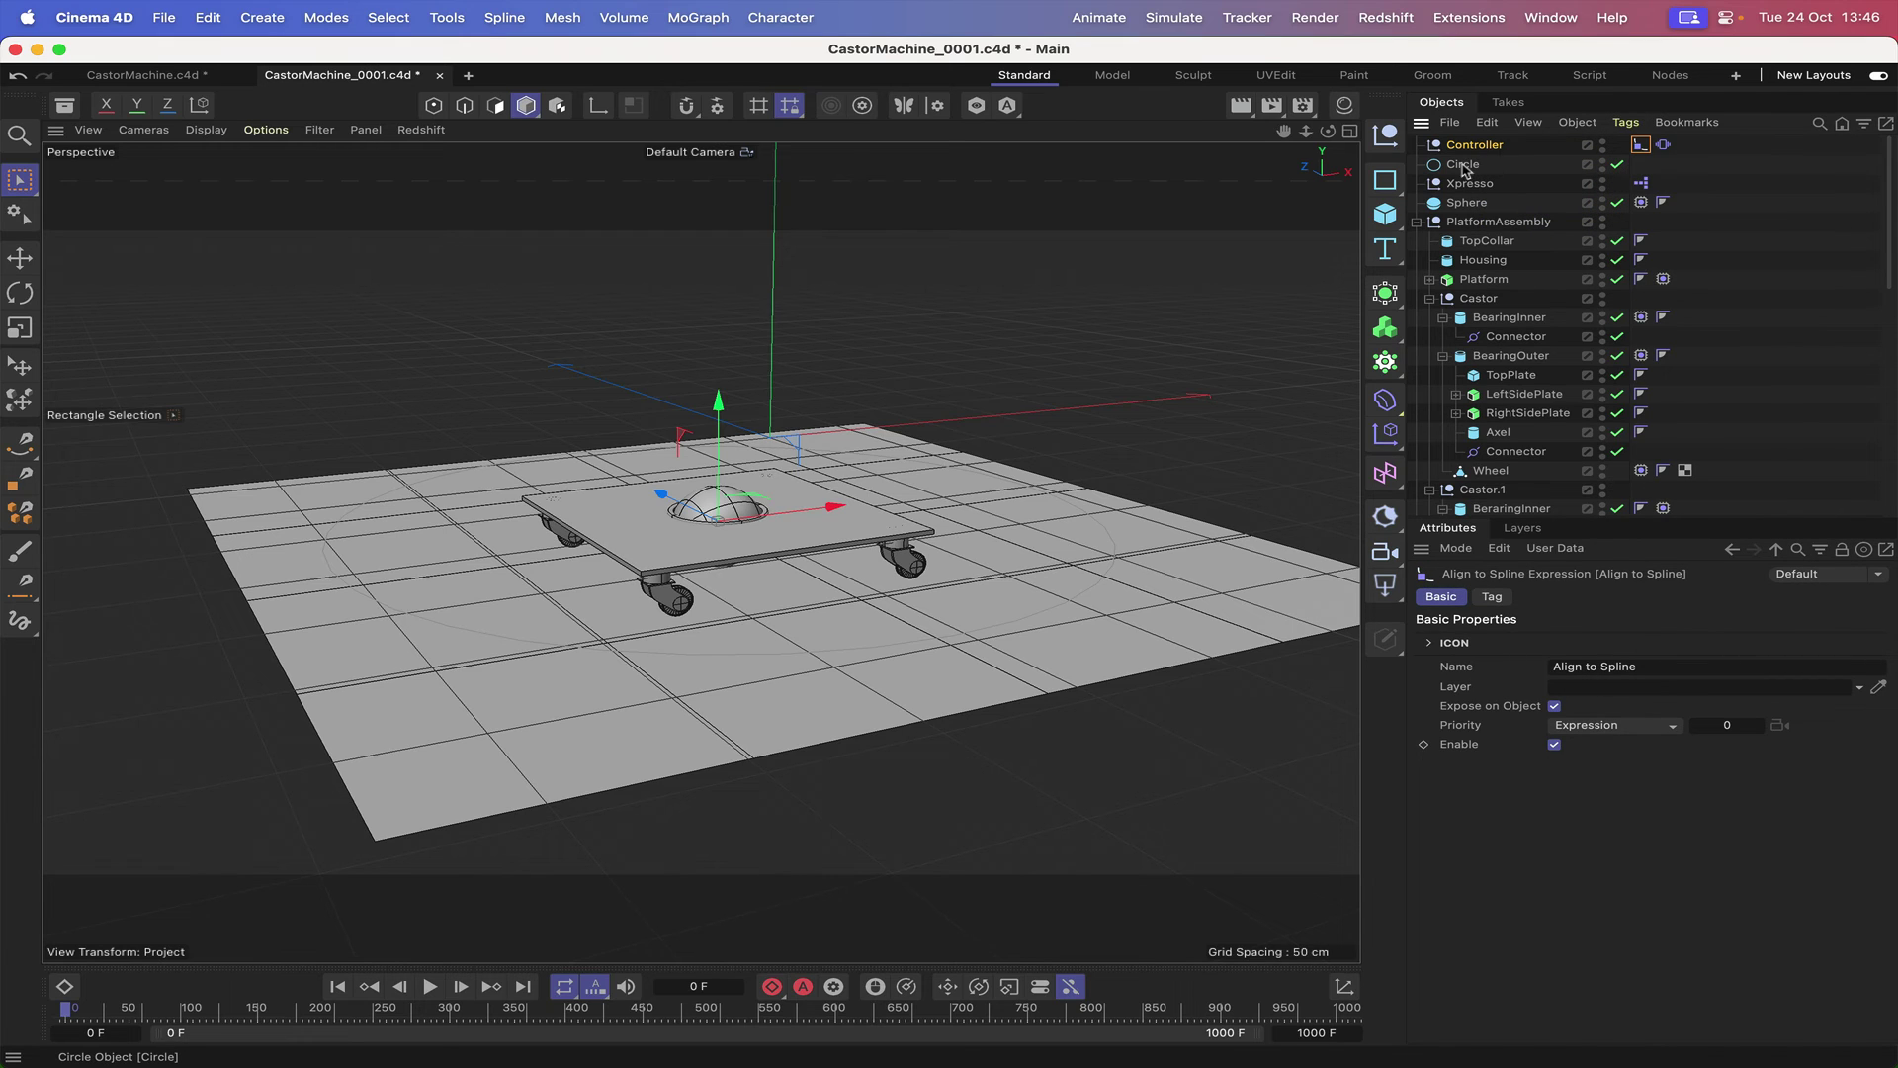
pyautogui.moveTo(1464, 168); pyautogui.dragTo(1618, 556)
pyautogui.moveTo(1681, 370); pyautogui.dragTo(1572, 645)
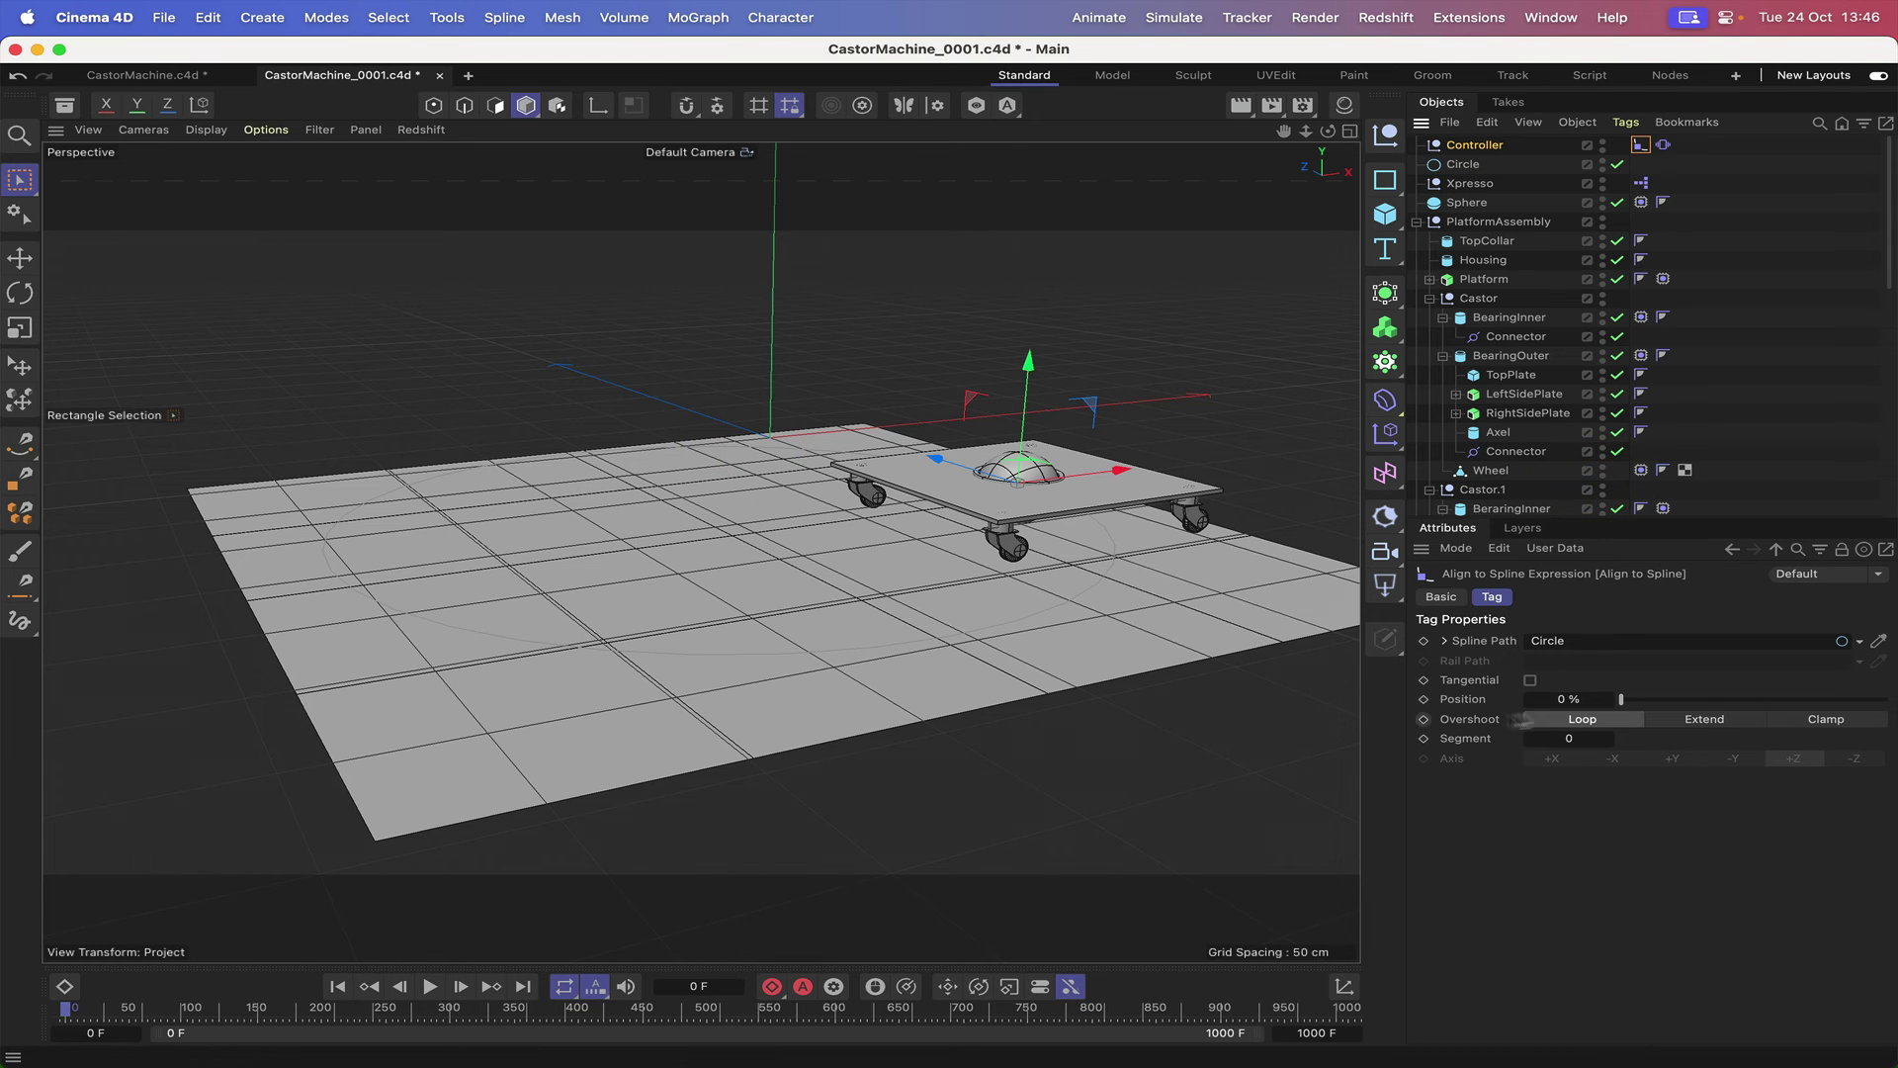
# - Keyframe the Align to Spline position from 0% at frame 0 to 100% at frame 500
pyautogui.moveTo(1623, 698)
pyautogui.mouseDown()
pyautogui.moveTo(1871, 699)
pyautogui.moveTo(1631, 697)
pyautogui.mouseUp()
pyautogui.moveTo(67, 1011); pyautogui.dragTo(710, 1031)
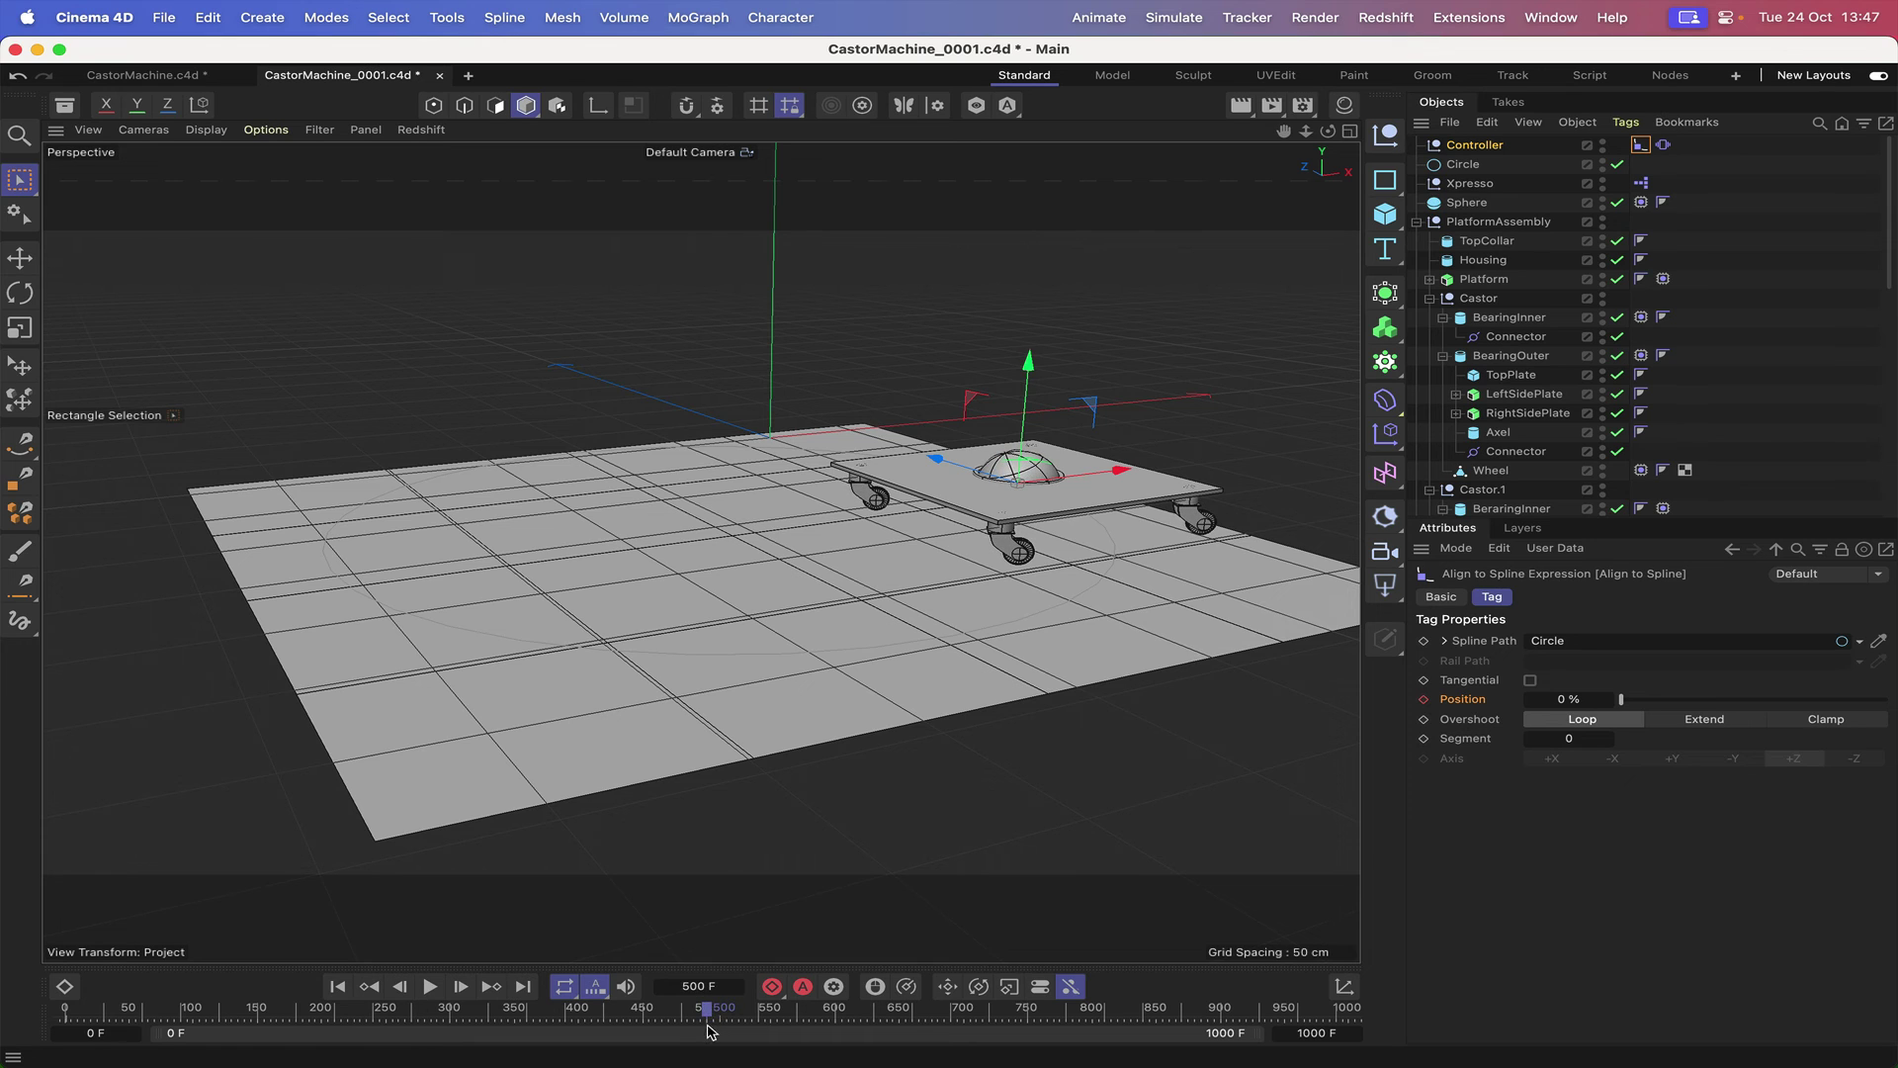
pyautogui.moveTo(1622, 700); pyautogui.dragTo(1893, 697)
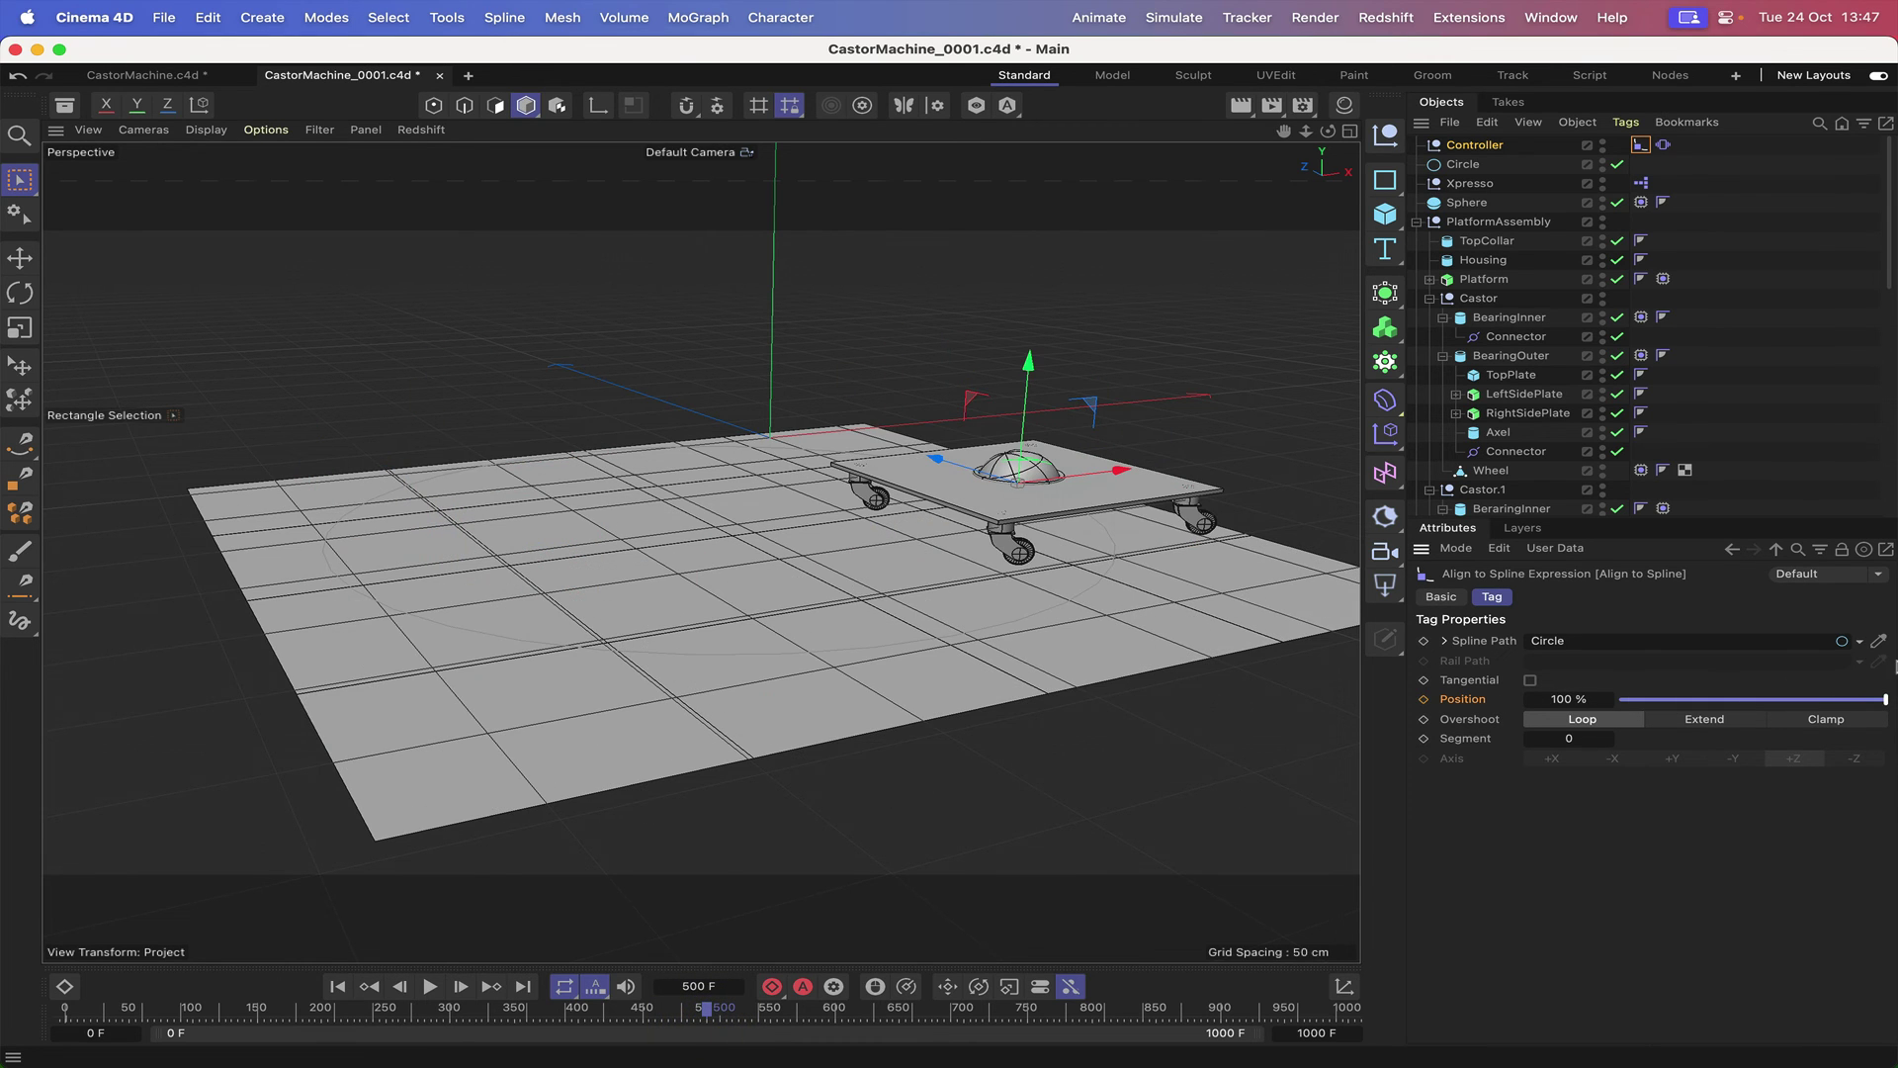
pyautogui.click(1424, 699)
# - Play the animation from the start to check the motion along the Circle, and return to frame 0
pyautogui.click(346, 992)
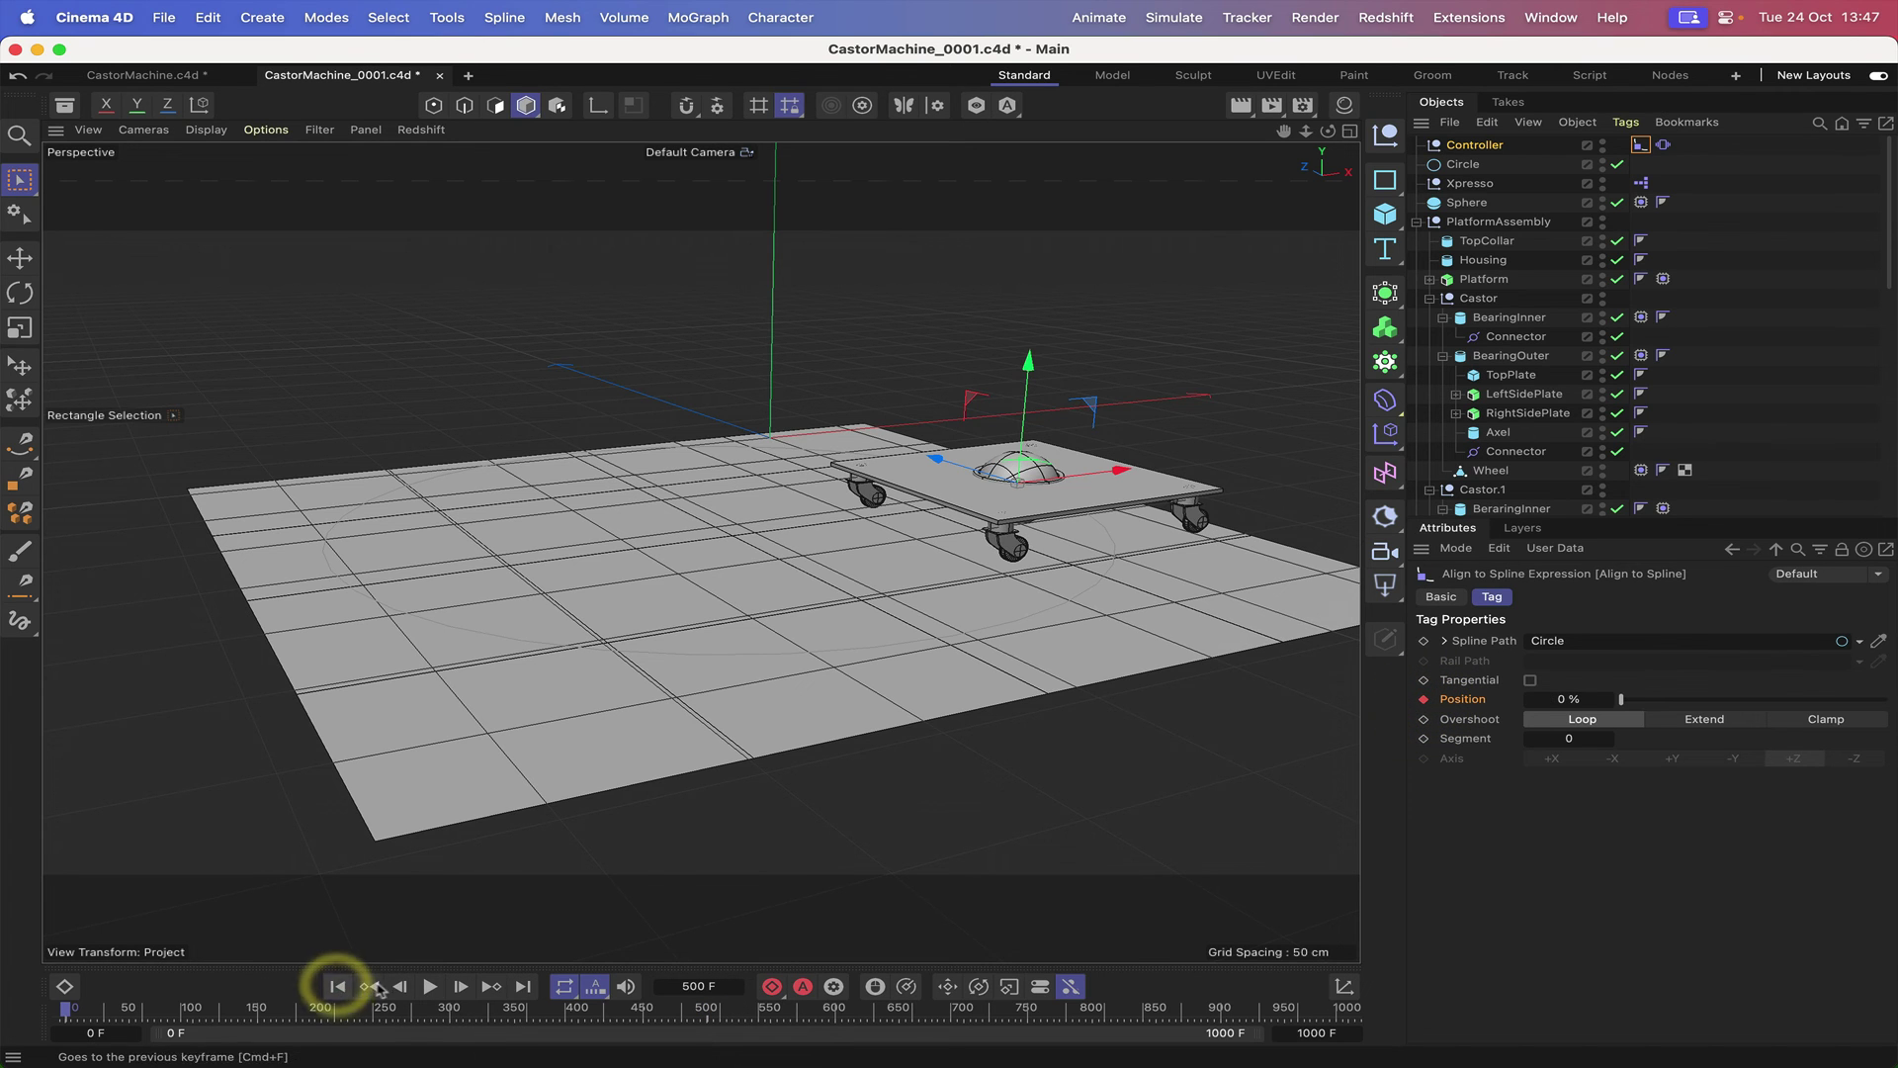
pyautogui.click(432, 987)
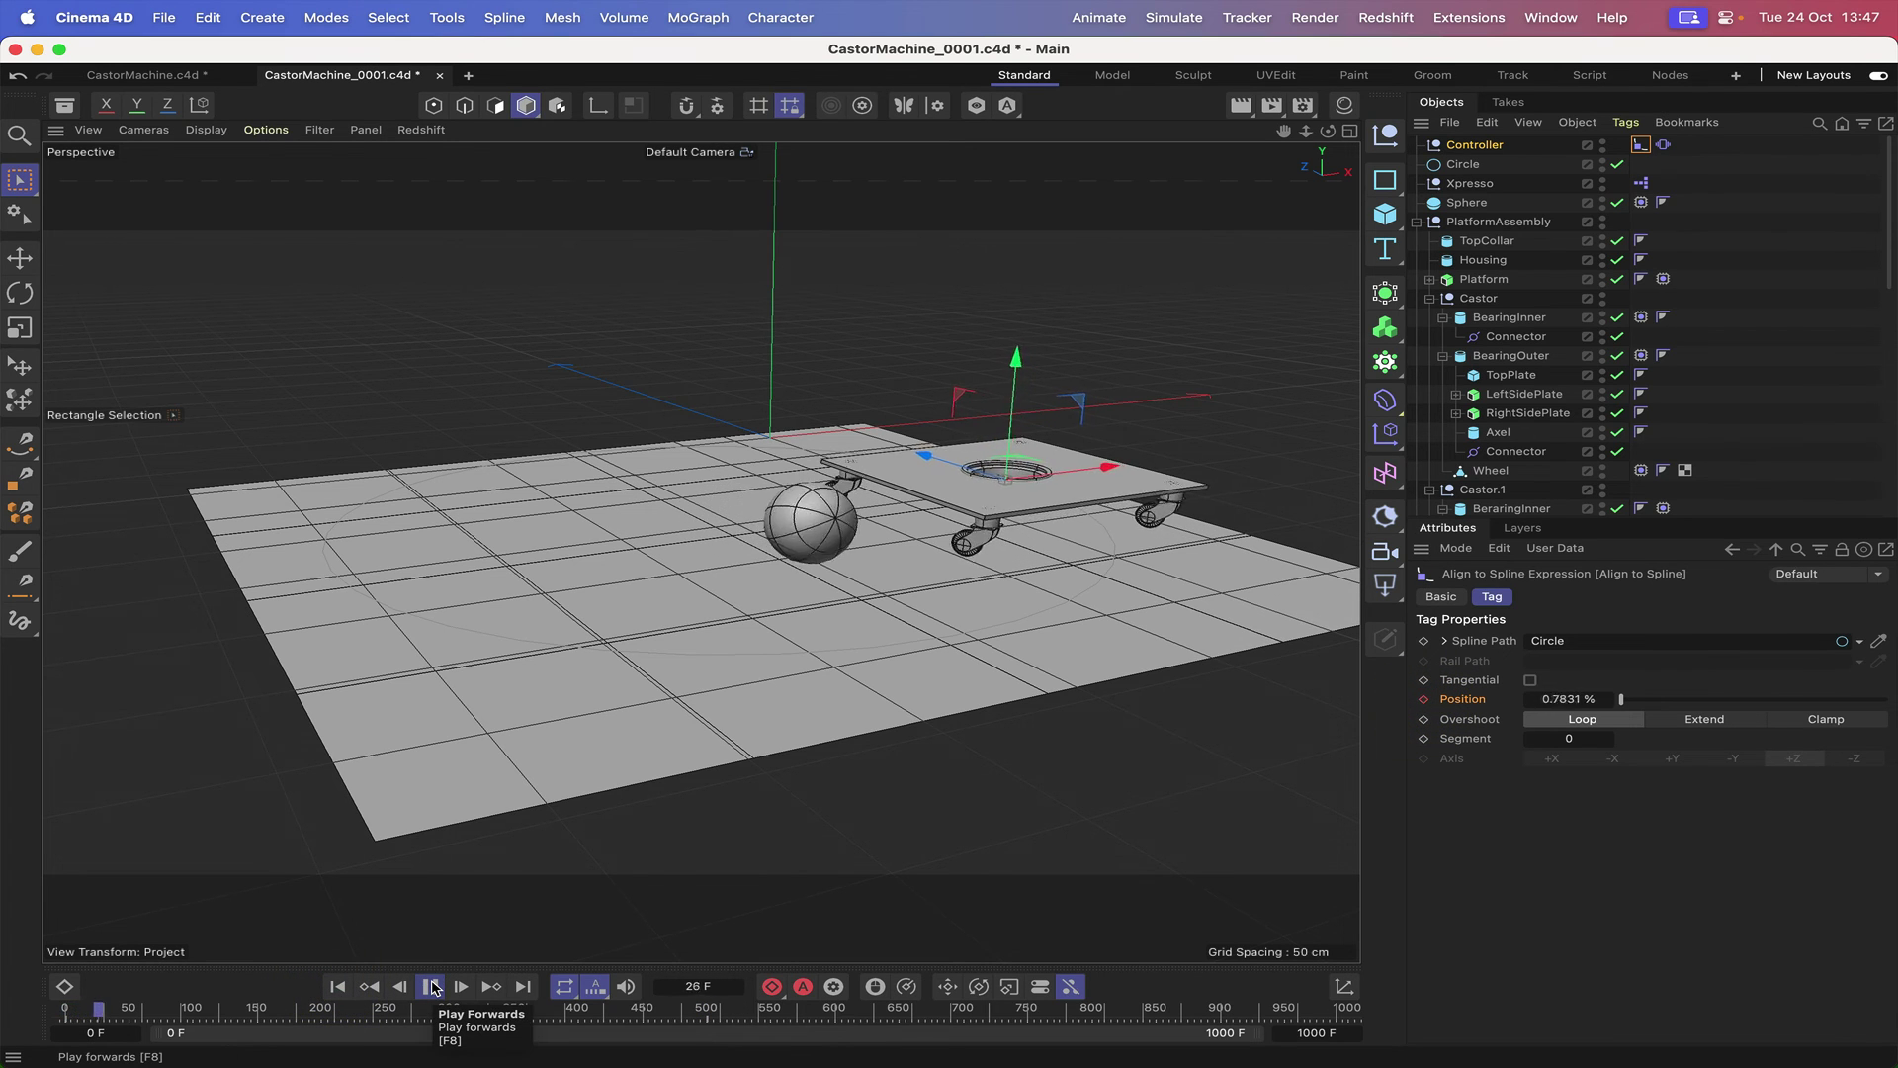
pyautogui.click(432, 987)
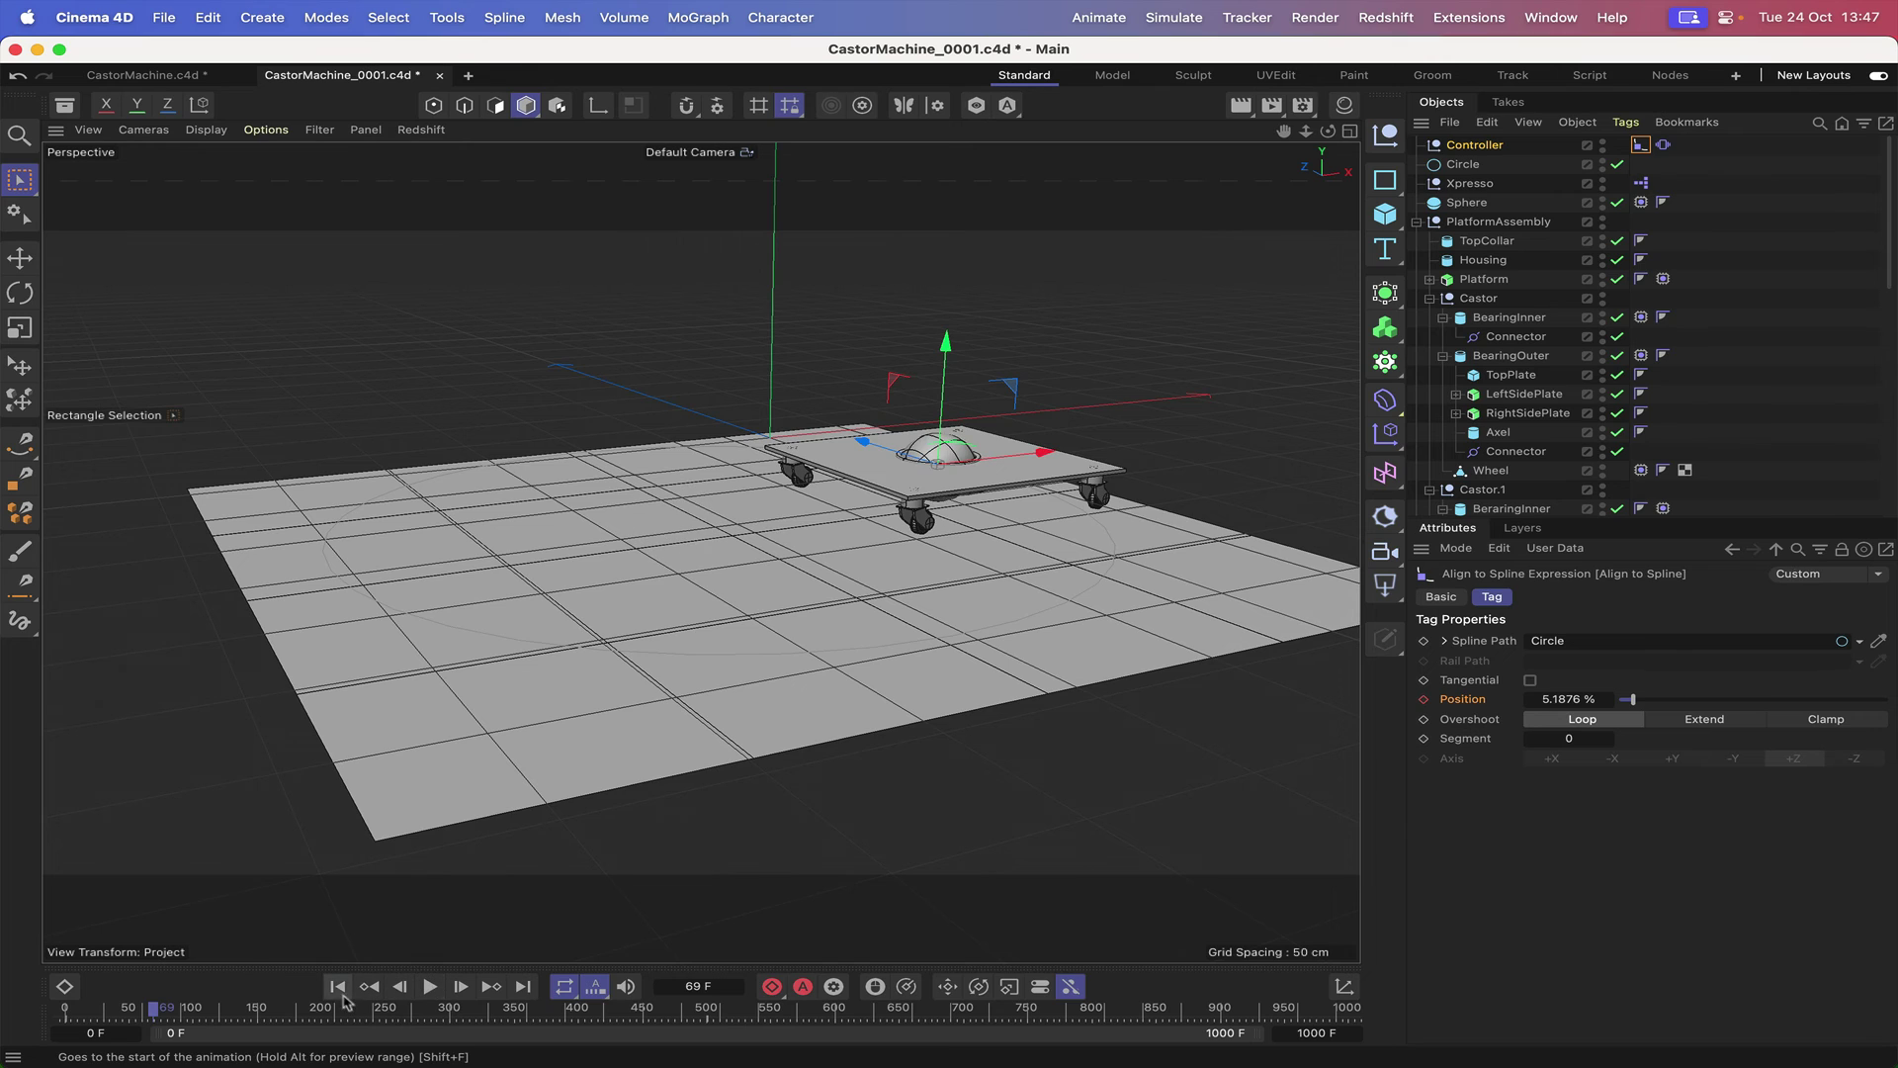
pyautogui.click(337, 986)
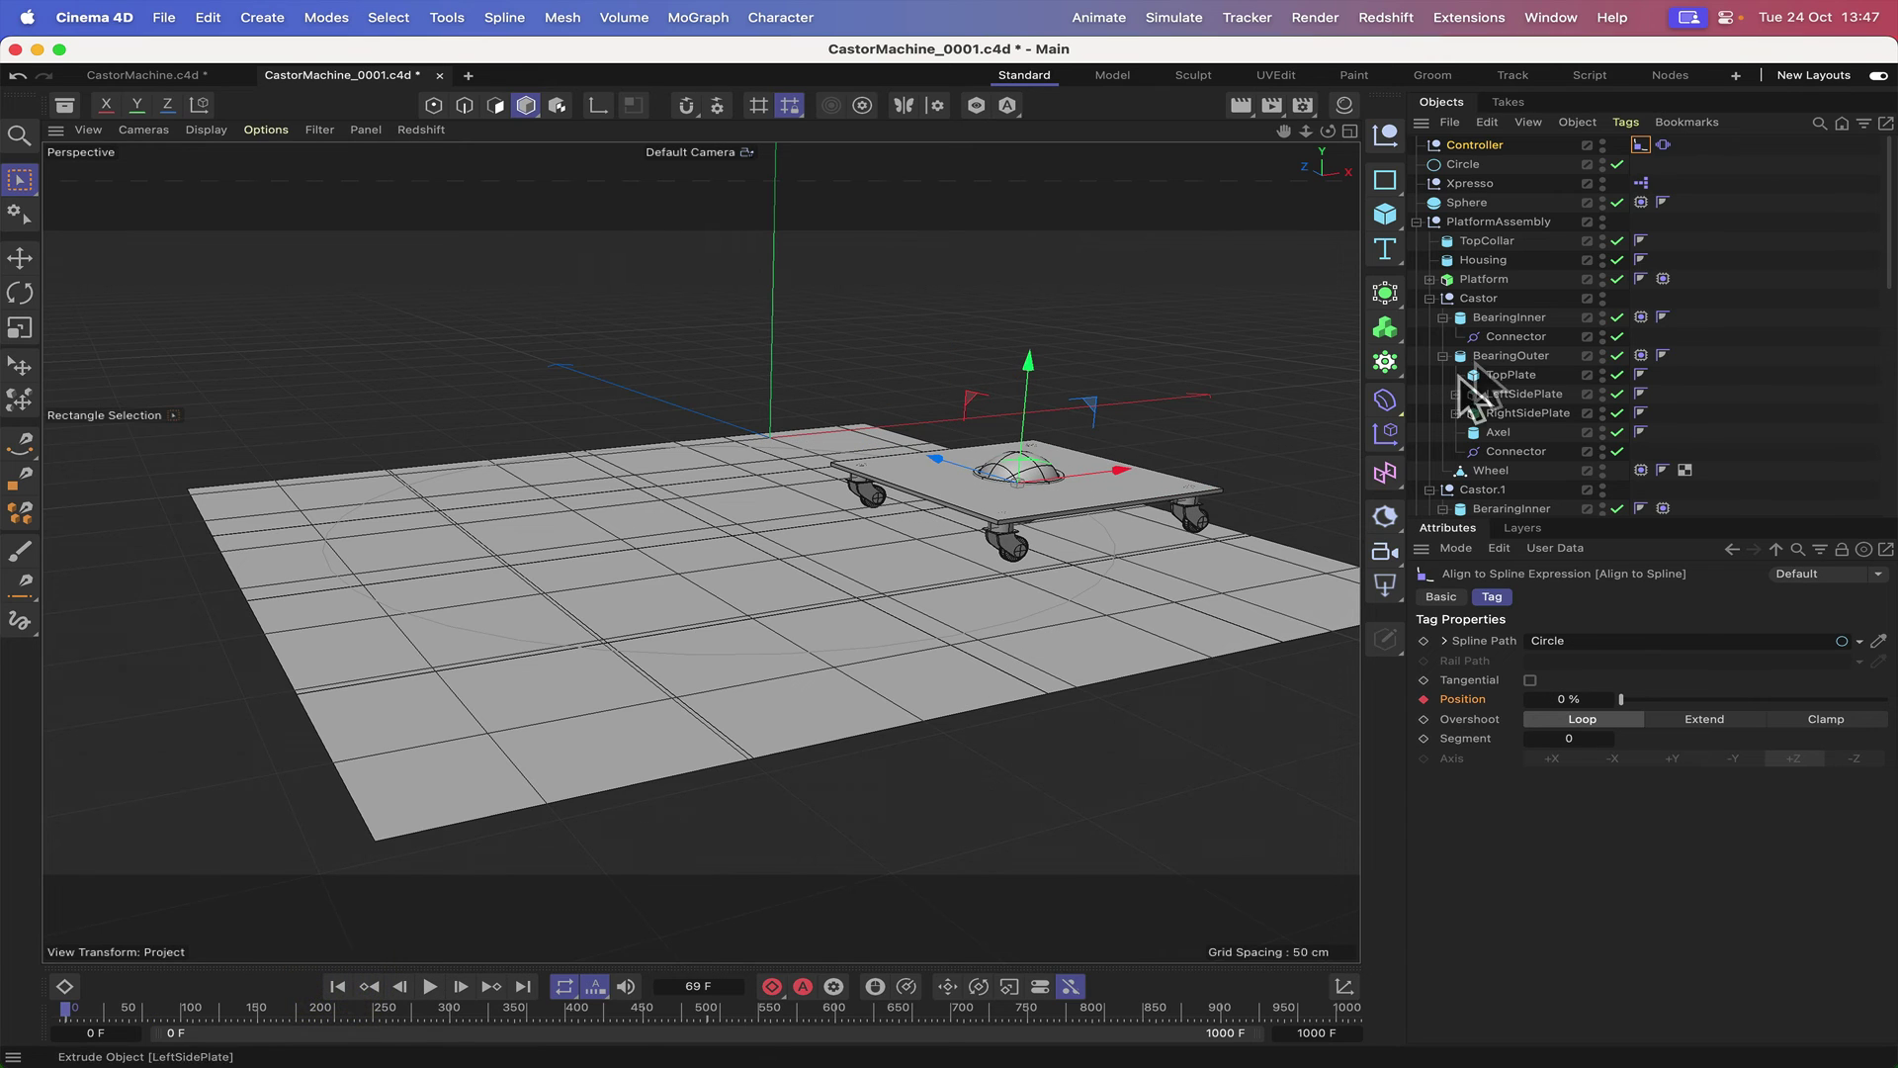
# - Turn off Use Cached Data in the Sphere's Dynamics Body tag and play the animation from the start to test it
pyautogui.click(1641, 202)
pyautogui.click(1577, 749)
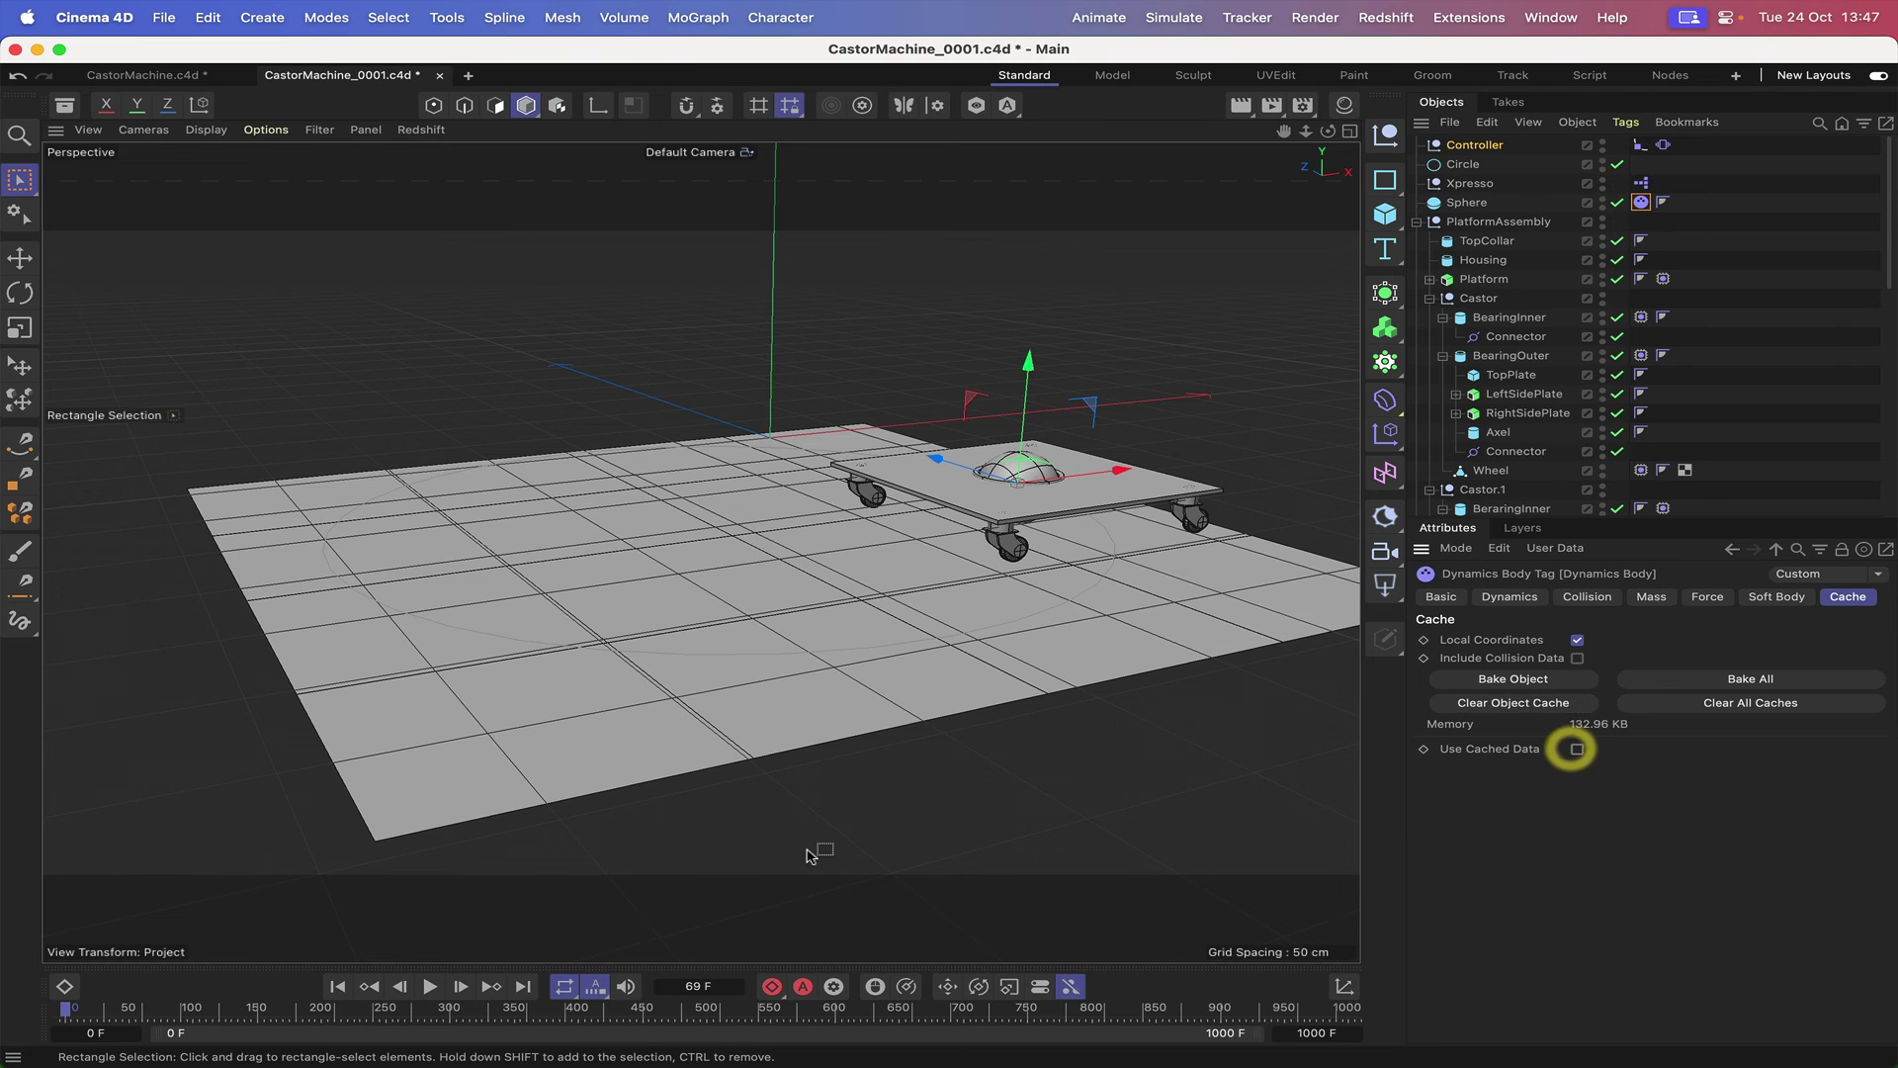
pyautogui.click(428, 989)
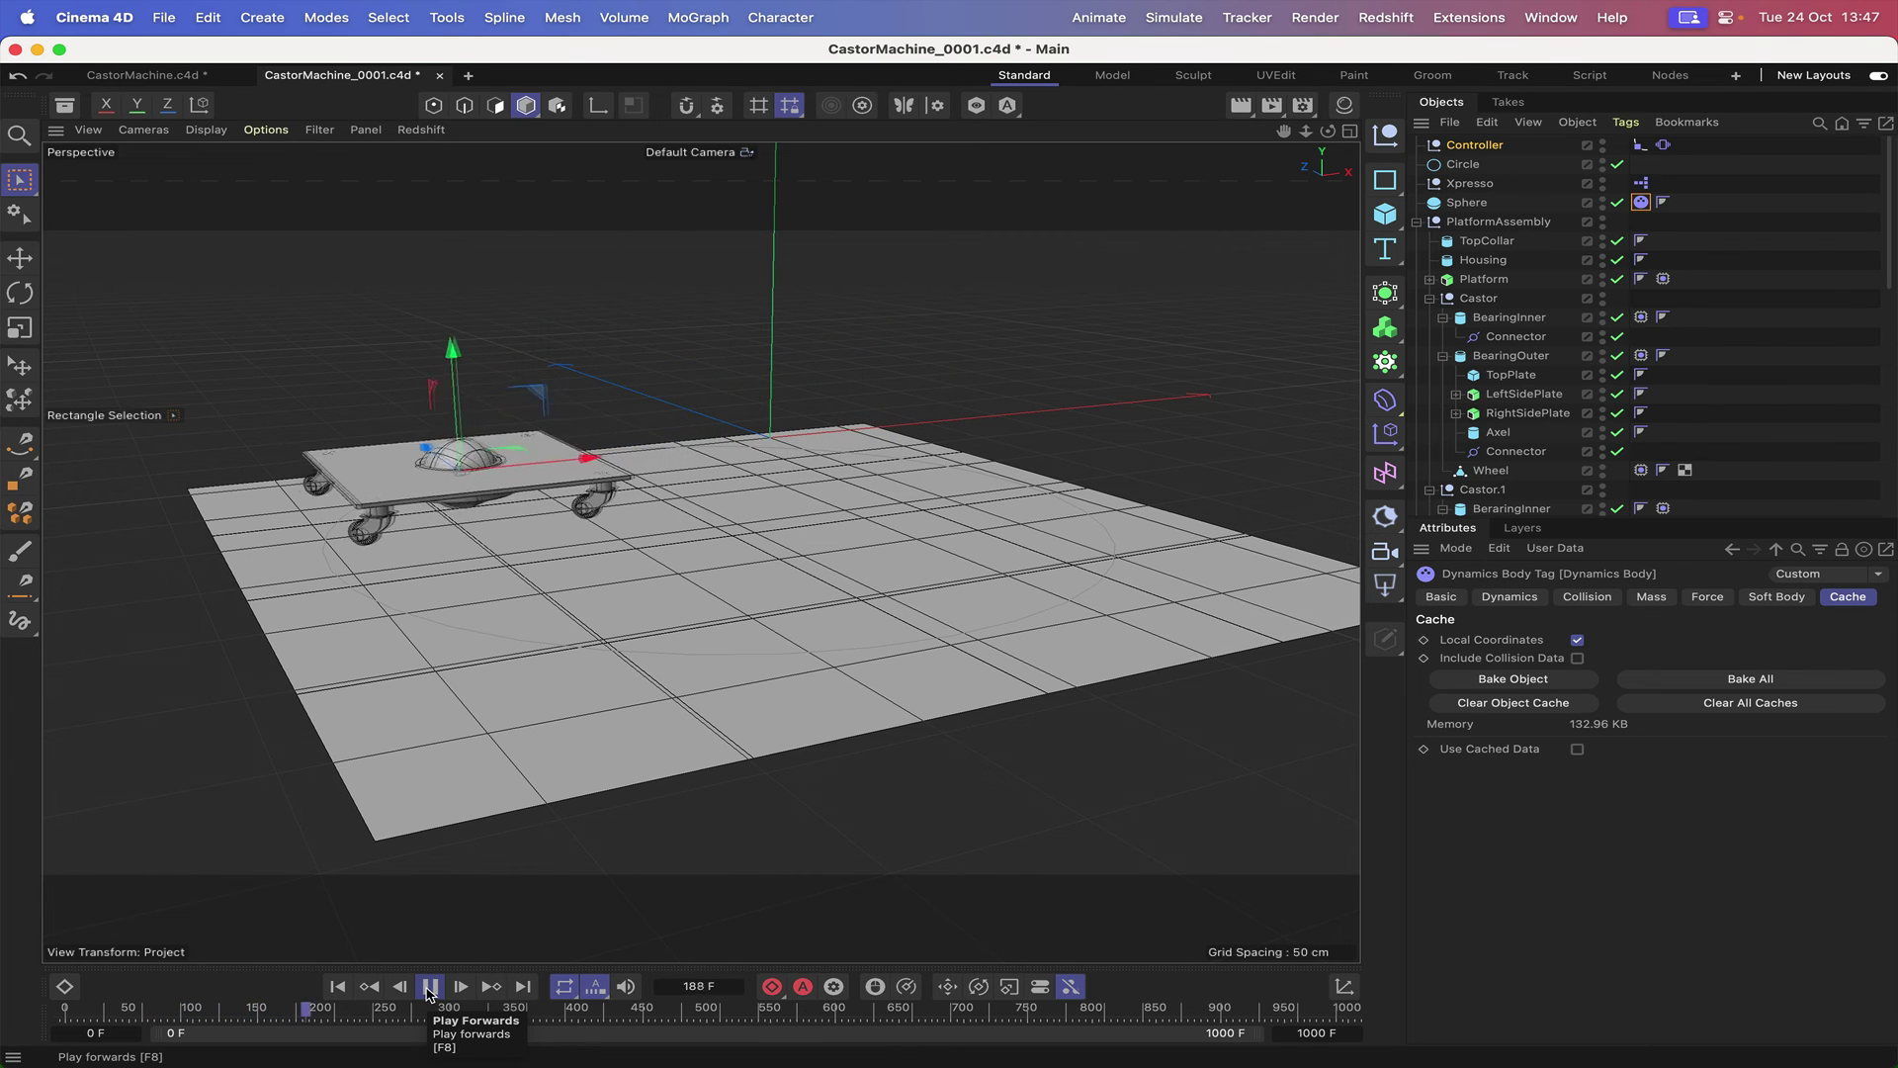
pyautogui.click(429, 987)
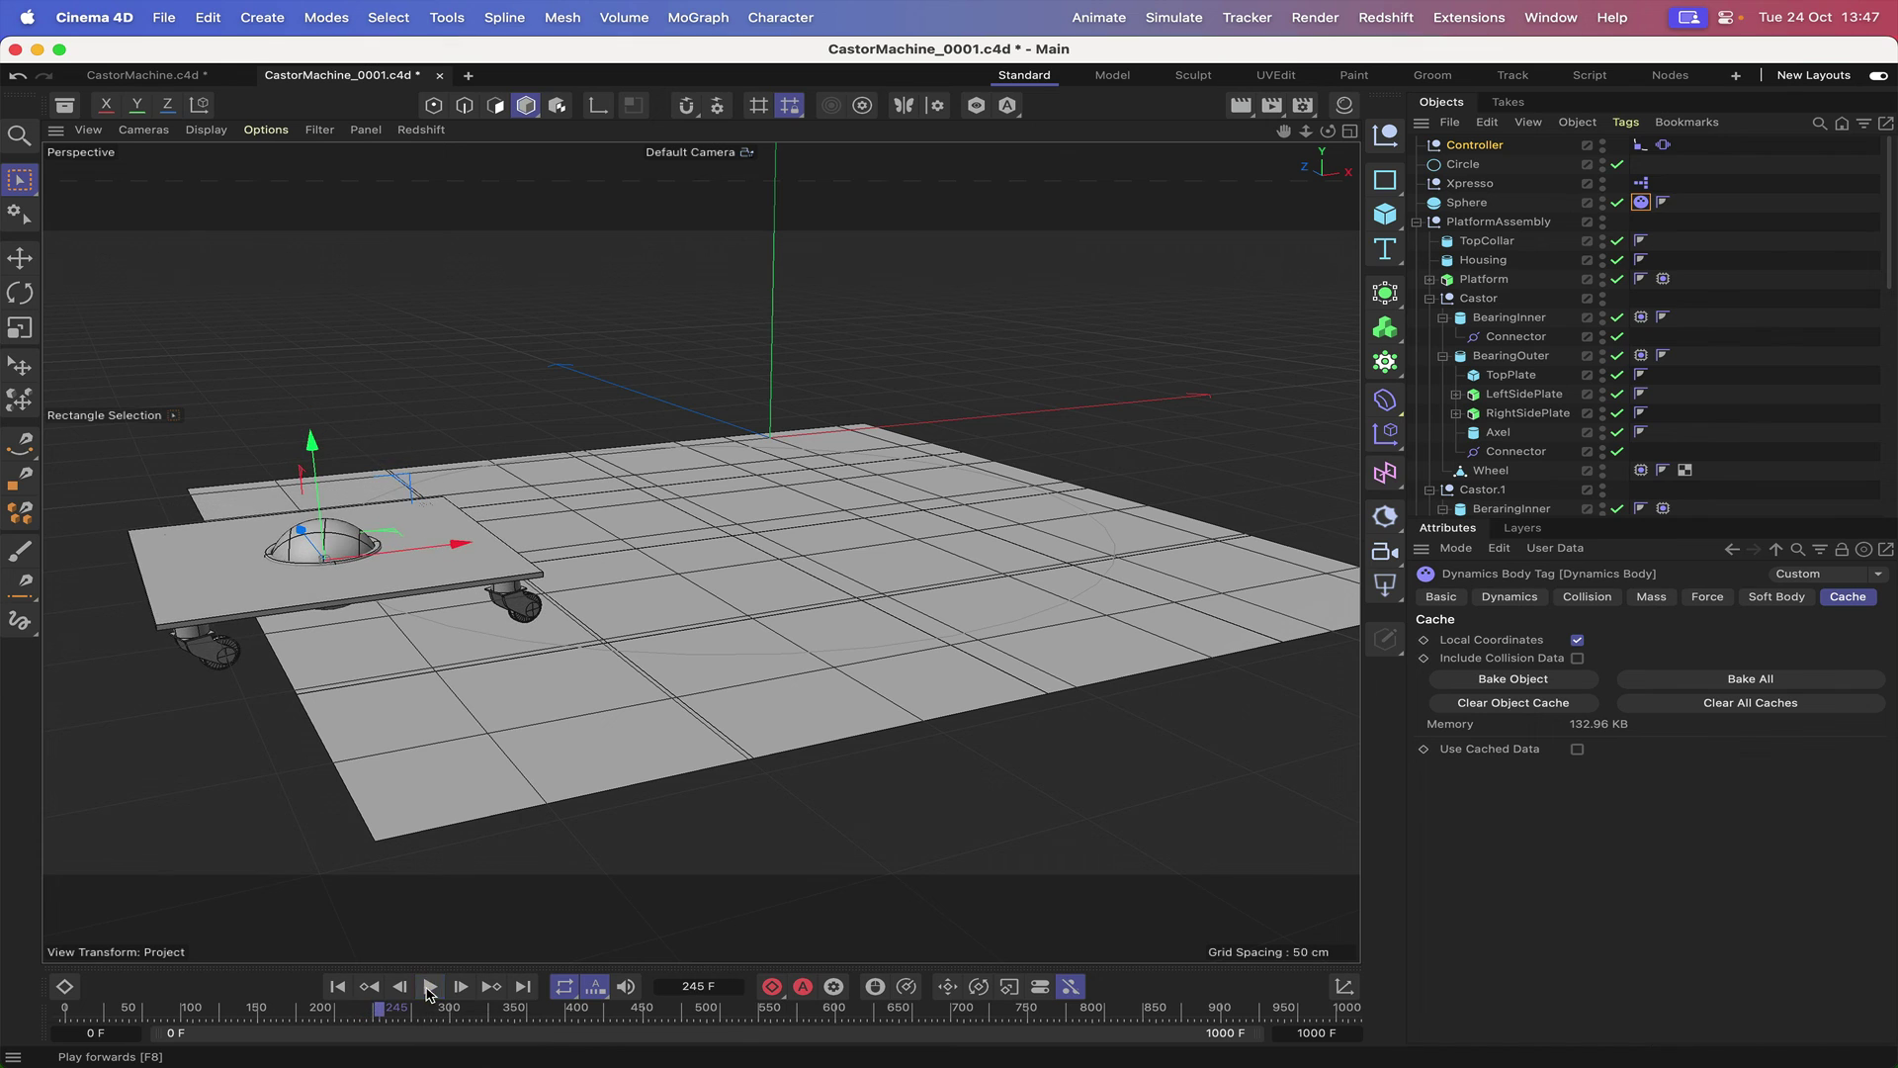
pyautogui.click(337, 987)
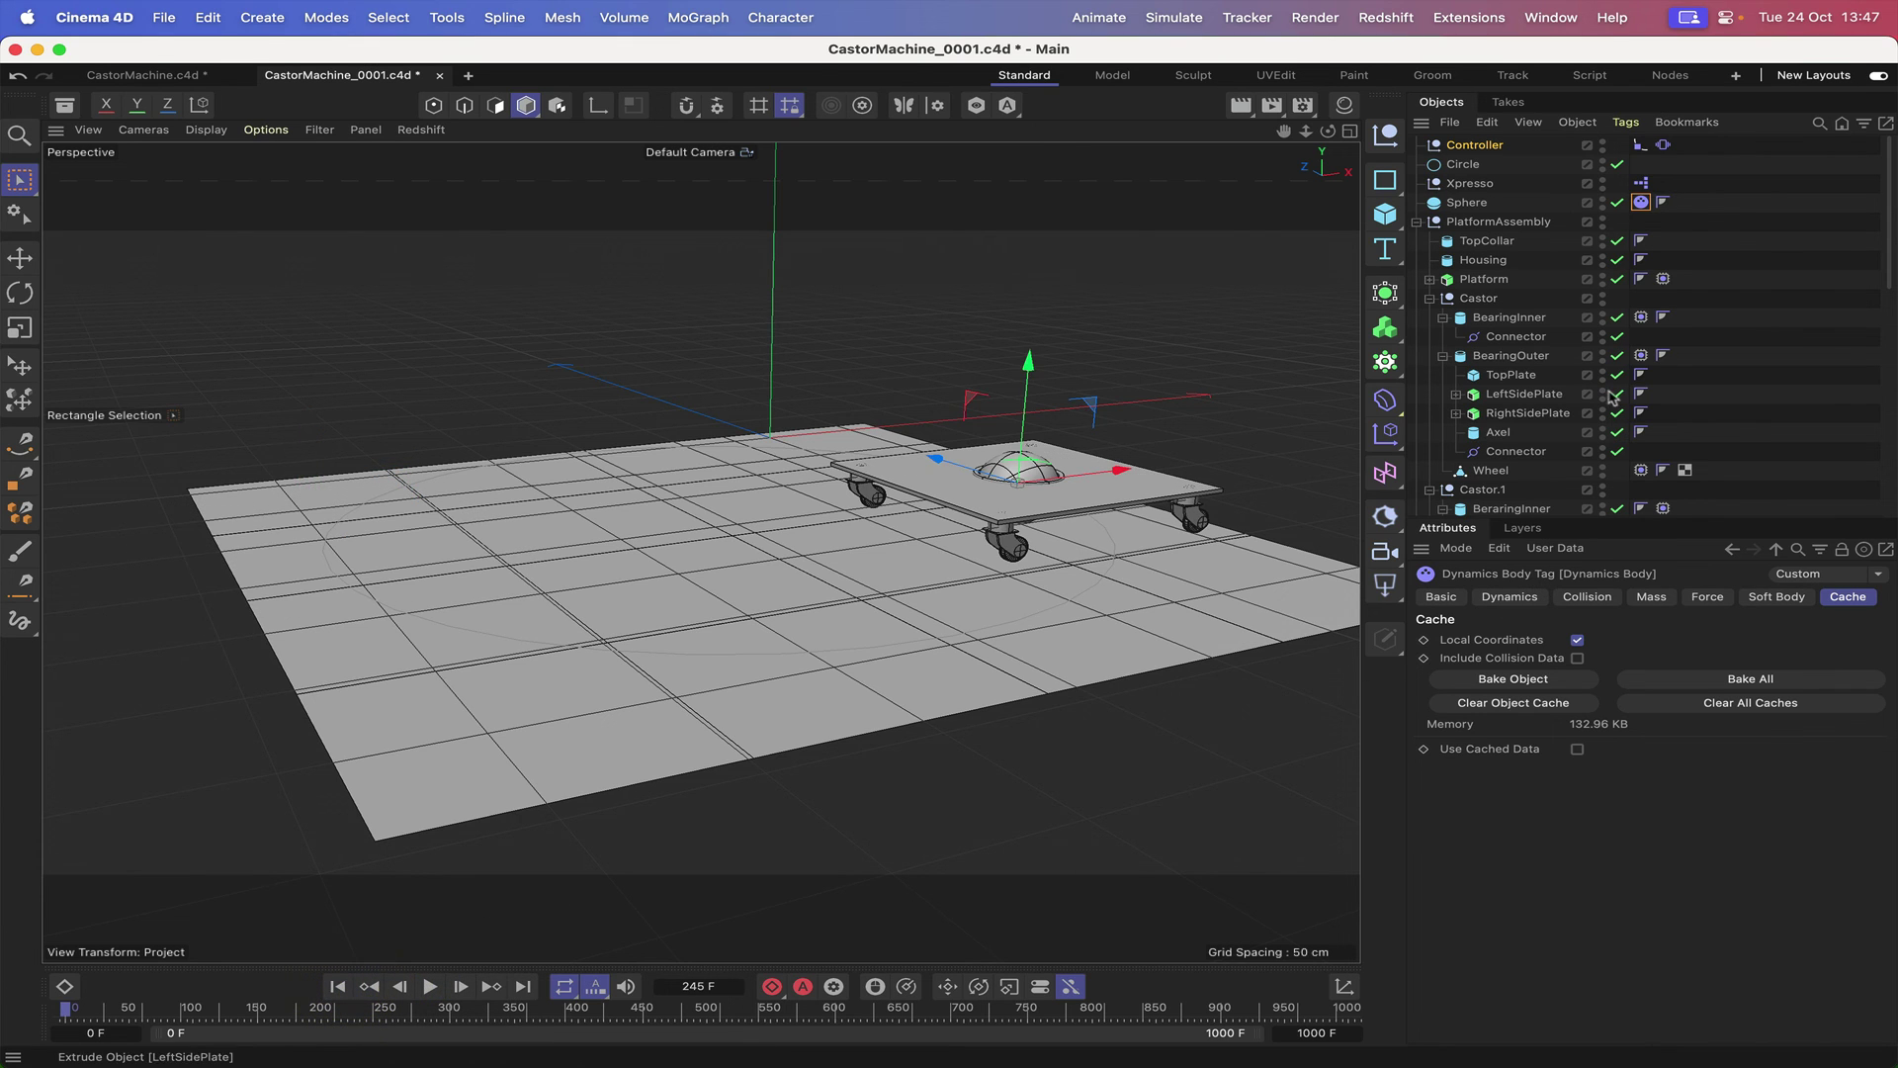
# - Clear all dynamics caches and play the simulation from the start to test the platform following the Circle
pyautogui.click(1735, 704)
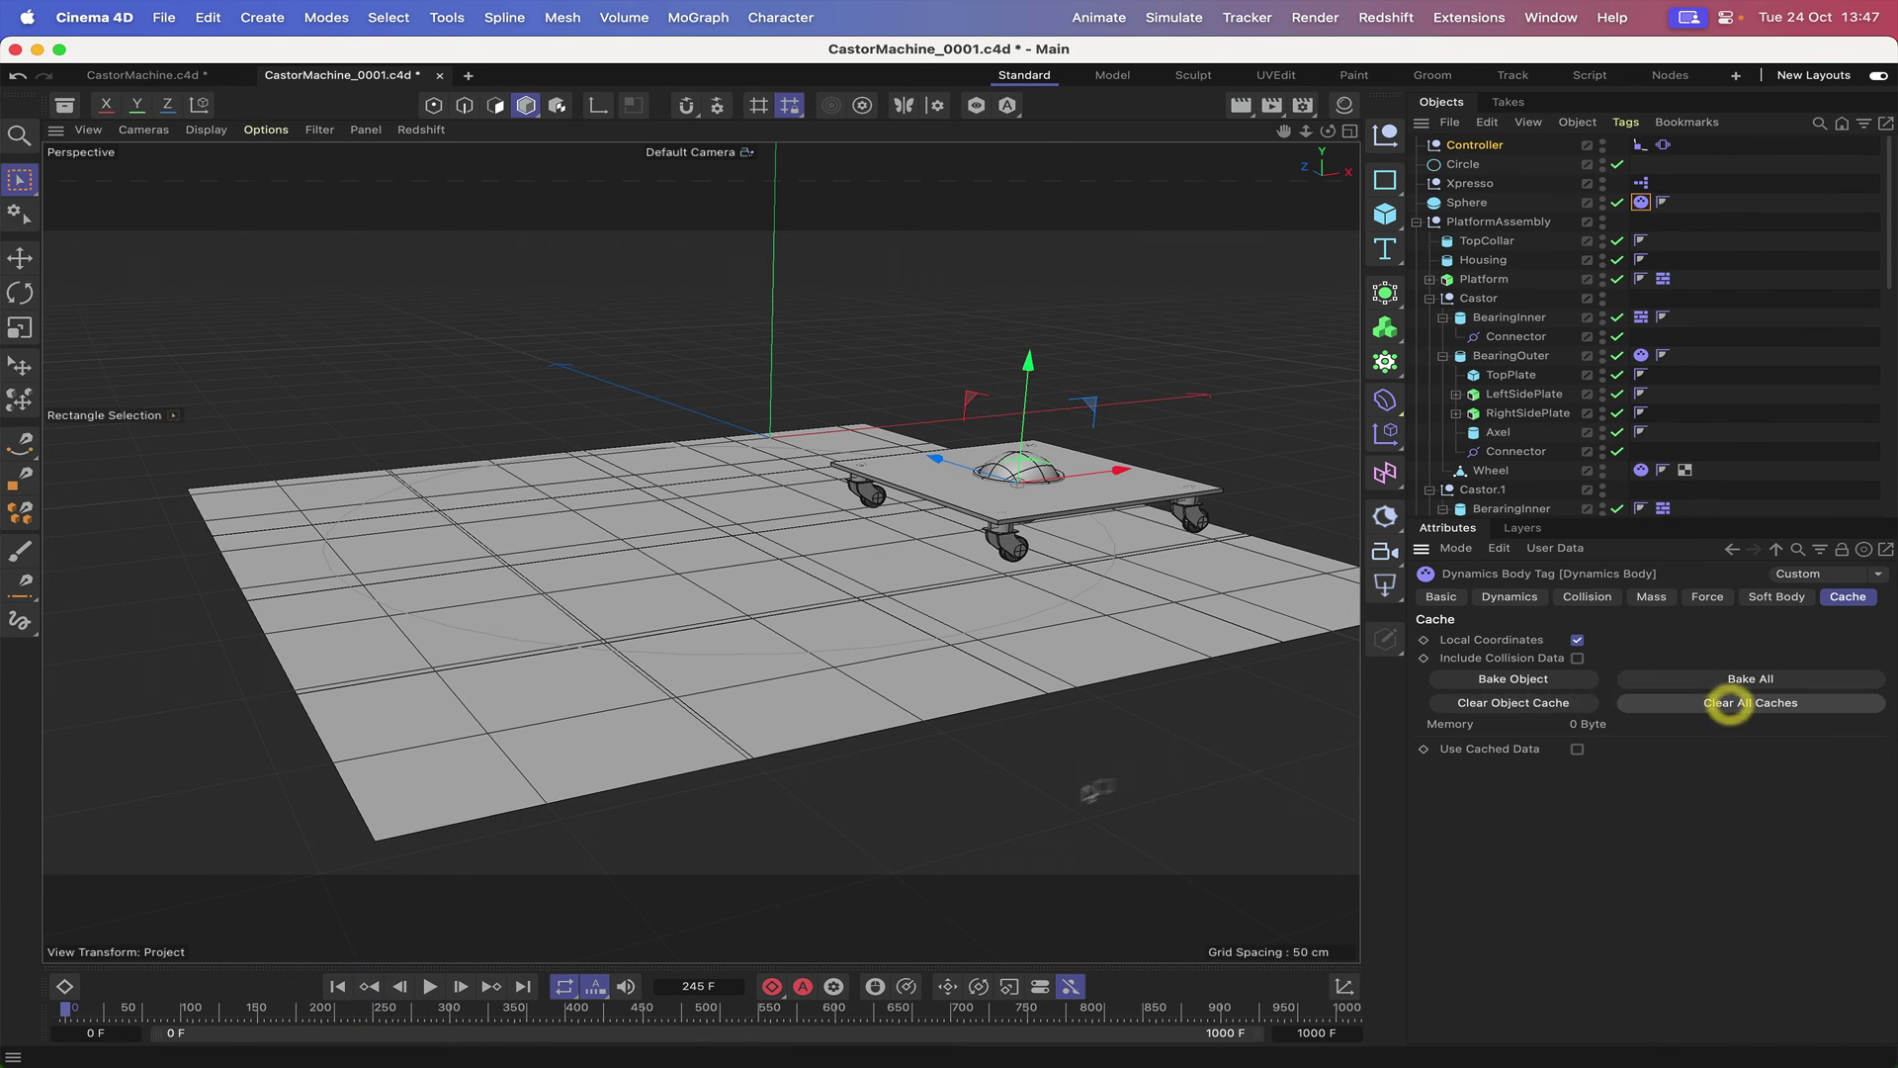
pyautogui.click(337, 987)
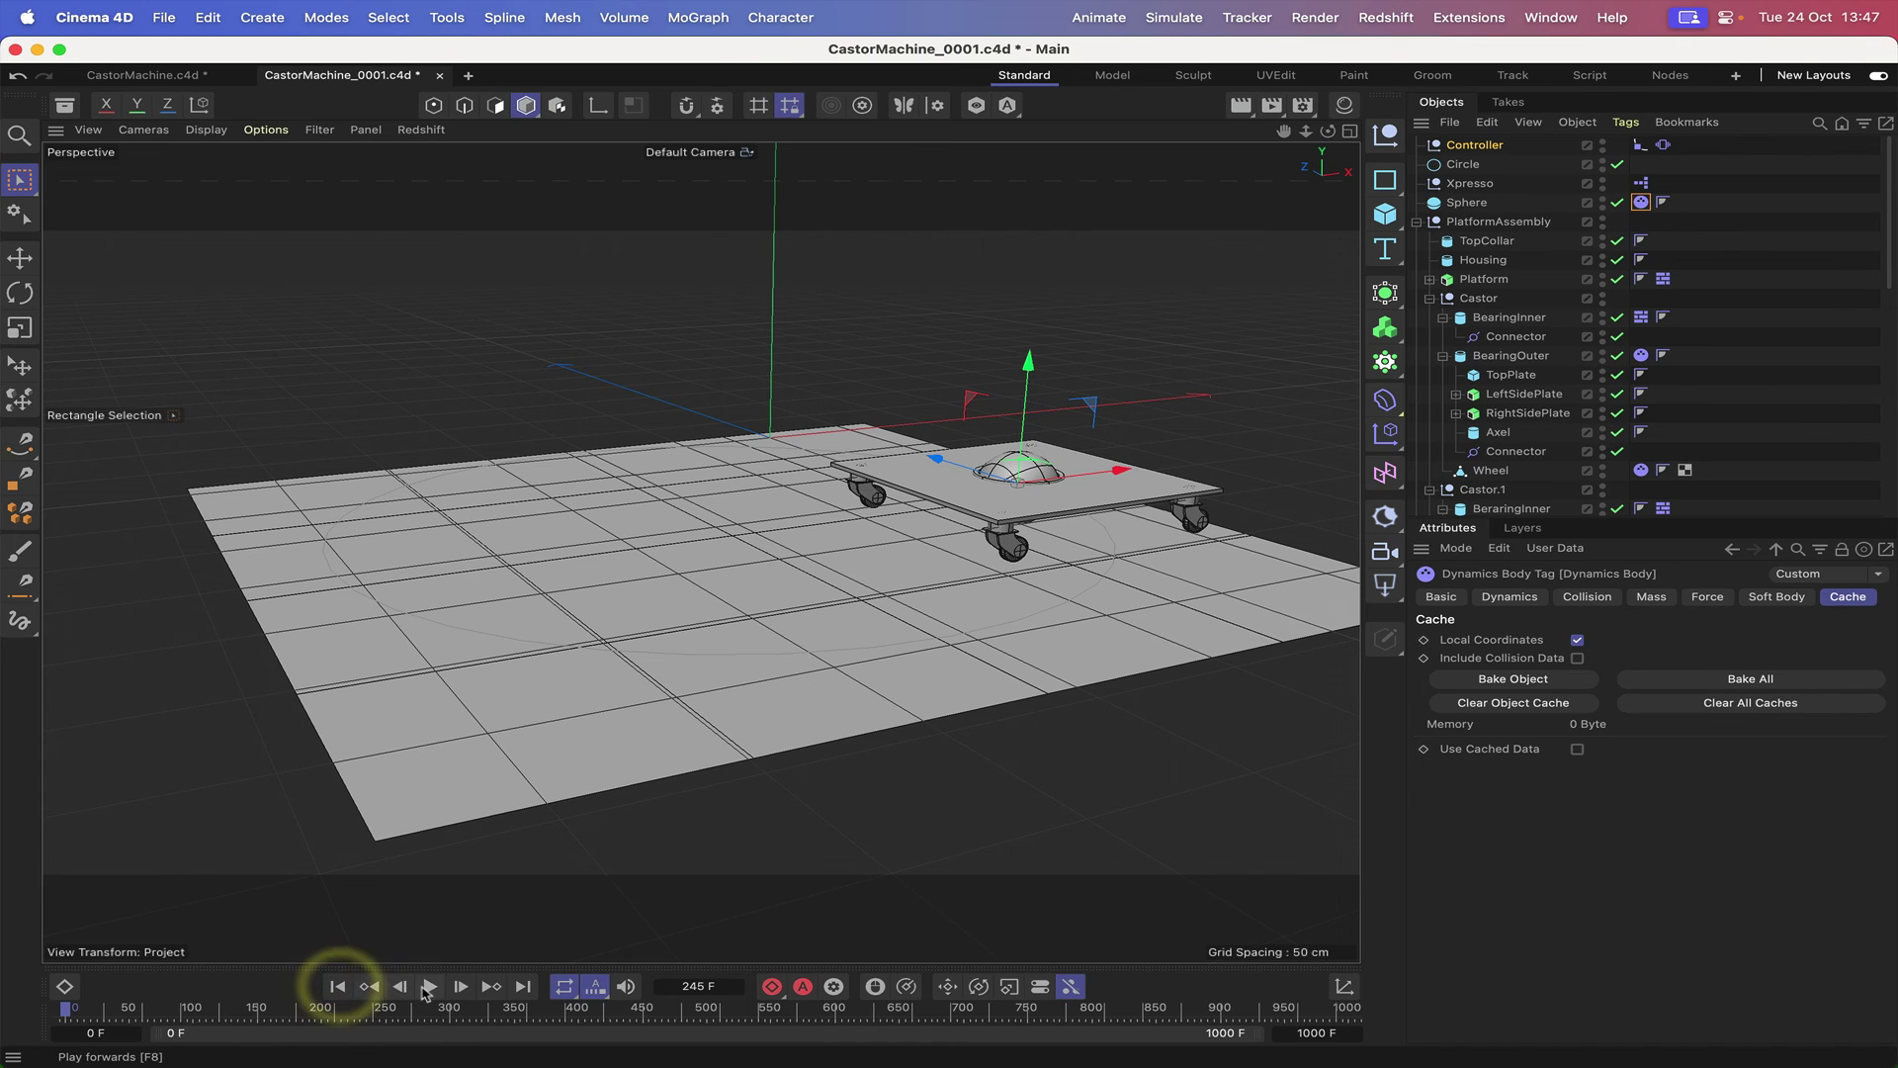
pyautogui.click(429, 987)
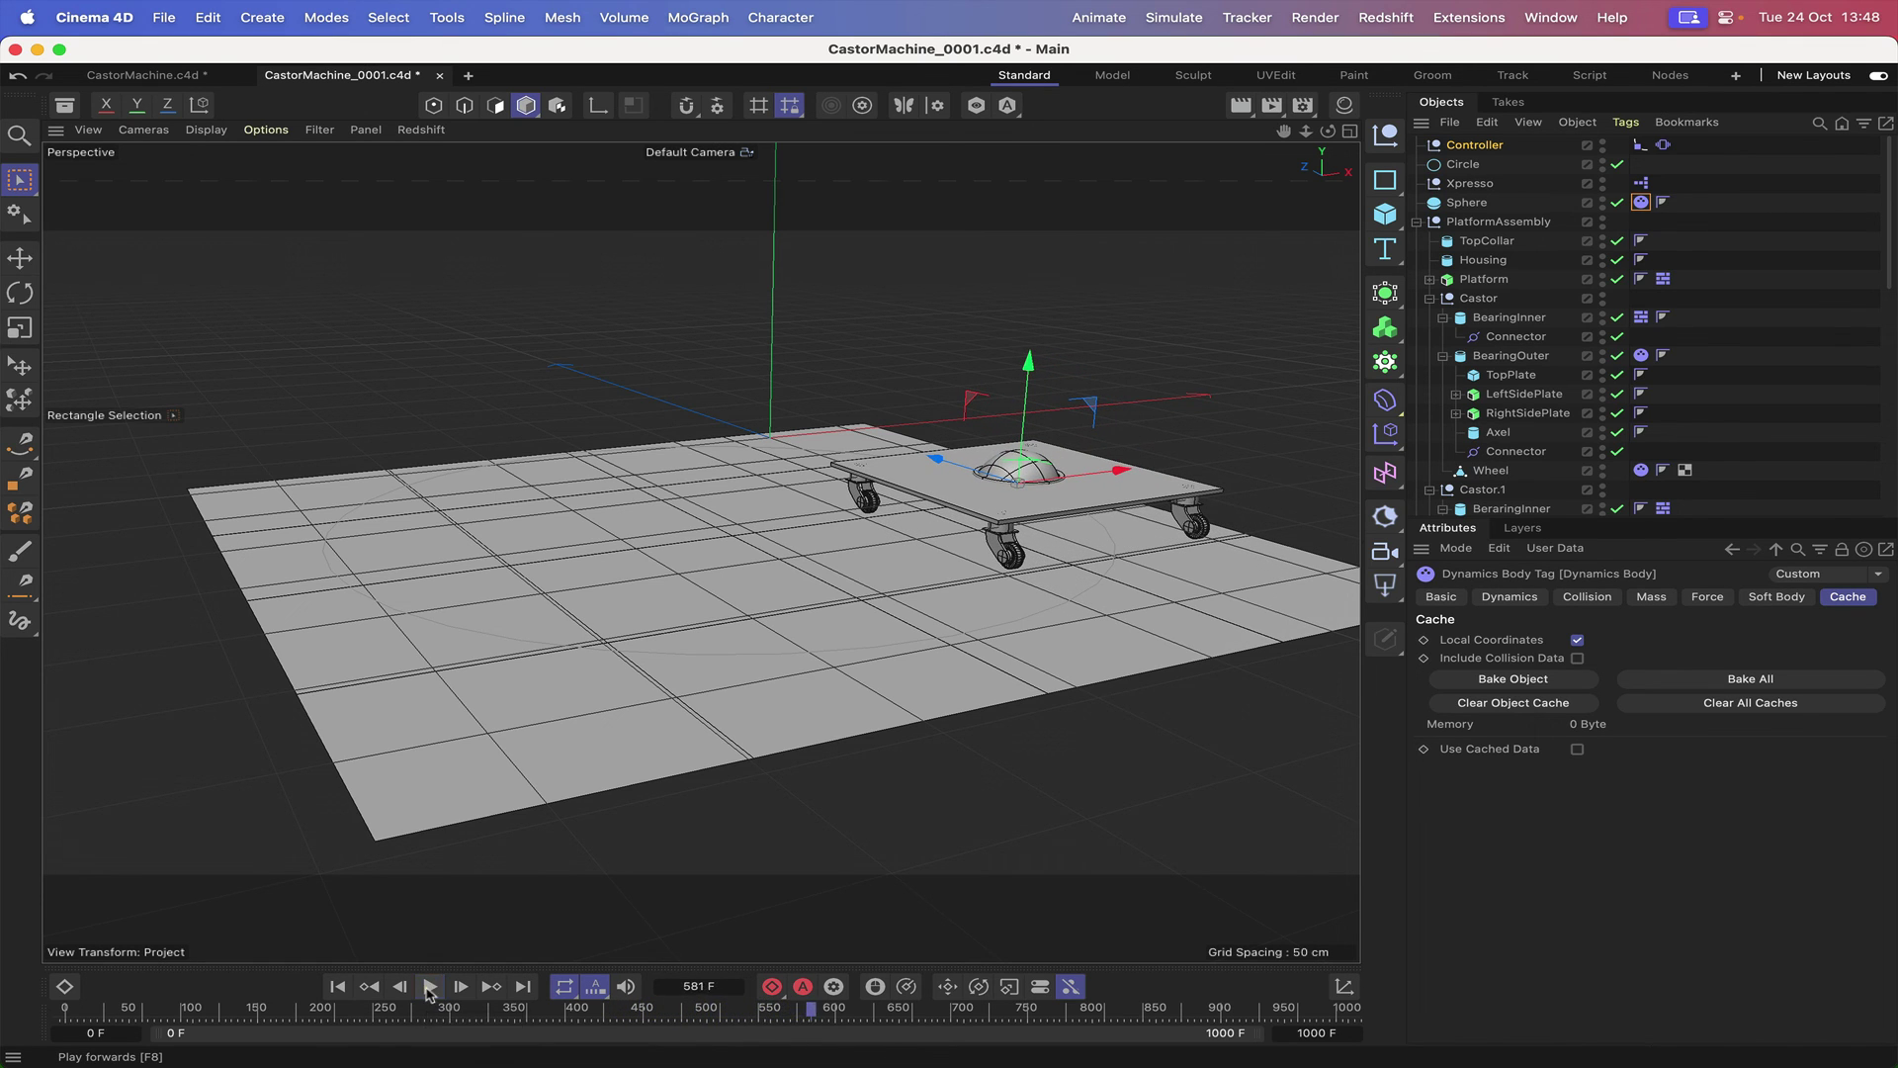
pyautogui.click(429, 986)
pyautogui.click(337, 986)
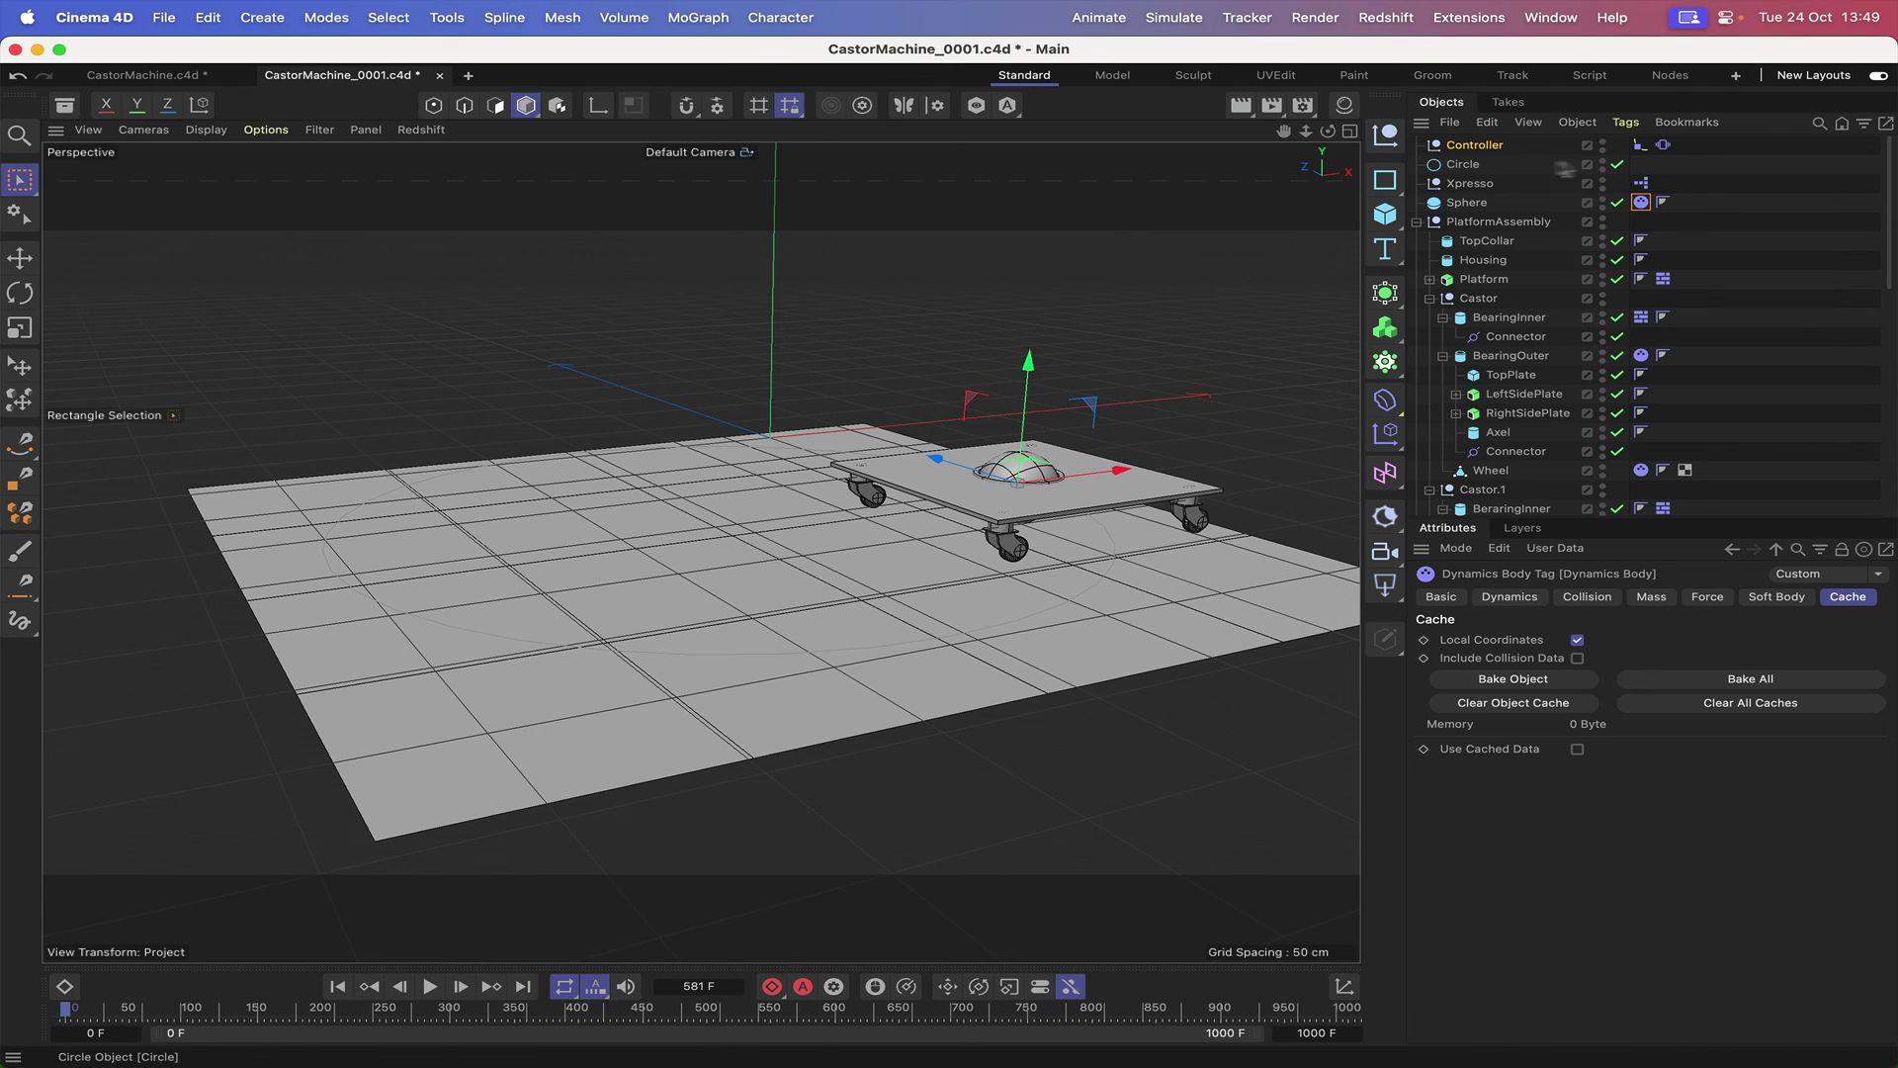
# - Disable the Controller's Align to Spline tag and enable its Vibrate tag
pyautogui.click(1640, 146)
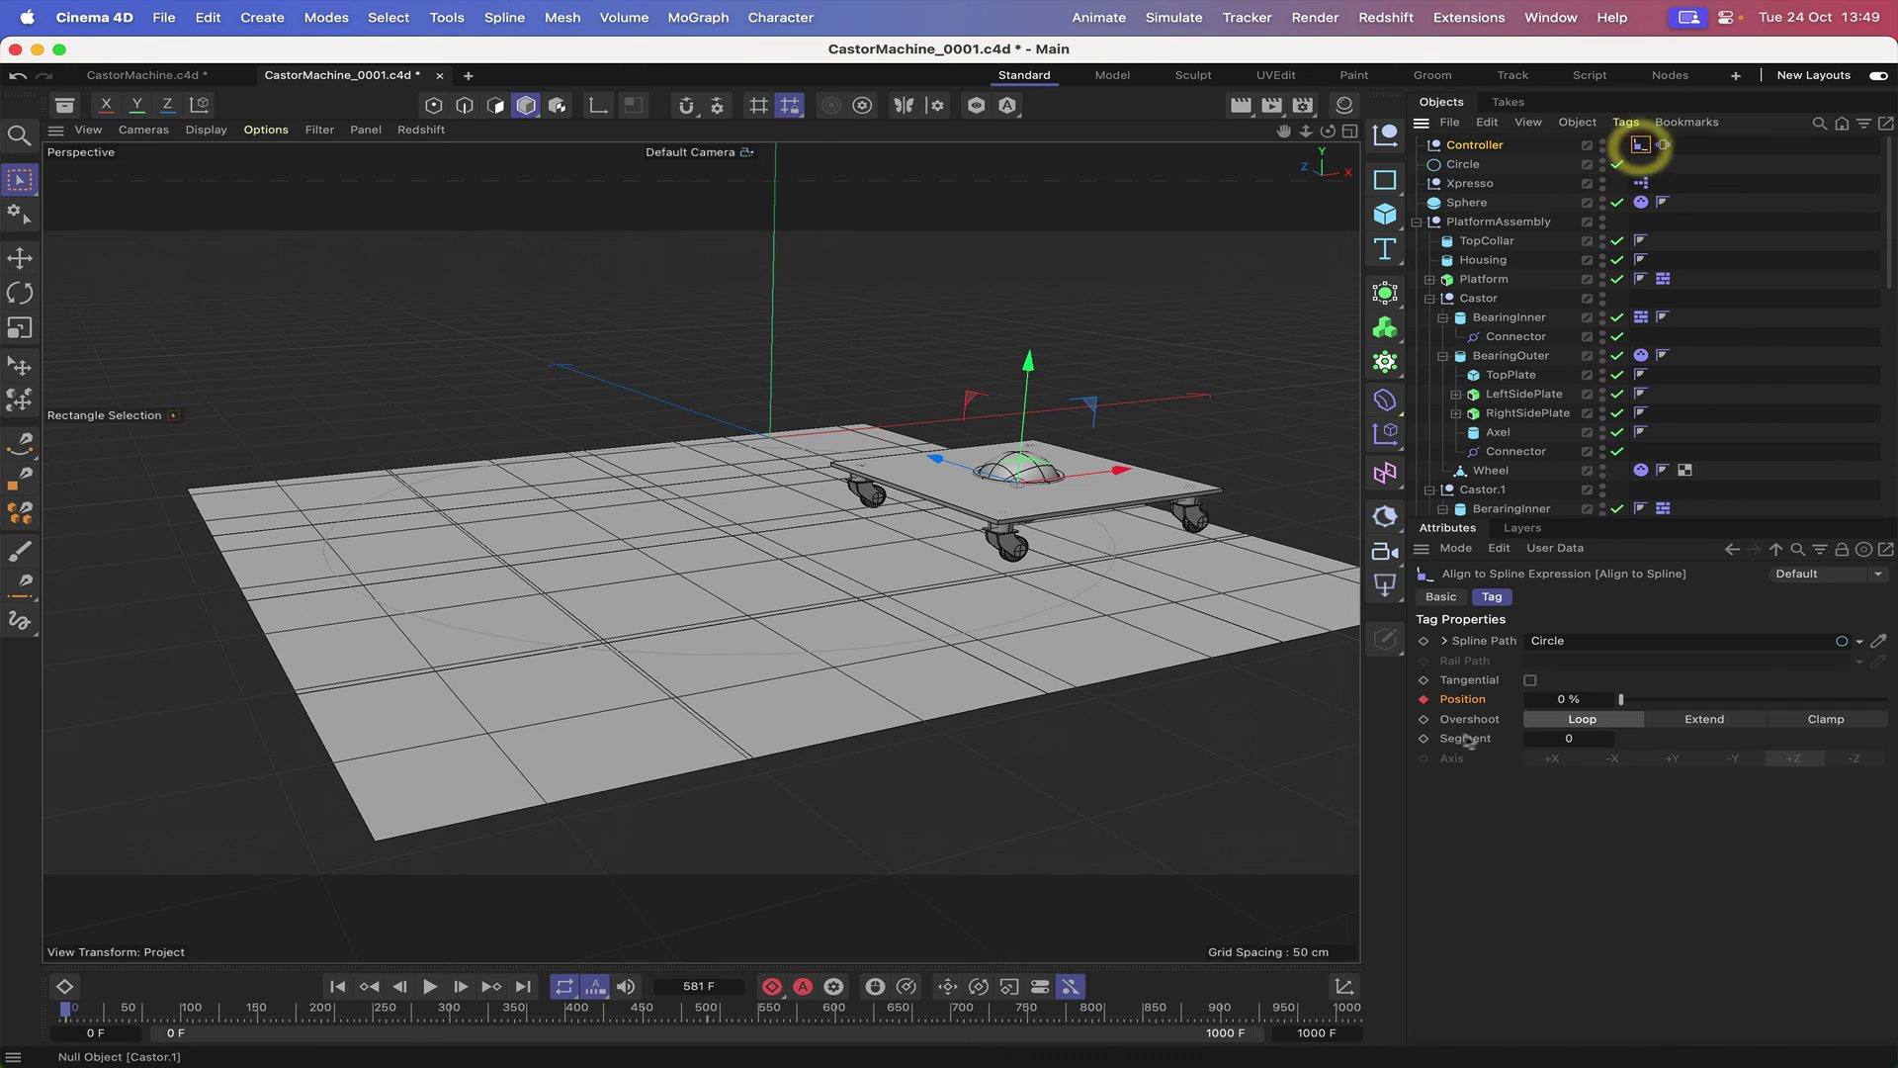
pyautogui.click(1448, 599)
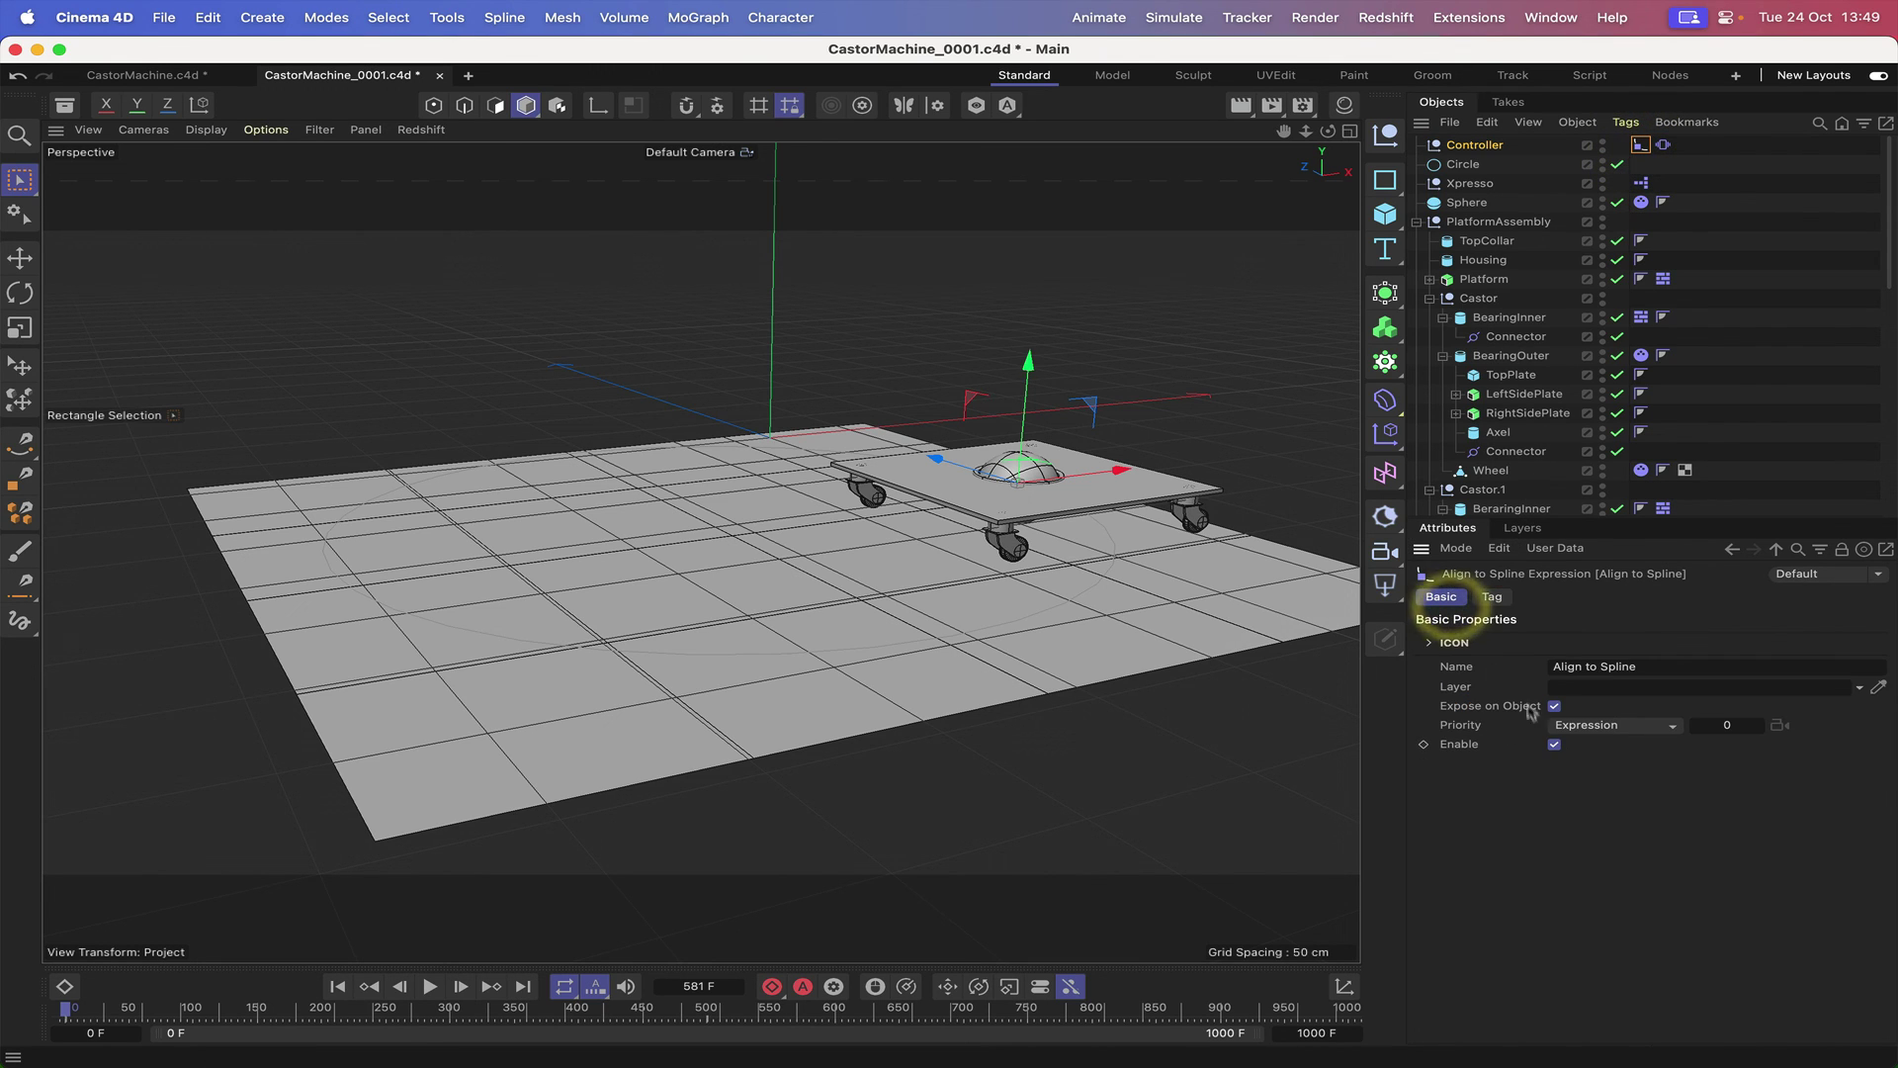
pyautogui.click(1555, 744)
pyautogui.click(1663, 145)
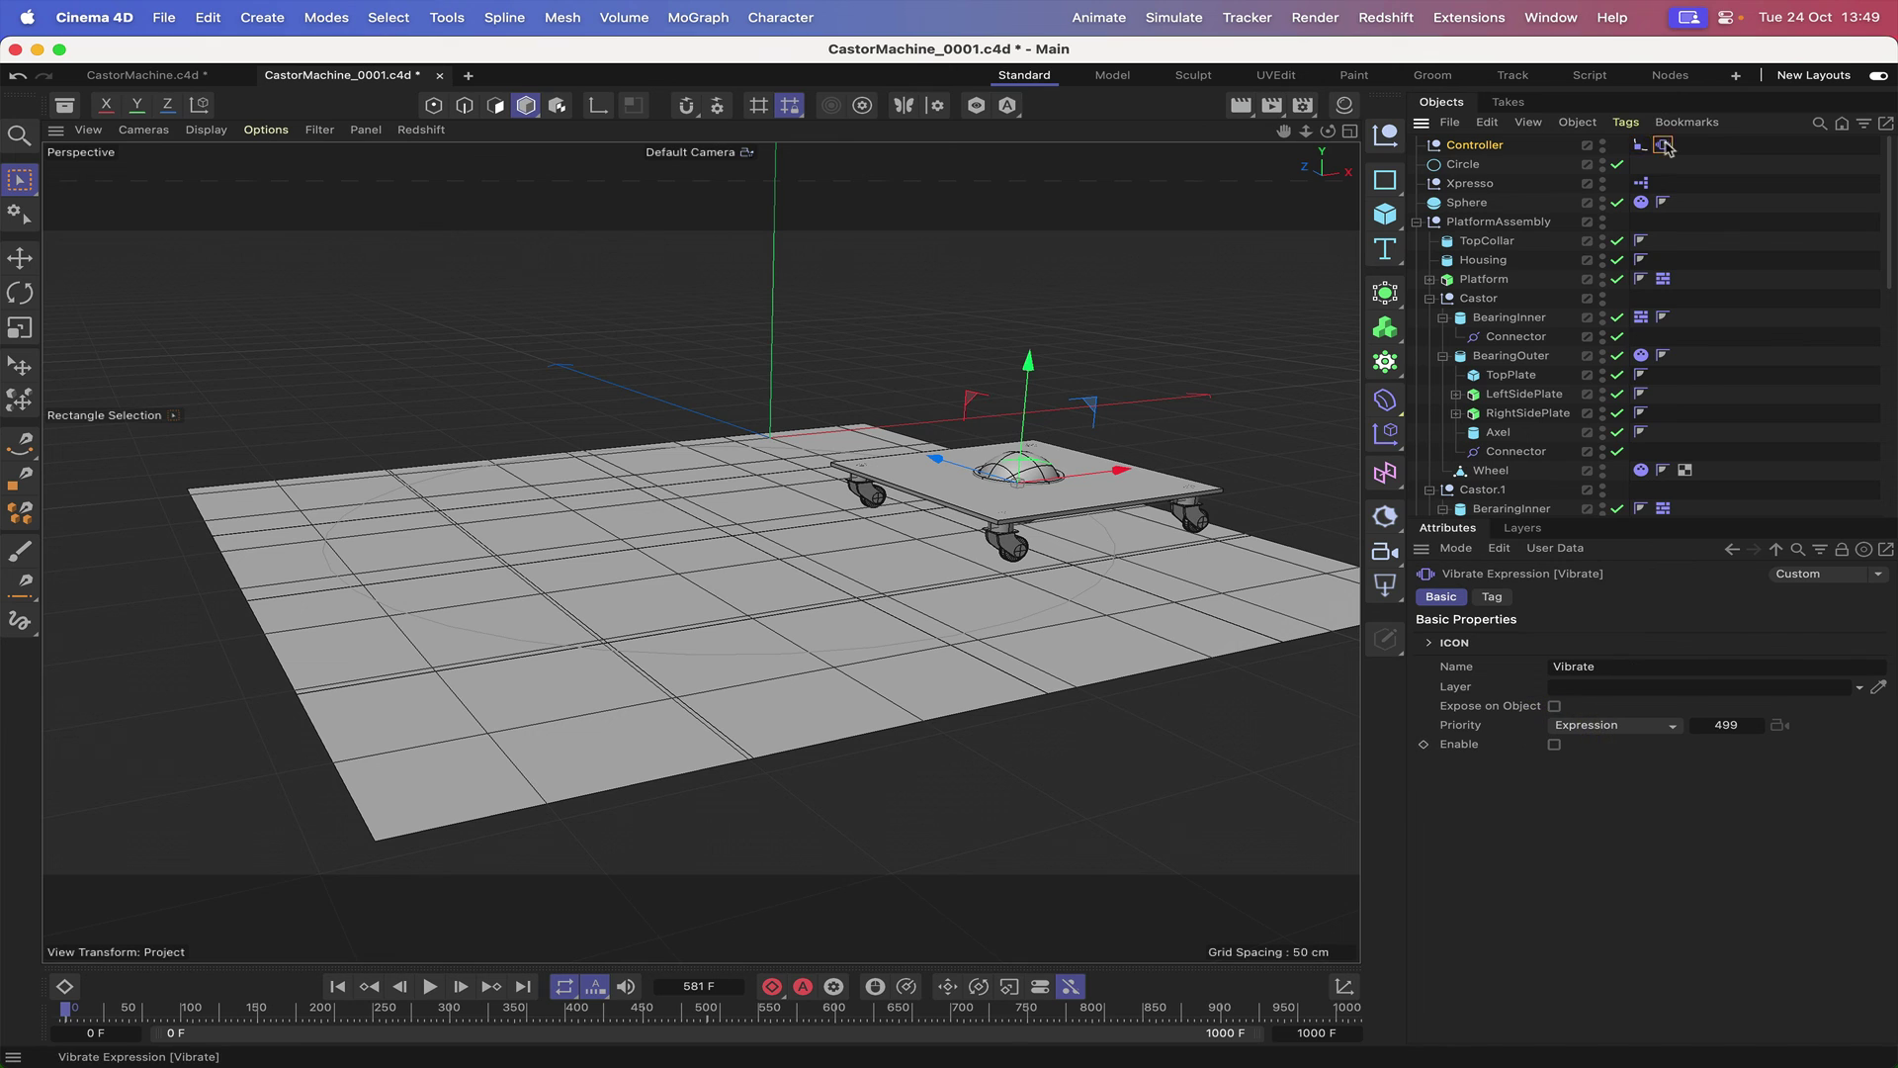
pyautogui.click(1554, 744)
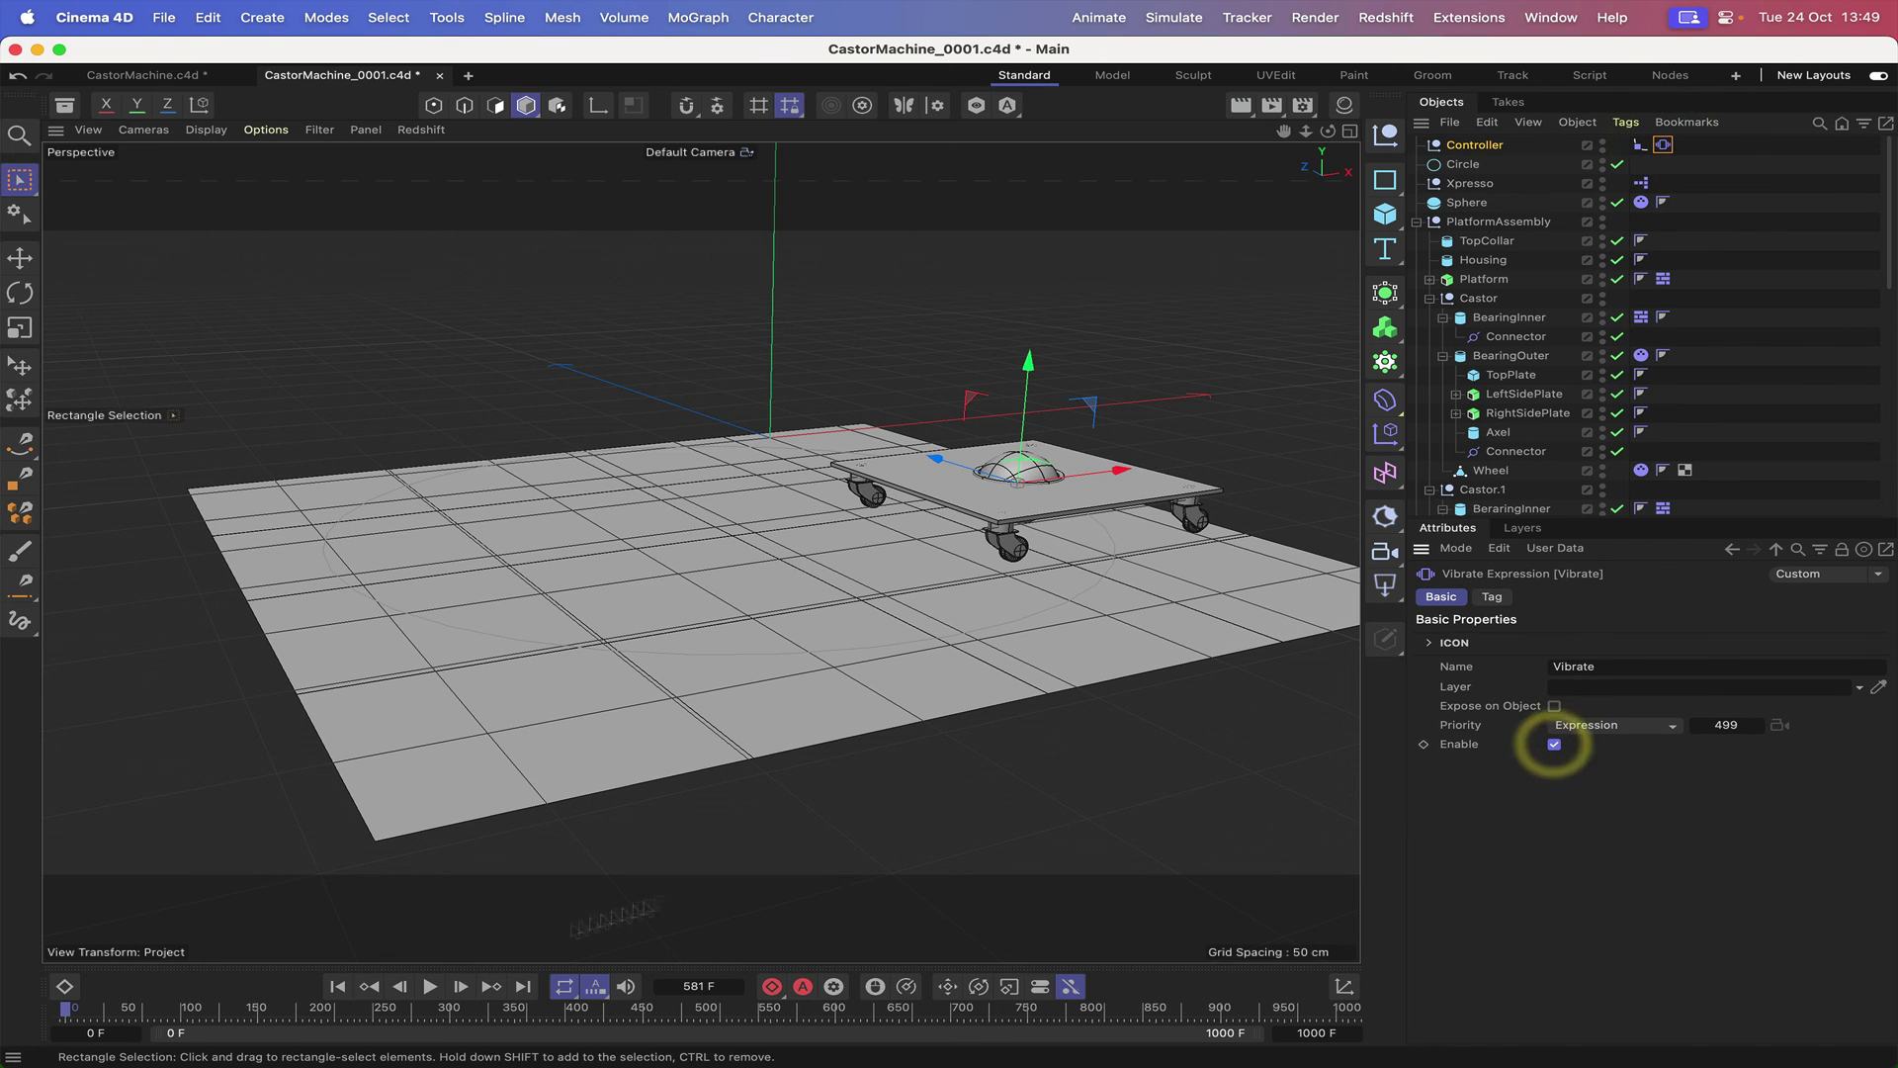
# - Play the simulation from the start to check the platform's motion with the Vibrate tag driving the Controller
pyautogui.click(427, 987)
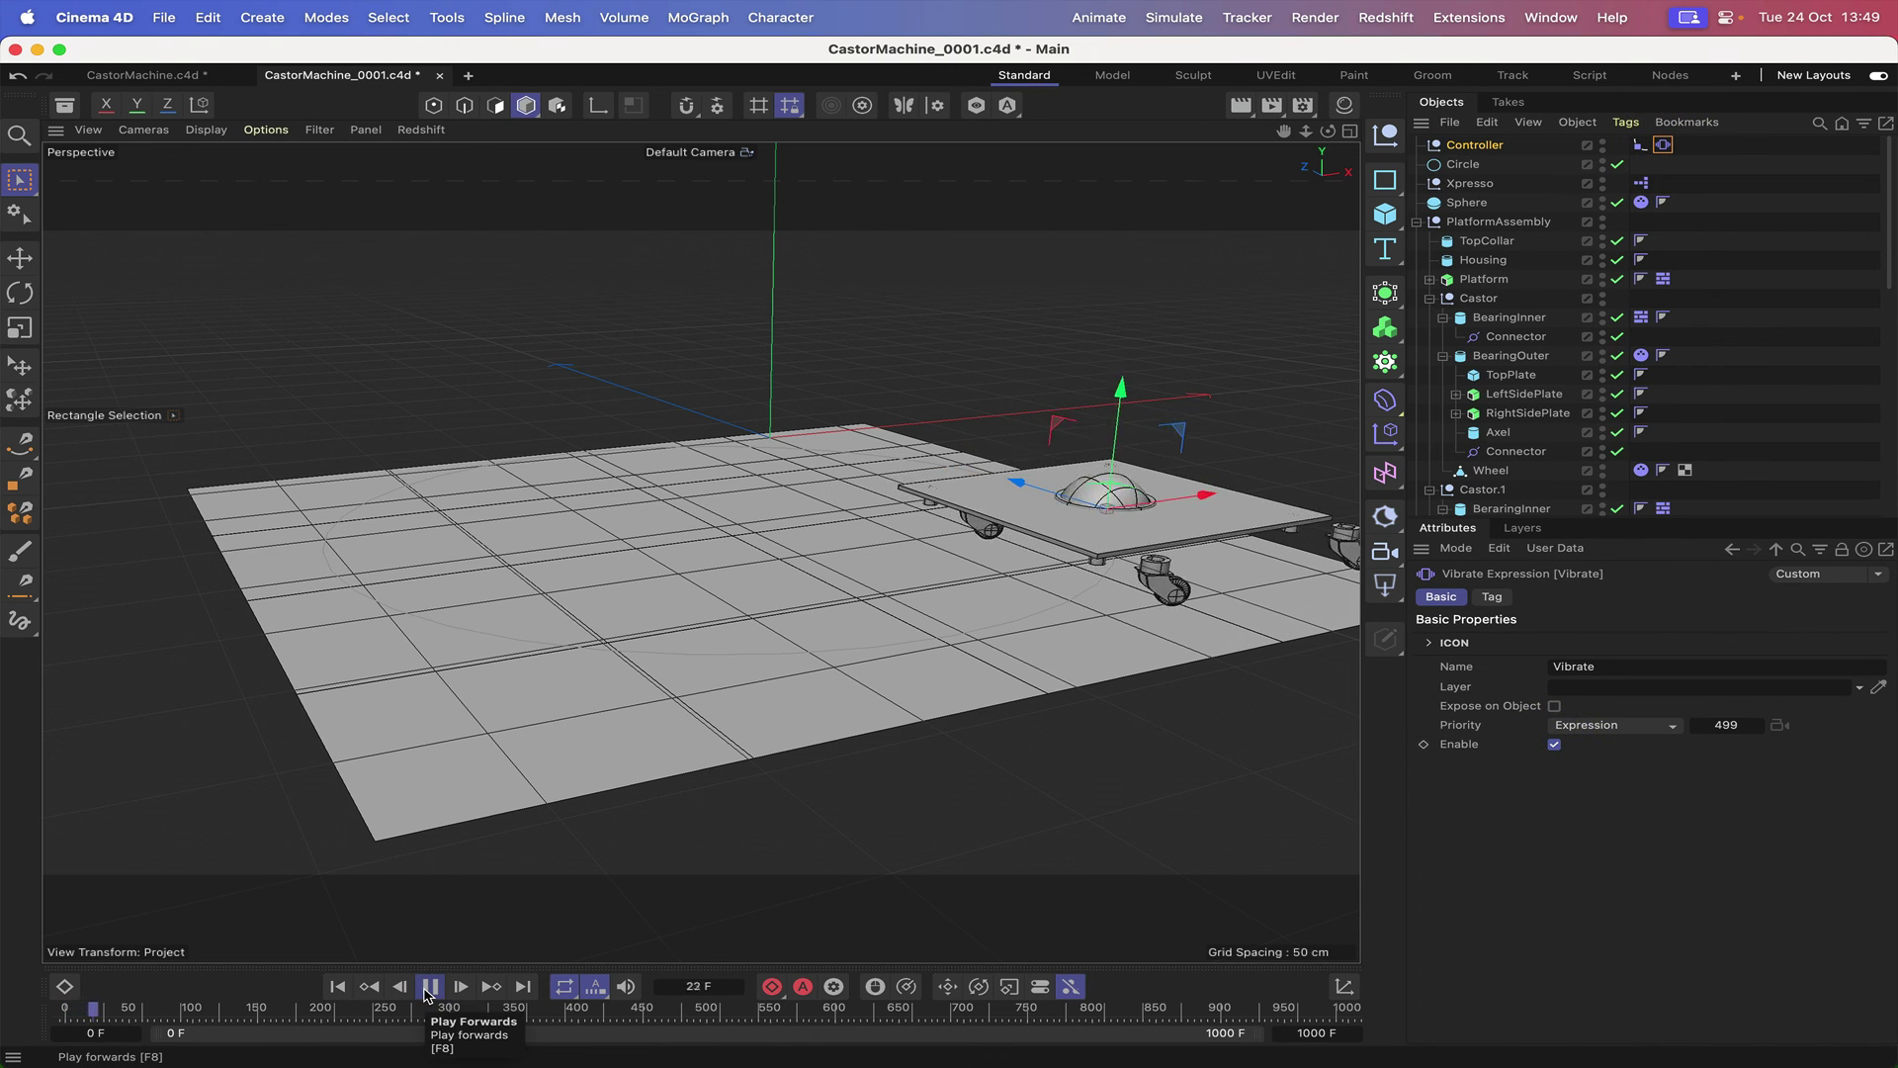
pyautogui.click(427, 988)
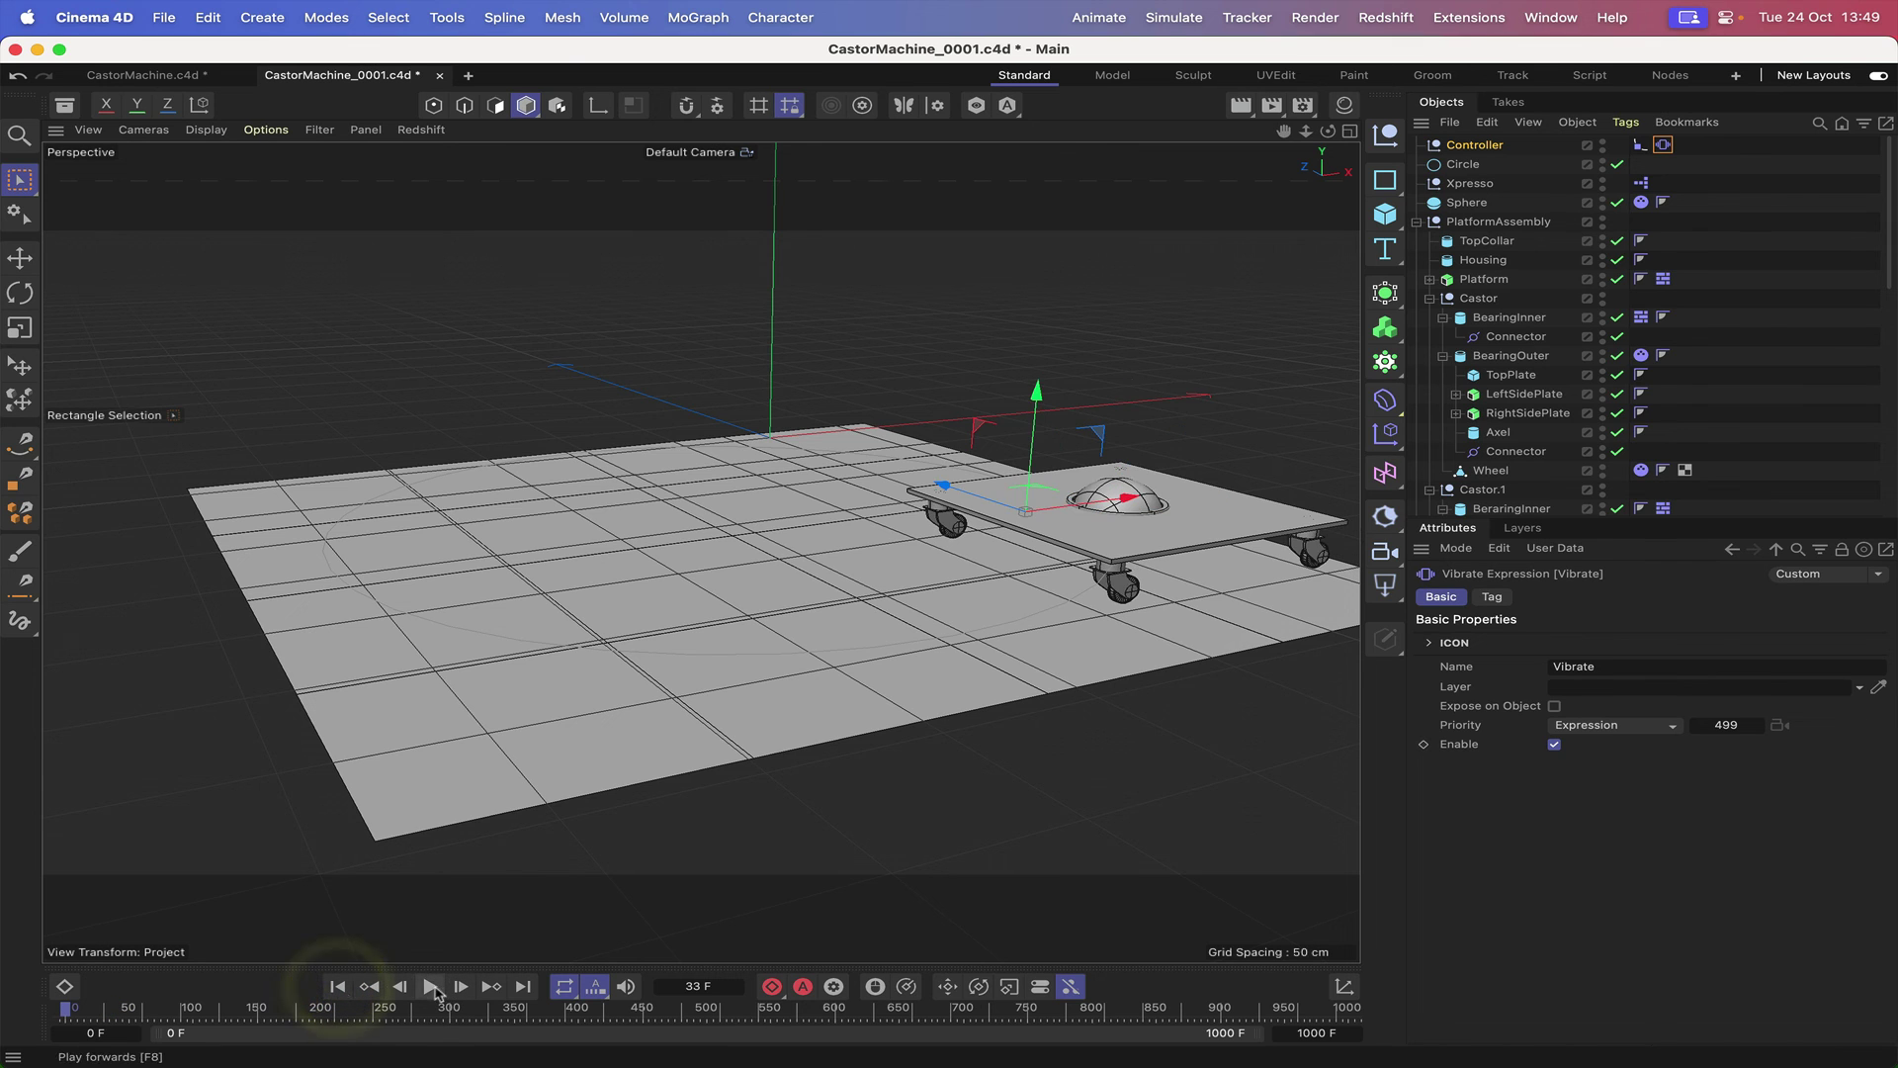
pyautogui.click(428, 987)
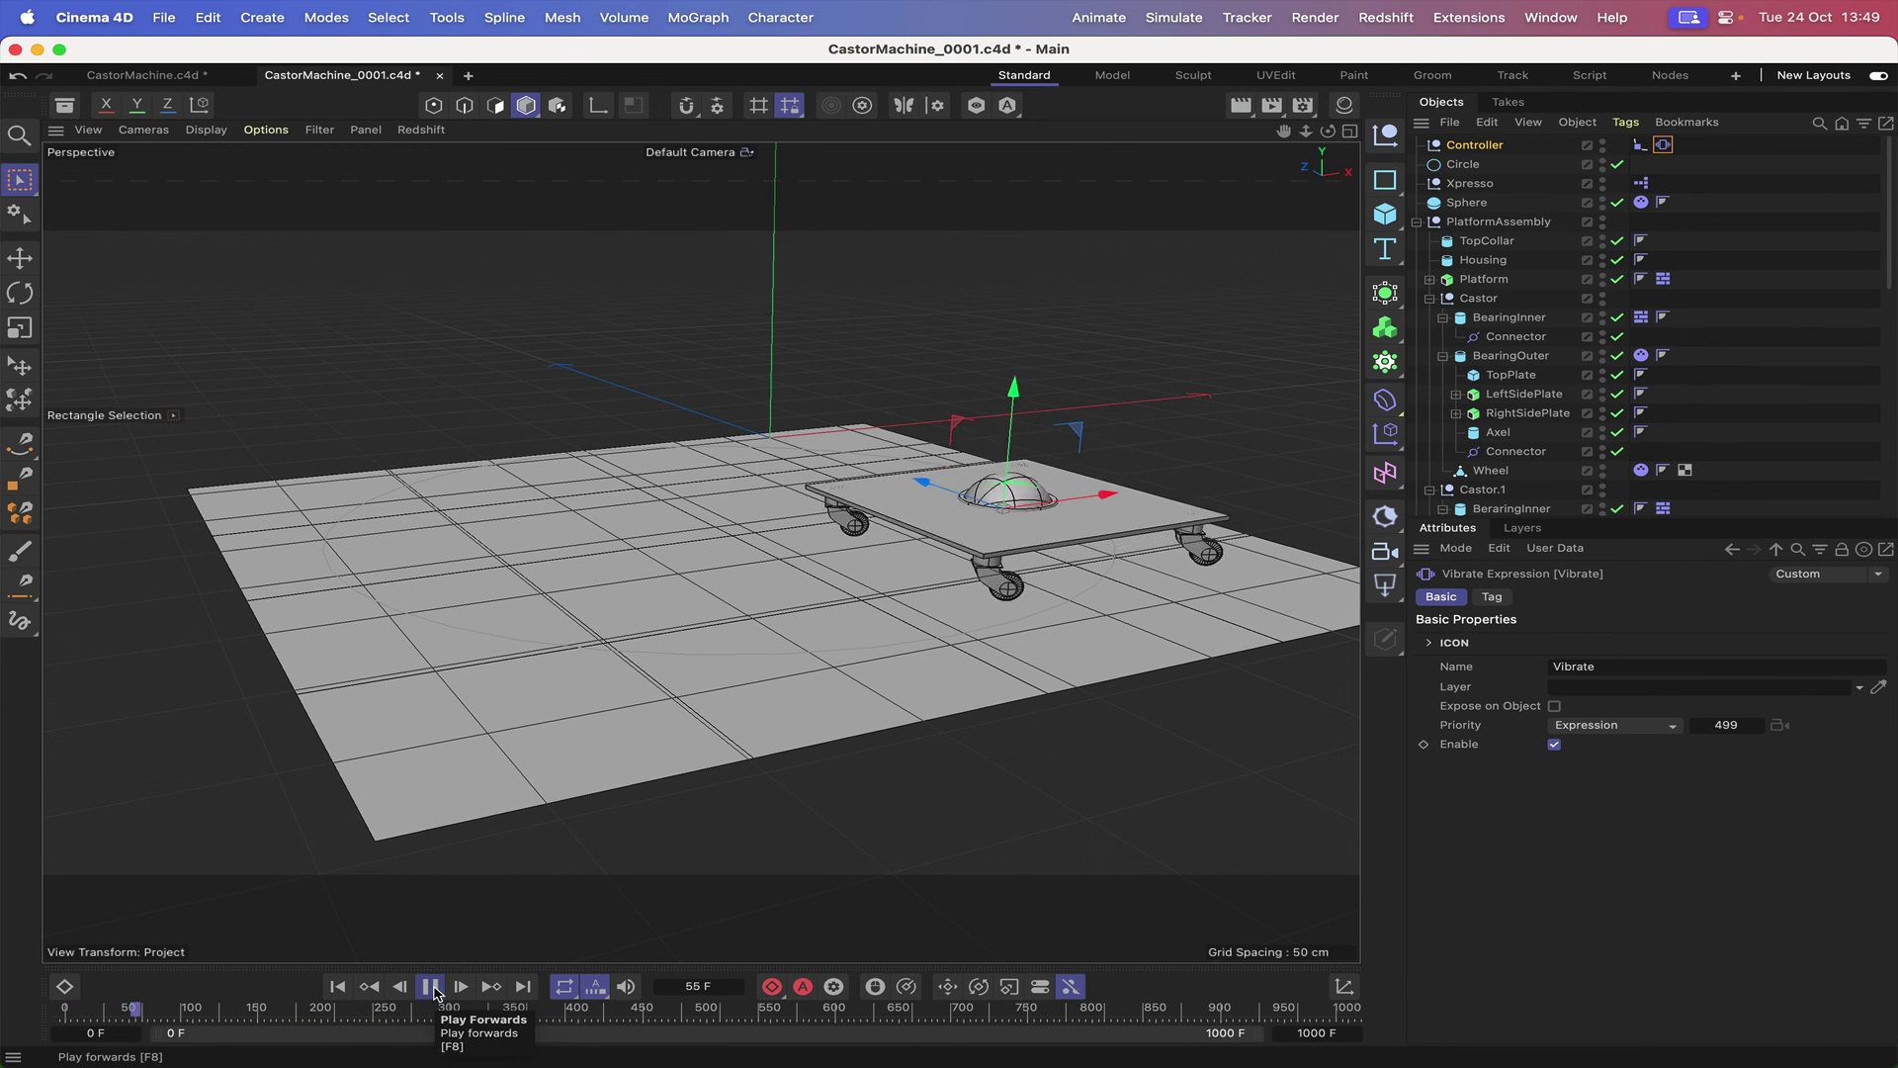